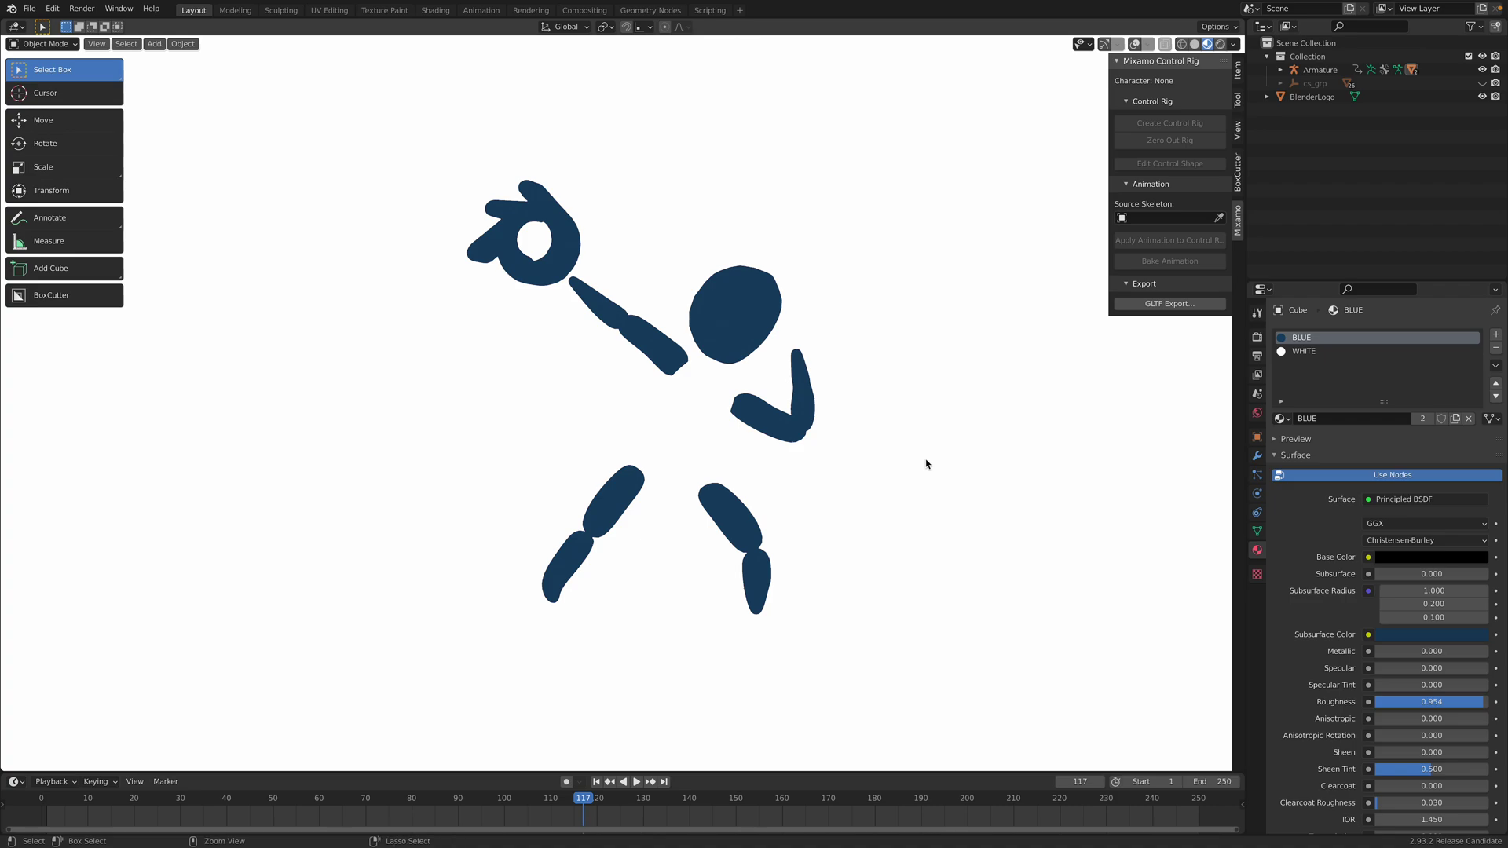
Switch to the browser and view the Washington Post human pictogram photo and the Tokyo 2020 pictograms page, then return to Blender.
key(ctrl+Right)
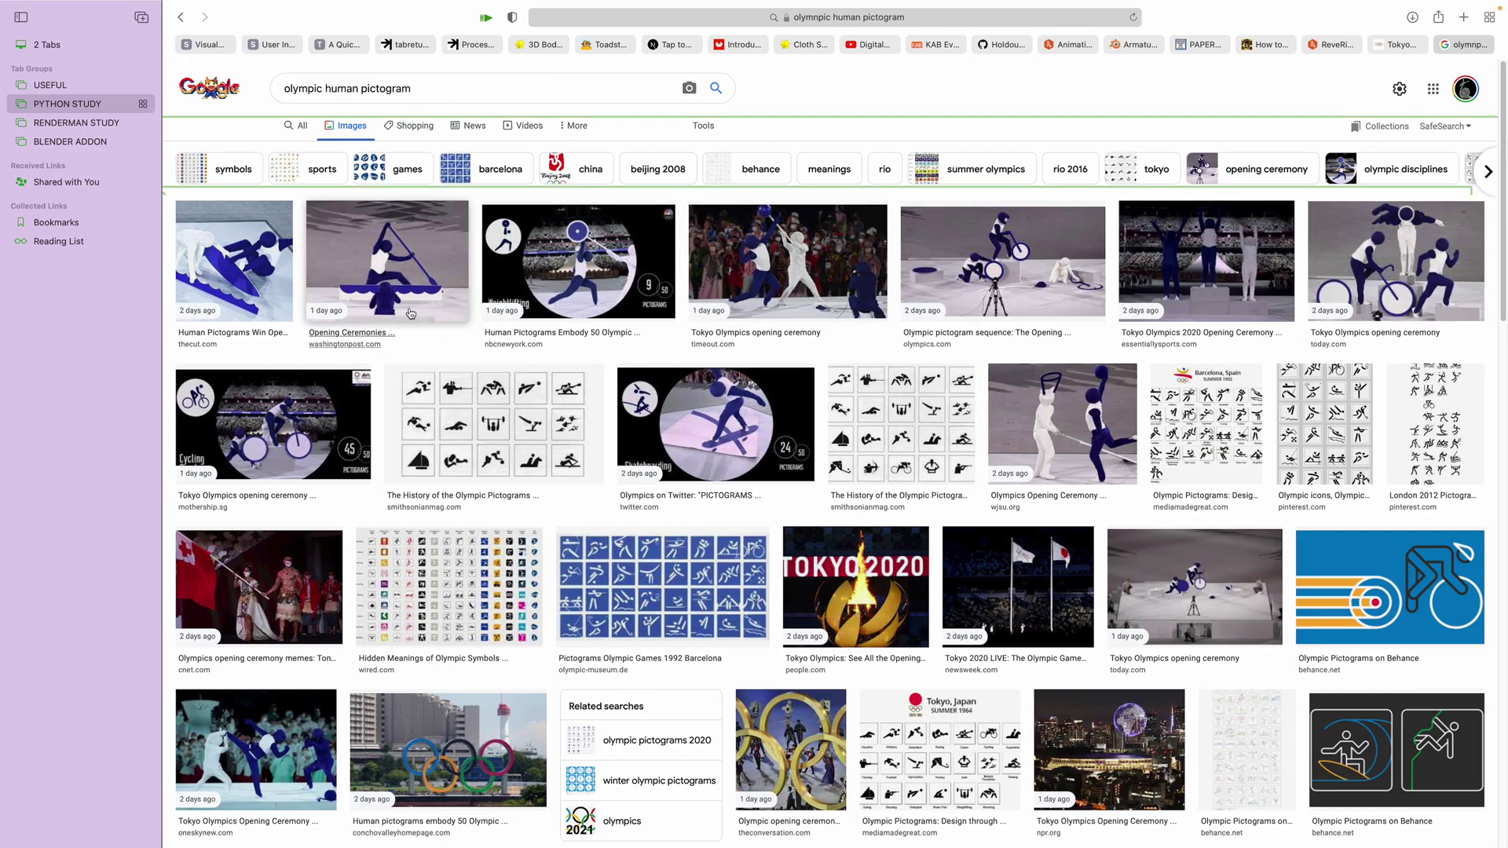
click(365, 298)
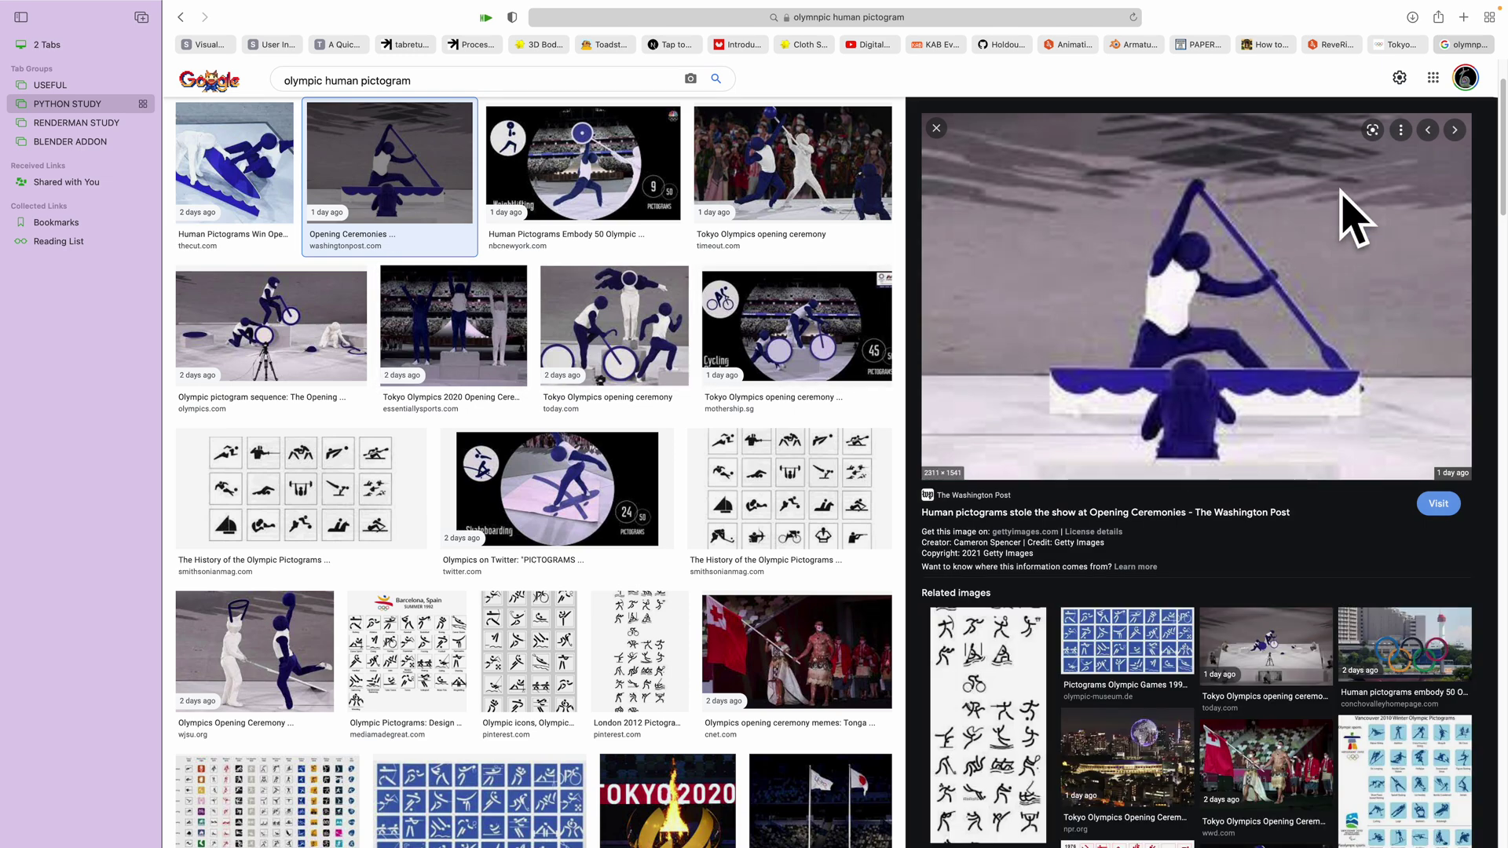
click(1403, 48)
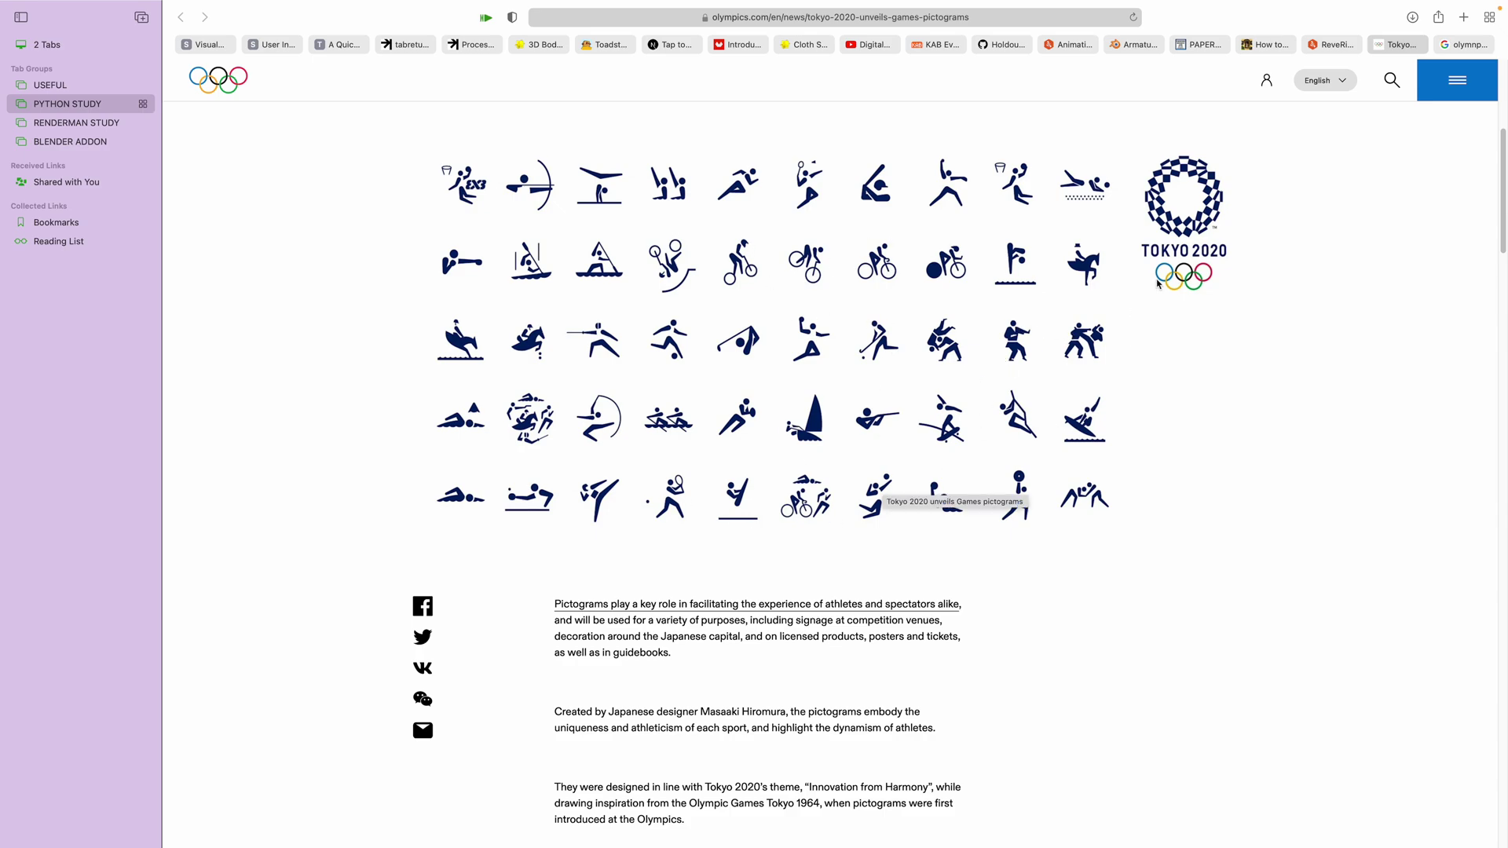
click(1465, 45)
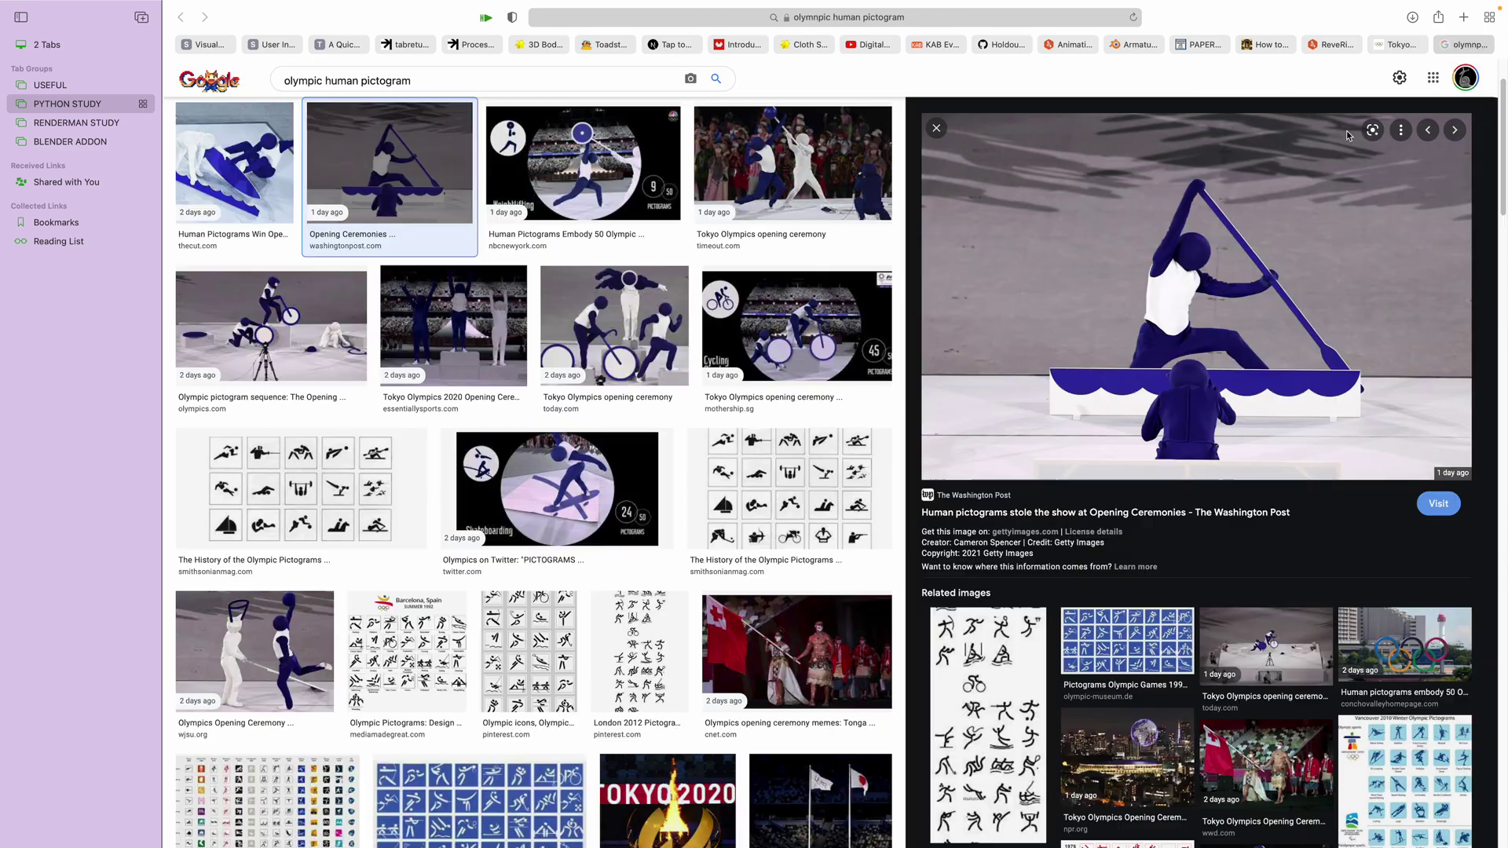
click(754, 172)
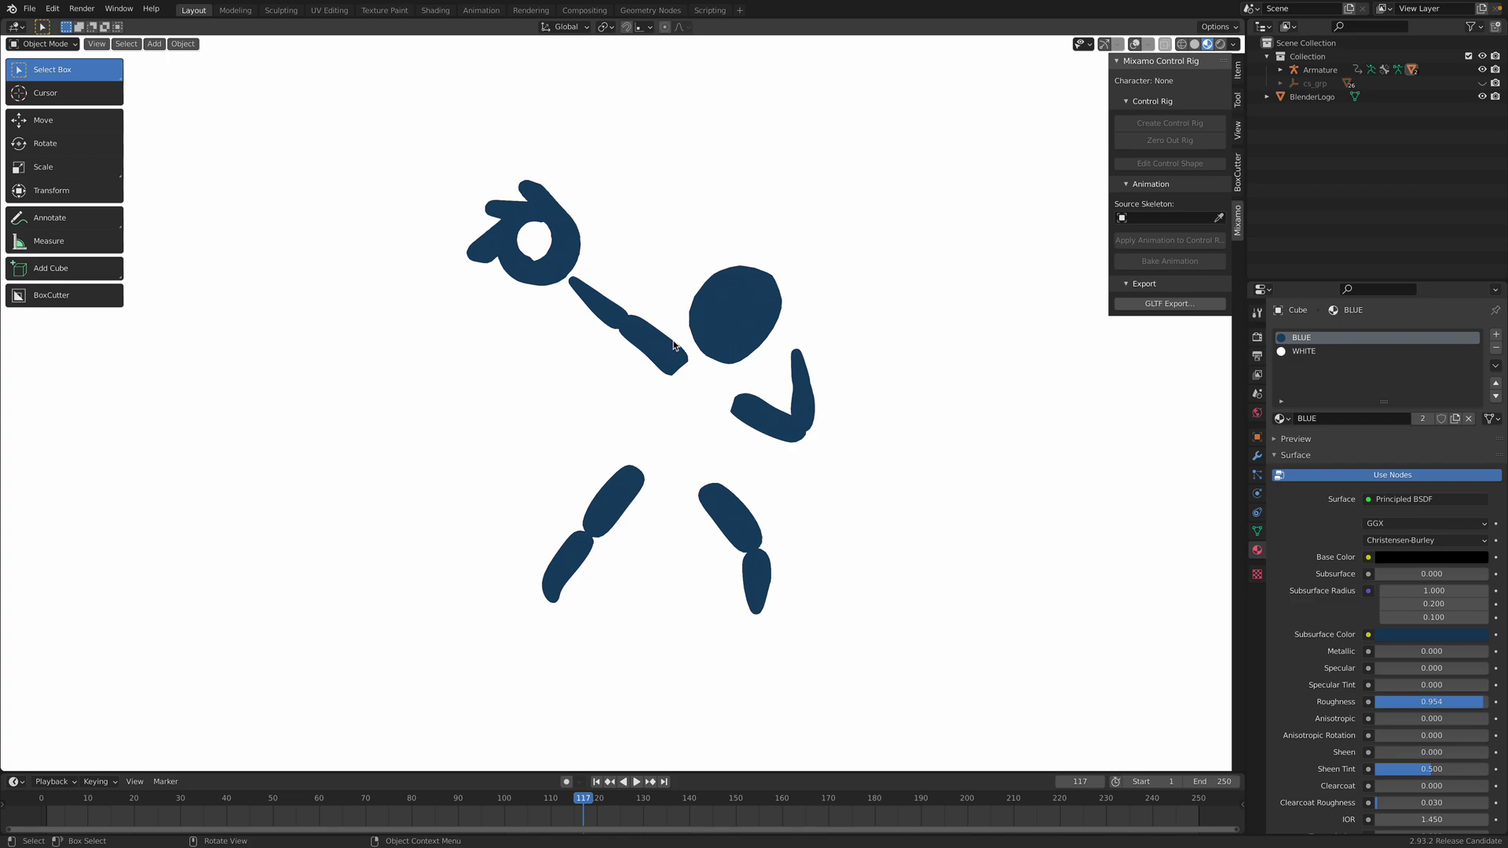
Select the Blender logo object and switch the viewport to solid shading.
middle_drag(440, 393, 509, 346)
click(554, 258)
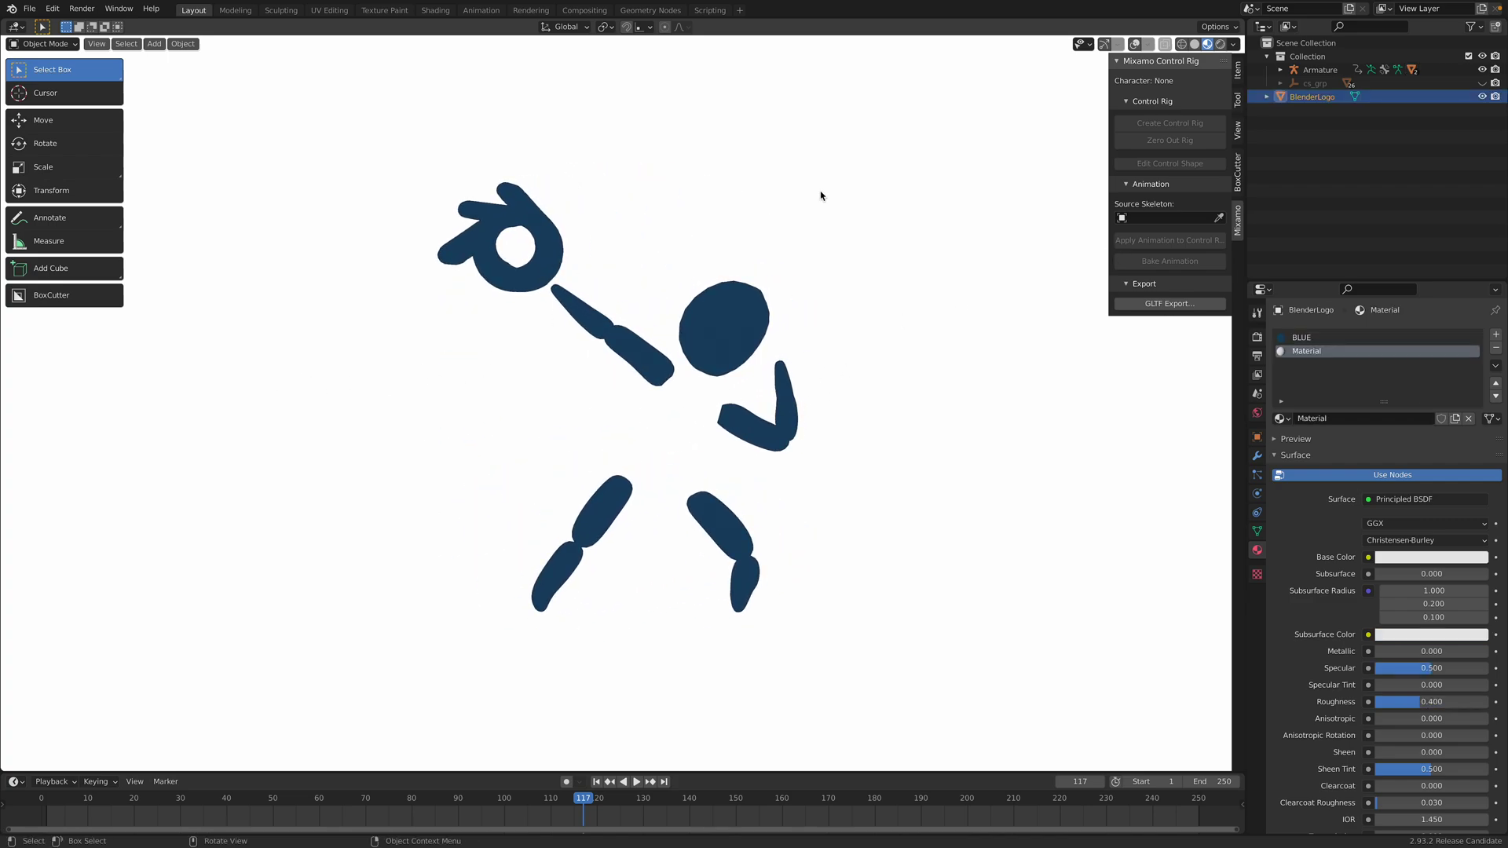
click(1196, 45)
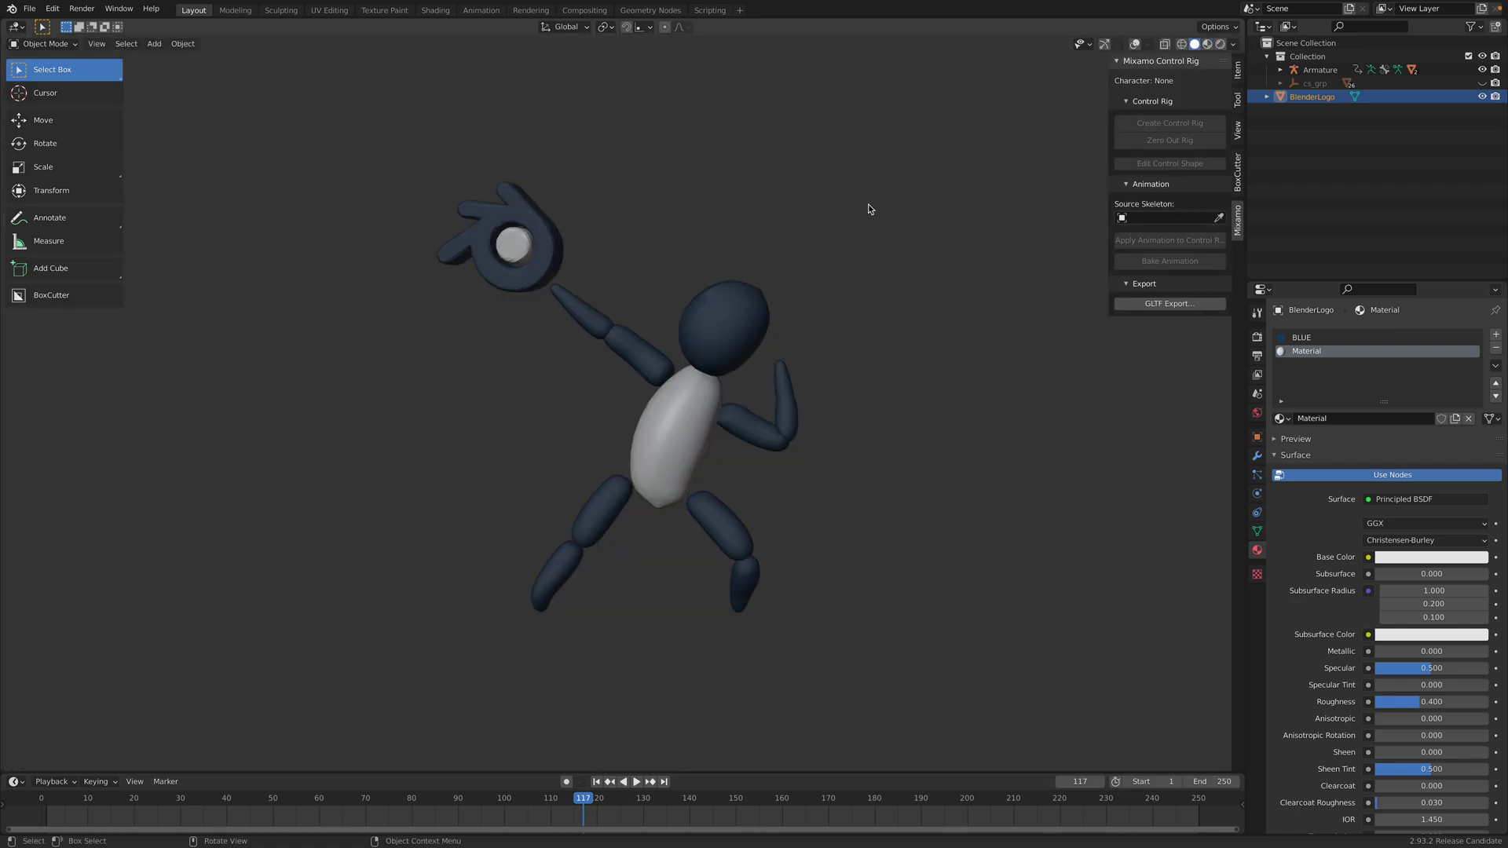
Freely rotate the Blender logo with trackball rotation, reposition it beyond the figure's raised hand, and select the figure.
mouse_move(869, 209)
middle_down()
mouse_move(879, 232)
mouse_move(715, 275)
middle_up()
key(r)
key(r)
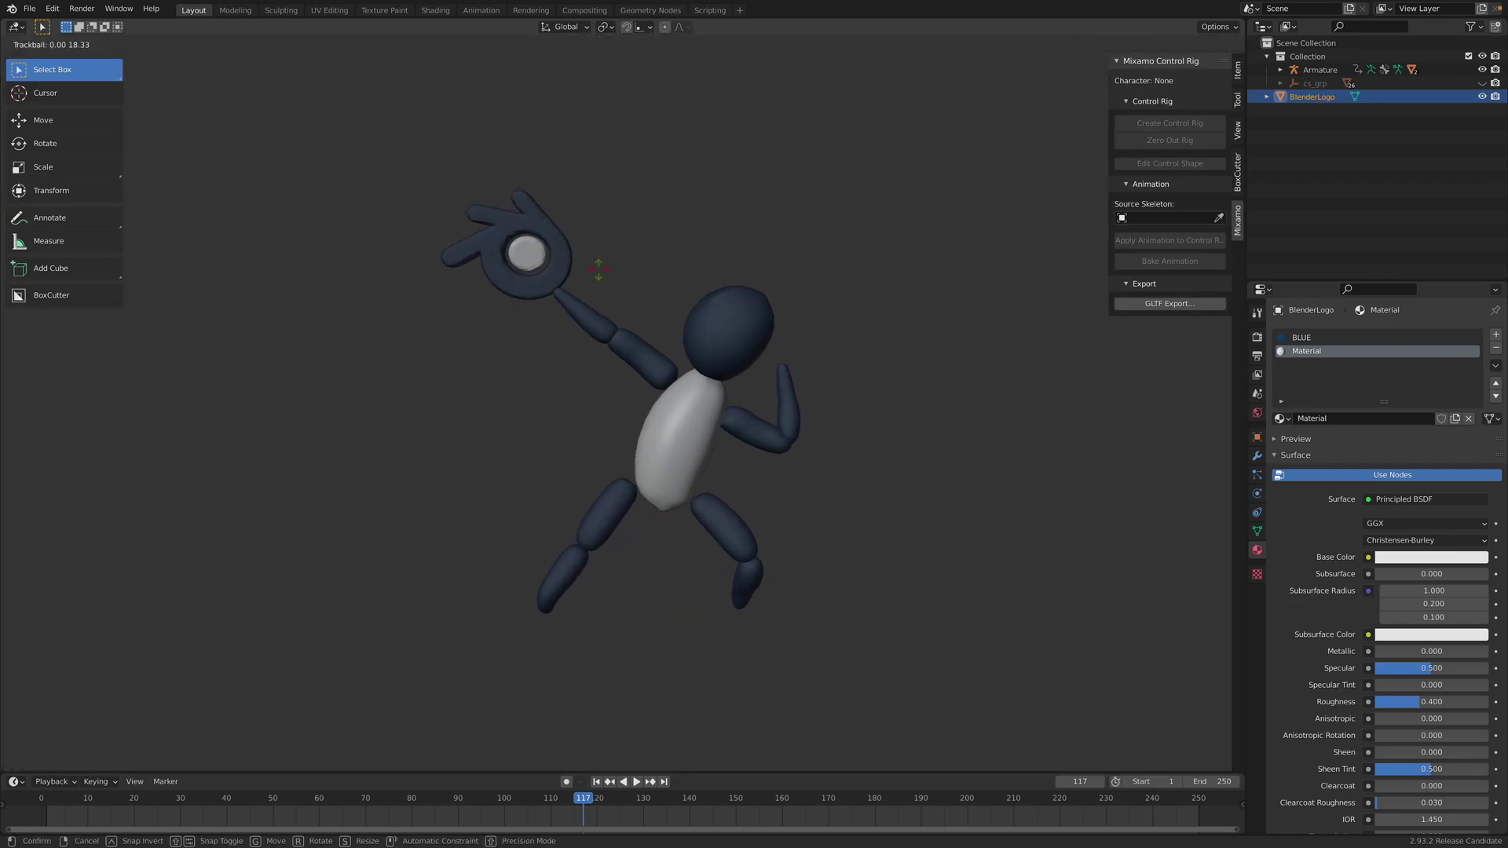
click(603, 266)
key(g)
click(559, 249)
middle_drag(559, 259, 651, 318)
key(g)
click(697, 310)
click(718, 360)
middle_drag(718, 359, 678, 344)
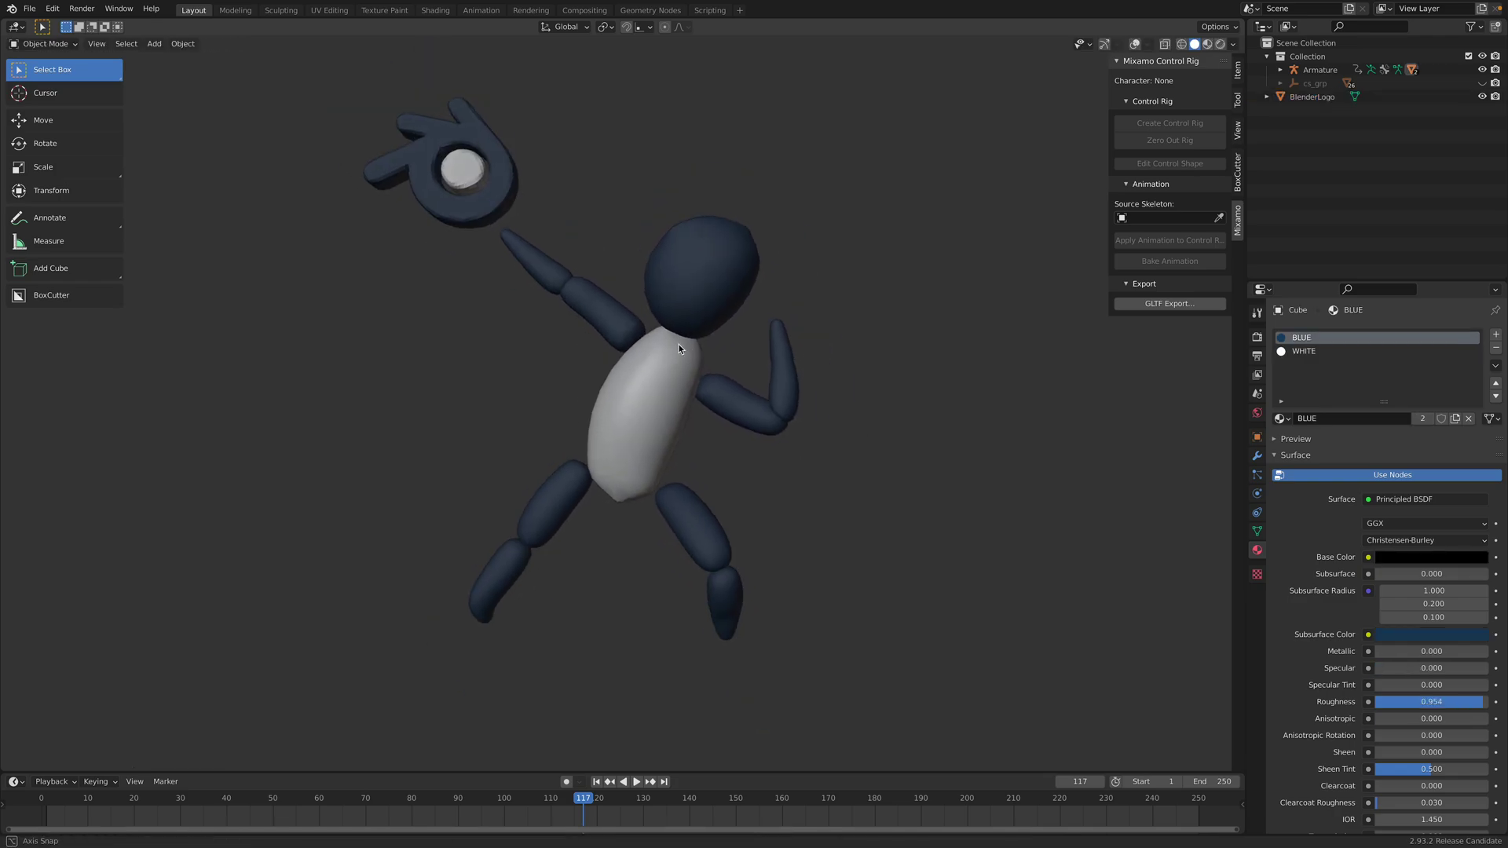
Turn on the viewport overlays and select the armature so its control rig is displayed.
click(1134, 46)
mouse_move(766, 287)
middle_down()
mouse_move(774, 271)
mouse_move(833, 301)
mouse_move(775, 307)
middle_up()
scroll(776, 275, down, 1)
click(780, 280)
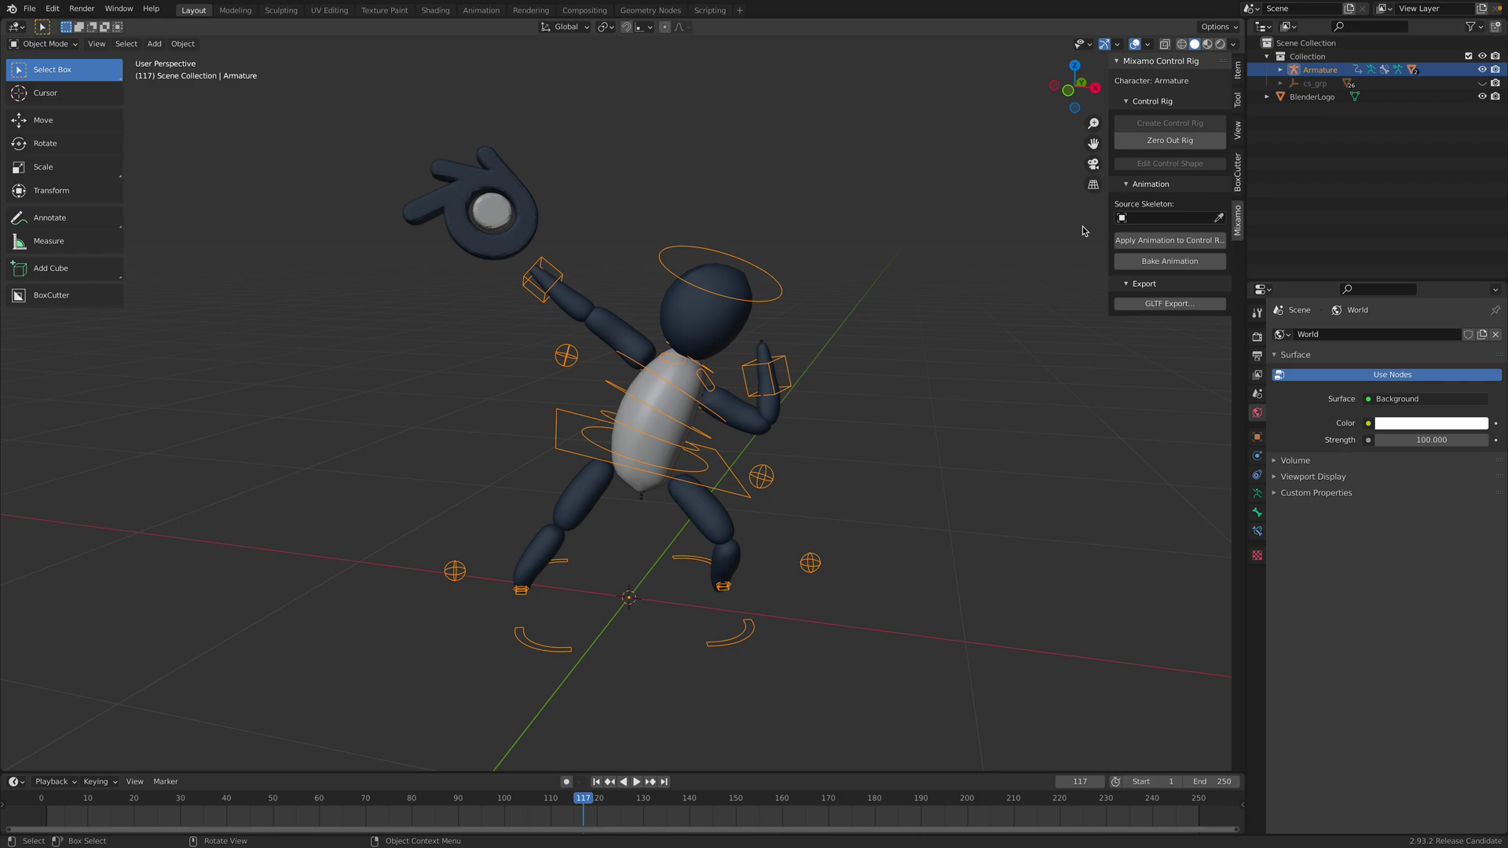
Zero out the armature's control rig and undo the pose reset.
click(1147, 146)
middle_drag(751, 348, 795, 372)
key(ctrl+z)
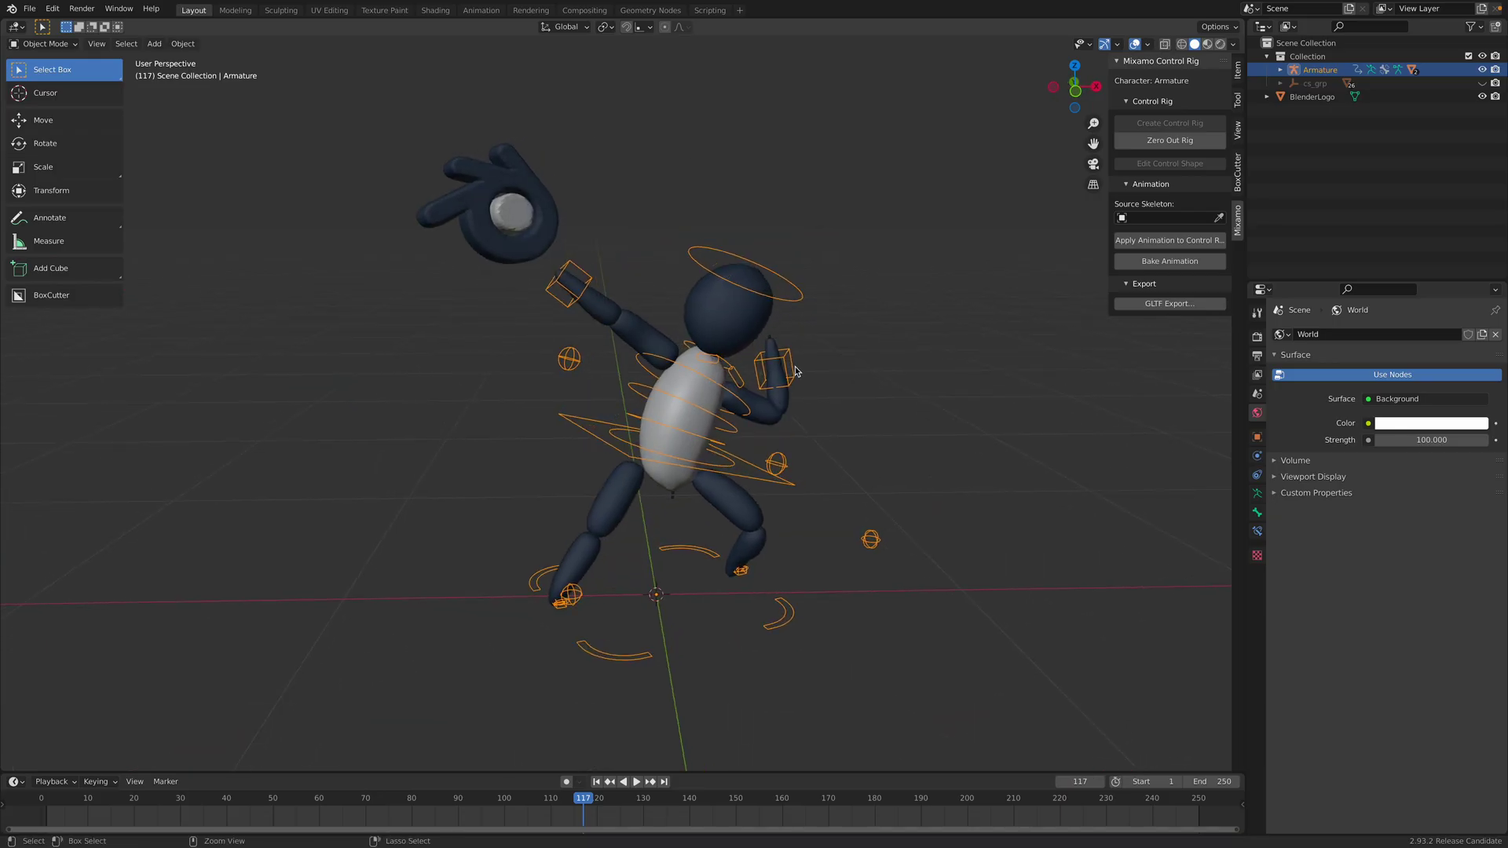
Switch to the browser to review the Tokyo 2020 sports pictograms and return to Blender.
key(ctrl+Right)
click(1402, 47)
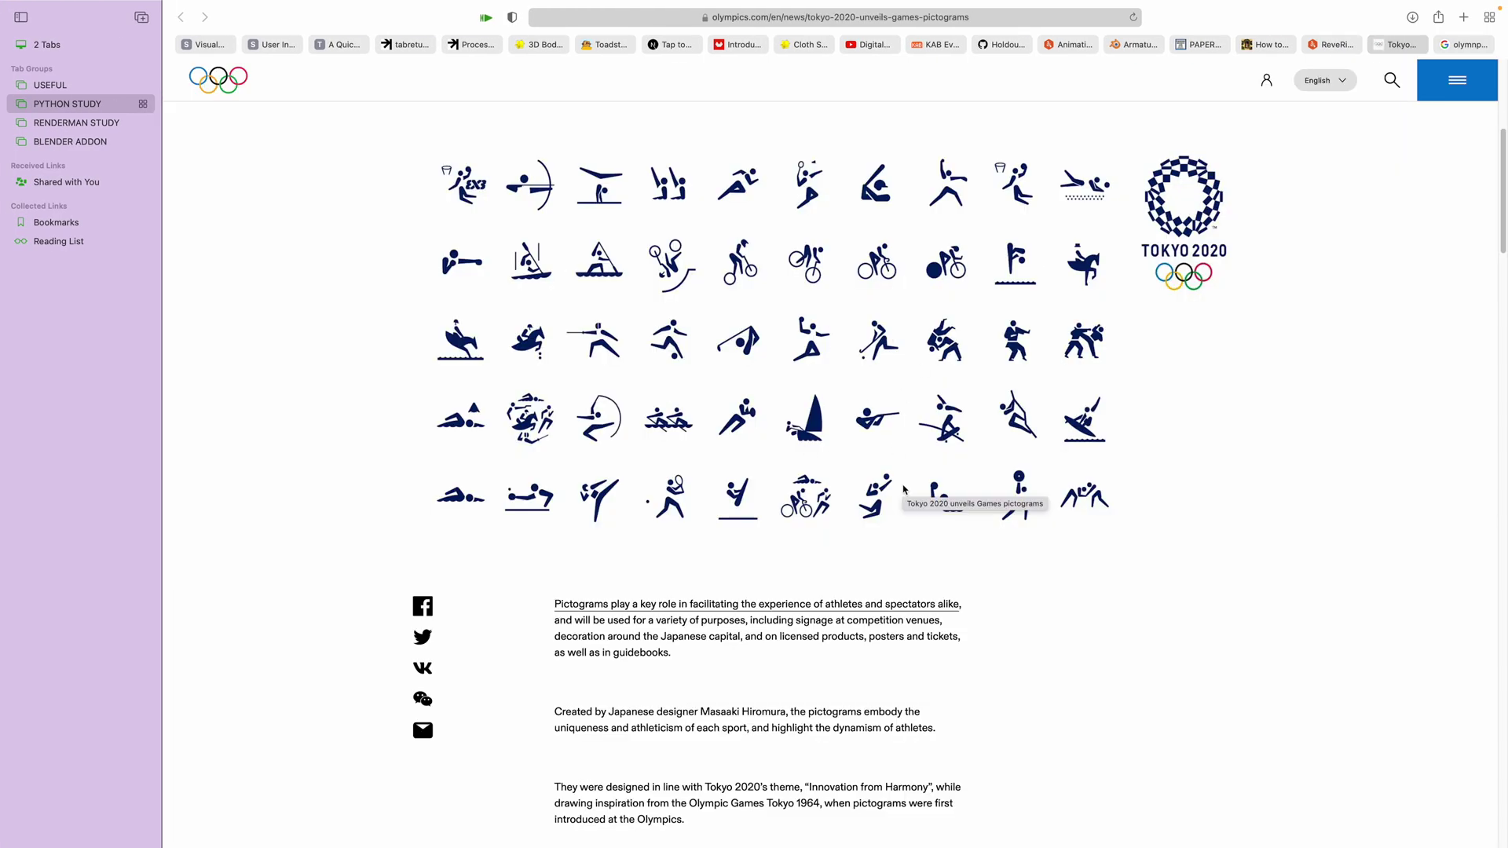
key(ctrl+Left)
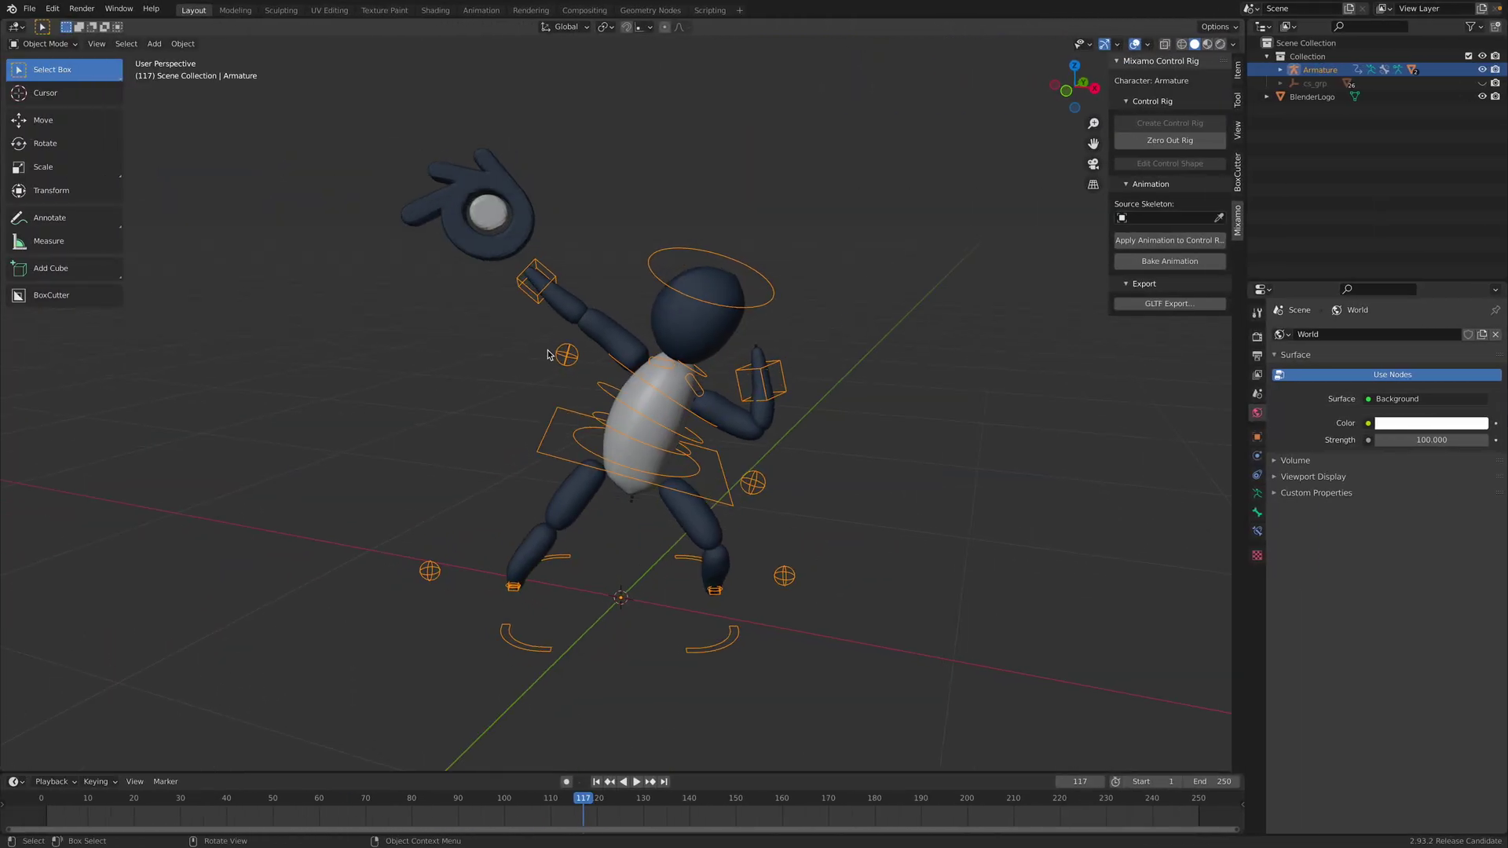
Open the most recent project file without saving the changes to stickman_rig_003.blend.
click(29, 8)
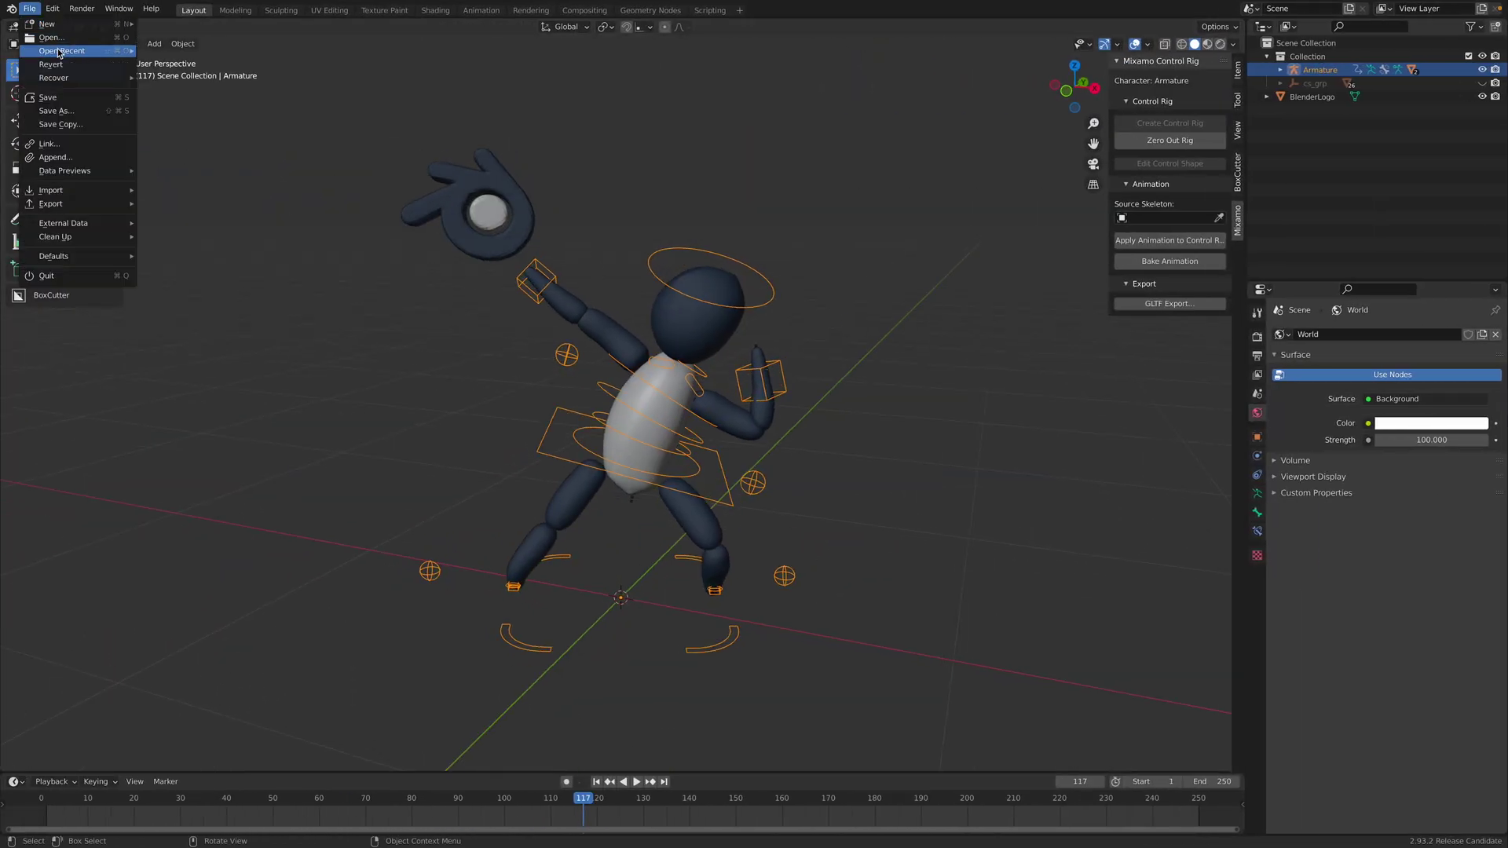
mouse_move(63, 51)
click(159, 51)
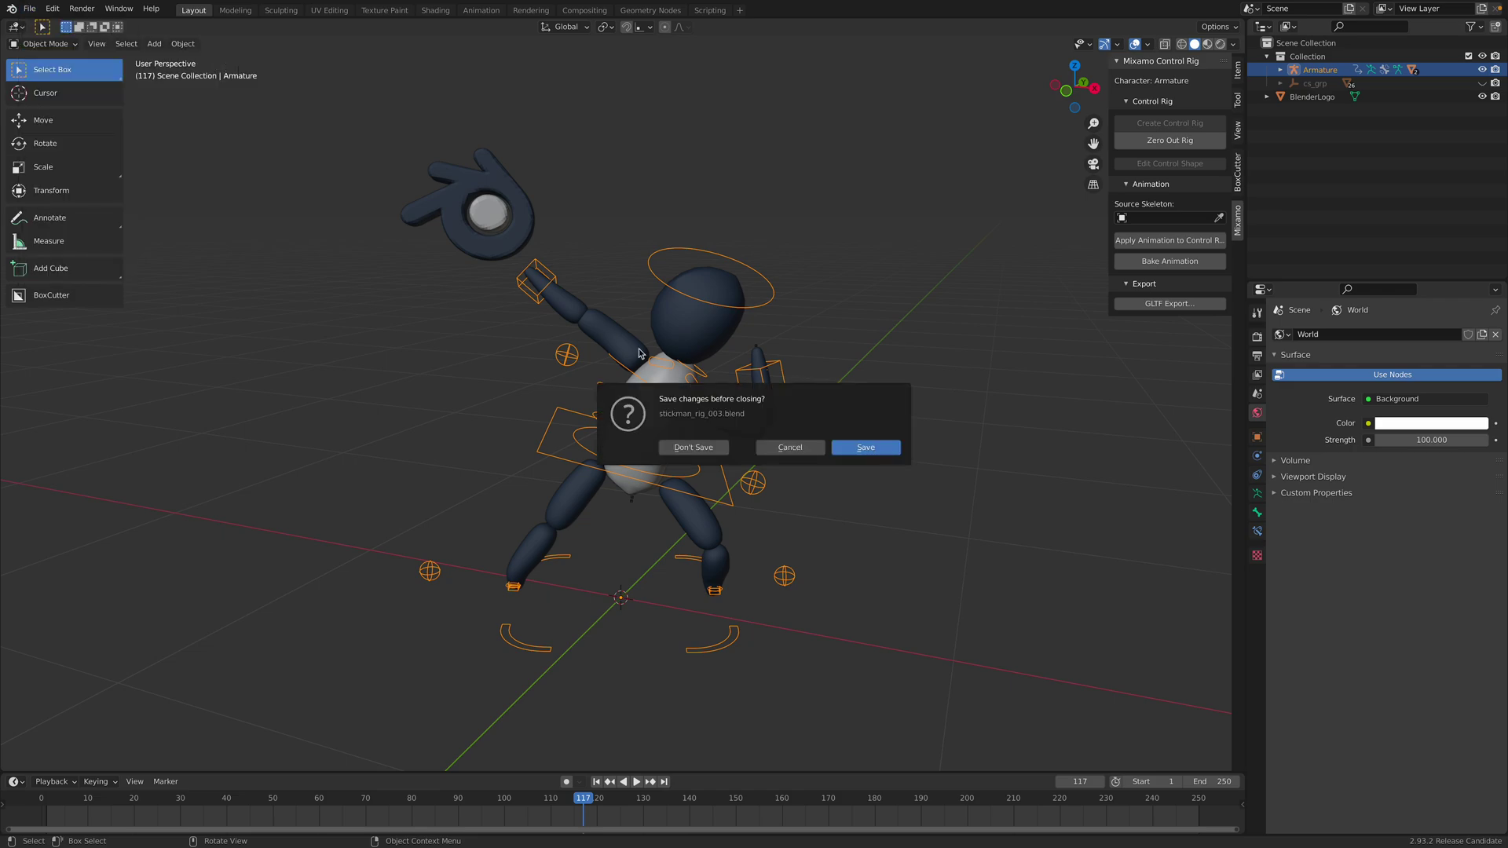
click(694, 448)
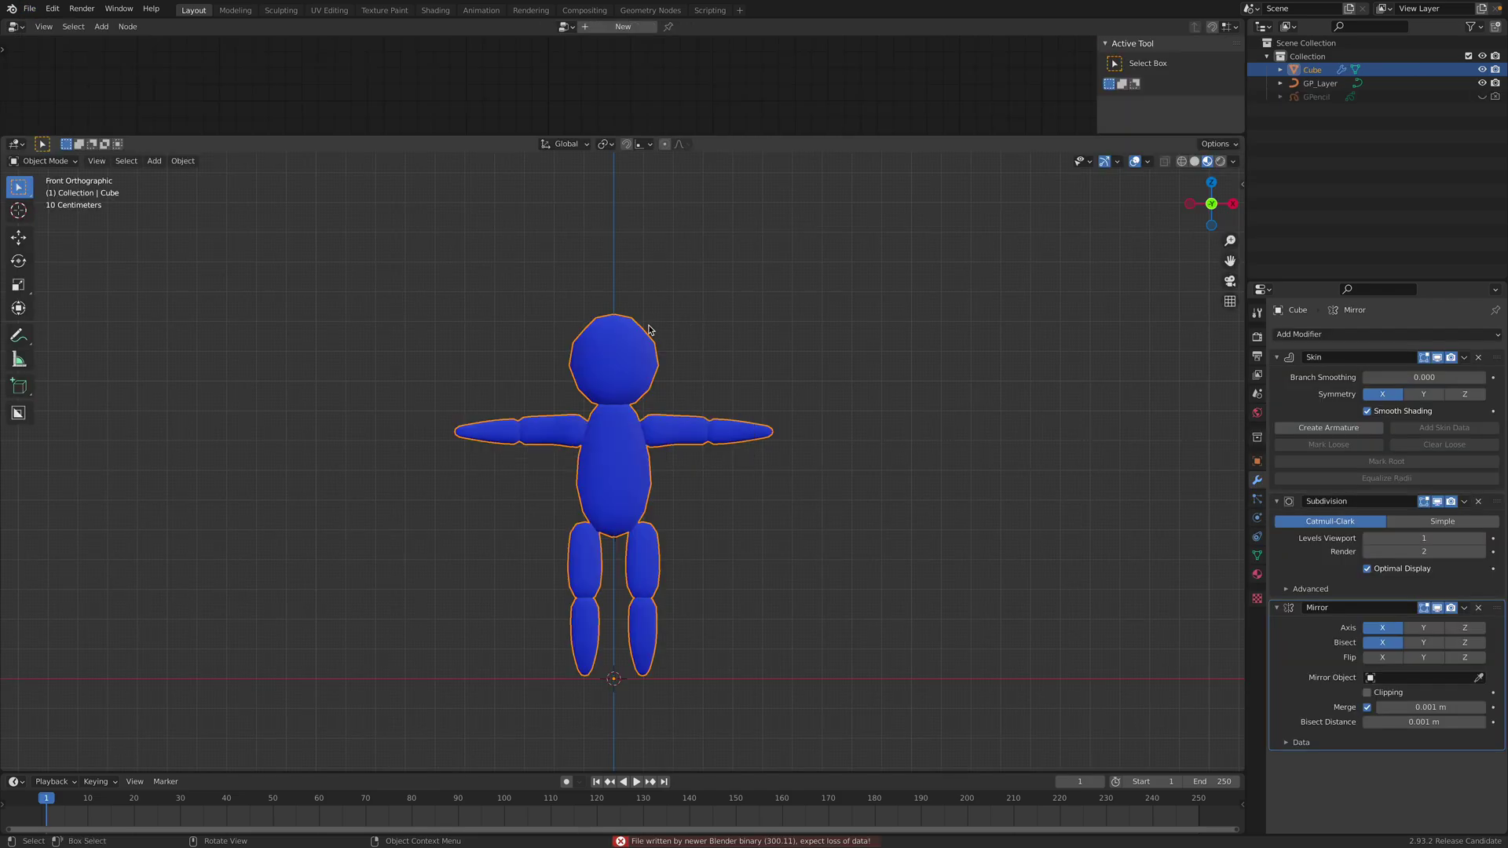
Select the stick figure mesh and enter Edit Mode with all vertices deselected and X-ray display on.
click(695, 333)
scroll(611, 510, up, 2)
middle_drag(630, 481, 629, 336)
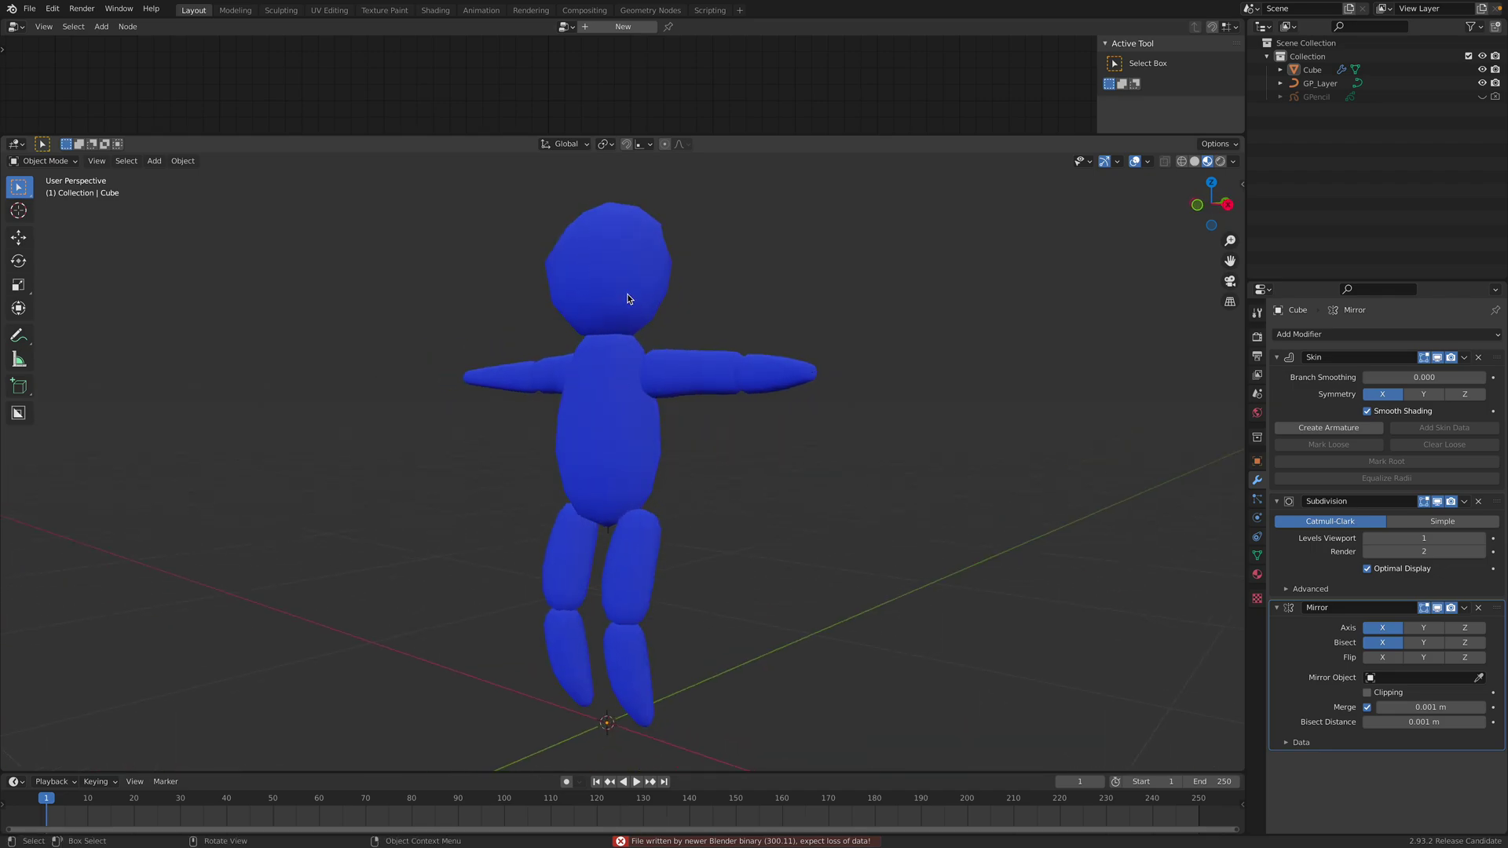
click(628, 294)
scroll(692, 376, down, 1)
middle_drag(1017, 281, 813, 422)
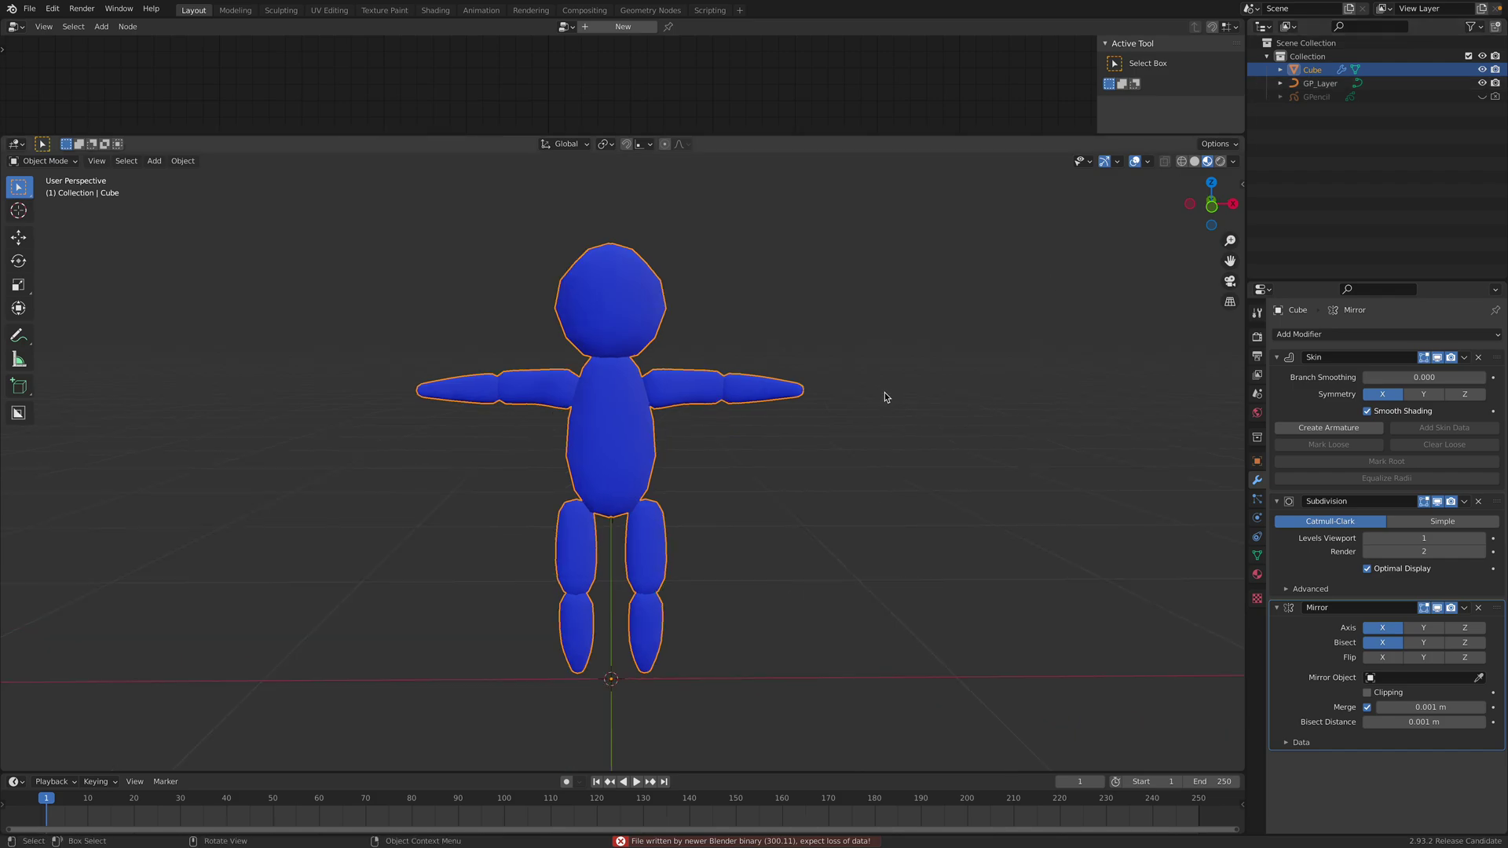
scroll(864, 395, up, 1)
key(Tab)
middle_drag(808, 397, 539, 347)
key(a)
key(alt+a)
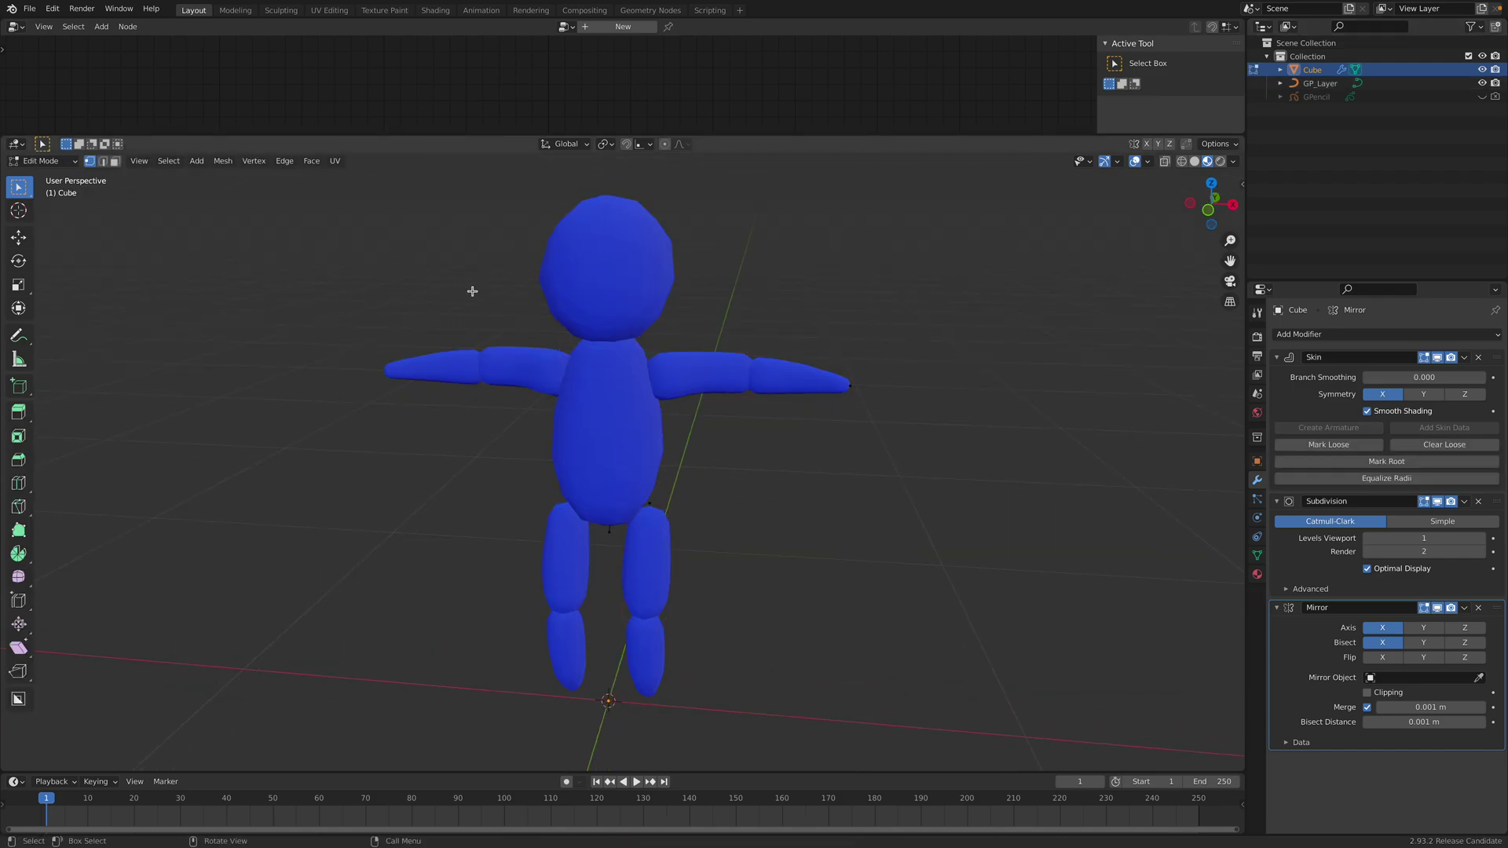
middle_drag(873, 349, 792, 414)
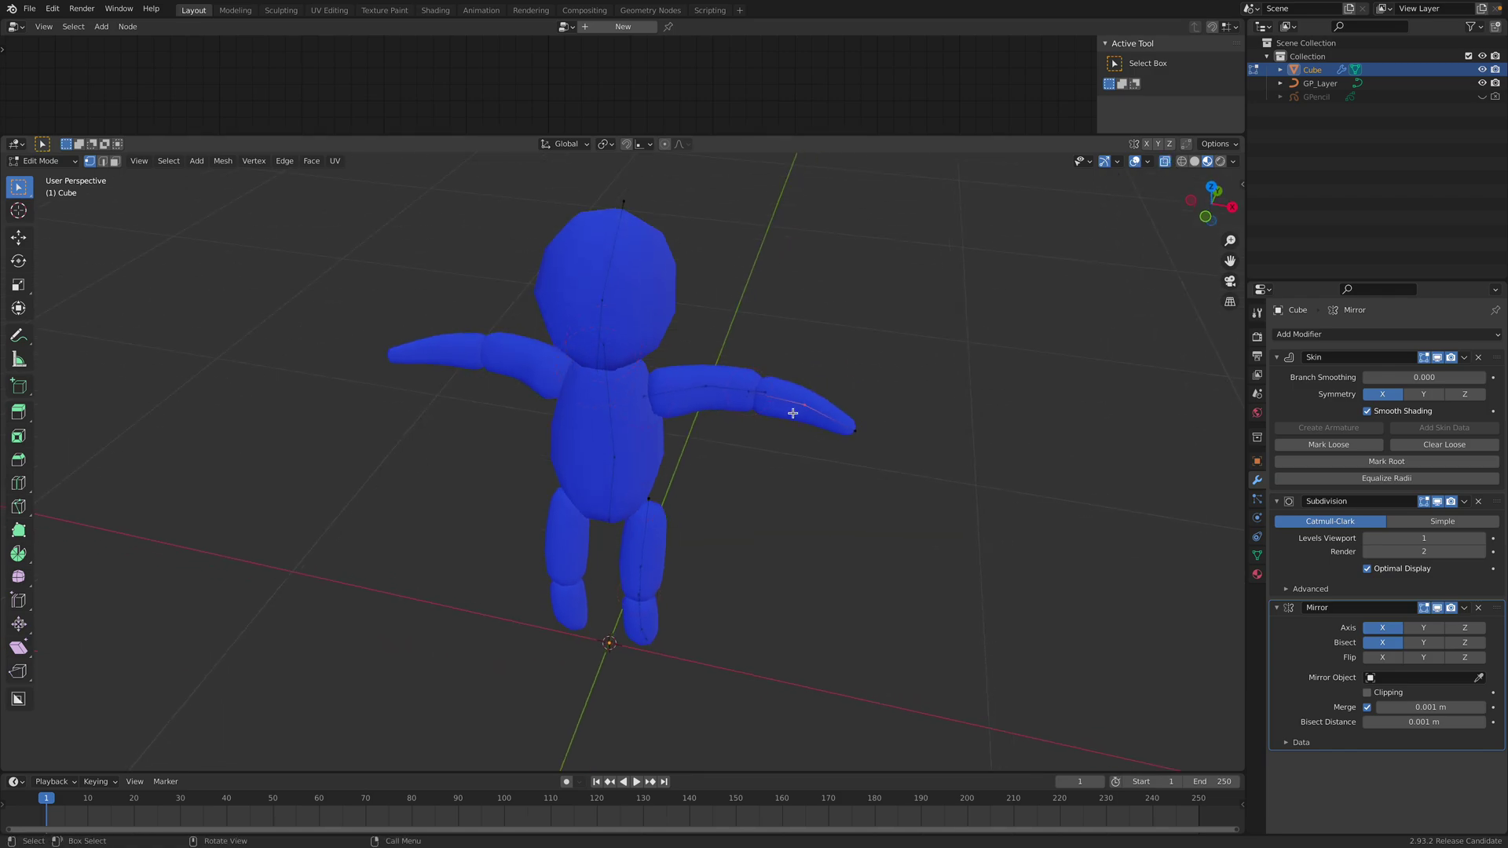
Raise the forearm's middle vertex by about 0.04 m on X and Y and 0.03 m on Z, and pull the hand-tip vertex outward.
key(g)
click(866, 409)
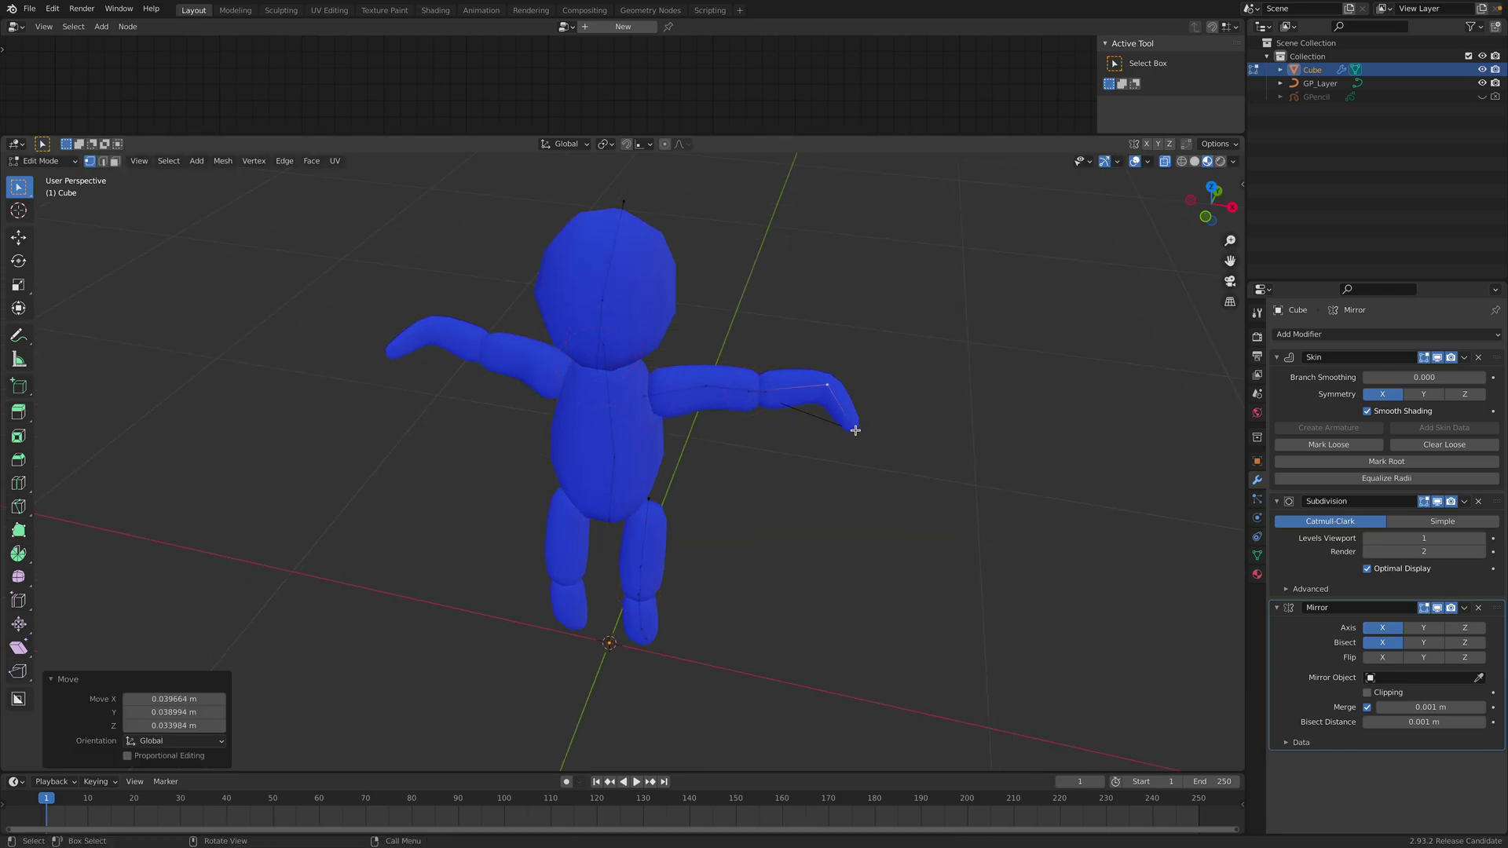
click(856, 430)
key(g)
click(889, 423)
Reposition the elbow-end vertices of the upper arm and the forearm, separating the two segments slightly.
click(761, 393)
key(g)
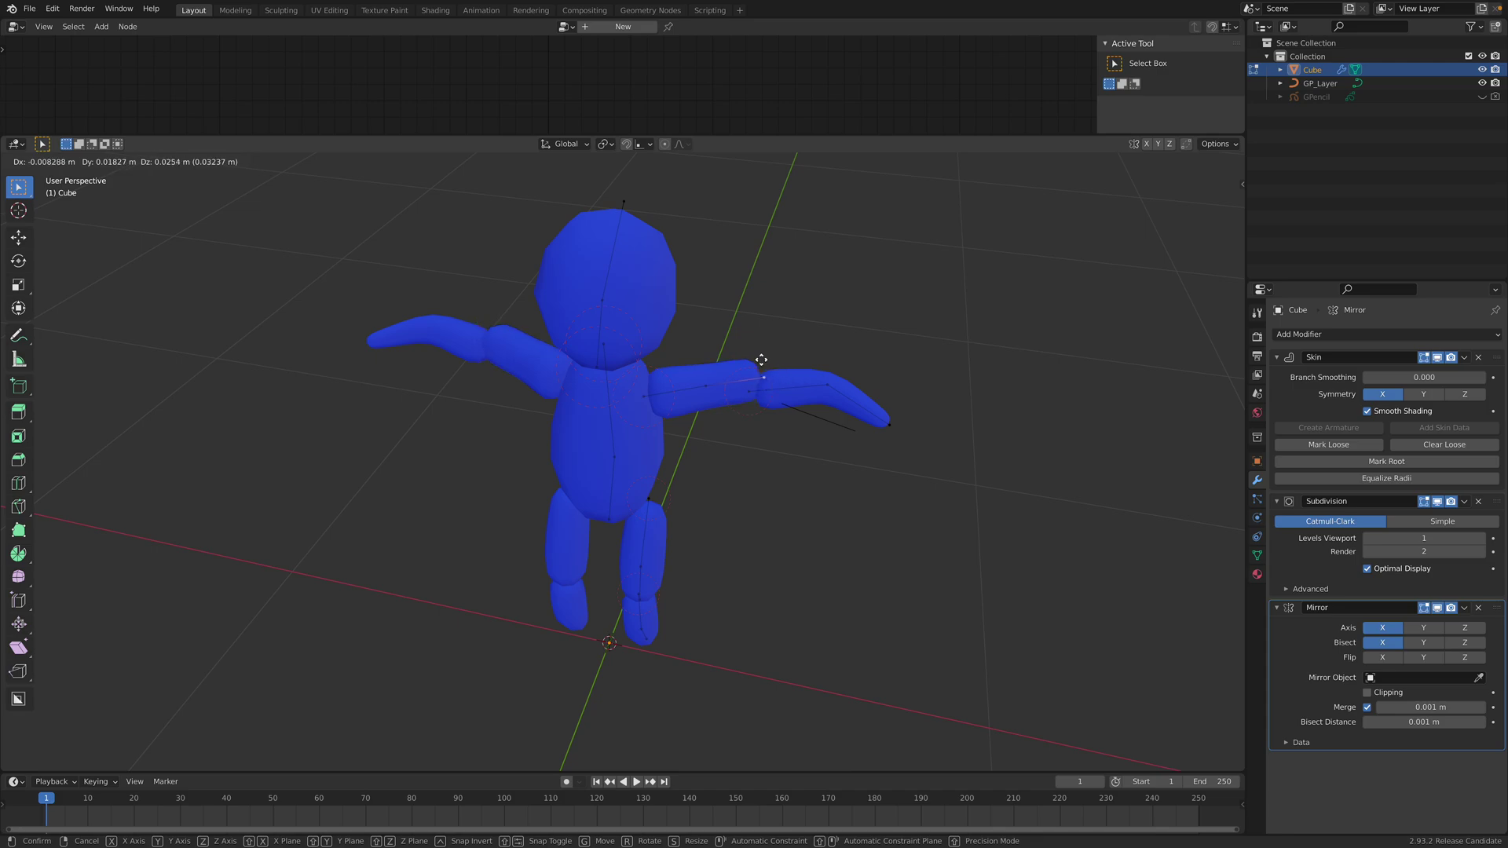
click(761, 360)
click(759, 391)
key(g)
click(768, 400)
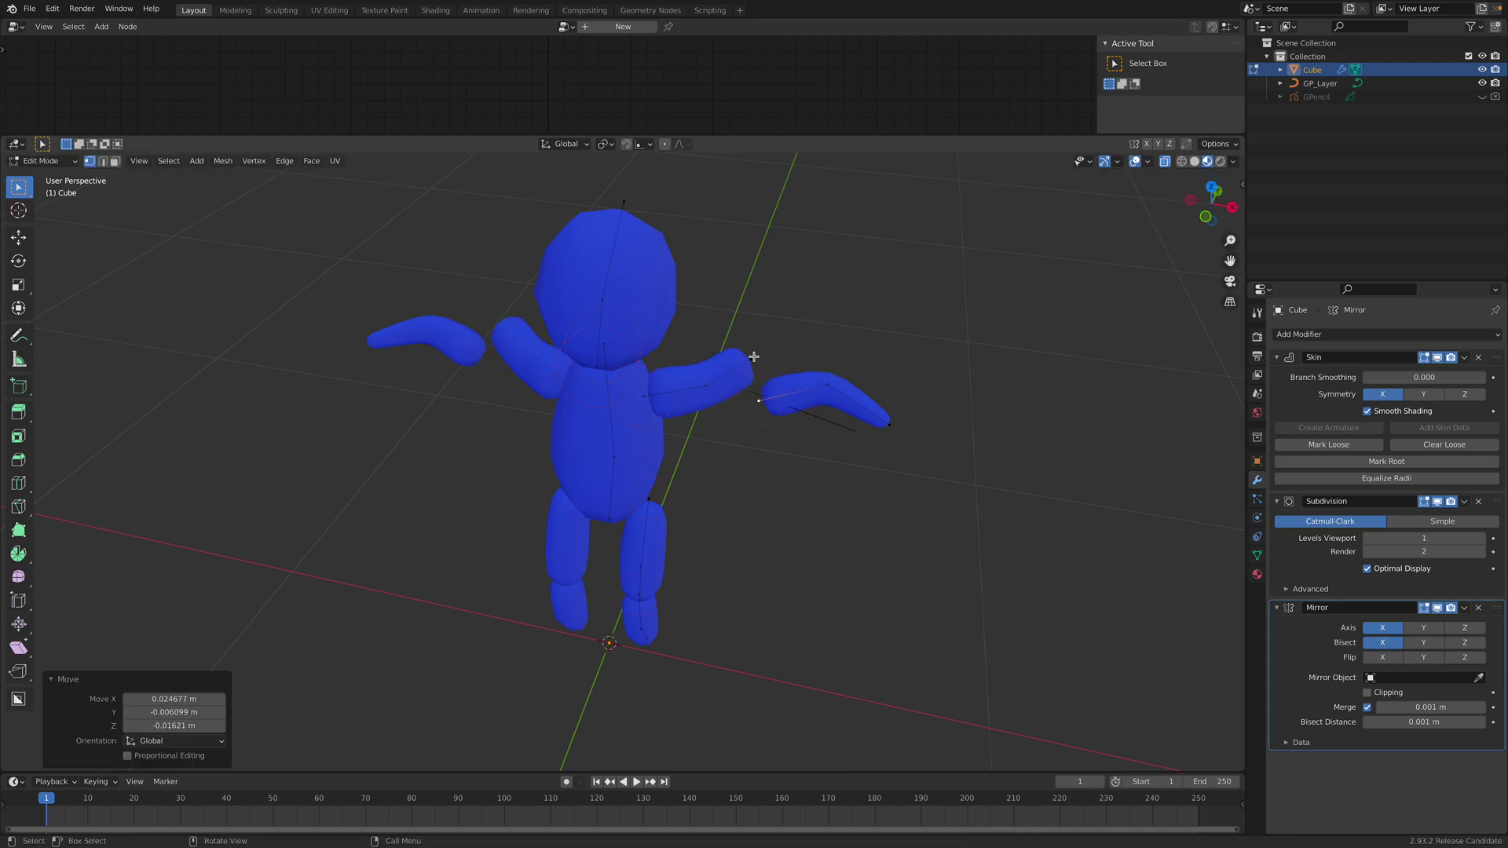
key(g)
click(767, 418)
Shift the upper arm's middle vertex slightly outward and move its shoulder vertex up, just clear of the torso.
click(702, 385)
key(g)
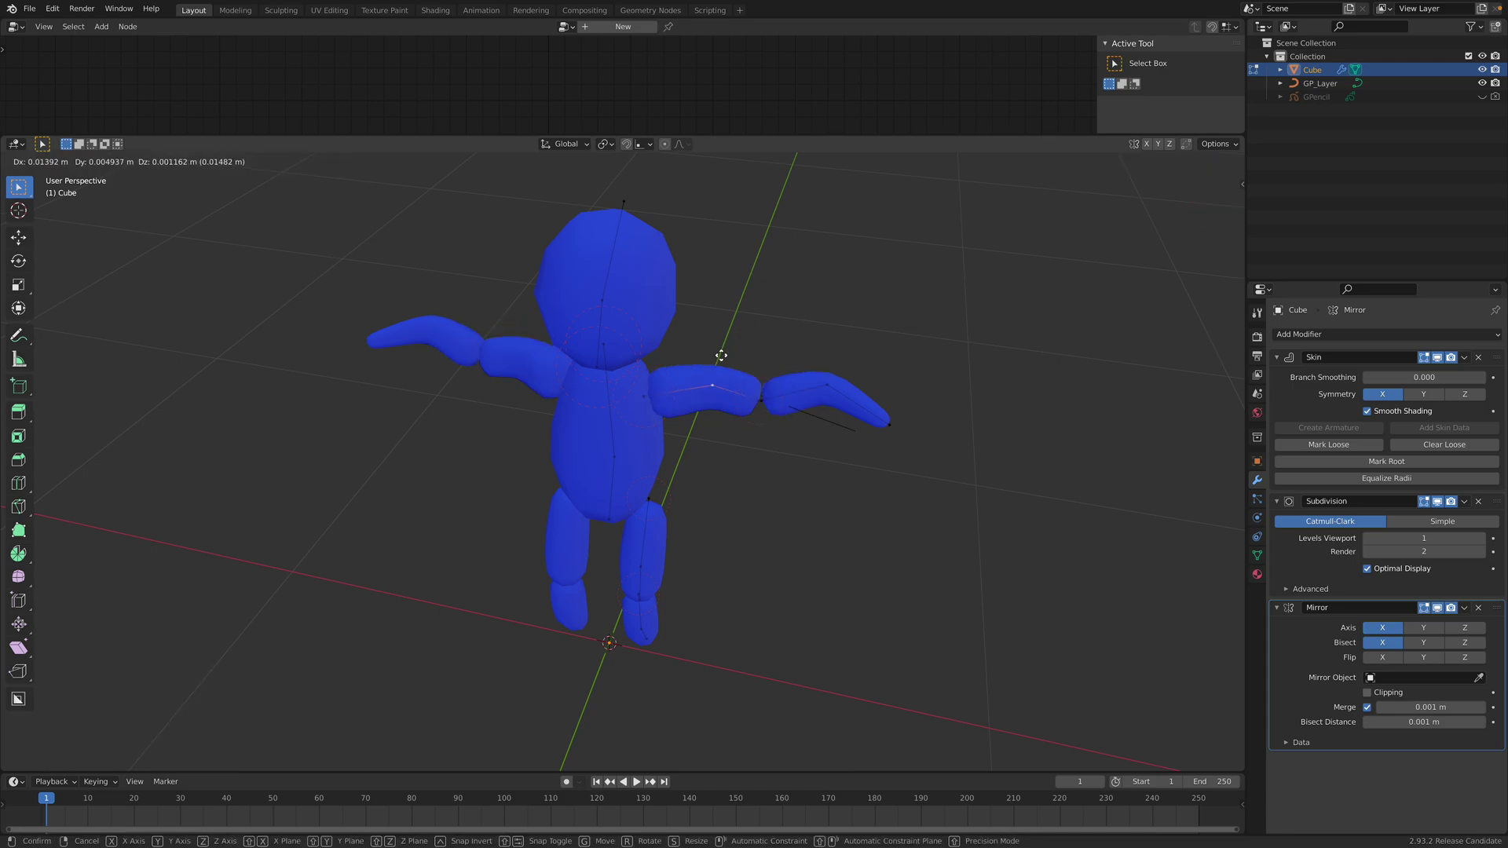
click(654, 395)
key(g)
click(686, 346)
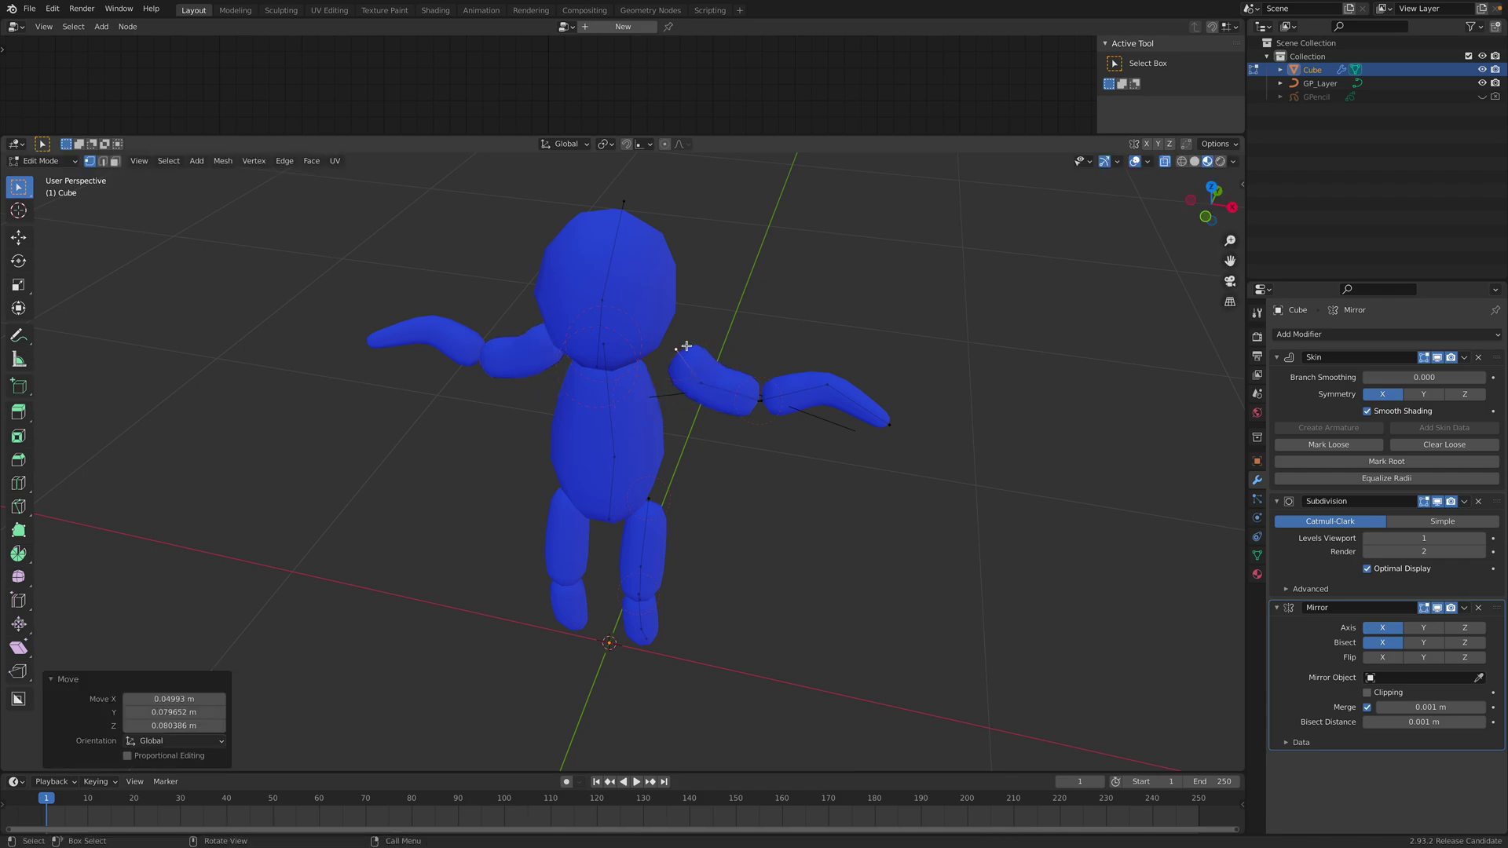
key(g)
click(663, 368)
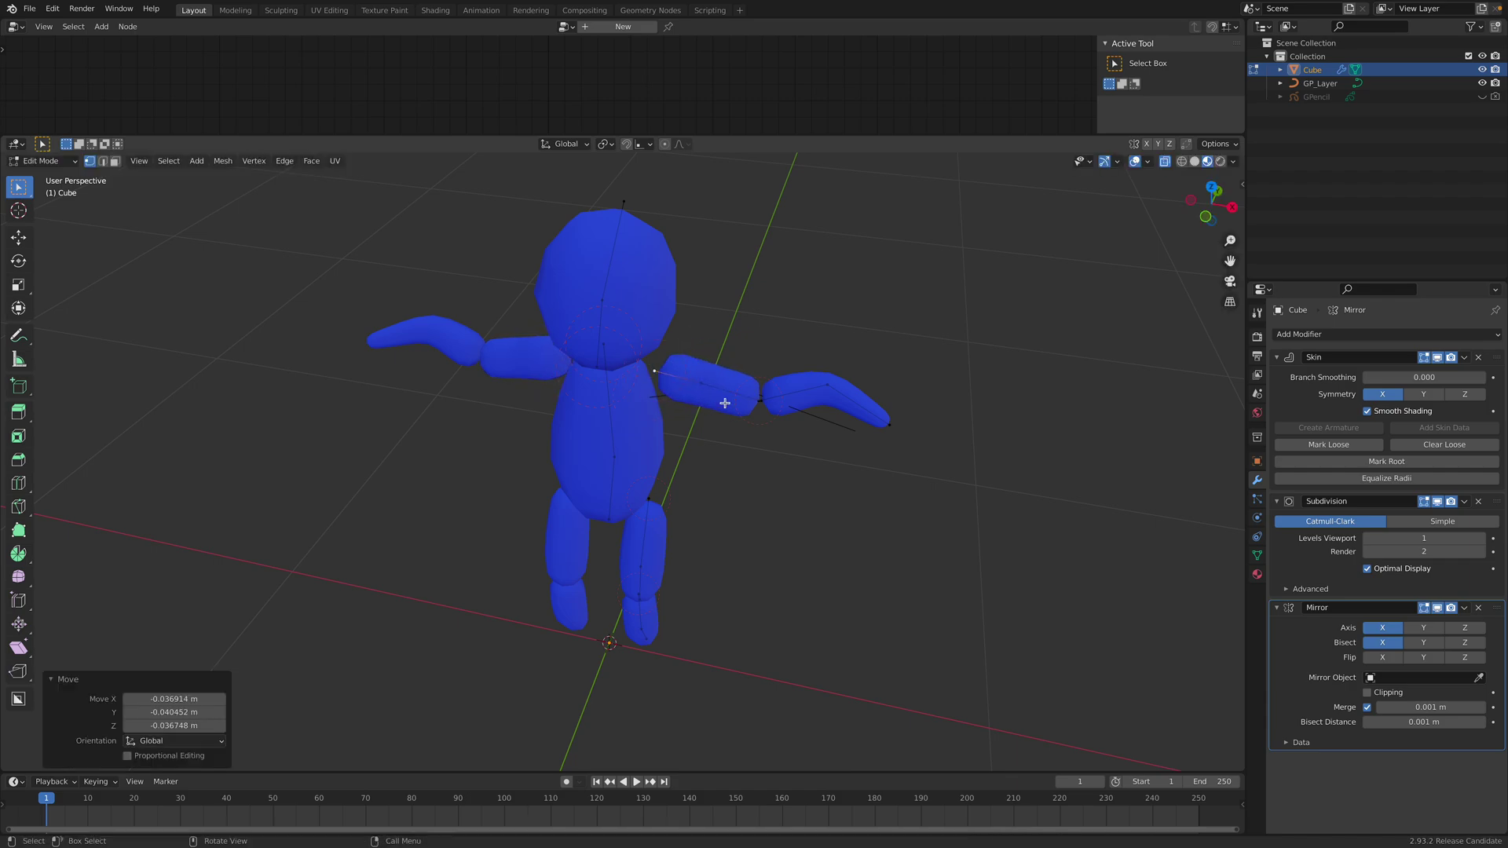
Adjust the upper arm's middle vertex, raising it about 0.036 m so the arm bends upward.
middle_drag(711, 393, 705, 364)
key(g)
click(696, 370)
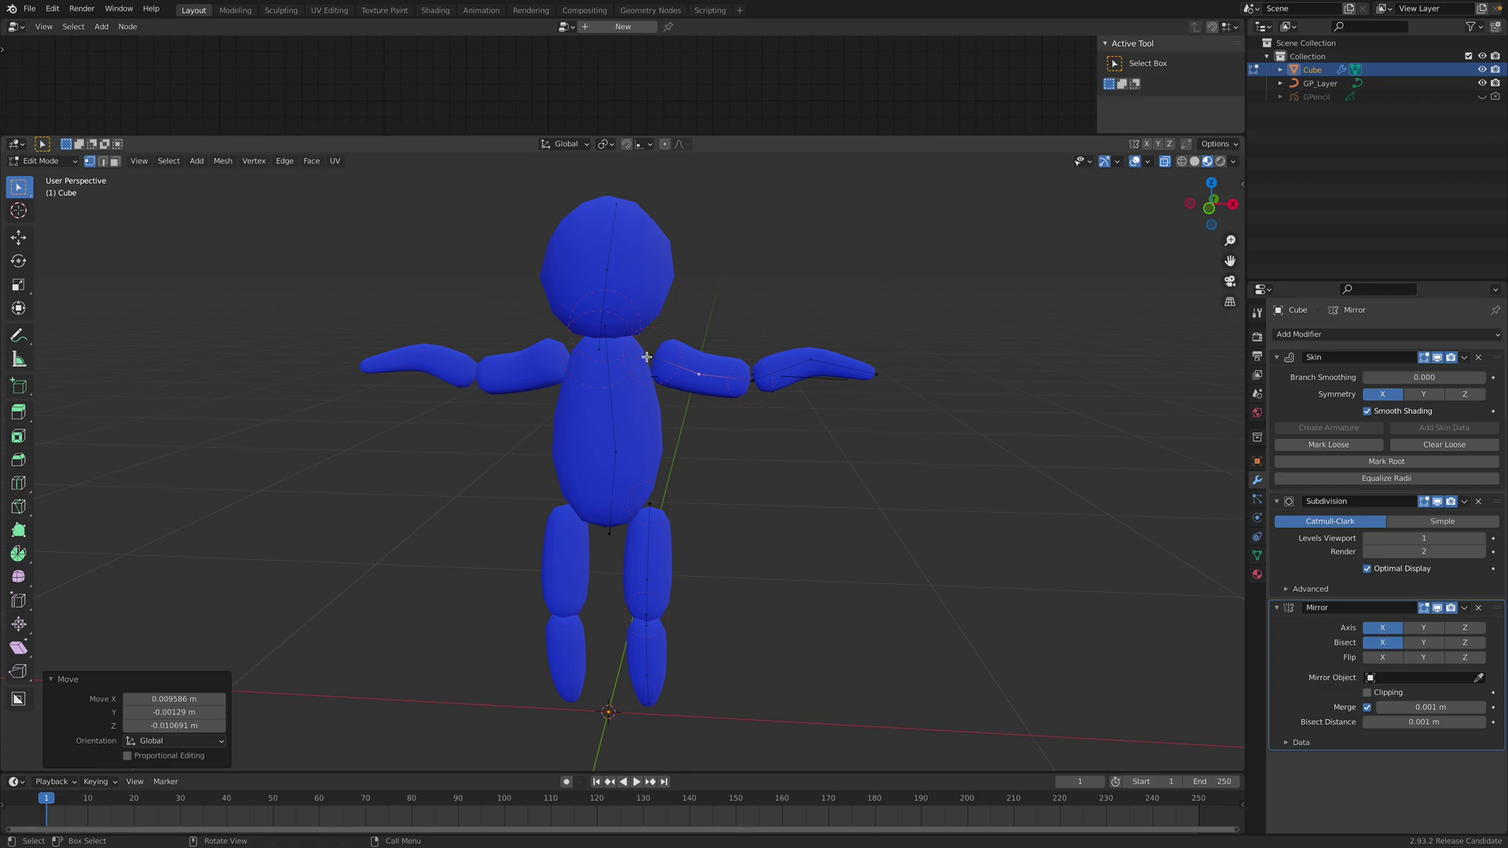
scroll(670, 310, up, 2)
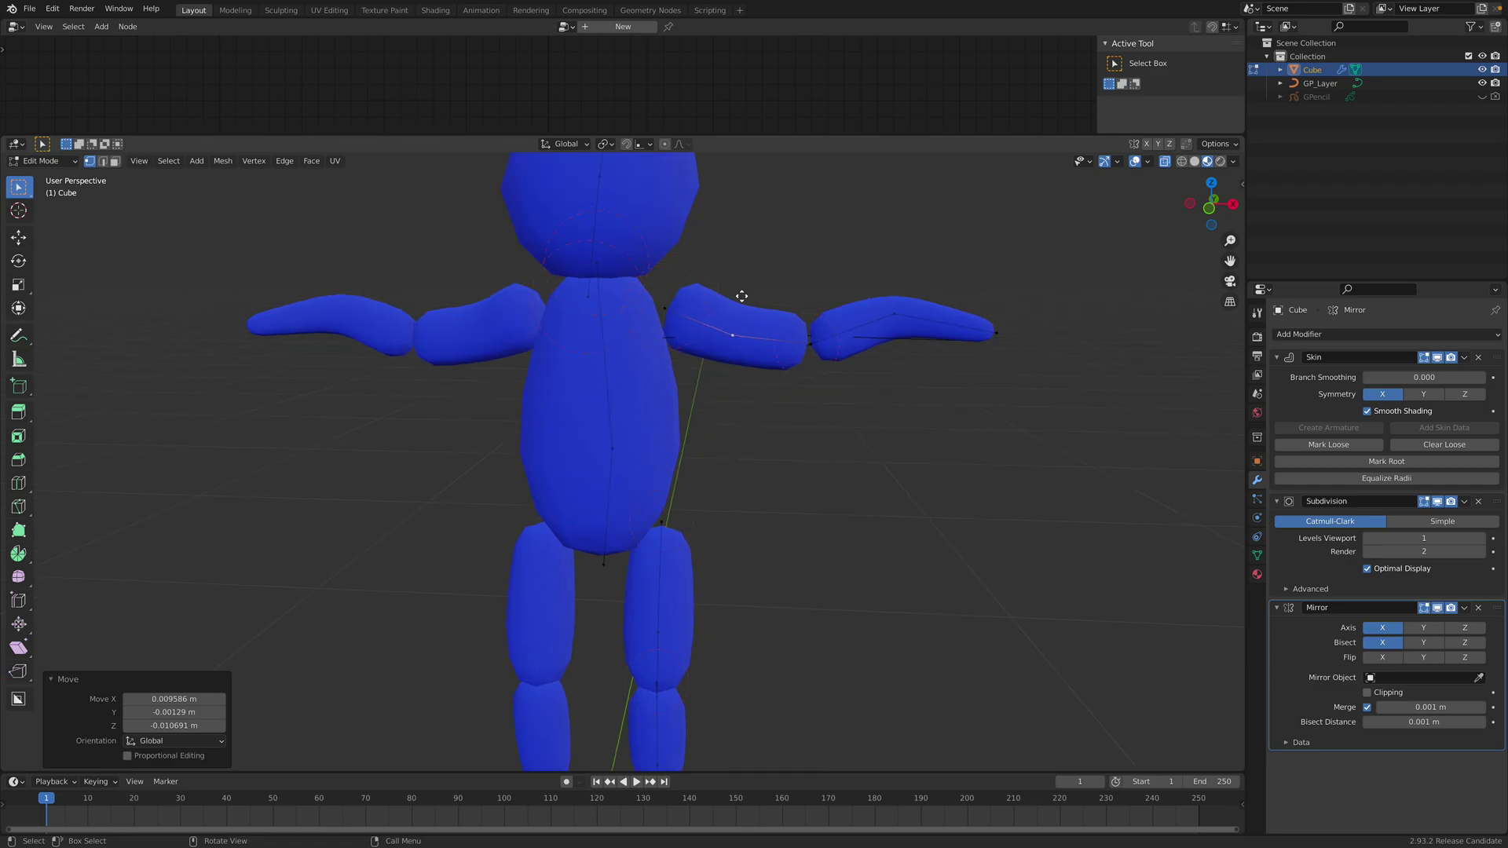
key(g)
click(837, 323)
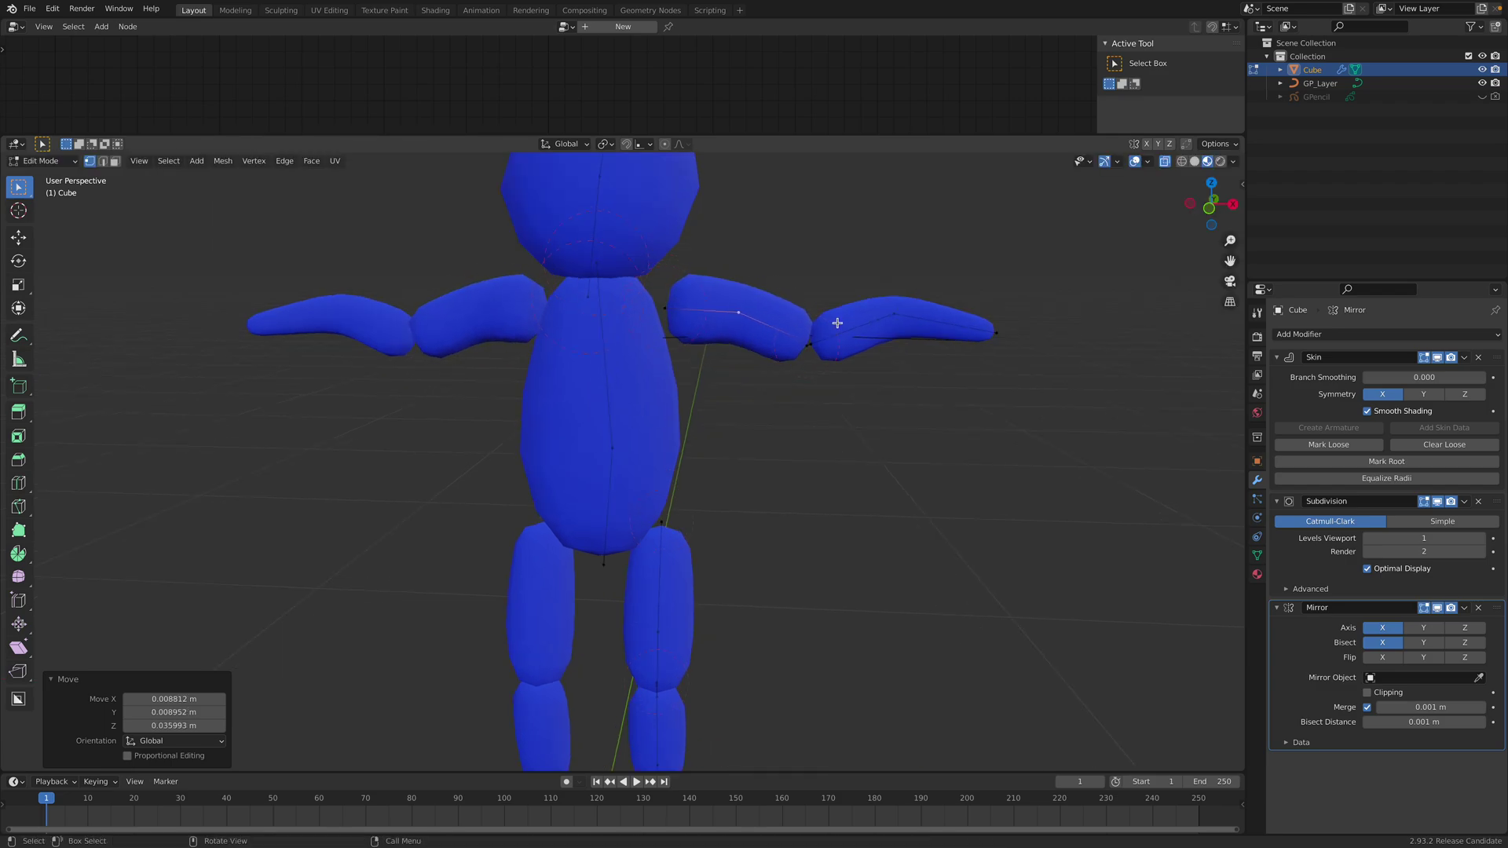
Lower the forearm's middle vertex and move the hand-tip vertex about 0.044 m inward and 0.016 m up to curve the forearm.
click(898, 311)
key(g)
click(903, 360)
click(996, 332)
key(g)
click(959, 322)
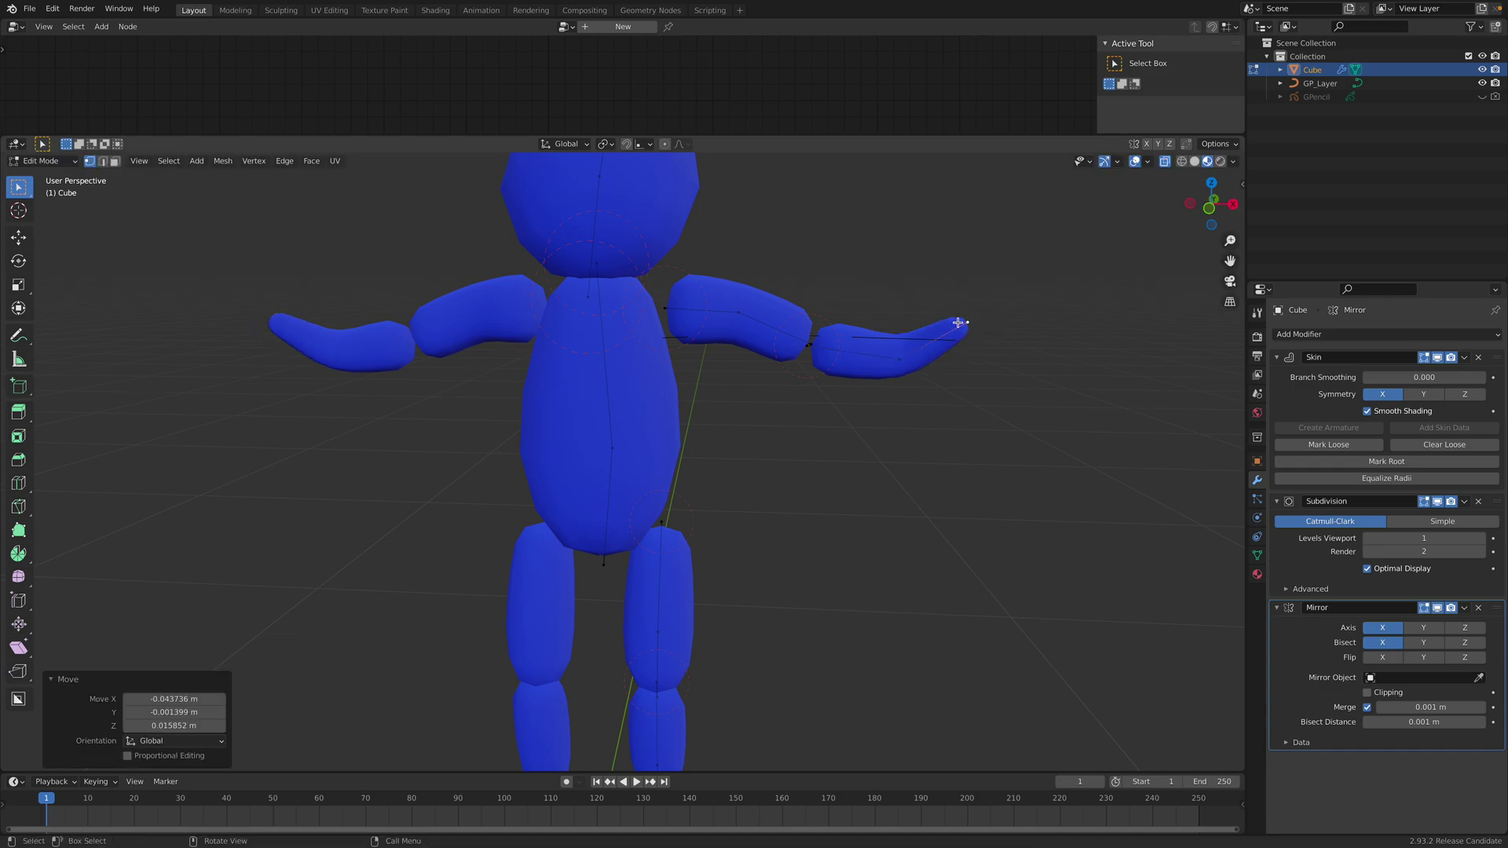
Move the upper arm's elbow vertex slightly outward and down toward the forearm and leave Edit Mode.
click(797, 346)
key(g)
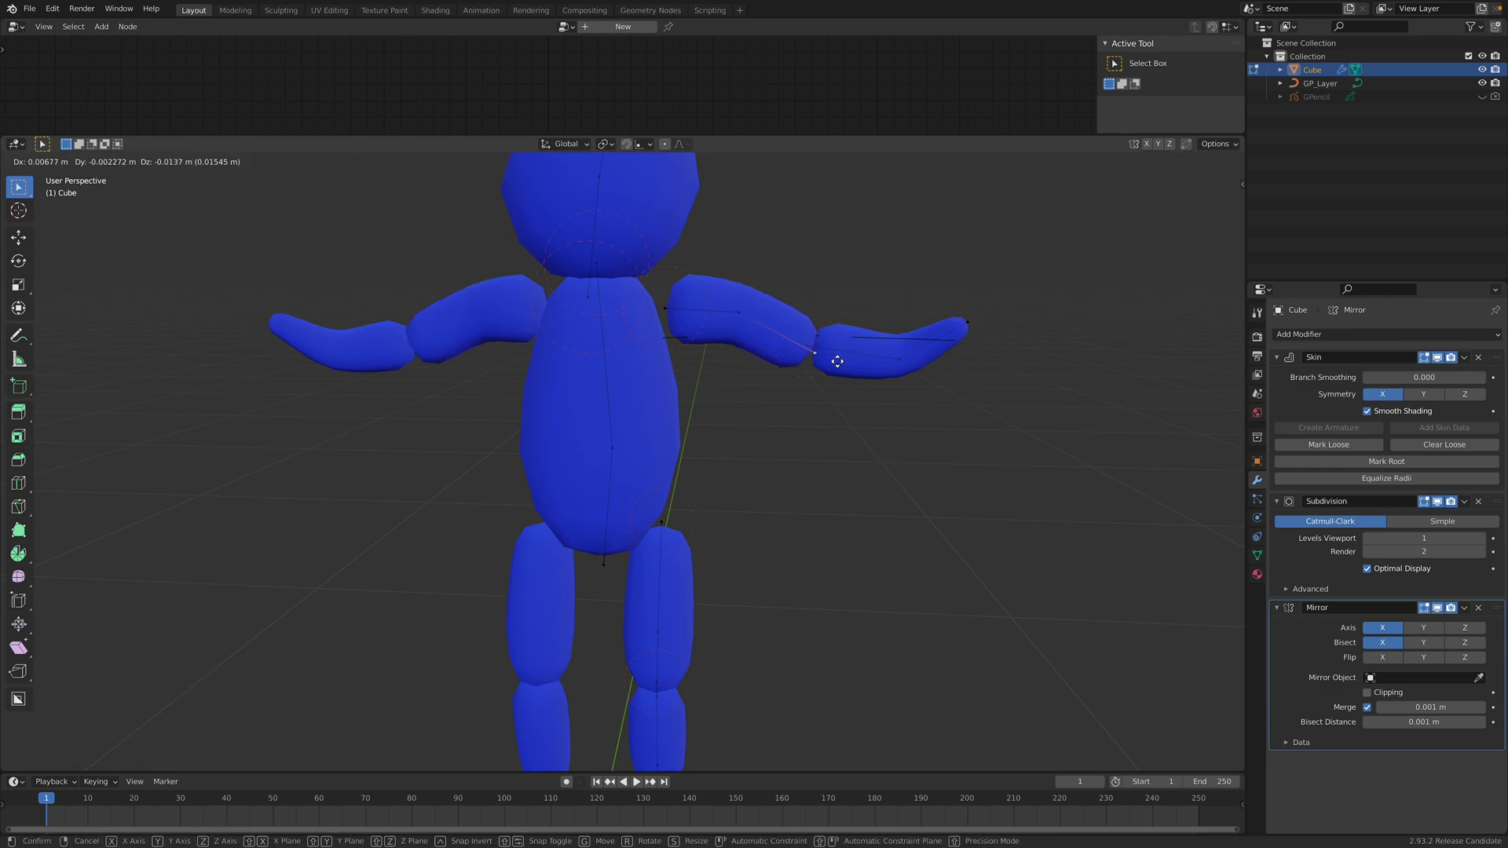
click(827, 360)
key(Tab)
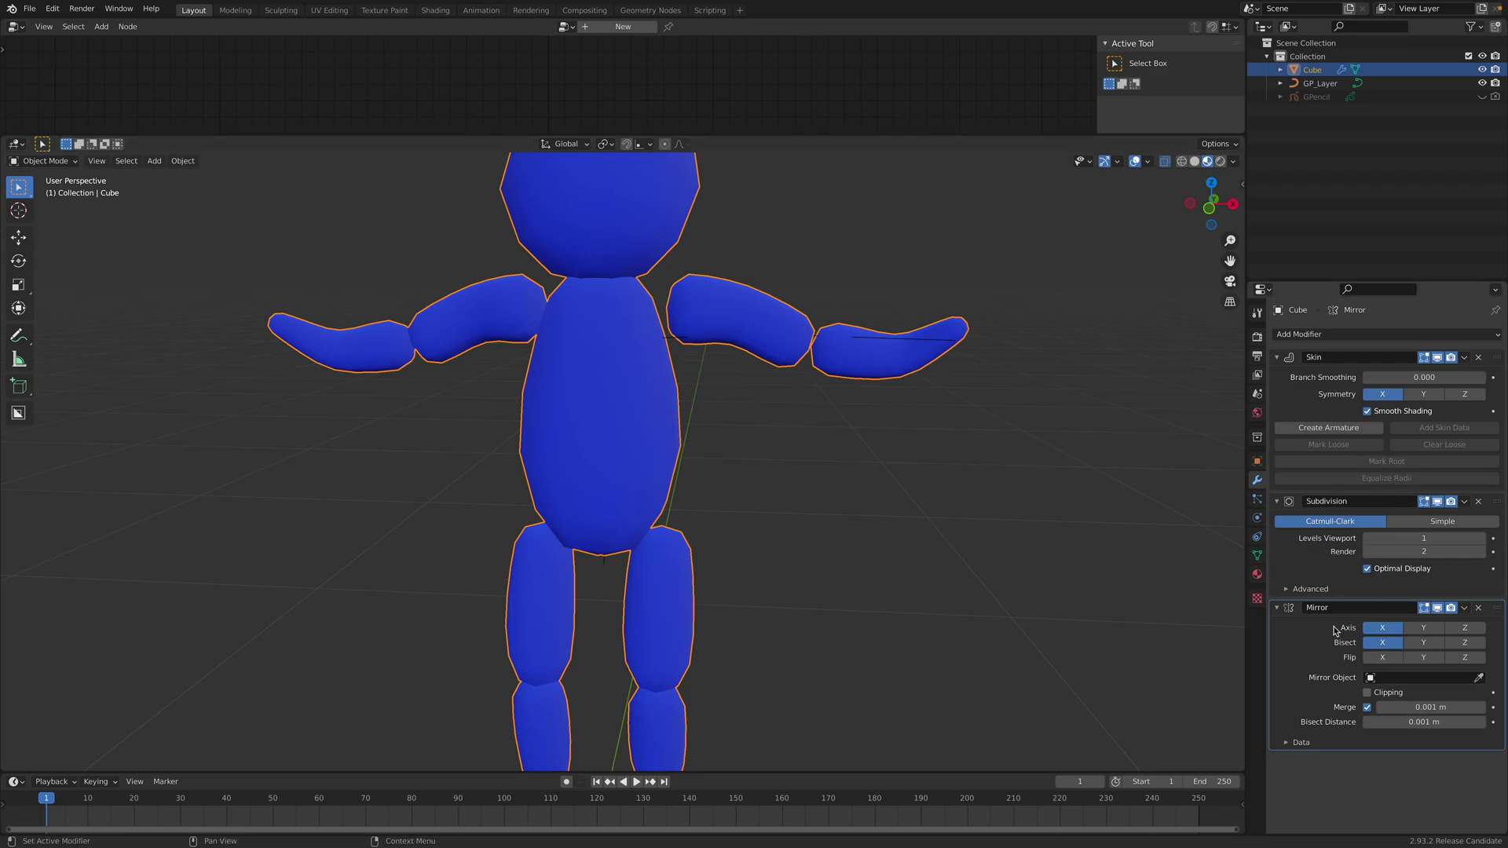
In Edit Mode, move the thigh's middle vertex outward and nudge its hip vertex about 0.004 m down.
scroll(872, 475, down, 2)
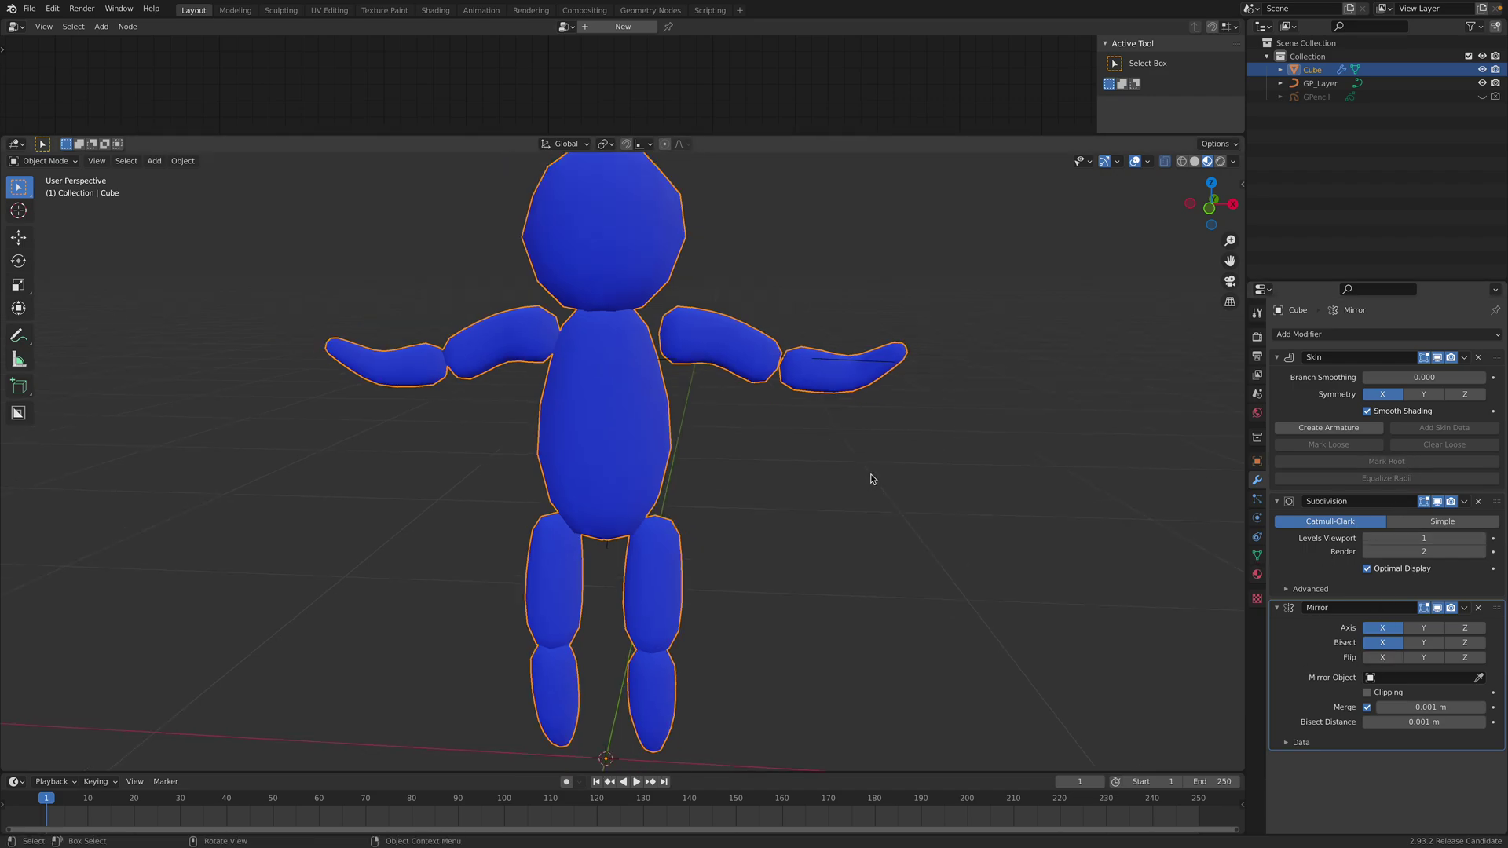
key(Tab)
click(667, 578)
key(g)
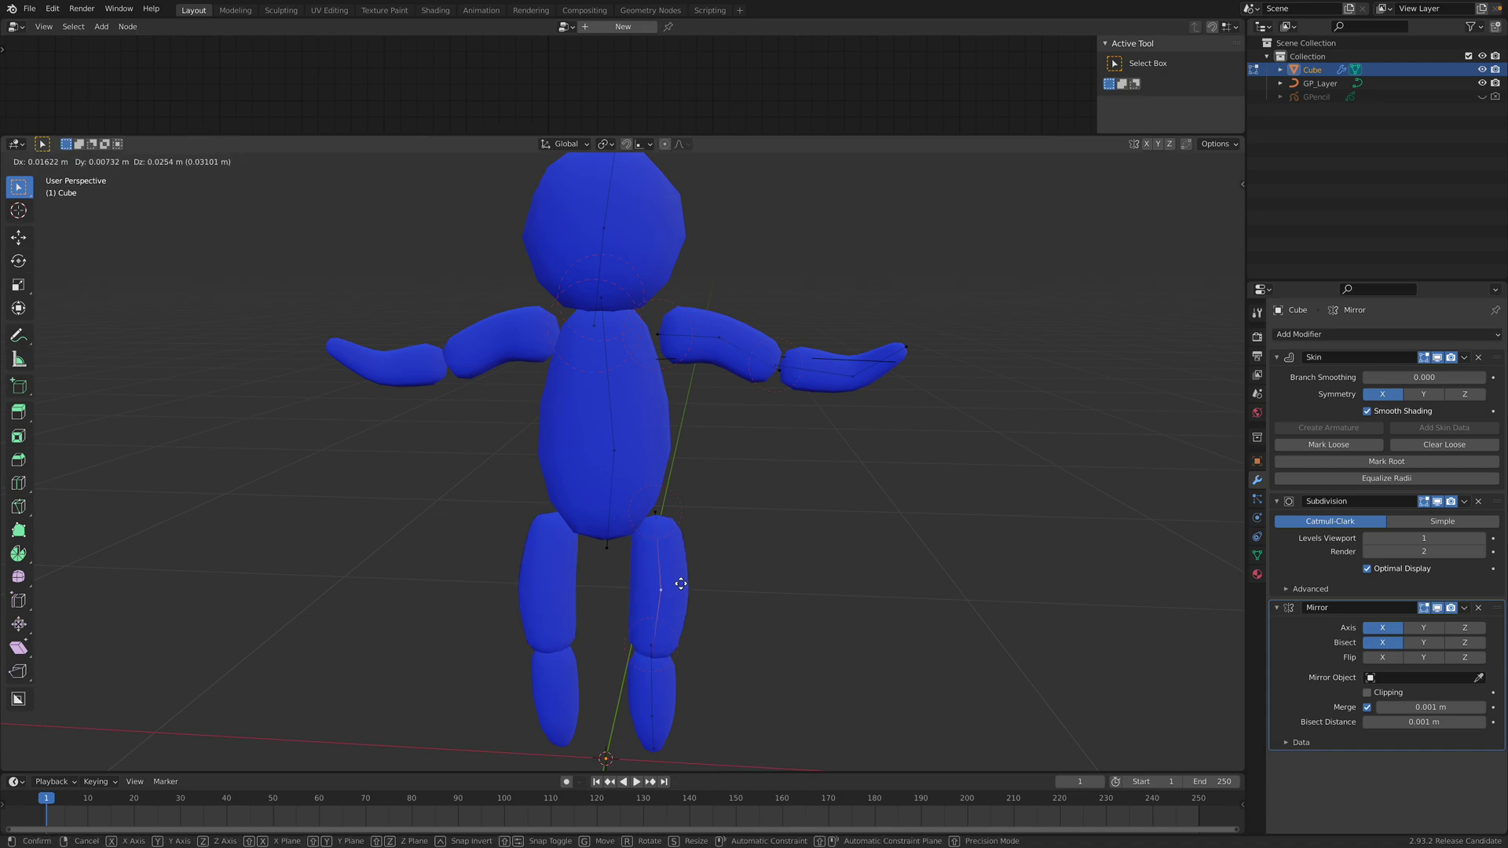
click(676, 586)
middle_drag(677, 587, 690, 578)
click(655, 515)
key(g)
click(657, 517)
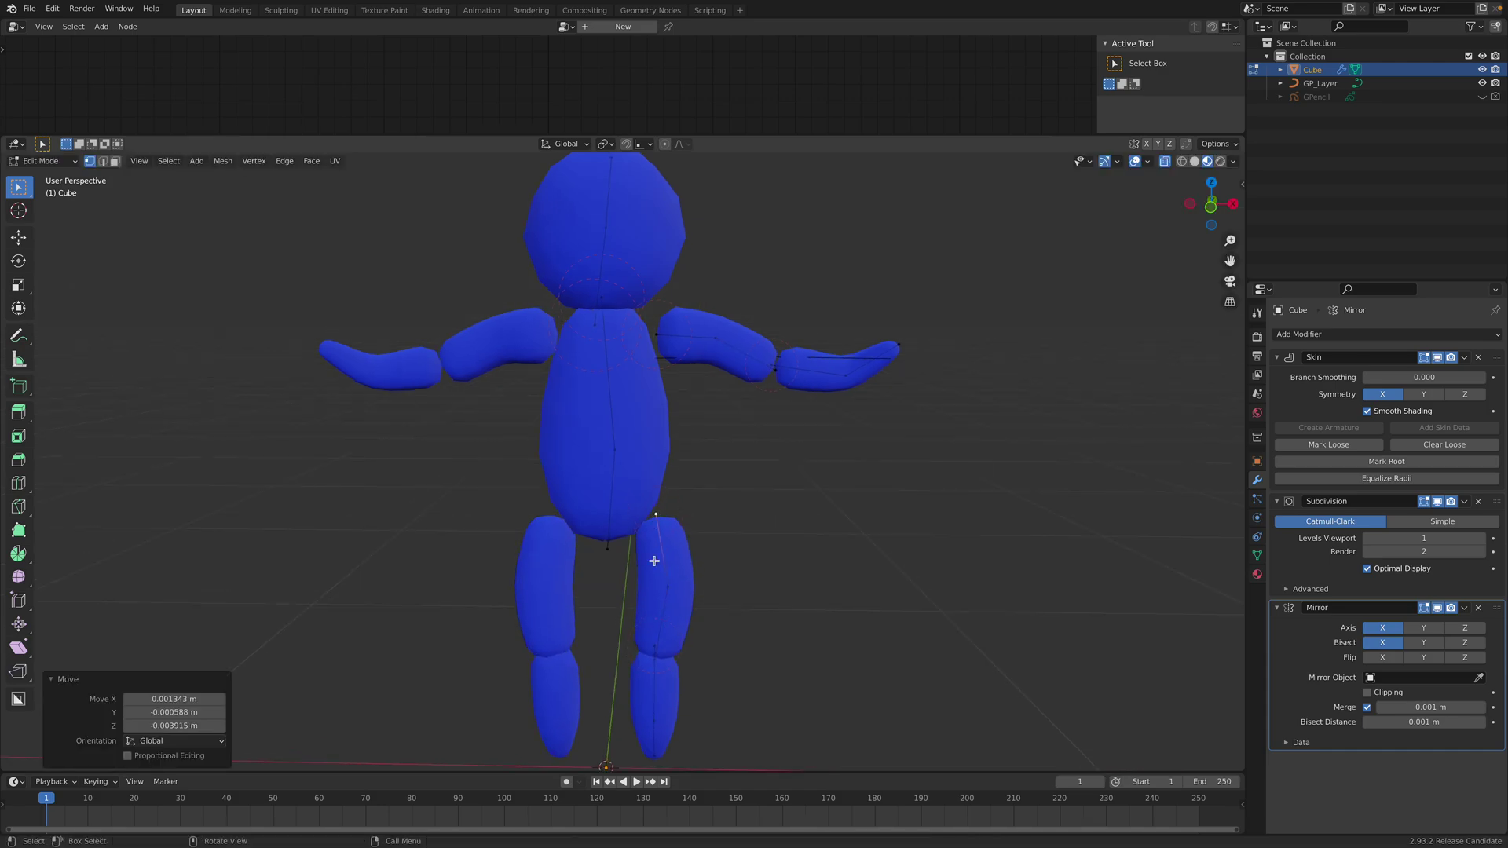
Nudge the knee area and move the thigh's middle vertex about 0.019 m along Y and 0.011 m up.
mouse_move(662, 644)
mouse_down()
mouse_move(681, 635)
mouse_move(676, 648)
mouse_up()
middle_drag(673, 633, 629, 333)
click(642, 496)
key(g)
click(639, 492)
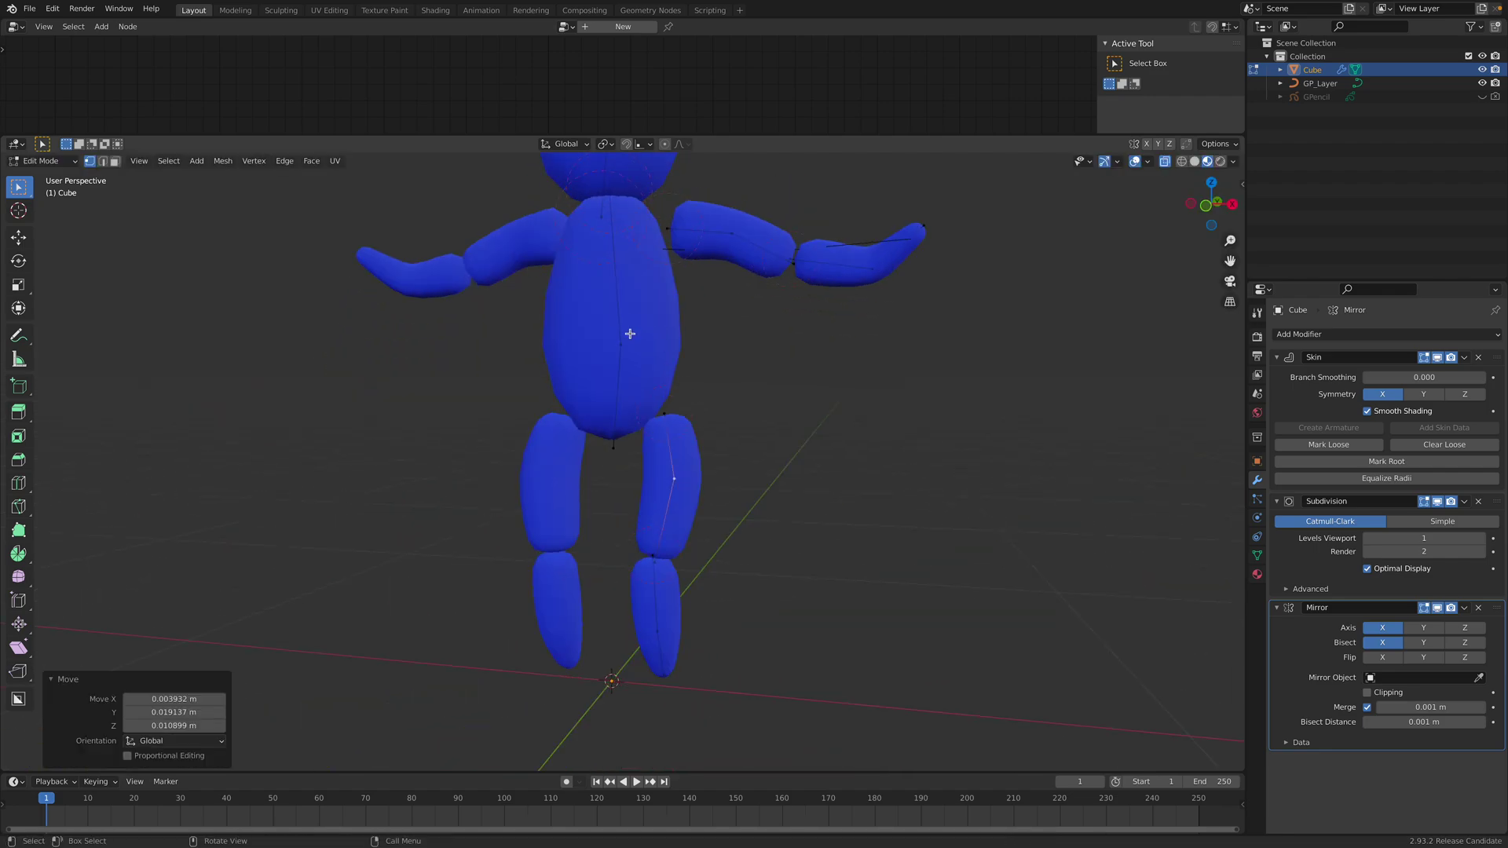
Raise the torso's middle vertex in two moves of about 0.042 m and 0.023 m and leave Edit Mode.
mouse_move(630, 333)
mouse_down()
mouse_move(613, 327)
mouse_move(634, 321)
mouse_up()
click(634, 321)
middle_drag(635, 324, 647, 330)
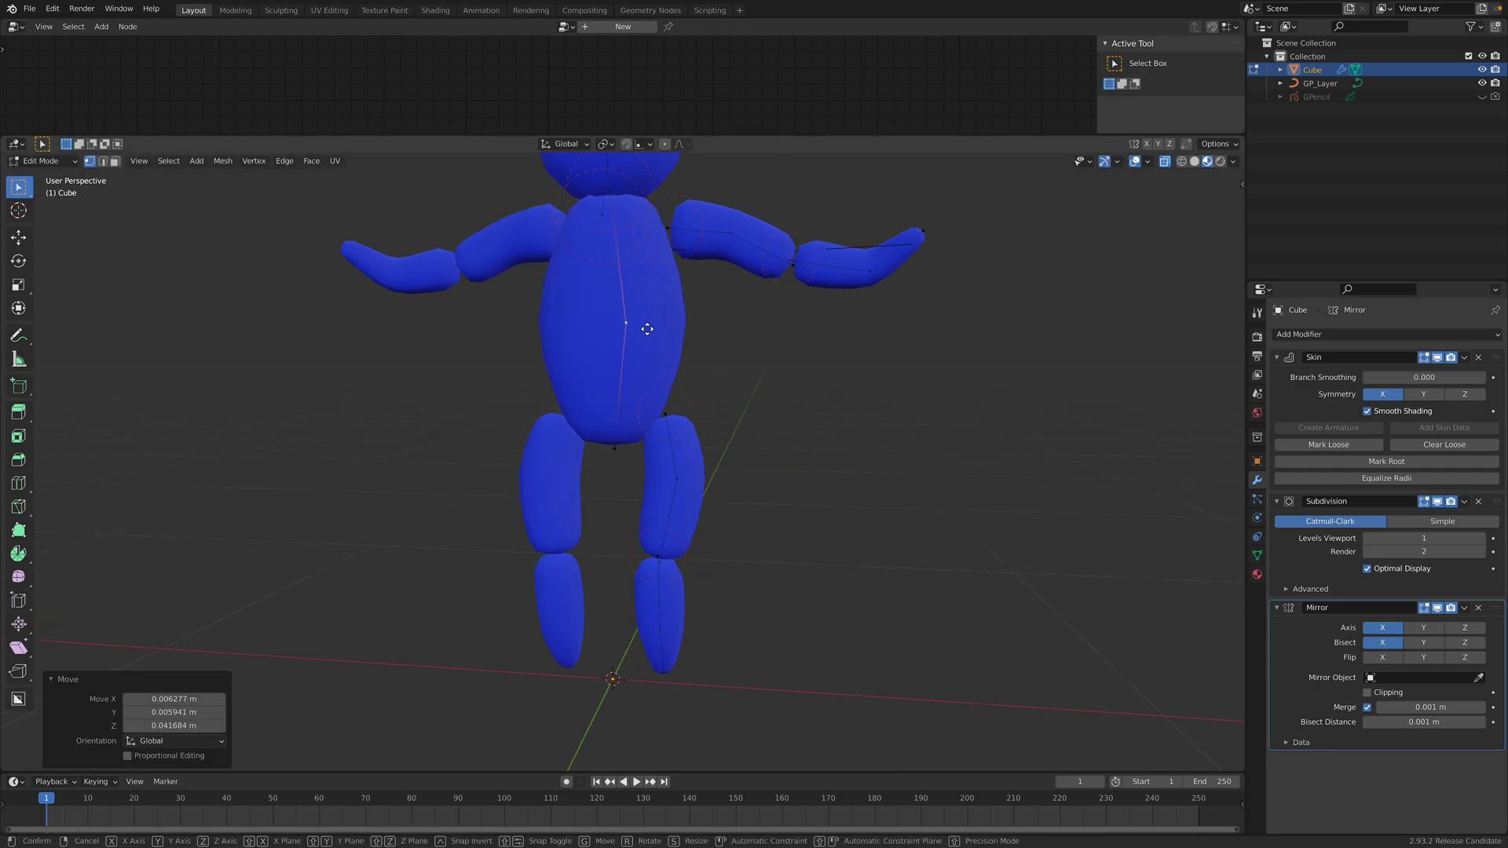
key(g)
click(643, 327)
shift+middle_drag(660, 189, 668, 318)
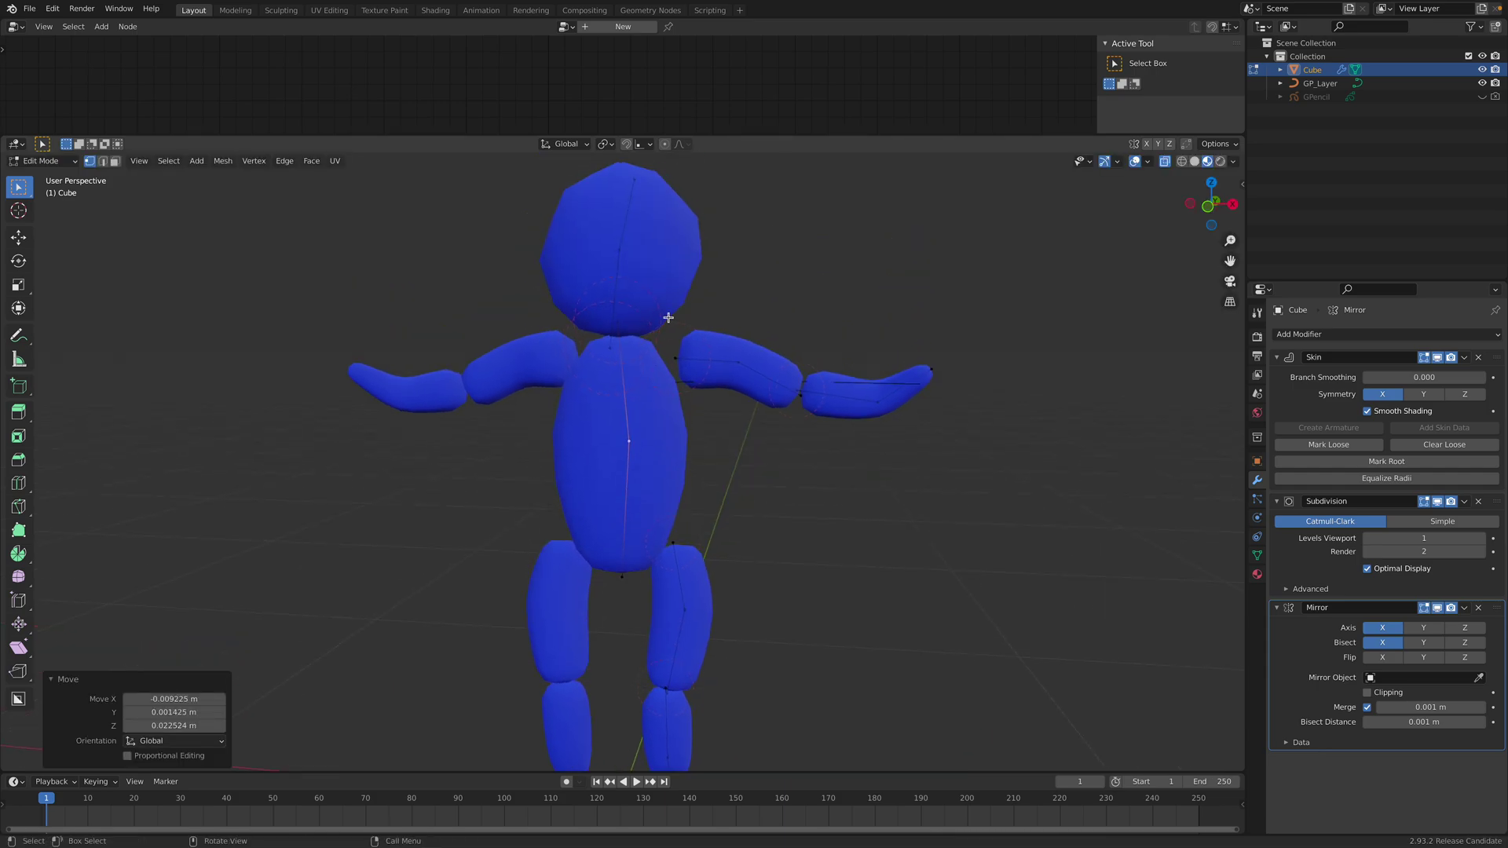
key(g)
click(626, 252)
scroll(653, 353, down, 3)
key(Tab)
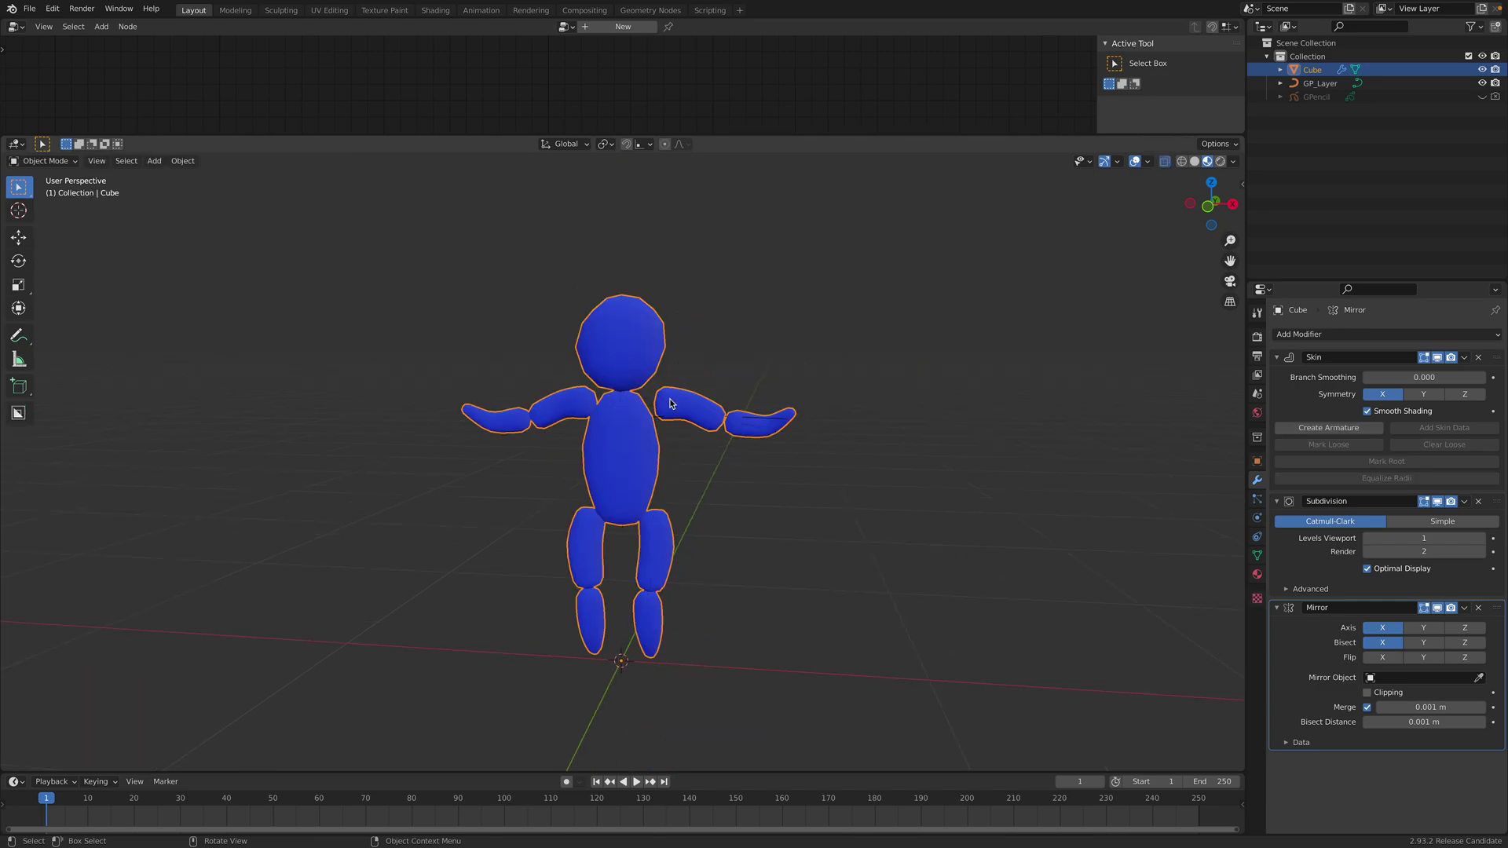
middle_drag(672, 404, 564, 391)
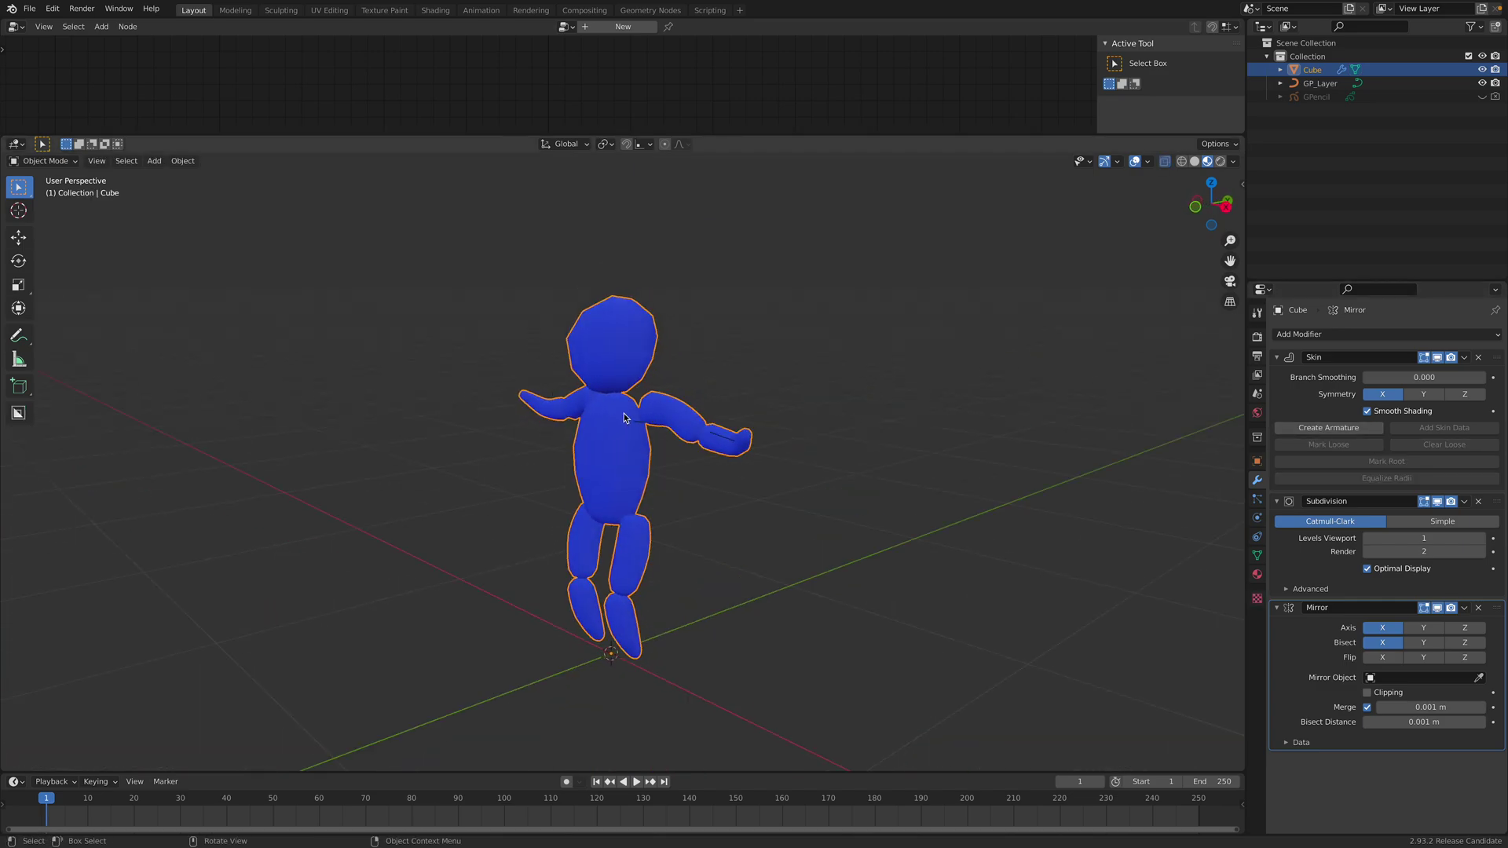
Start a new General file without saving the current one and delete all of its default objects.
click(29, 9)
mouse_move(45, 25)
click(183, 26)
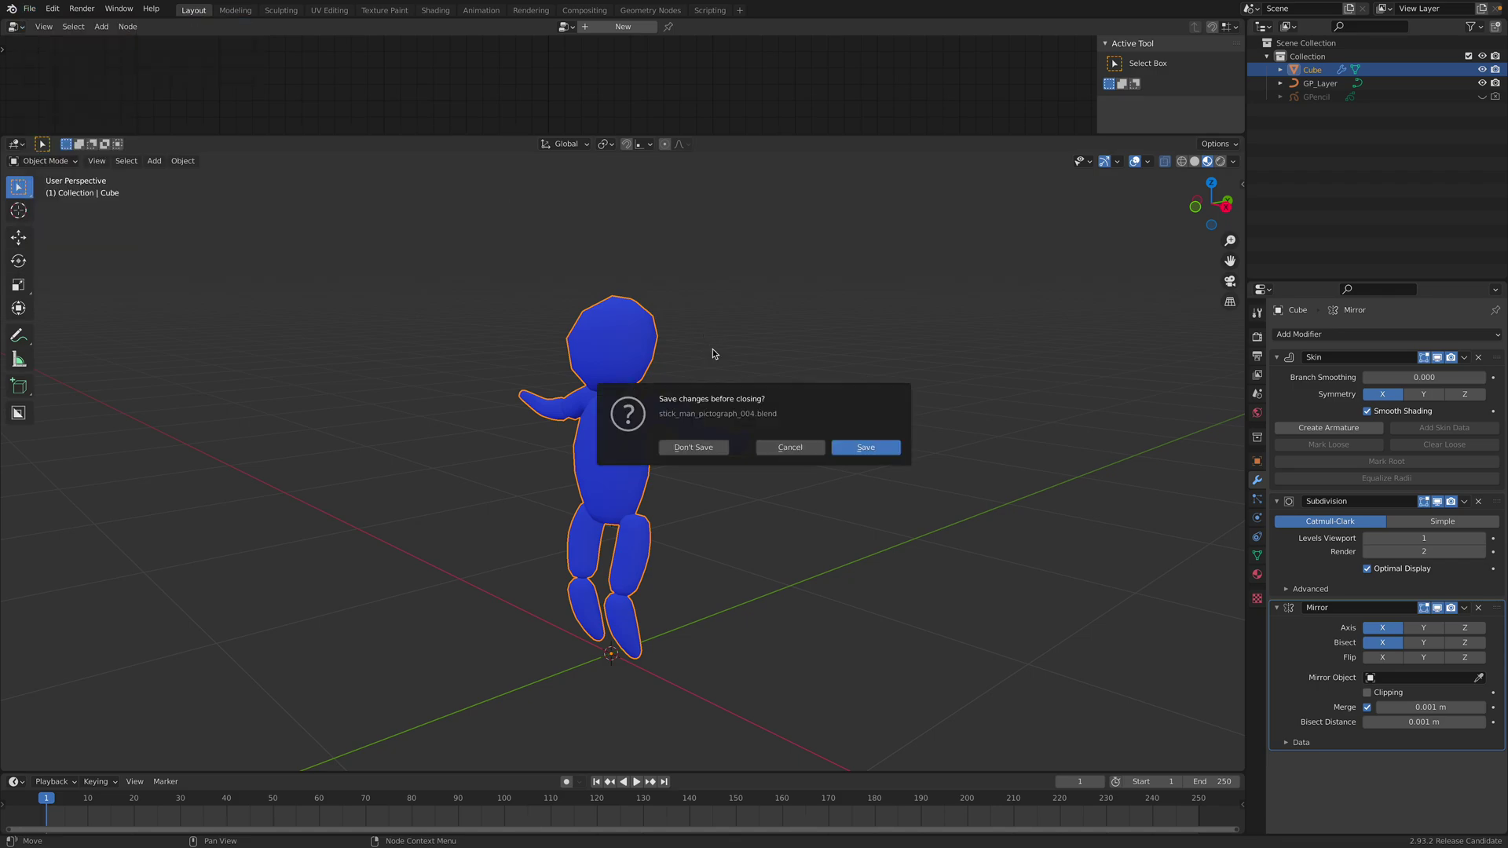
click(716, 449)
key(a)
key(Delete)
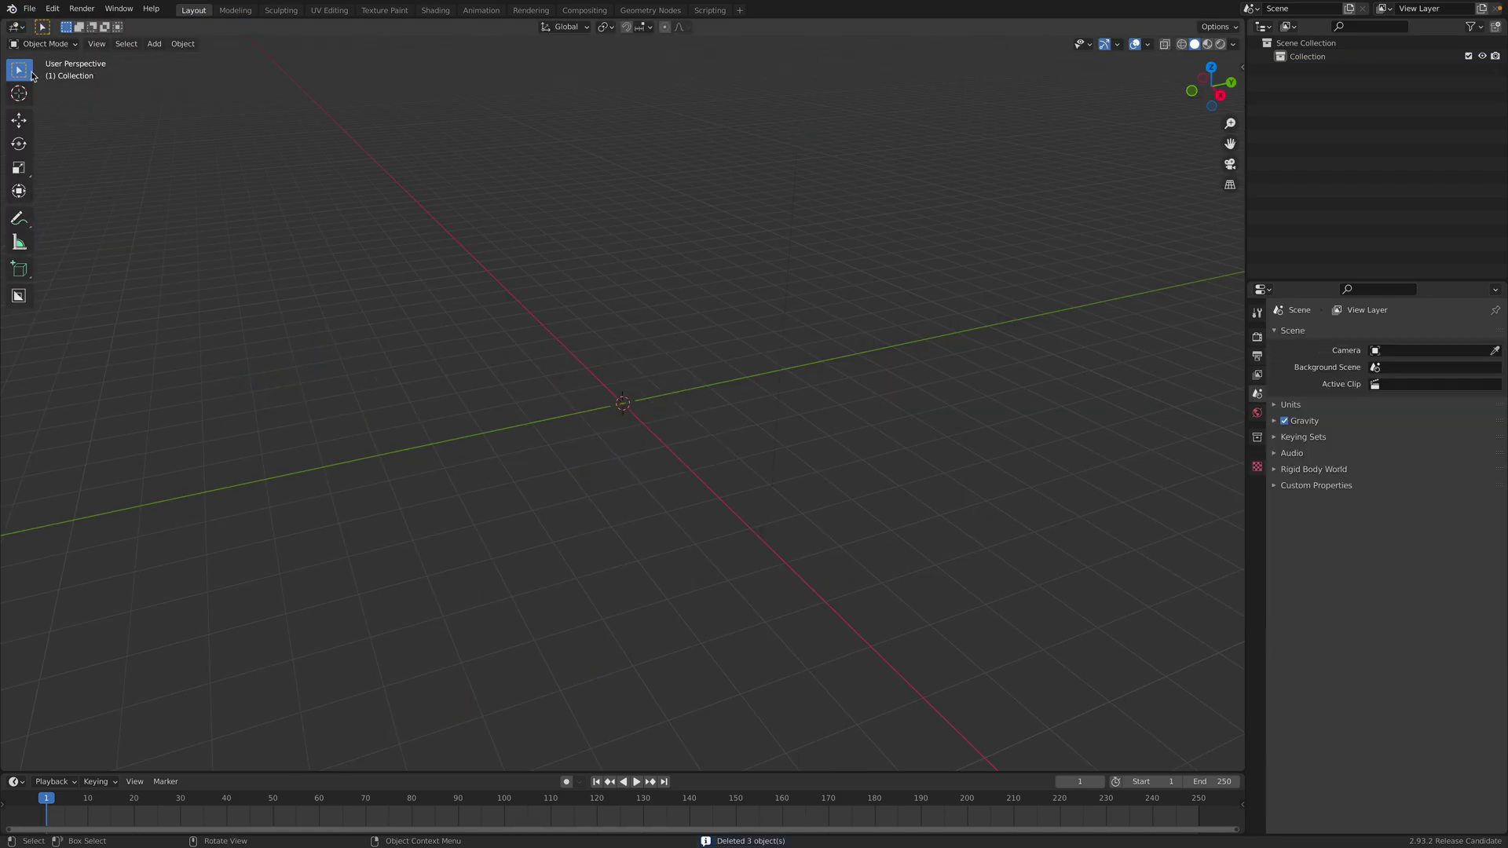
Import the Capoeira.fbx character from the Downloads folder with the default FBX options.
click(30, 8)
mouse_move(91, 190)
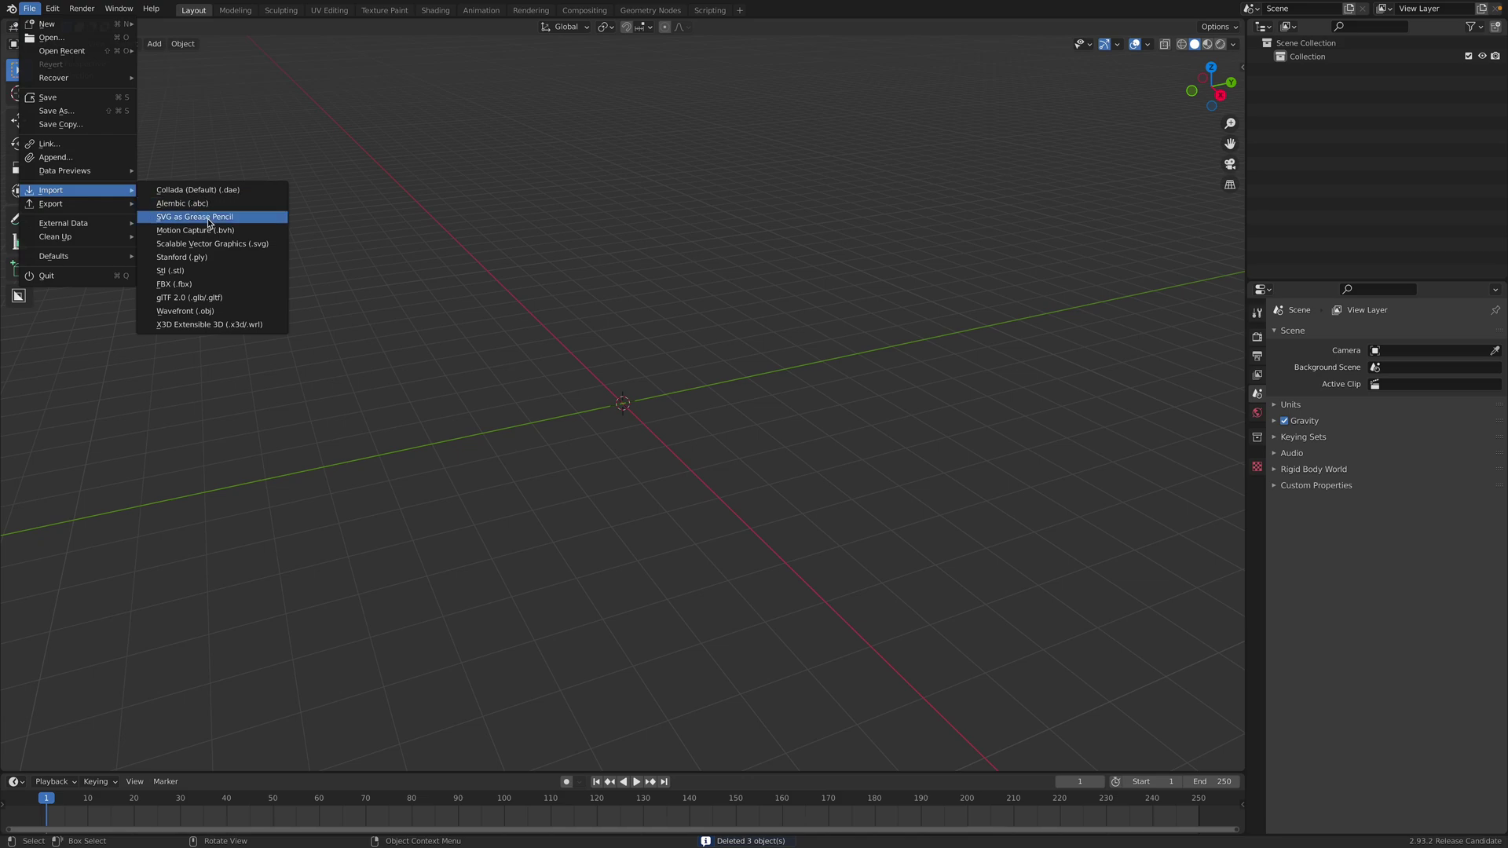
click(197, 282)
click(619, 249)
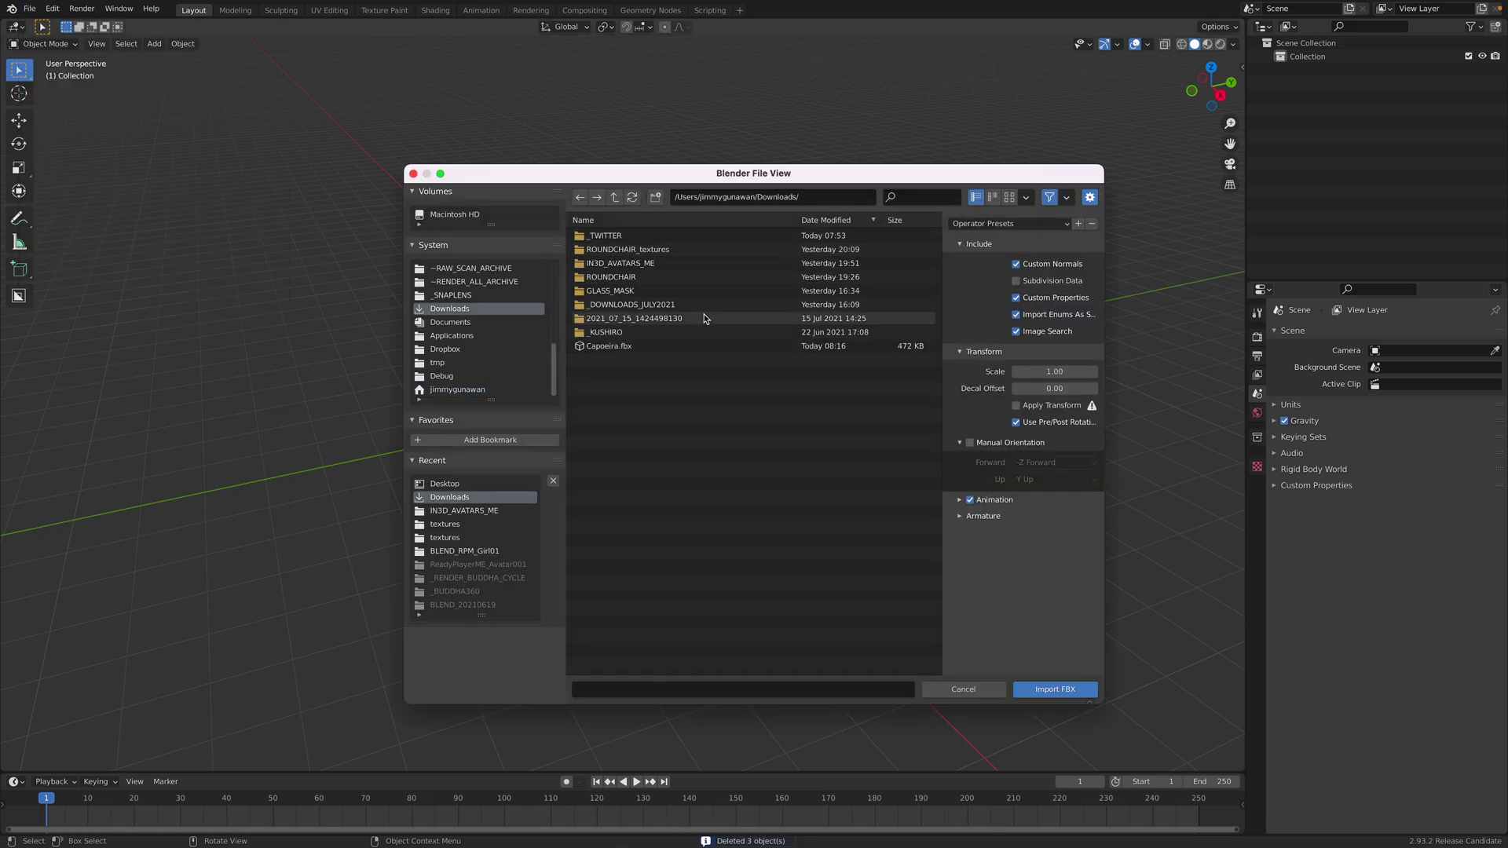
click(647, 347)
double_click(648, 347)
scroll(730, 317, up, 6)
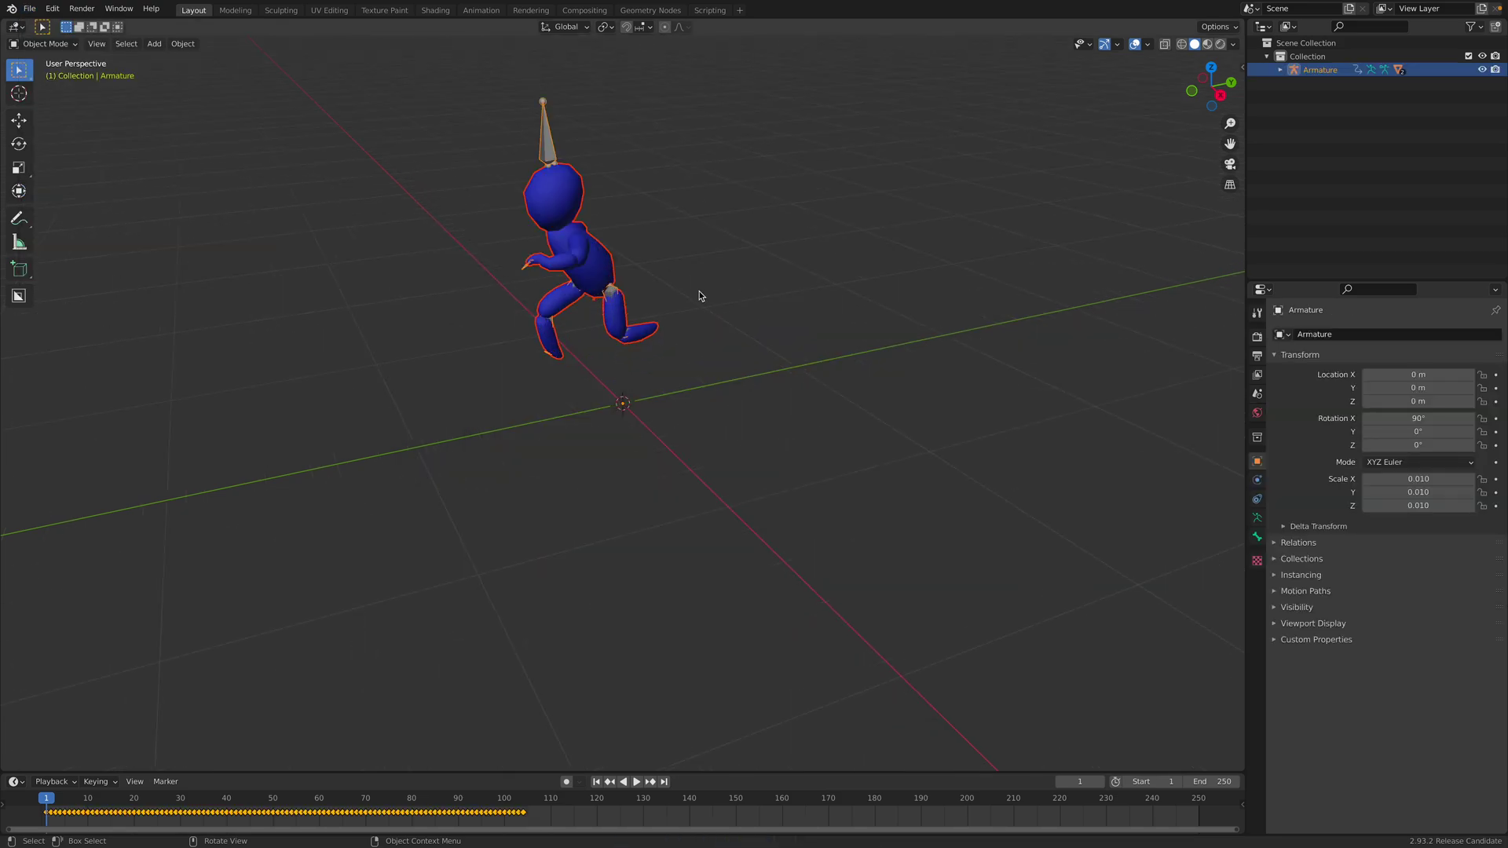
Play the imported capoeira animation and view the moving character from several sides.
click(699, 291)
key(space)
middle_drag(700, 290, 761, 369)
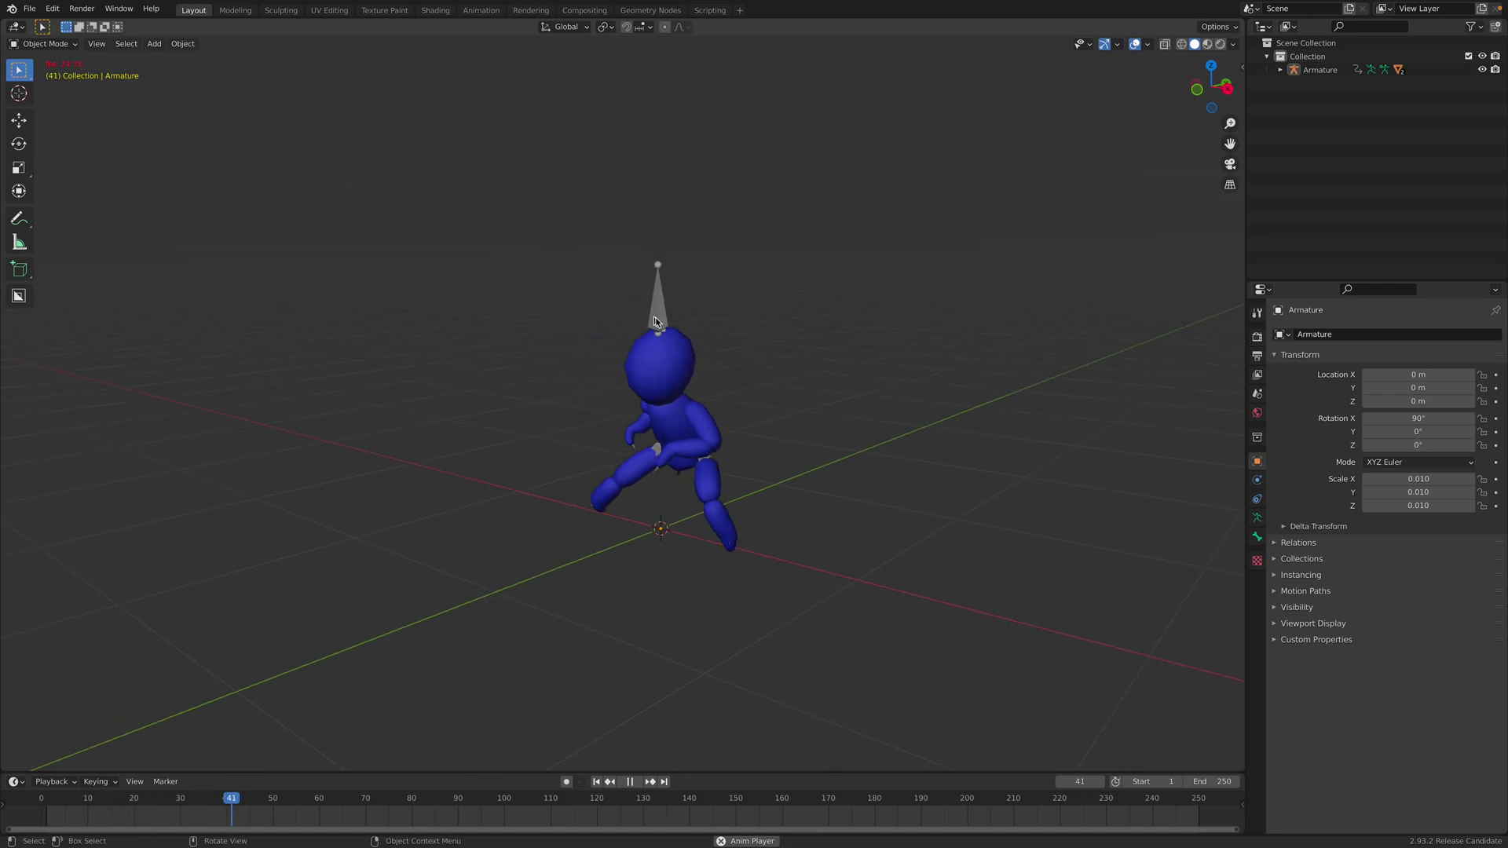
middle_drag(657, 323, 791, 233)
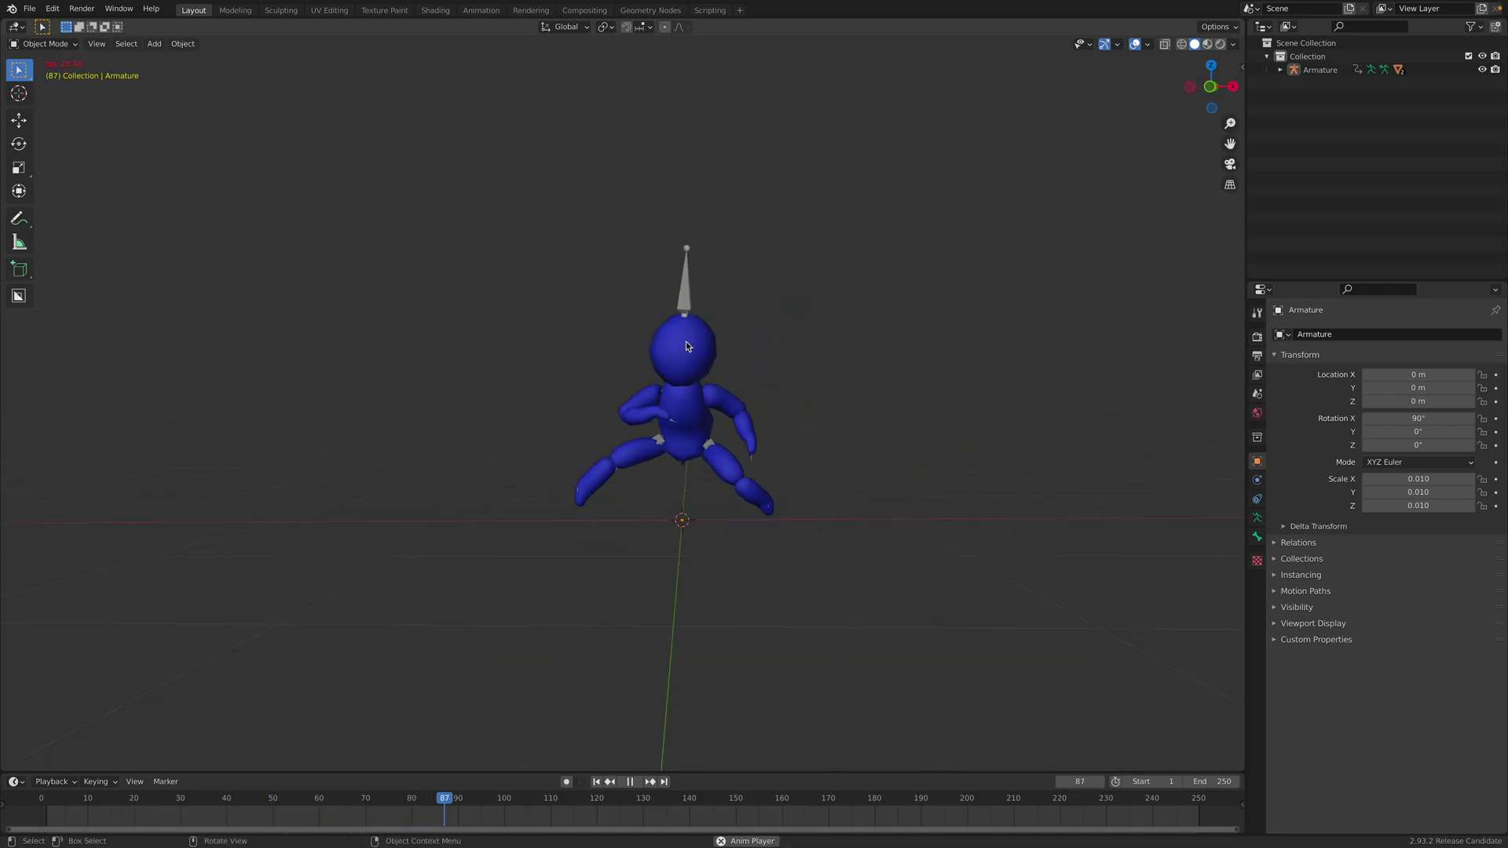
key(space)
Select the character's armature and delete all of its animation keyframes.
click(587, 276)
middle_drag(768, 366, 731, 408)
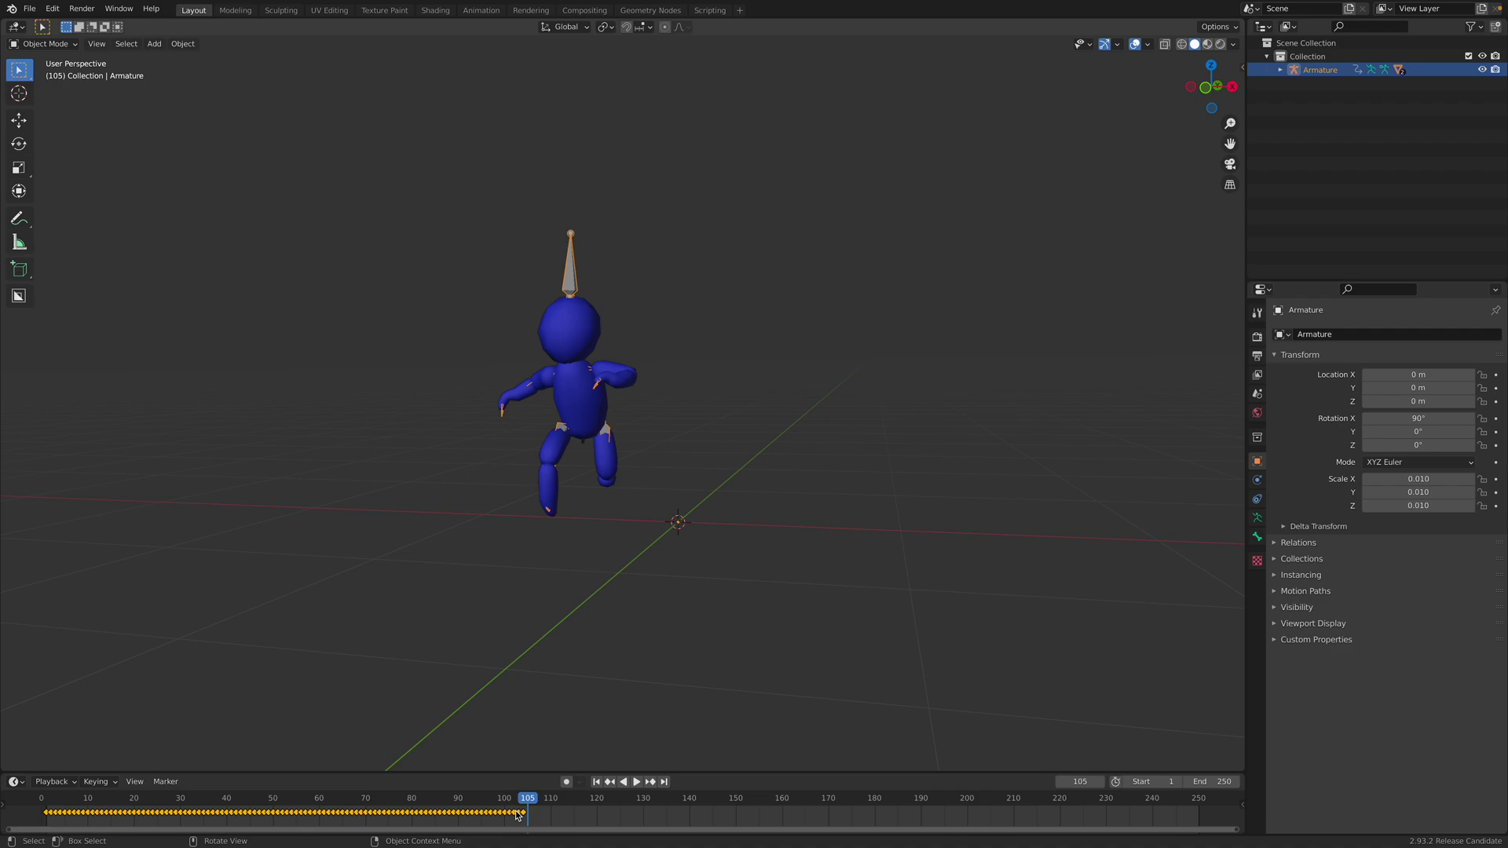
key(a)
key(x)
click(525, 803)
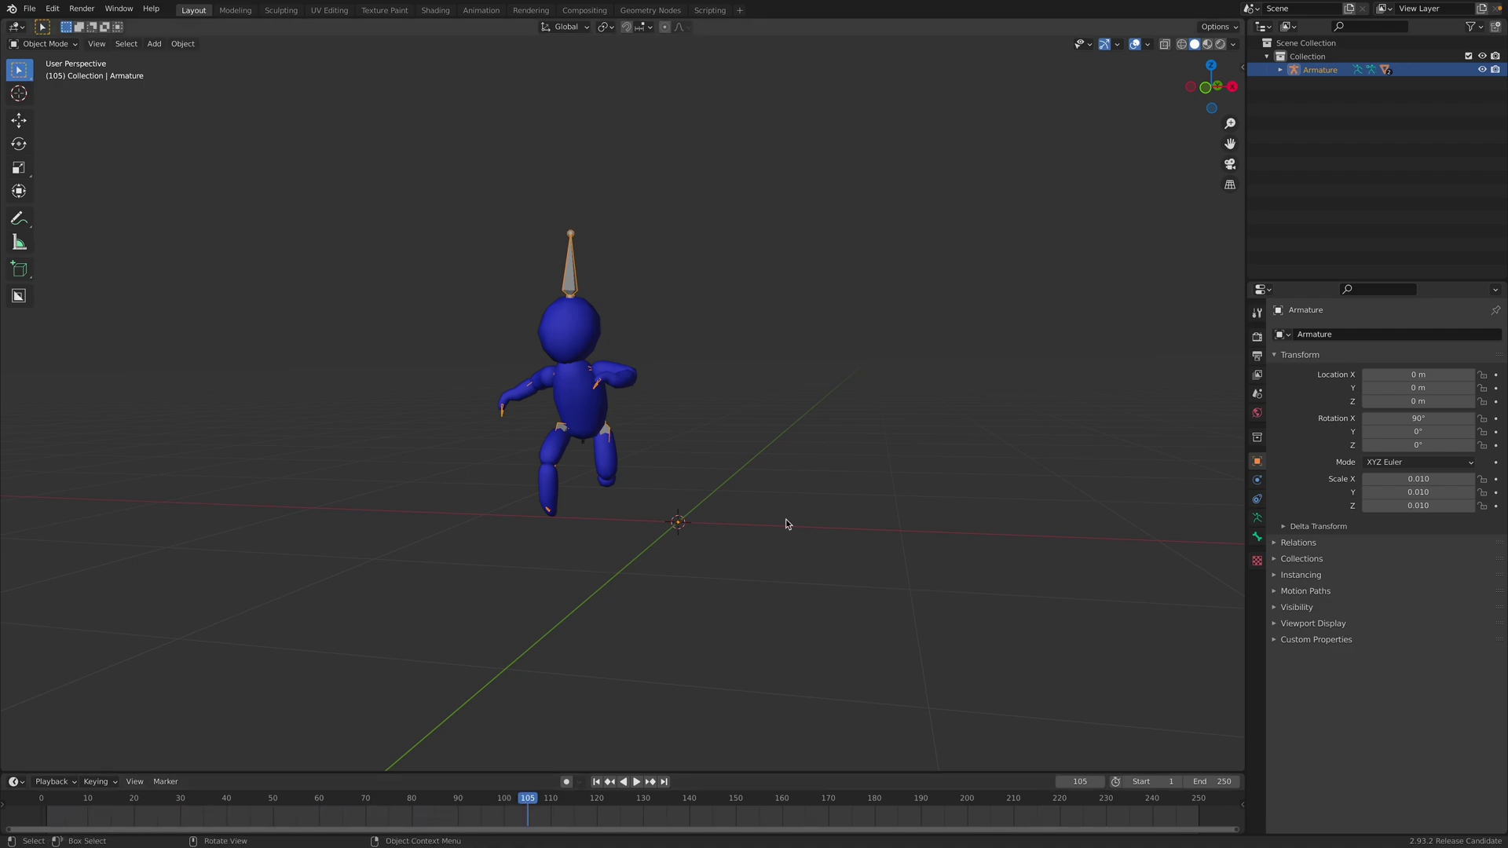
middle_drag(864, 478, 826, 496)
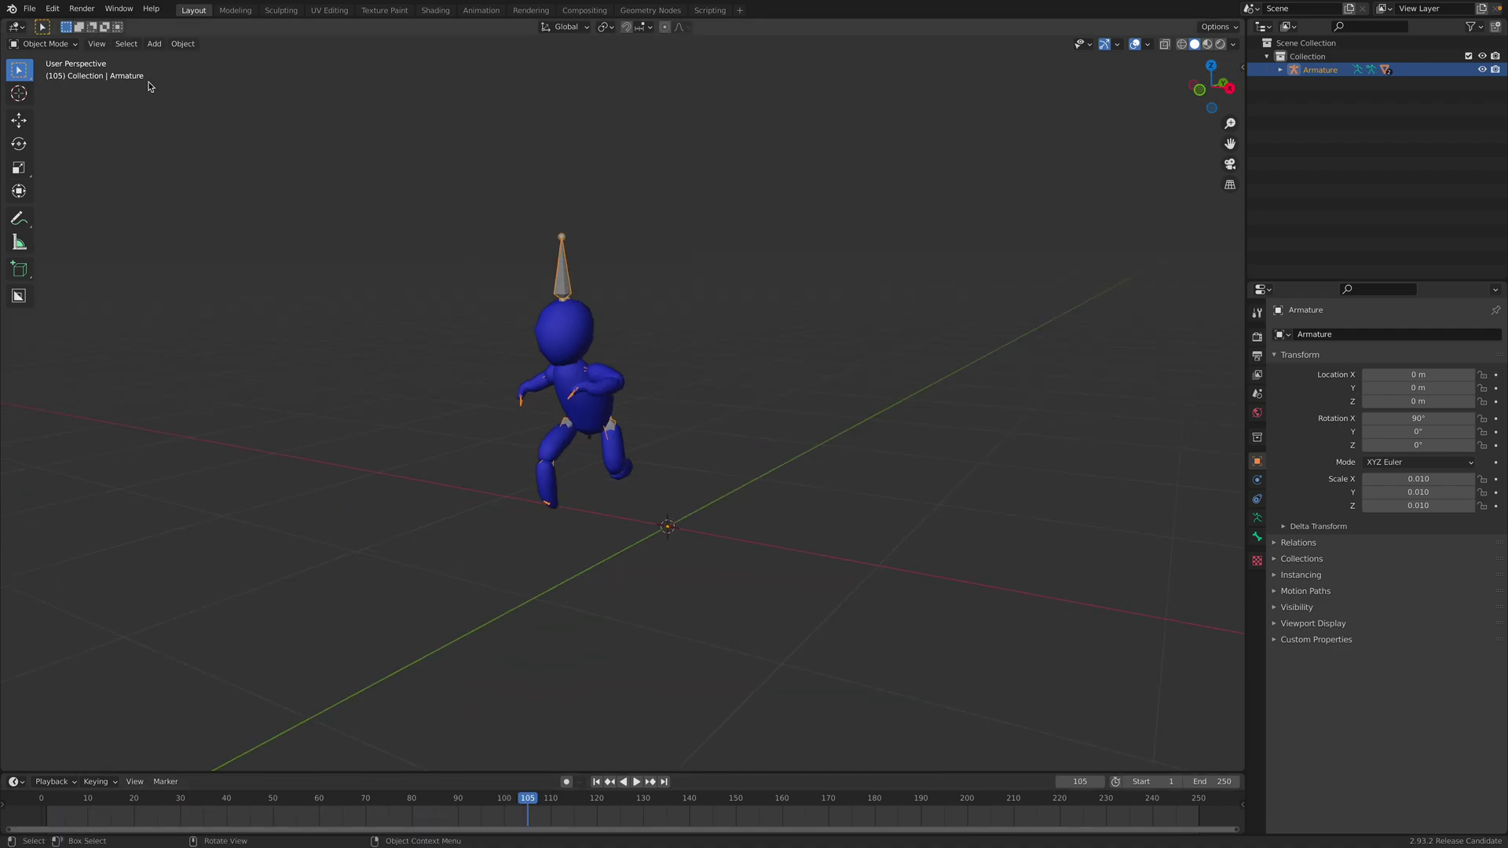
Create a Mixamo control rig for the armature with Apply Animation, IK Arms and IK Legs enabled.
click(1242, 68)
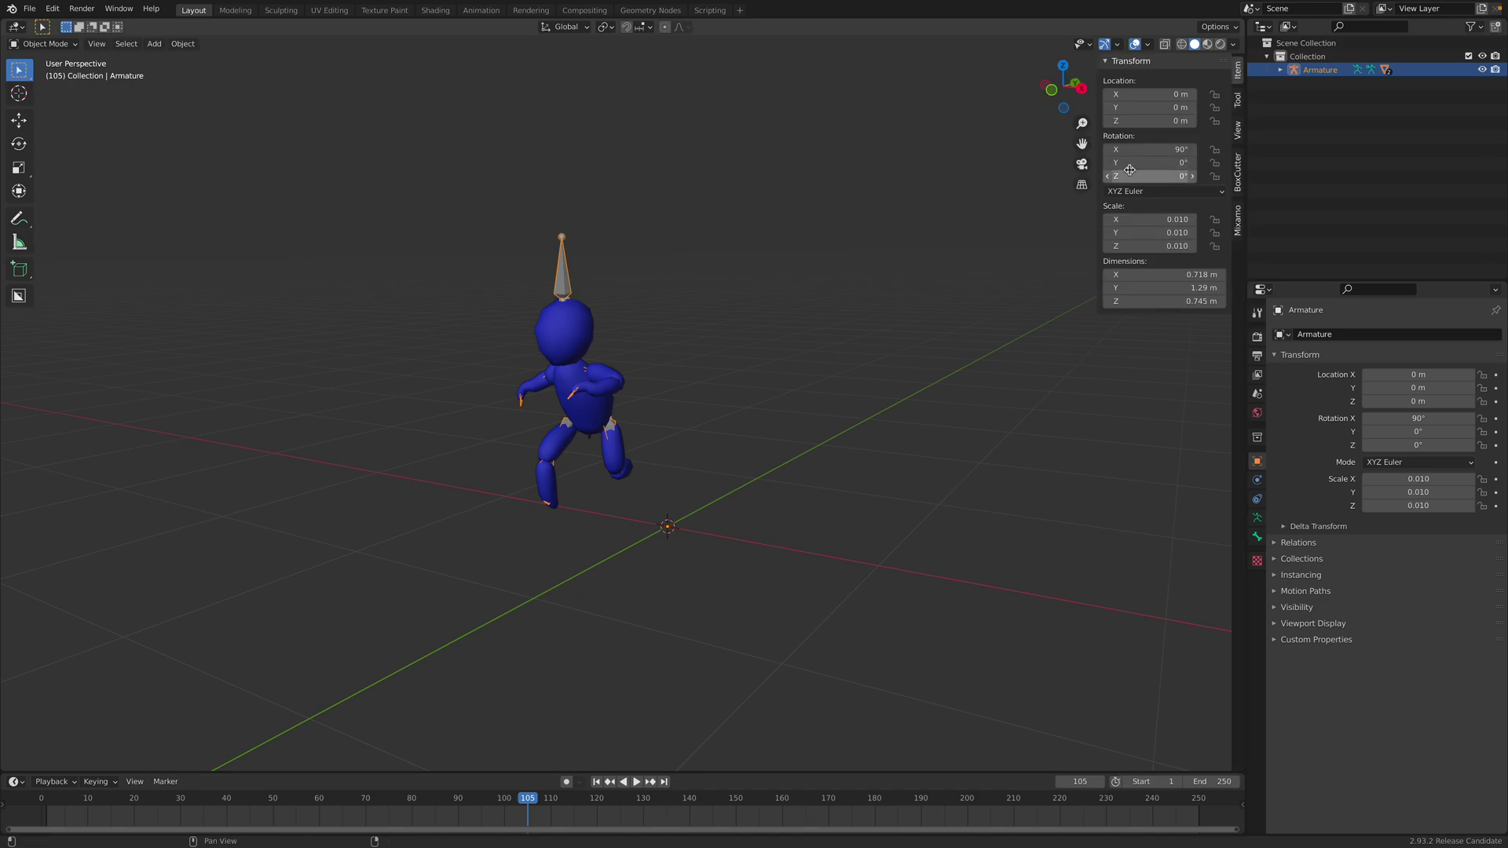
click(1238, 222)
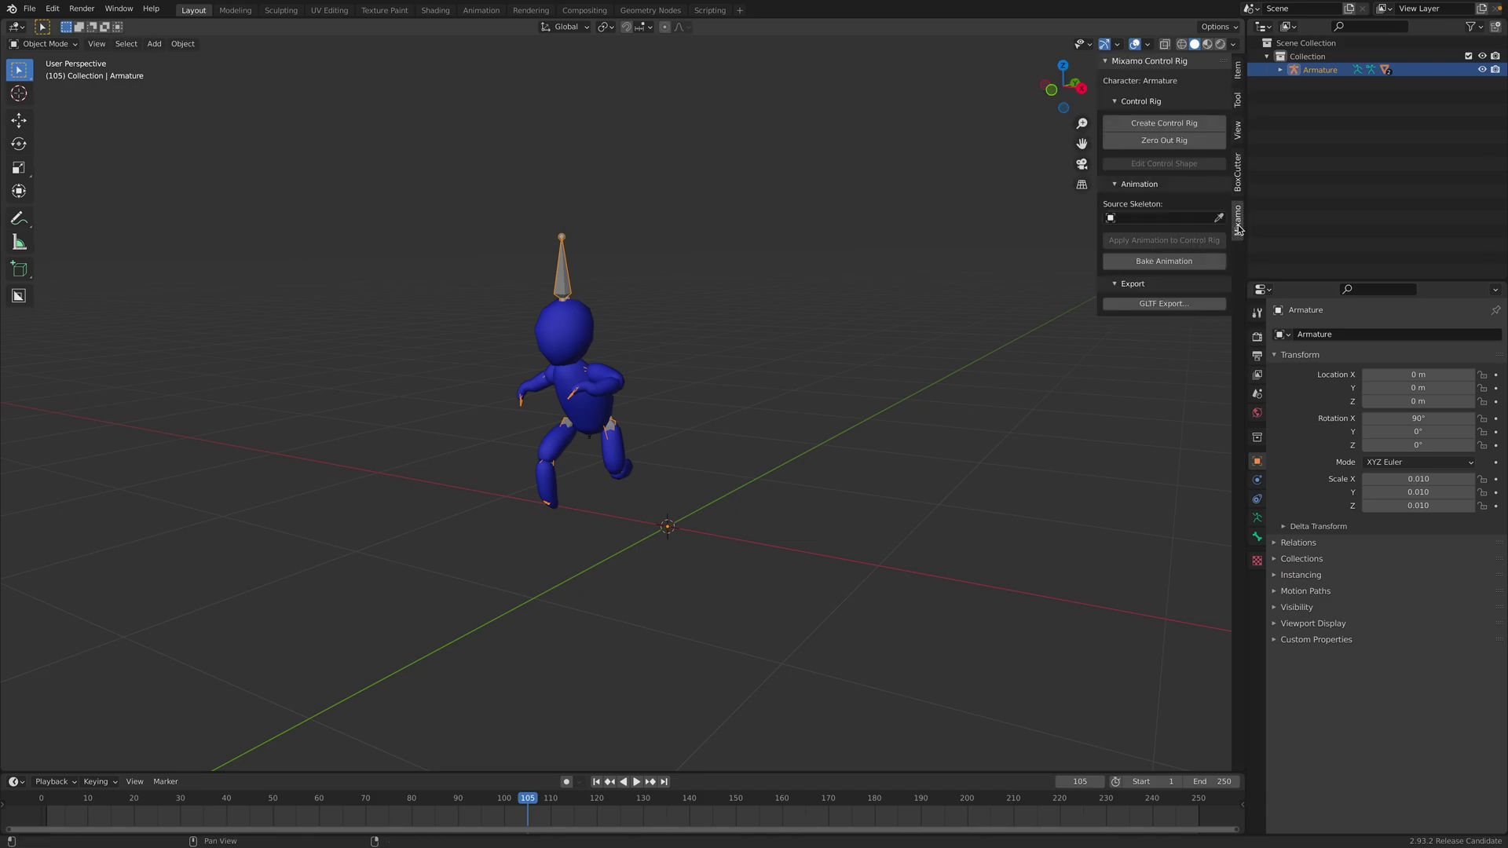
click(1184, 125)
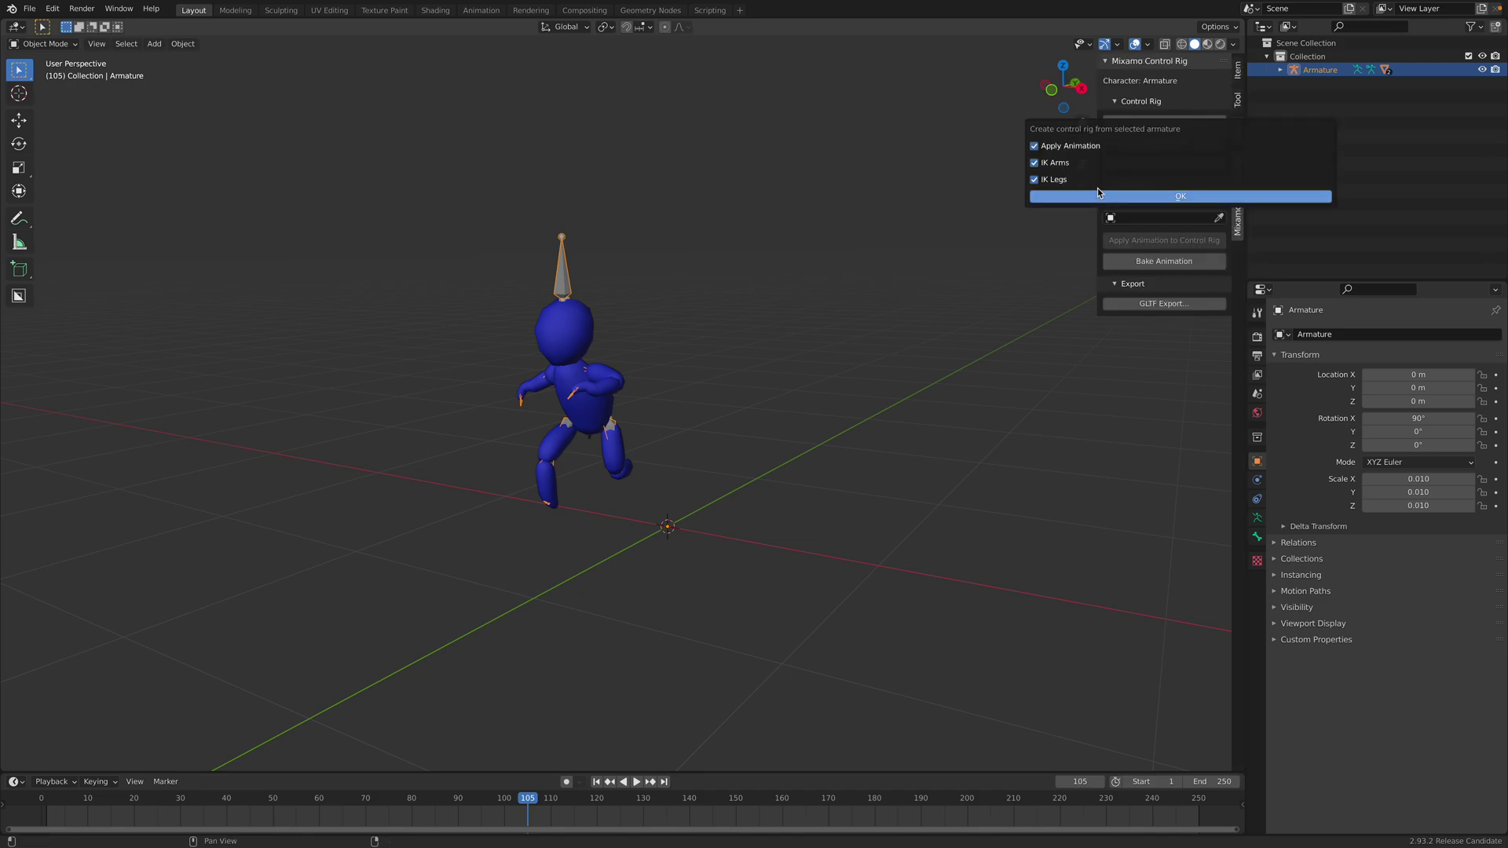
click(1112, 196)
click(805, 353)
Put the armature in Pose Mode and lower the hips control along the Z axis.
middle_drag(797, 324, 711, 369)
scroll(721, 356, up, 3)
click(681, 339)
click(47, 44)
click(45, 89)
click(695, 340)
key(g)
key(z)
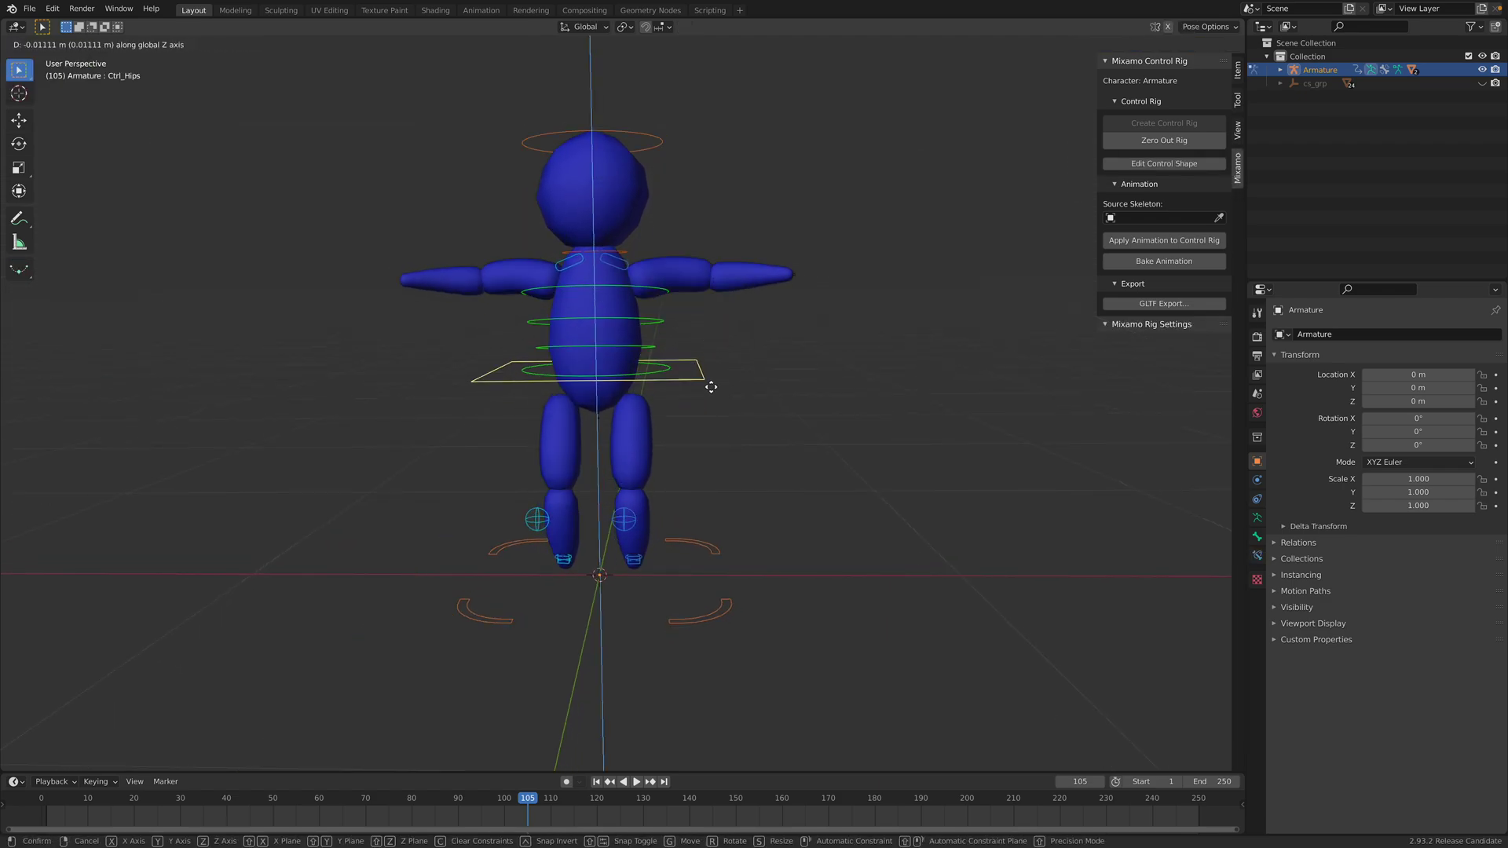
click(713, 402)
Reposition the left arm's IK pole control around the elbow to change how the arm bends.
click(703, 307)
key(g)
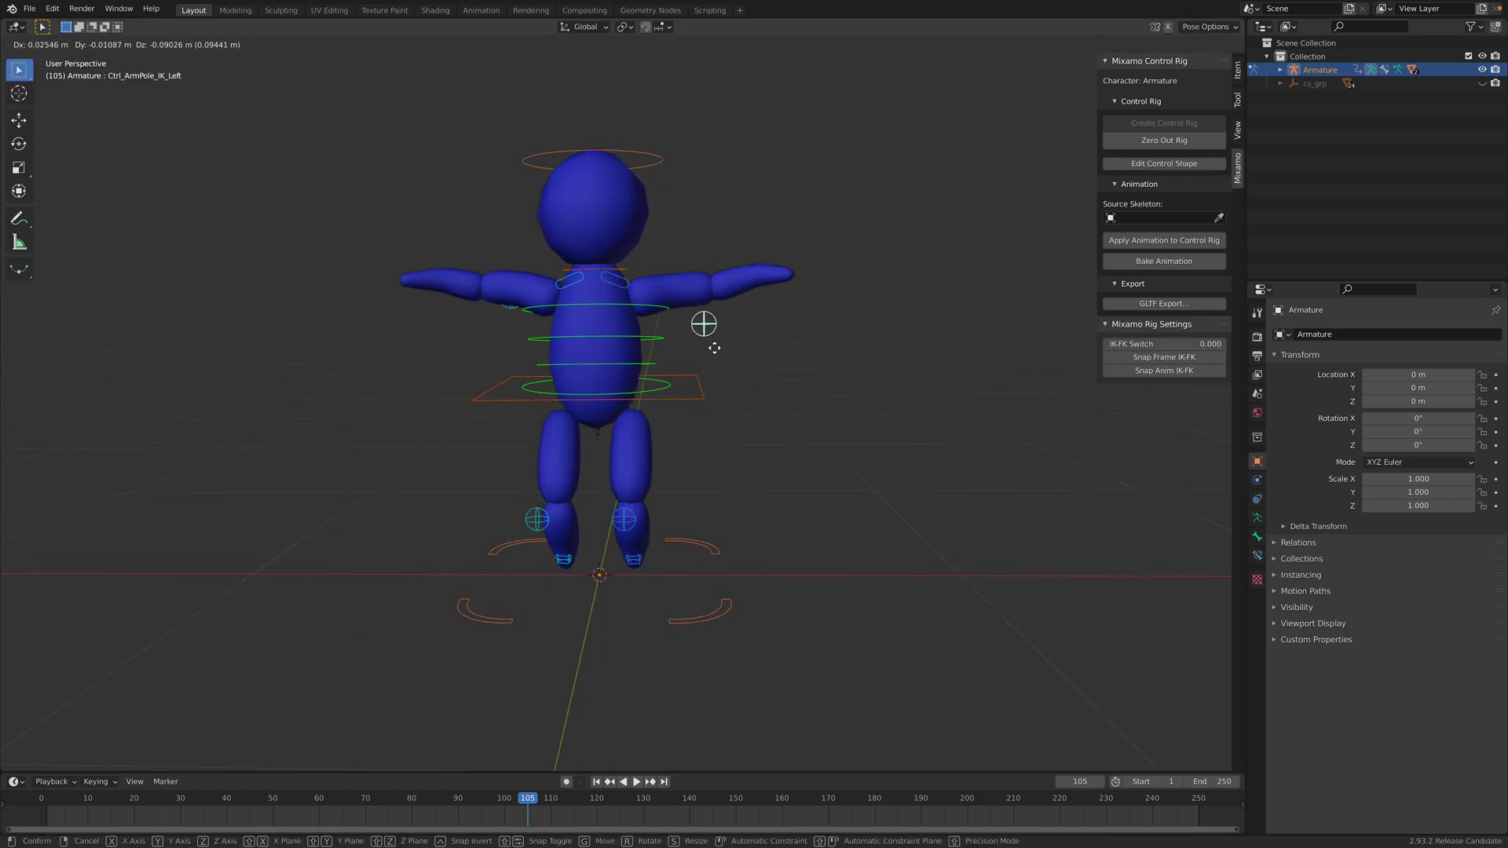
click(717, 330)
key(g)
click(719, 336)
middle_drag(720, 336, 657, 271)
key(g)
click(729, 464)
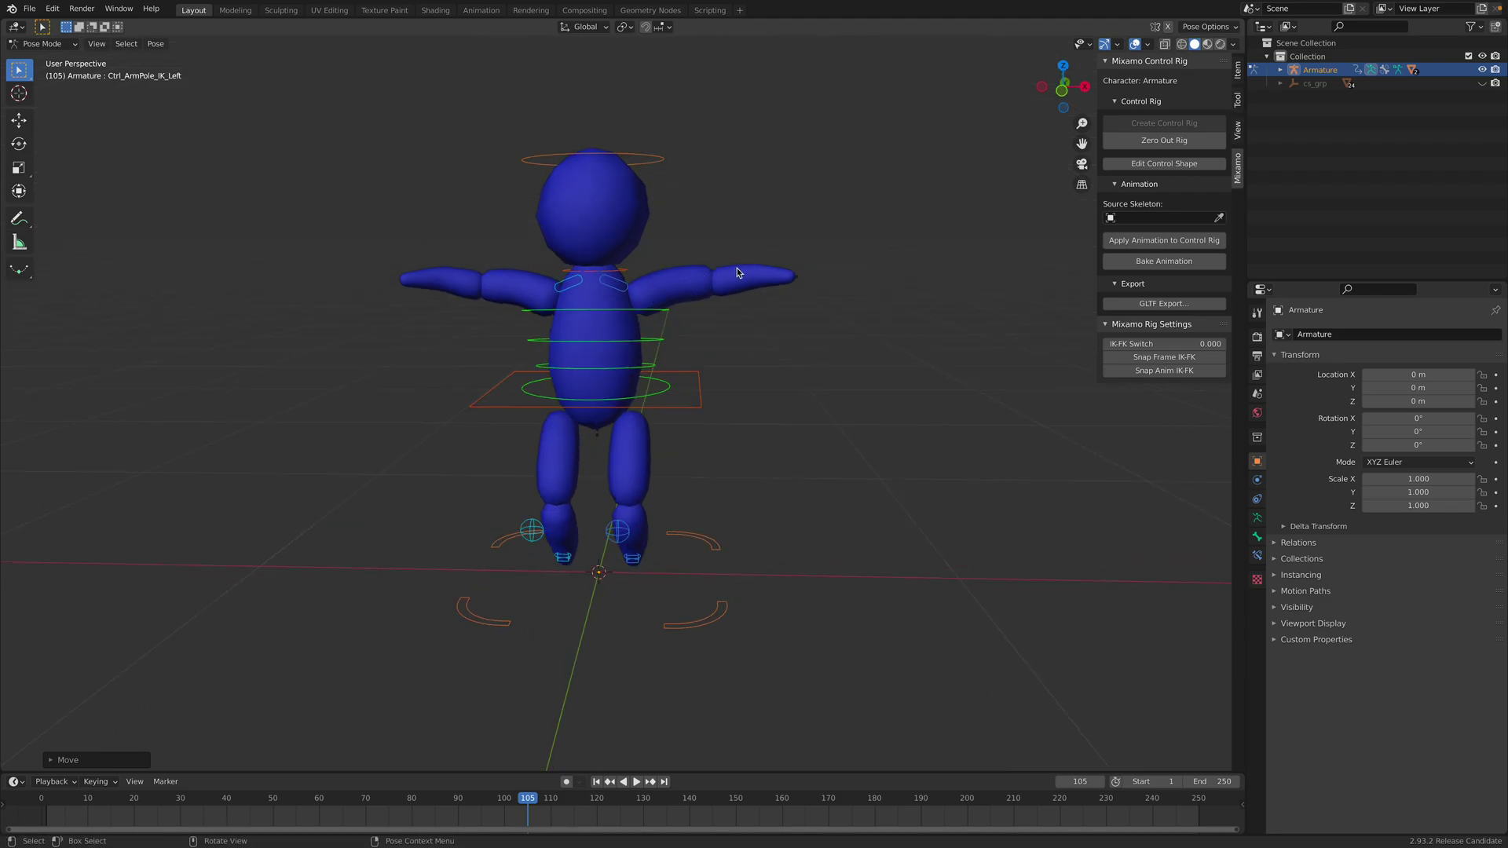
mouse_move(691, 302)
middle_down()
mouse_move(729, 286)
mouse_move(774, 307)
mouse_move(701, 311)
mouse_move(710, 293)
middle_up()
key(Tab)
key(Tab)
click(47, 44)
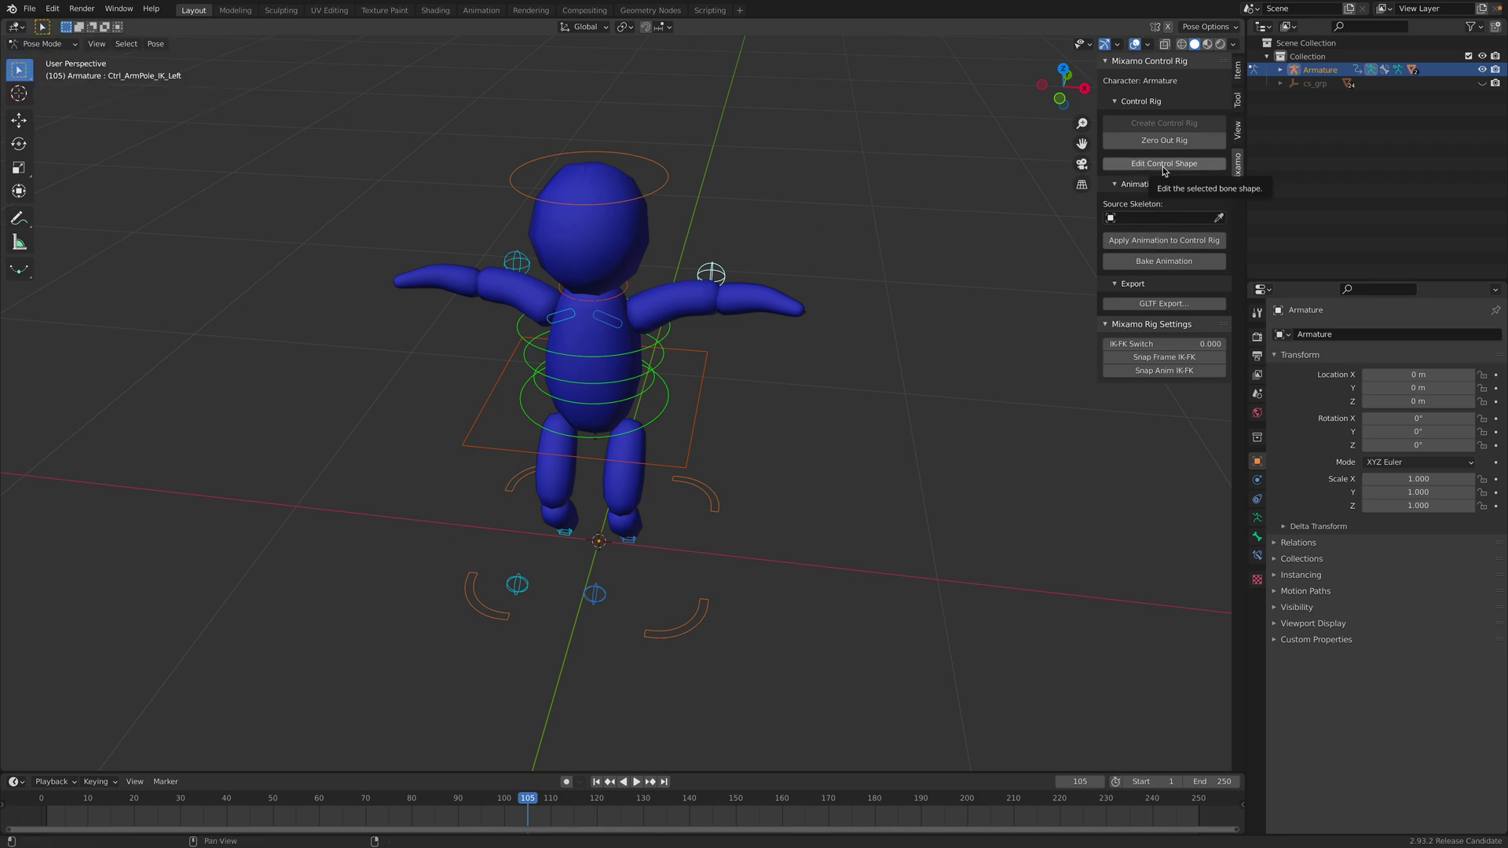
Display the viewport in Wireframe shading to expose the hand controls inside the arm mesh.
middle_drag(711, 271, 723, 263)
key(z)
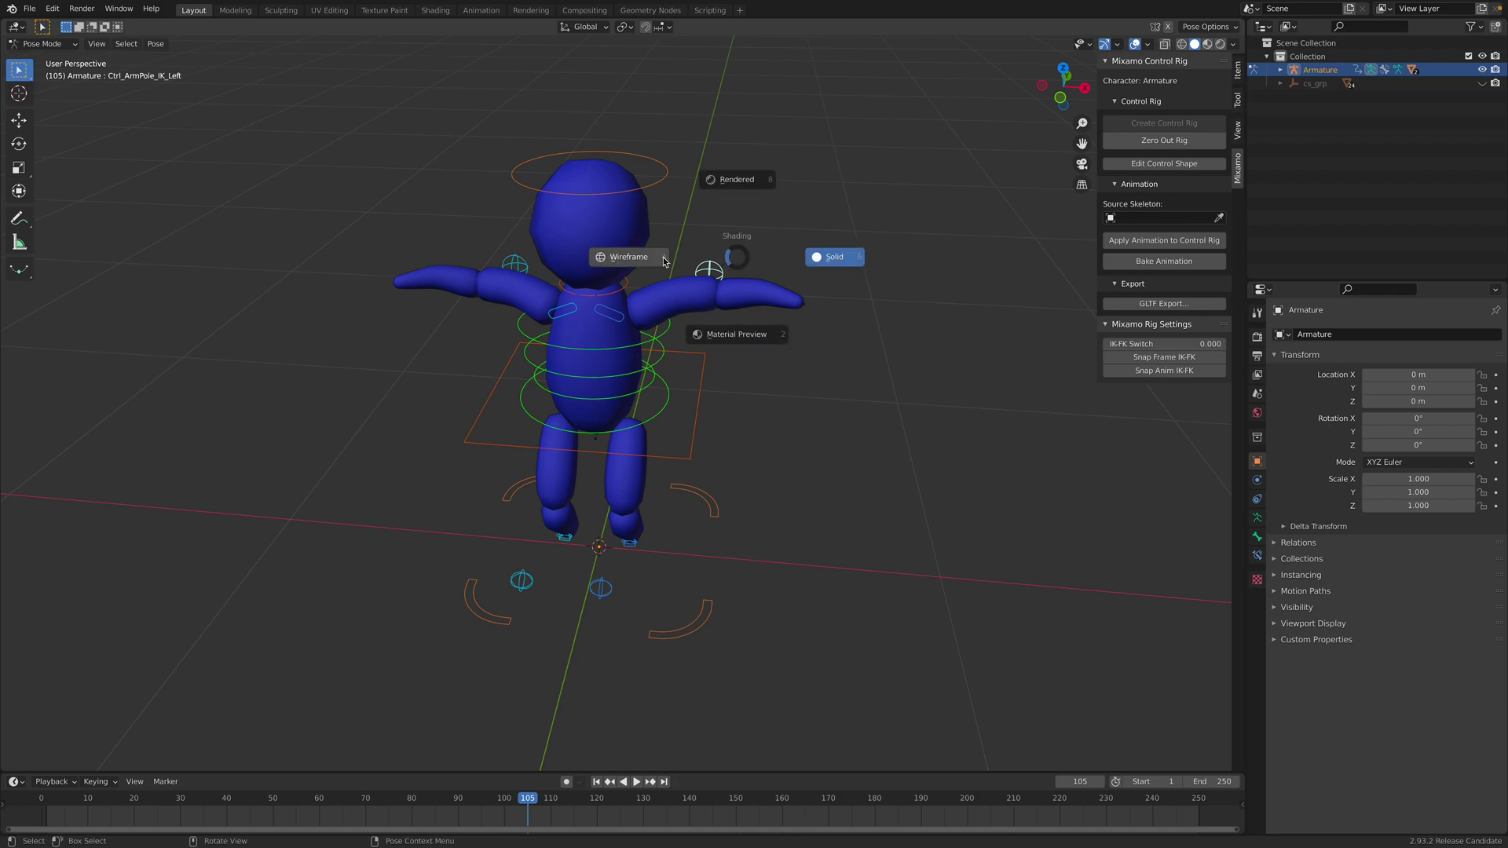
click(716, 261)
scroll(773, 361, up, 6)
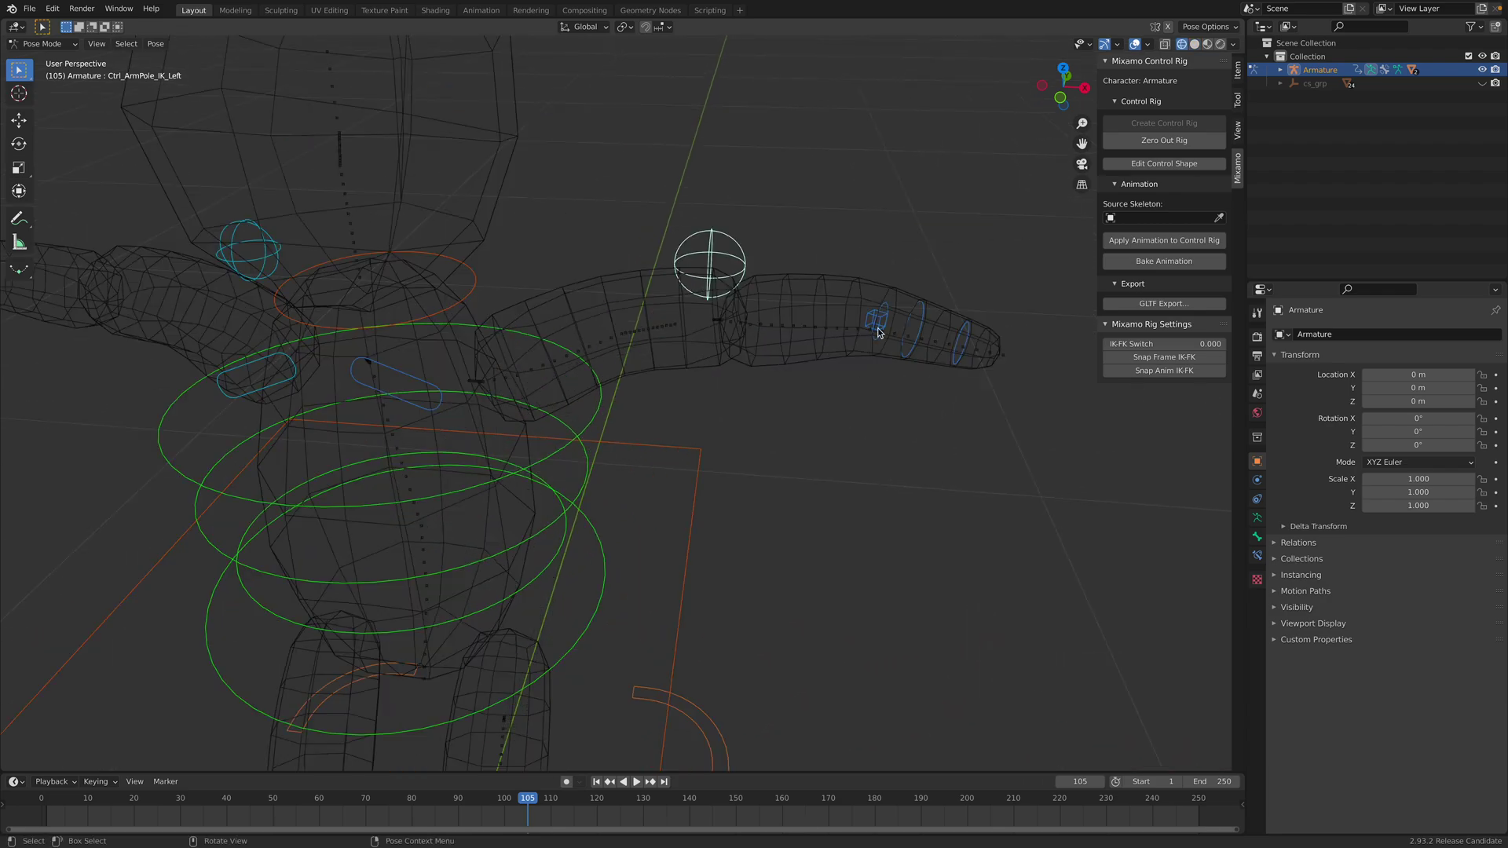
Edit the left hand IK control's shape, enlarging its cube until it surrounds the hand, and apply the shape.
click(883, 319)
scroll(864, 322, down, 2)
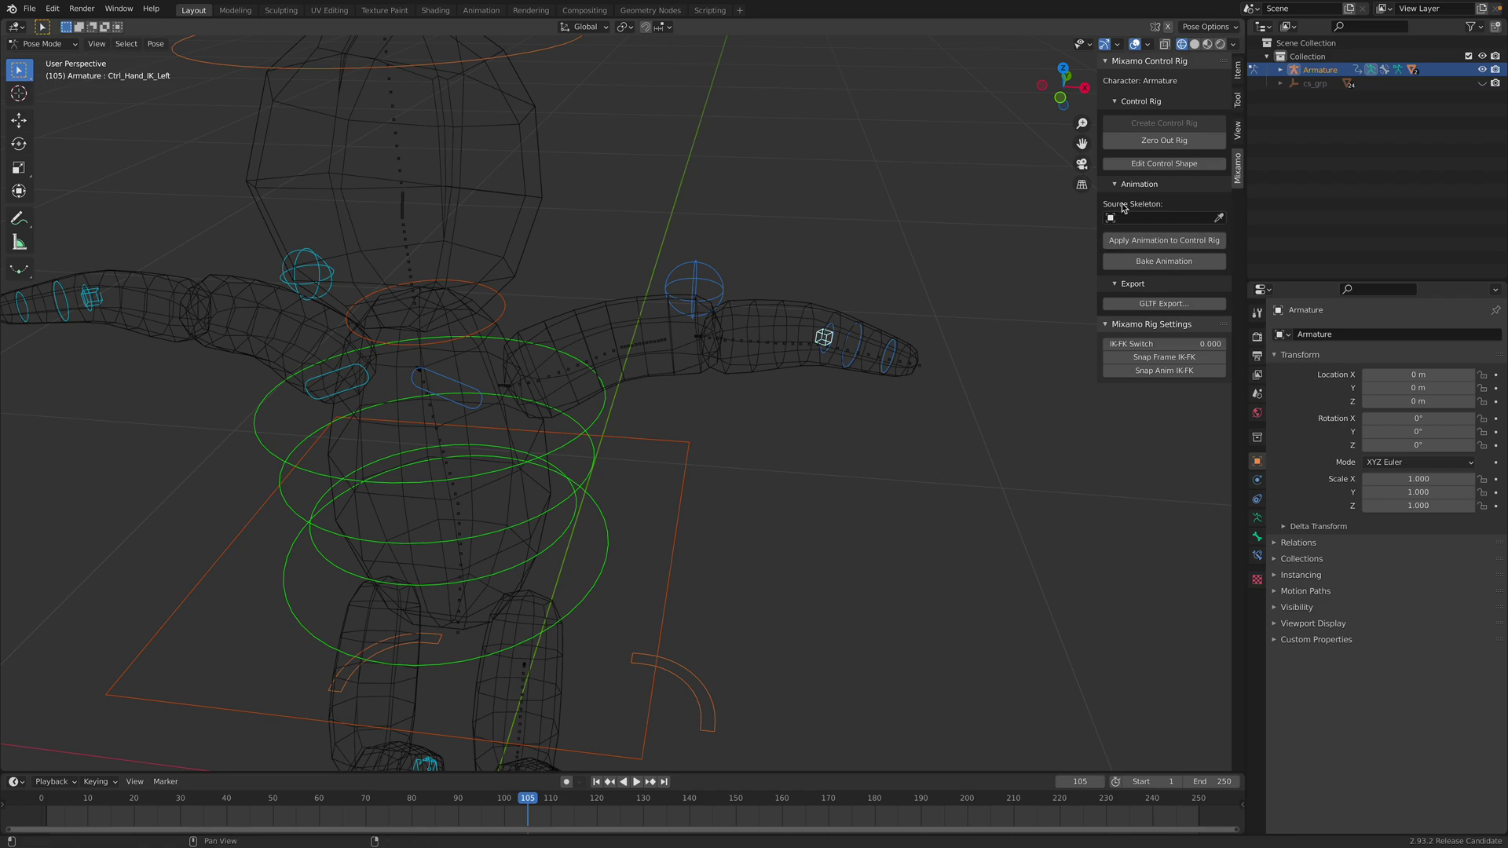
click(1141, 164)
key(s)
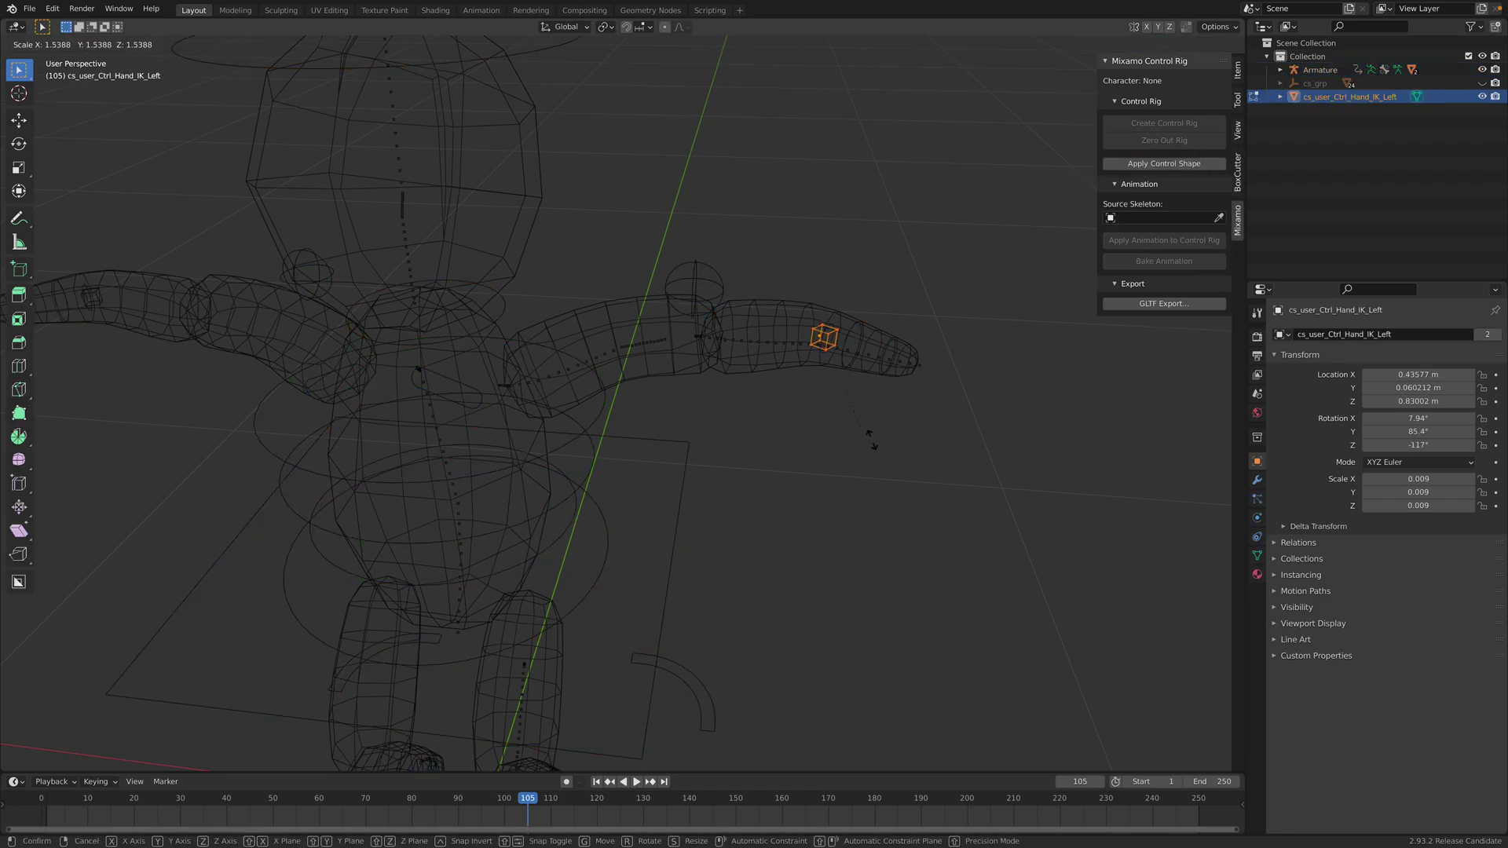
click(926, 471)
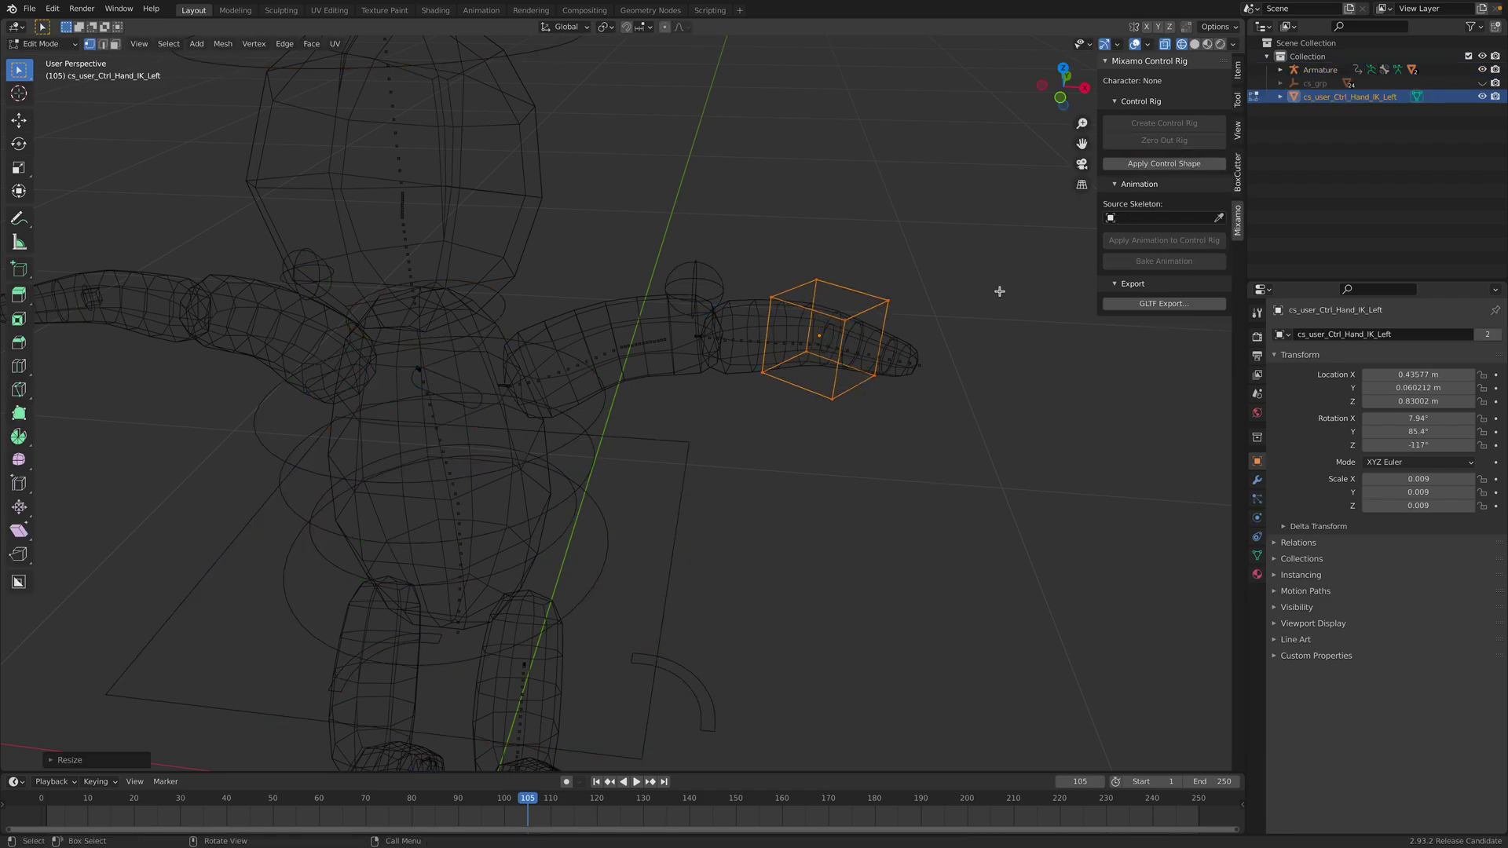
click(1165, 163)
Enlarge the right hand IK control's cube shape until it surrounds the hand and apply the shape.
middle_drag(452, 374, 283, 312)
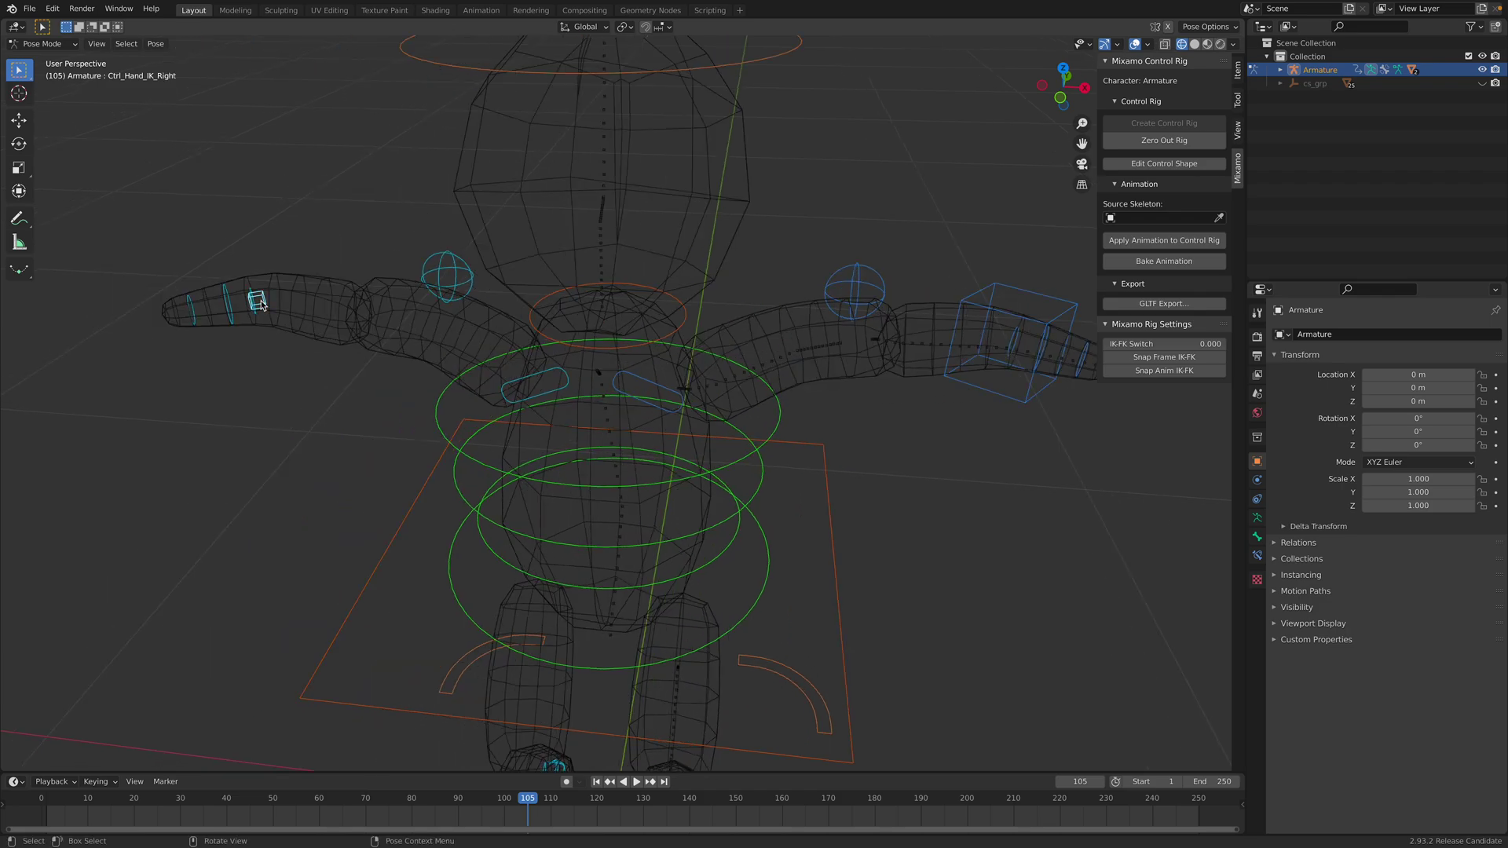
click(1115, 163)
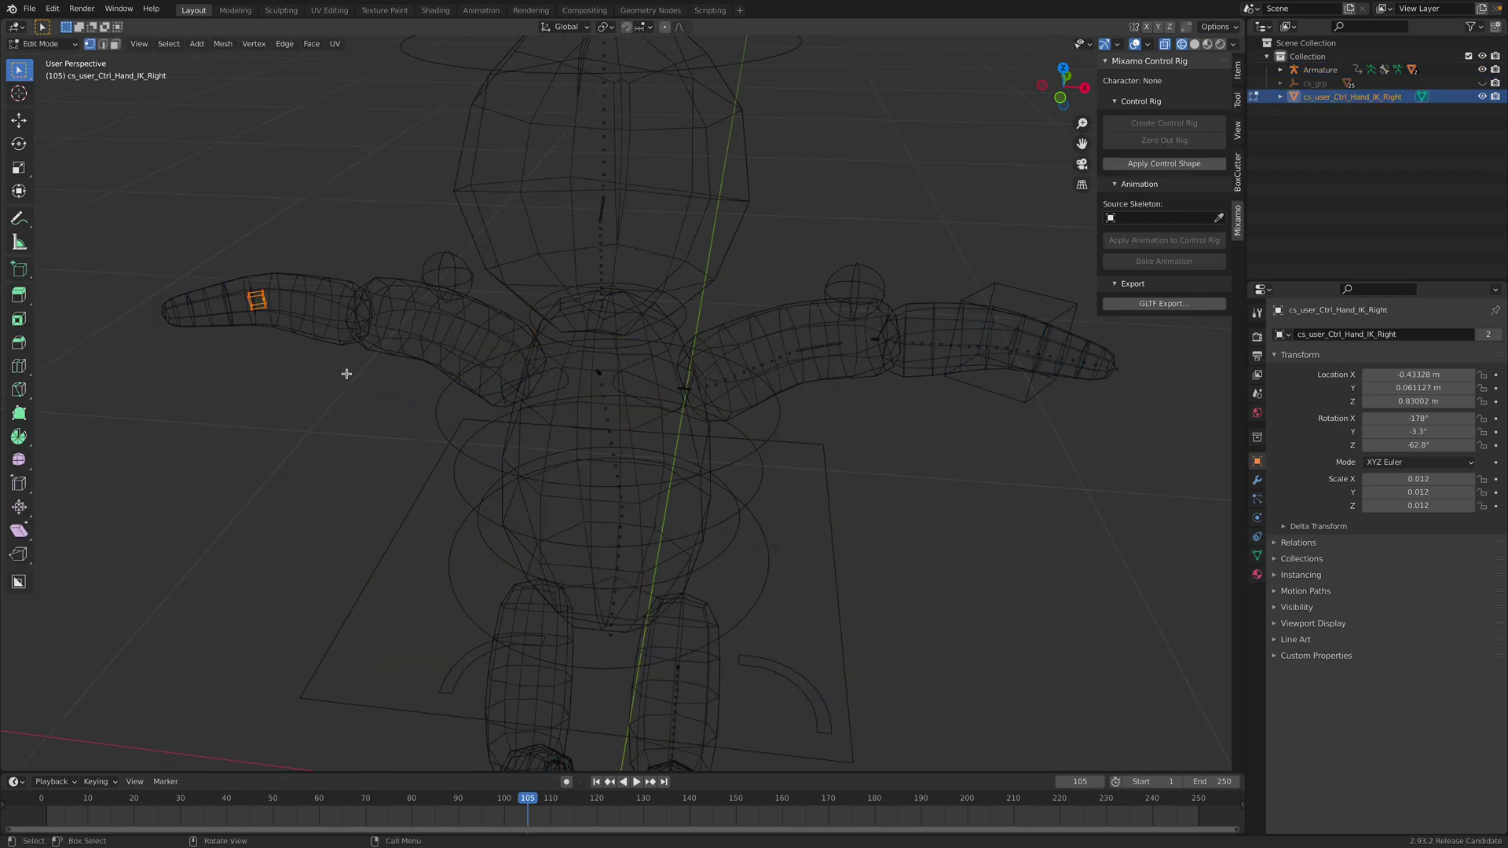
key(s)
click(507, 367)
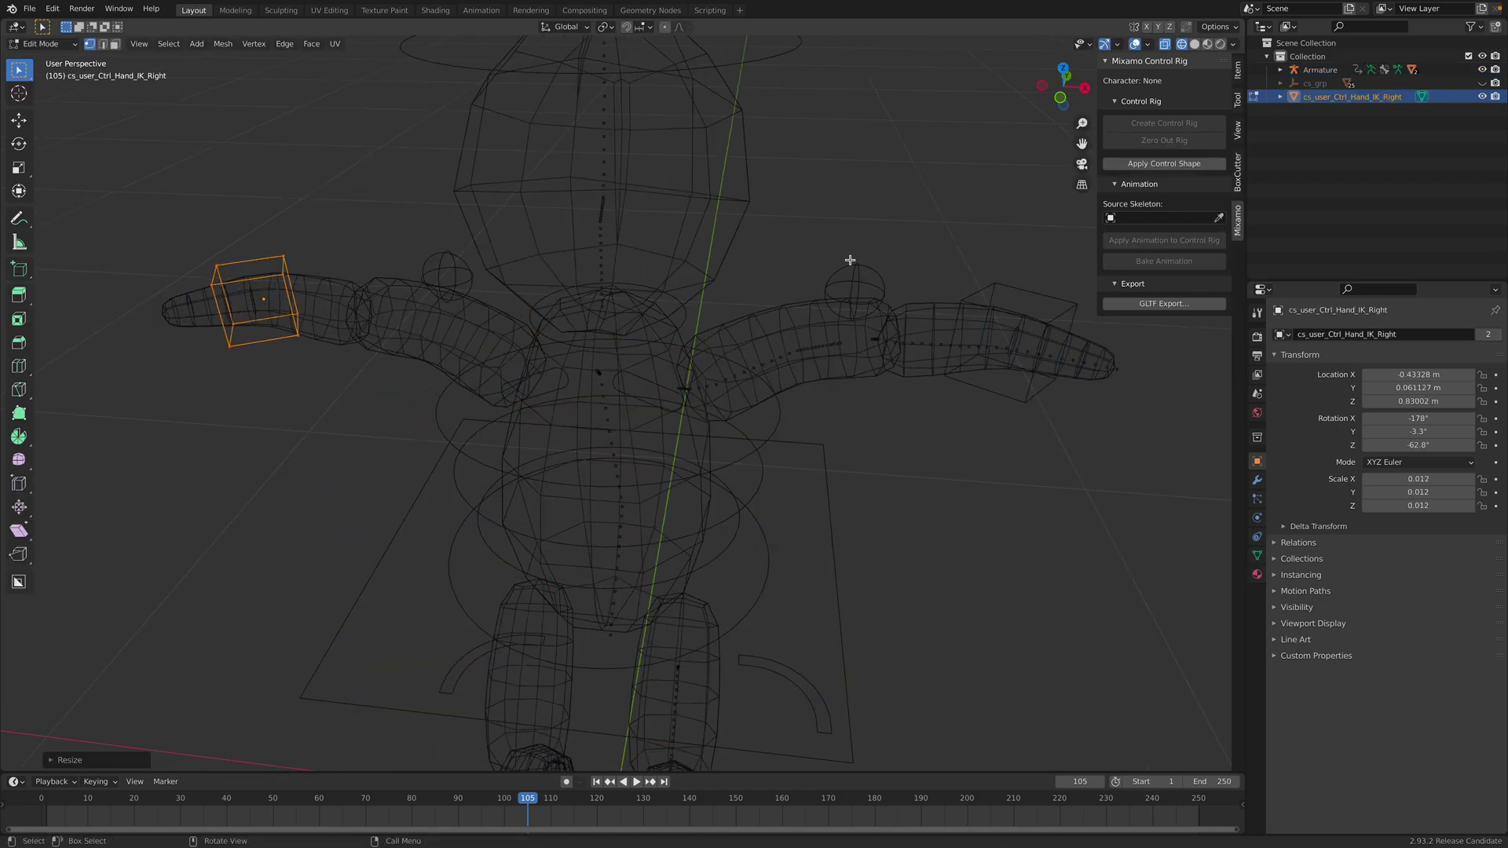
click(1146, 164)
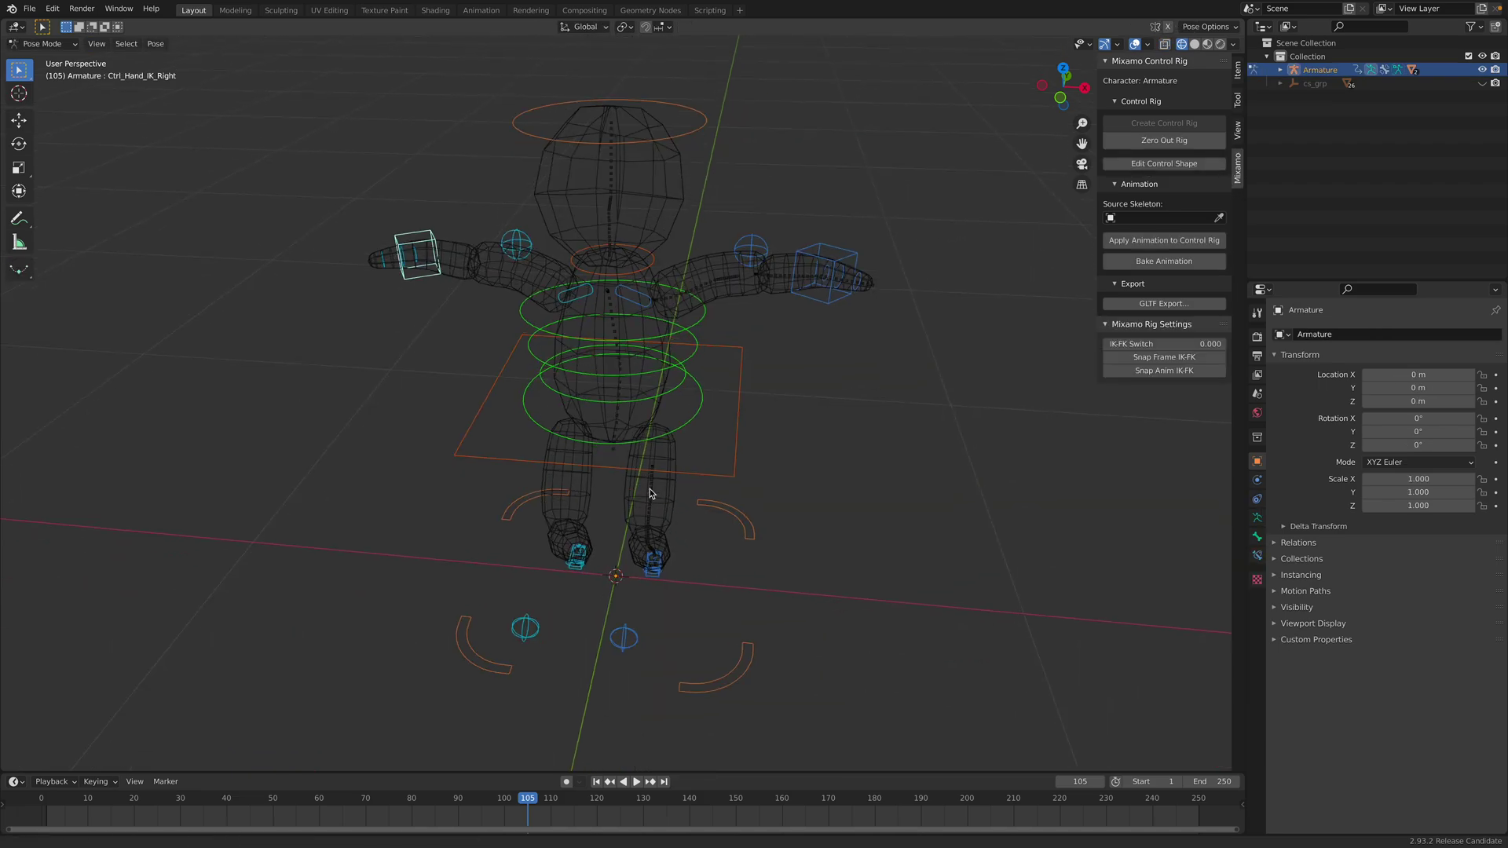
Edit the left foot IK control's shape, enlarging its cube until it surrounds the foot, and apply the shape.
scroll(656, 524, up, 3)
middle_drag(660, 572, 676, 291)
scroll(677, 487, up, 3)
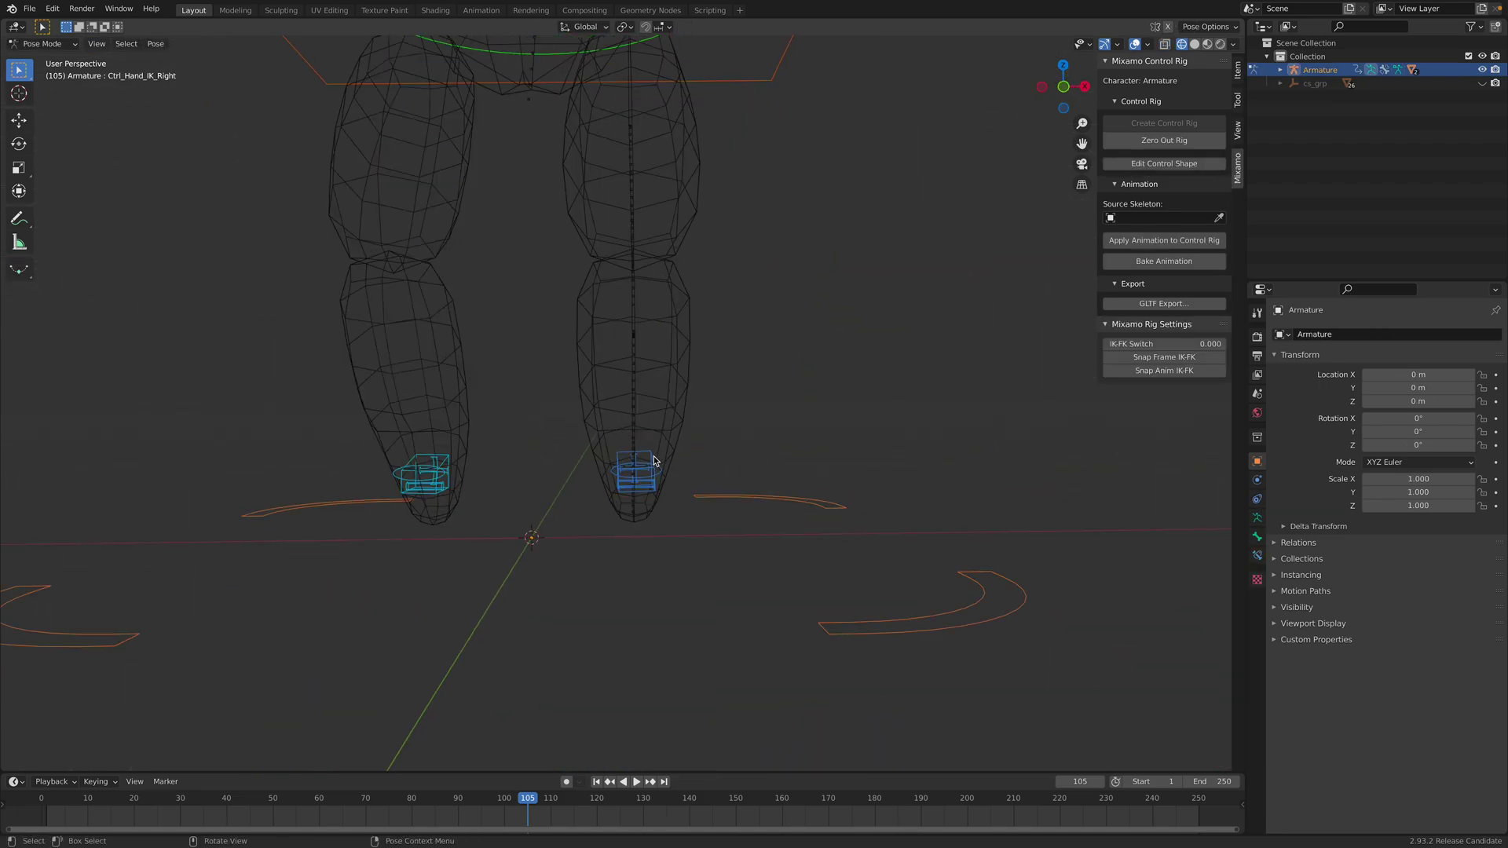
click(655, 464)
middle_drag(656, 463, 704, 474)
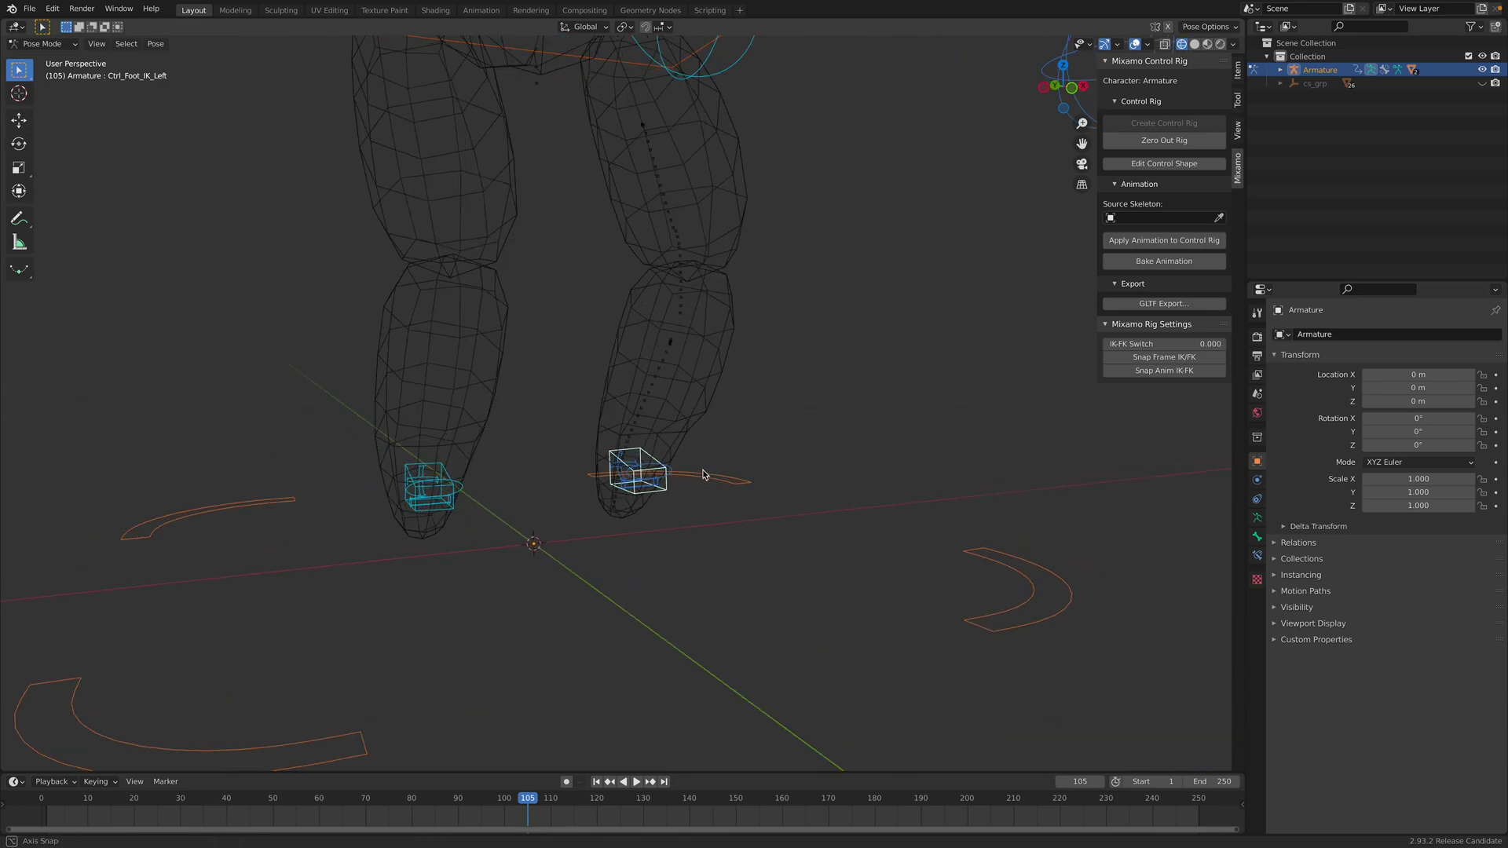
key(Tab)
key(Tab)
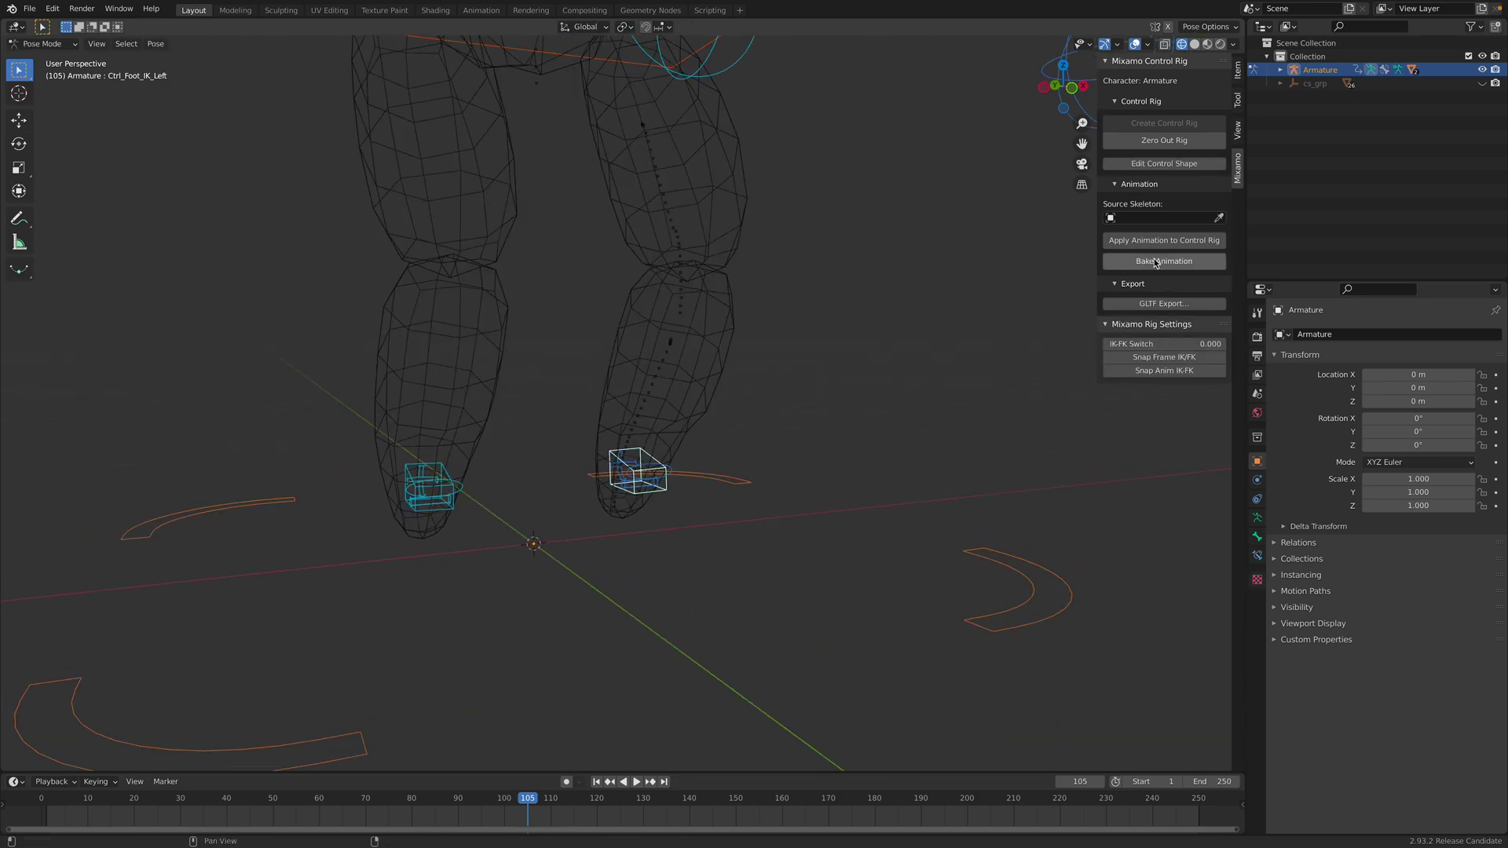
click(1152, 165)
key(s)
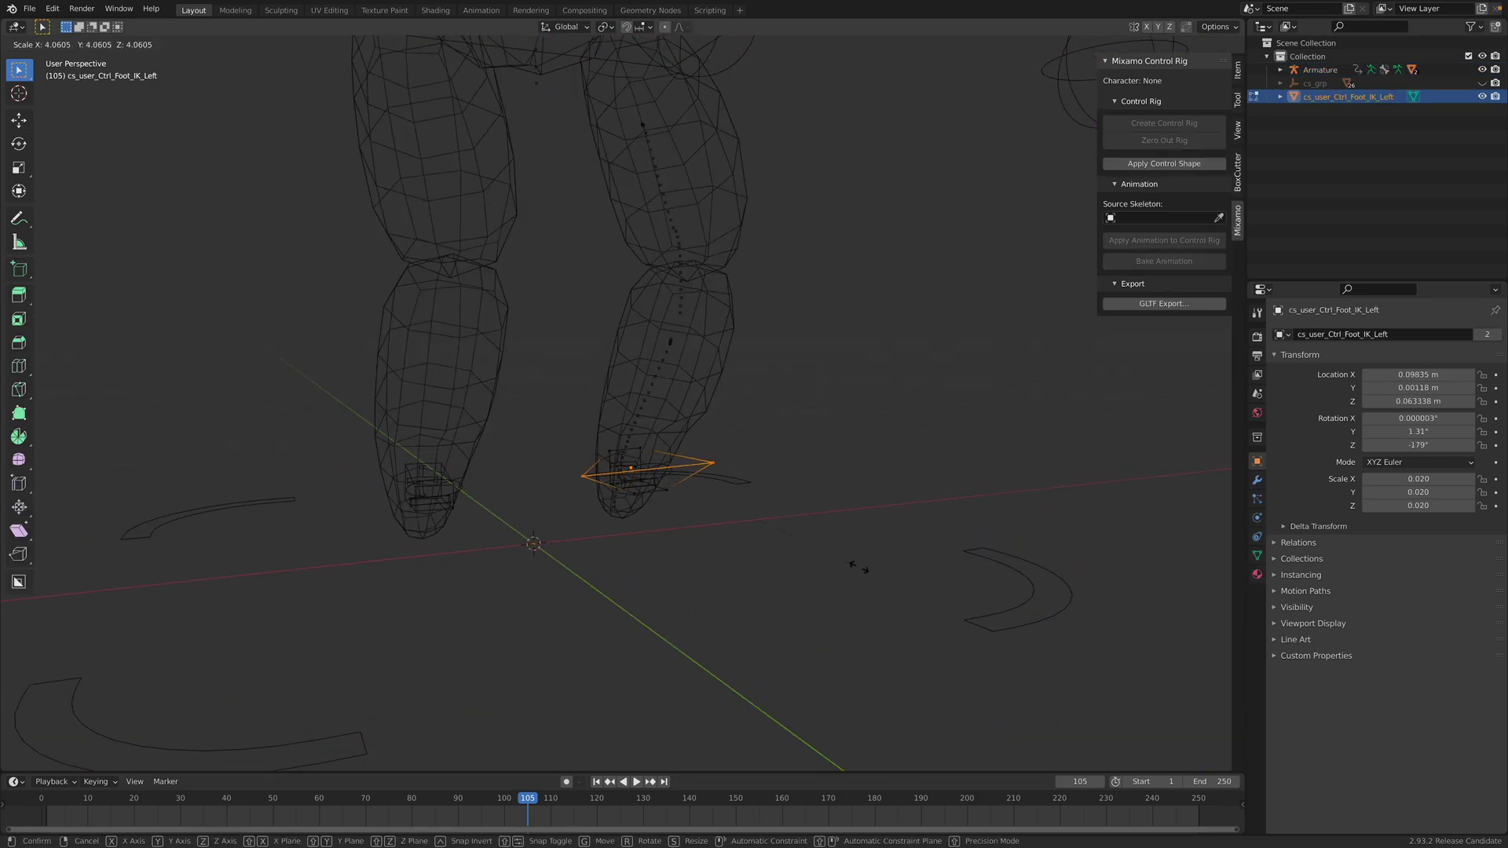
right_click(730, 528)
key(s)
click(809, 560)
click(1164, 163)
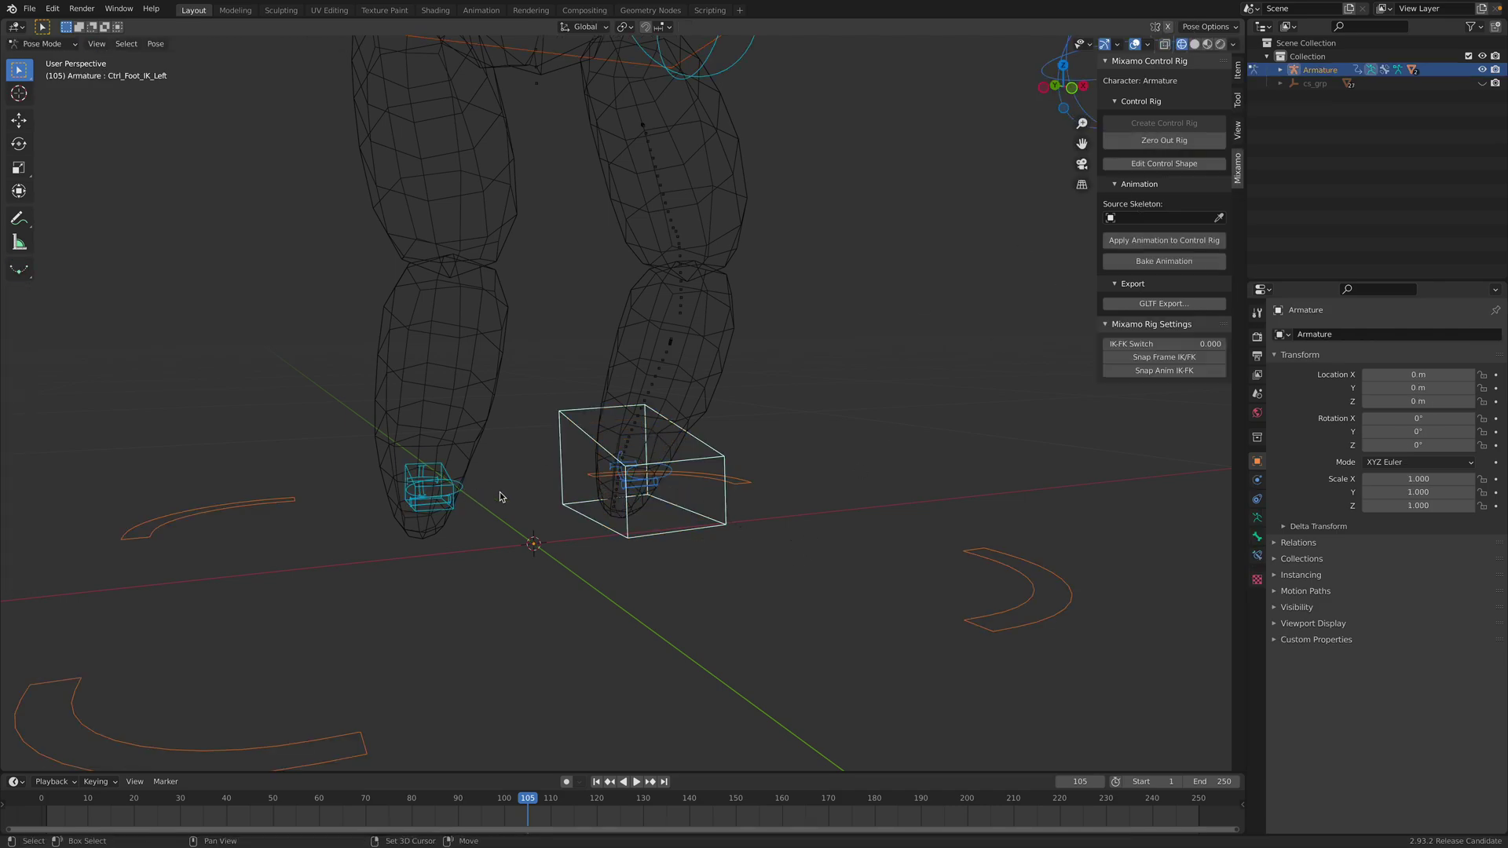
Enlarge the right foot IK control's cube shape until it surrounds the foot and apply the shape.
click(520, 477)
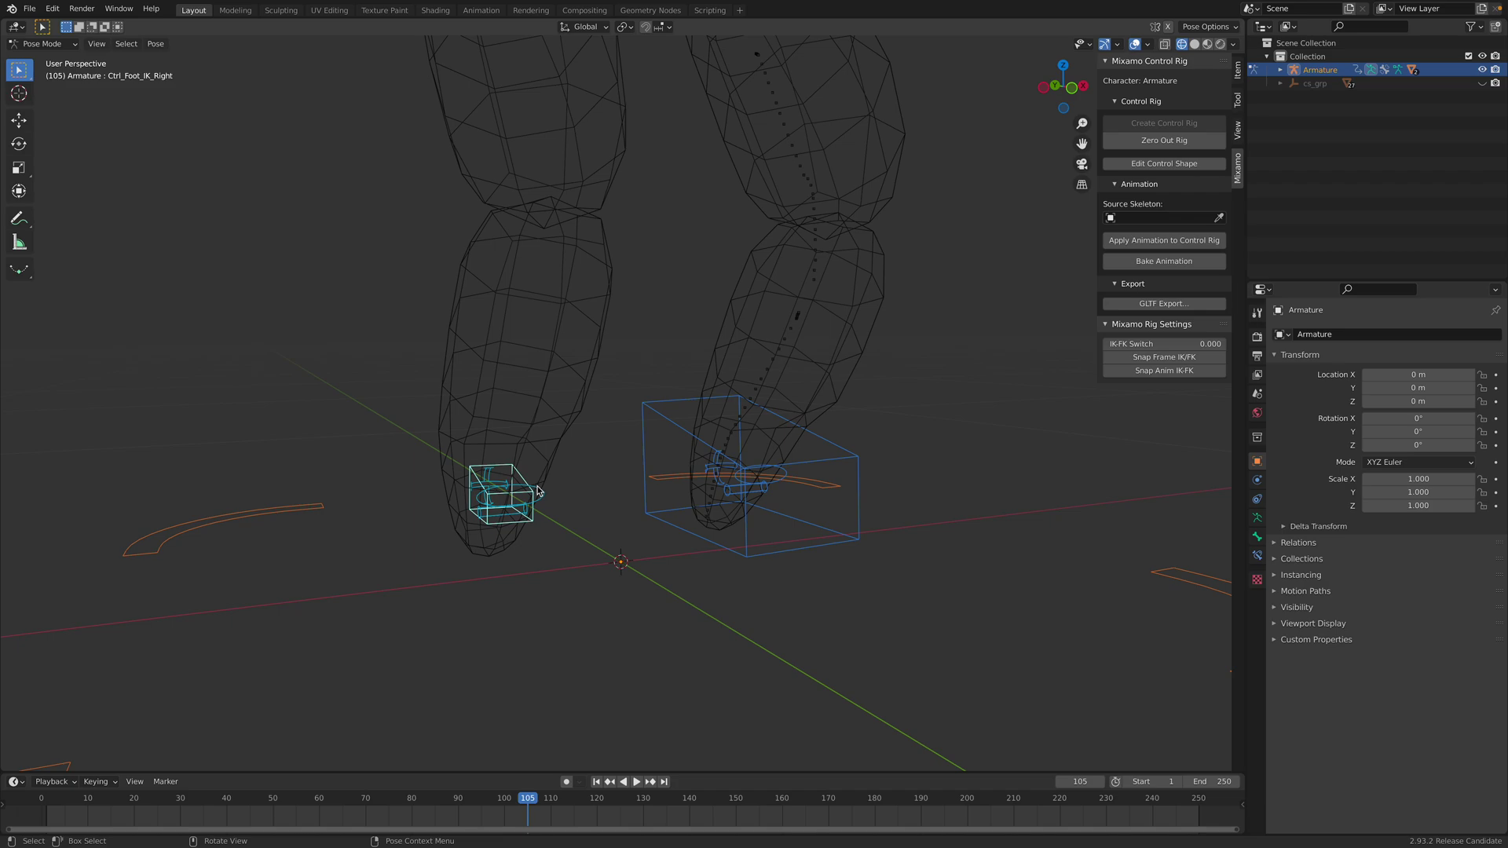
click(1155, 164)
key(s)
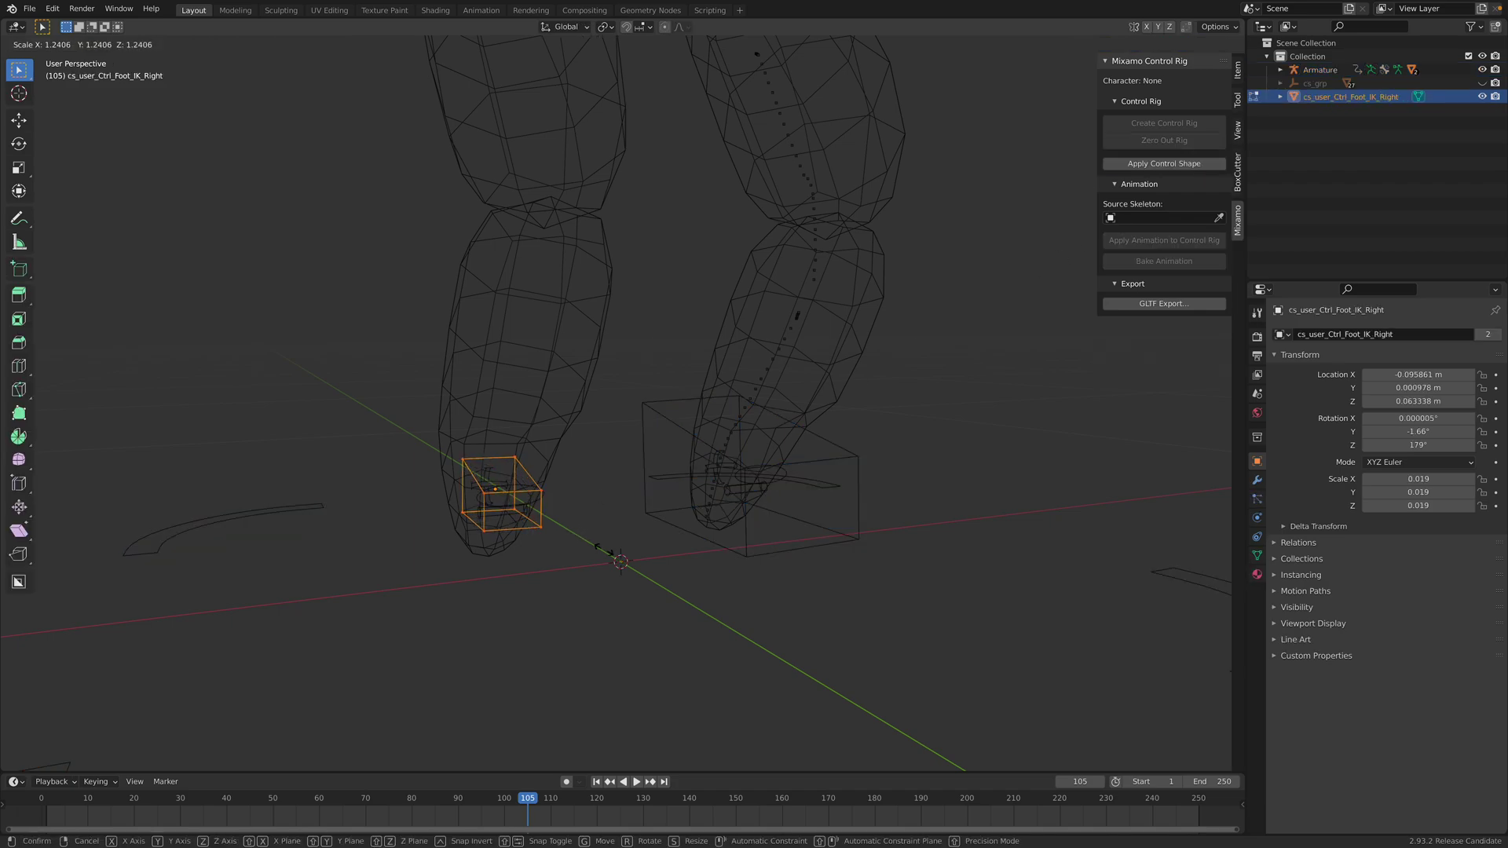
click(740, 597)
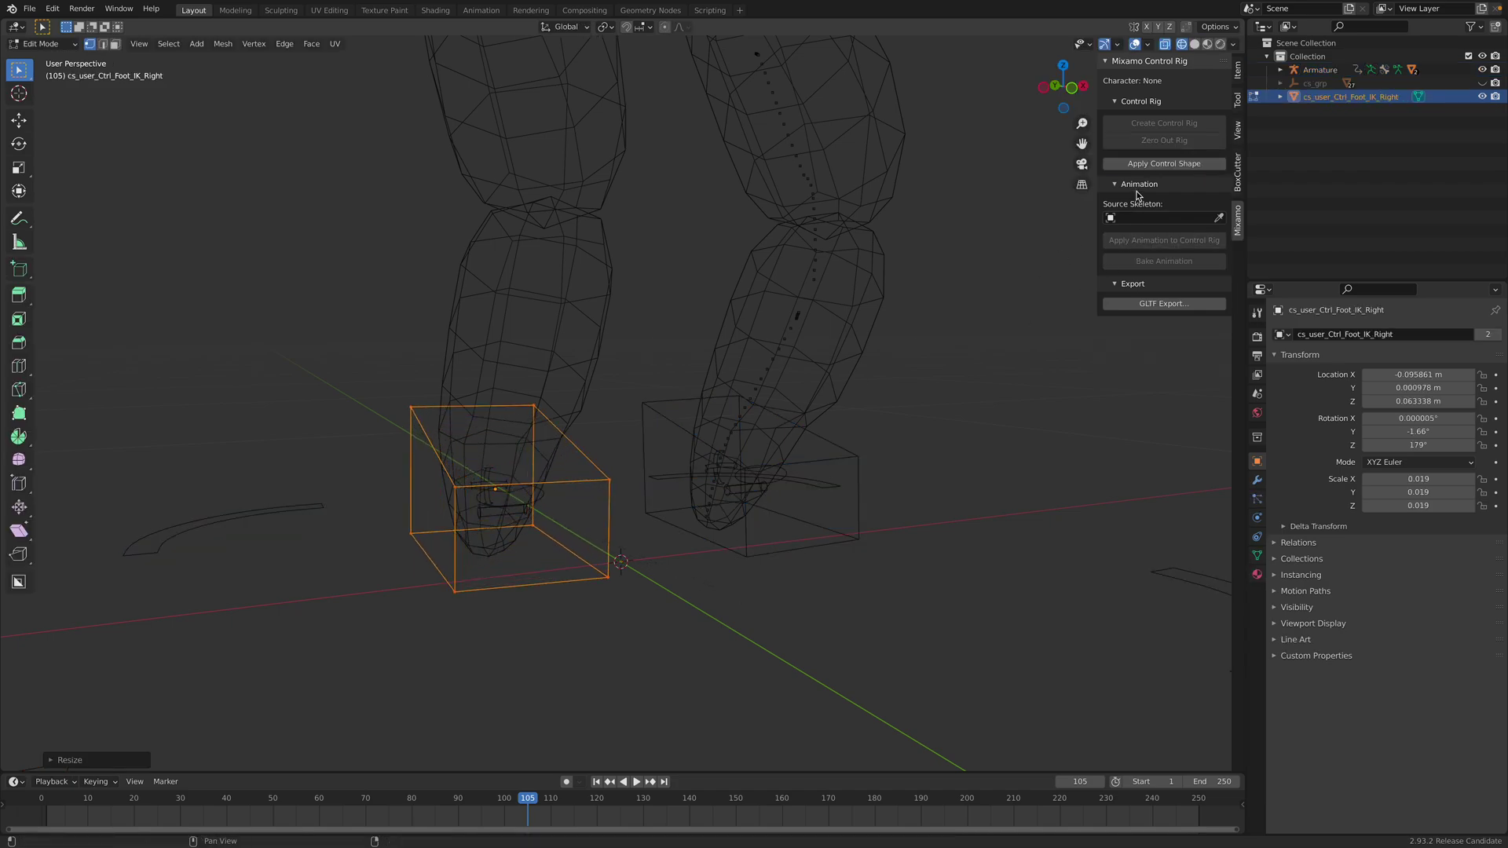
click(1143, 165)
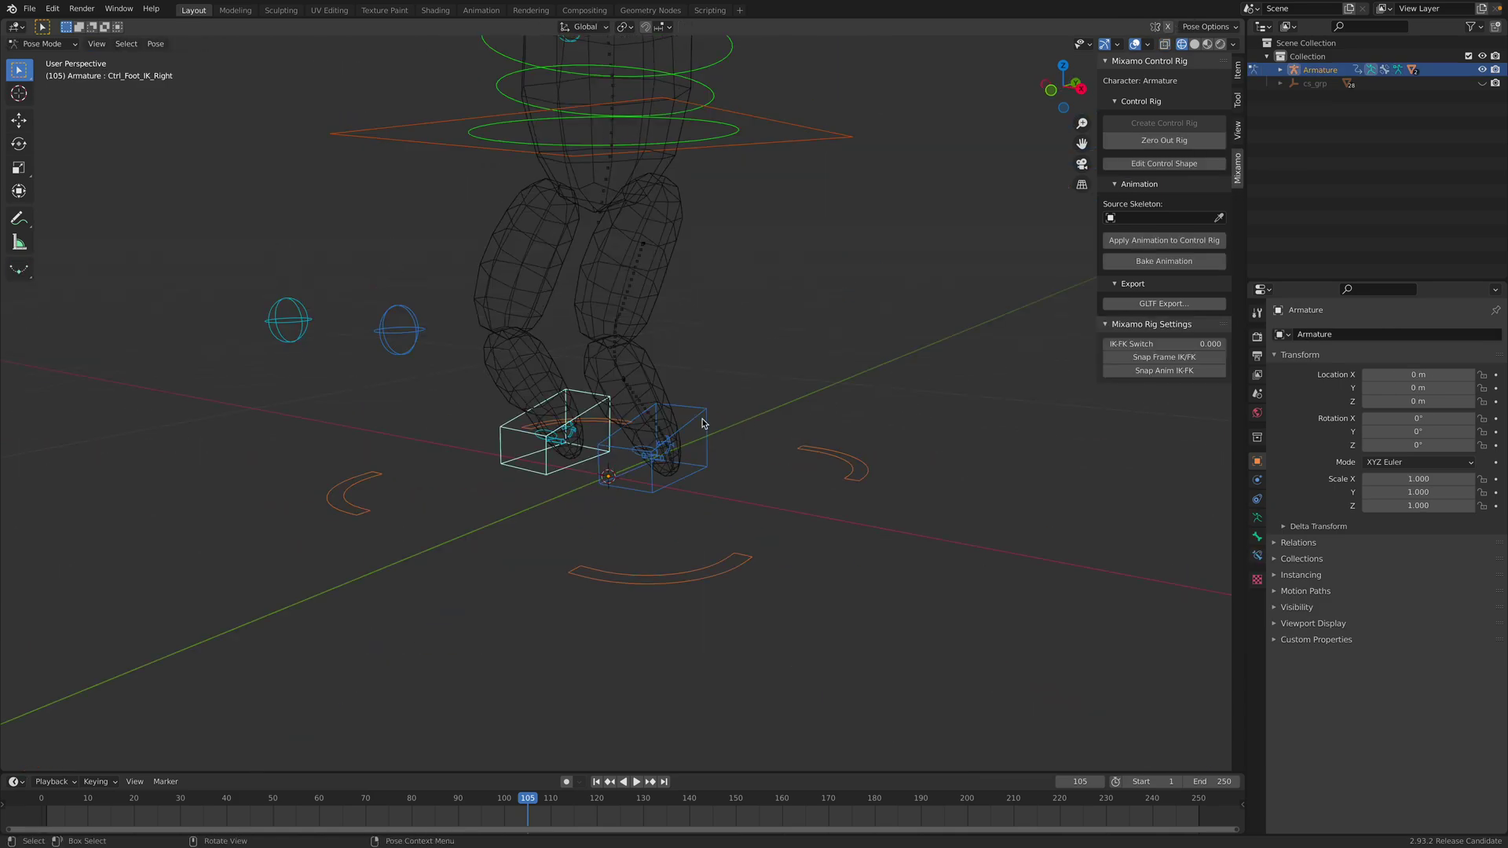
Move the left foot IK control about 0.25 m forward along the global Y axis.
click(64, 45)
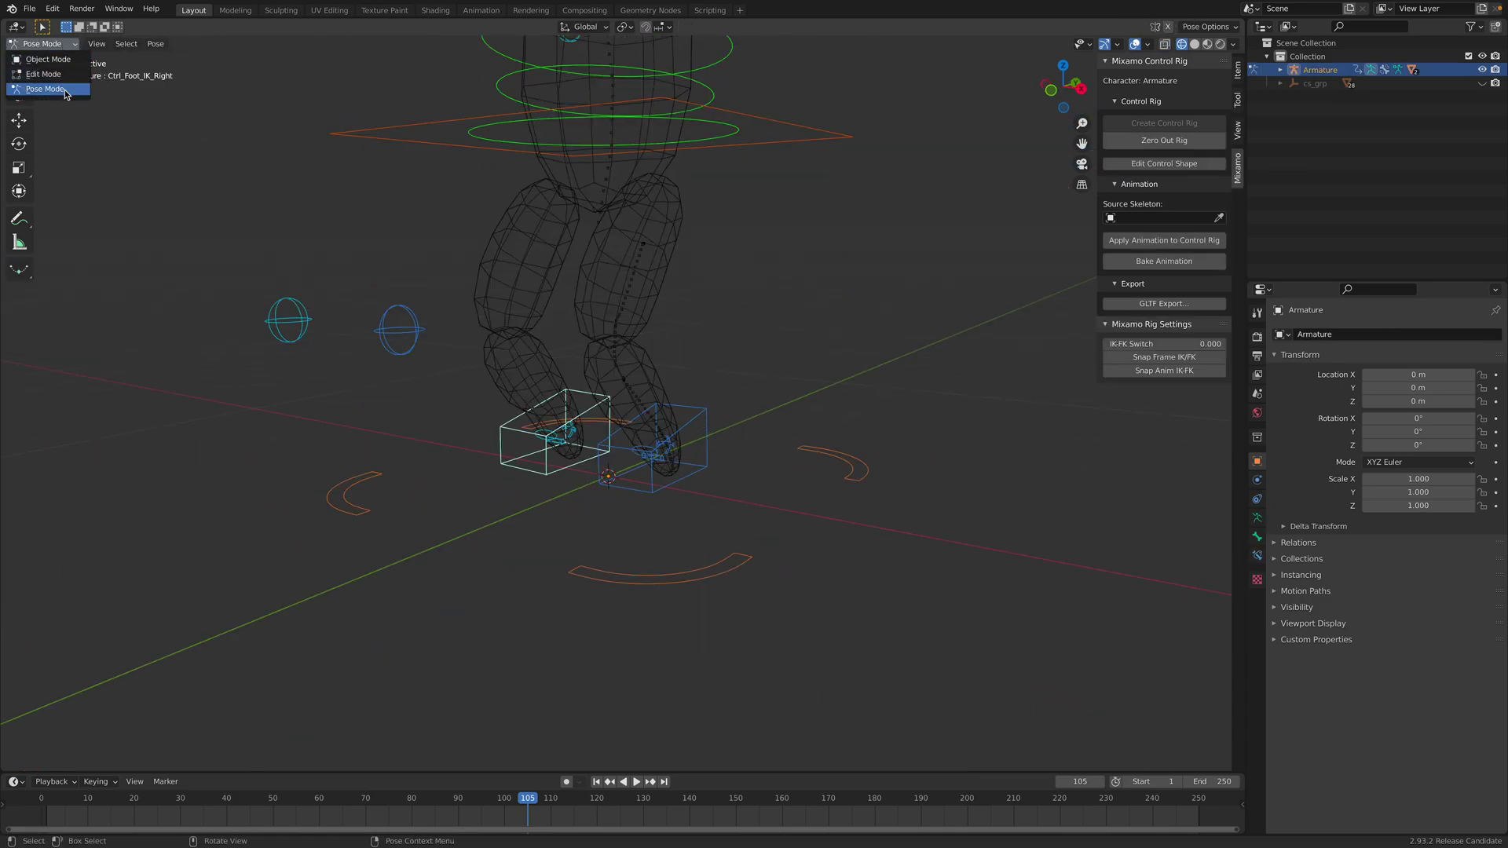
click(700, 427)
middle_drag(700, 427, 589, 437)
key(g)
key(y)
key(z)
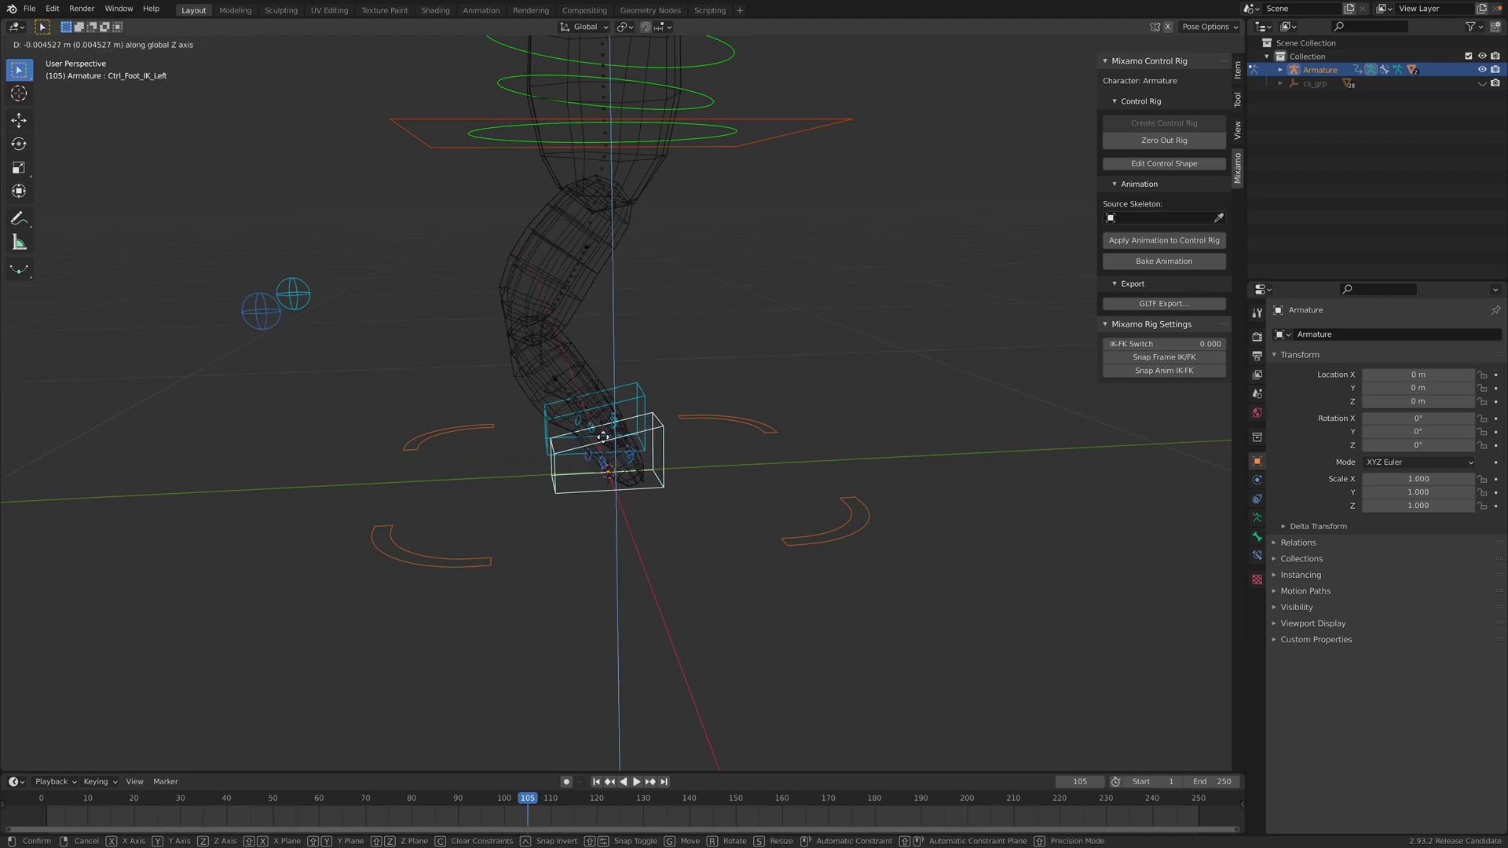
right_click(715, 456)
key(g)
key(y)
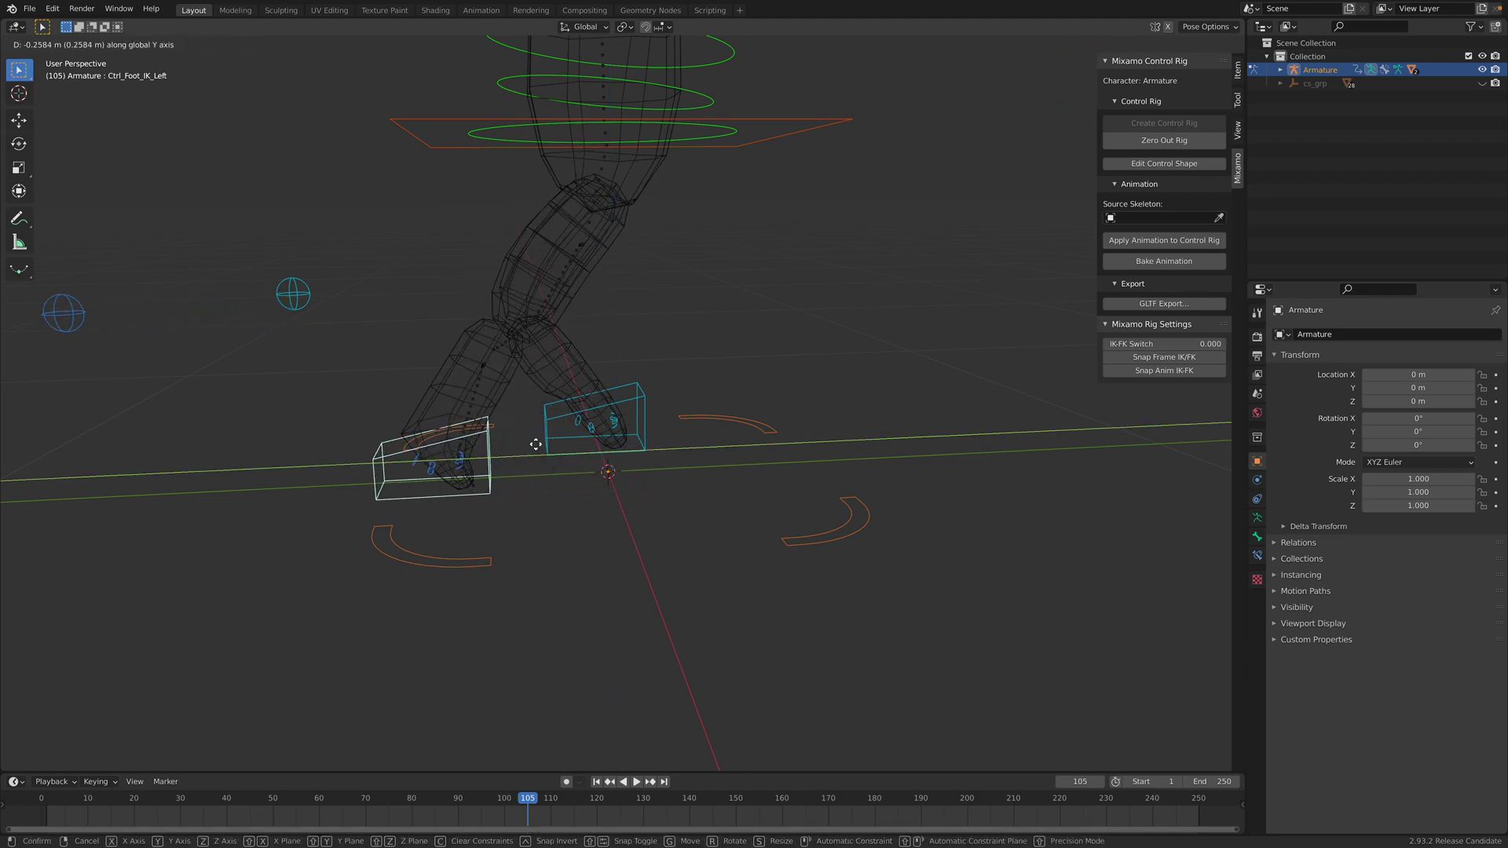
click(552, 445)
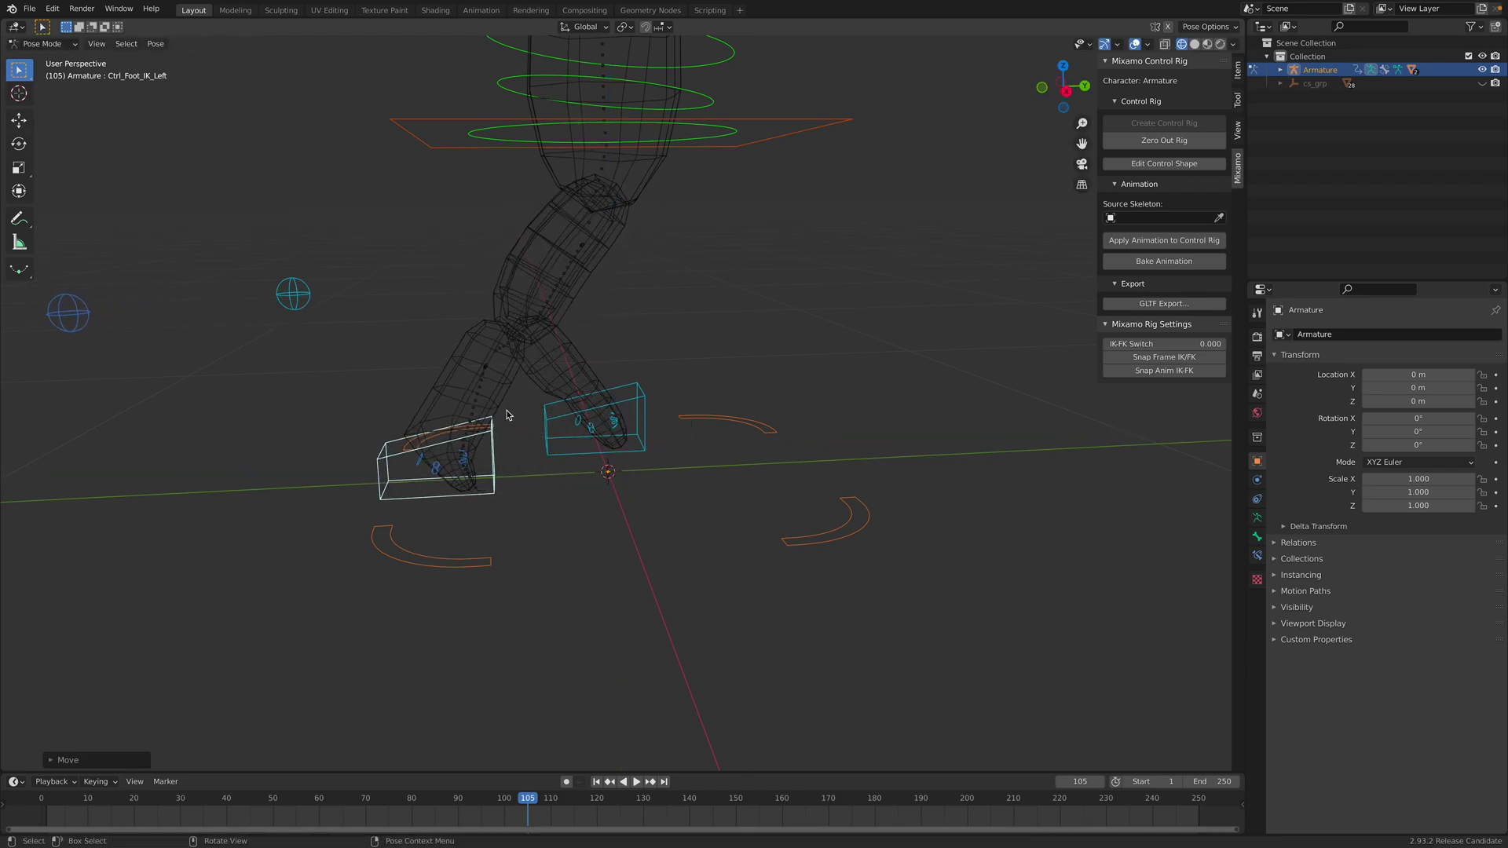
Switch the armature to Object Mode and display the viewport in Solid shading to view the posed figure.
click(46, 46)
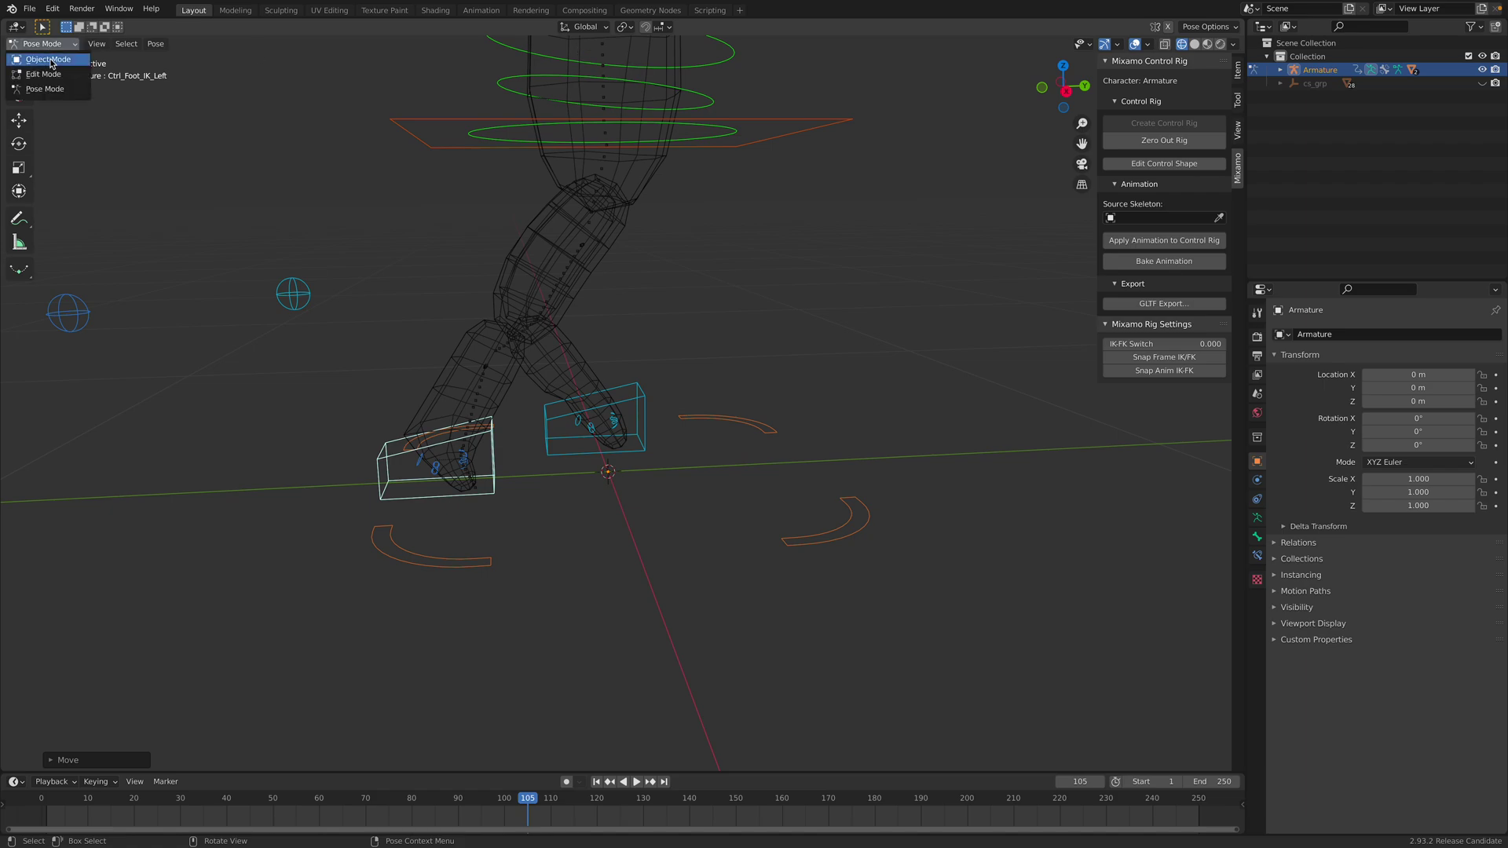
click(49, 60)
middle_drag(528, 479, 652, 469)
click(1195, 44)
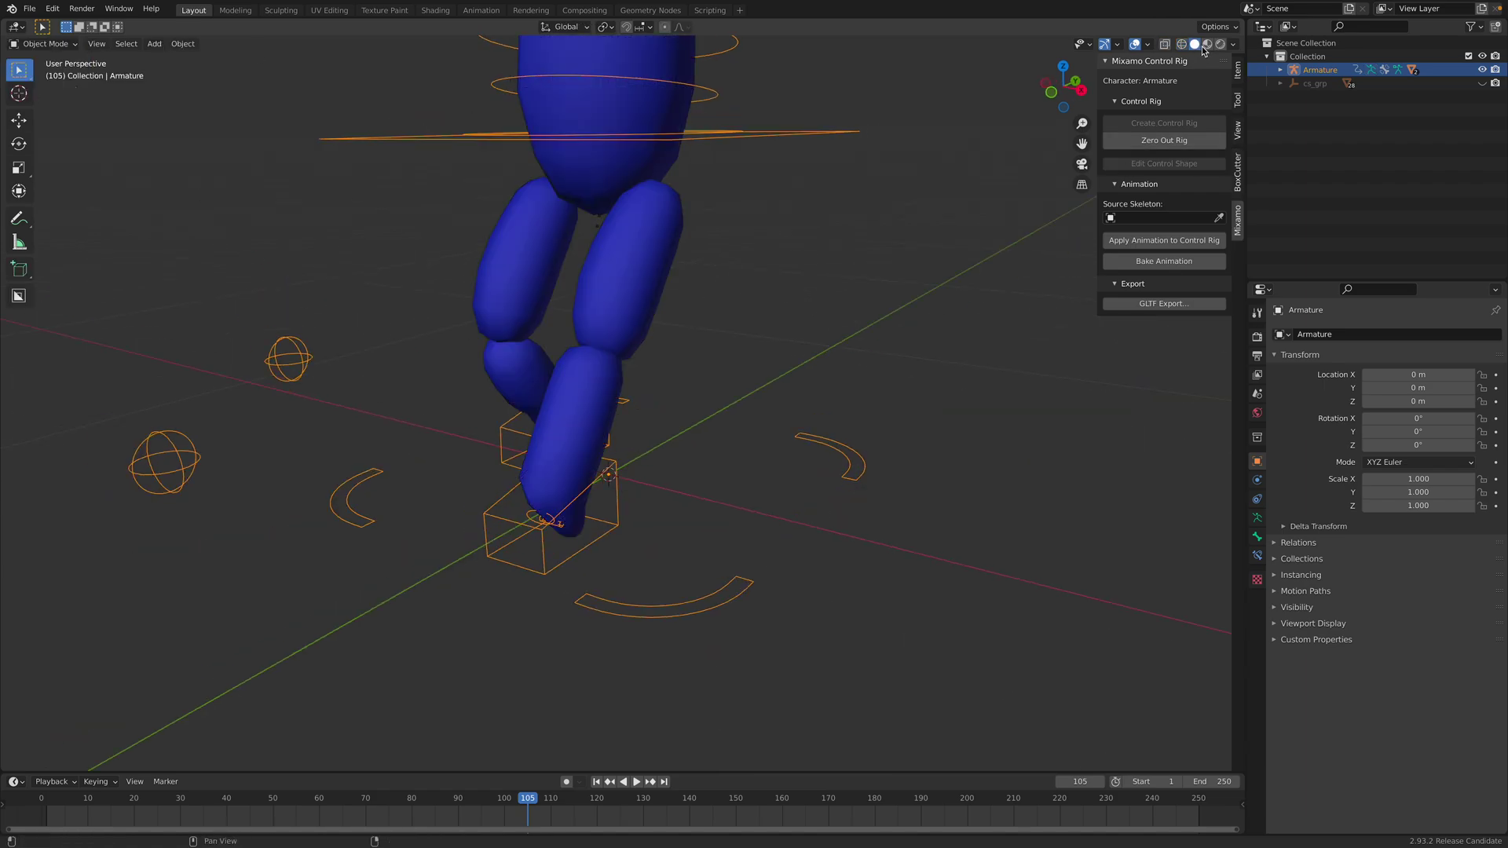
mouse_move(652, 299)
middle_down()
mouse_move(774, 454)
mouse_move(723, 473)
middle_up()
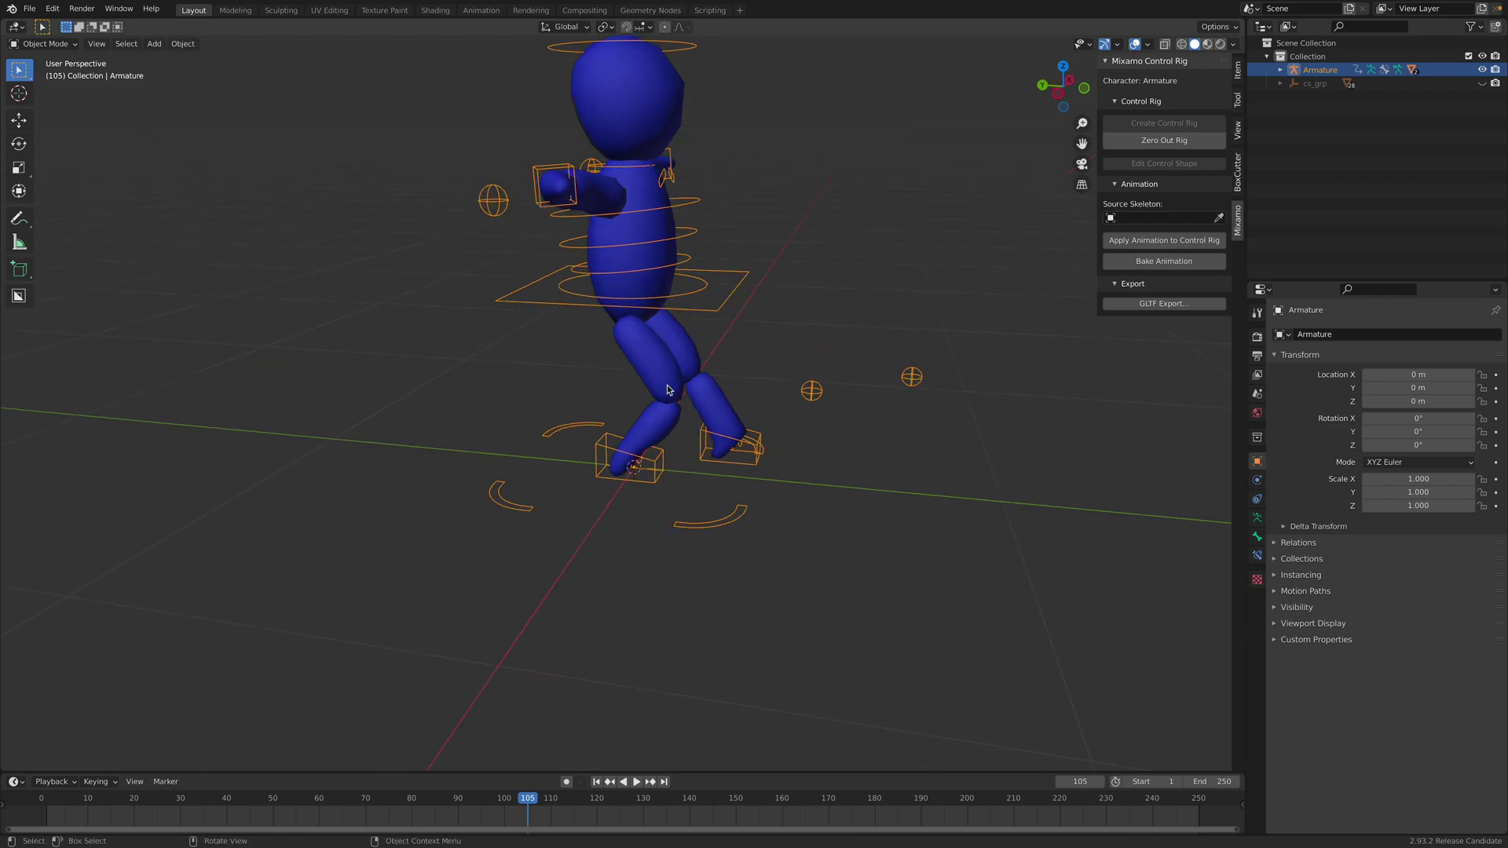
Return to Pose Mode and move the left foot IK control back along Y, close to the right foot.
click(43, 43)
click(41, 92)
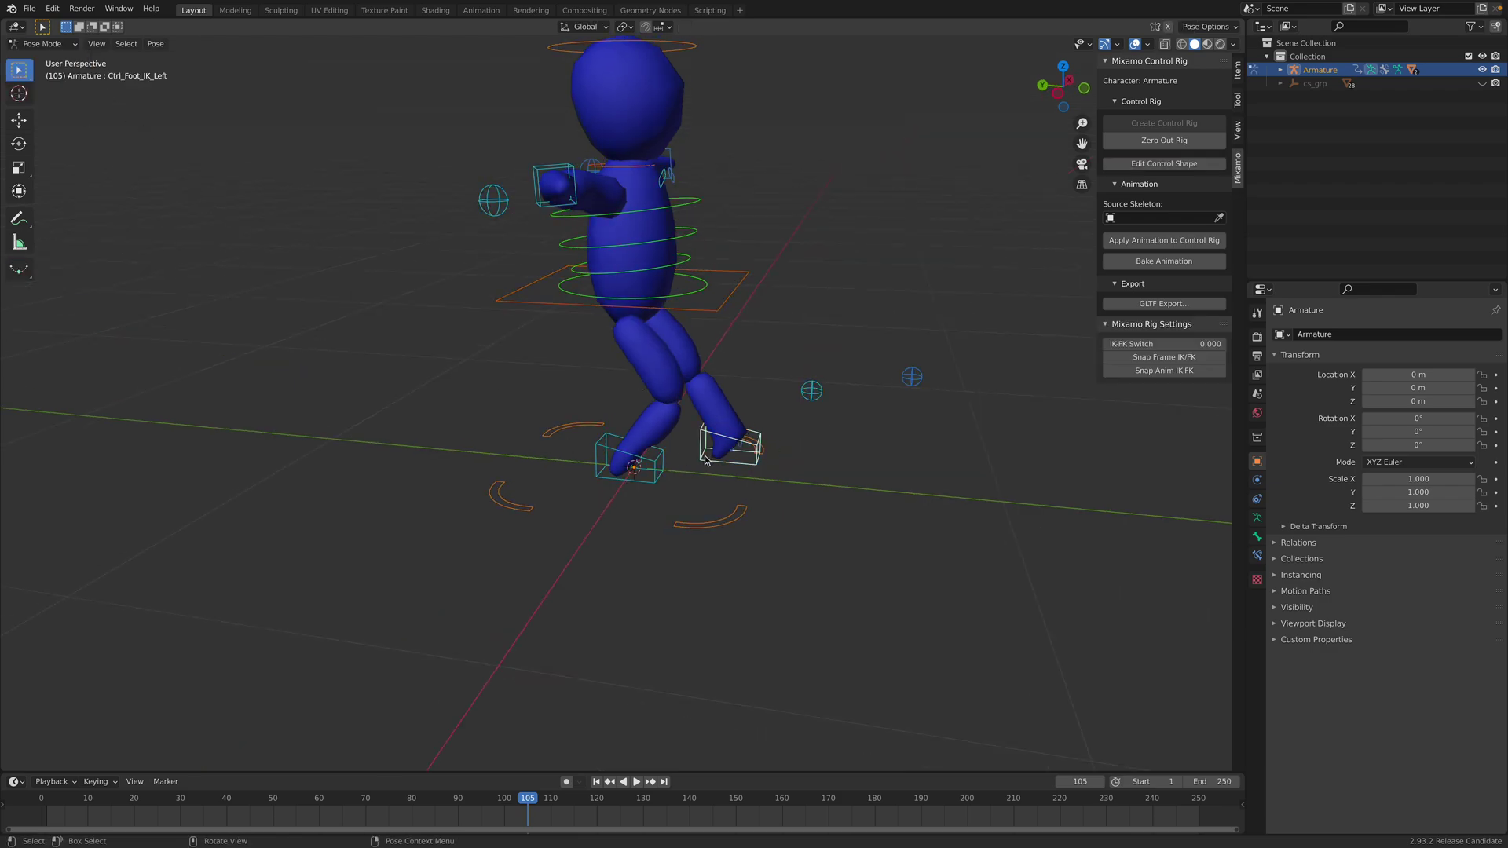
key(g)
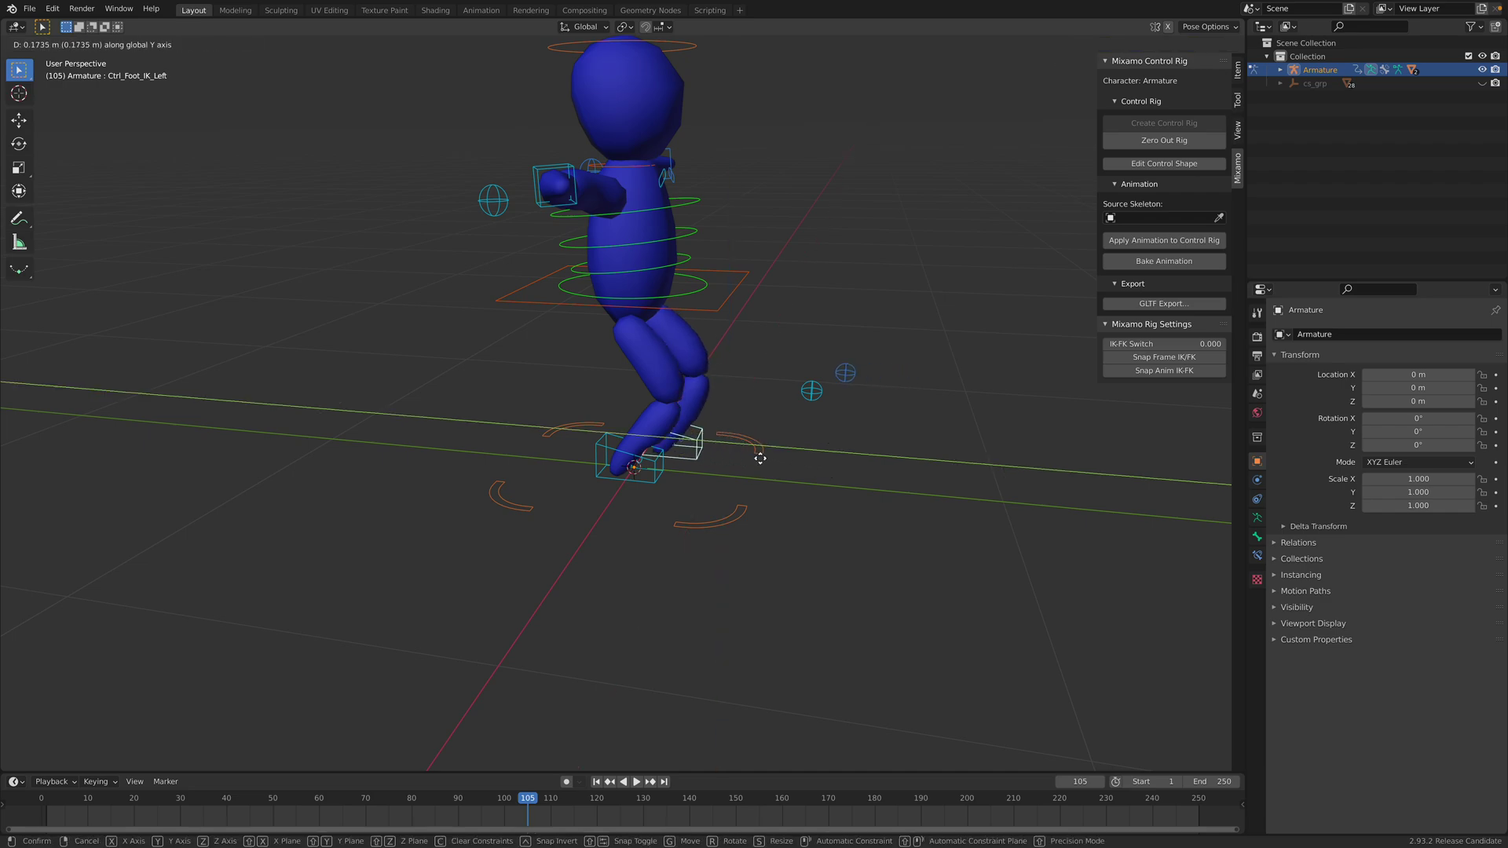
click(755, 462)
Raise the hips control about 0.05 m along the global Z axis to straighten the legs.
click(740, 306)
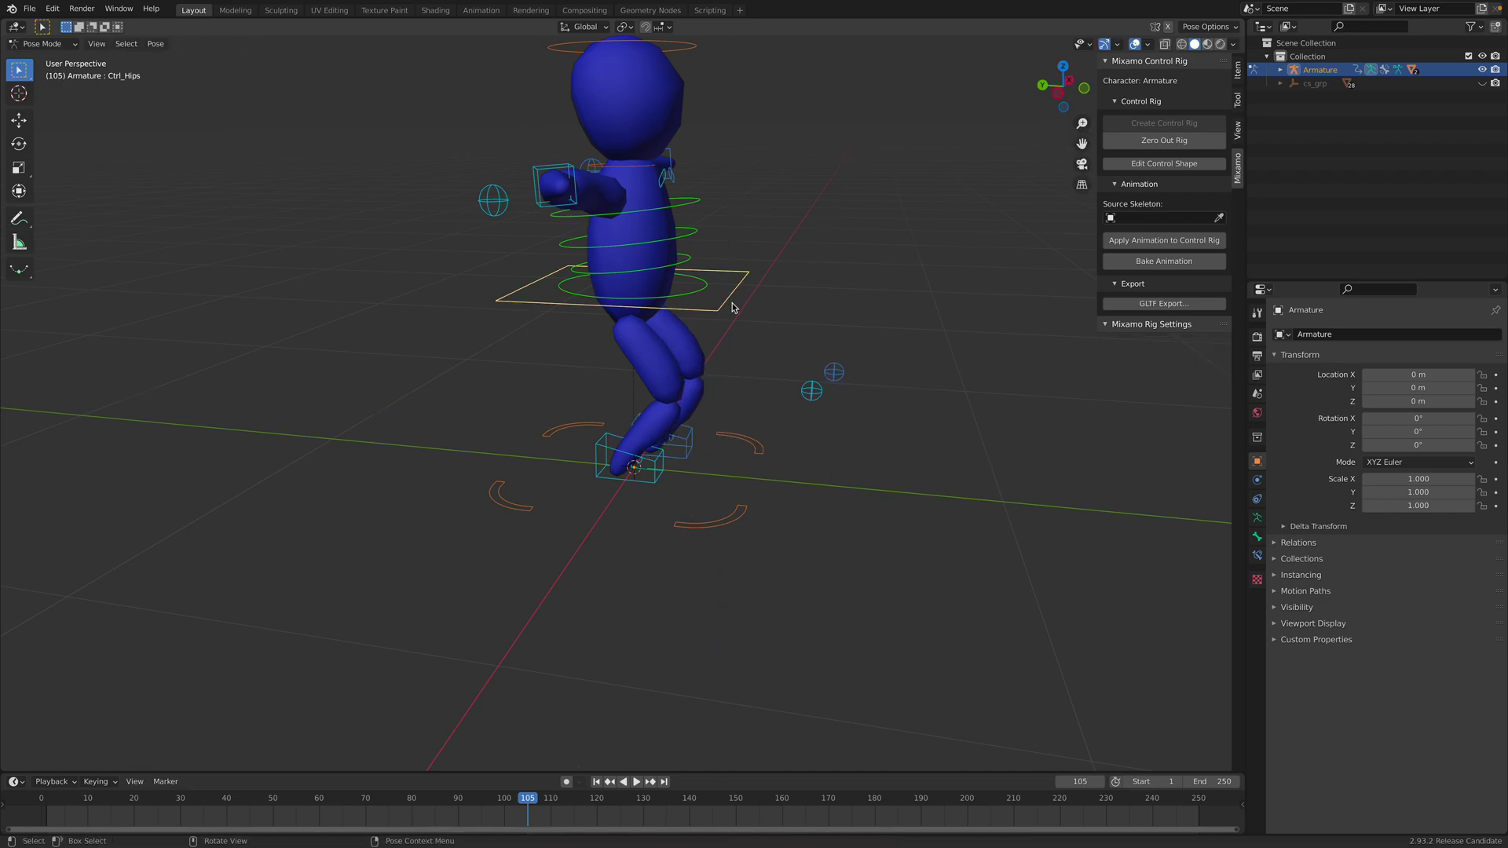
key(g)
key(z)
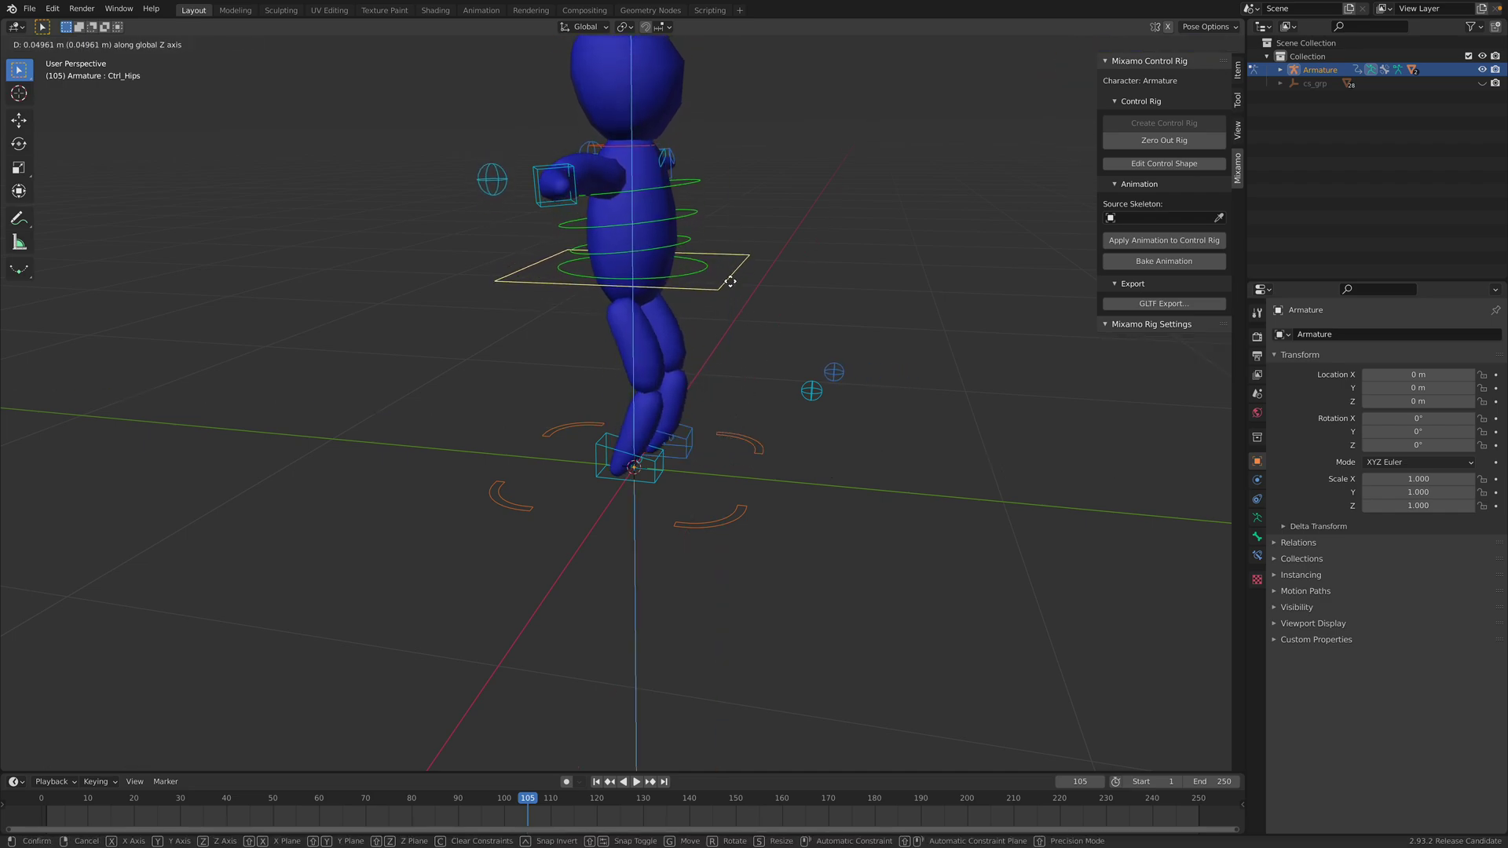
click(732, 282)
From the top view, move the left hand IK control forward and inward so the arm bends in front of the body.
middle_drag(731, 282, 814, 312)
click(810, 261)
key(KP_7)
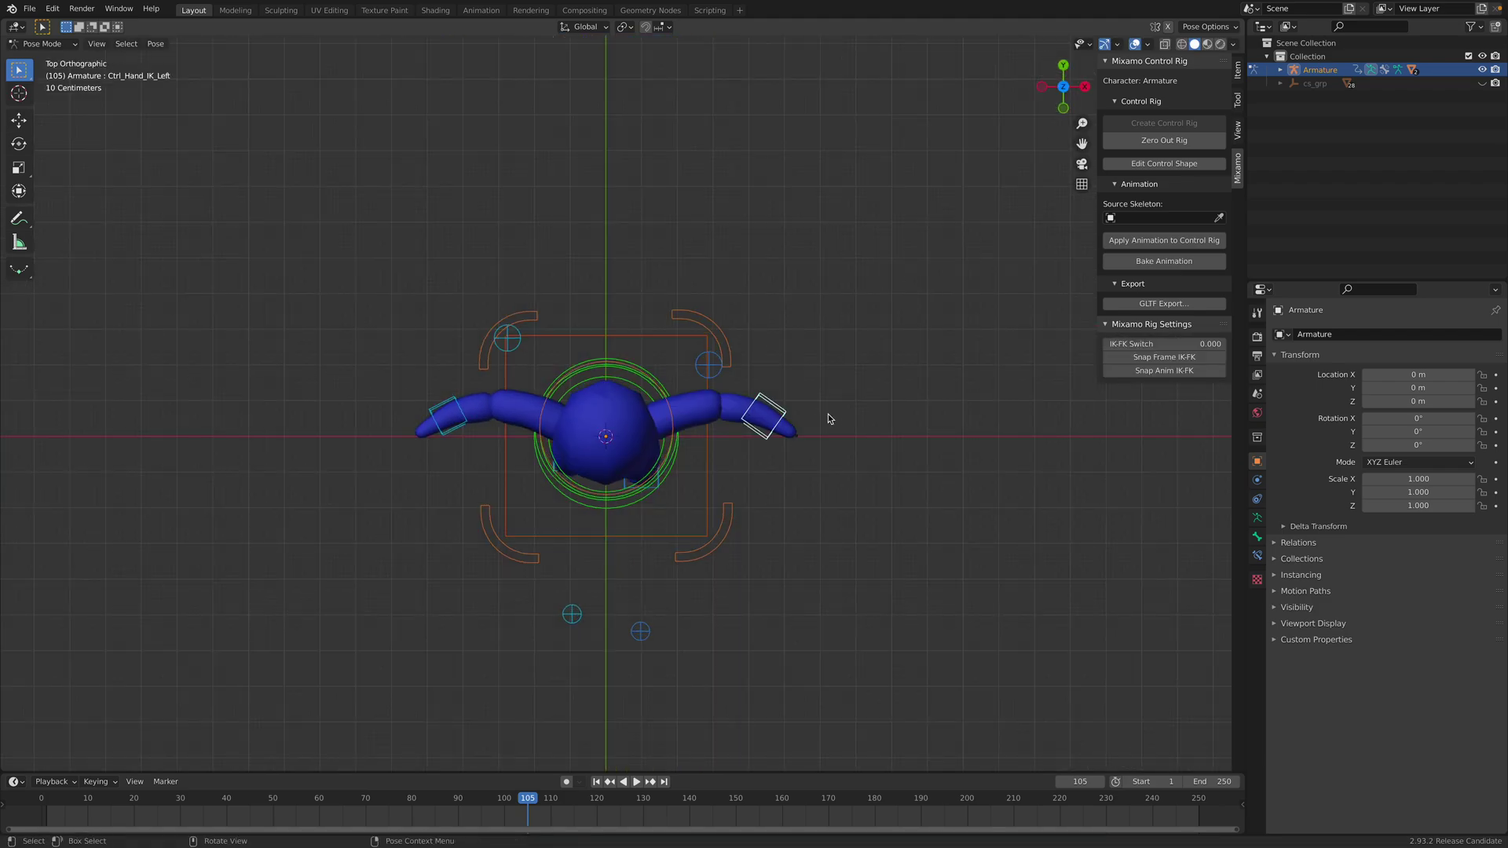
key(g)
click(775, 460)
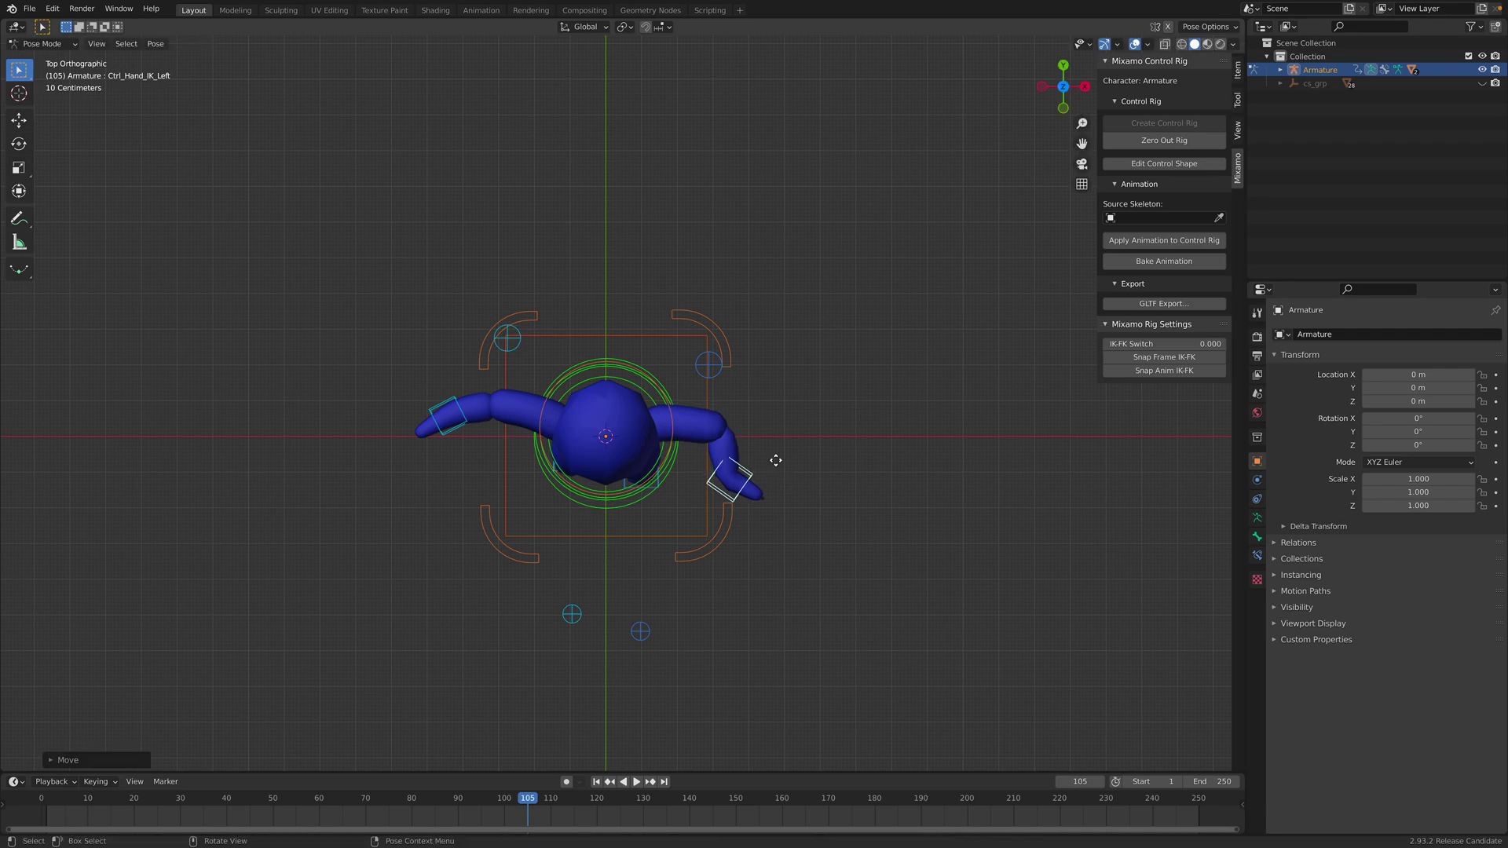
key(g)
click(799, 450)
key(g)
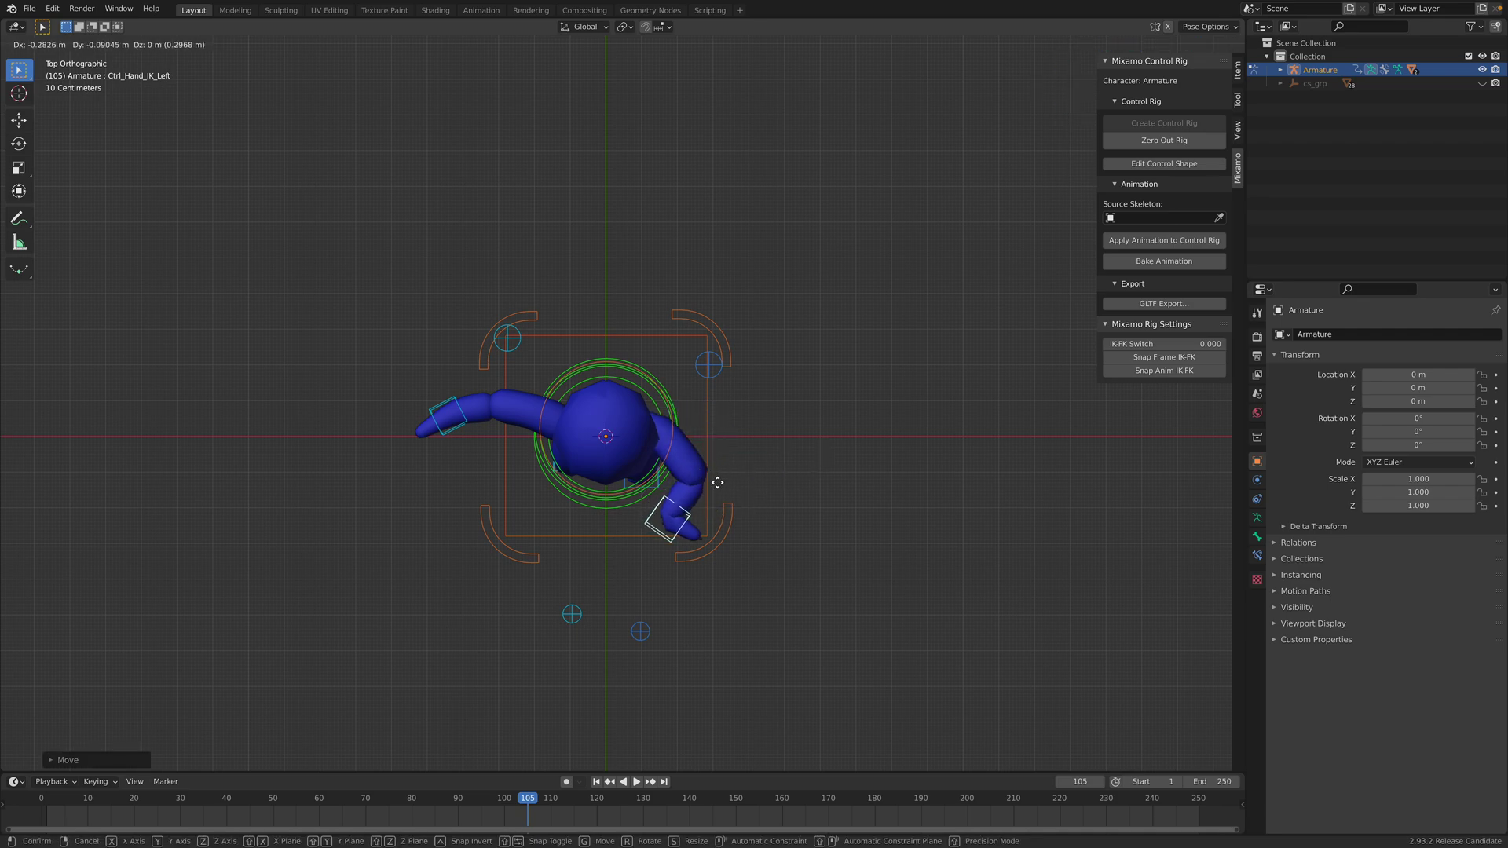
click(717, 482)
Rotate the left hand IK control toward the body and move the hand down near the hip.
middle_drag(718, 482, 640, 341)
middle_drag(738, 399, 773, 391)
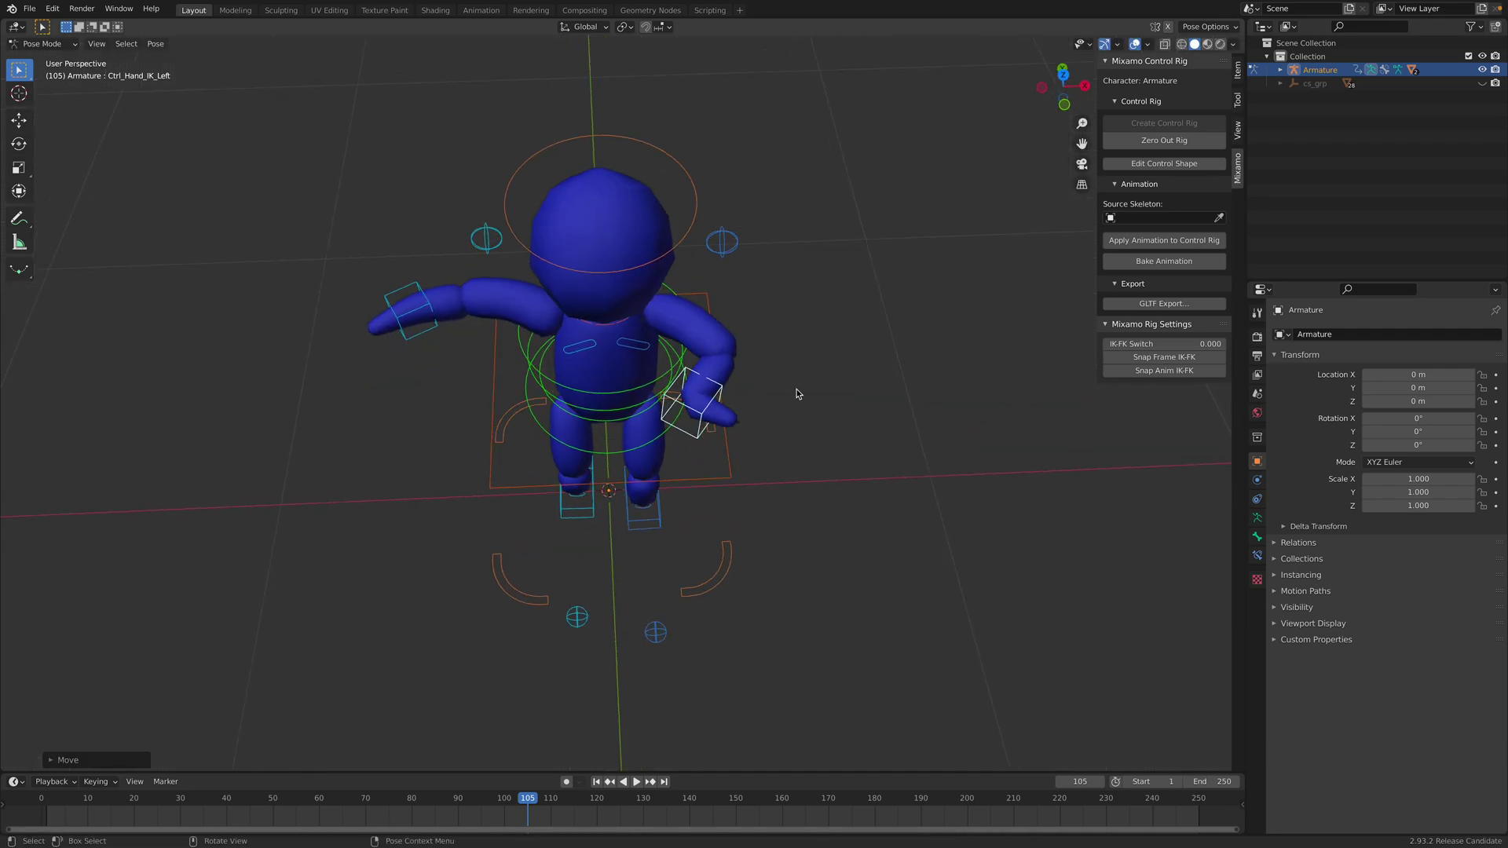
key(r)
click(721, 468)
key(r)
key(r)
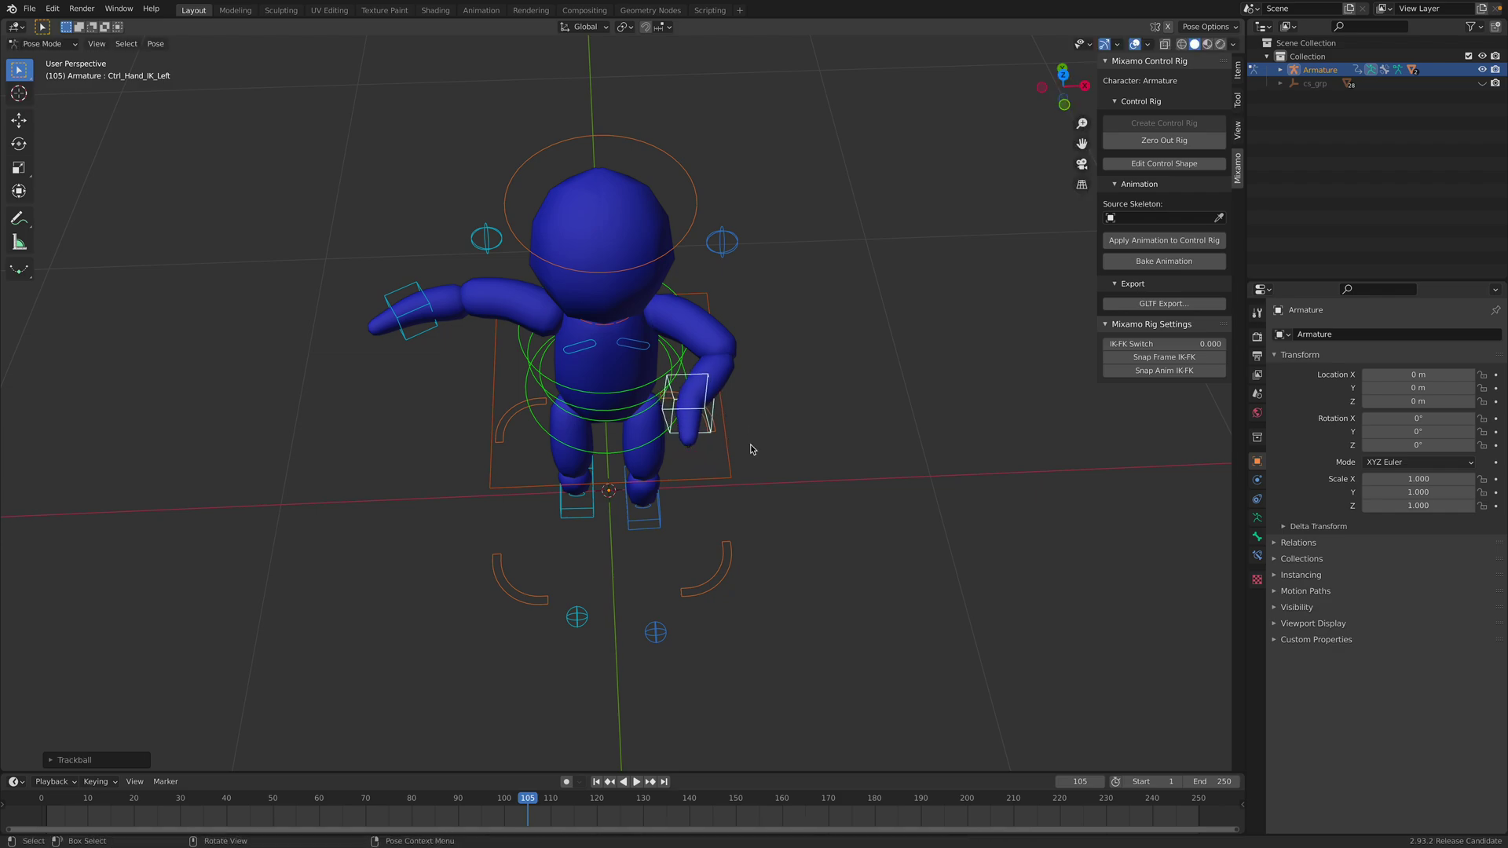
click(710, 451)
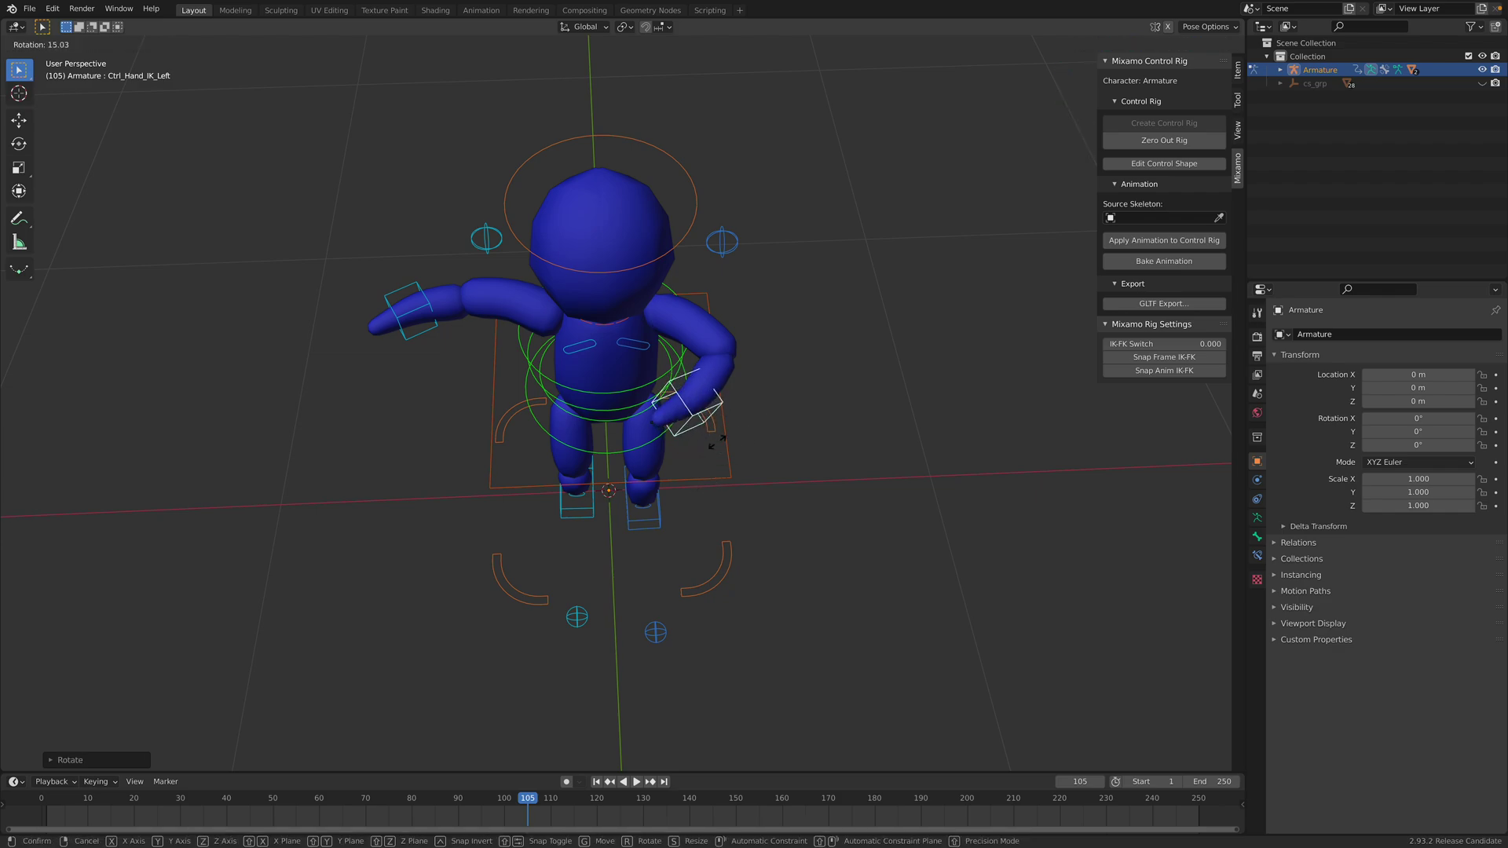
key(g)
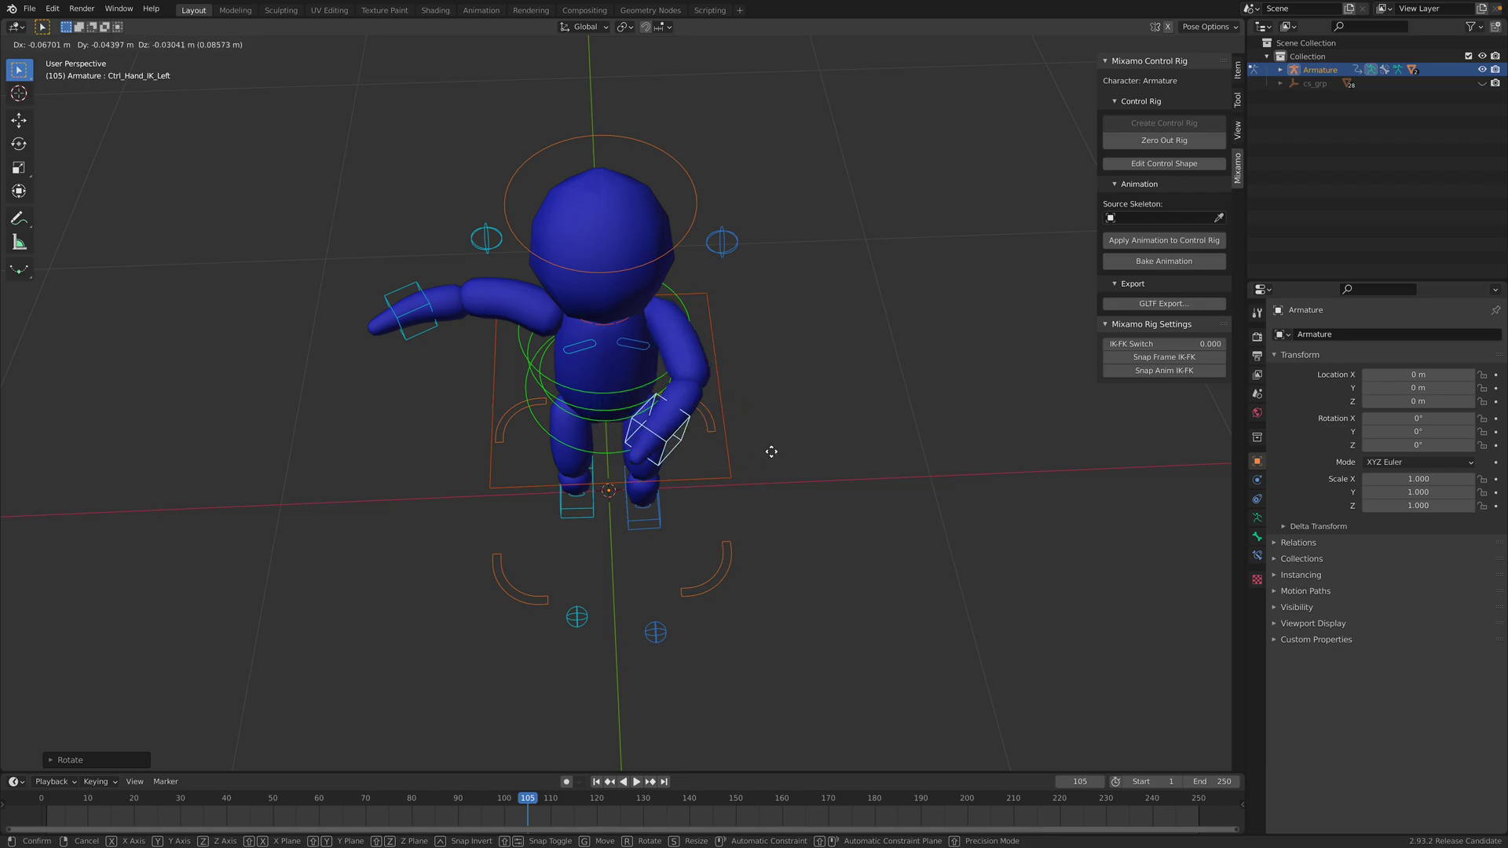
click(714, 459)
Set the IK-FK Switch to 1.000 for both the left and right arms.
drag(1107, 344, 1226, 343)
click(423, 290)
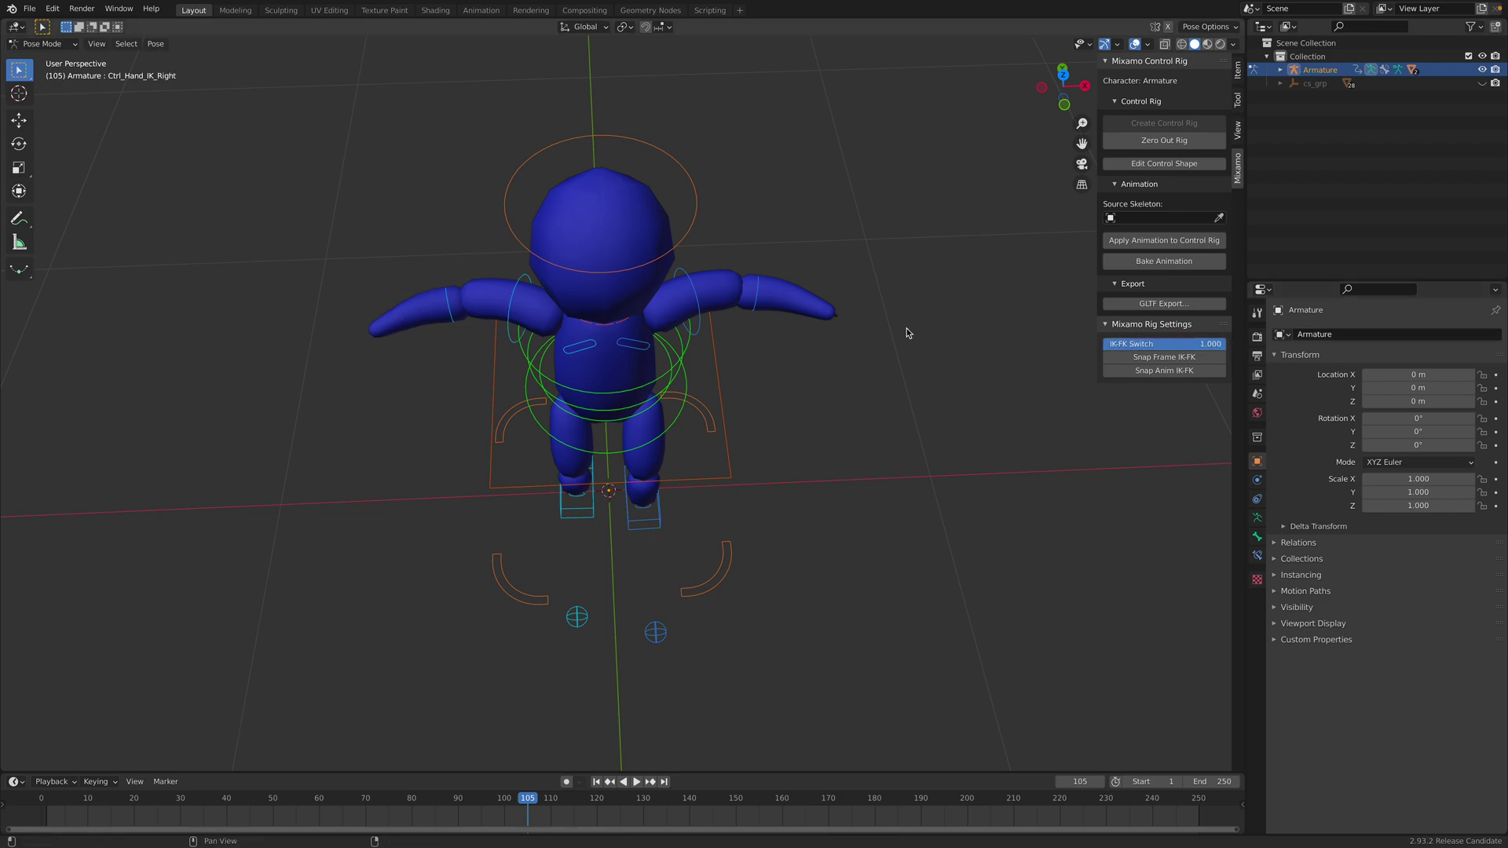
Rotate the left forearm FK control to bend the elbow inward toward the body.
click(758, 279)
middle_drag(755, 303, 711, 263)
key(r)
key(r)
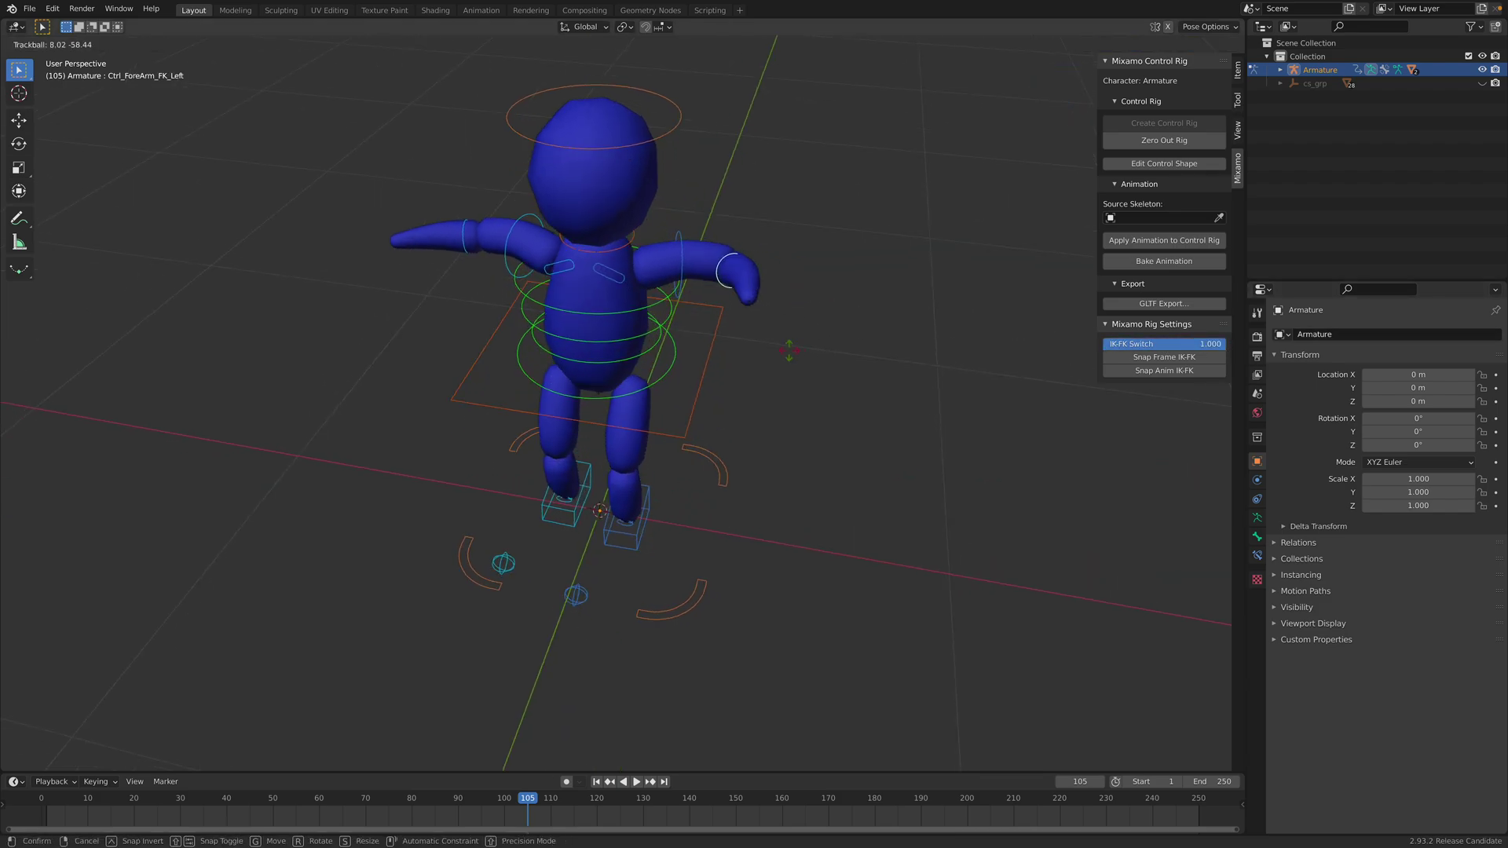
click(782, 338)
key(r)
click(807, 343)
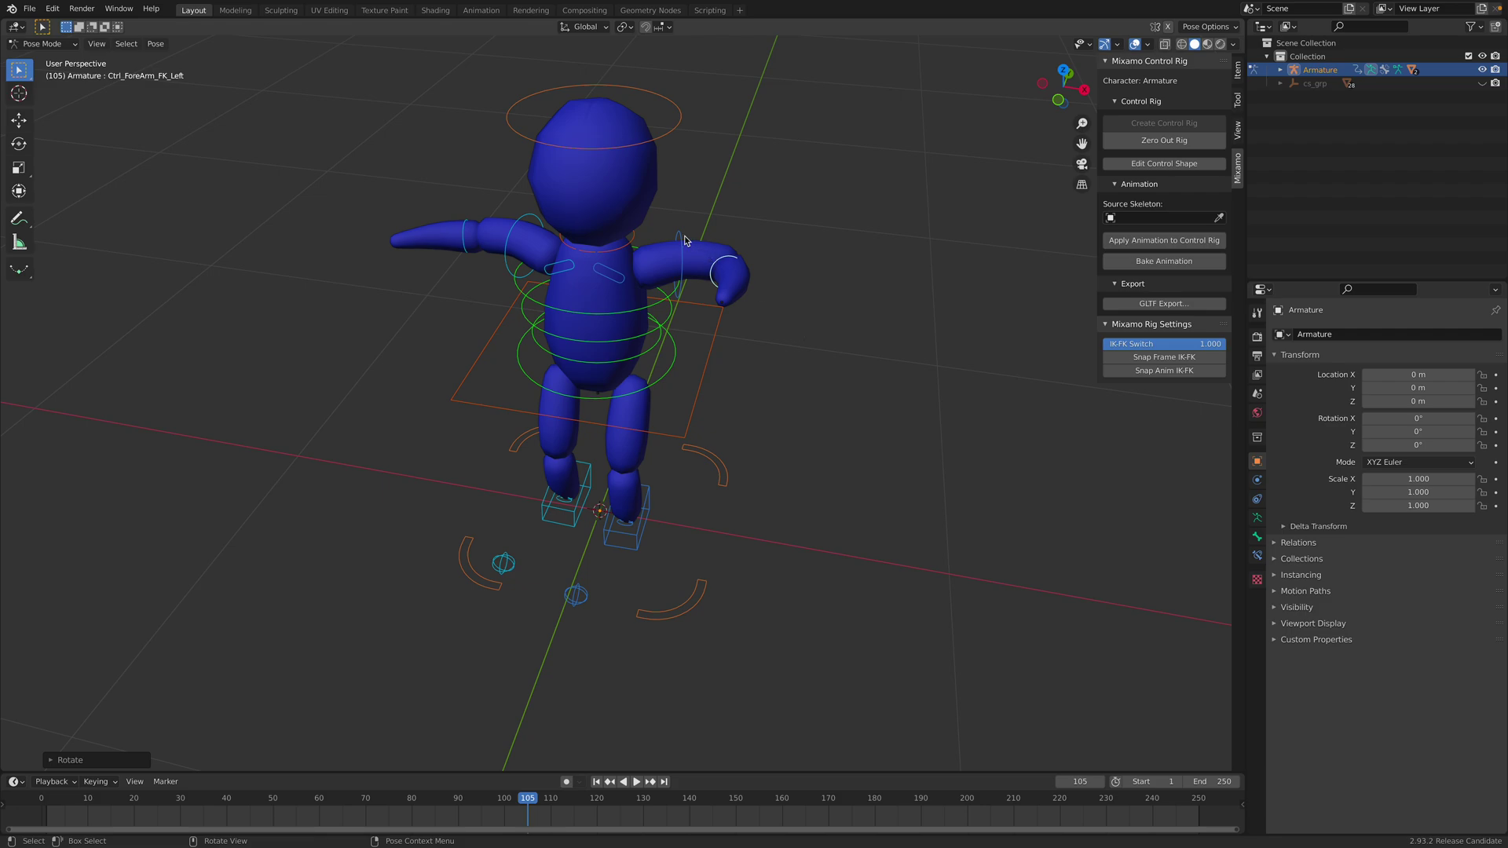
Rotate the left upper arm FK control downward until the hand rests near the hip.
click(684, 238)
key(r)
click(682, 328)
key(r)
key(r)
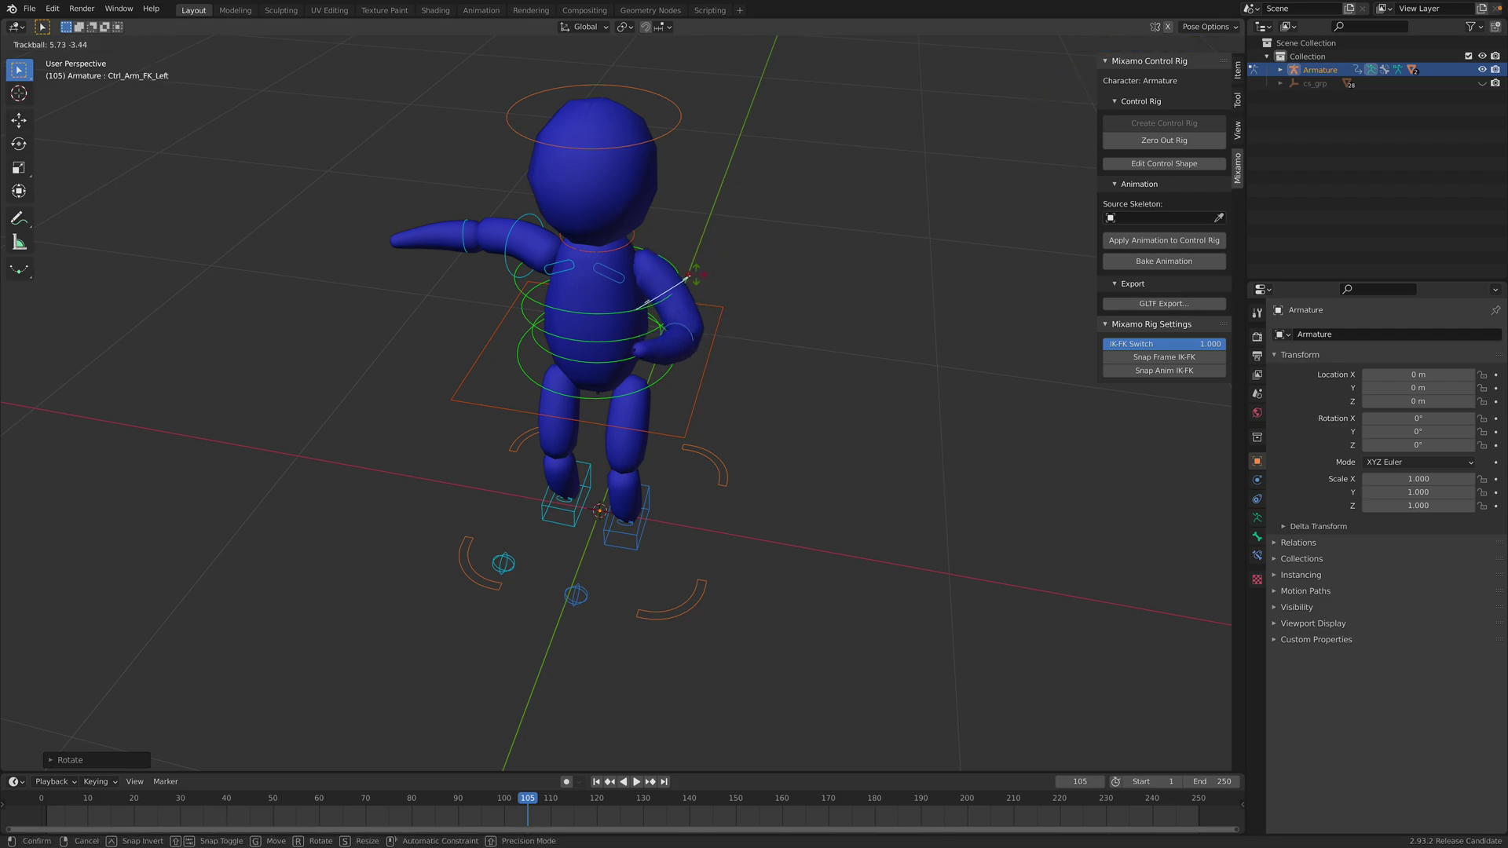
click(690, 284)
Lower the right upper arm with its FK control and bend the right forearm inward toward the hip.
click(525, 222)
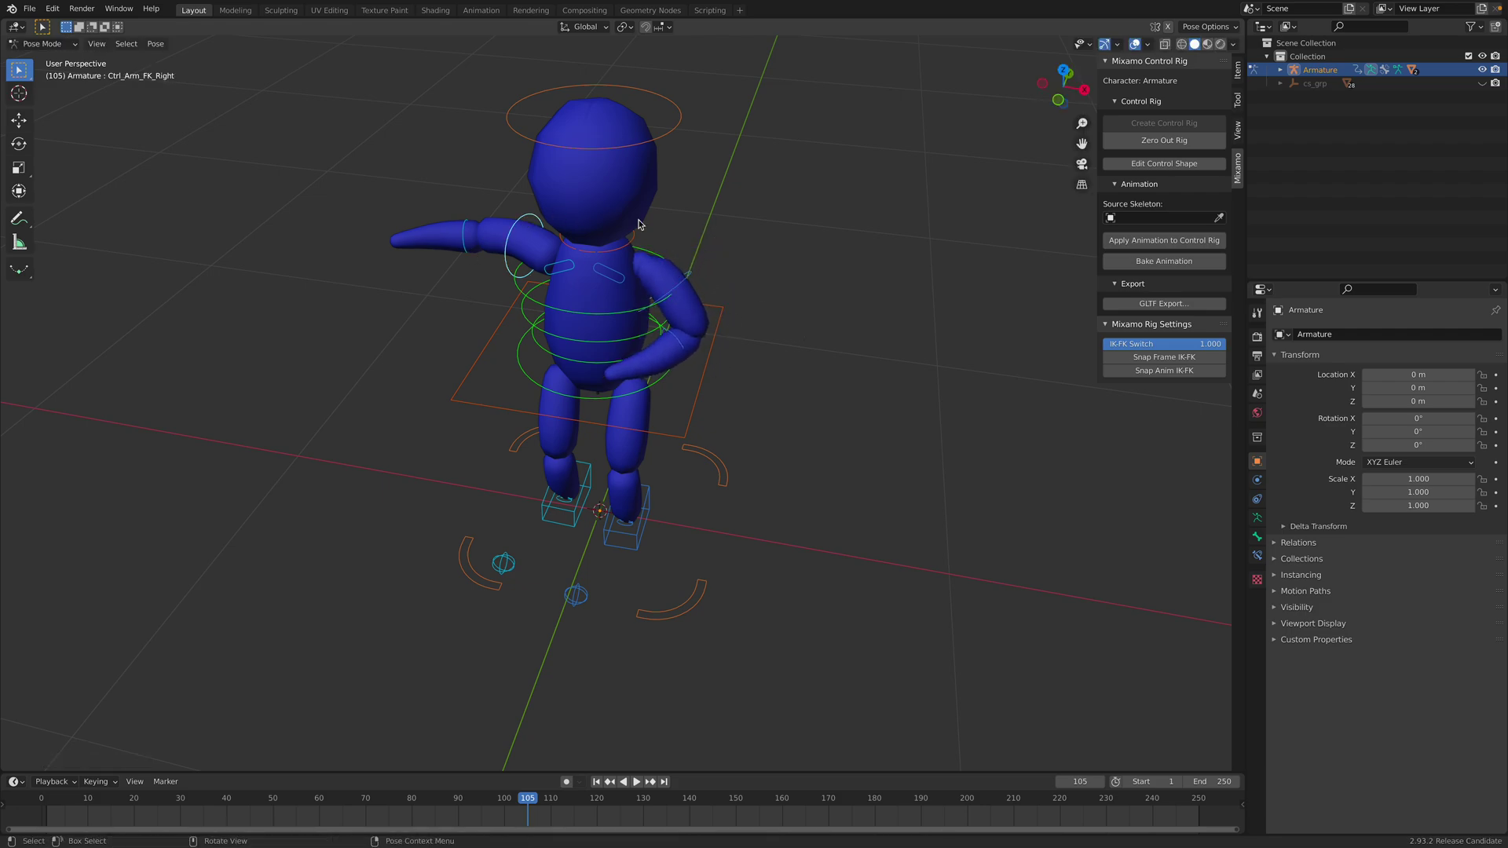
key(r)
click(488, 270)
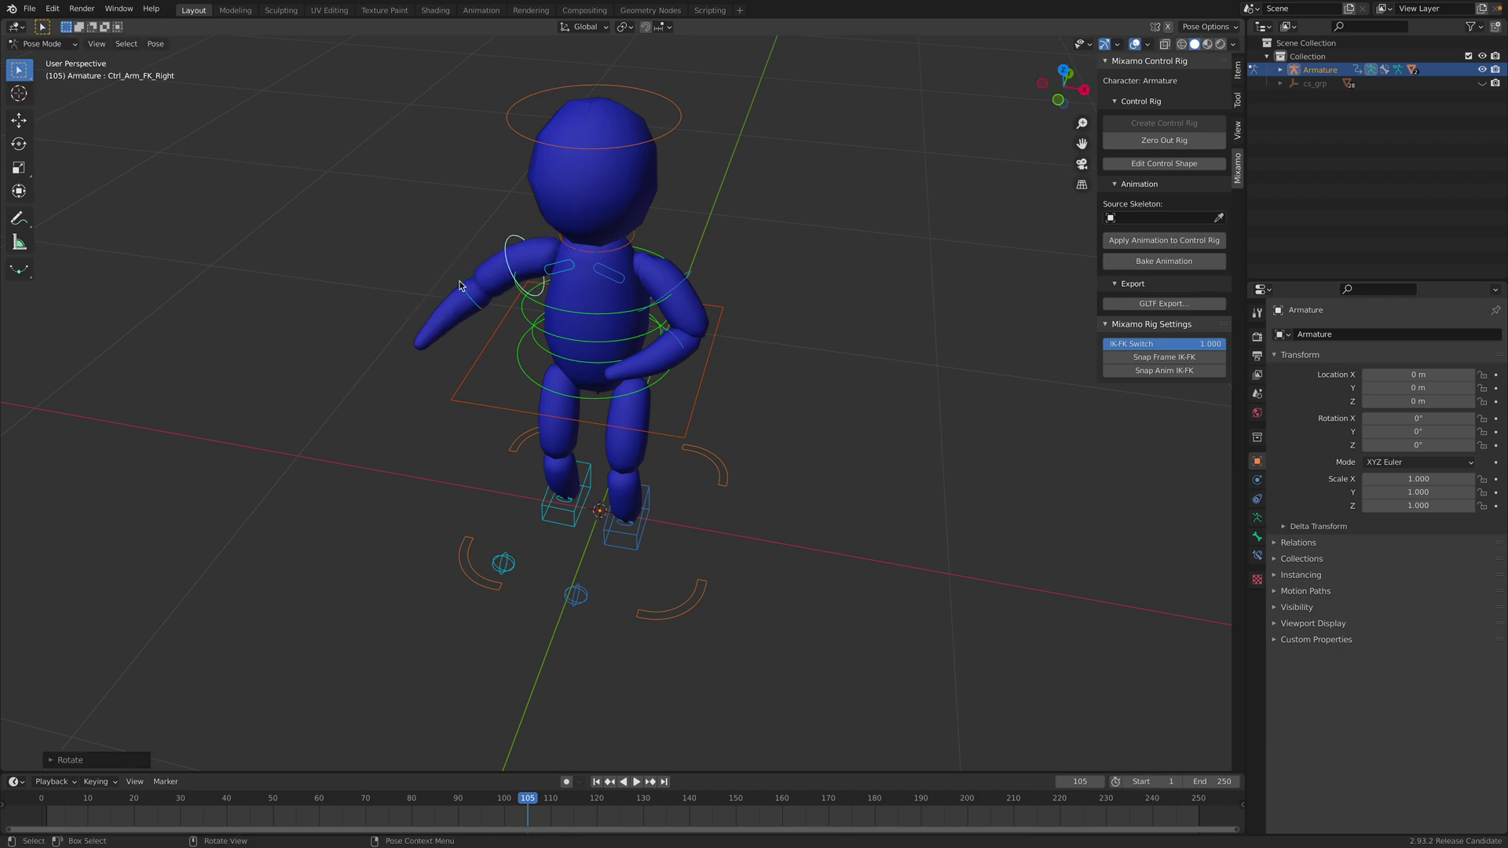
click(469, 296)
middle_drag(472, 297, 637, 357)
key(r)
click(614, 268)
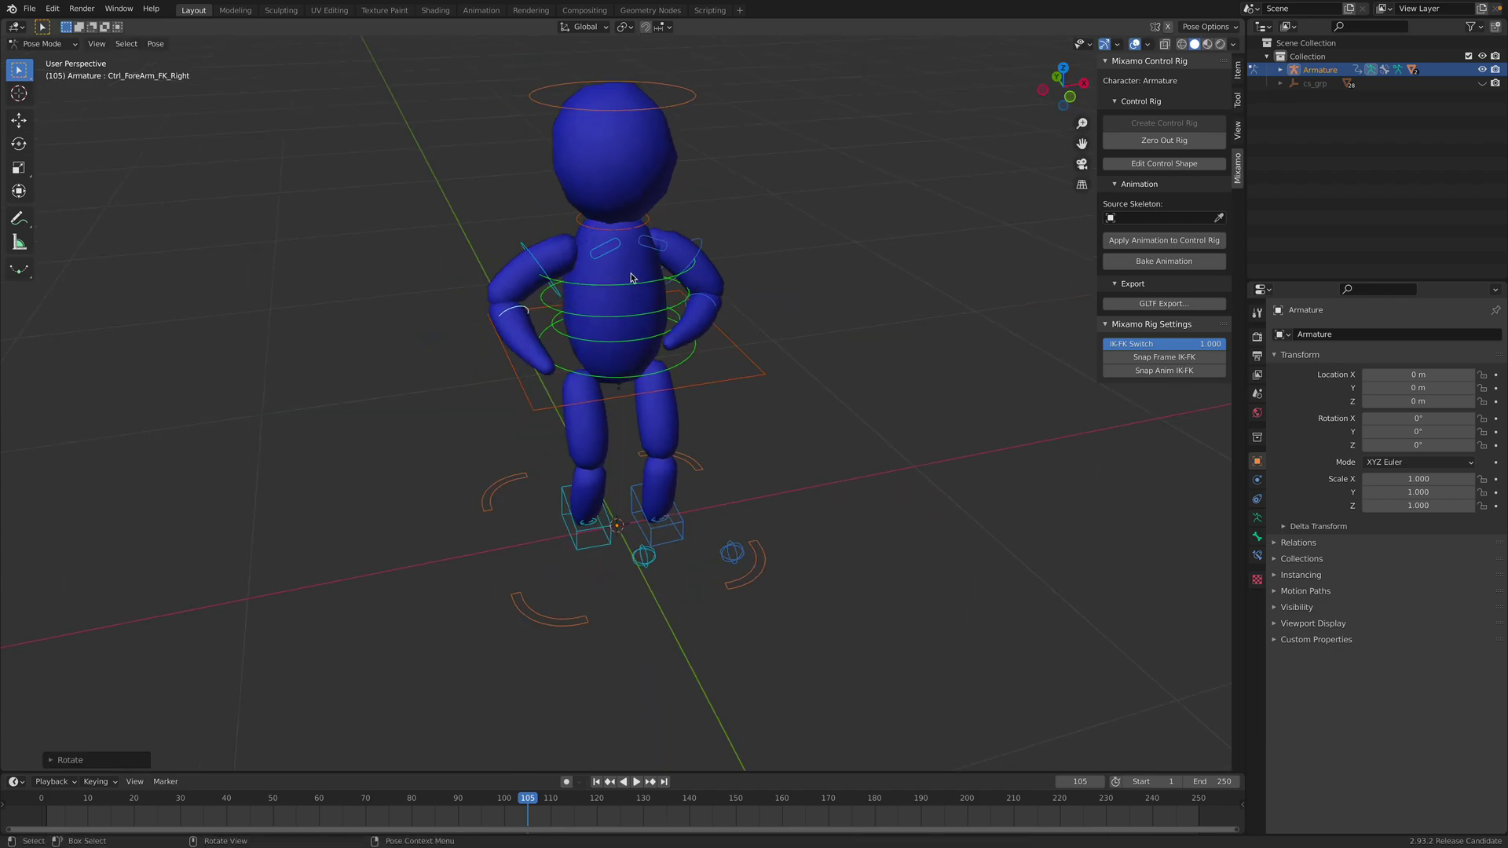
Rotate the right upper arm FK control freely with trackball rotation so the forearm swings outward, away from the hip.
click(540, 248)
key(r)
key(r)
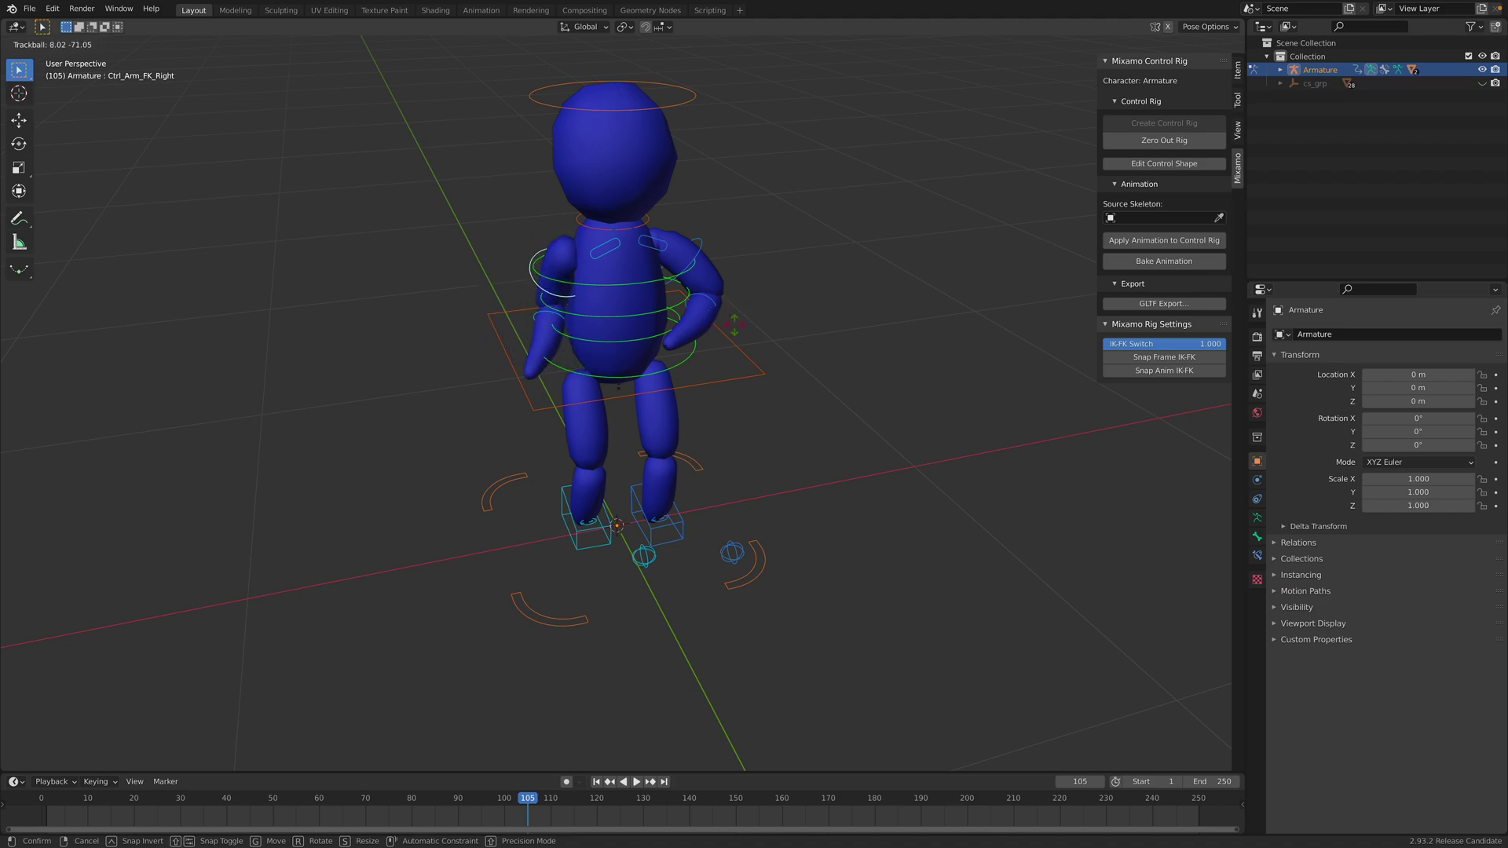
click(727, 148)
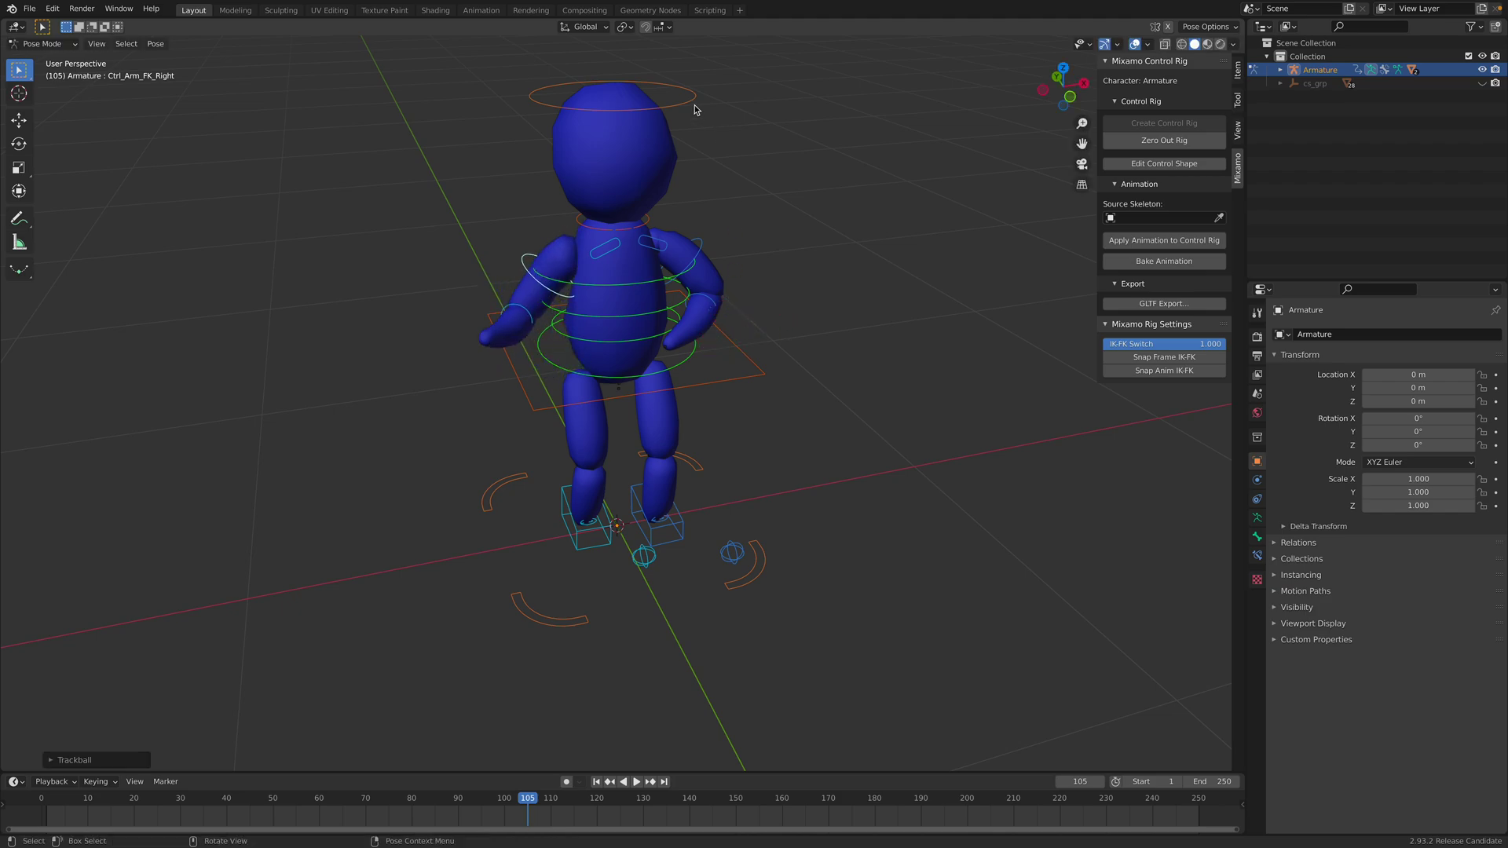
Tilt the head sideways with its control, using trackball rotation from the front and from the side.
click(693, 105)
middle_drag(694, 104, 700, 213)
key(r)
key(r)
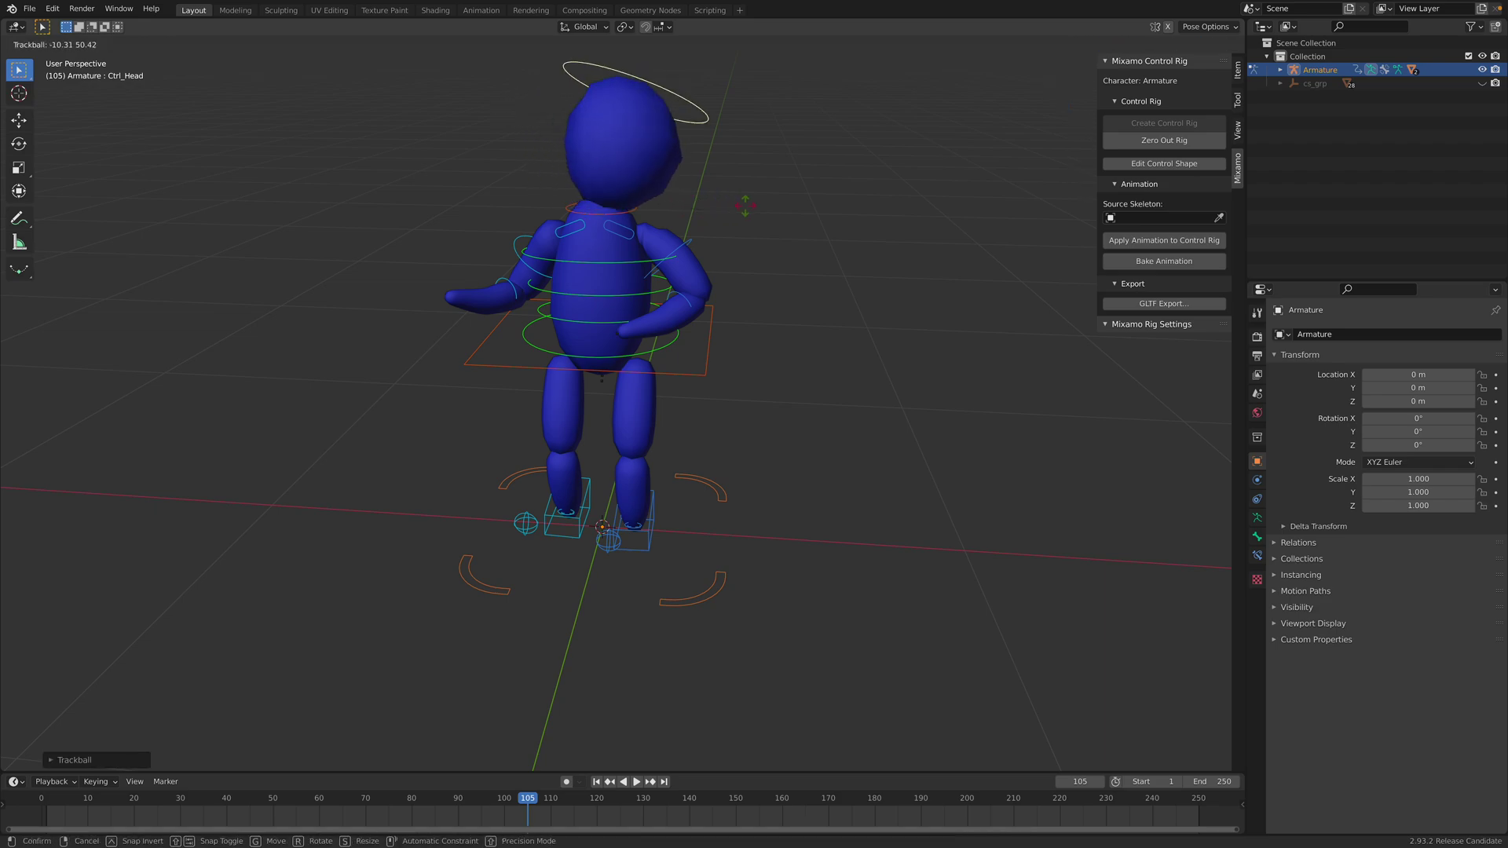
click(733, 290)
middle_drag(734, 290, 612, 303)
key(r)
key(r)
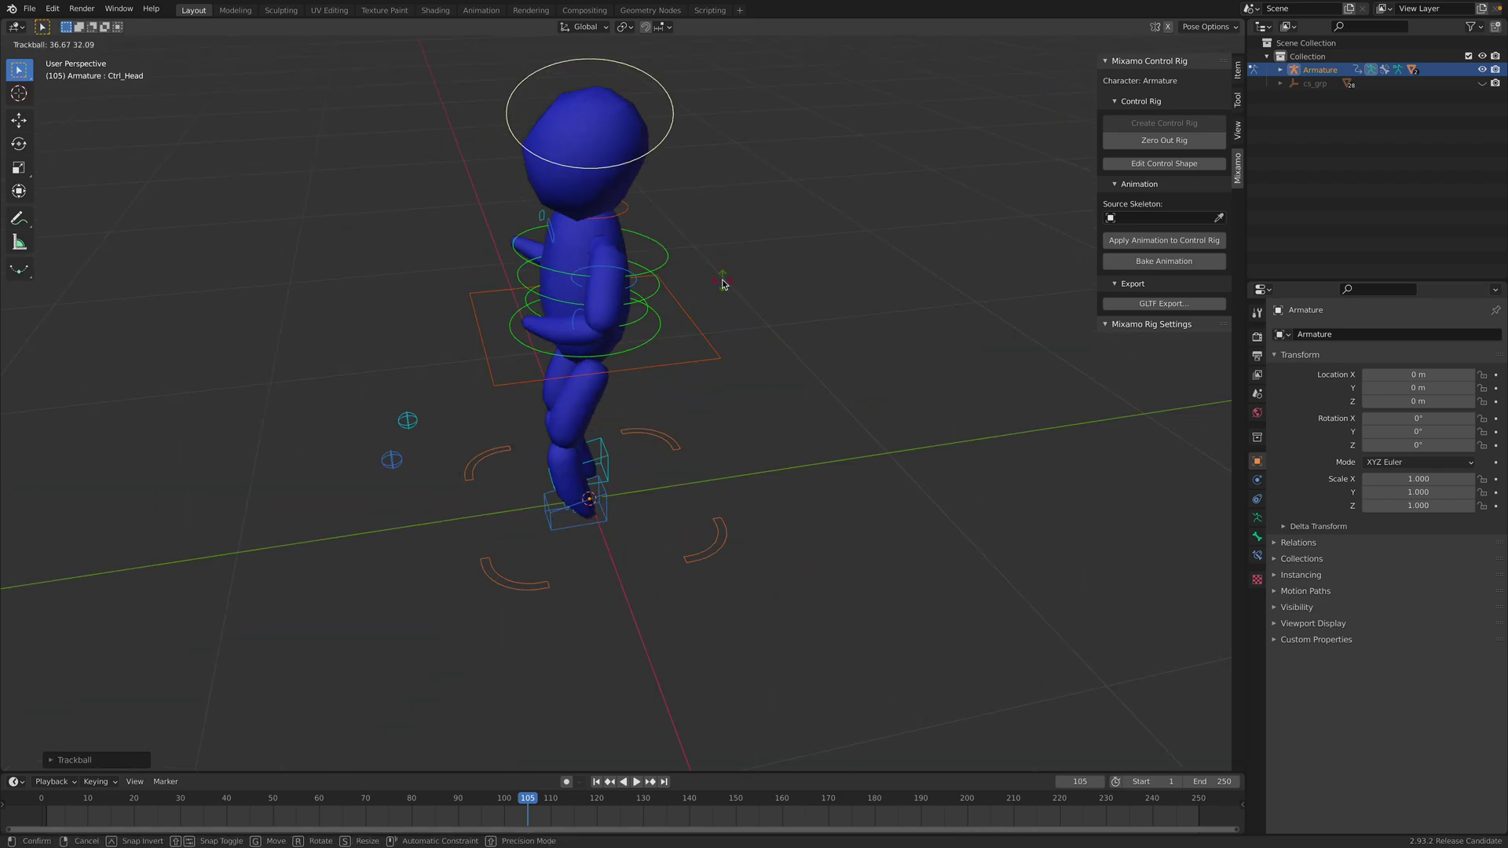
click(723, 283)
middle_drag(507, 318, 627, 324)
Switch to the browser to examine the Tokyo 2020 sport pictograms, and return to Blender.
click(29, 8)
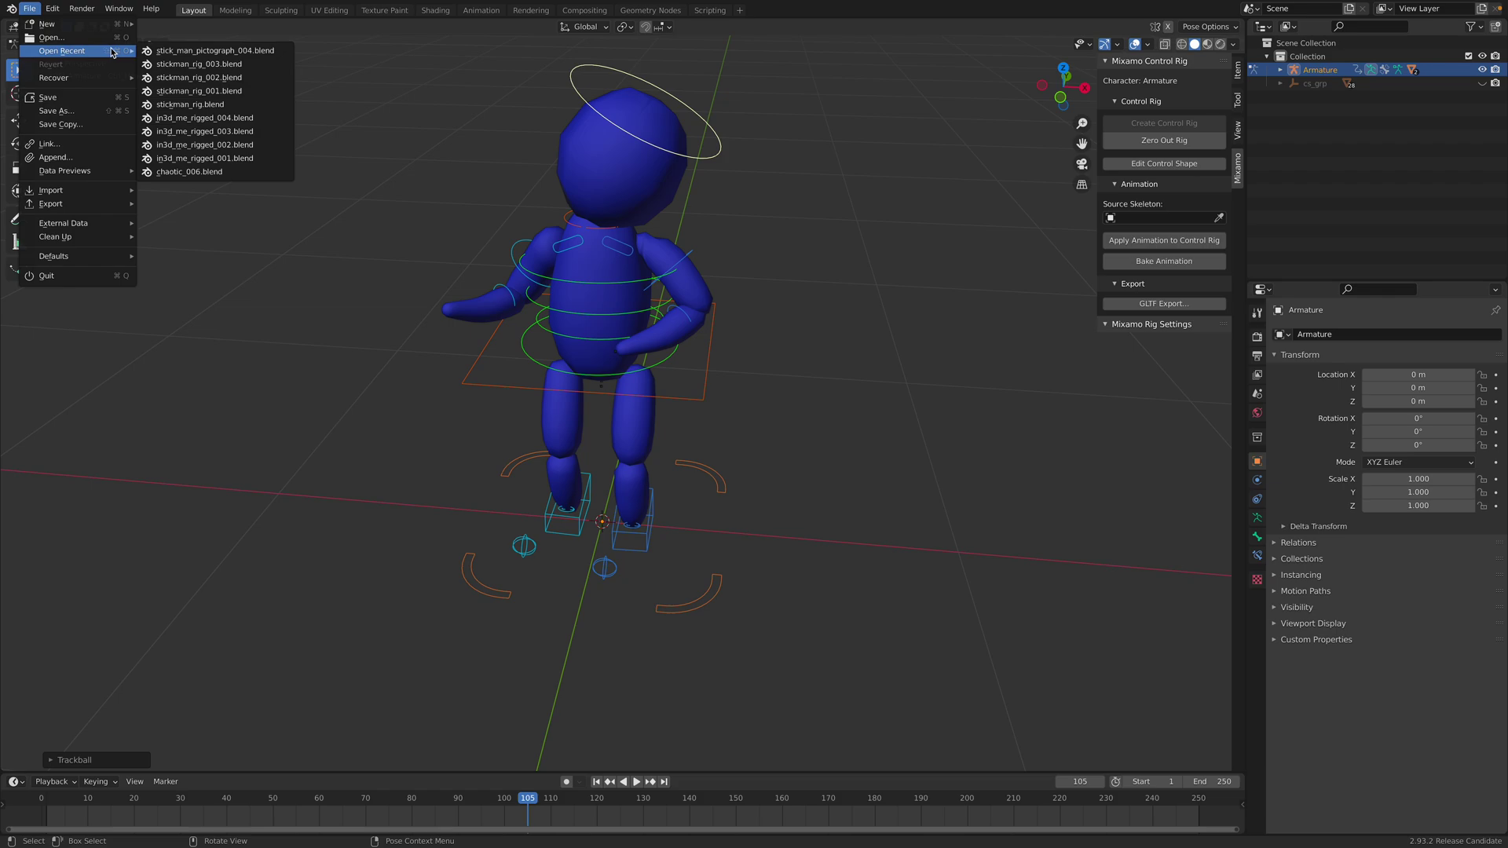
key(ctrl+Right)
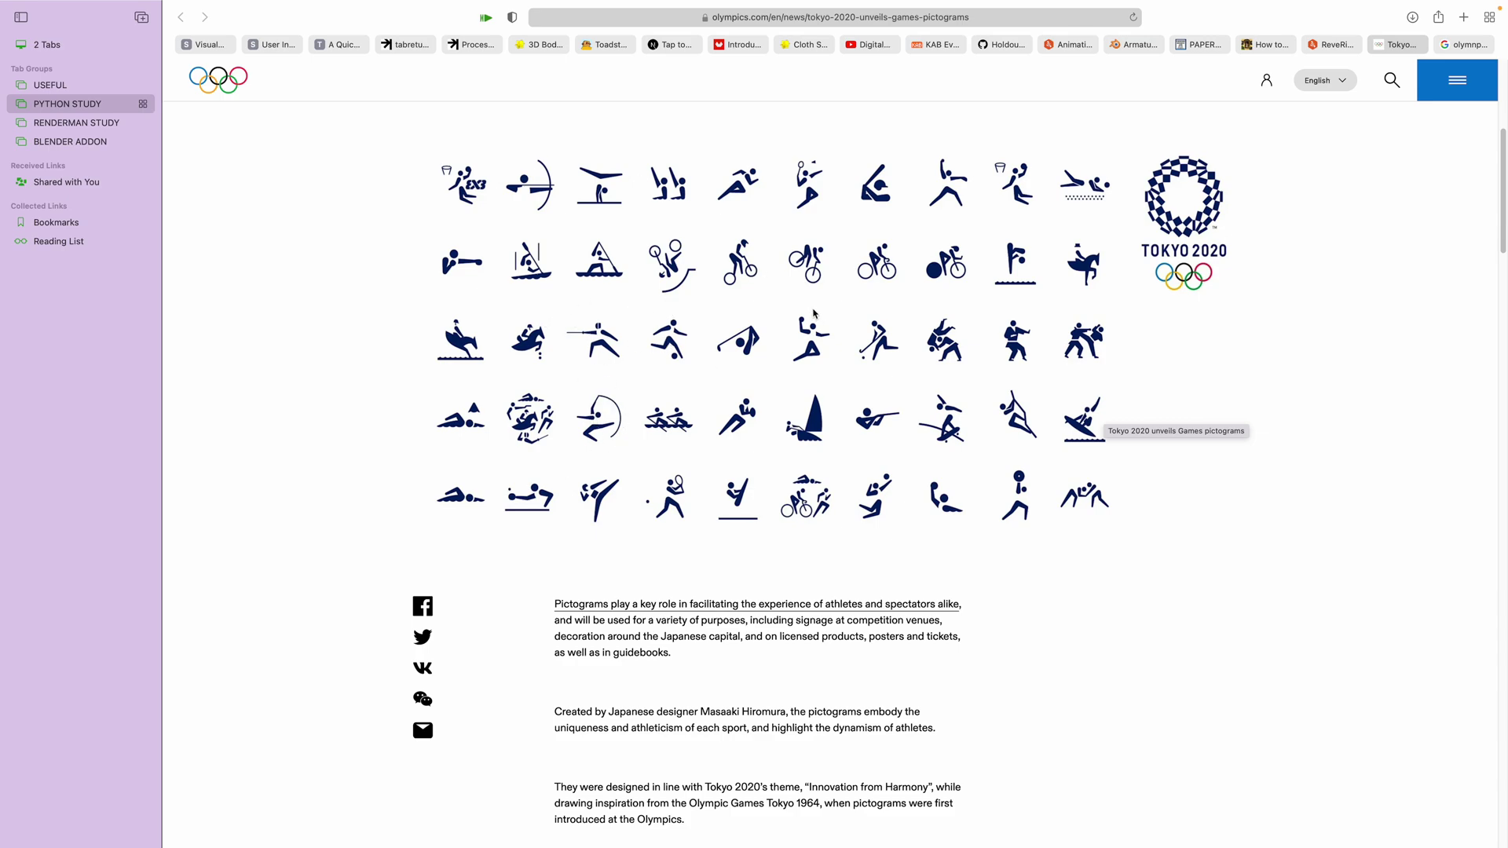
key(ctrl+Left)
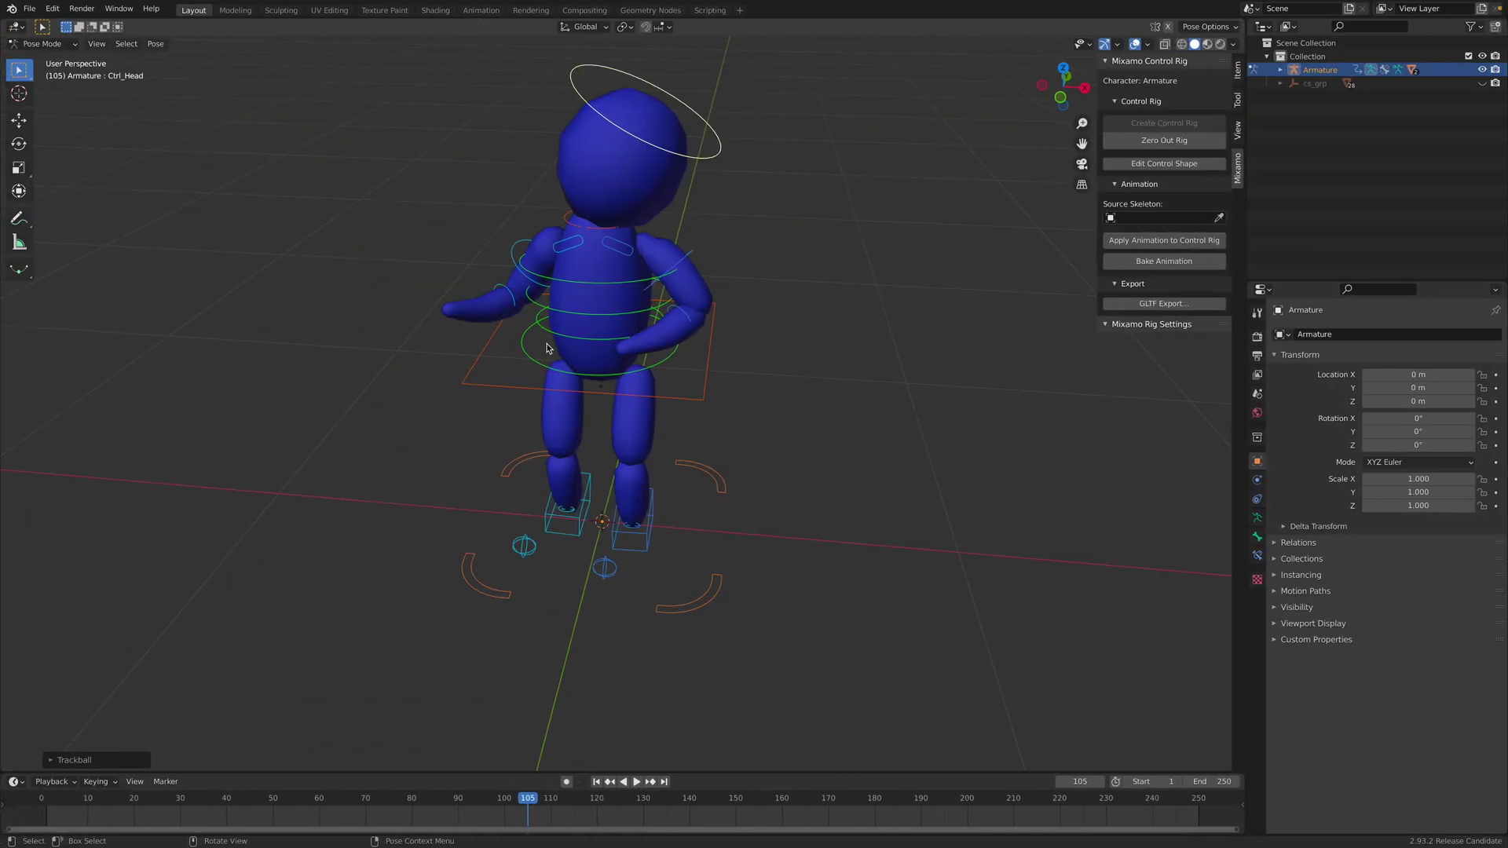
Open the recent file stickman_rig_003.blend without saving the current scene.
click(29, 8)
mouse_move(75, 50)
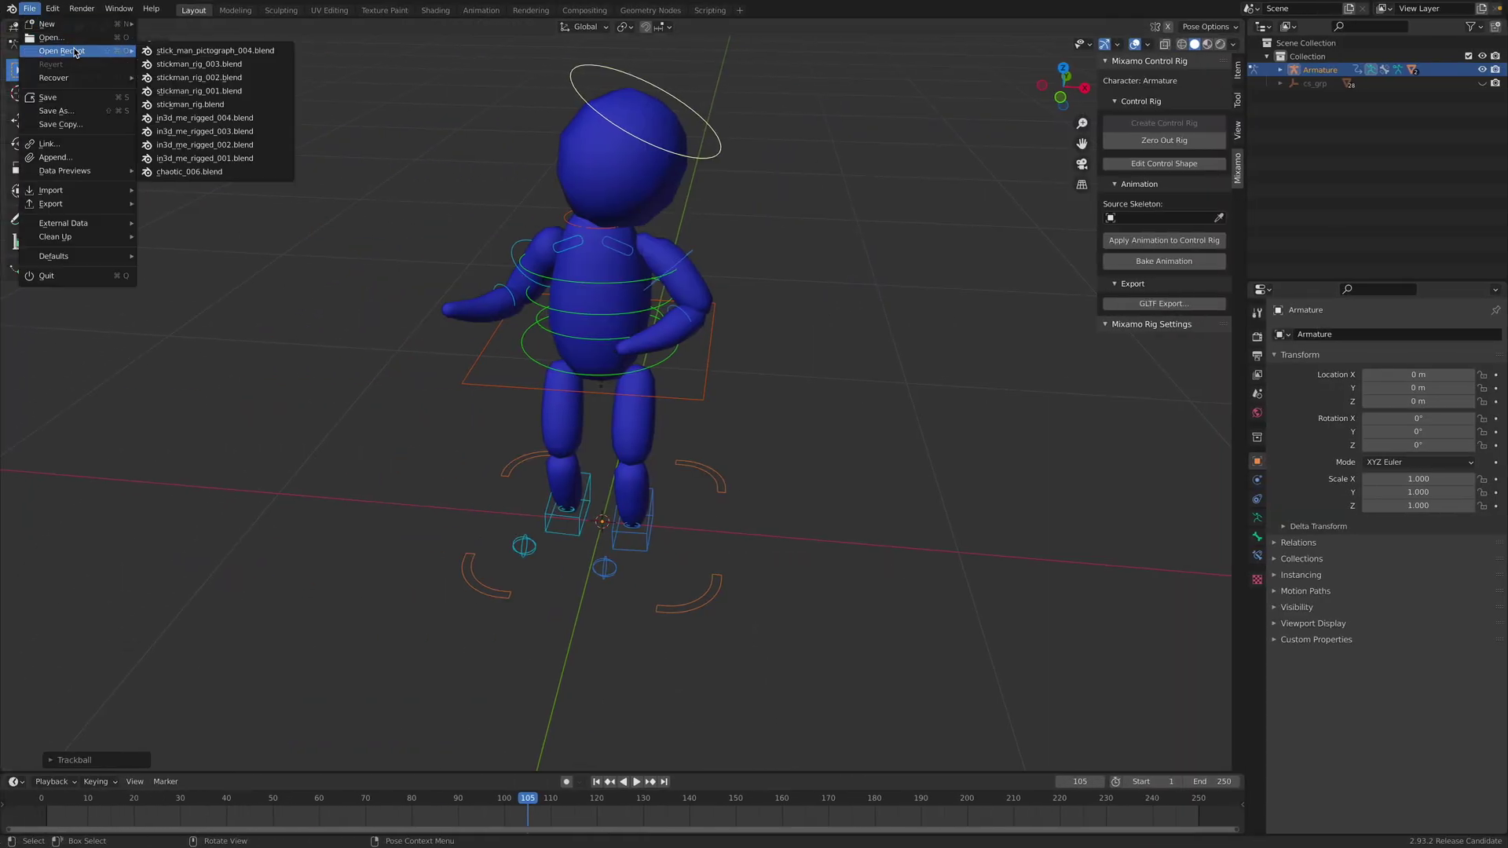
click(197, 65)
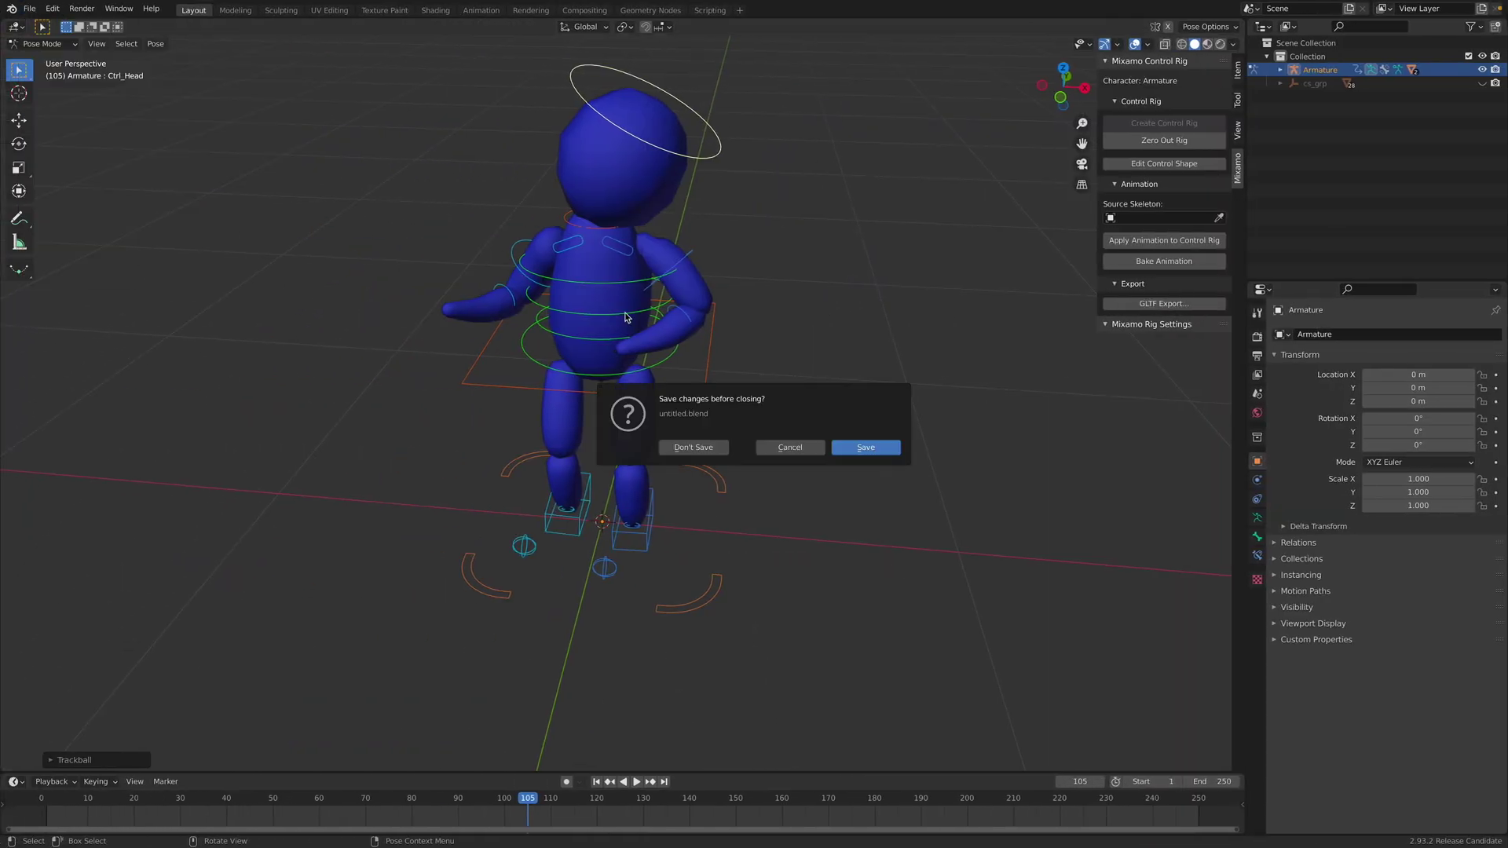
click(715, 446)
mouse_move(722, 477)
middle_down()
mouse_move(676, 479)
mouse_move(743, 474)
middle_up()
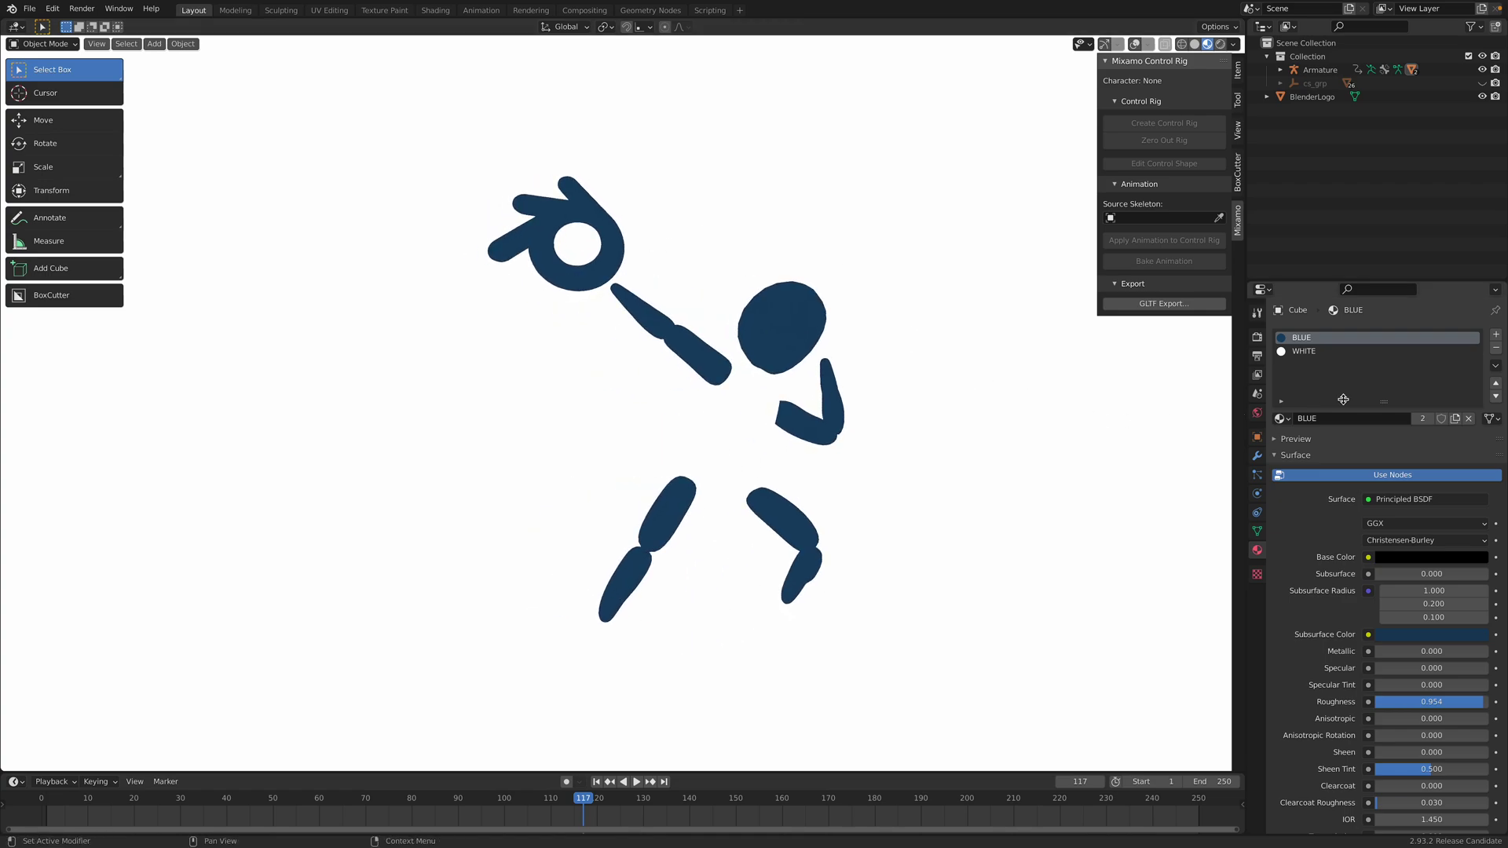
Set the world background strength to 1.
click(1258, 338)
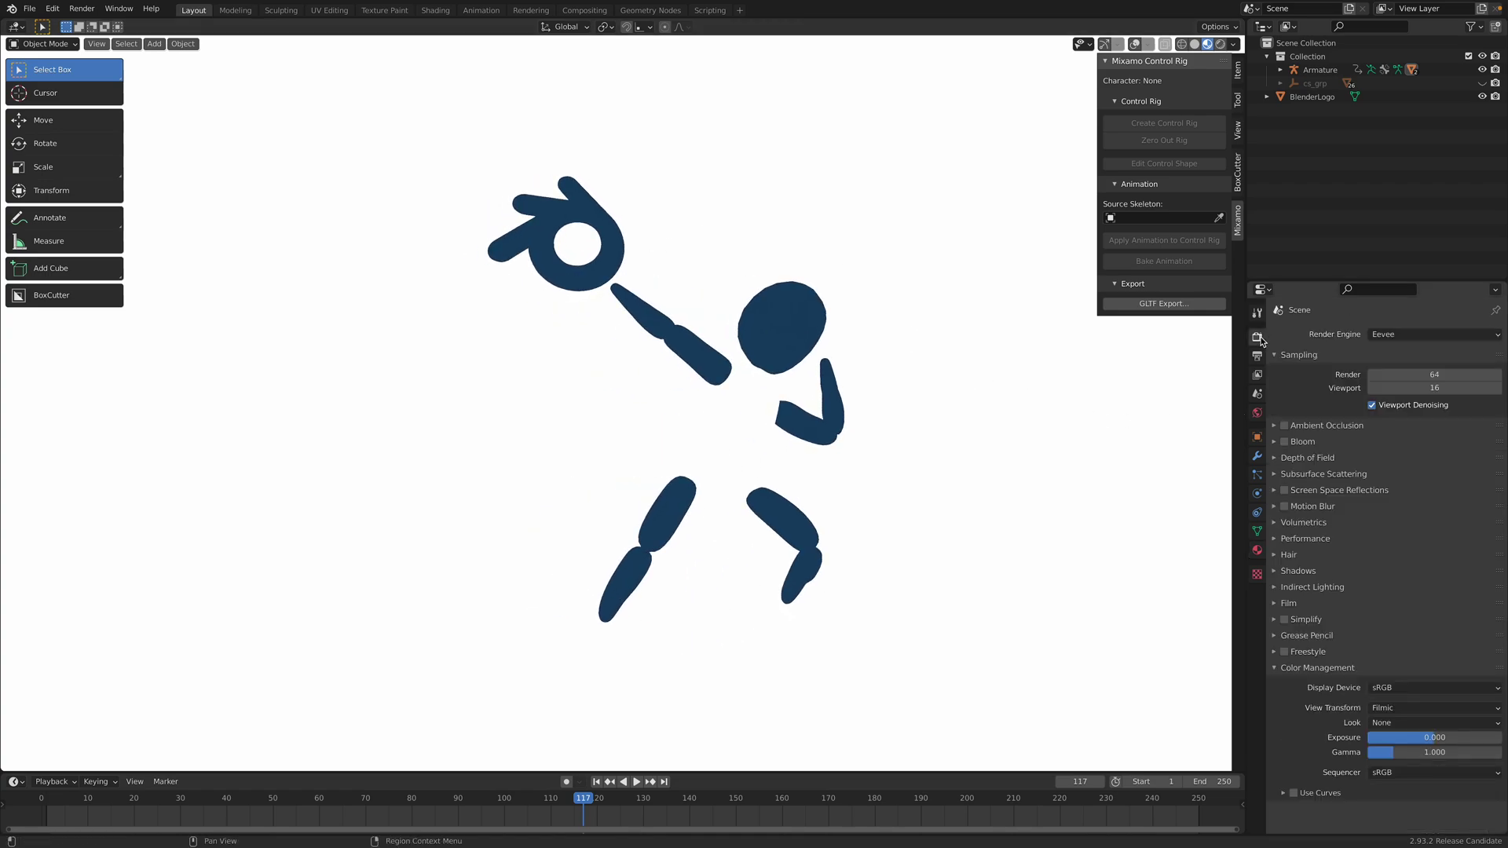
click(1258, 436)
click(1258, 414)
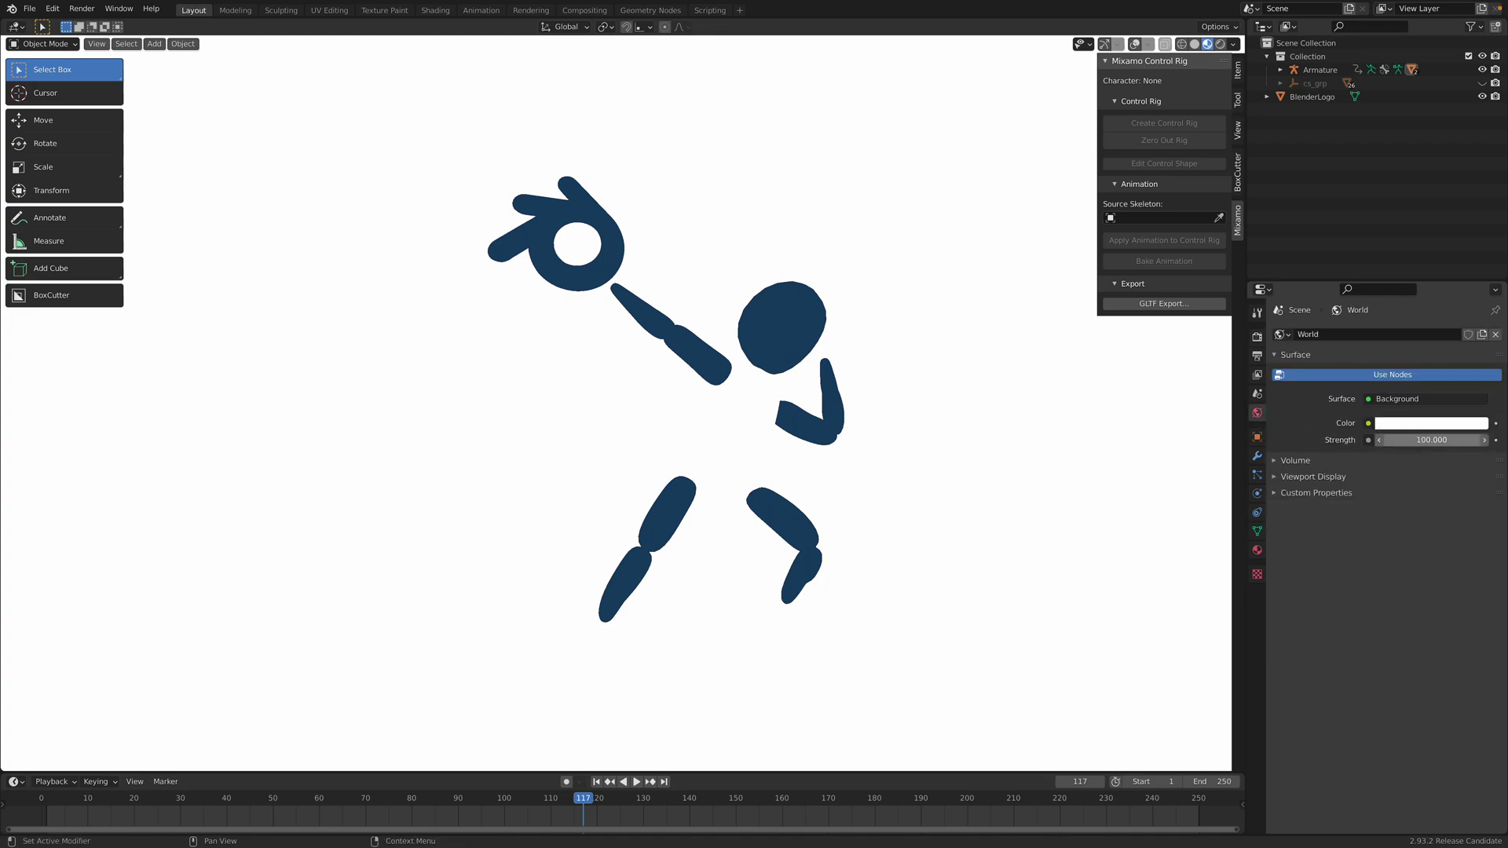
click(1427, 439)
text(1)
key(Return)
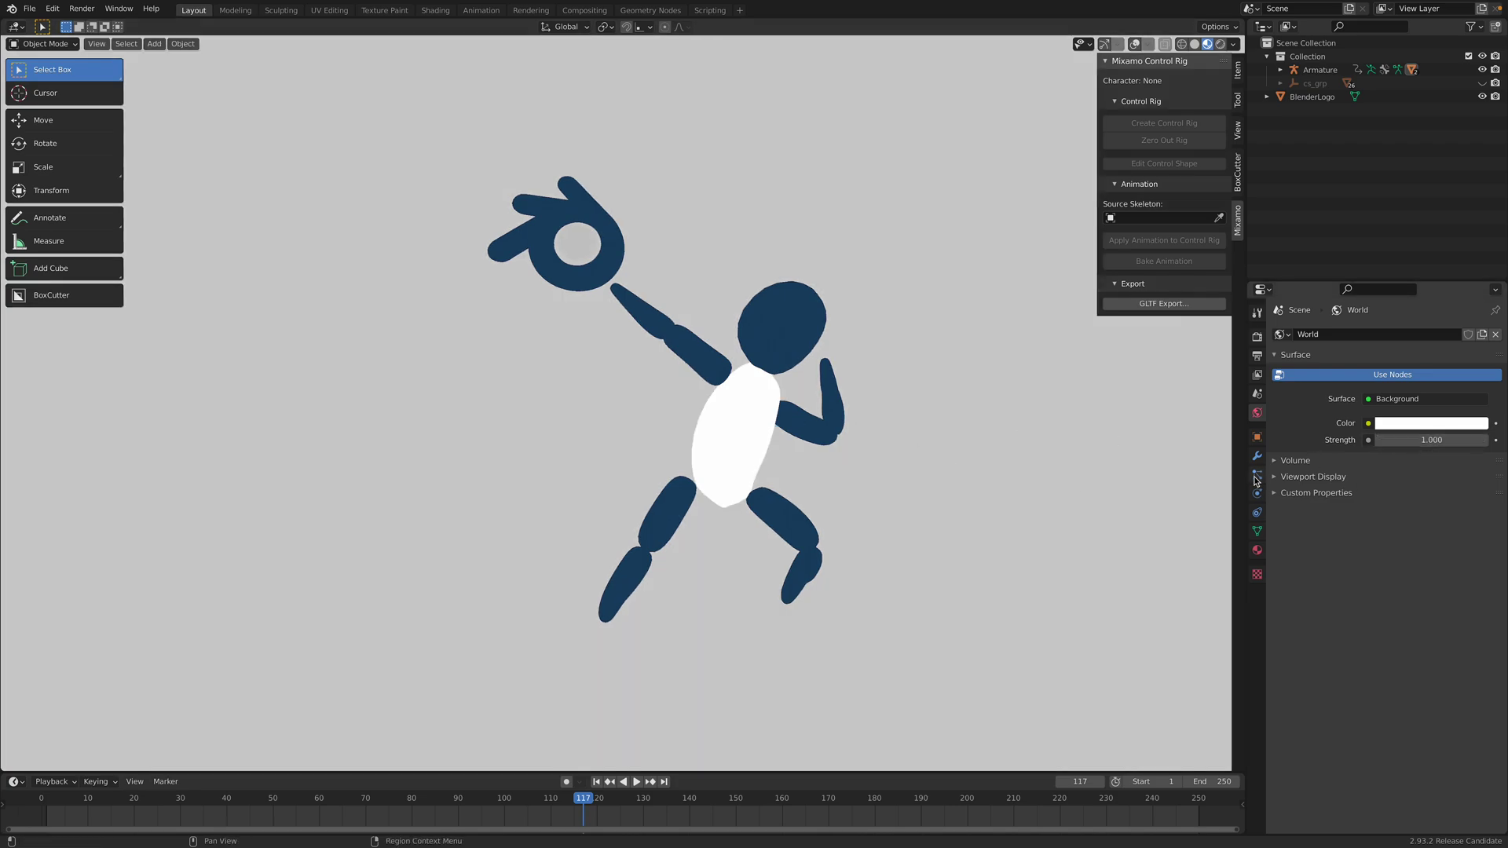
Set the Emission Strength of the figure's WHITE material to 1.
click(1257, 549)
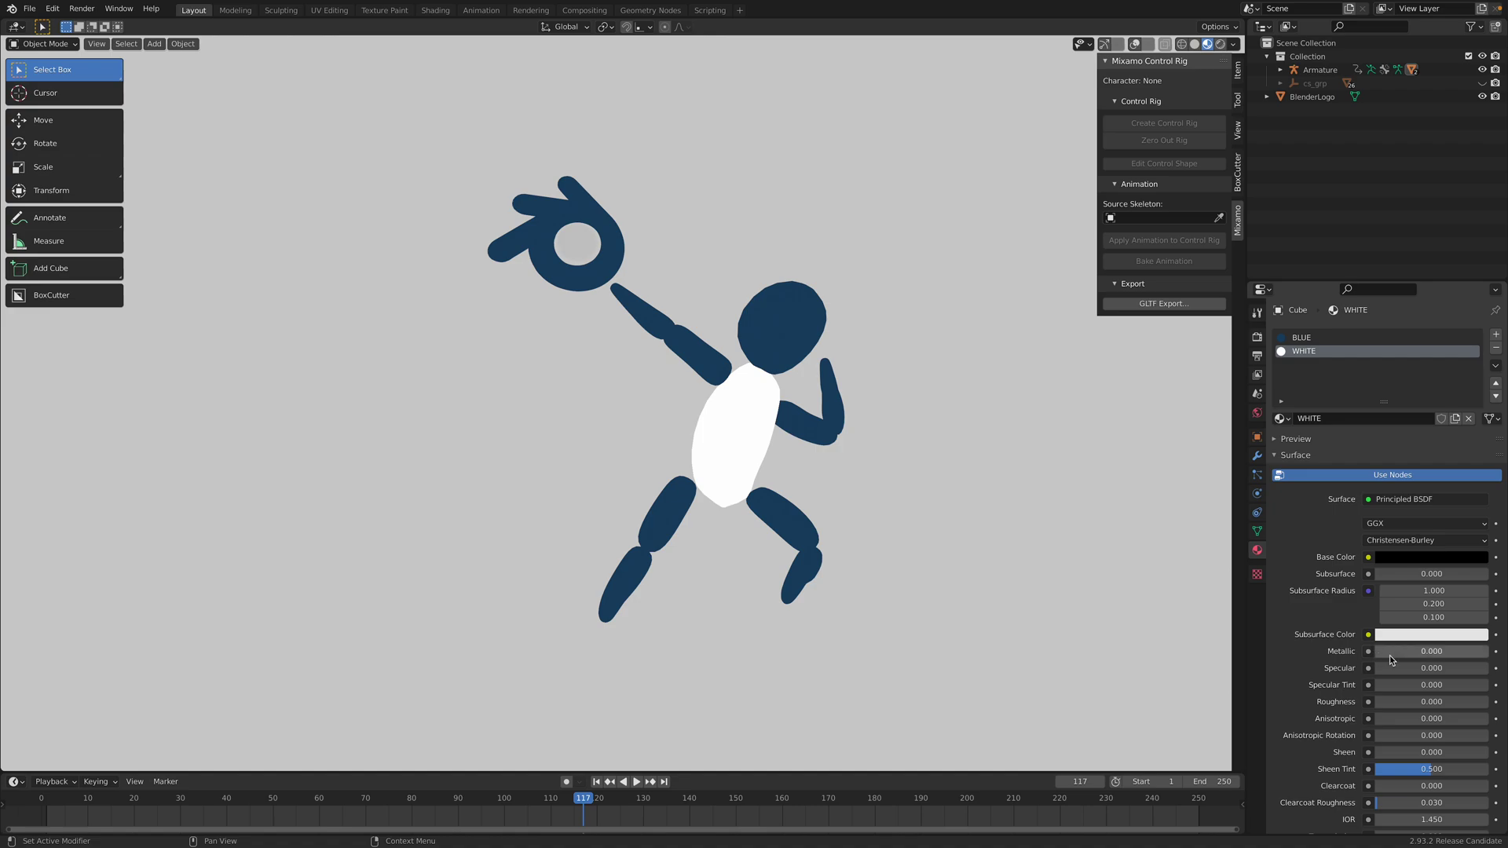
scroll(1408, 716, down, 8)
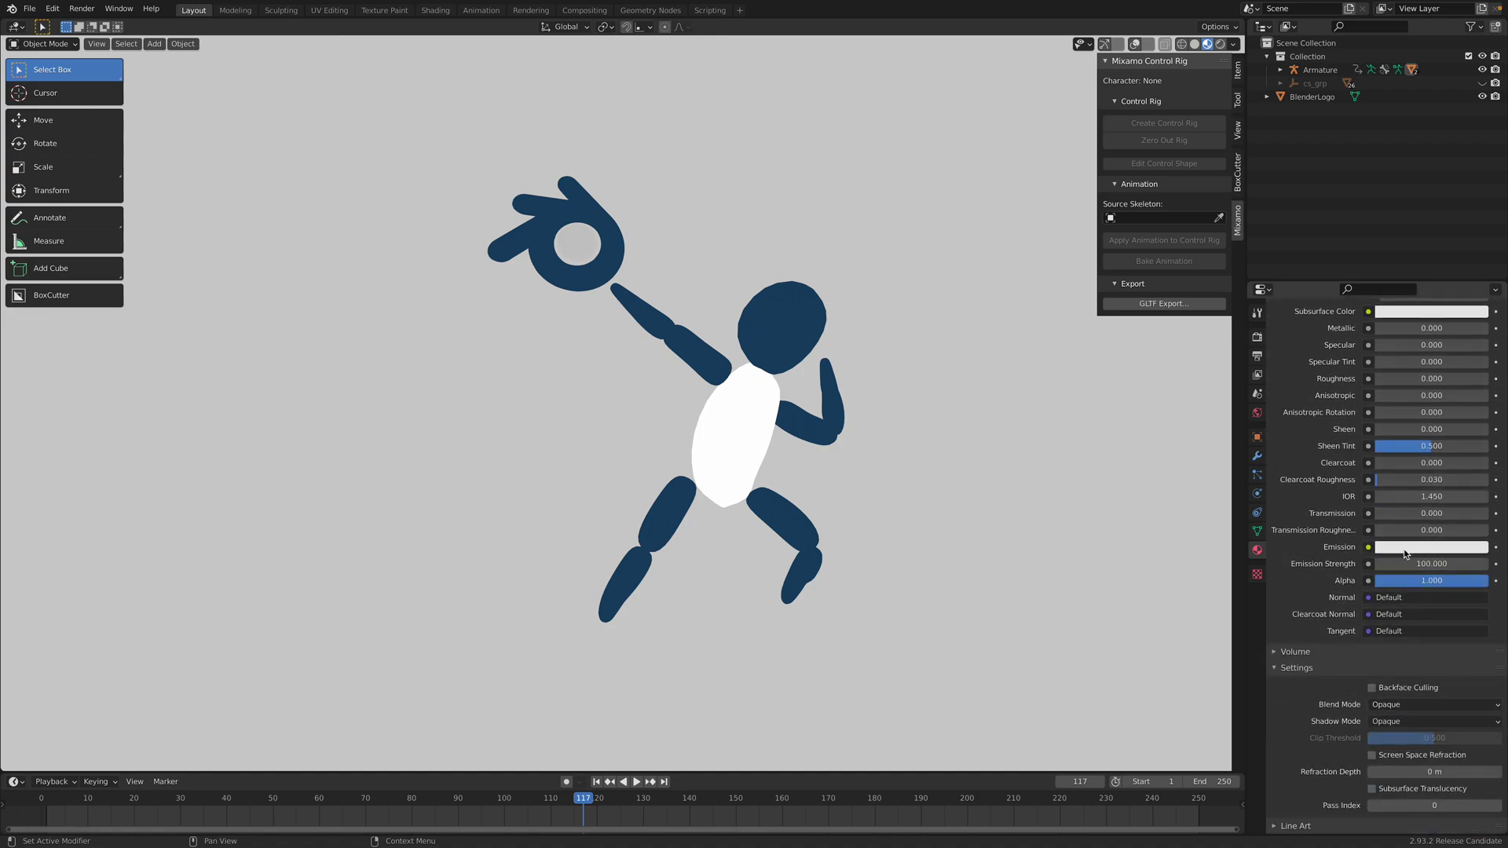
click(1435, 564)
text(1)
key(Return)
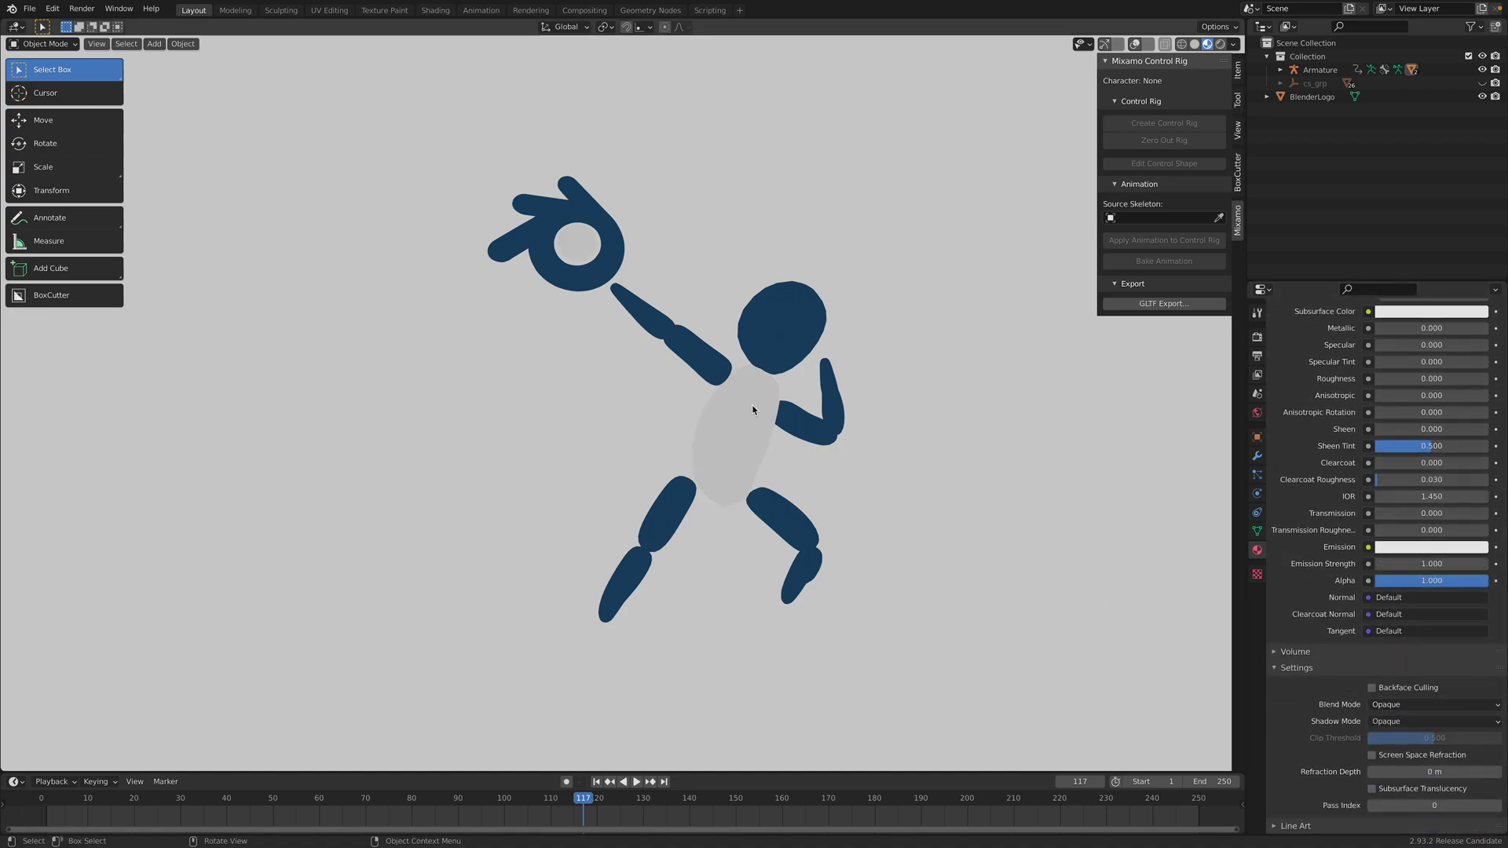
Raise the WHITE material's Emission Strength to 10.
drag(1415, 563, 1485, 563)
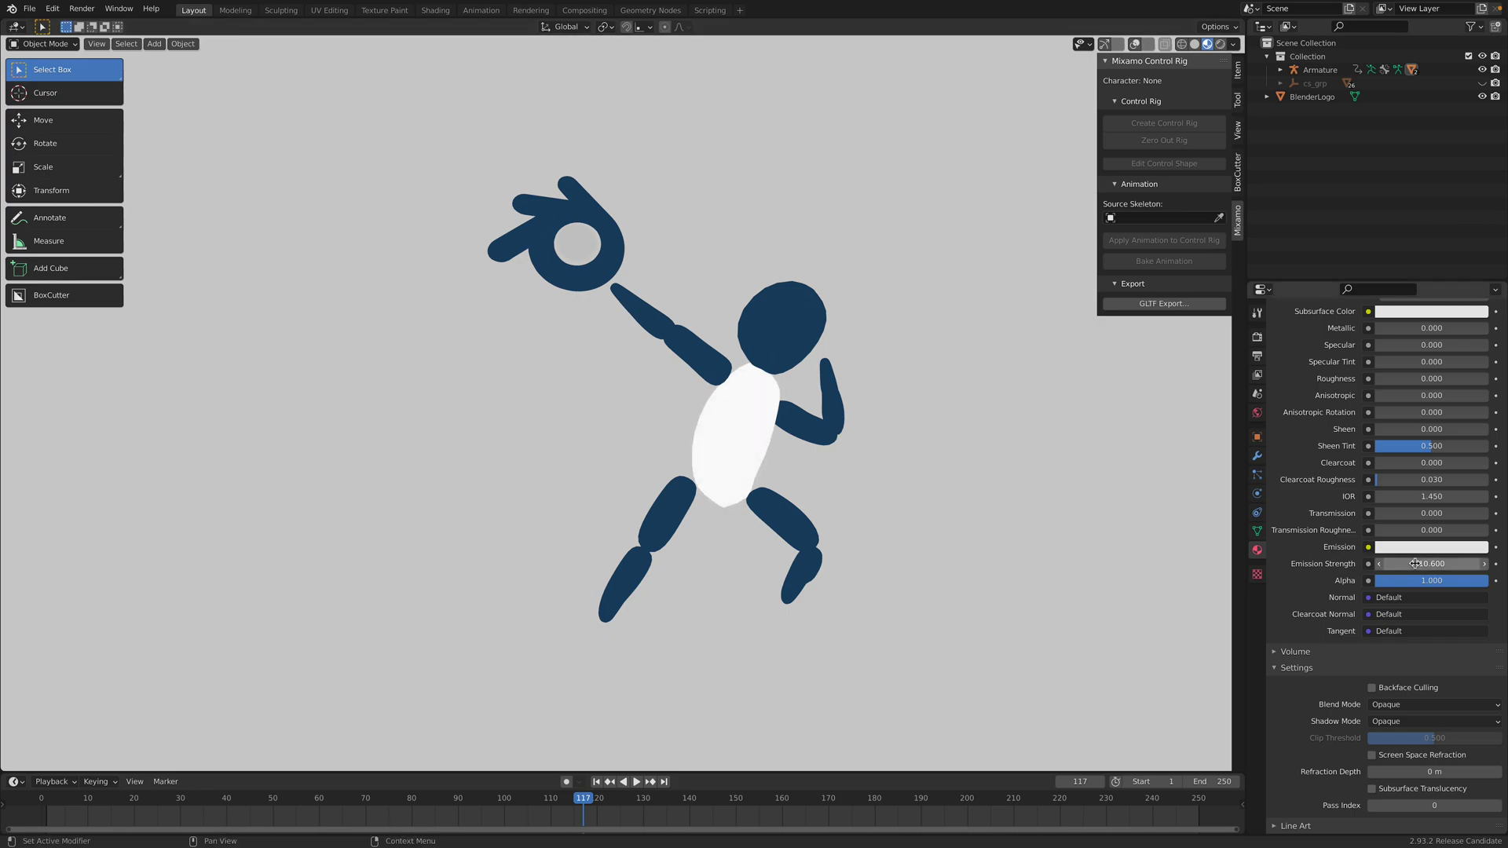
click(1414, 564)
text(10)
key(Return)
Set the world background strength to 10.
click(1257, 336)
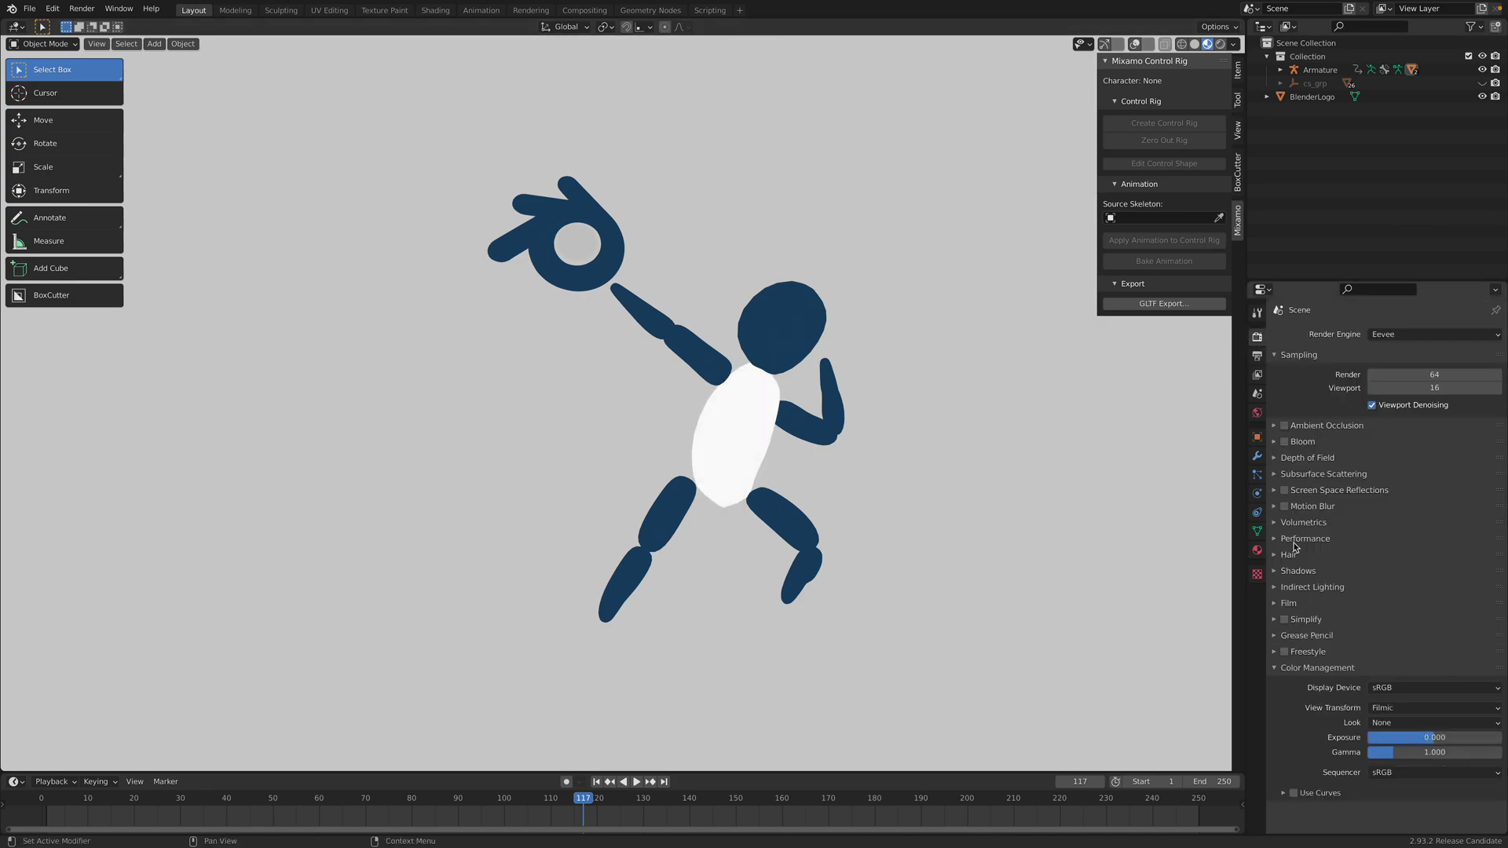
click(1256, 413)
click(1404, 440)
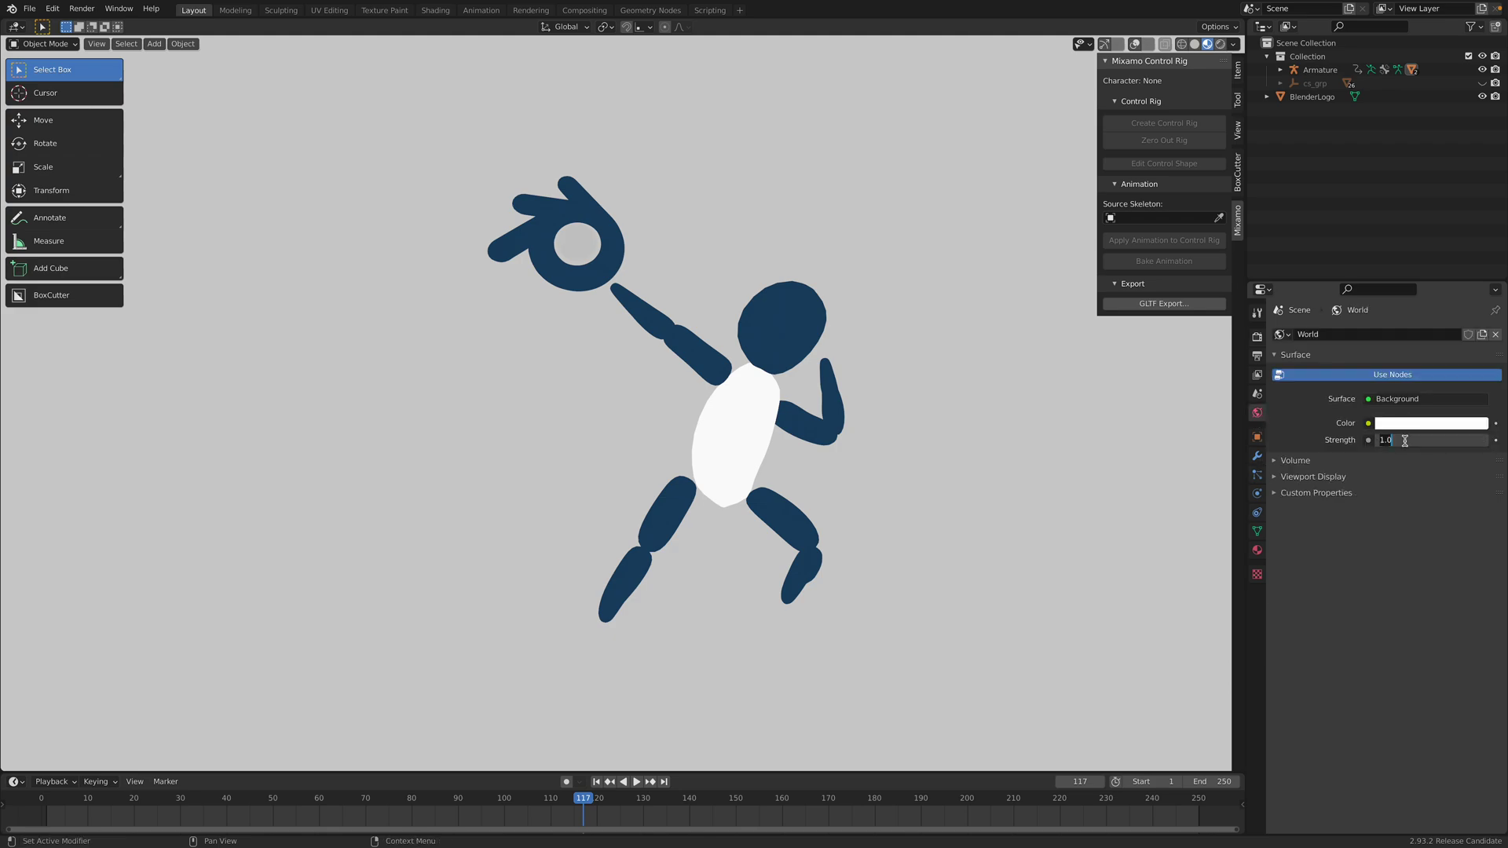
text(10)
key(Return)
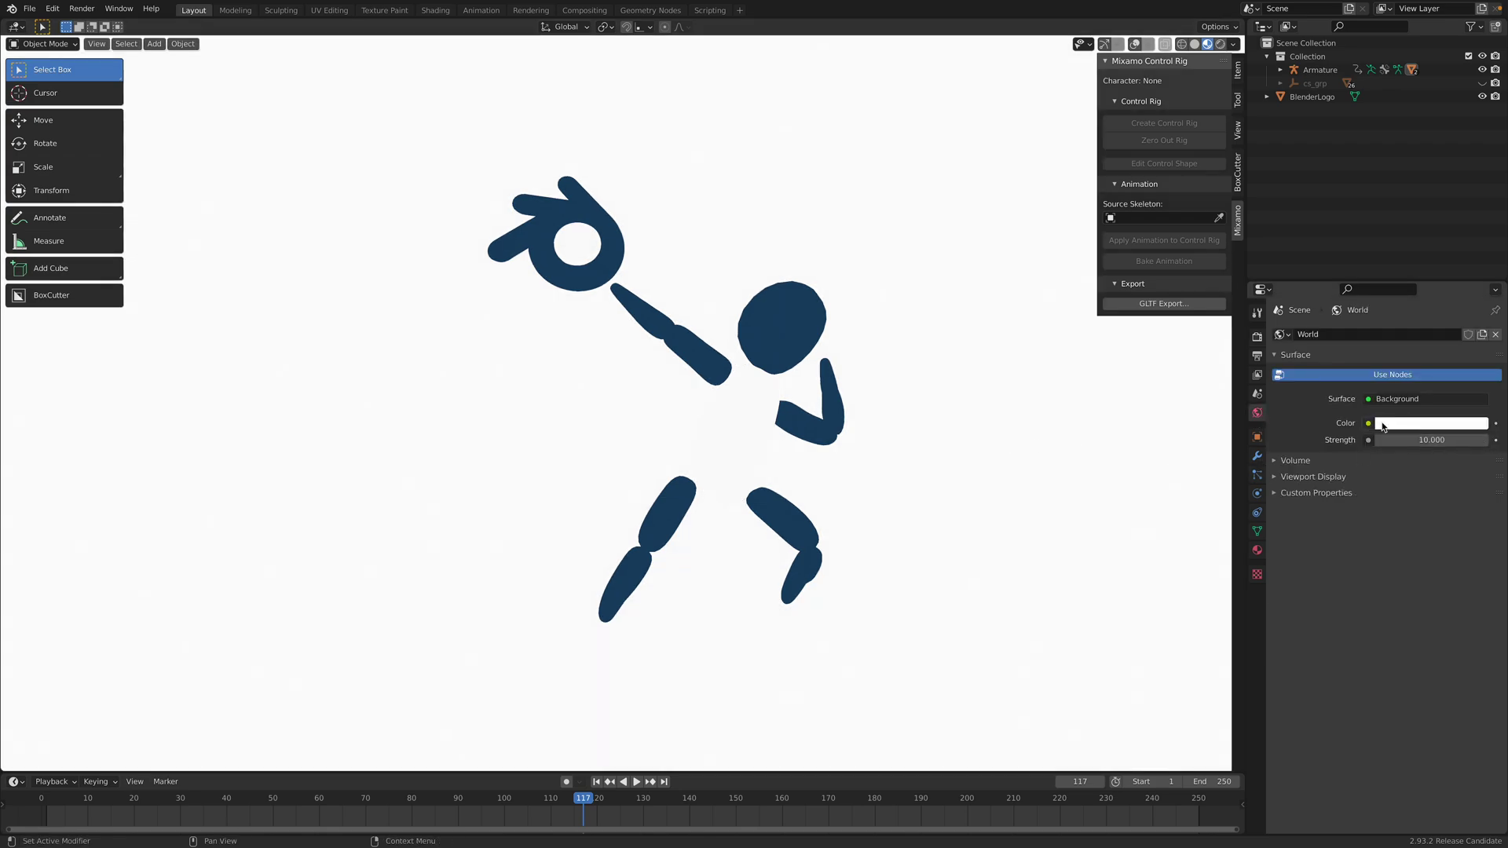
Save the file stickman_rig_003.blend and view the pictogram figure from other angles.
middle_drag(790, 486, 776, 489)
key(ctrl+s)
middle_drag(585, 465, 743, 374)
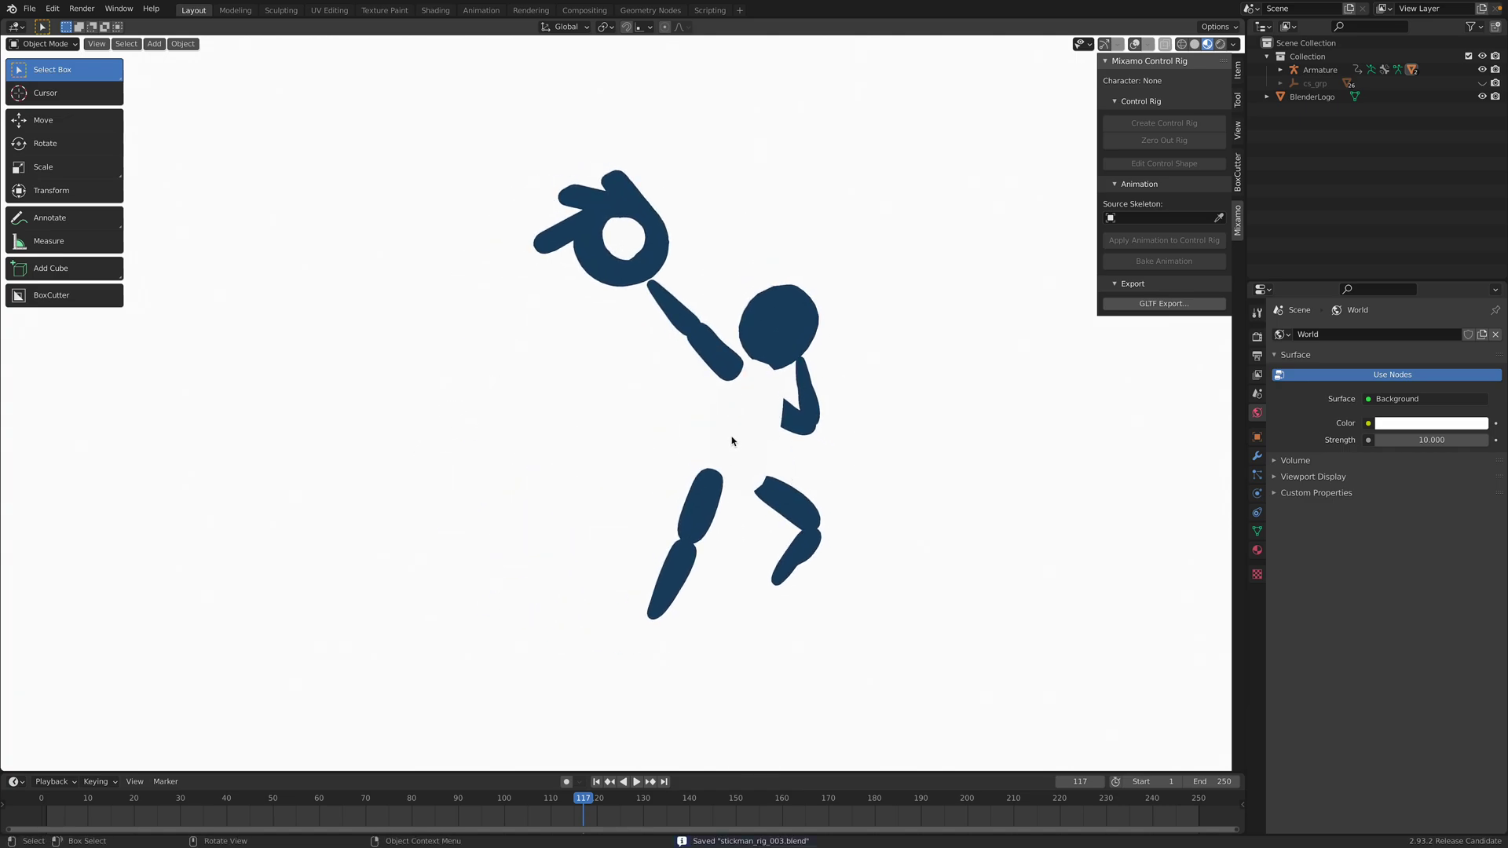
middle_drag(731, 441, 692, 355)
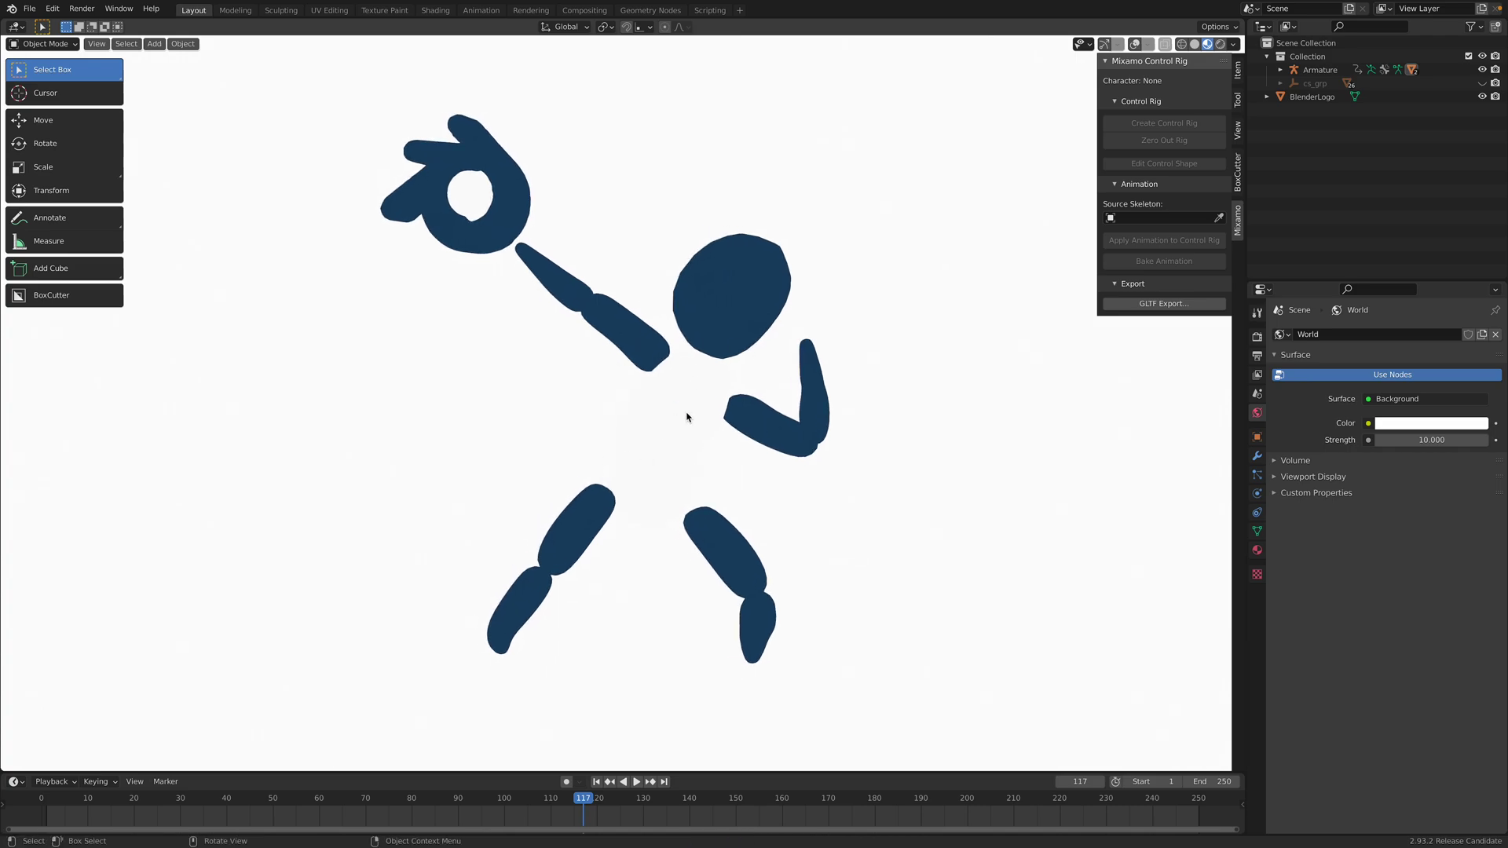
Show the overlays and gizmos in the viewport again.
click(1135, 44)
click(1104, 43)
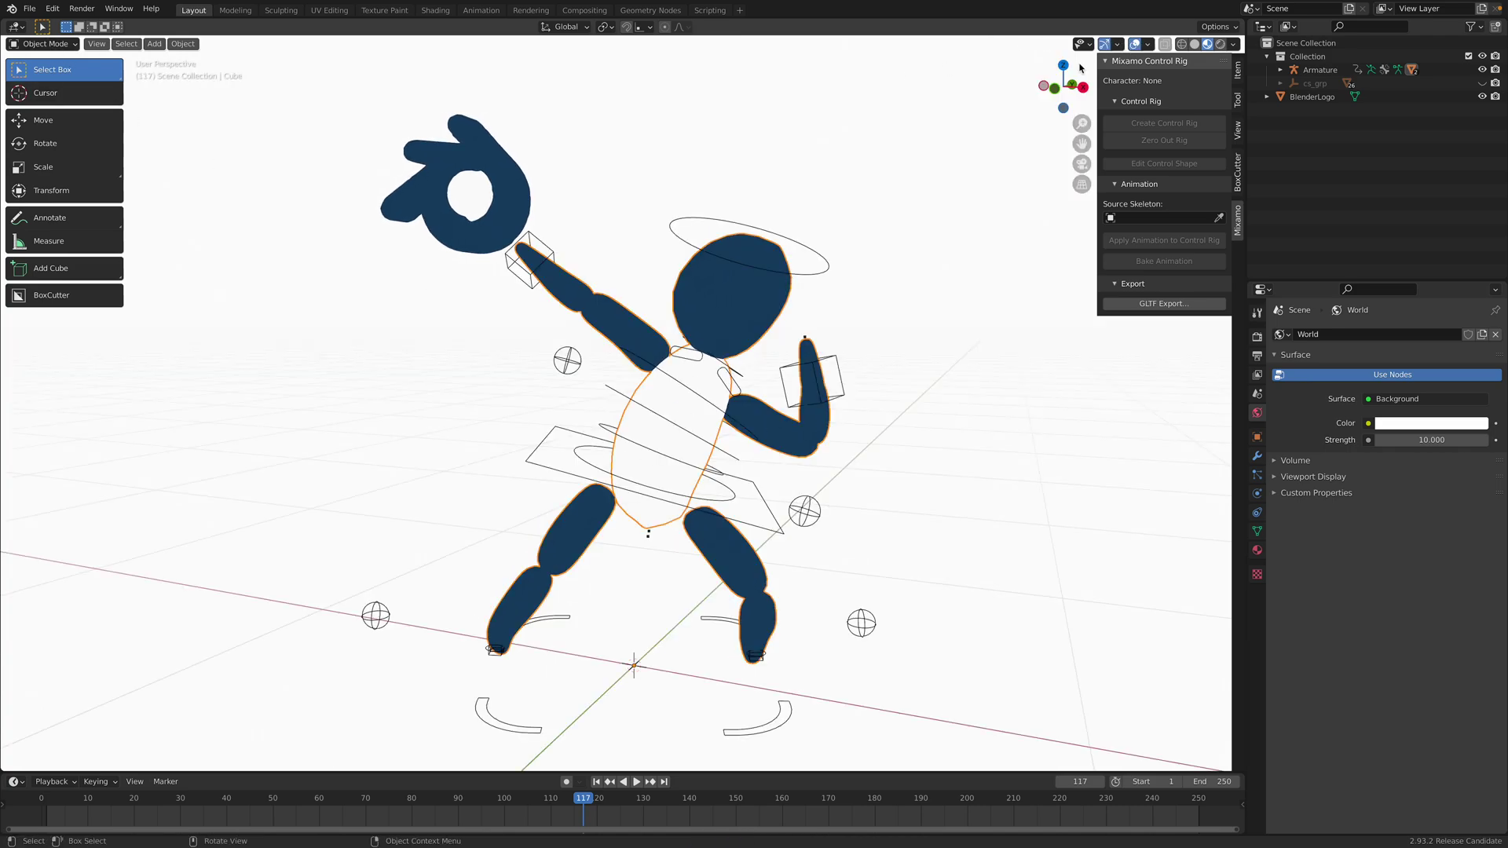
middle_drag(794, 369, 825, 393)
Enter Edit Mode on the figure's mesh and display its material slots, seen from the front.
key(Tab)
middle_drag(815, 462, 833, 464)
click(1257, 550)
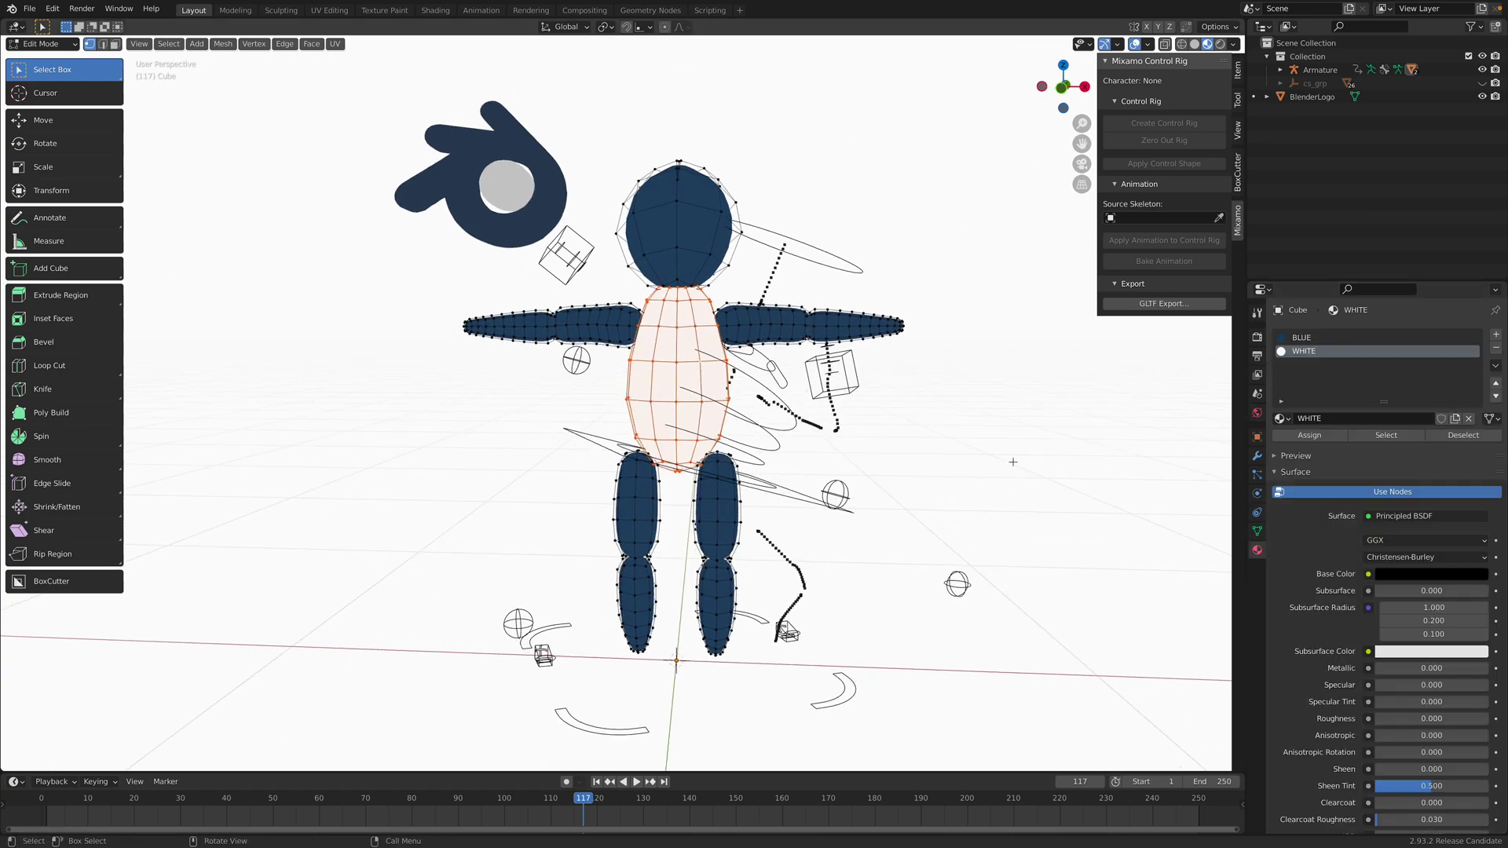
middle_drag(746, 443, 759, 448)
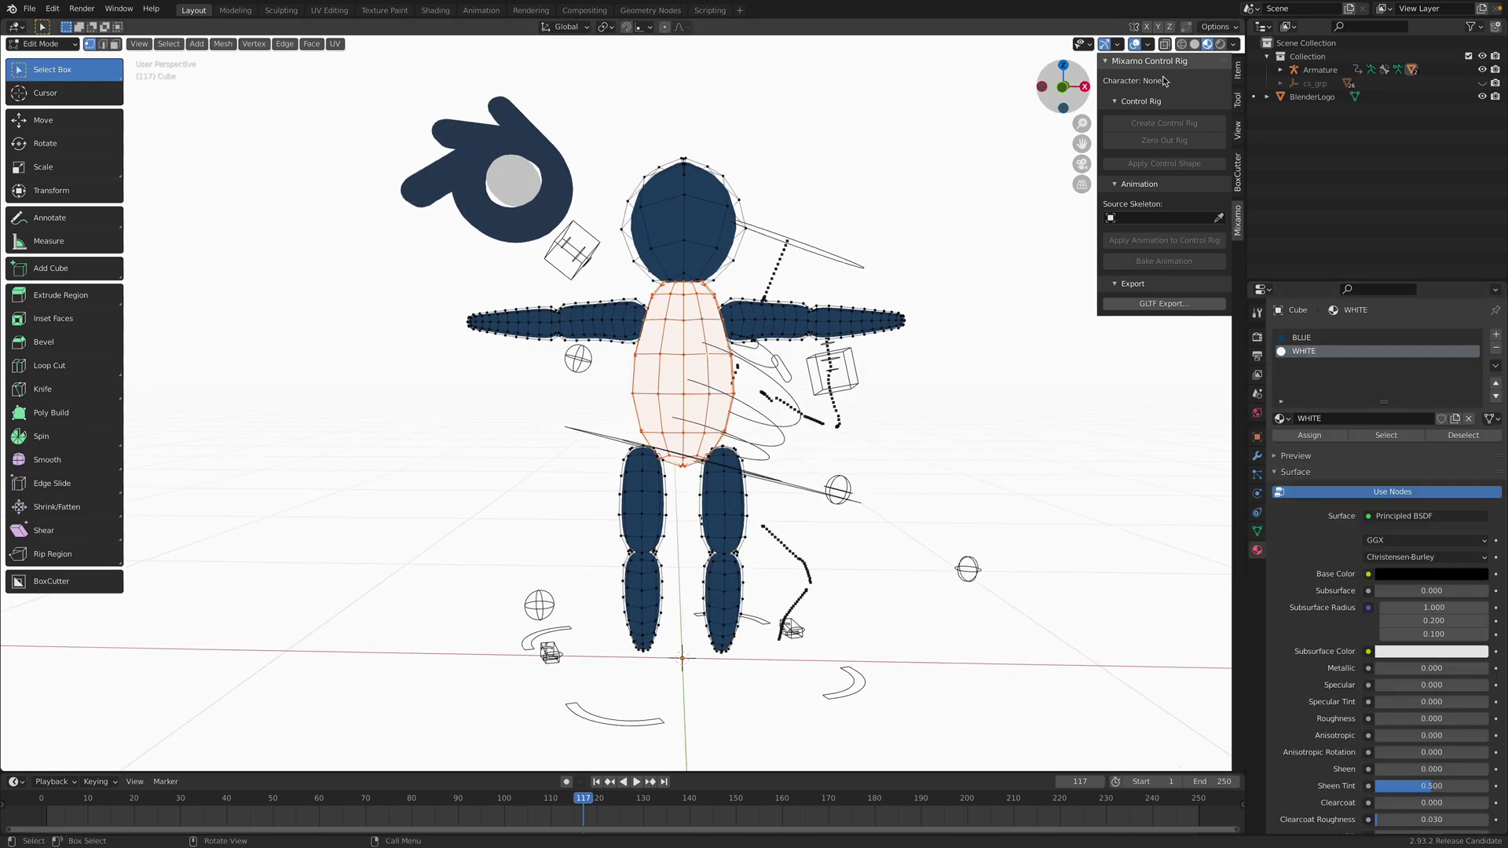
key(alt+a)
key(b)
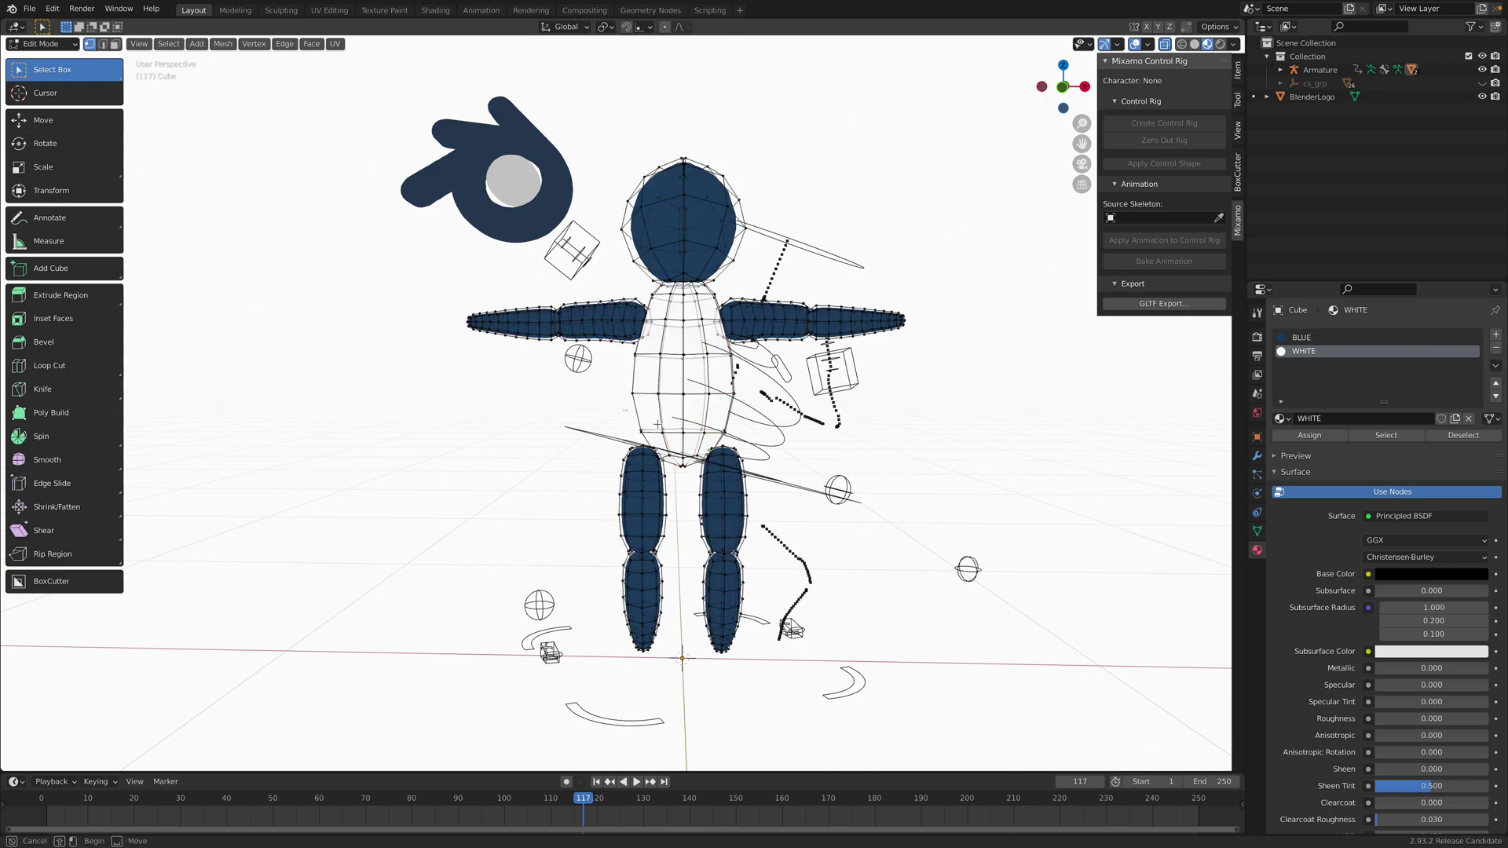
drag(742, 479, 745, 480)
key(a)
key(alt+a)
key(b)
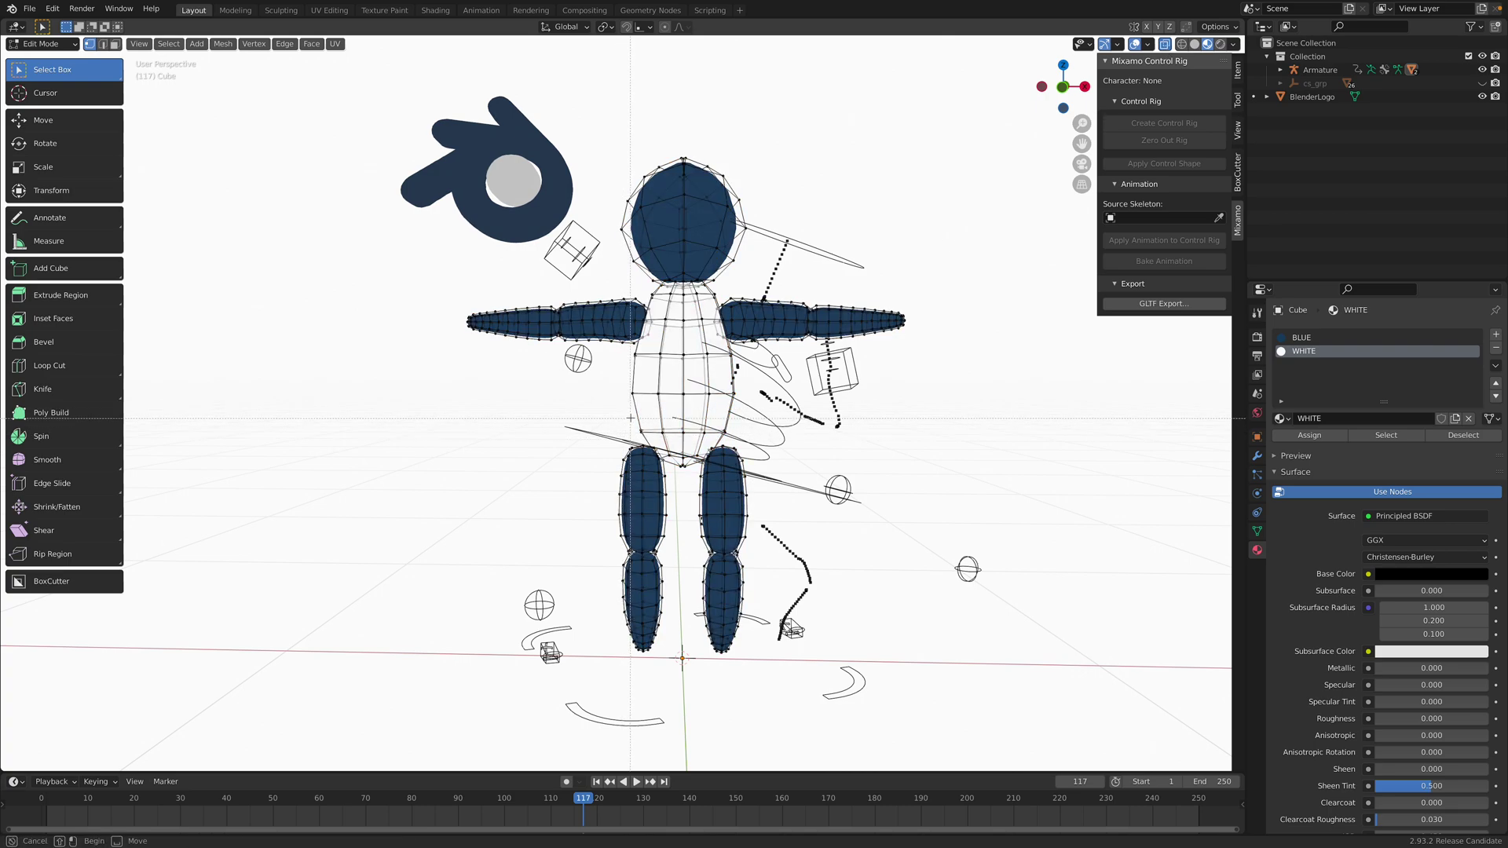
drag(629, 418, 748, 482)
key(a)
key(alt+a)
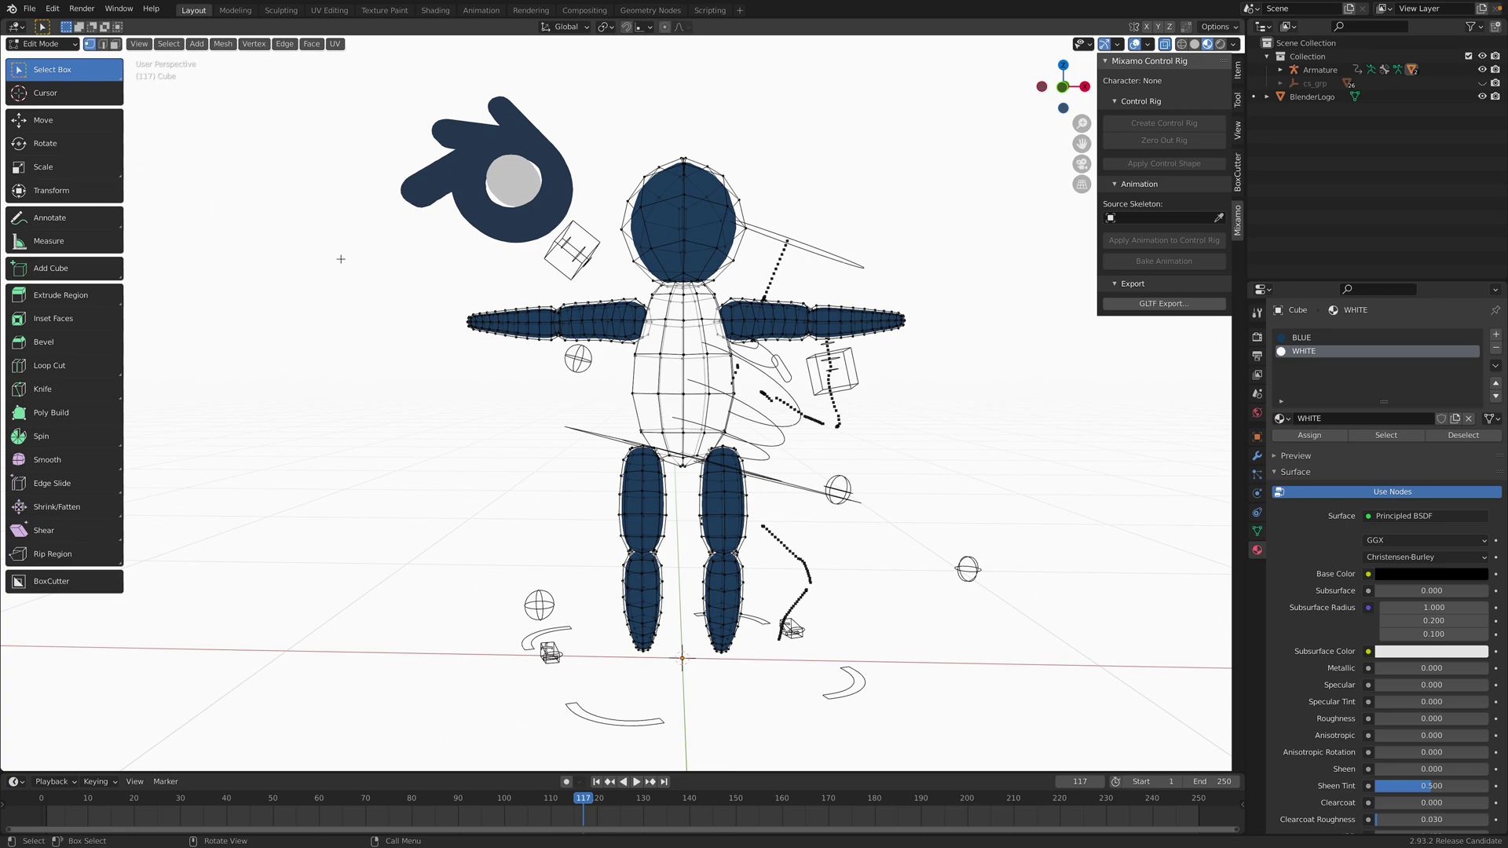
In face select mode, box-select the faces of the lower torso and upper thighs and assign the BLUE material to them.
click(115, 44)
key(a)
key(alt+a)
key(b)
drag(605, 403, 772, 489)
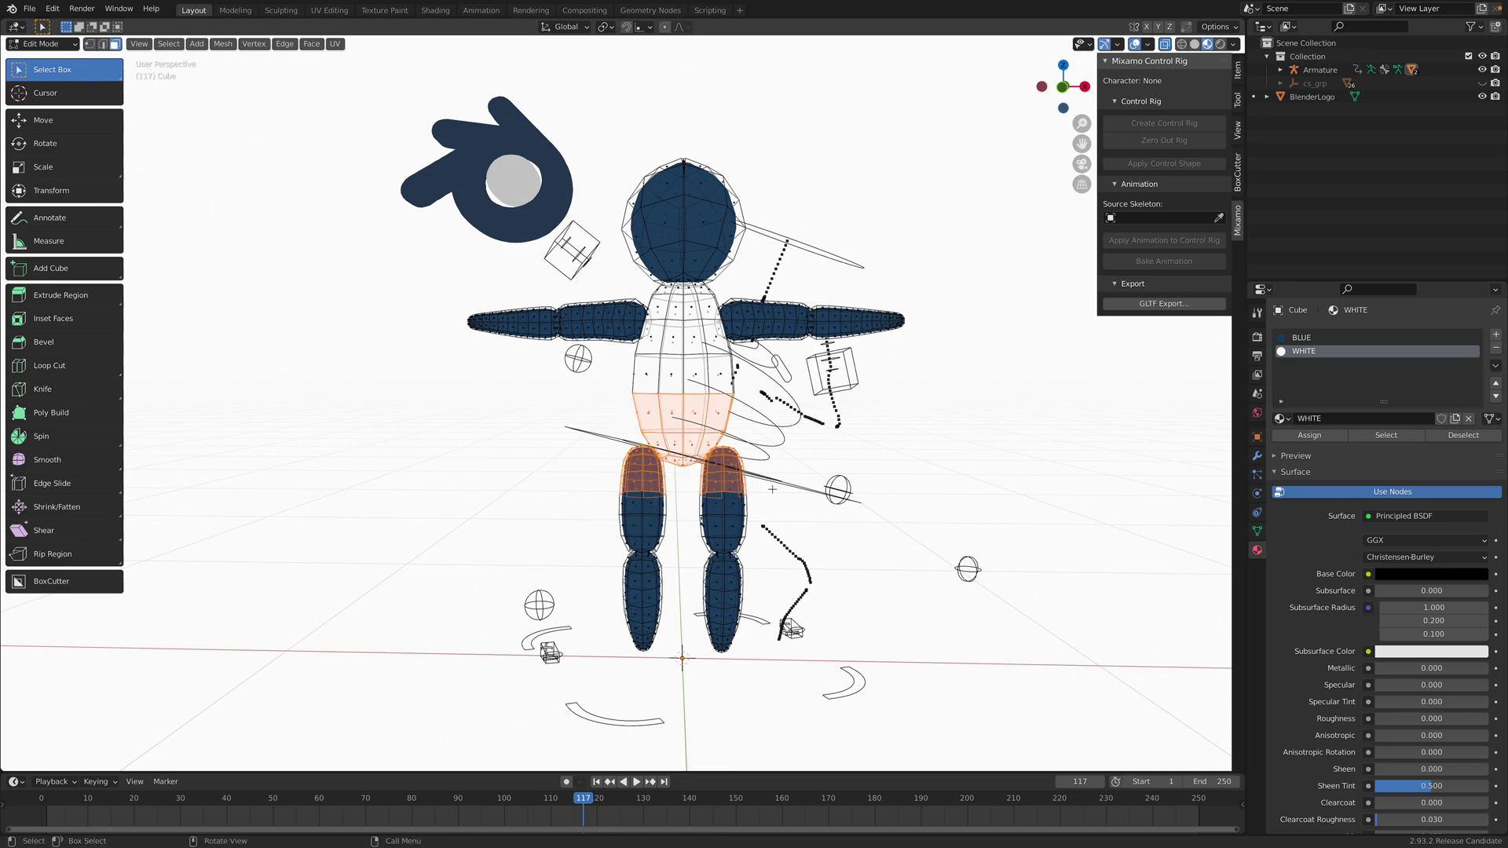
click(1330, 339)
click(1310, 435)
key(Tab)
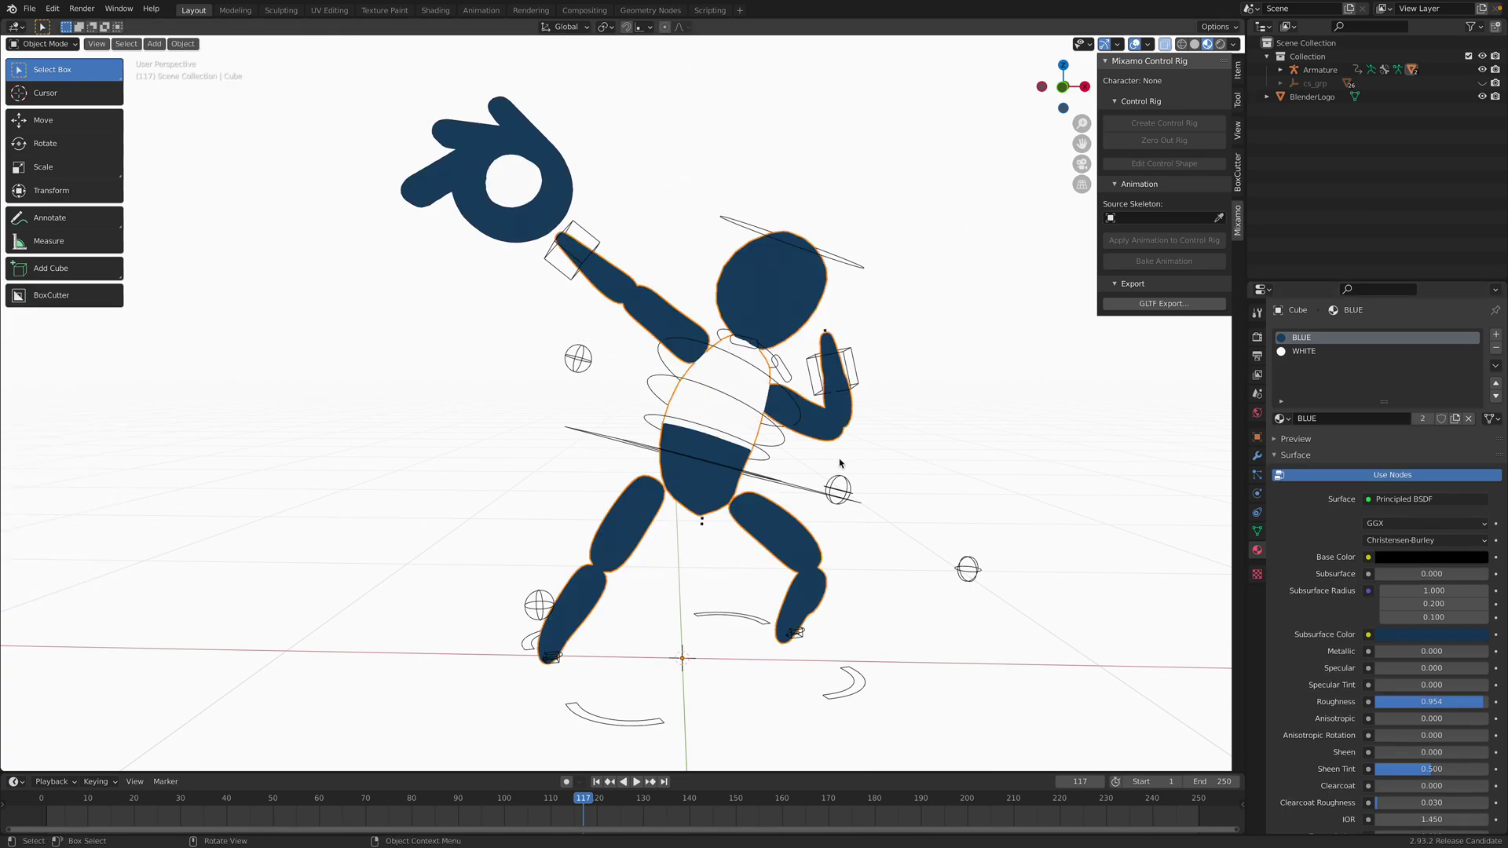
Box-select a horizontal band of faces across the chest in Edit Mode and assign the BLUE material to it.
scroll(840, 464, down, 4)
middle_drag(840, 463, 745, 431)
scroll(738, 428, up, 2)
scroll(711, 407, up, 1)
key(Tab)
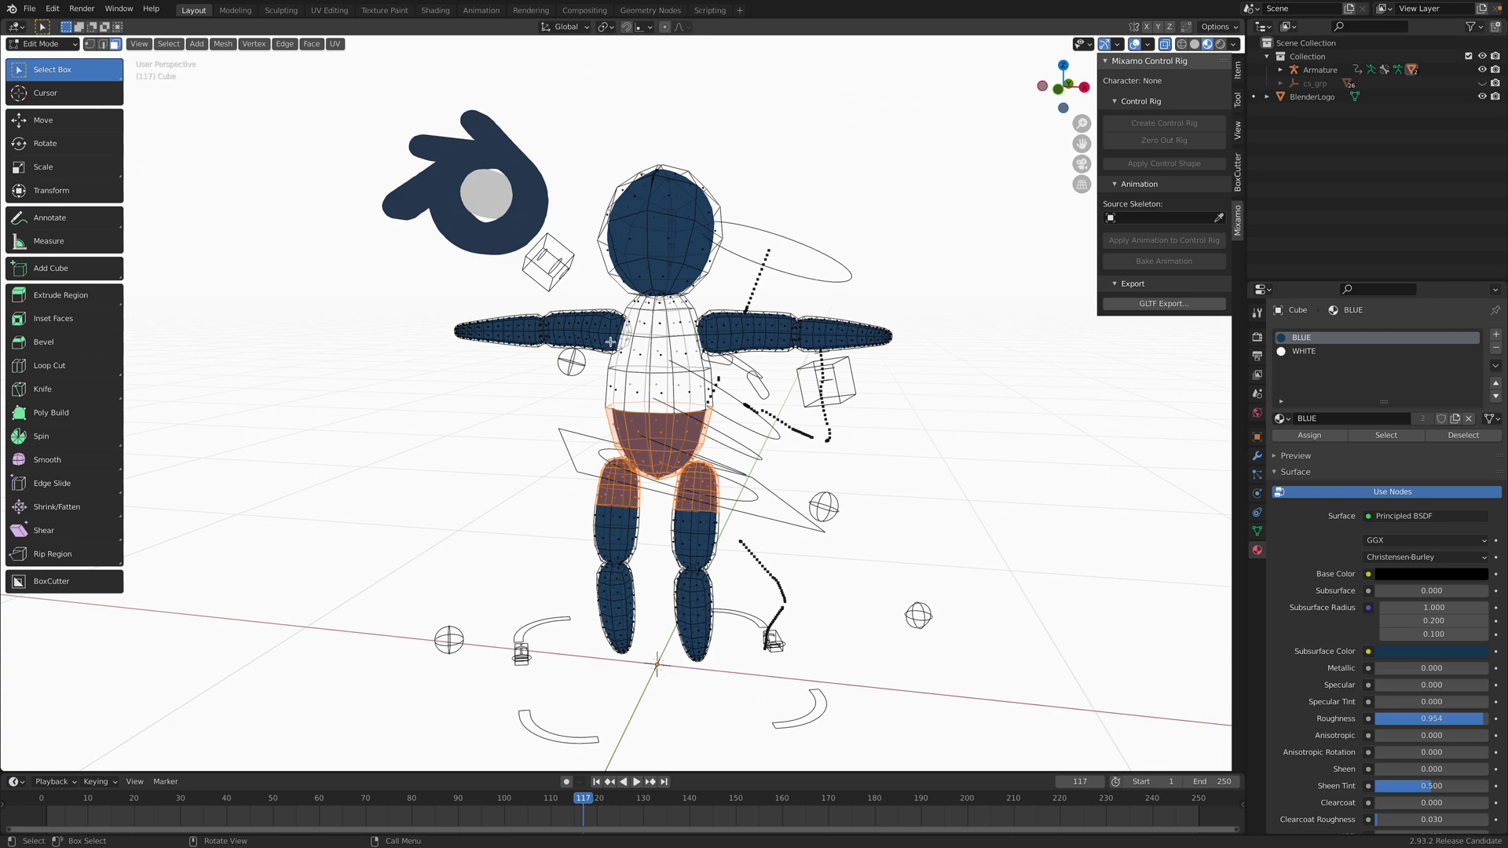
middle_drag(610, 341, 619, 336)
key(alt+a)
key(b)
drag(619, 337, 752, 353)
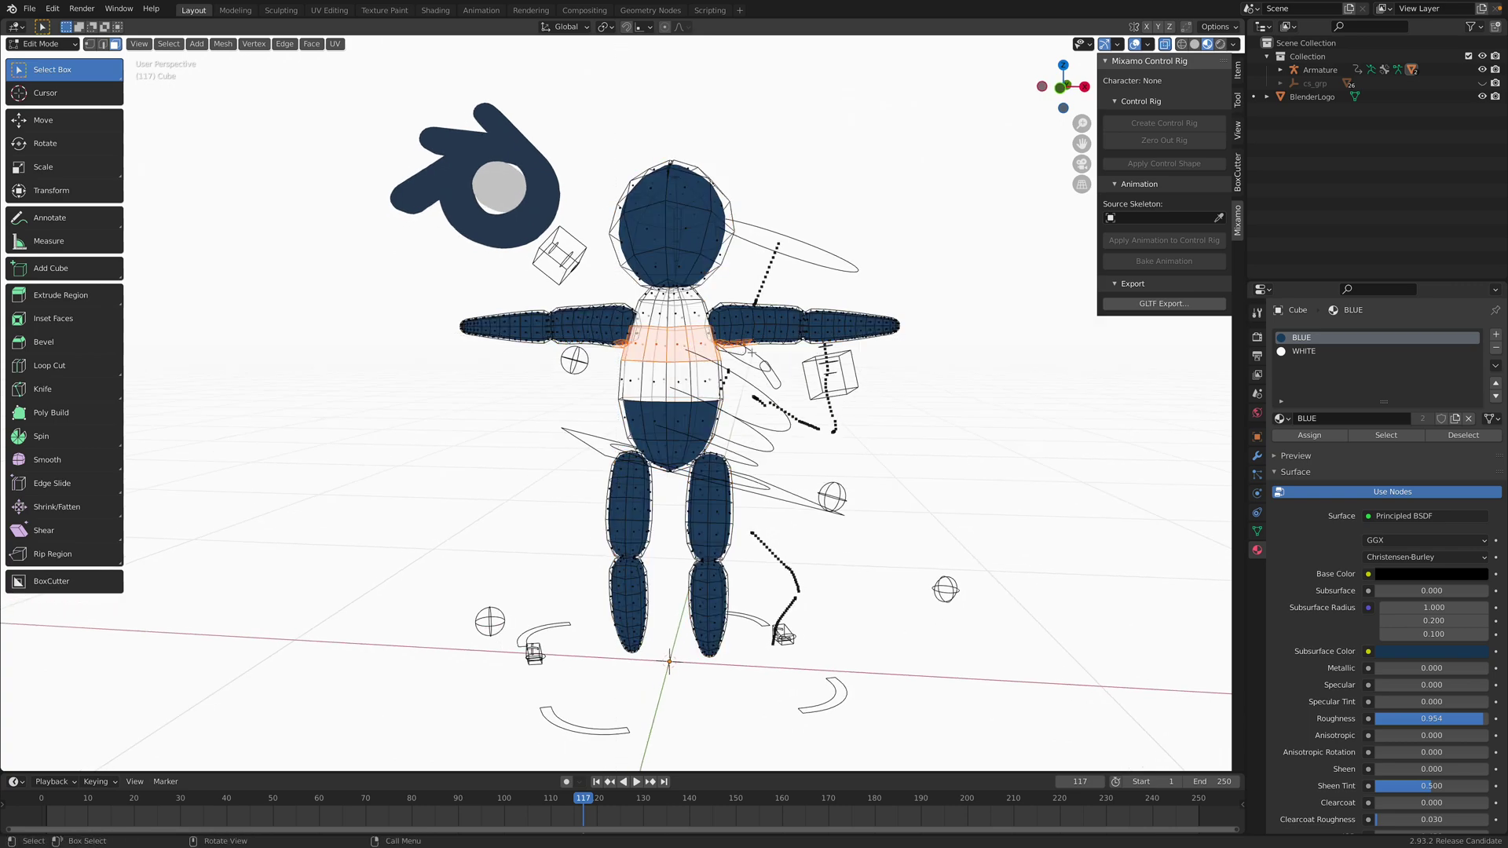
click(1325, 435)
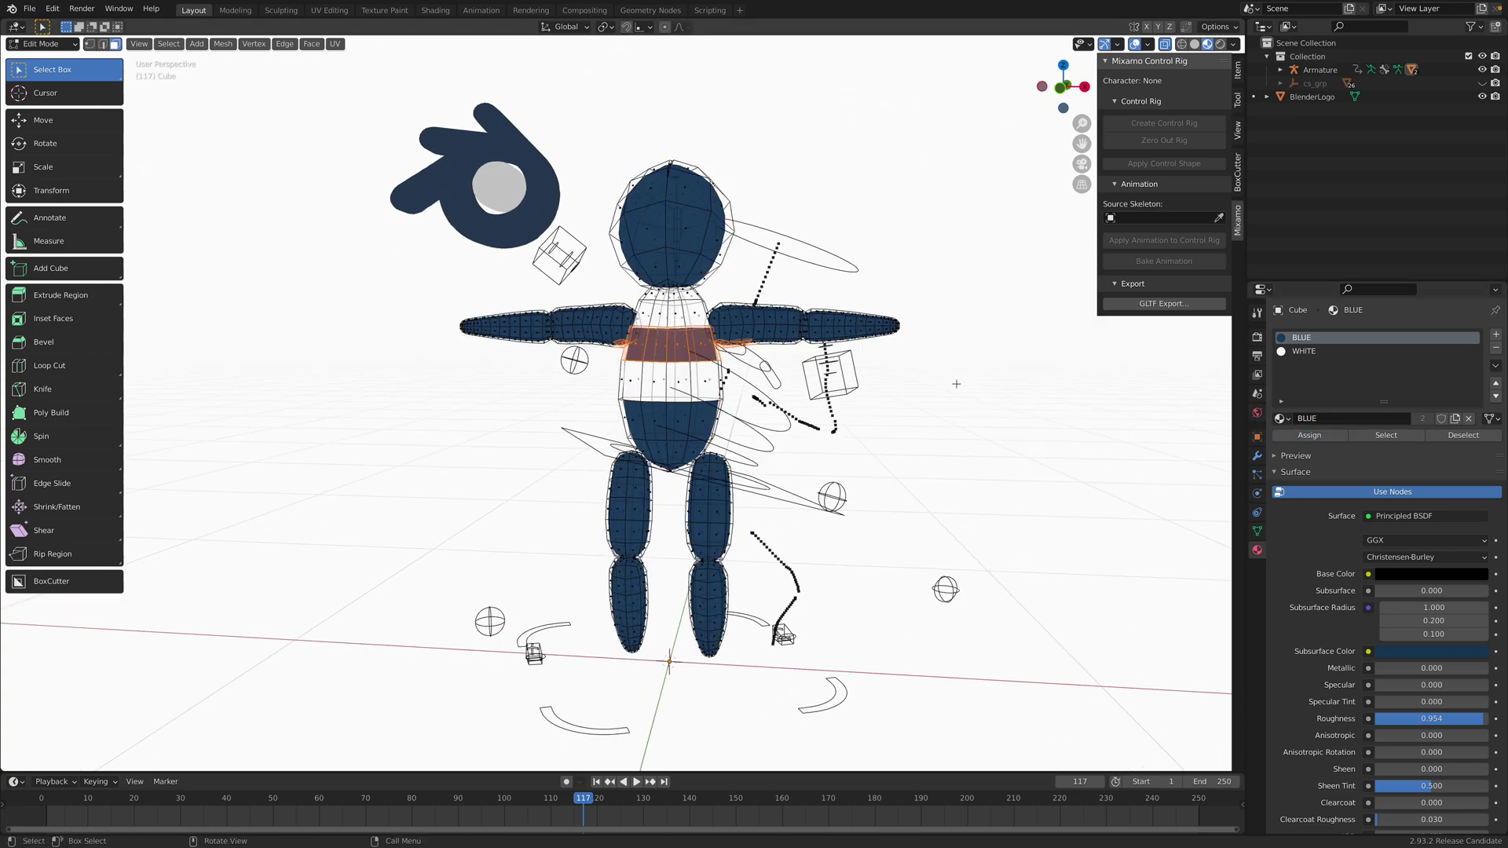
key(Tab)
middle_drag(948, 382, 768, 432)
key(Tab)
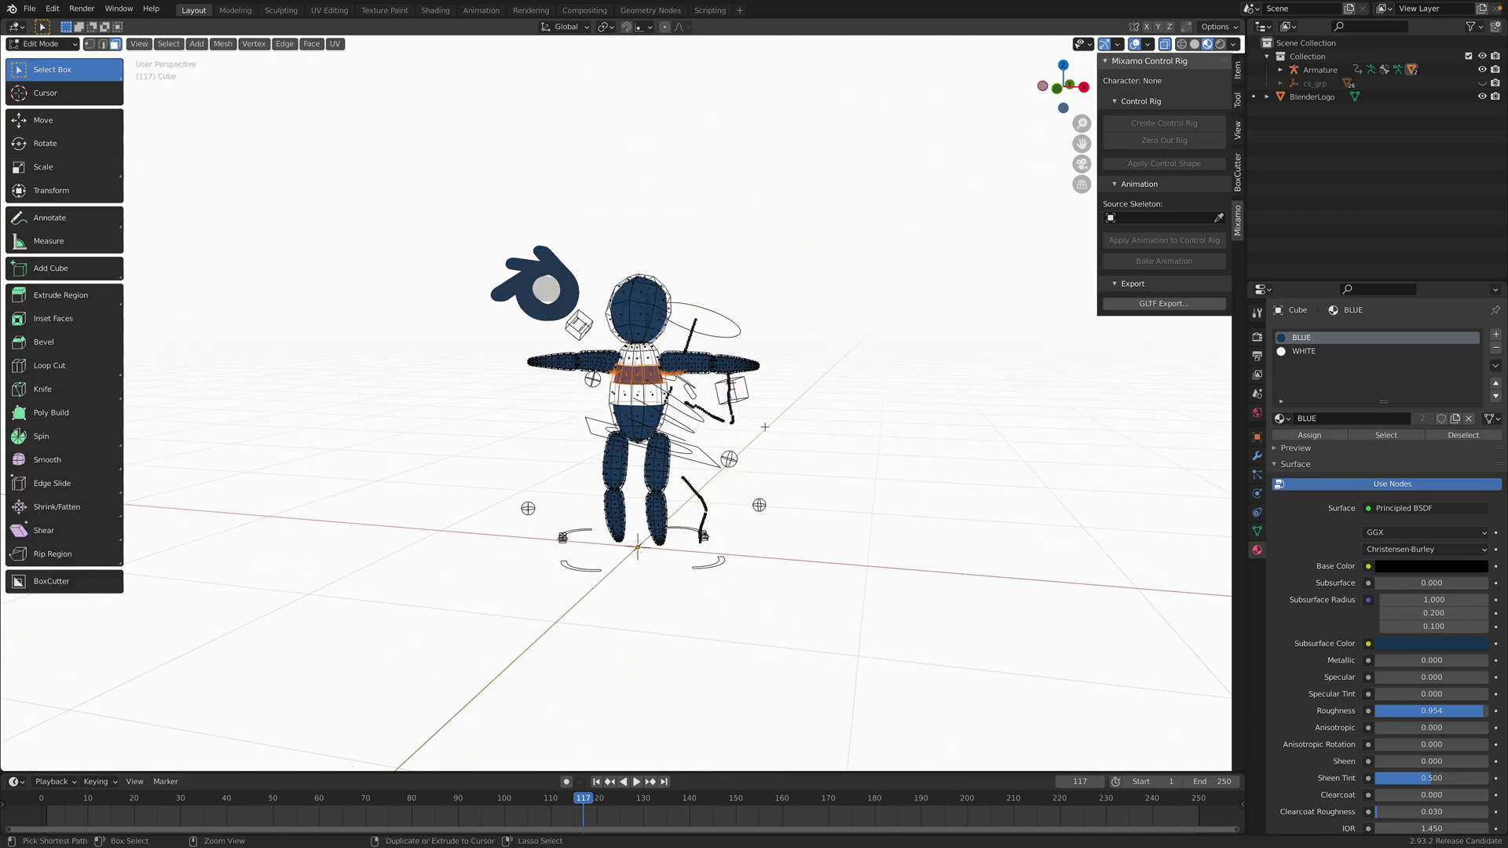
key(Tab)
scroll(710, 418, up, 1)
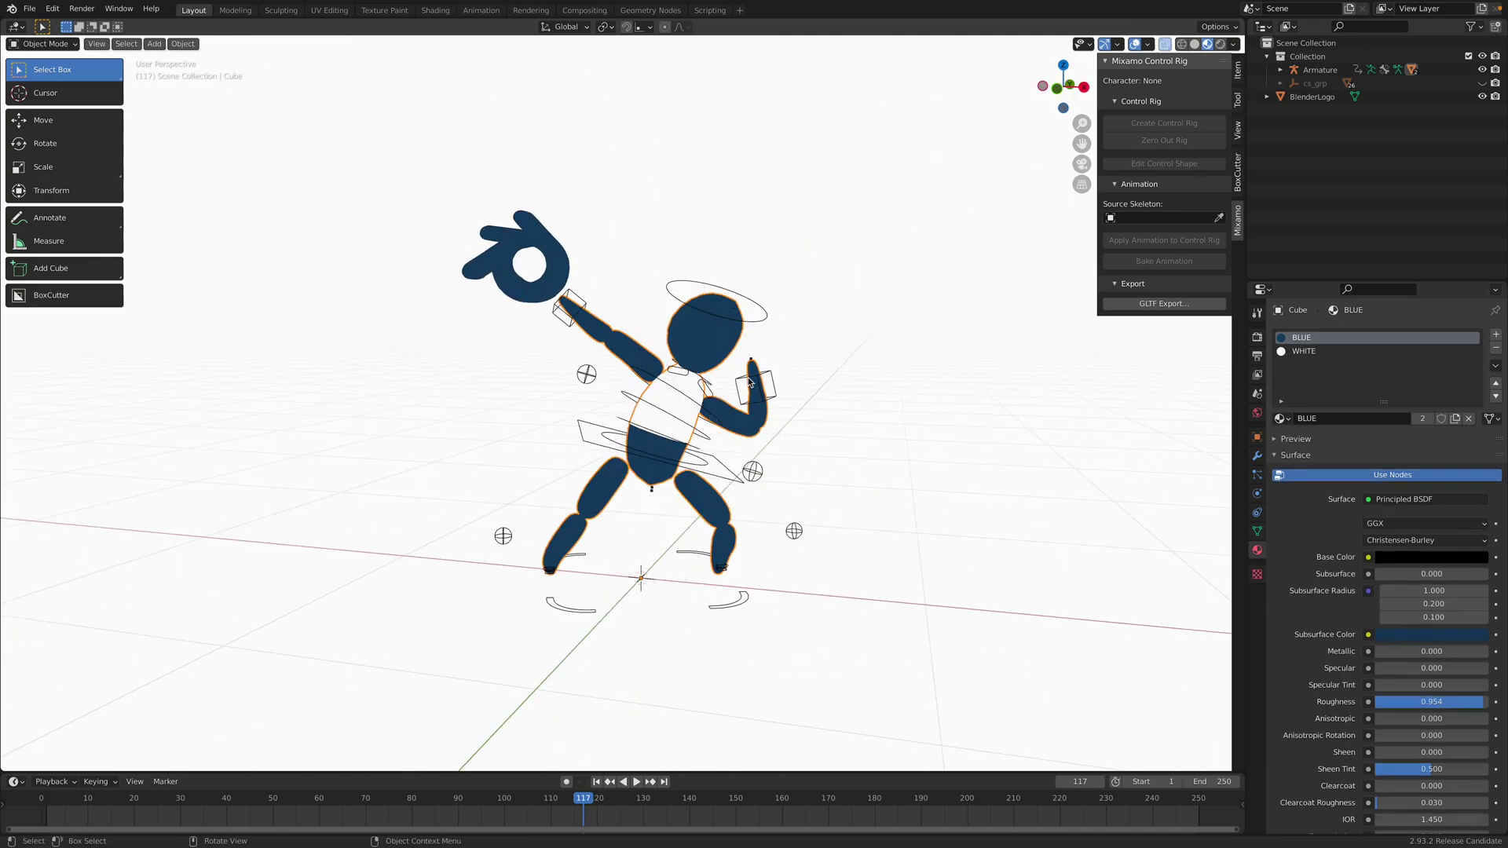
Put the armature in Pose Mode and move the left hand IK control up closer to the figure's head.
click(778, 381)
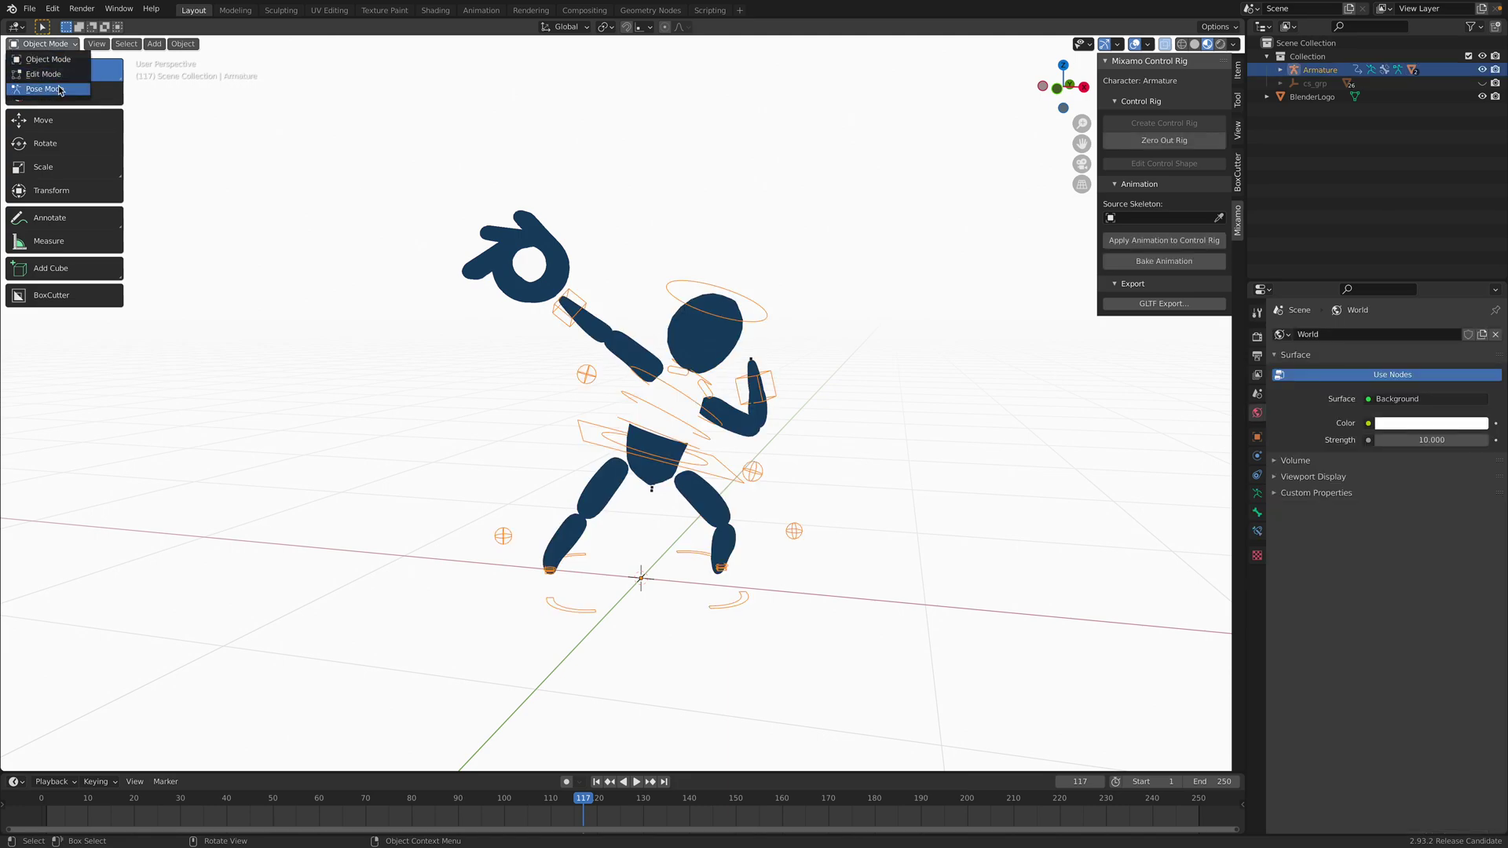
click(58, 90)
click(768, 375)
key(g)
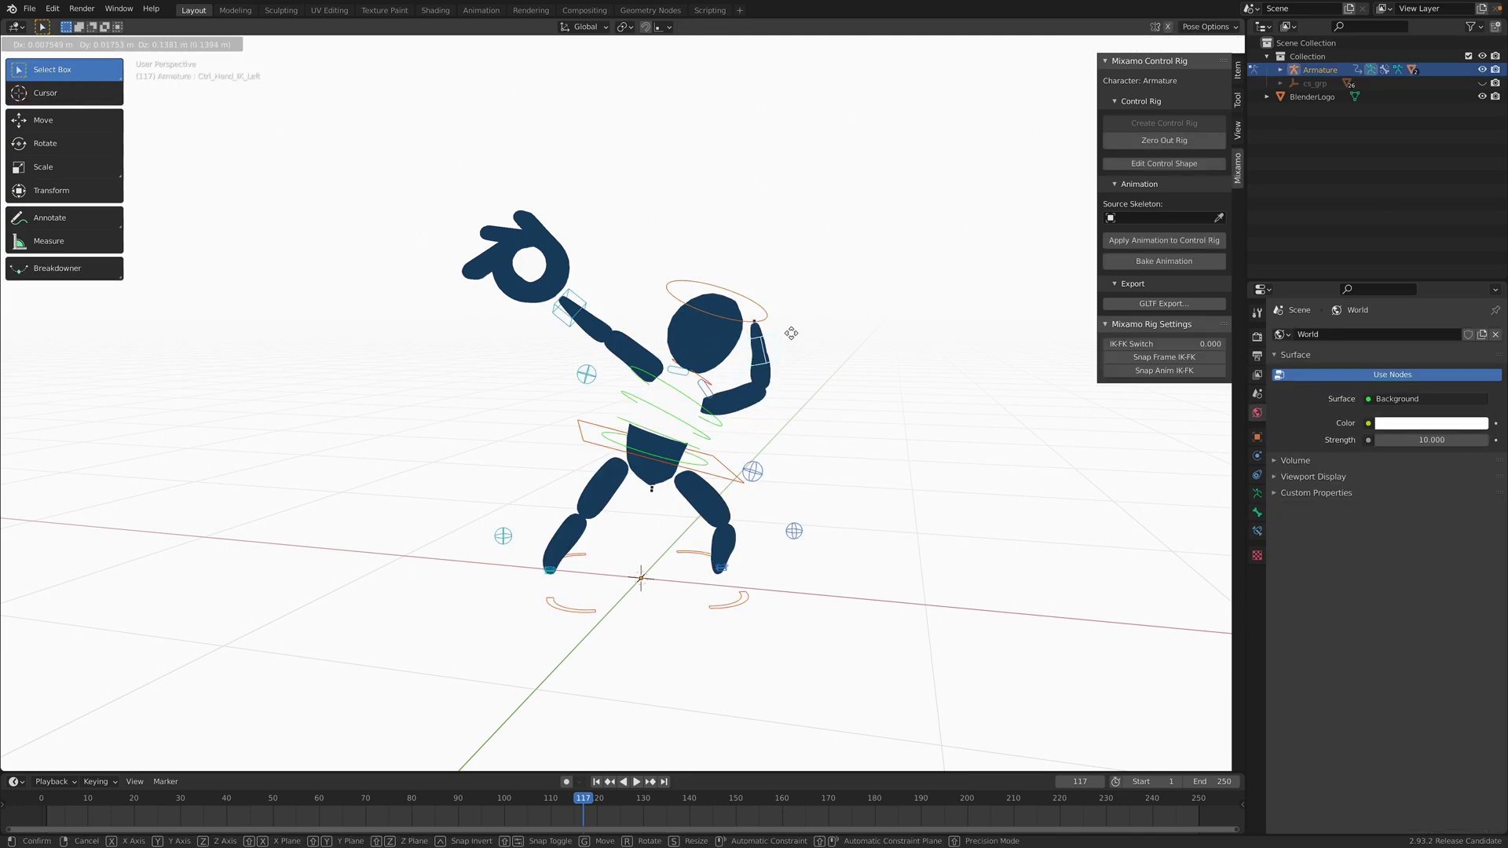
click(761, 374)
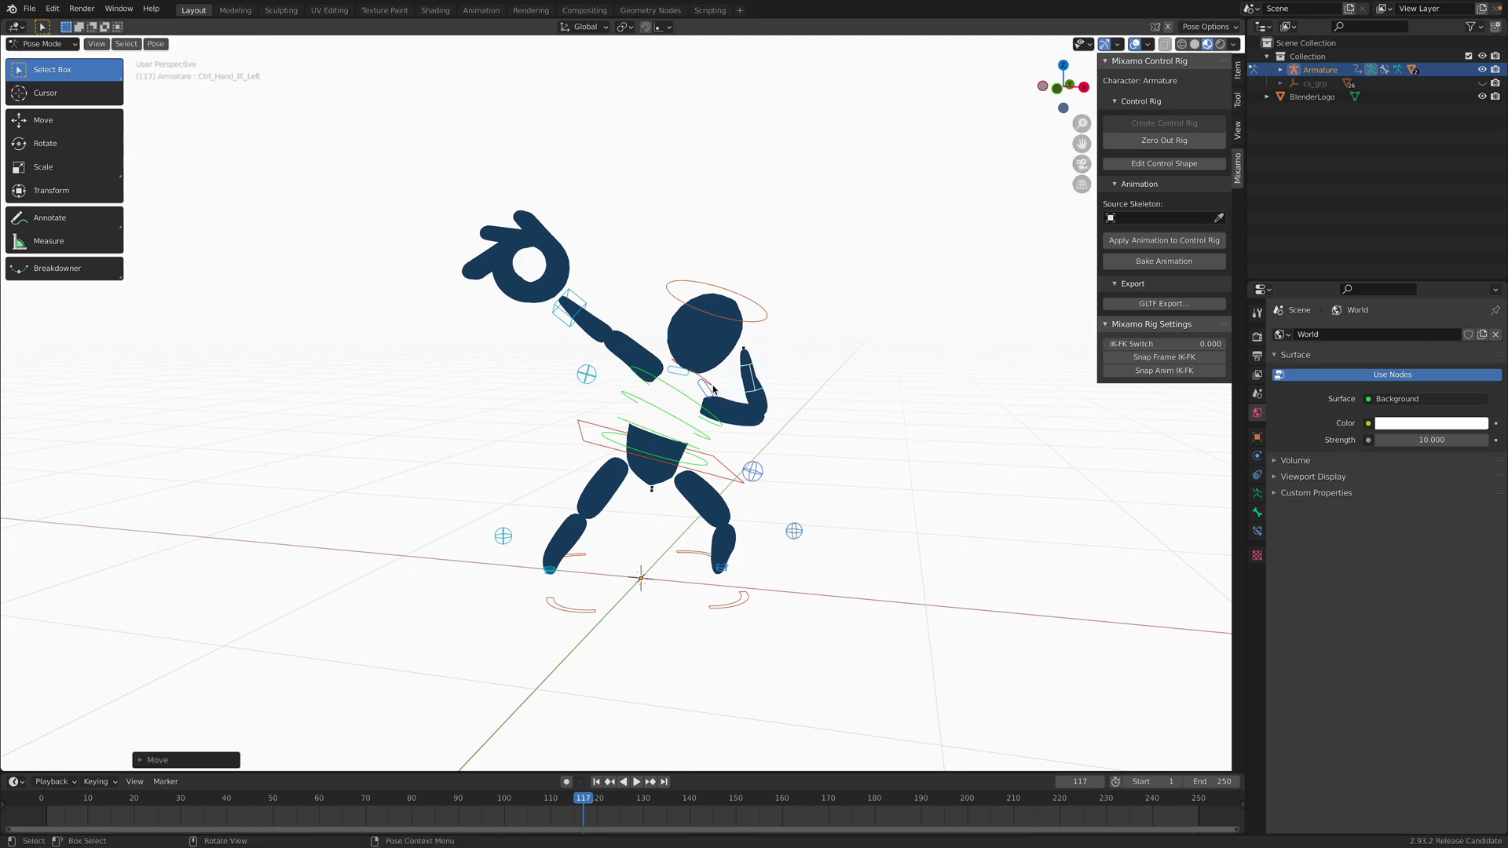
Rotate the left and right shoulder controls slightly to adjust how the arms meet the torso.
click(716, 391)
key(r)
click(752, 381)
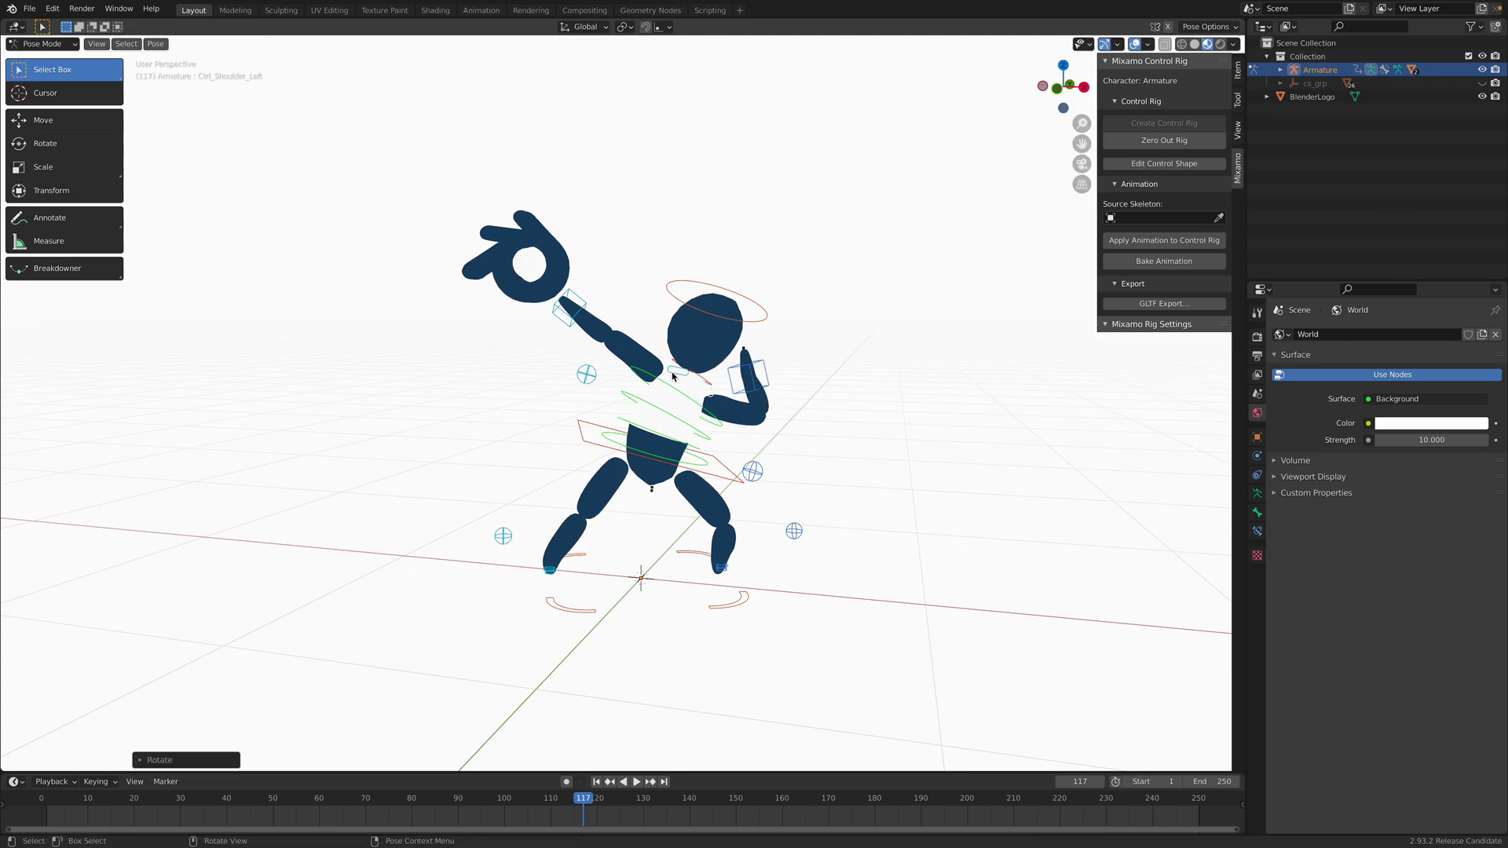
click(711, 383)
key(r)
click(712, 395)
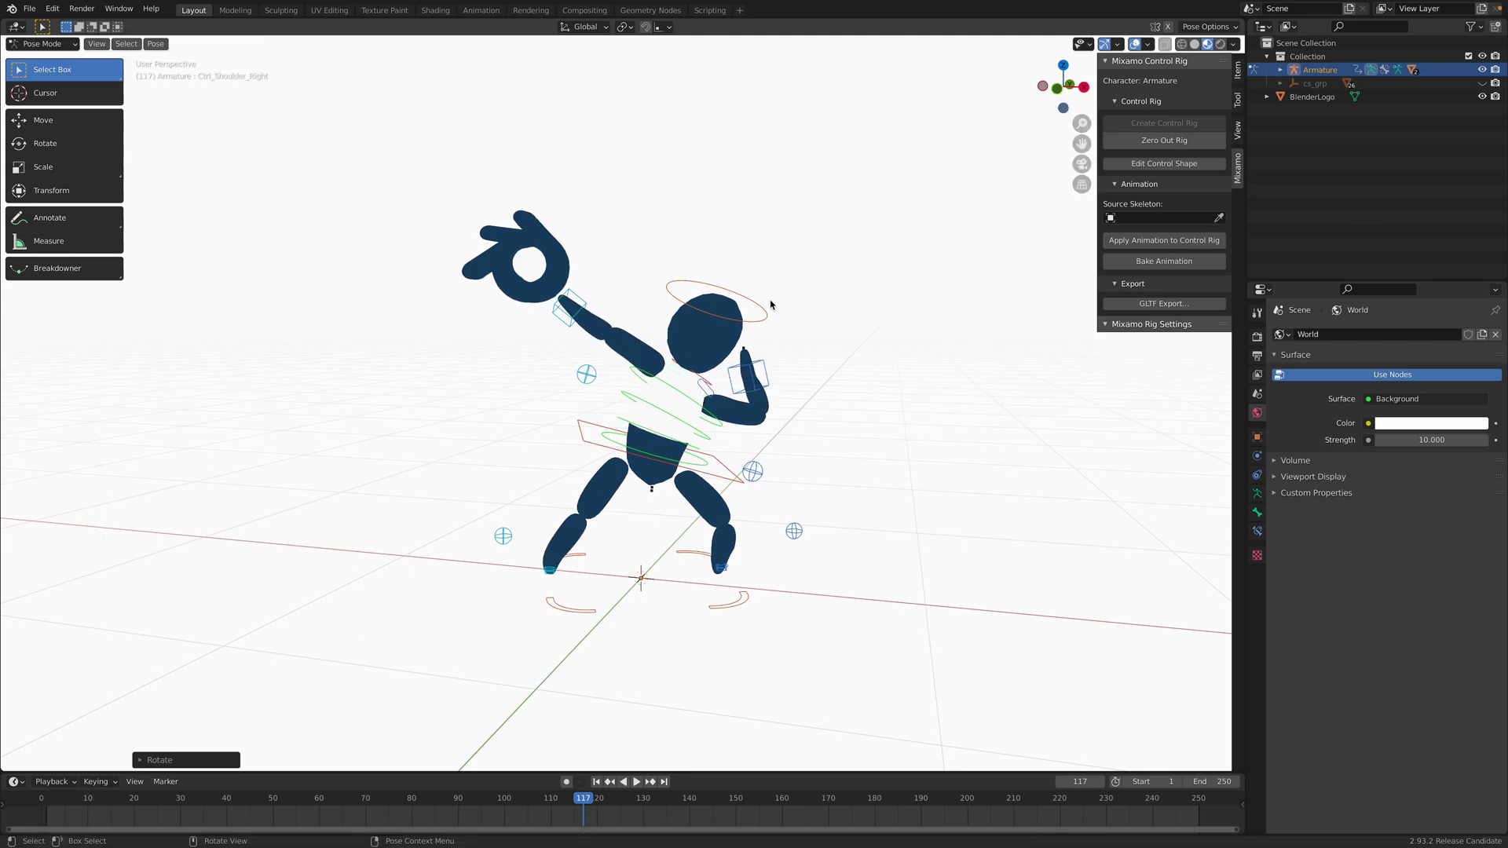
Tilt the figure's head with a free trackball rotation of the head control.
click(767, 322)
key(r)
key(r)
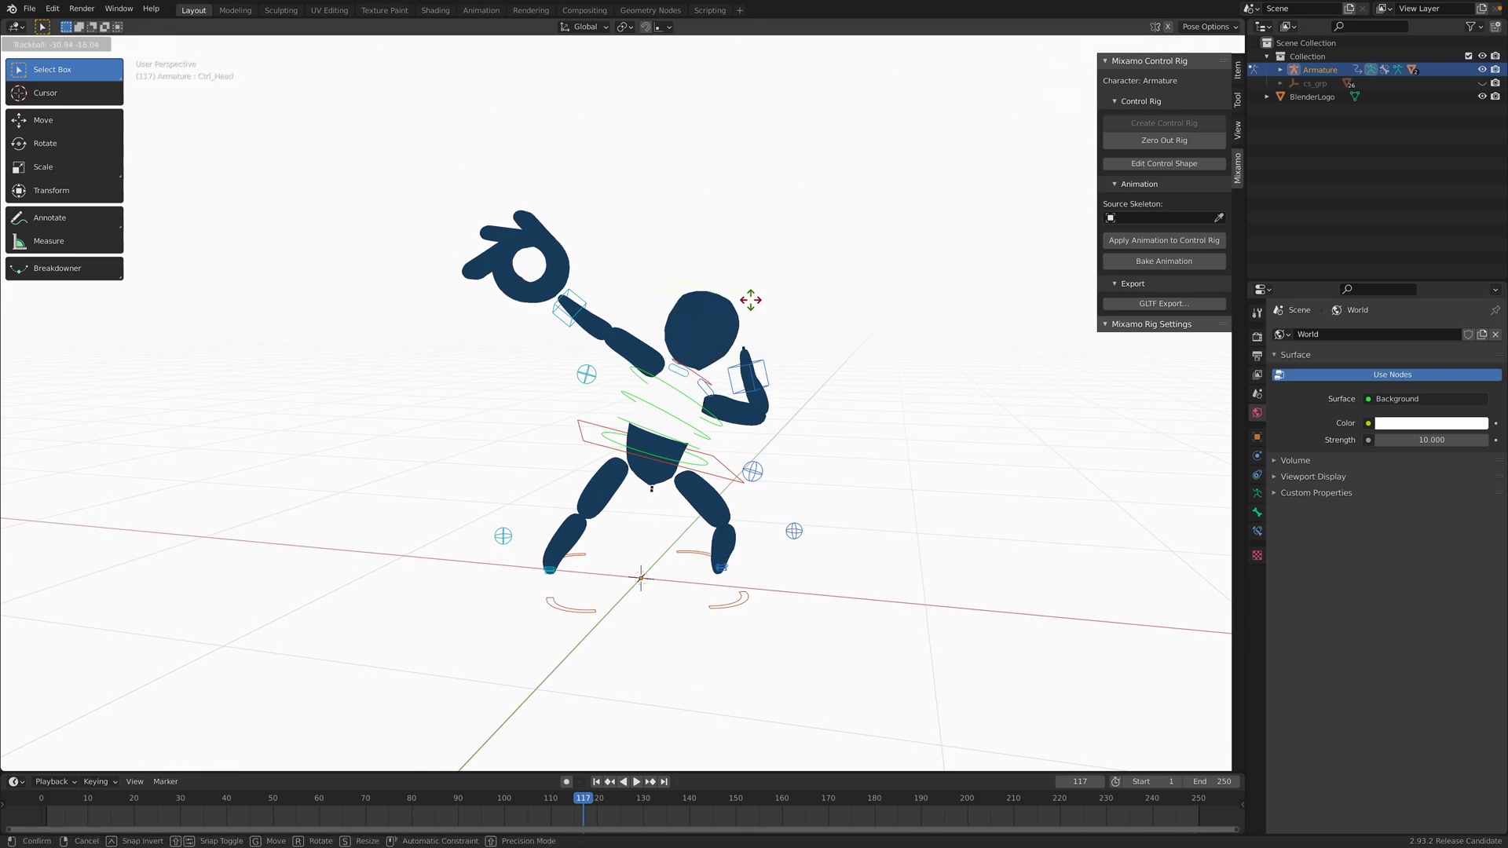
click(671, 403)
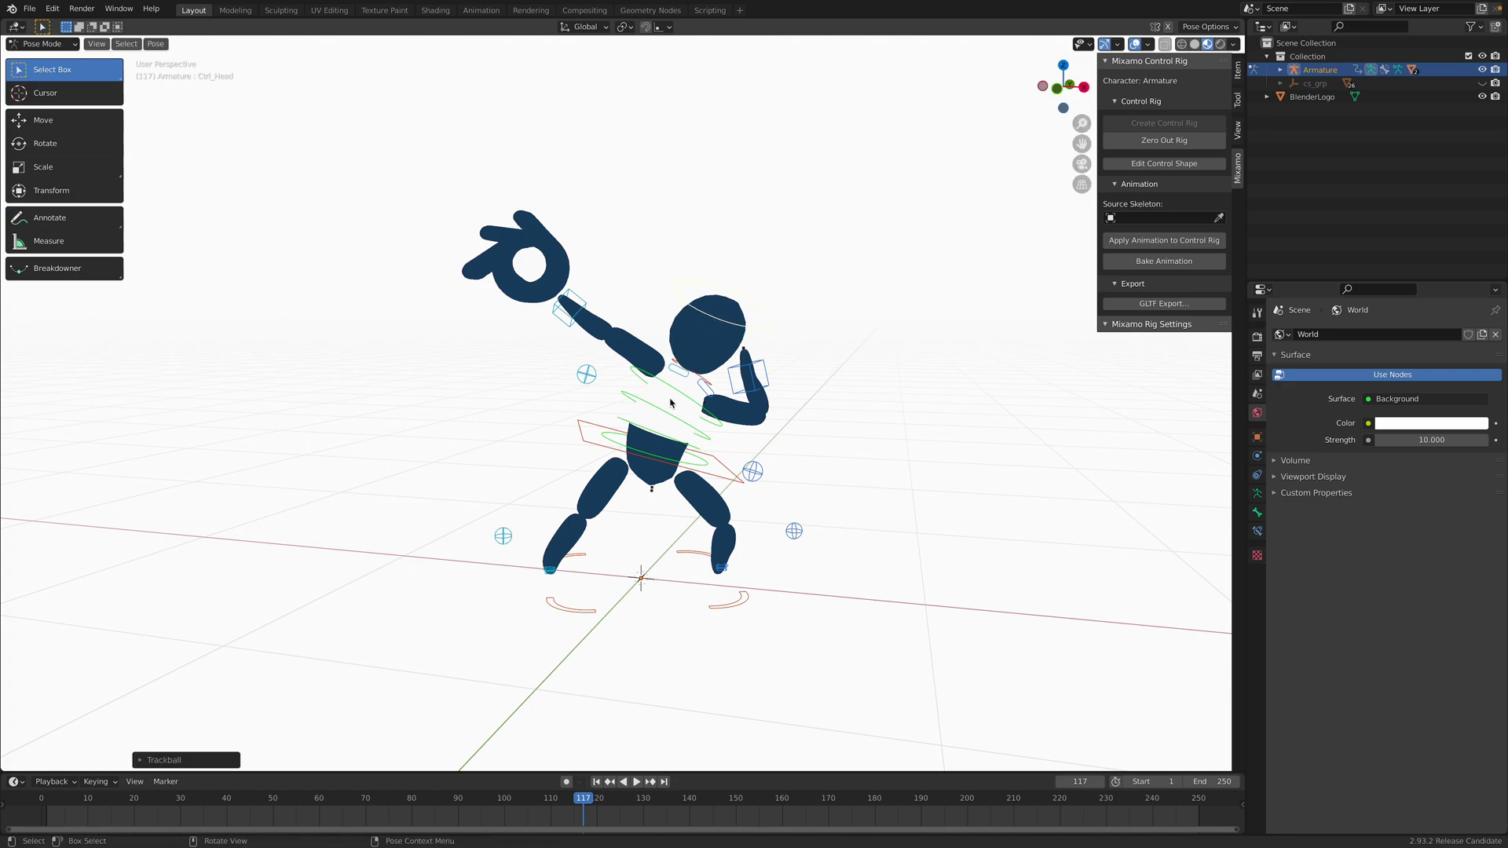
Select the spine control, check the pose from another angle and return the armature to Object Mode.
click(632, 396)
middle_drag(632, 396, 579, 443)
click(33, 44)
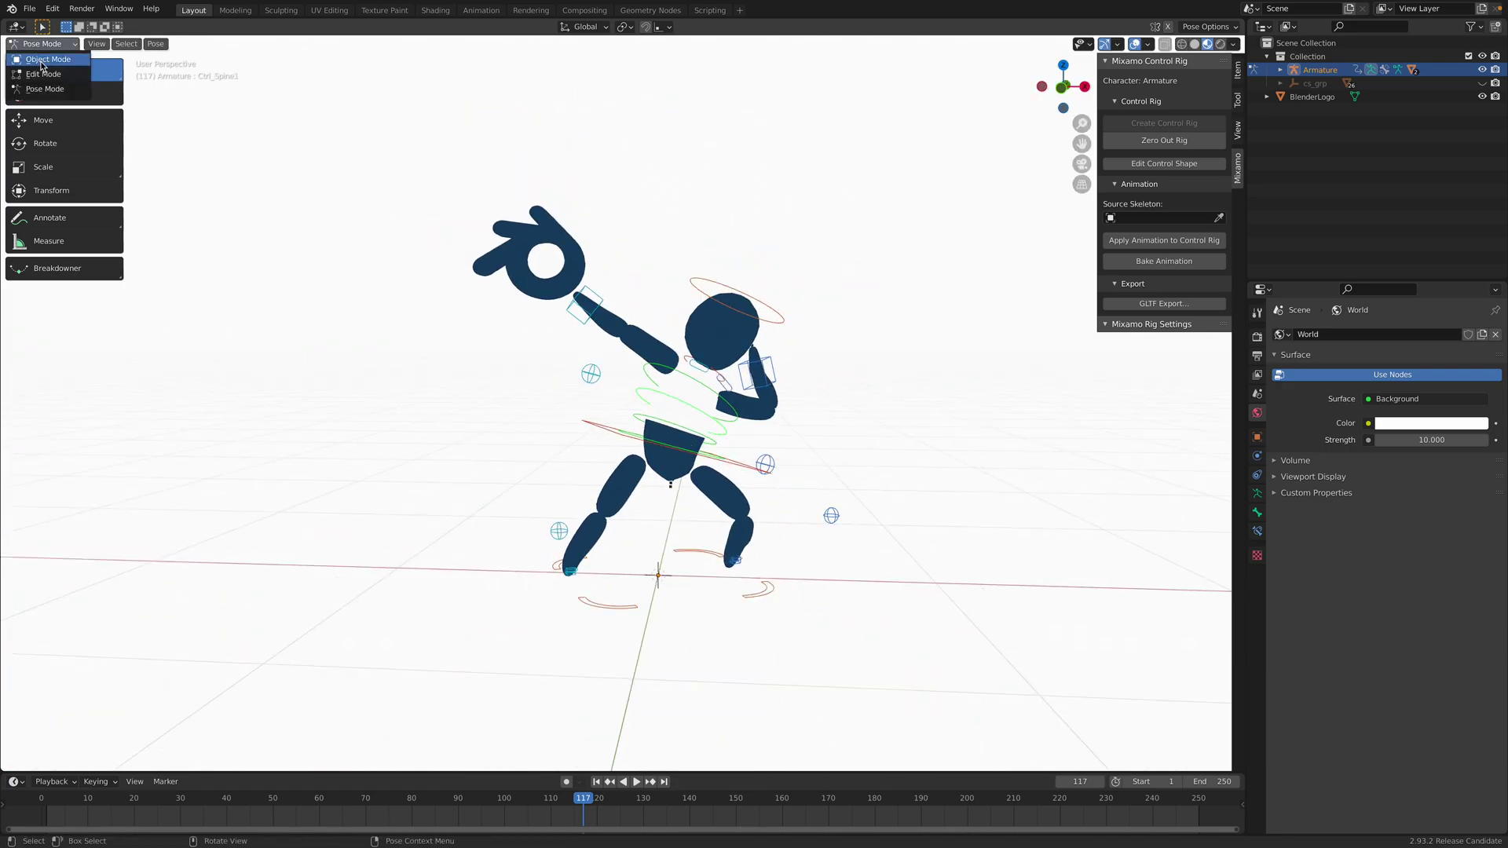
click(40, 61)
Save the file and split the 3D viewport horizontally into two stacked areas.
click(700, 247)
middle_drag(700, 249, 684, 250)
key(ctrl+s)
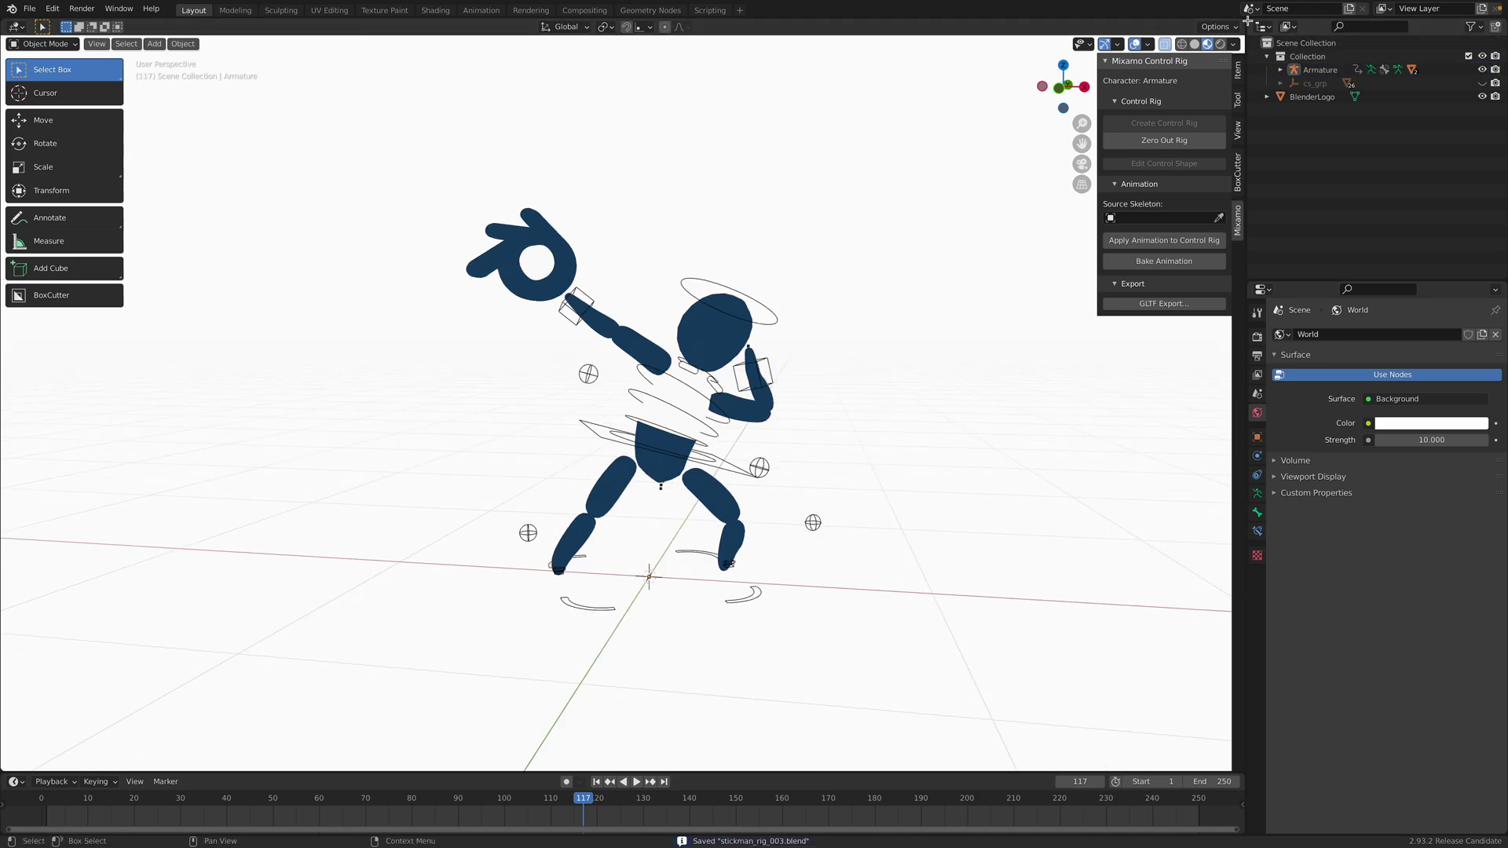
drag(1236, 46, 1182, 322)
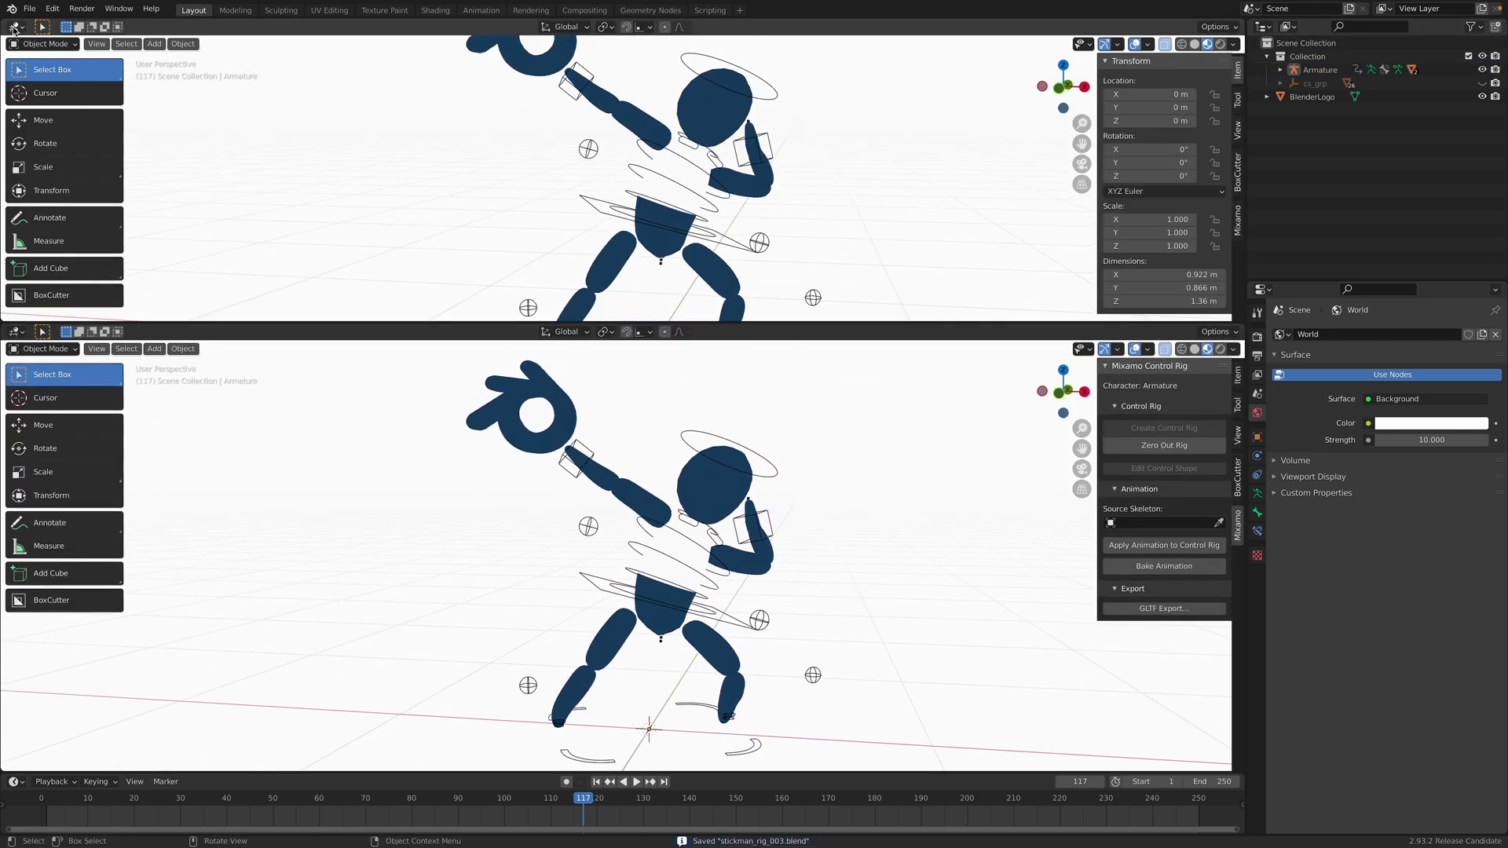
click(14, 28)
Save the file under the new name stickman_rig_poses.blend in the SushiAssets folder inside Documents/Blender.
click(30, 9)
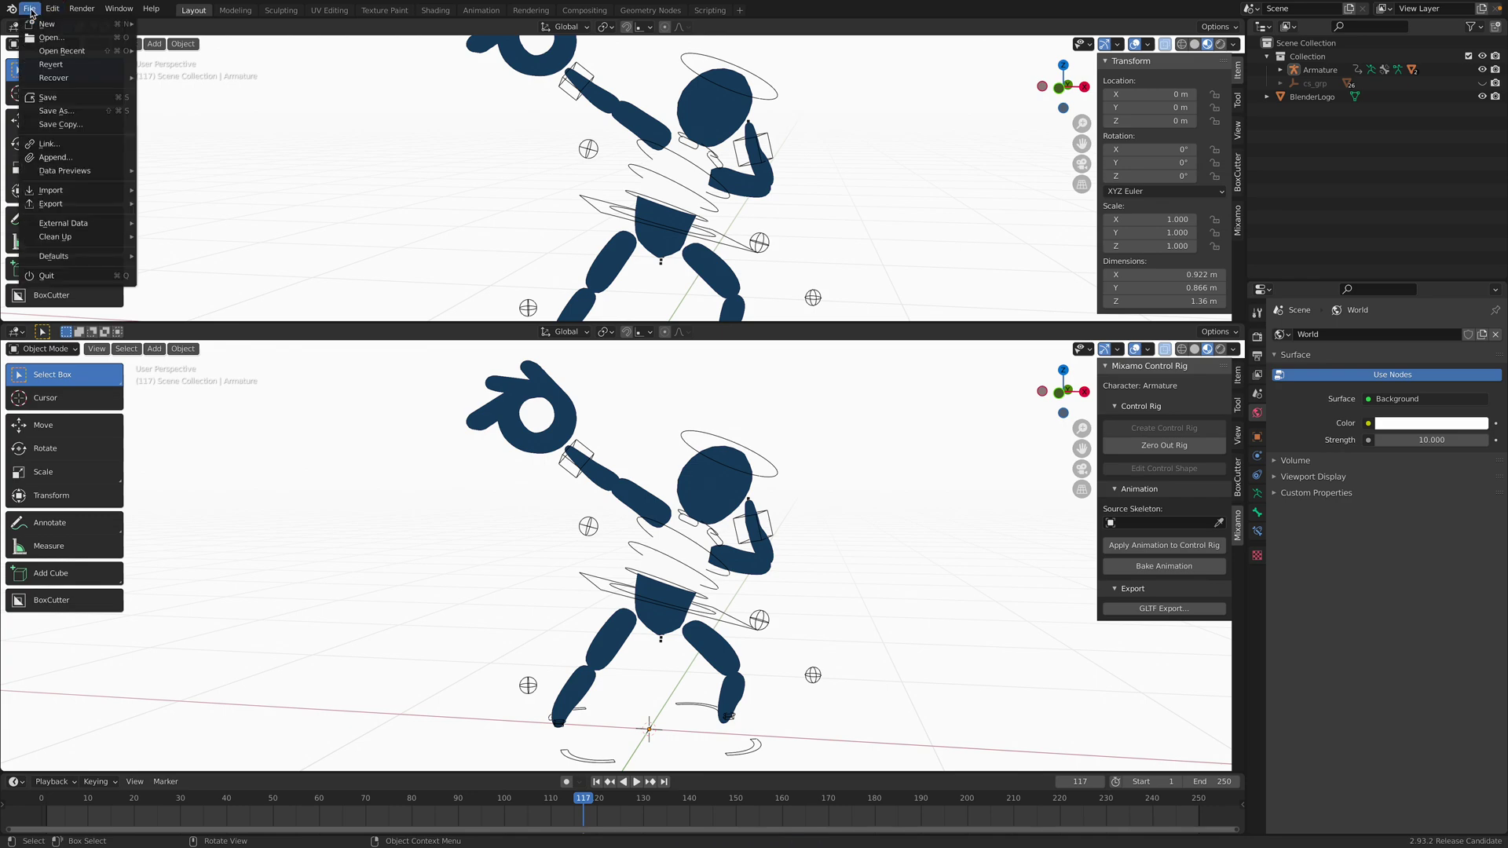
click(57, 111)
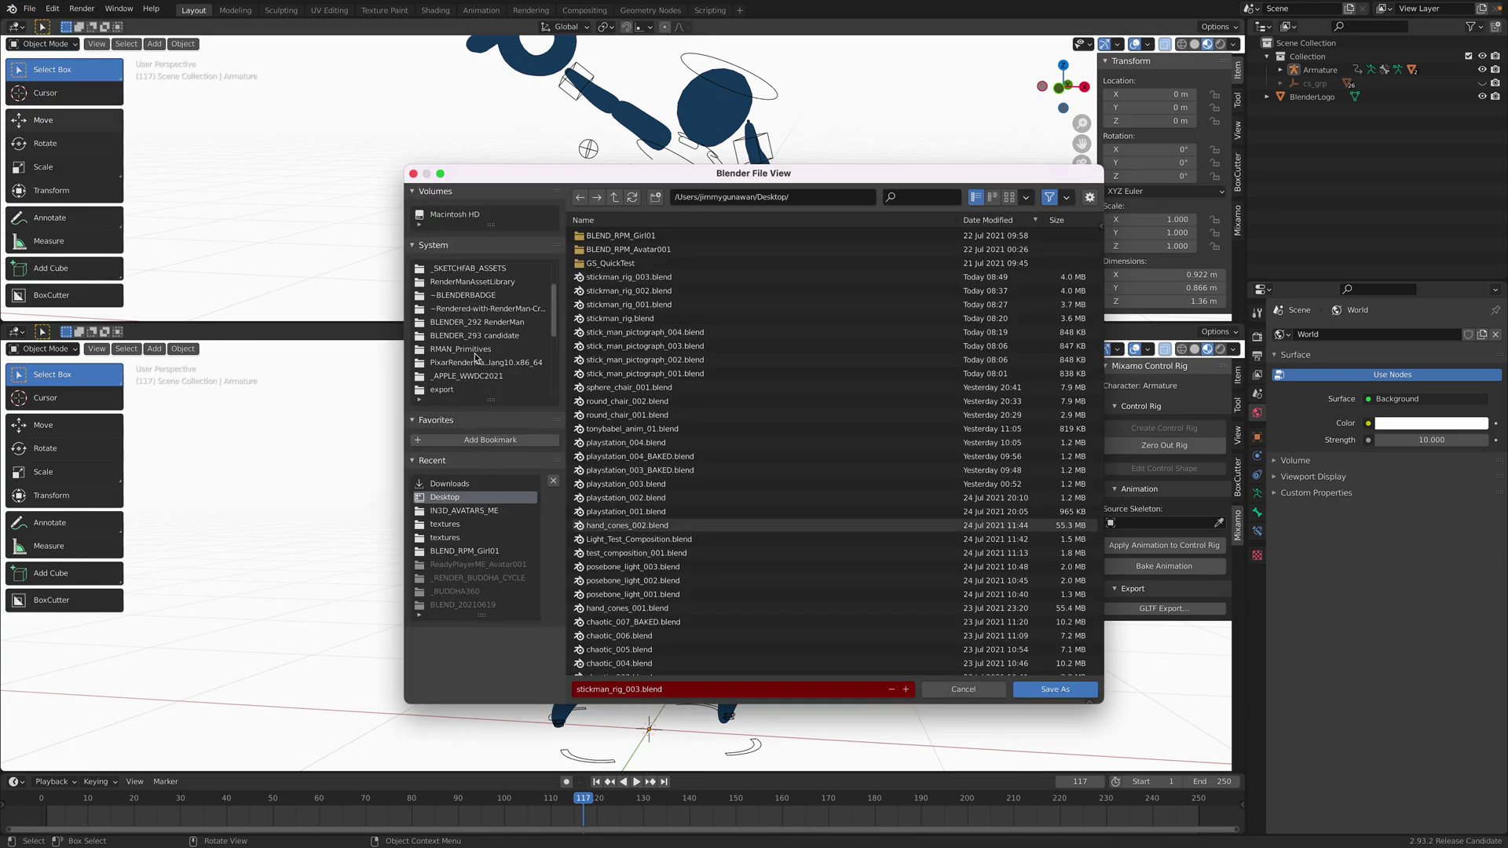
scroll(476, 358, down, 4)
scroll(487, 342, up, 5)
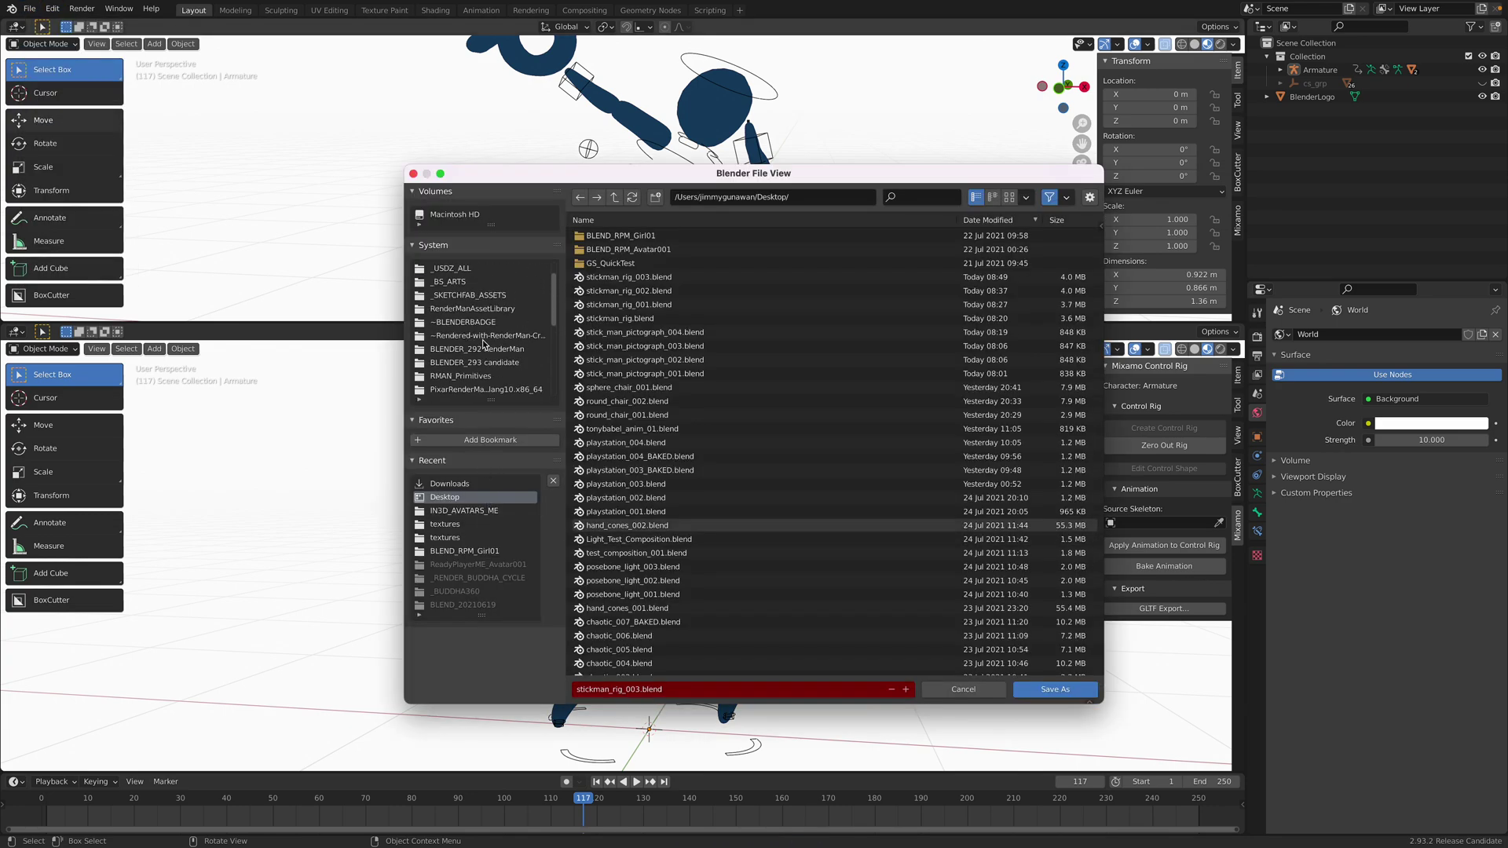
click(488, 282)
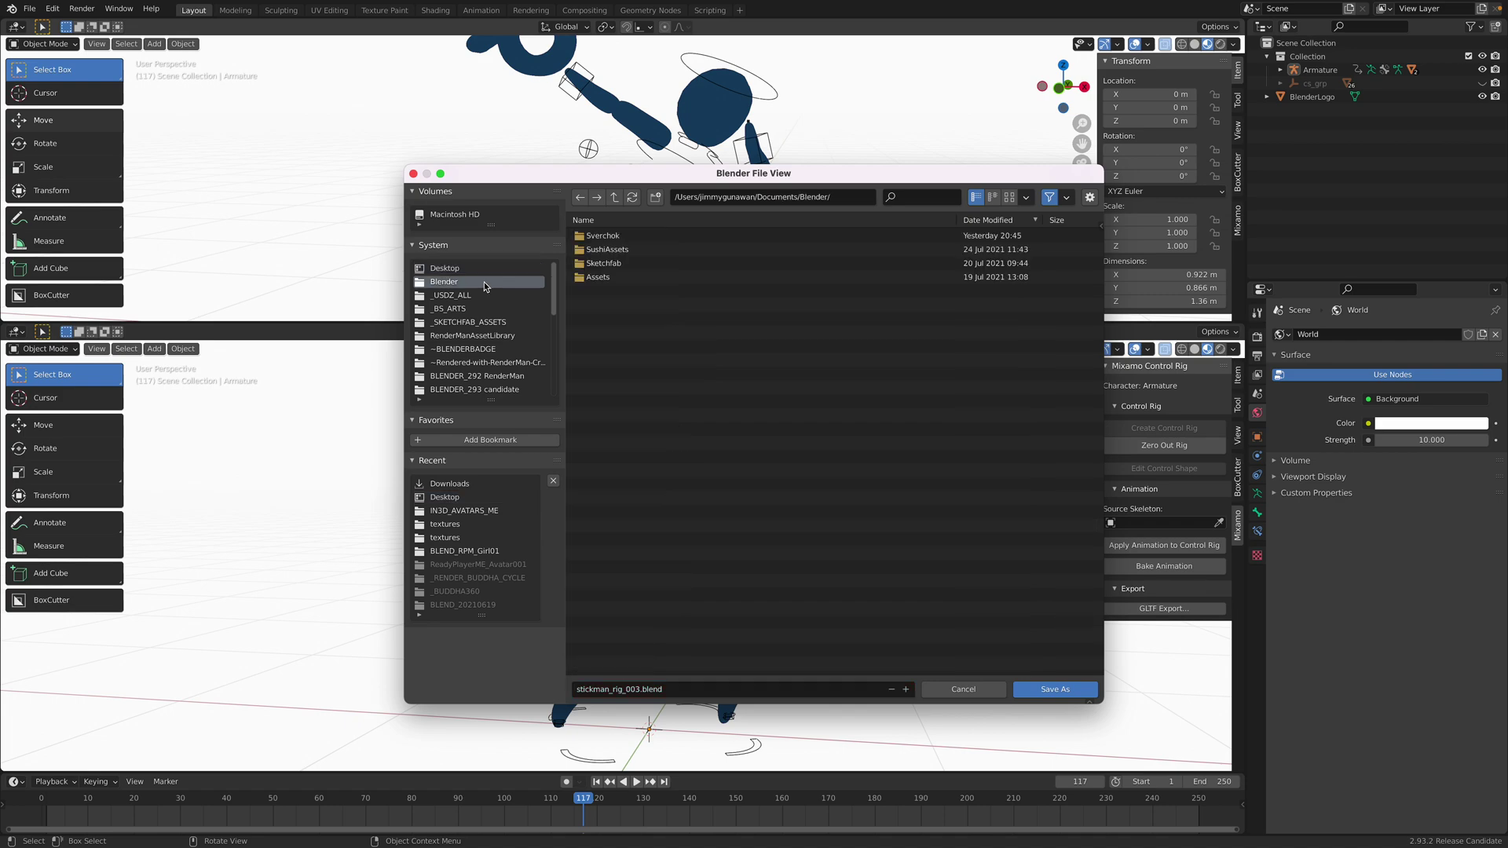
double_click(609, 249)
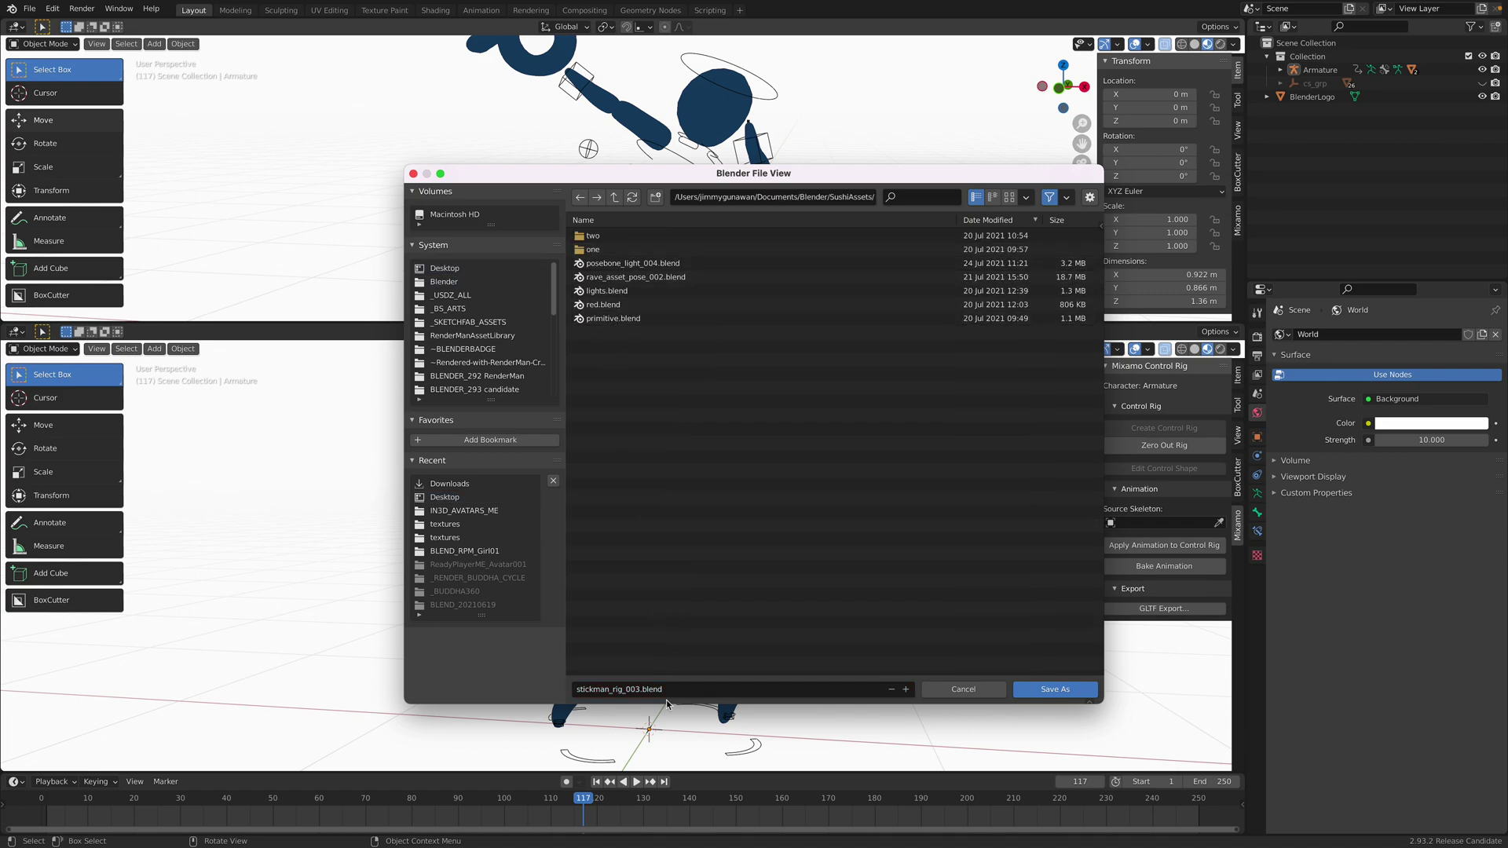
click(643, 690)
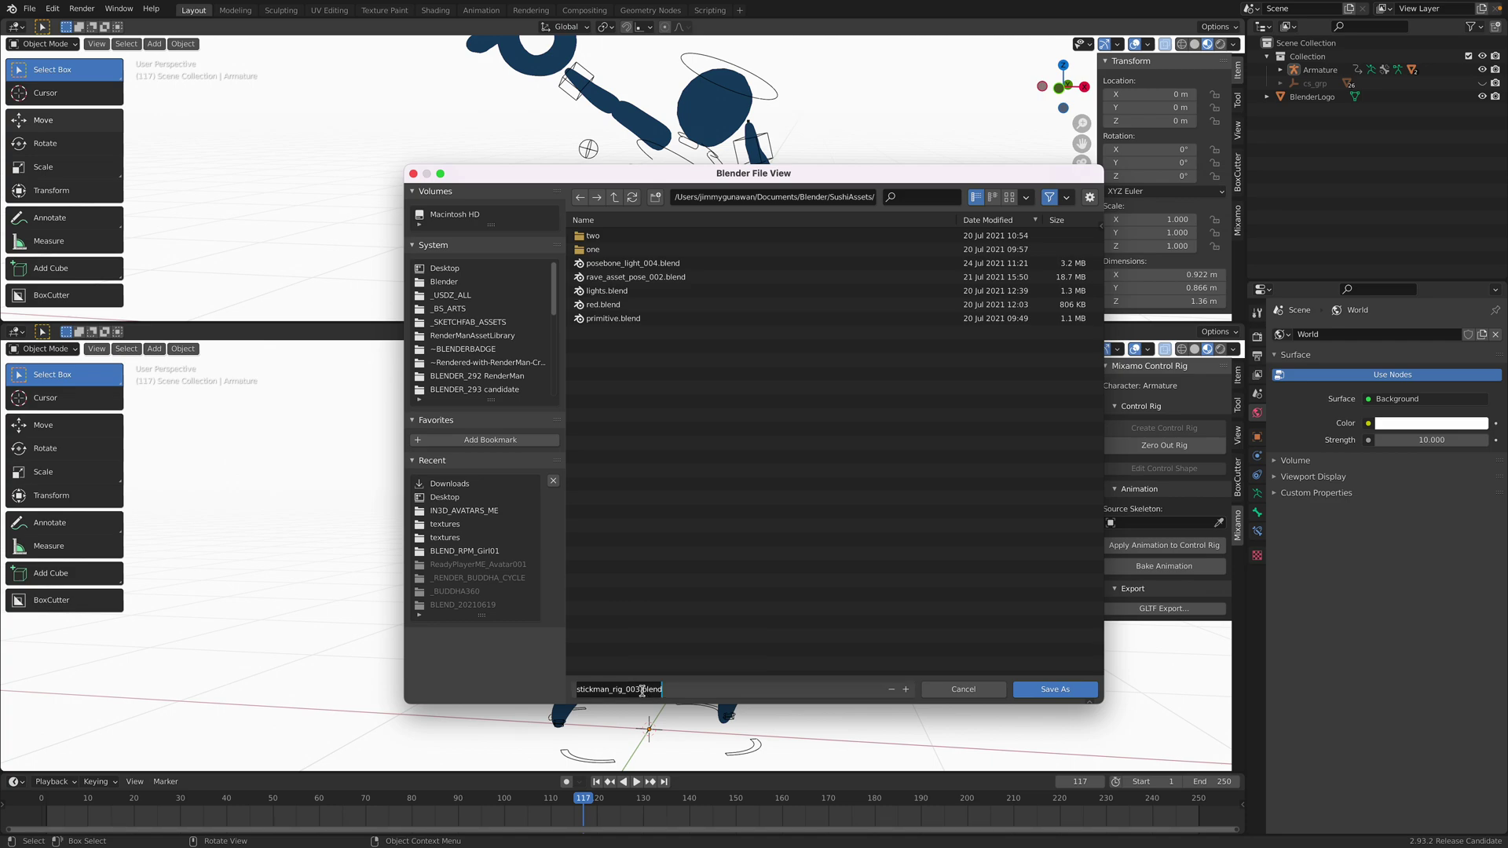
click(640, 690)
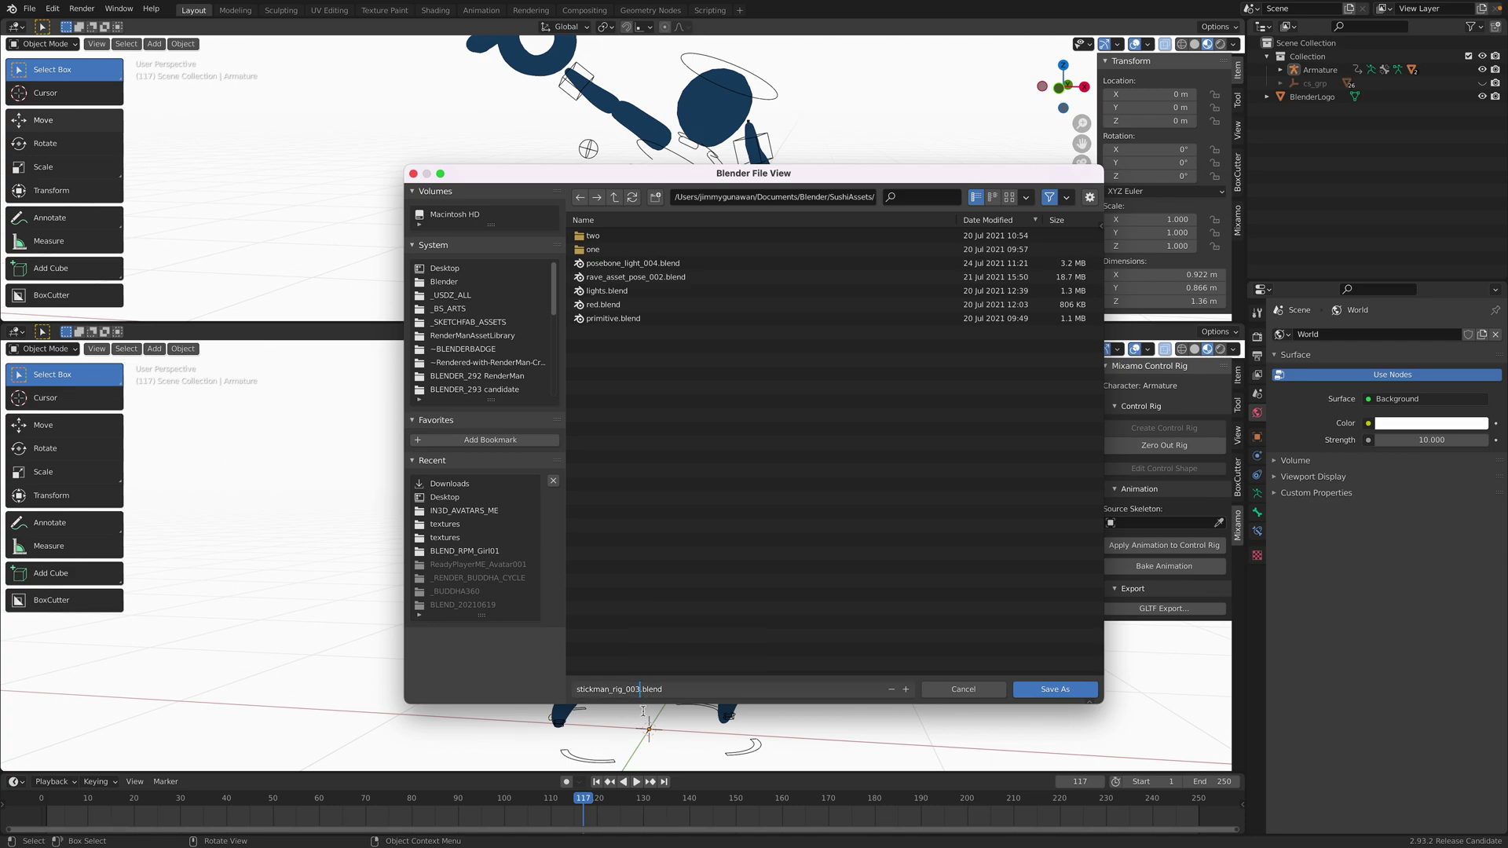
text(ses)
key(Return)
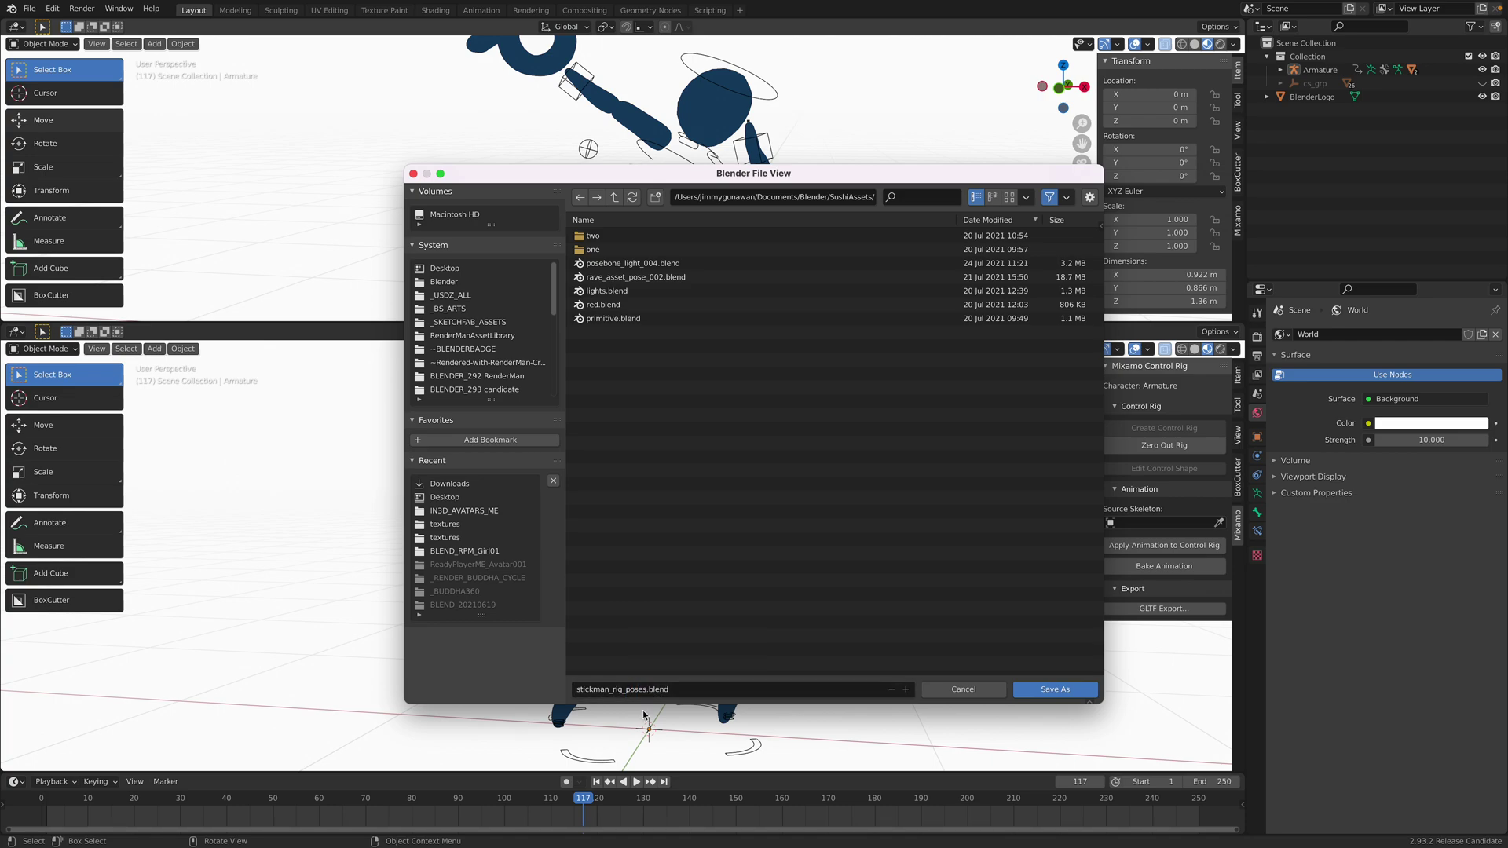
click(1046, 689)
View the posed figure from the front in the lower viewport and check the available editor types and the splash screen.
scroll(1004, 670, right, 5)
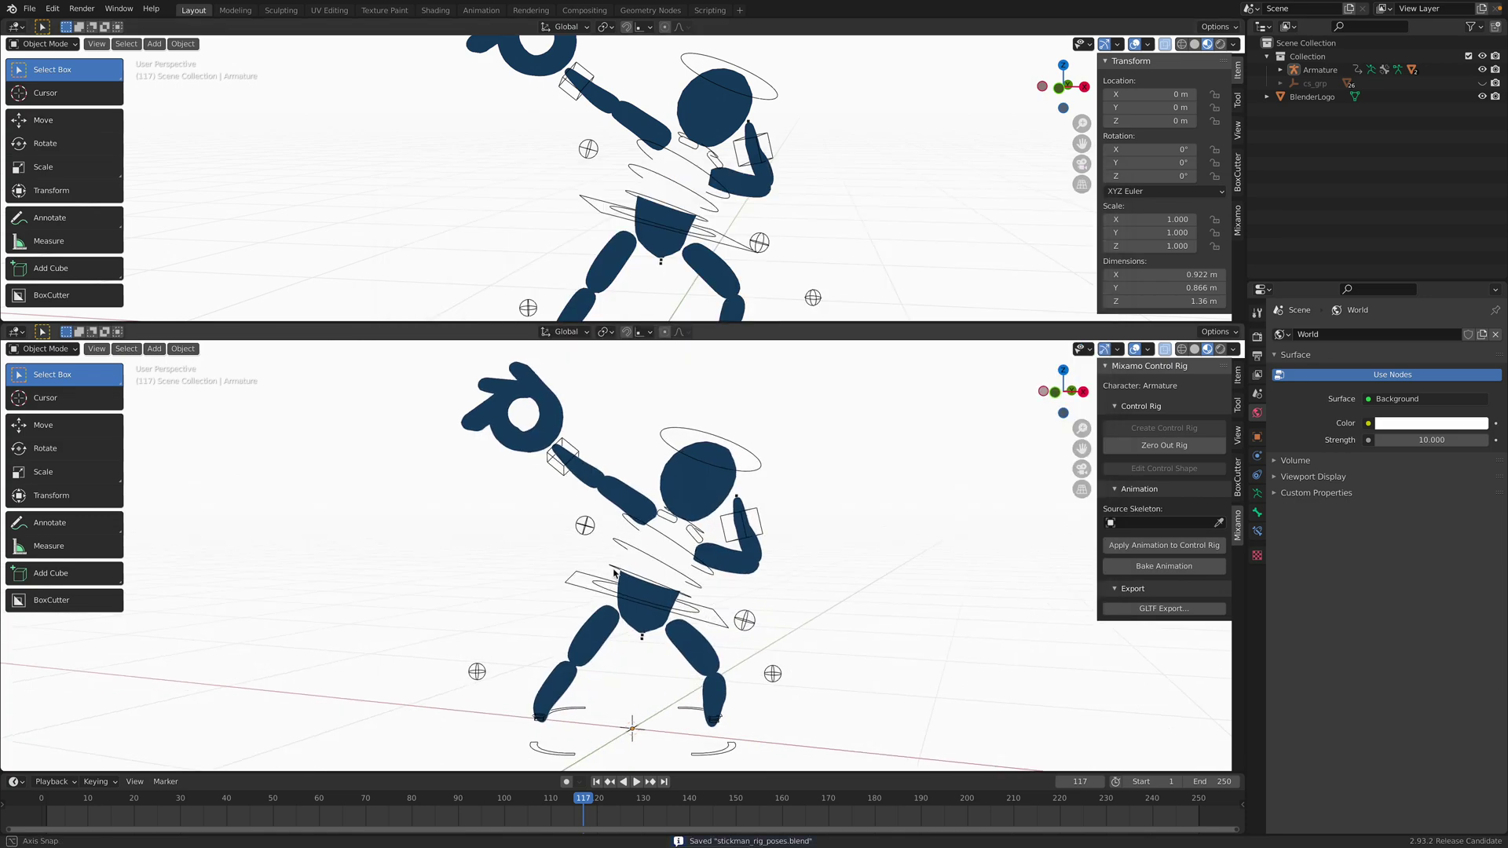
click(1057, 397)
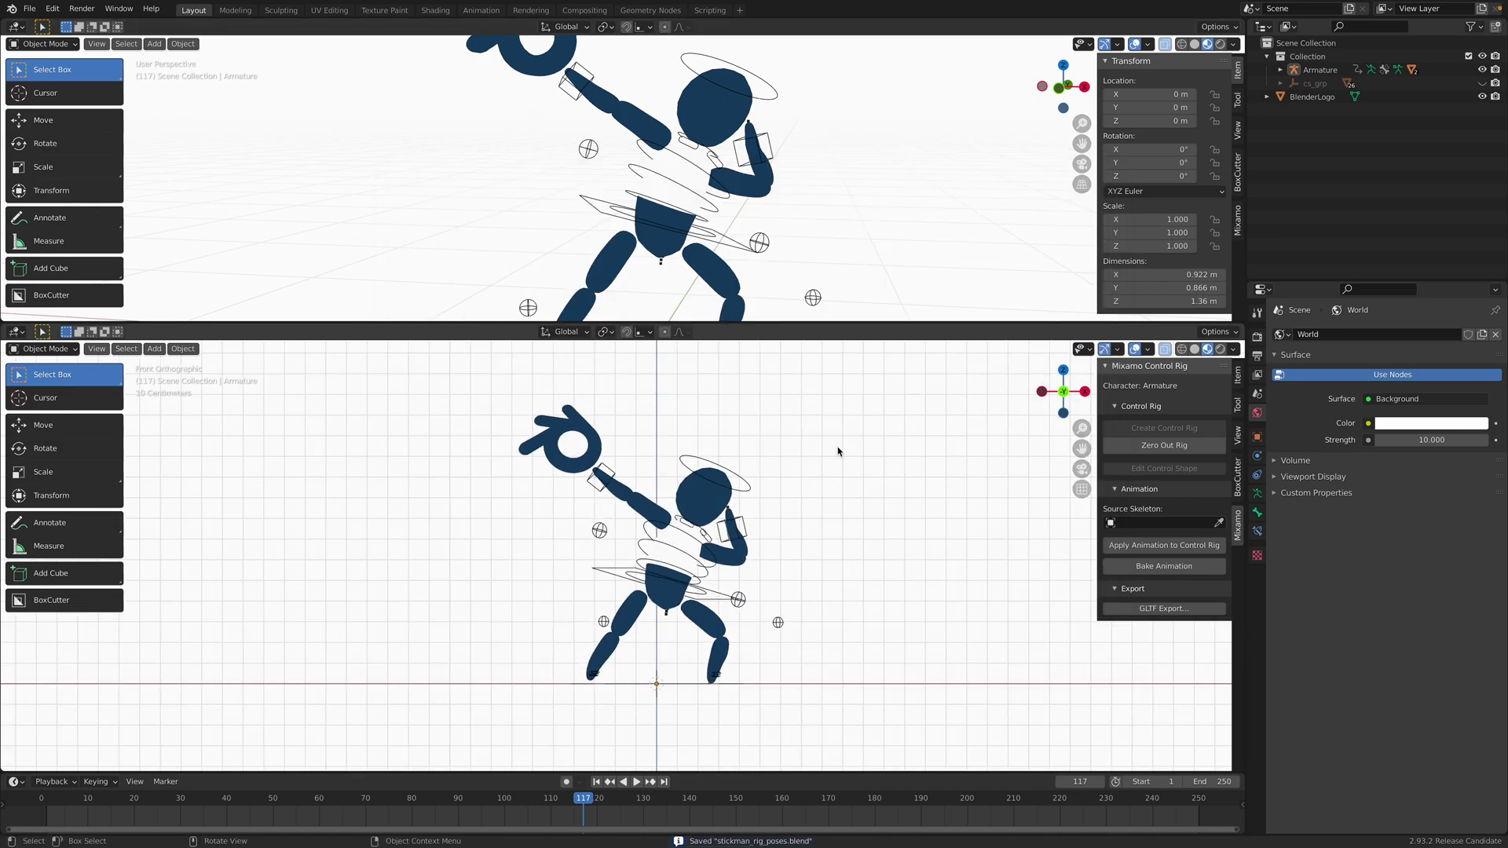
click(16, 27)
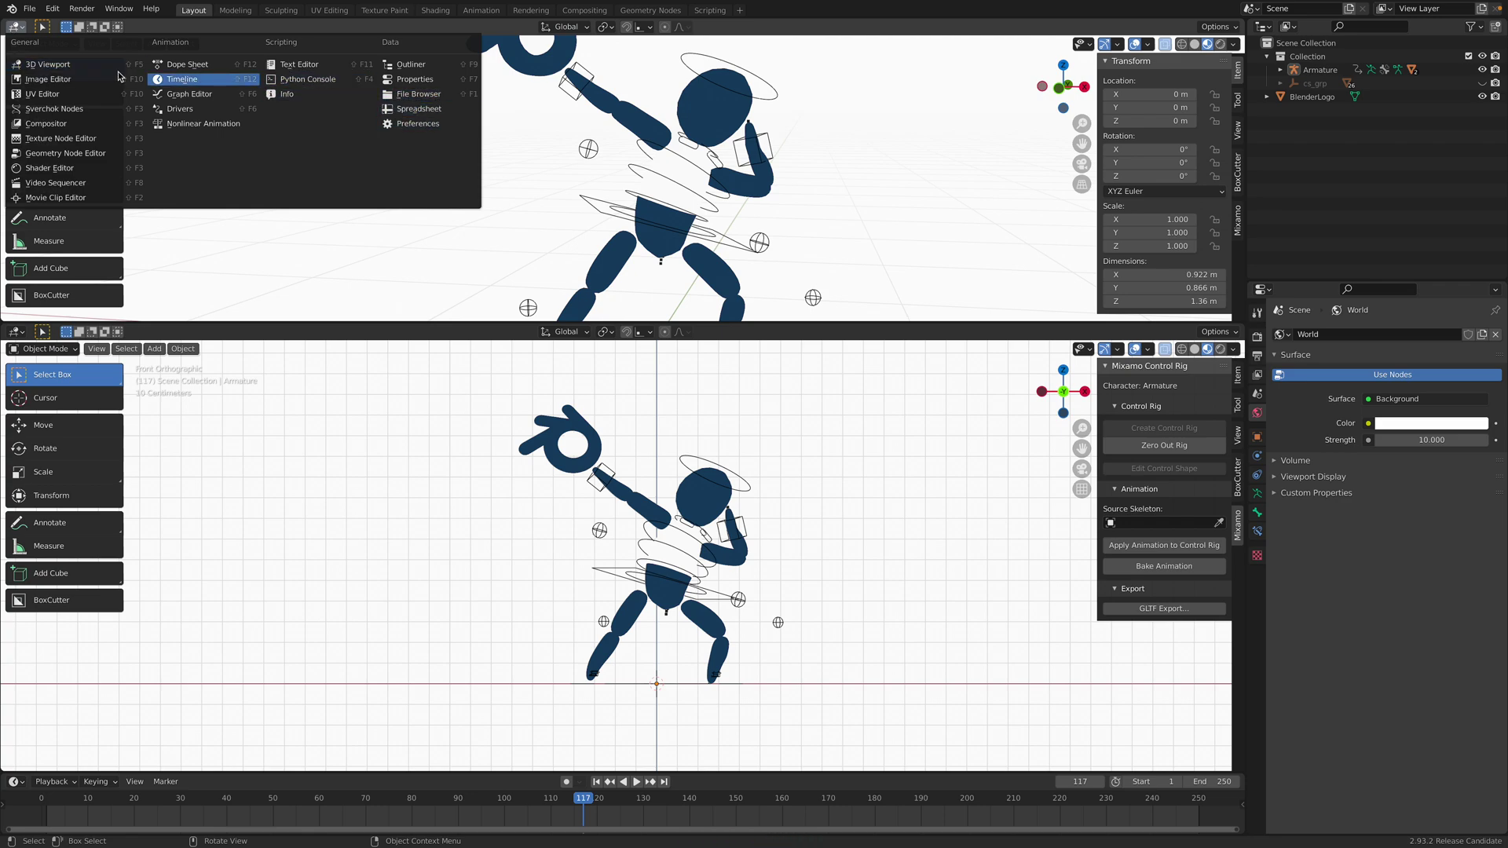
click(29, 9)
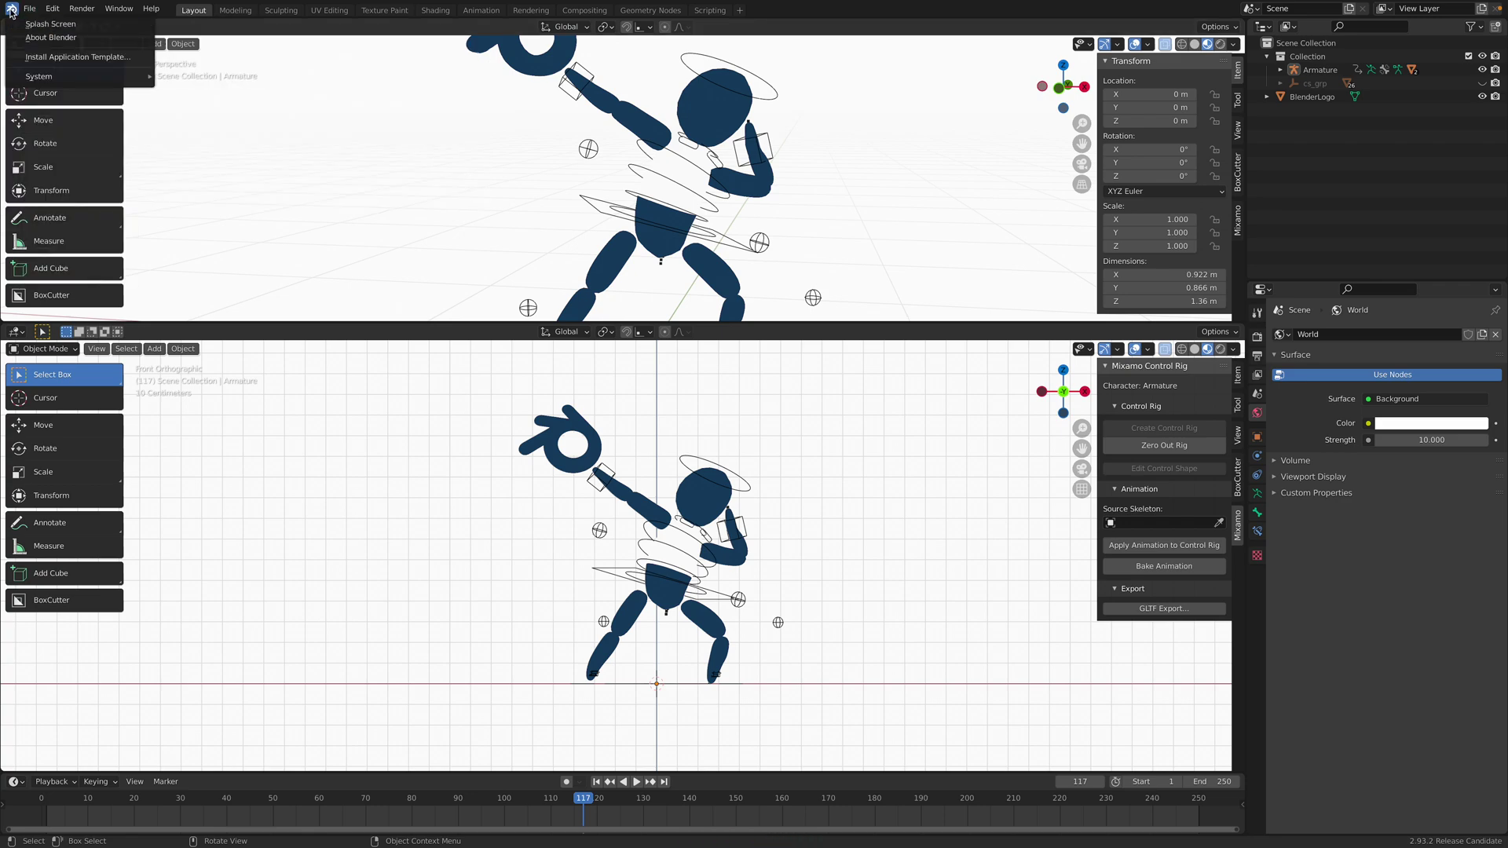
click(39, 23)
click(868, 270)
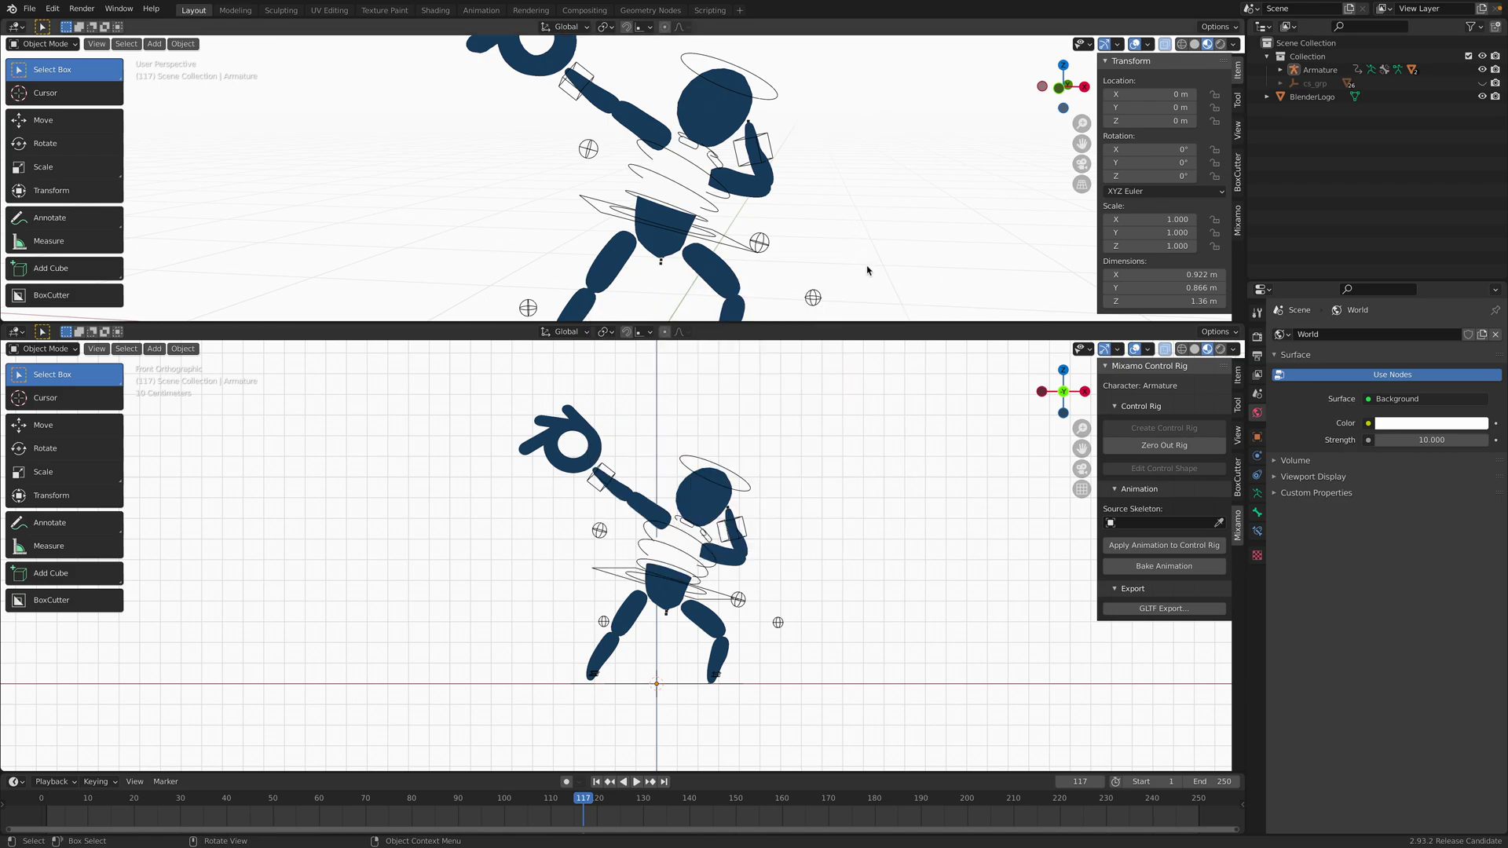
Save the file, minimize the Safari window on the desktop and launch Blender 3.0.0 Alpha.
key(ctrl+s)
key(ctrl+Left)
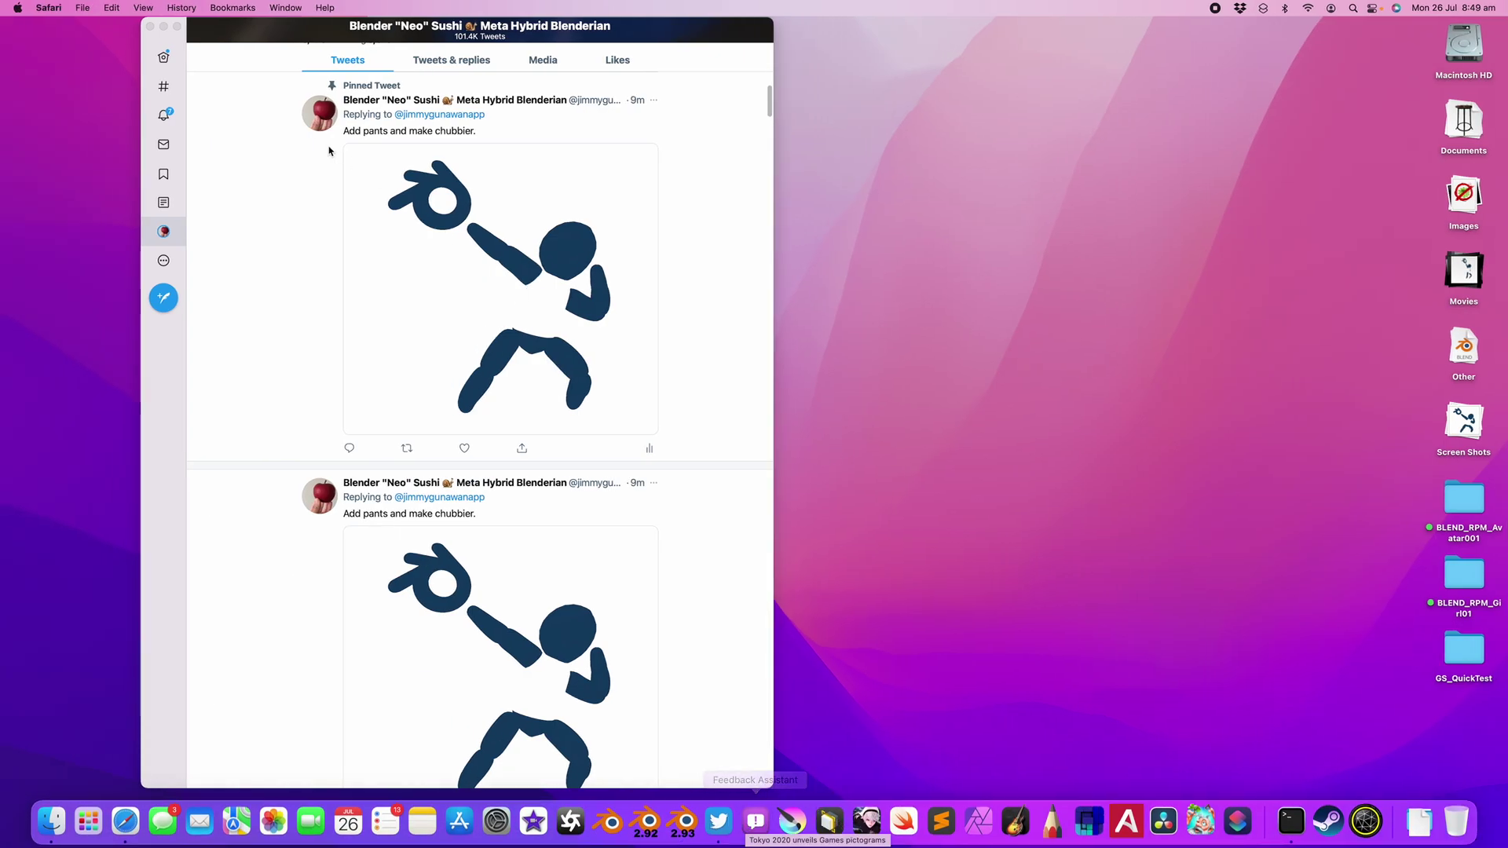
click(164, 28)
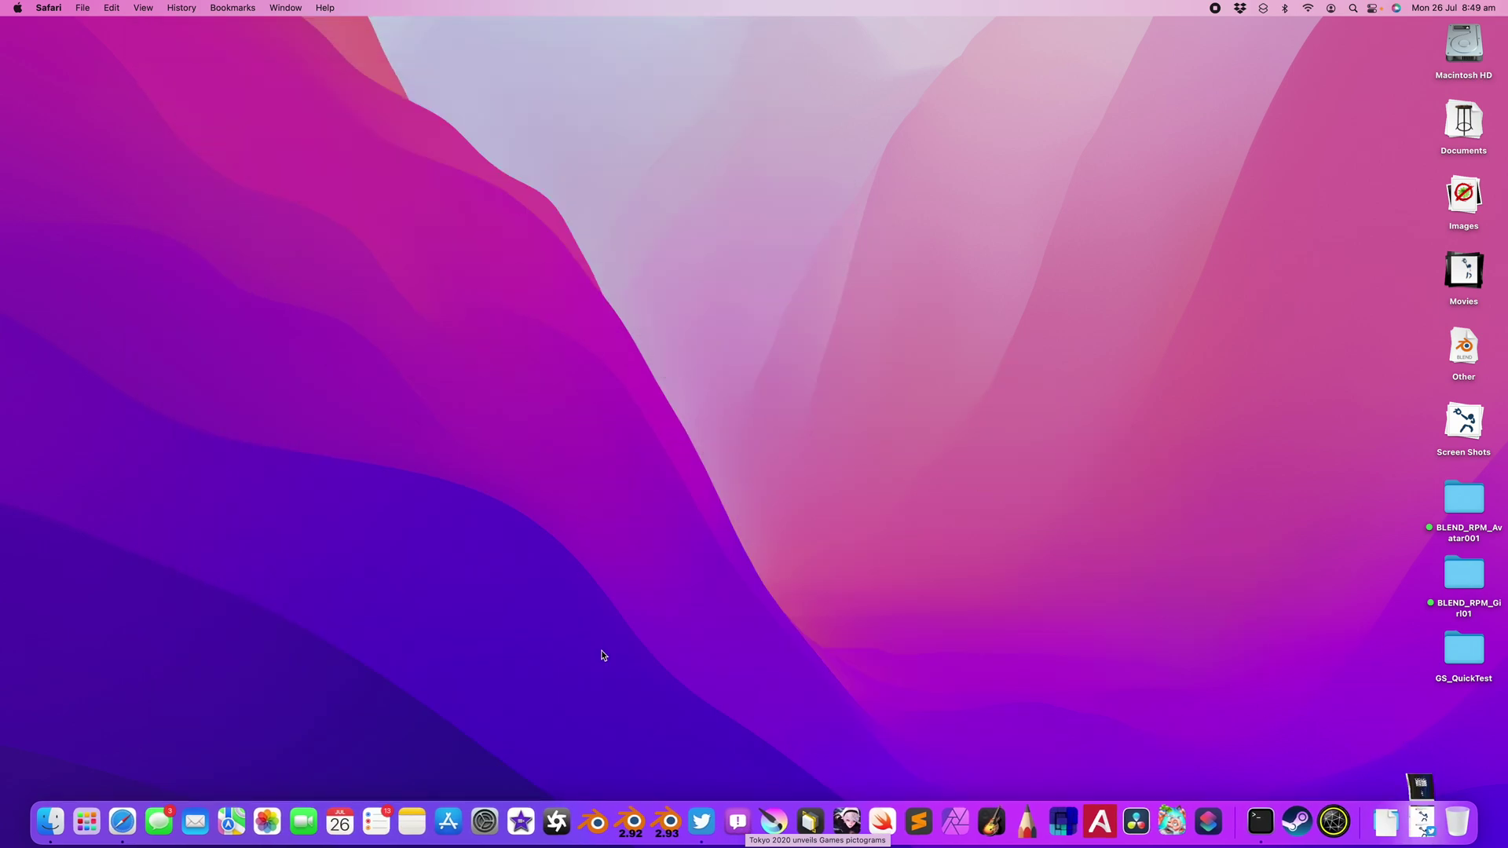
click(598, 823)
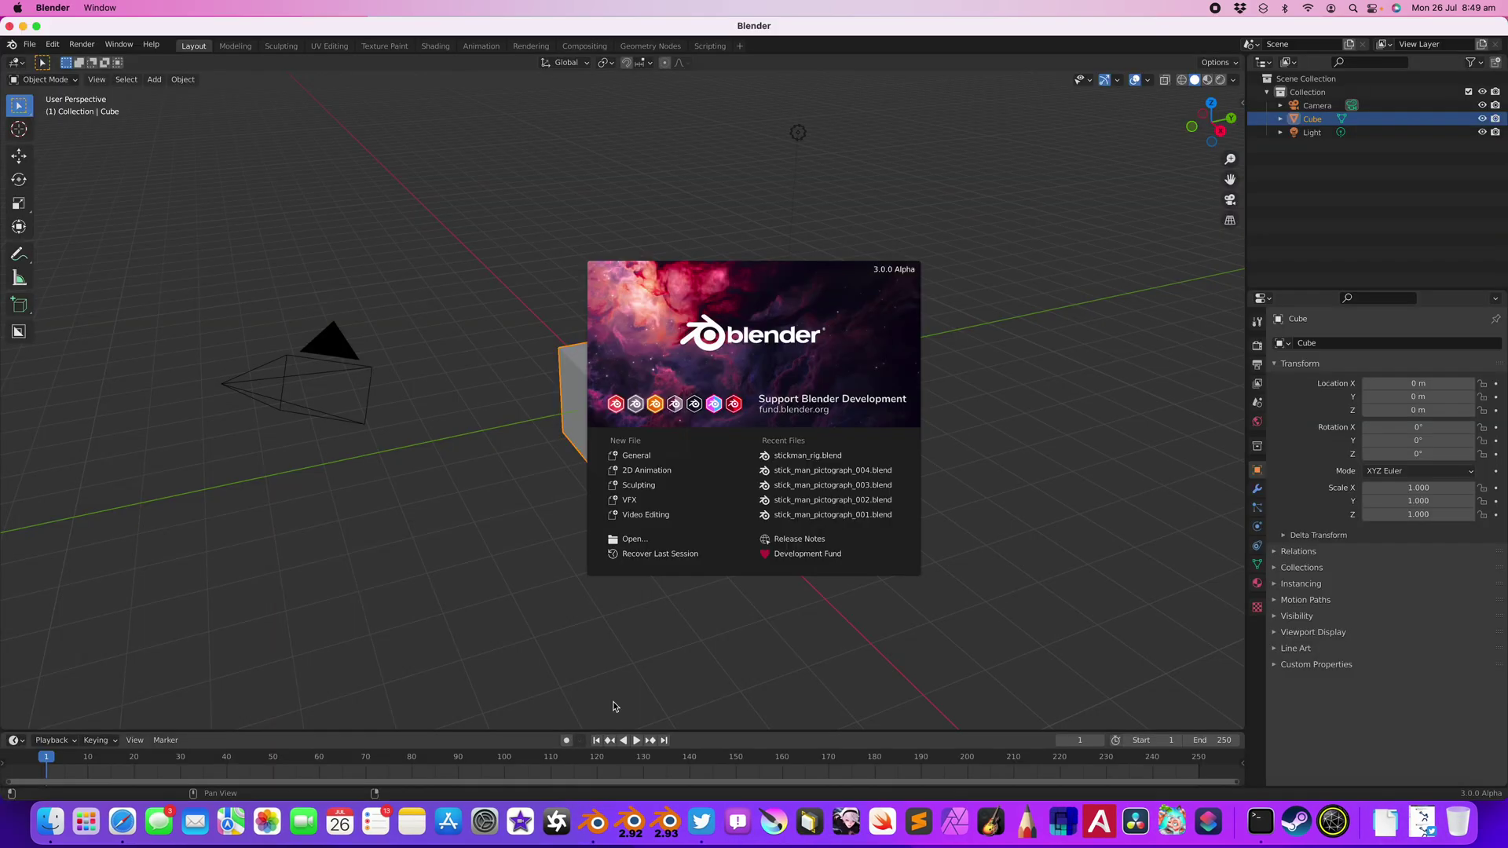
Dismiss the splash screen and delete all the default objects from the new scene.
click(539, 382)
key(a)
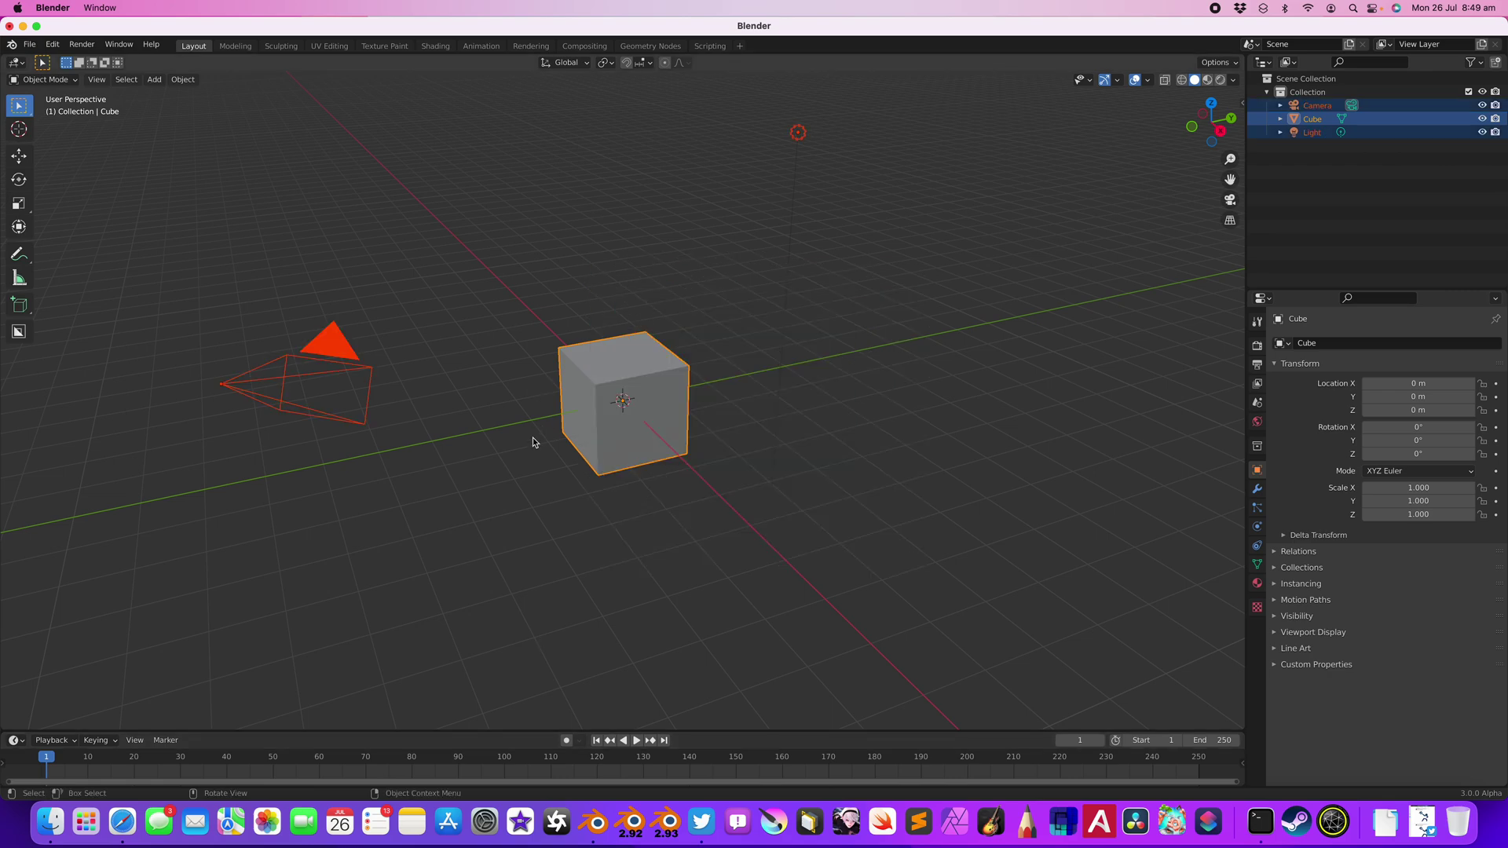
key(Delete)
Open stickman_rig_poses.blend from the SushiAssets folder without saving the current scene, and make the window full screen.
click(29, 44)
click(51, 80)
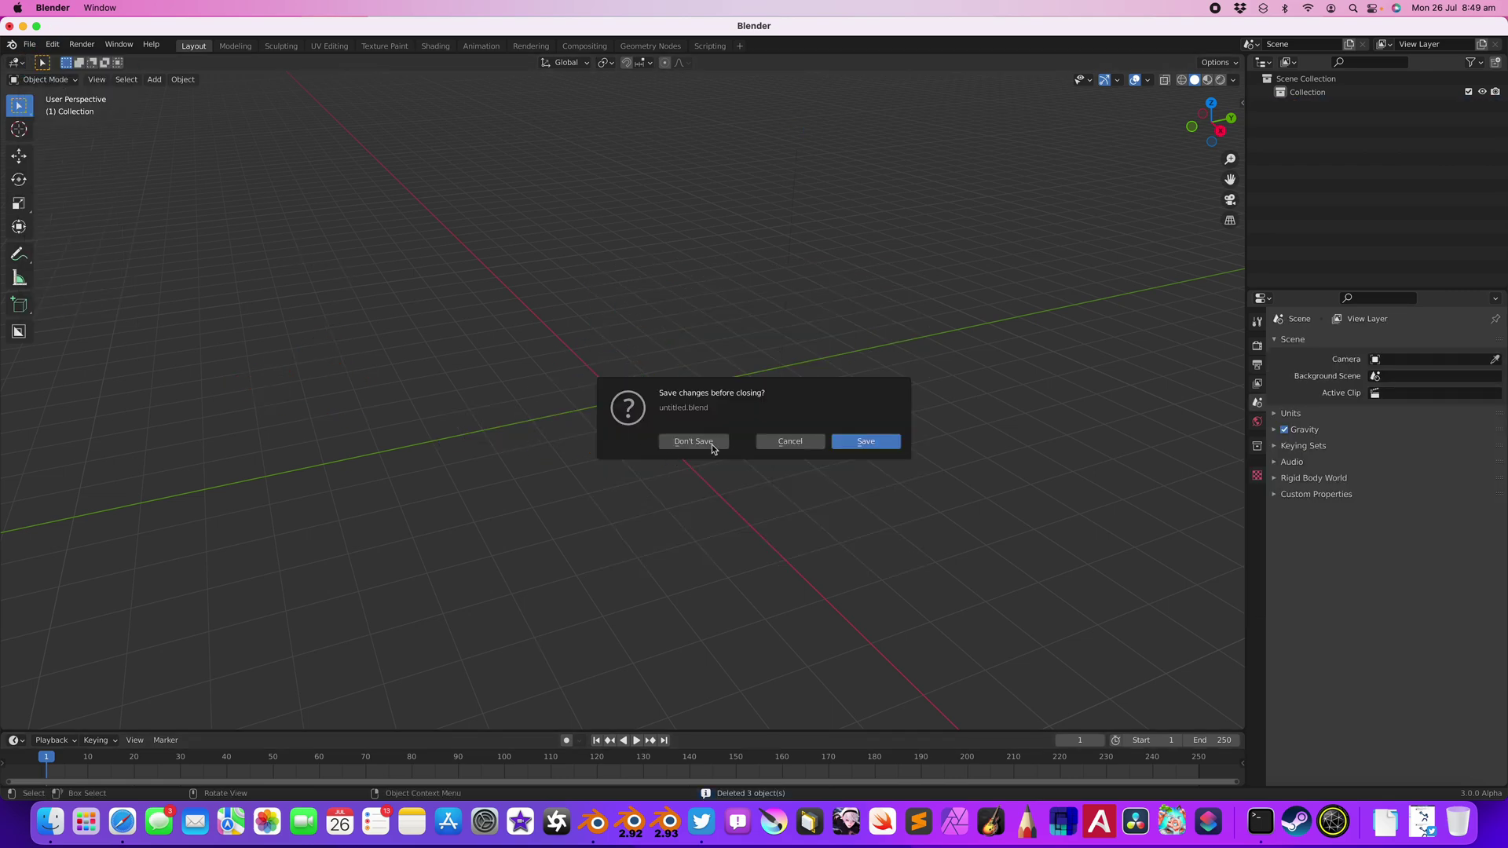
click(667, 440)
click(388, 410)
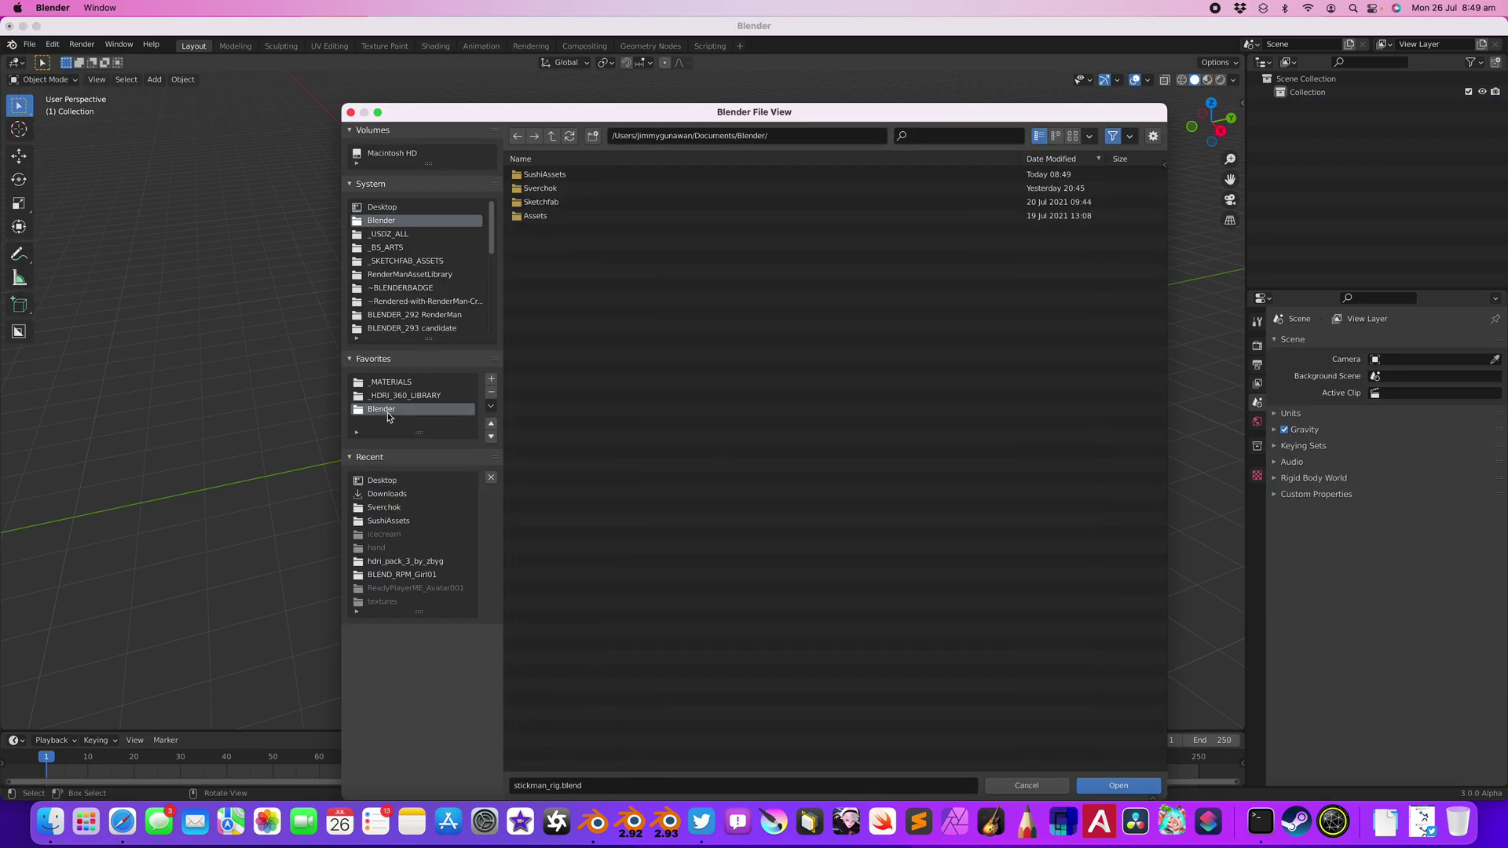
double_click(555, 174)
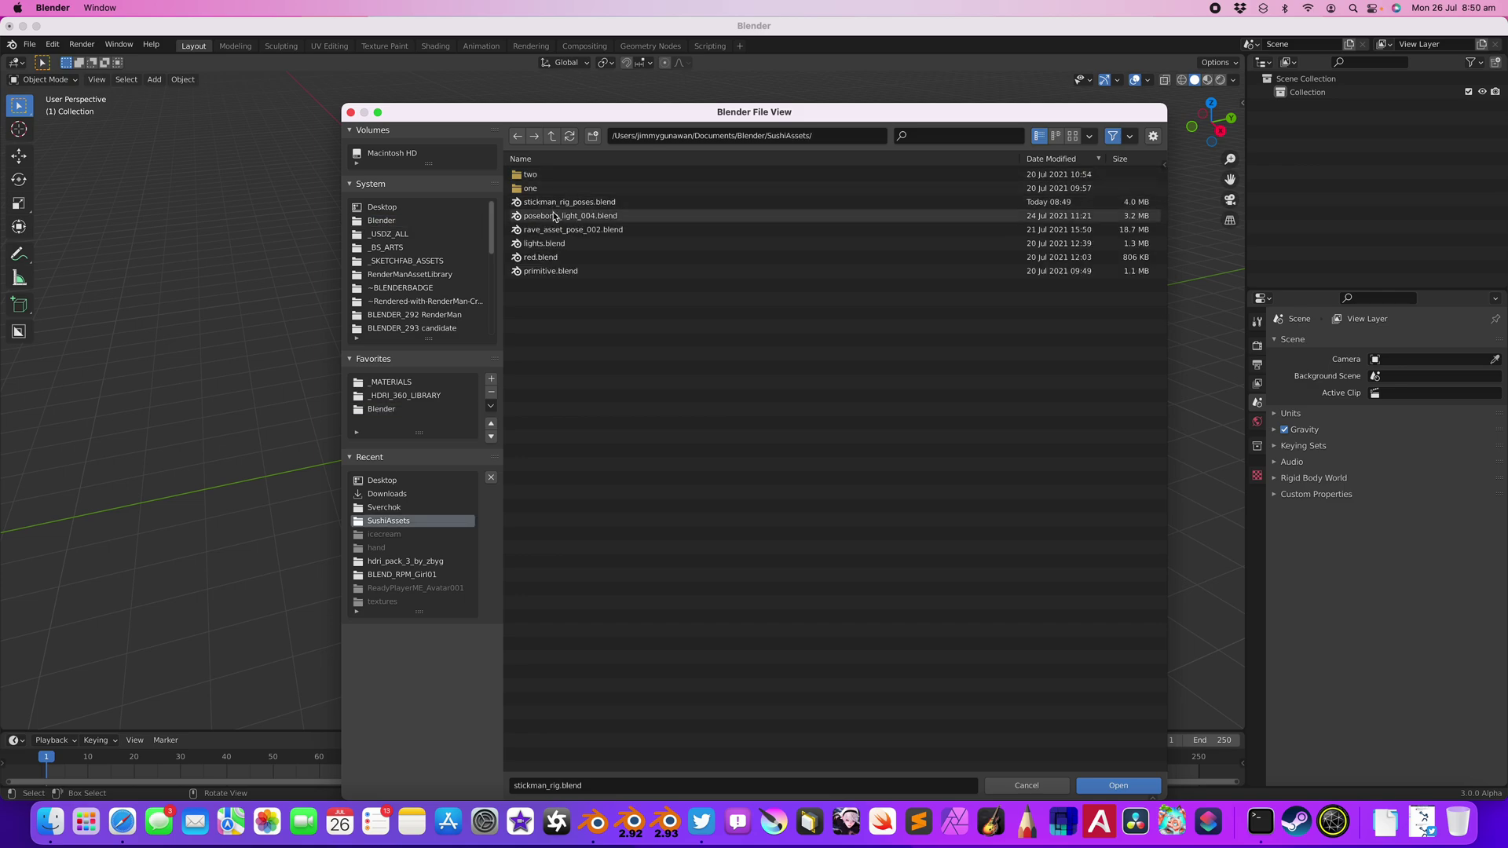
click(576, 203)
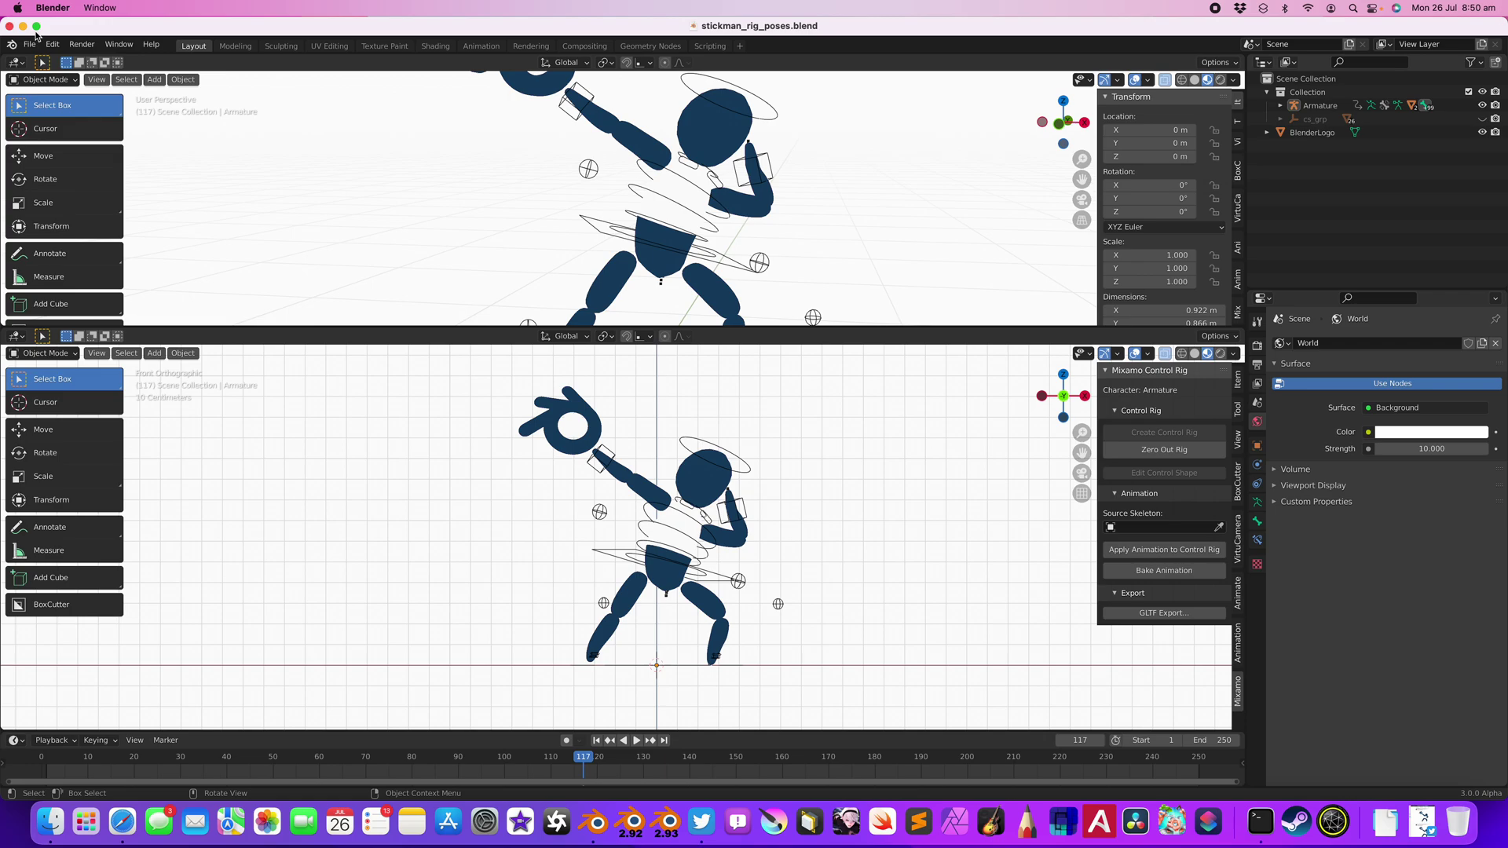
click(36, 26)
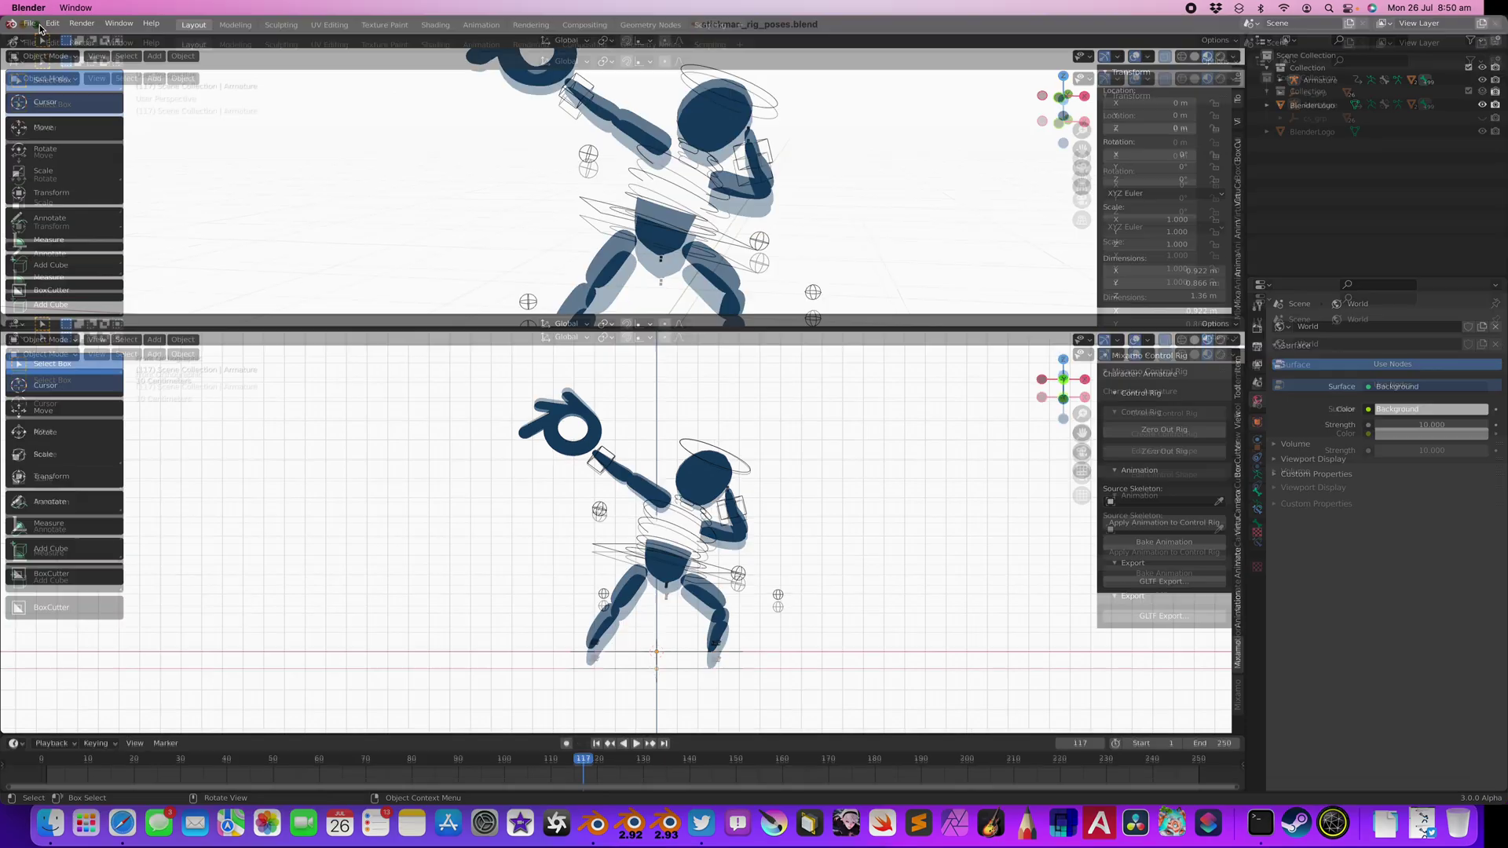
Change the upper area to the Asset Browser and show its Animations category.
middle_drag(781, 499, 762, 506)
click(16, 27)
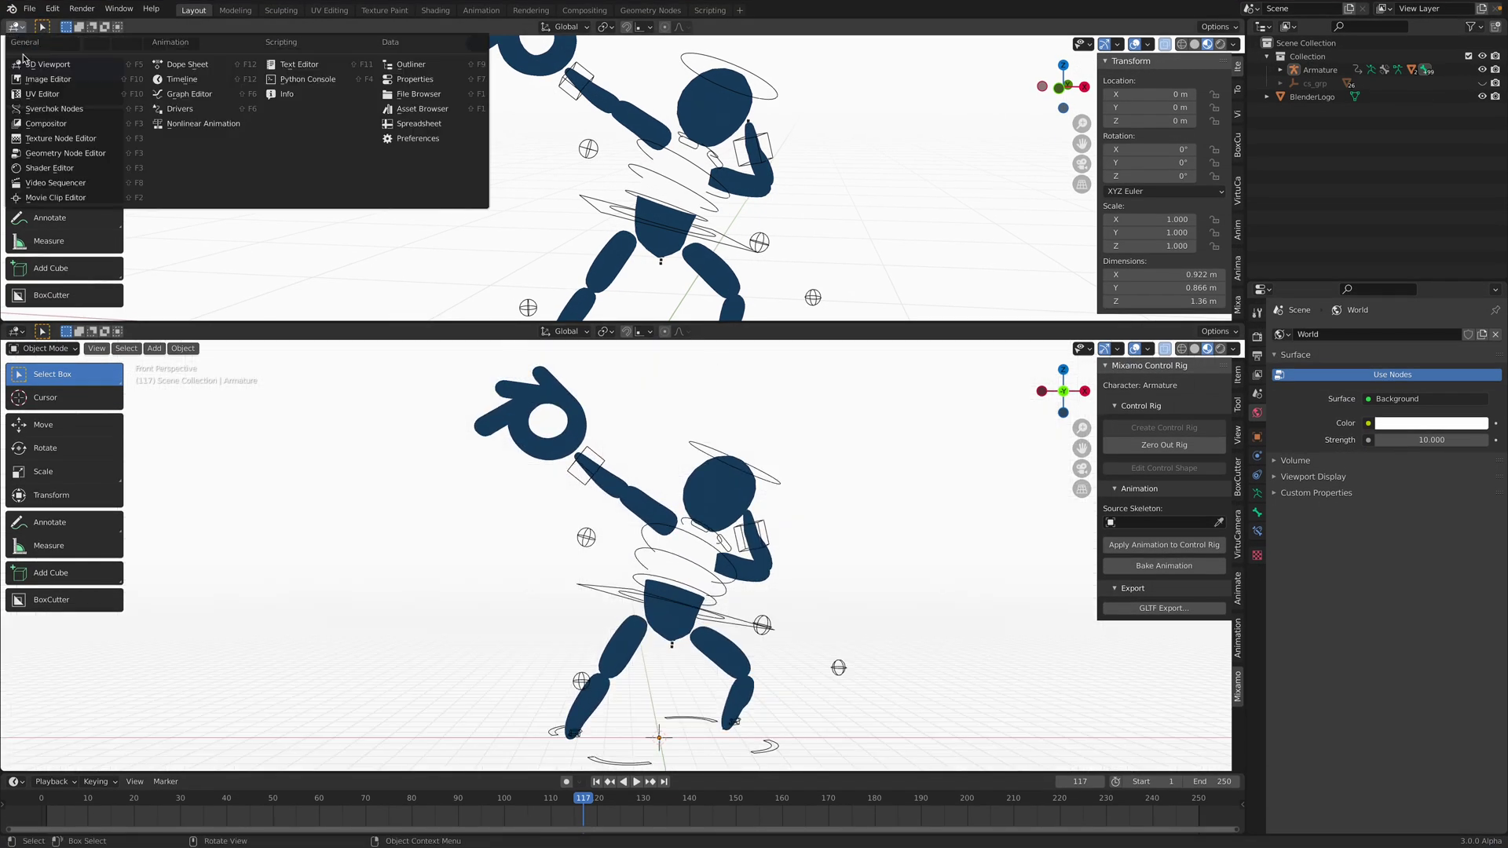
click(422, 109)
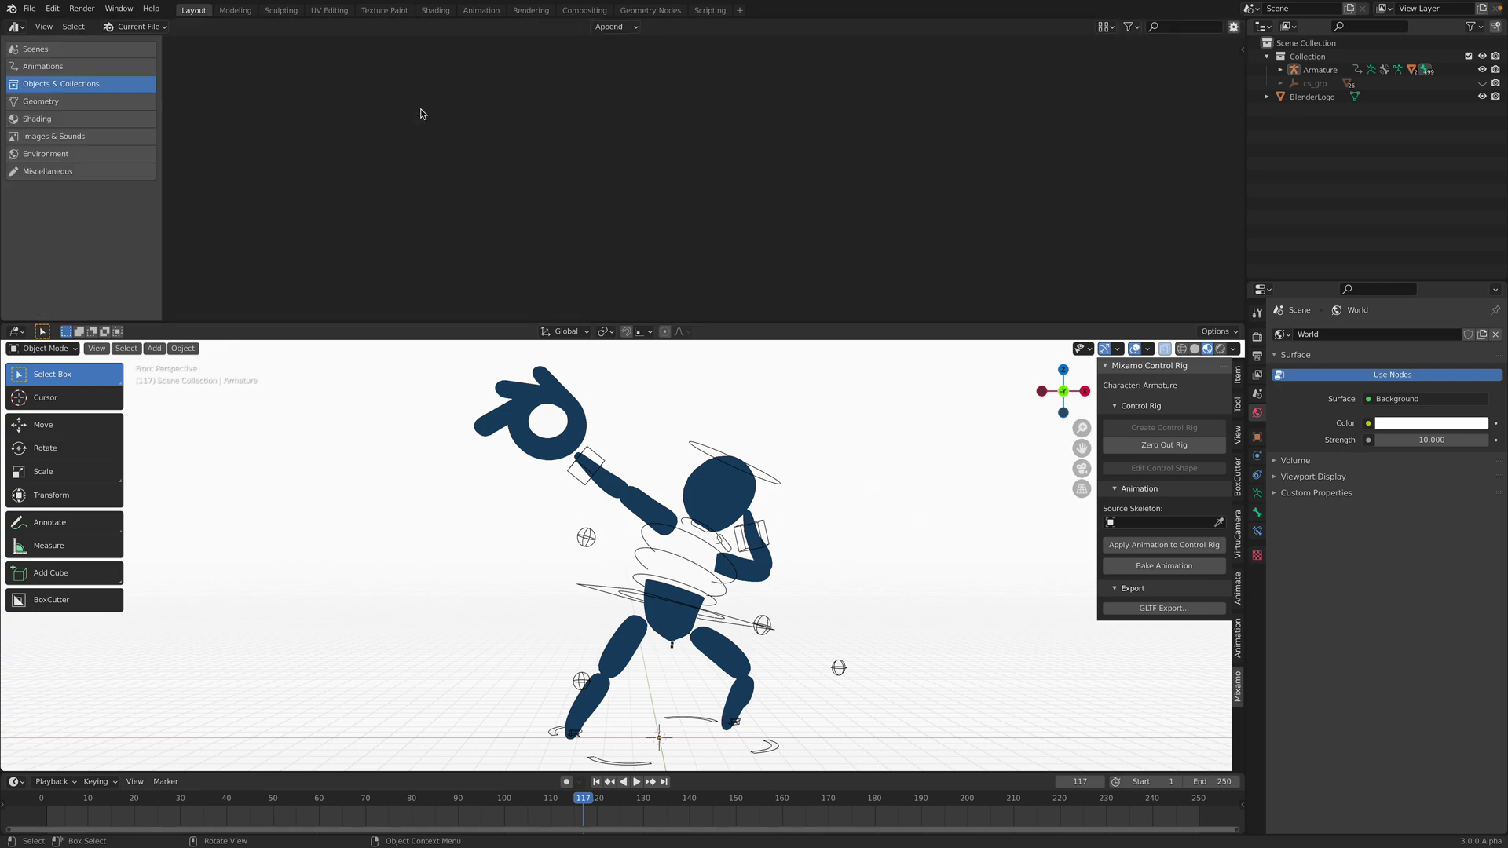
click(85, 69)
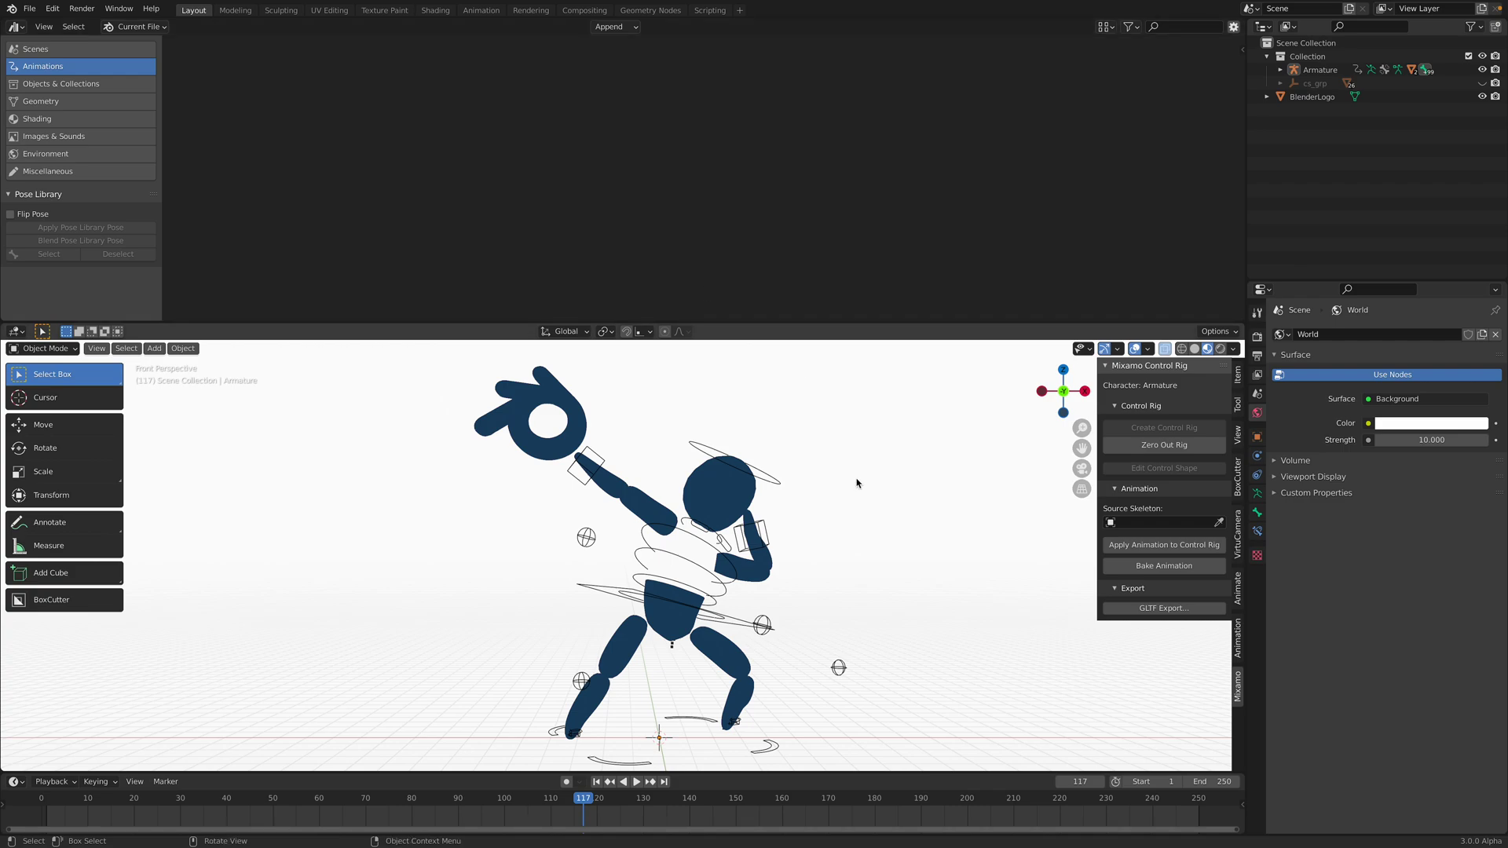
Switch the stick figure's armature to Pose Mode and create a pose asset from its current pose.
middle_drag(852, 481, 774, 489)
click(774, 488)
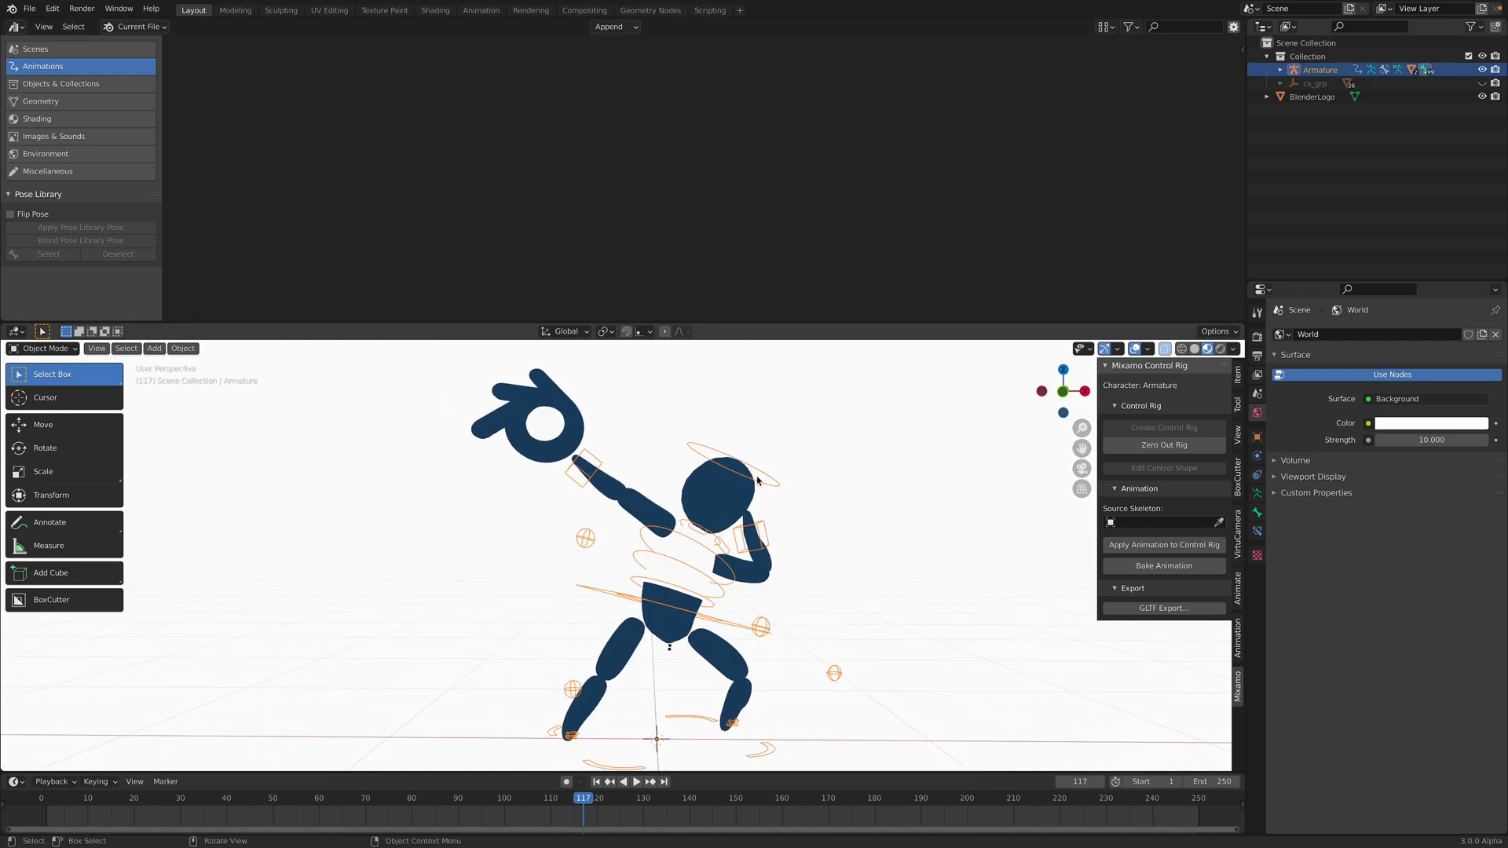
click(773, 465)
click(756, 465)
scroll(765, 464, down, 1)
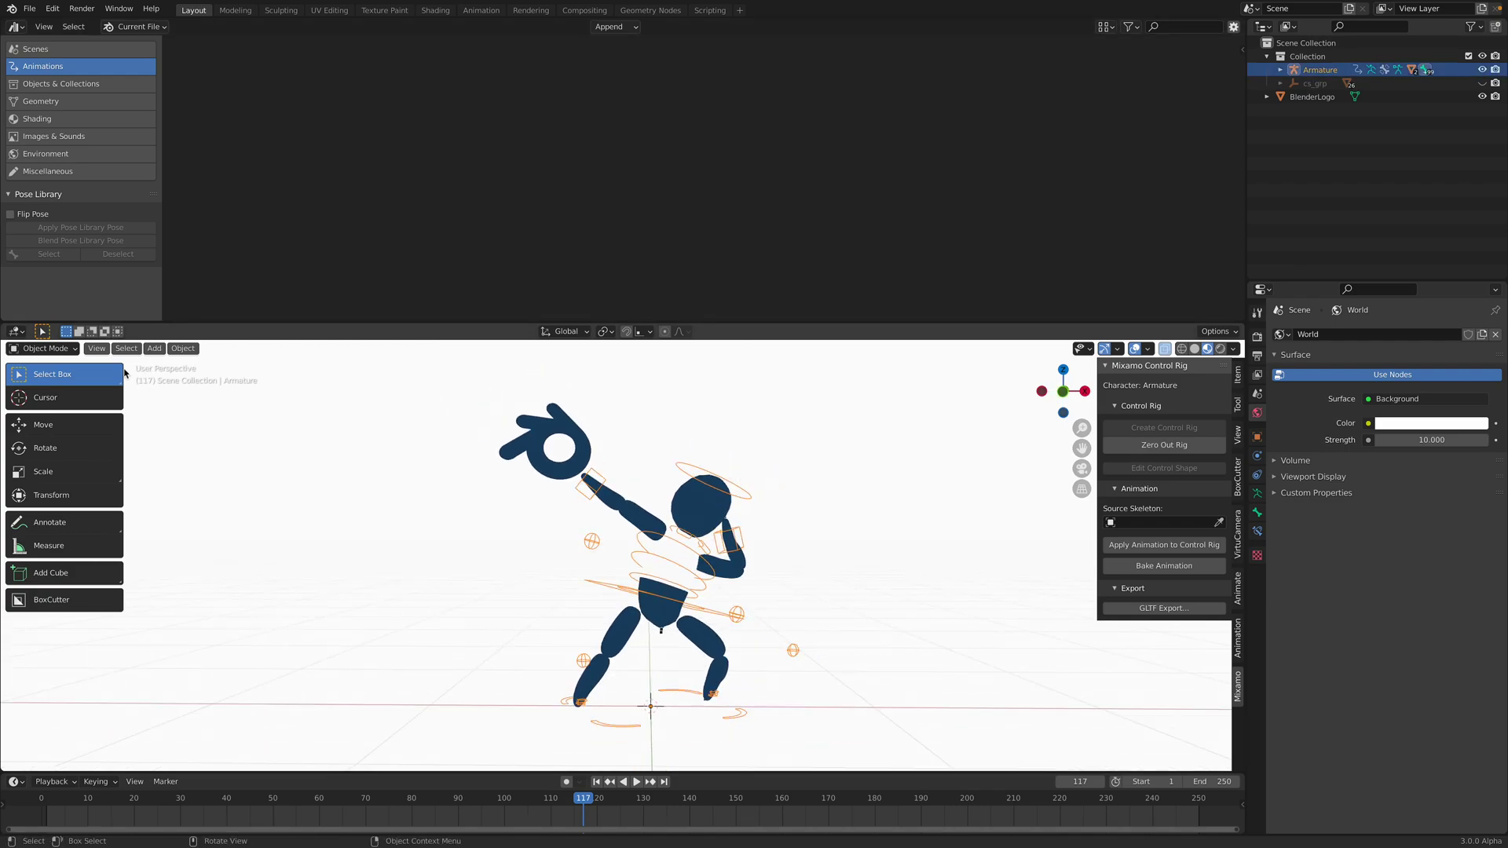
click(43, 349)
click(47, 390)
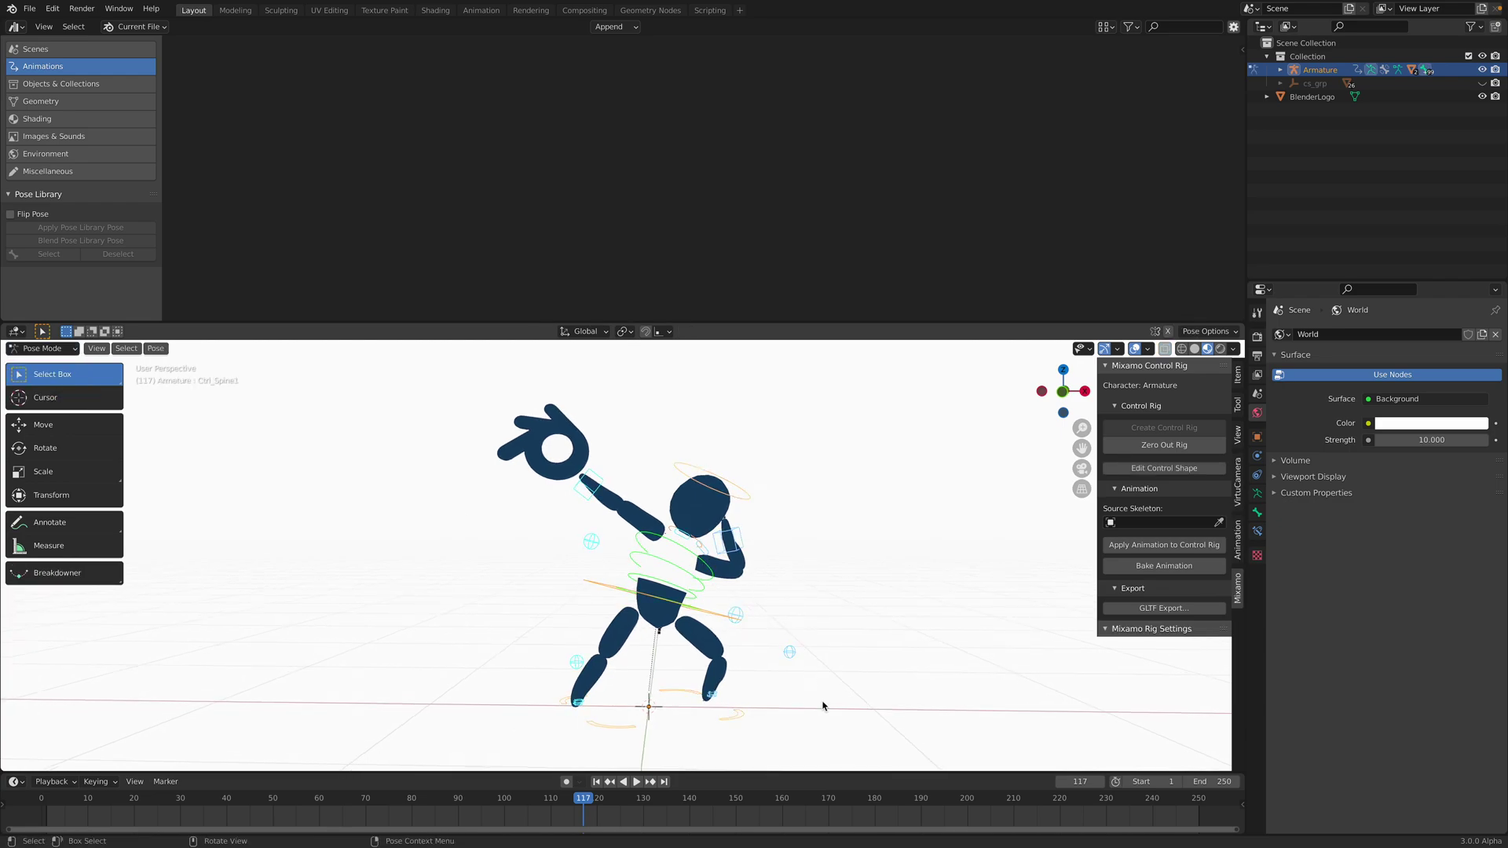
click(1238, 540)
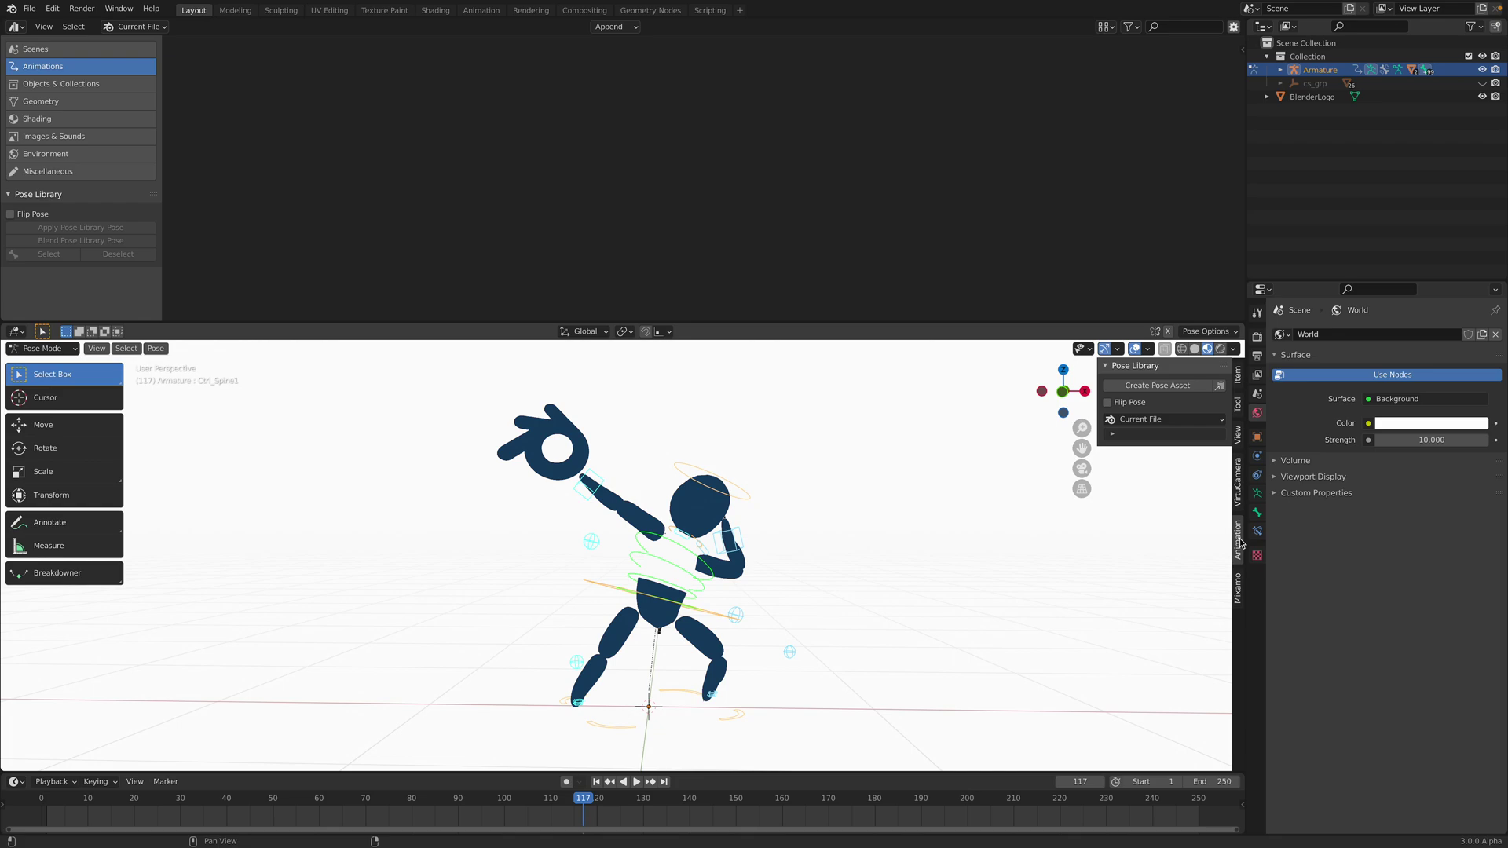
click(1172, 387)
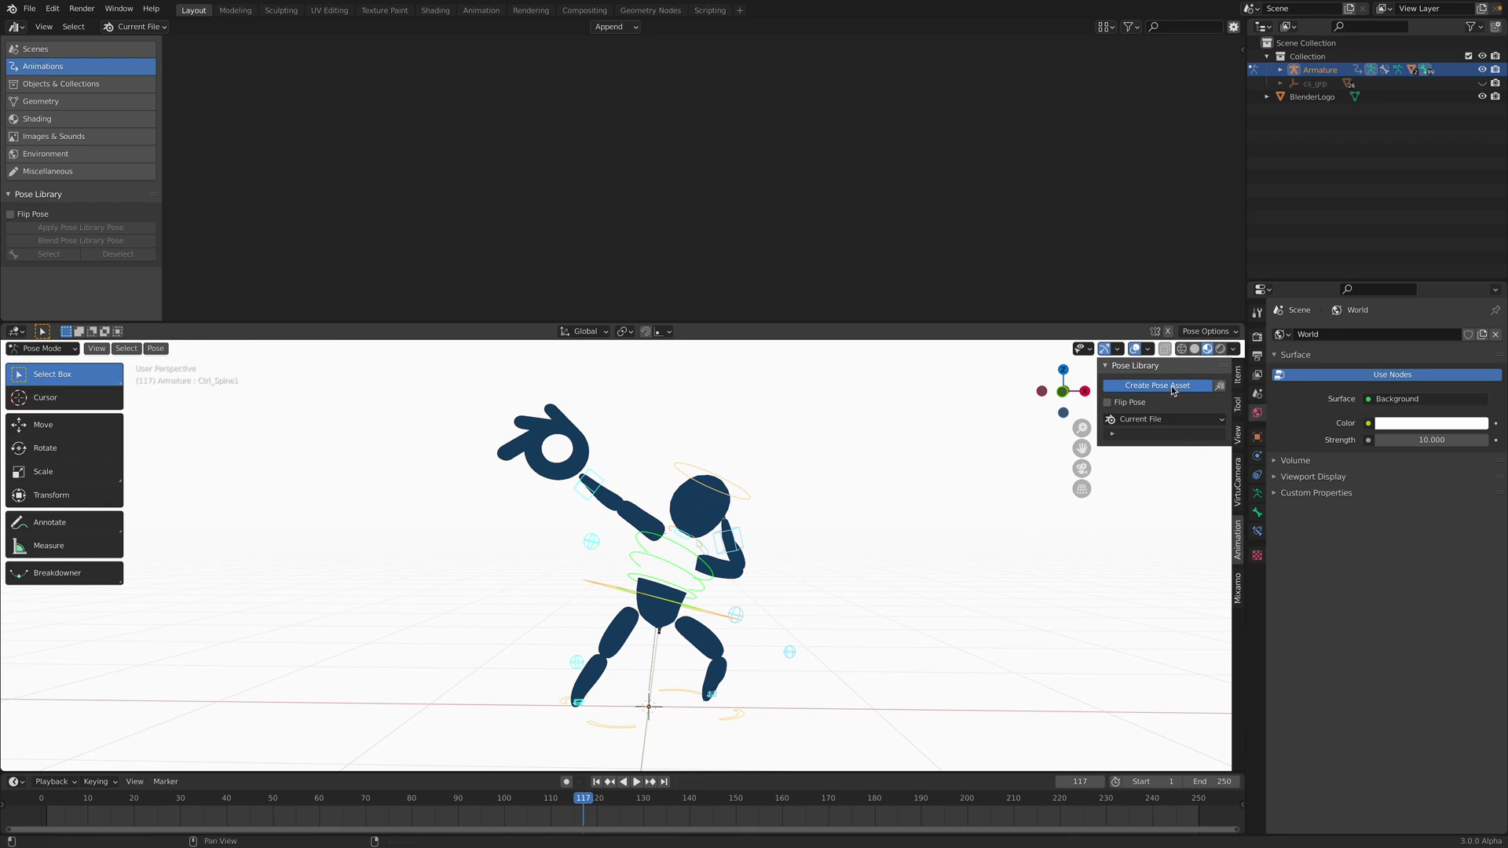
Hide the viewport gizmos and overlays, and capture a screenshot of the area around the posed figure.
click(1135, 350)
click(1104, 348)
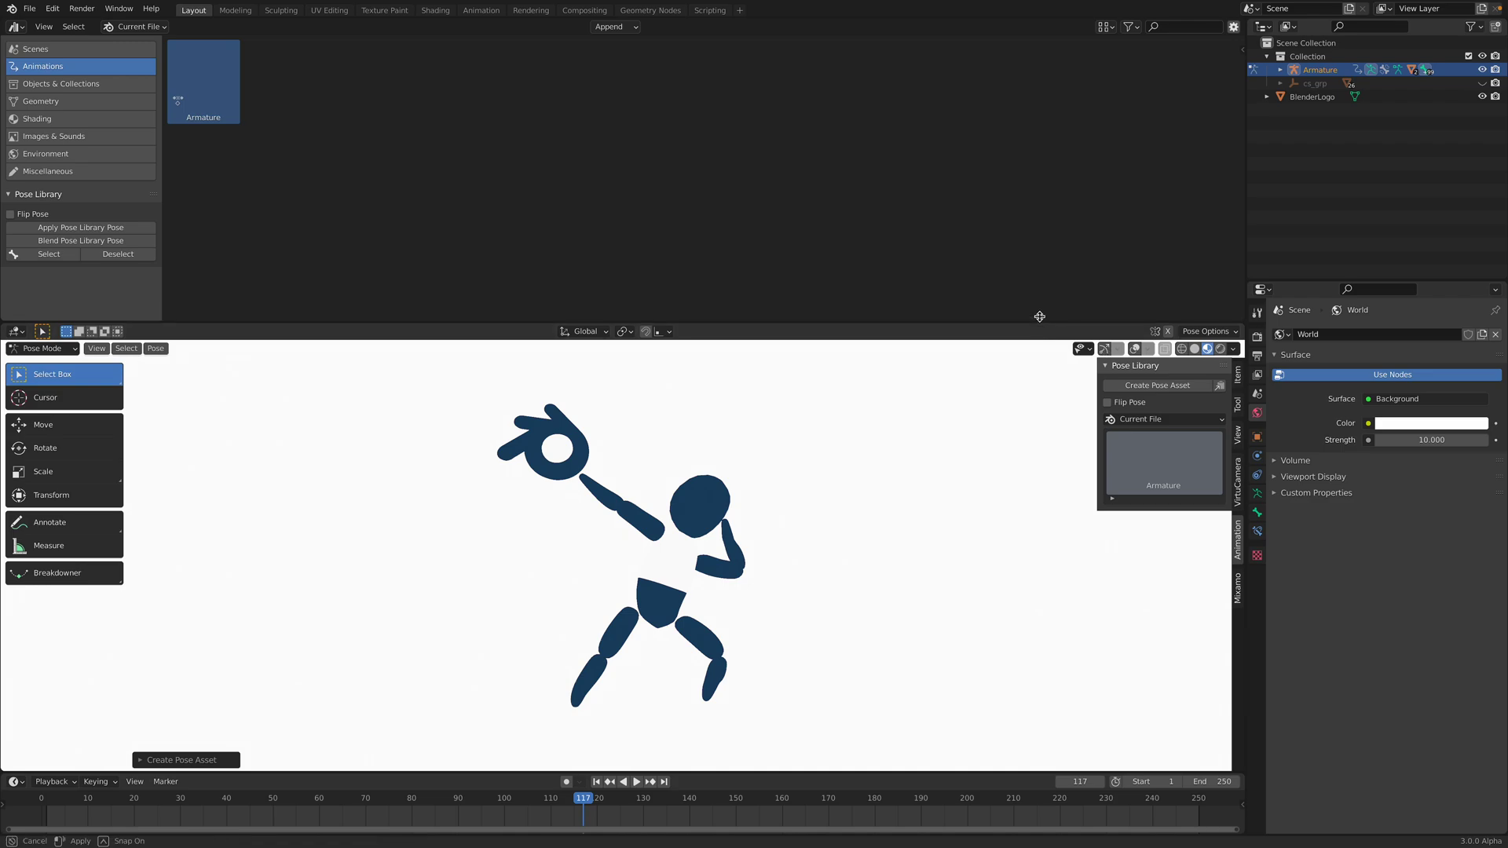
drag(1042, 330, 1037, 300)
drag(470, 379, 802, 715)
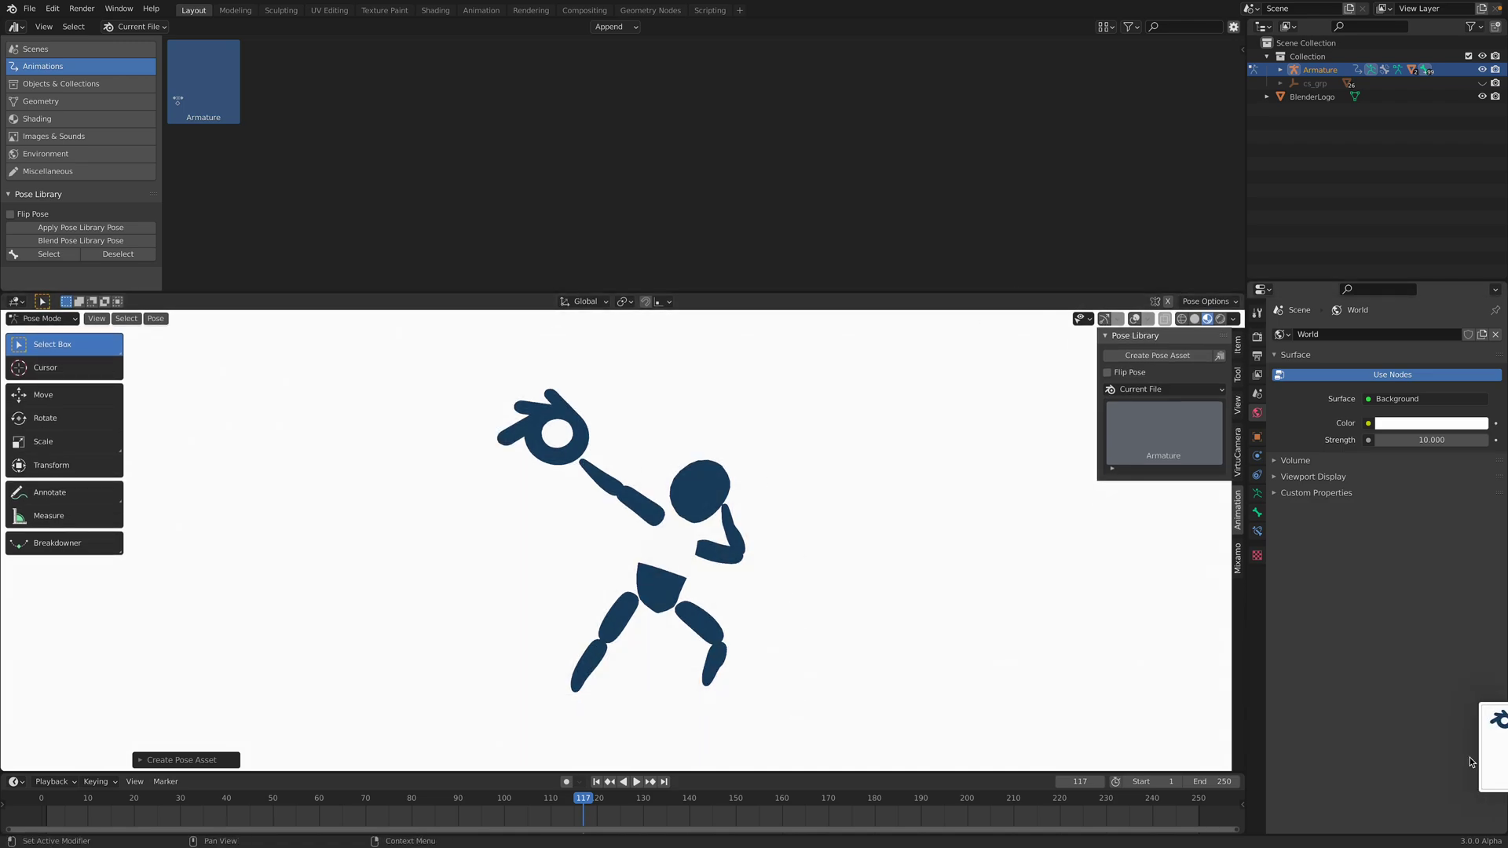
Load the newest screenshot from the Desktop folder as the pose asset's custom preview.
click(1243, 50)
click(1233, 107)
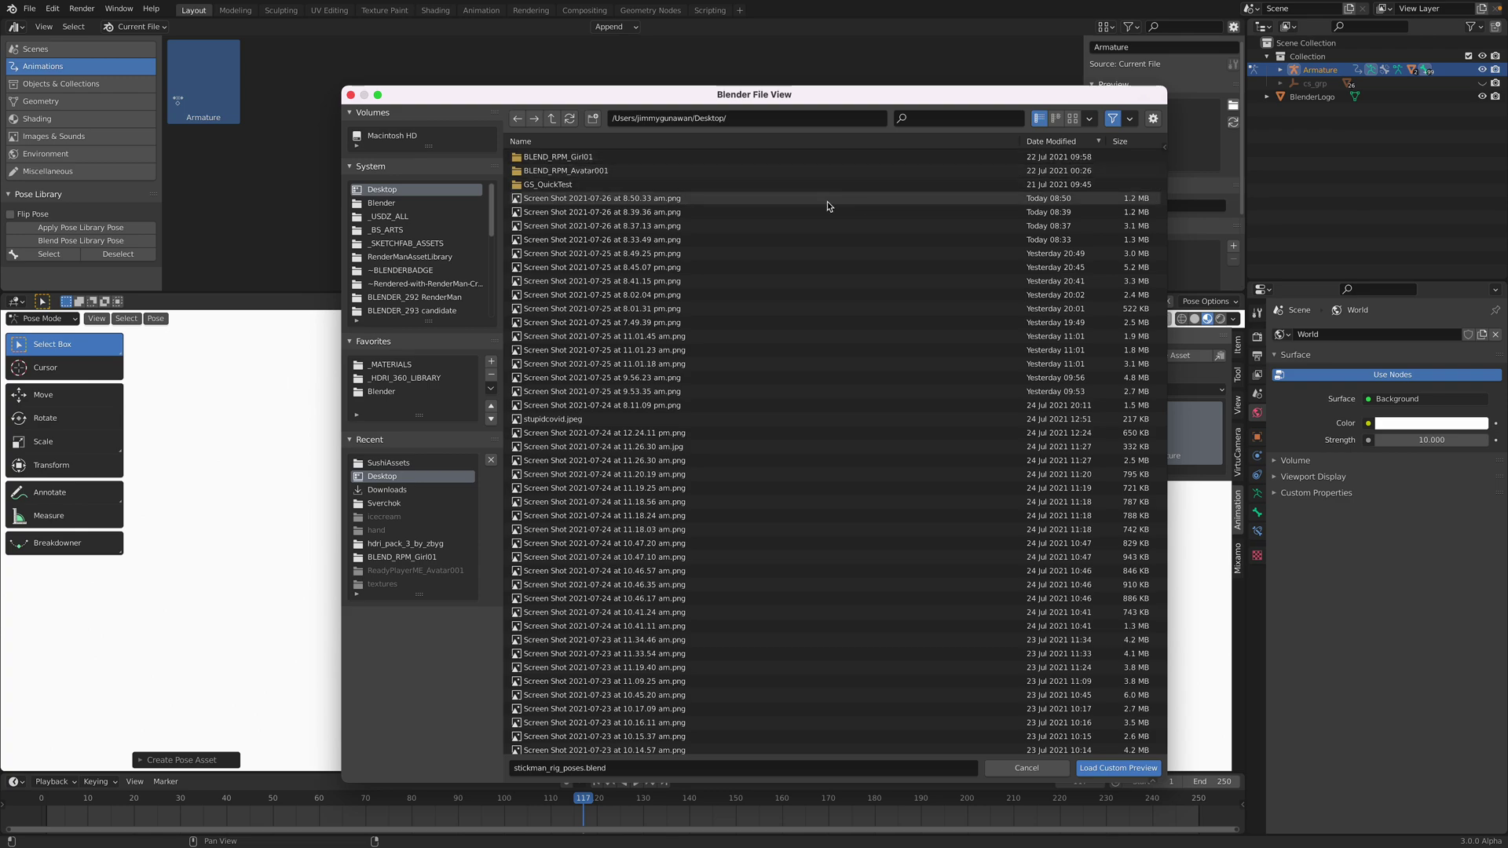
double_click(786, 199)
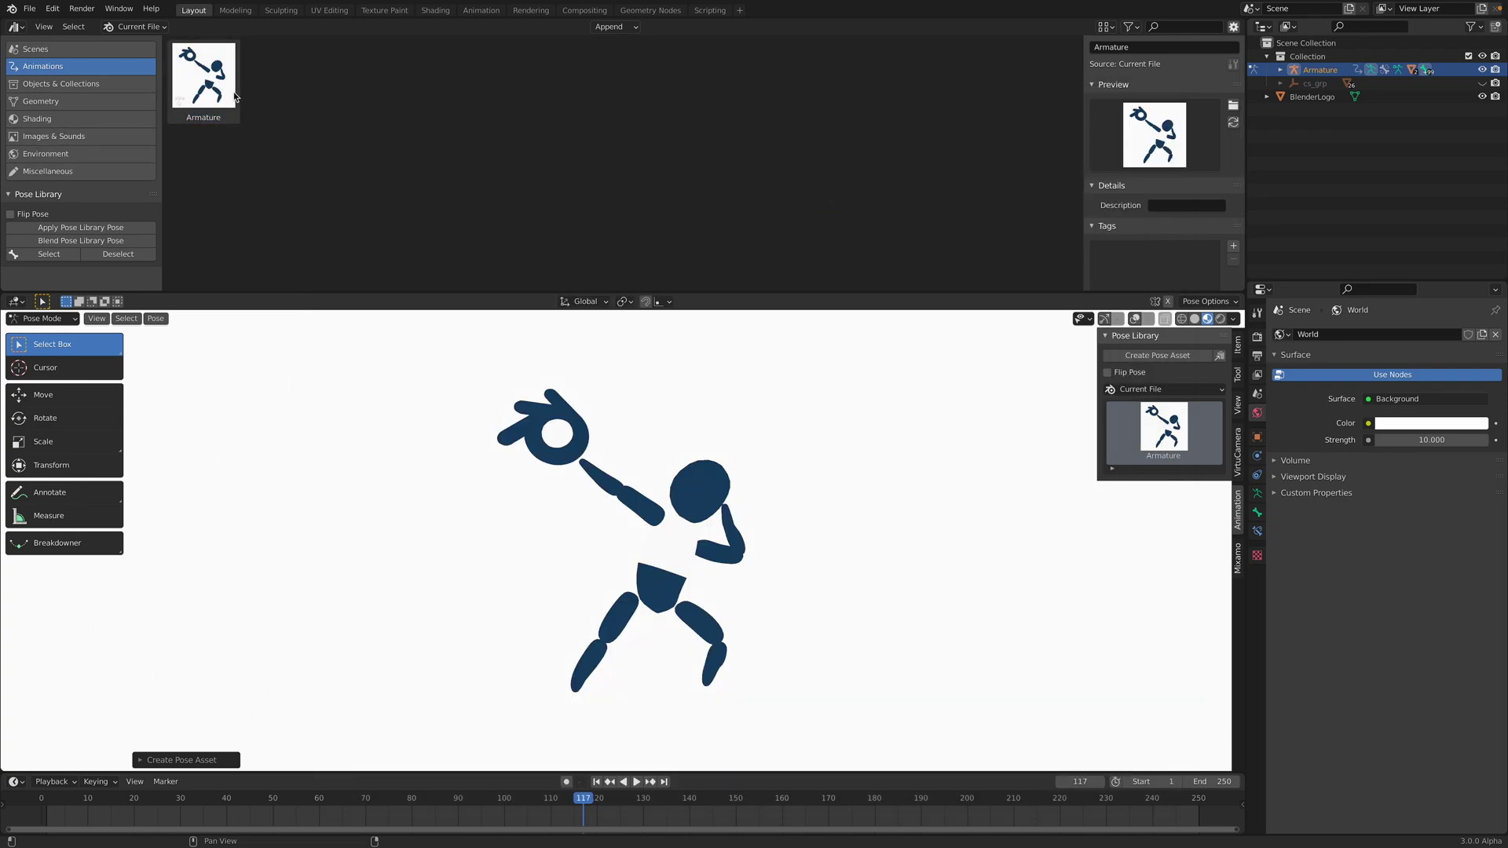
Rename the new pose asset to Victory in the Asset Browser.
click(226, 96)
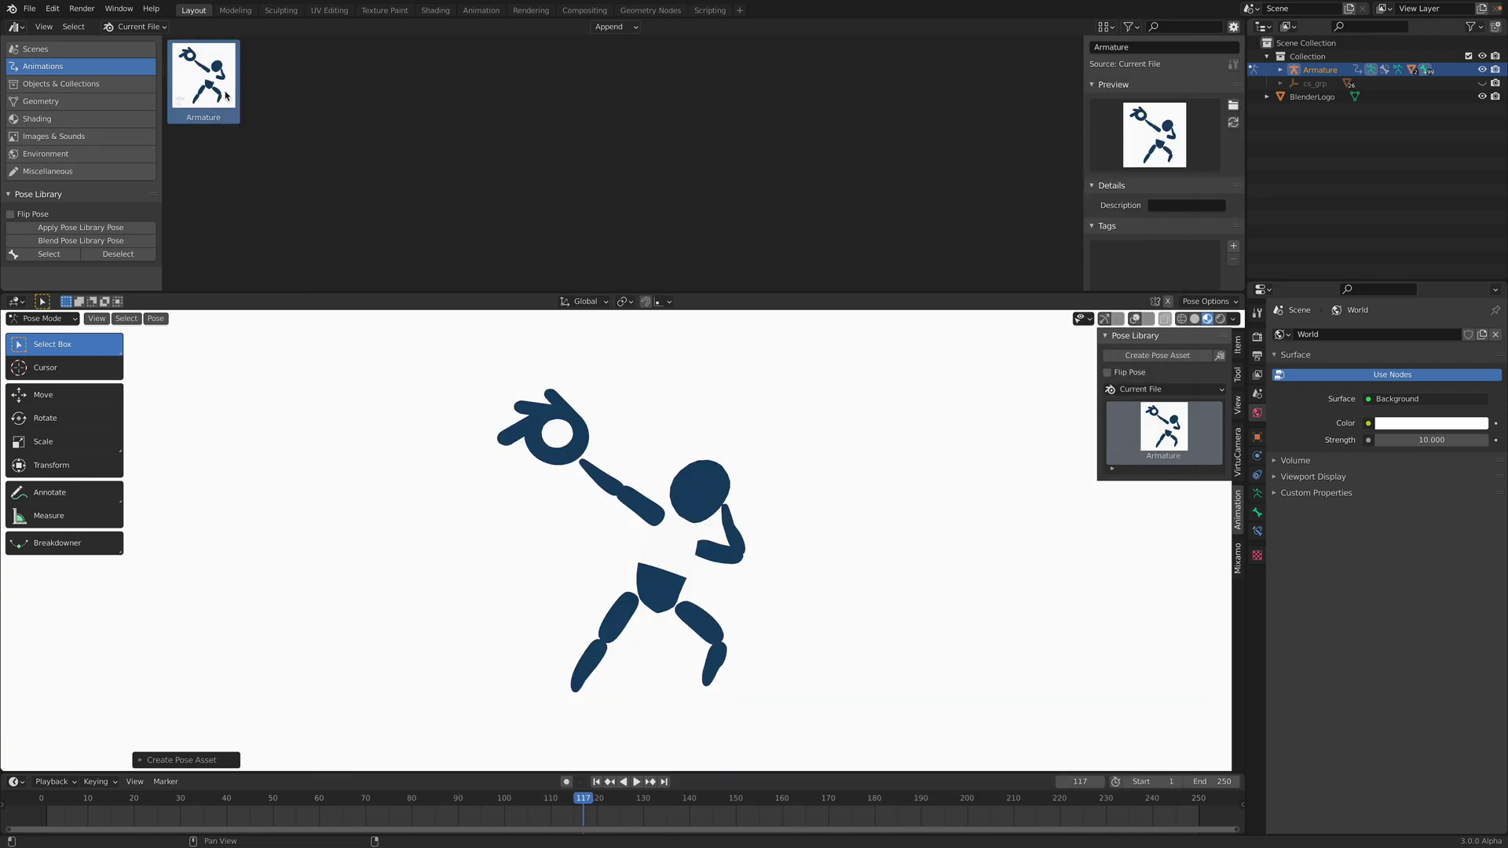
click(1143, 49)
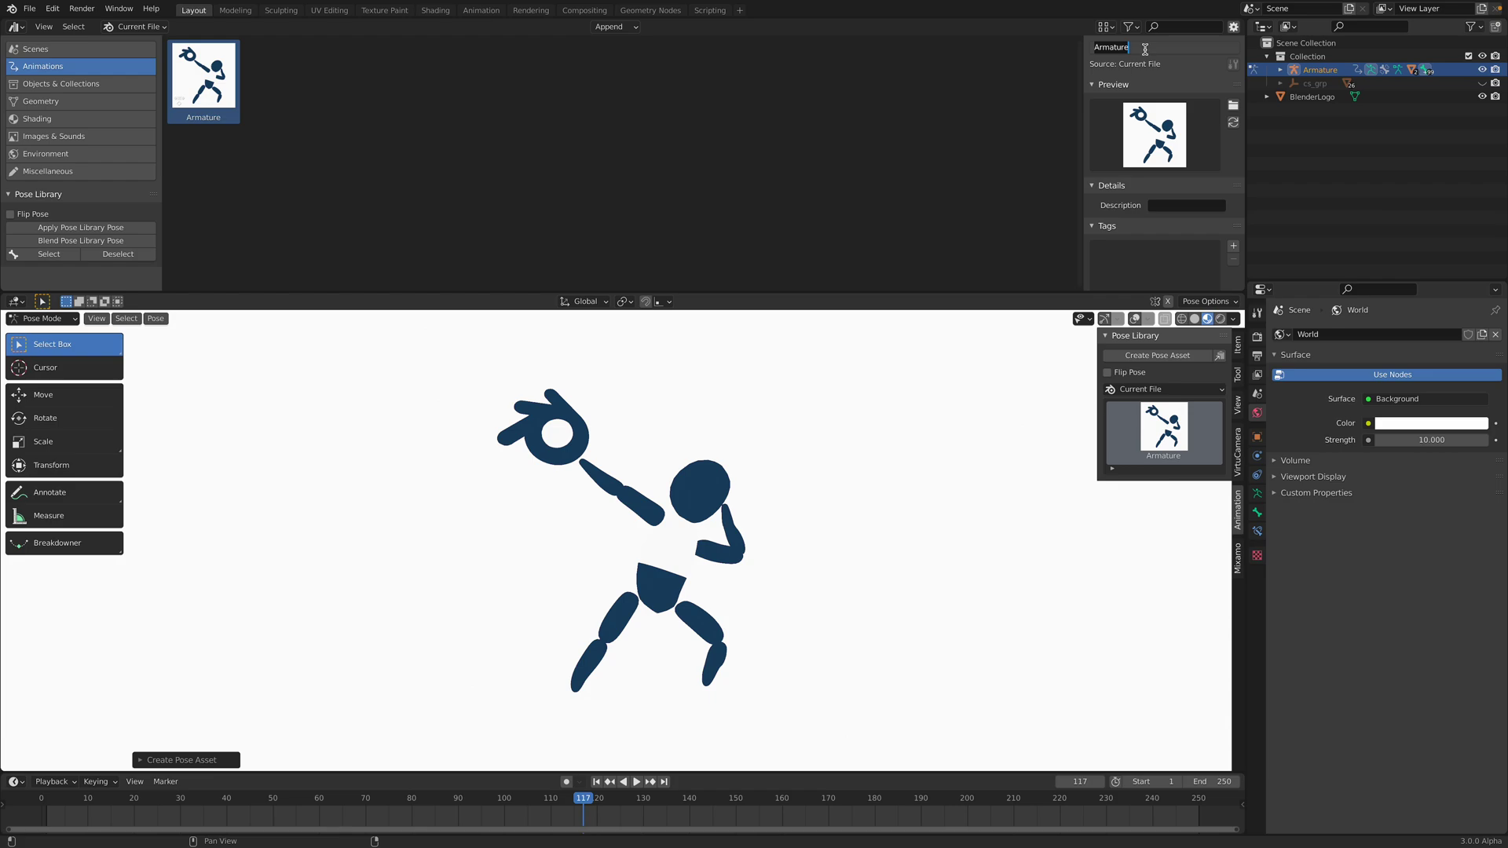
key(Return)
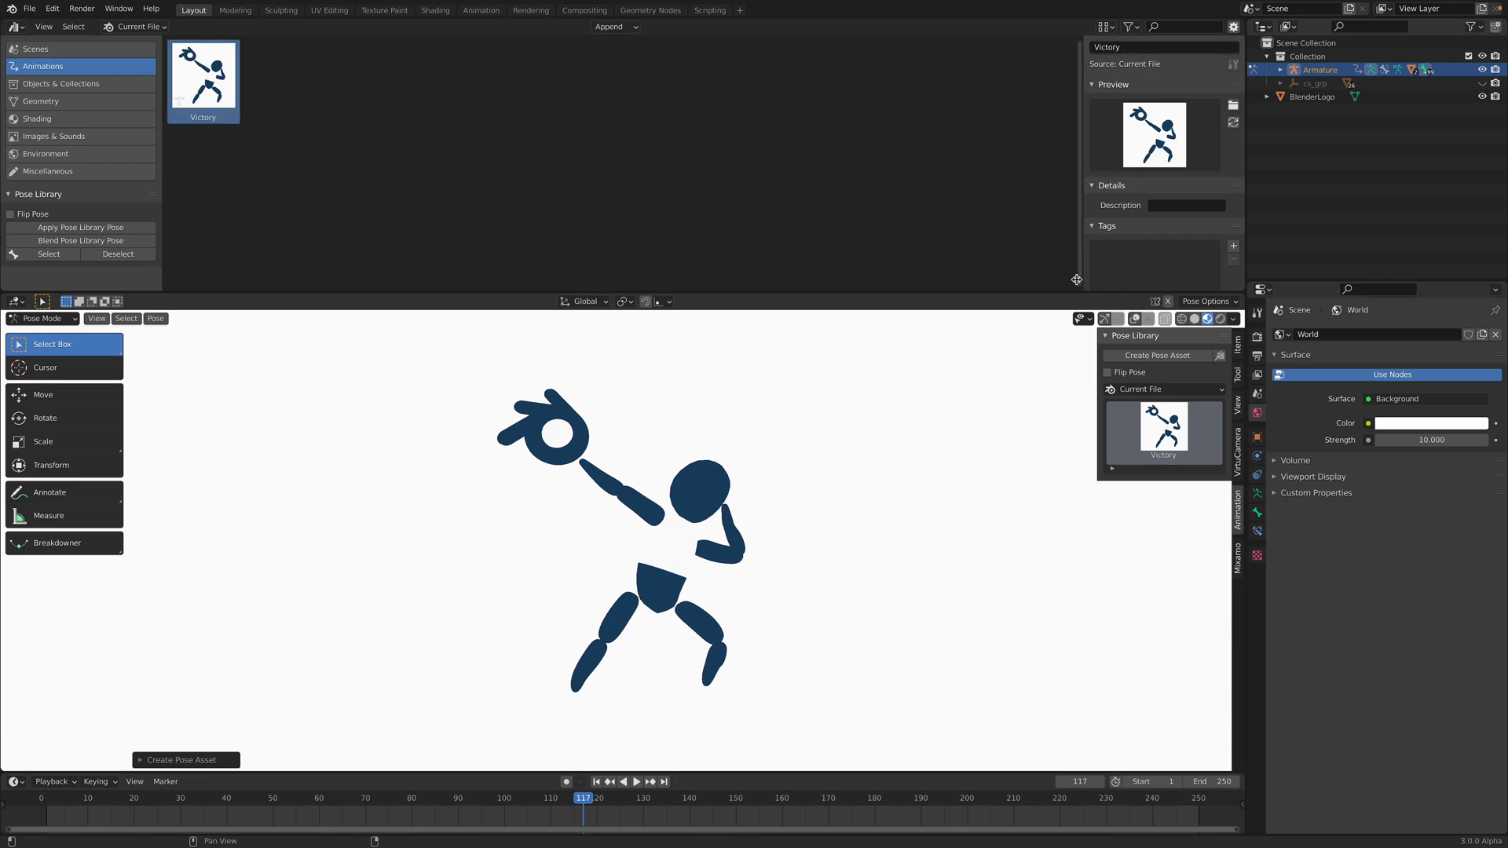
scroll(1171, 214, down, 2)
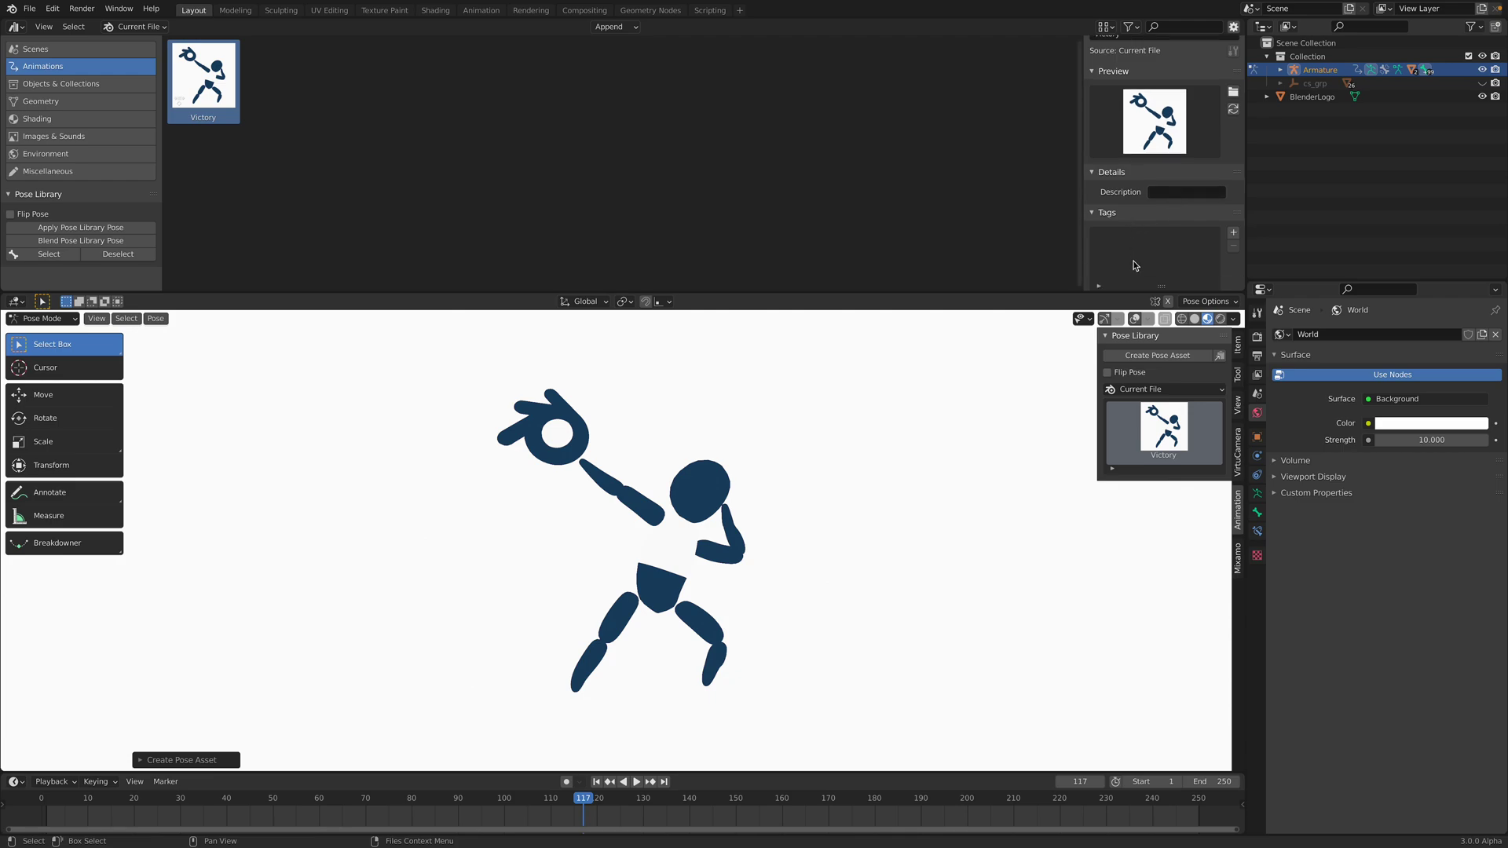
scroll(1141, 259, up, 2)
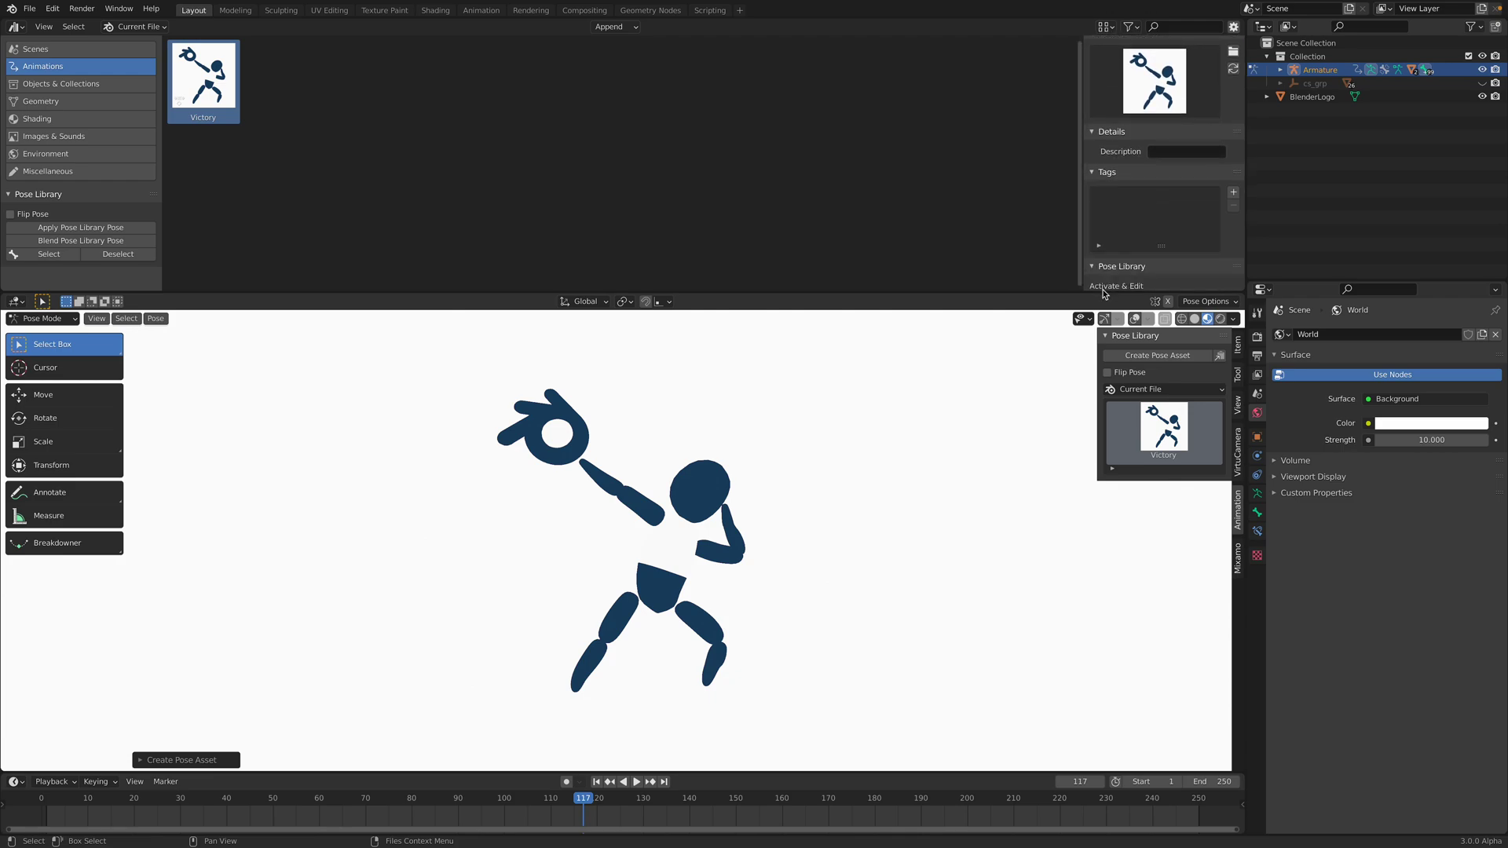
Return the armature to Object Mode and show the viewport gizmos and overlays again.
click(62, 320)
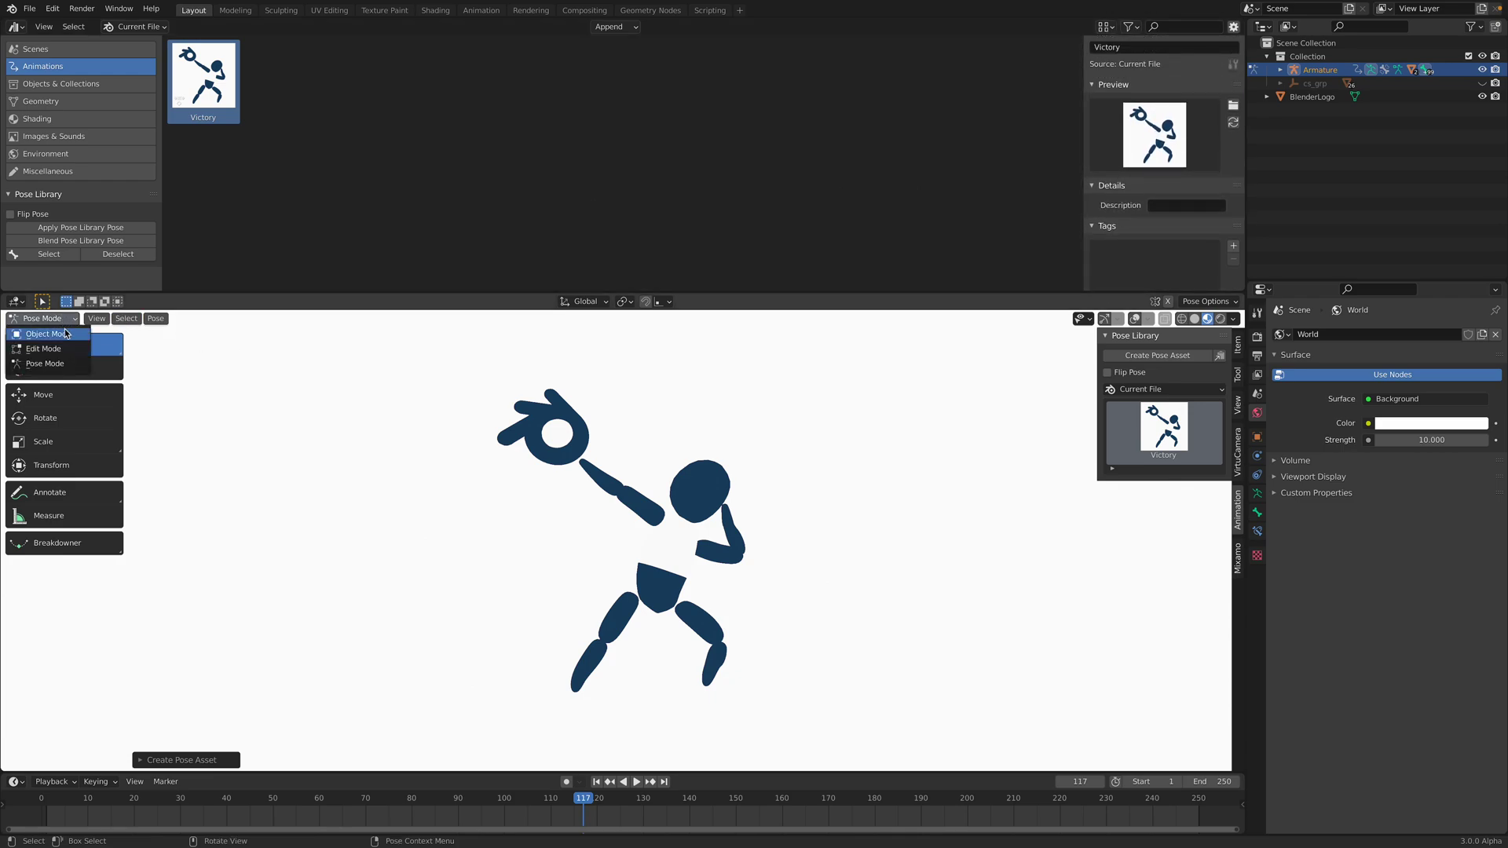
click(39, 331)
click(589, 498)
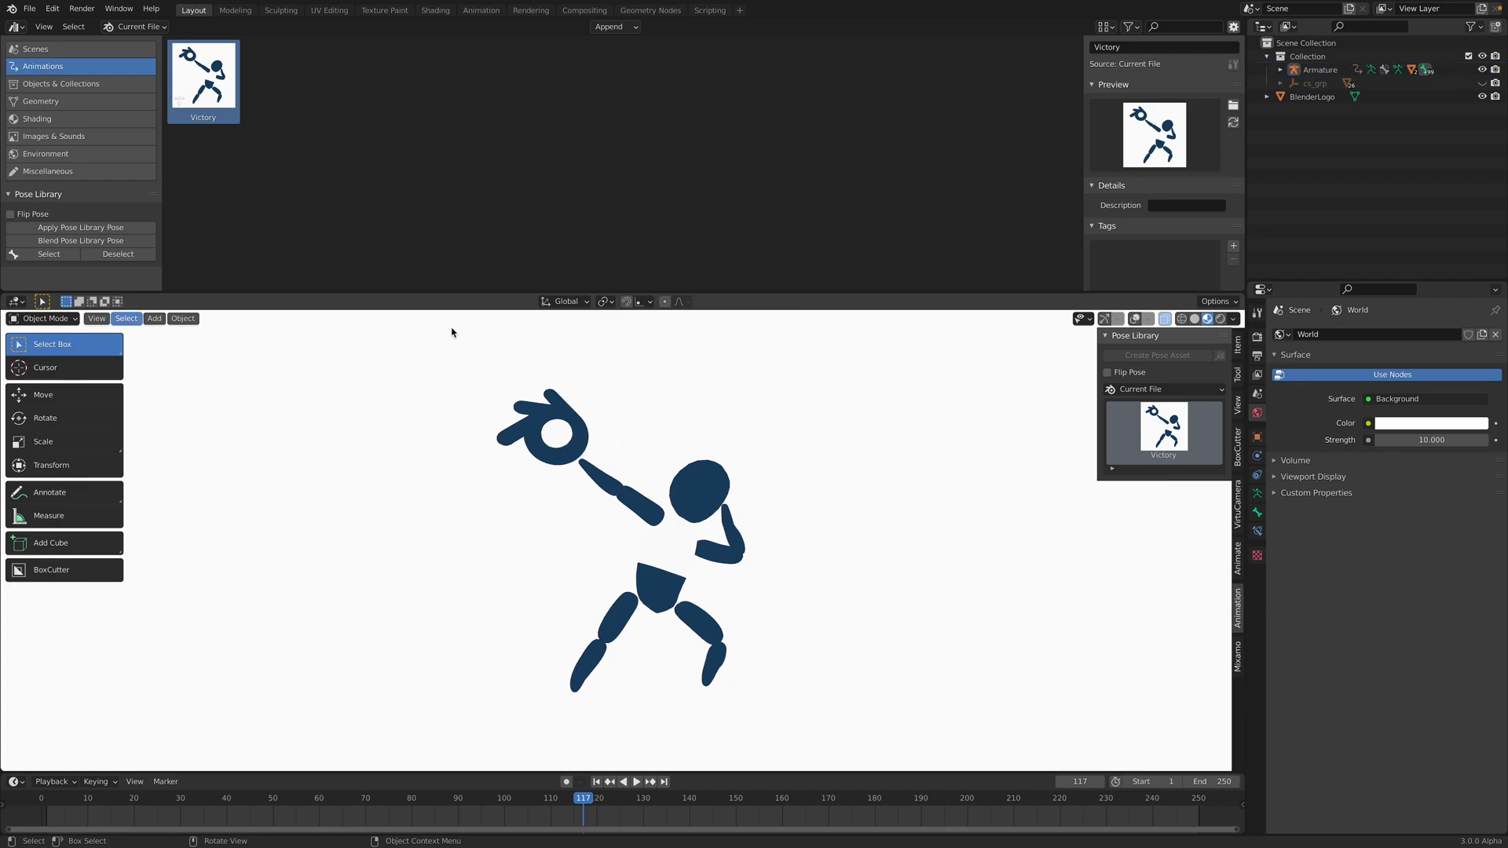
click(1105, 318)
click(1132, 319)
click(724, 463)
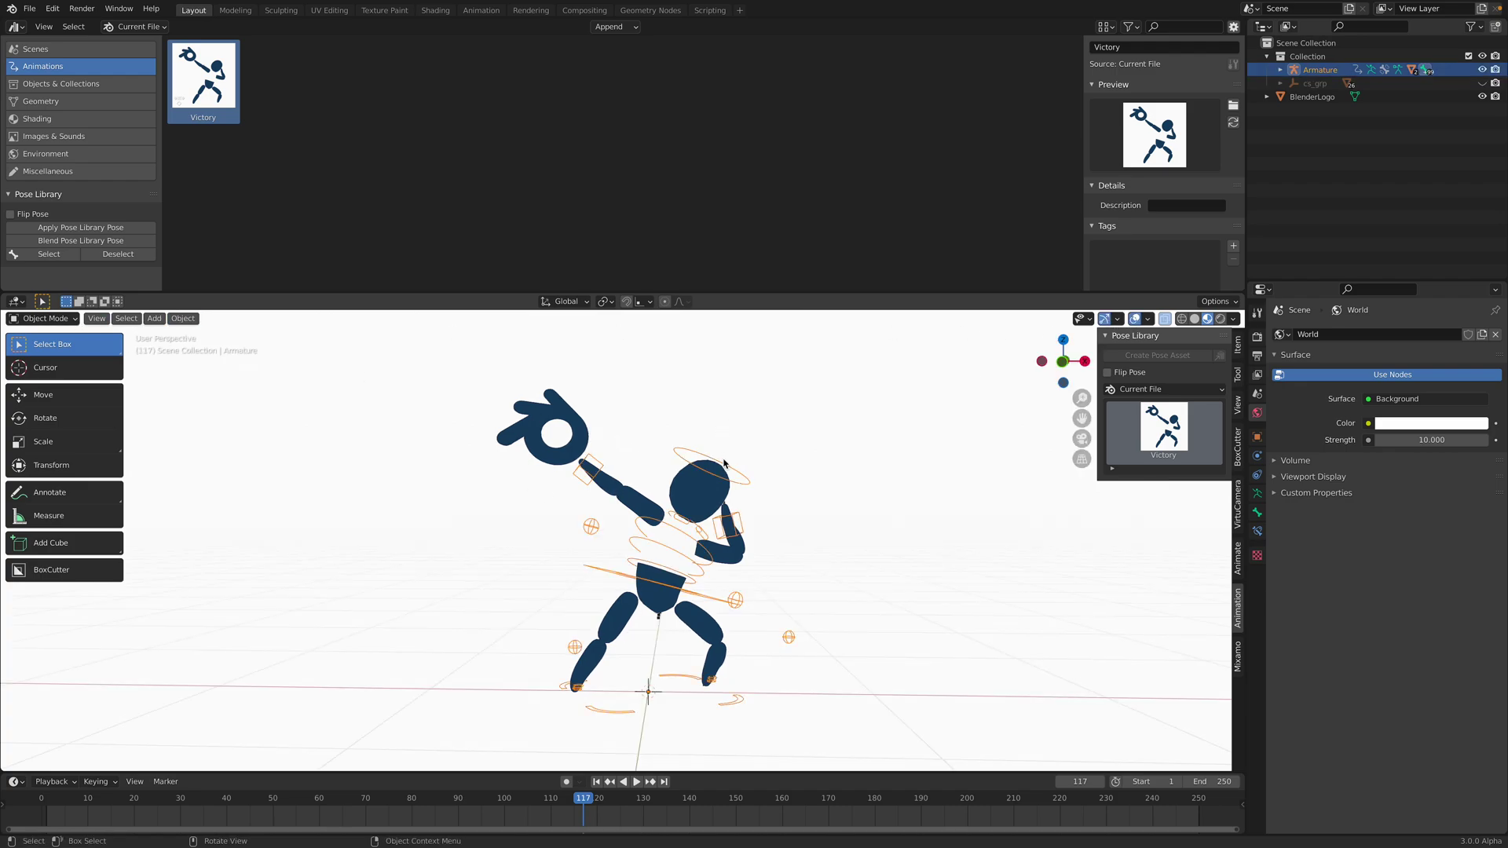
Consult the Tokyo 2020 pictograms page in Safari, and zero out the armature's Mixamo control rig in Pose Mode.
key(ctrl+Right)
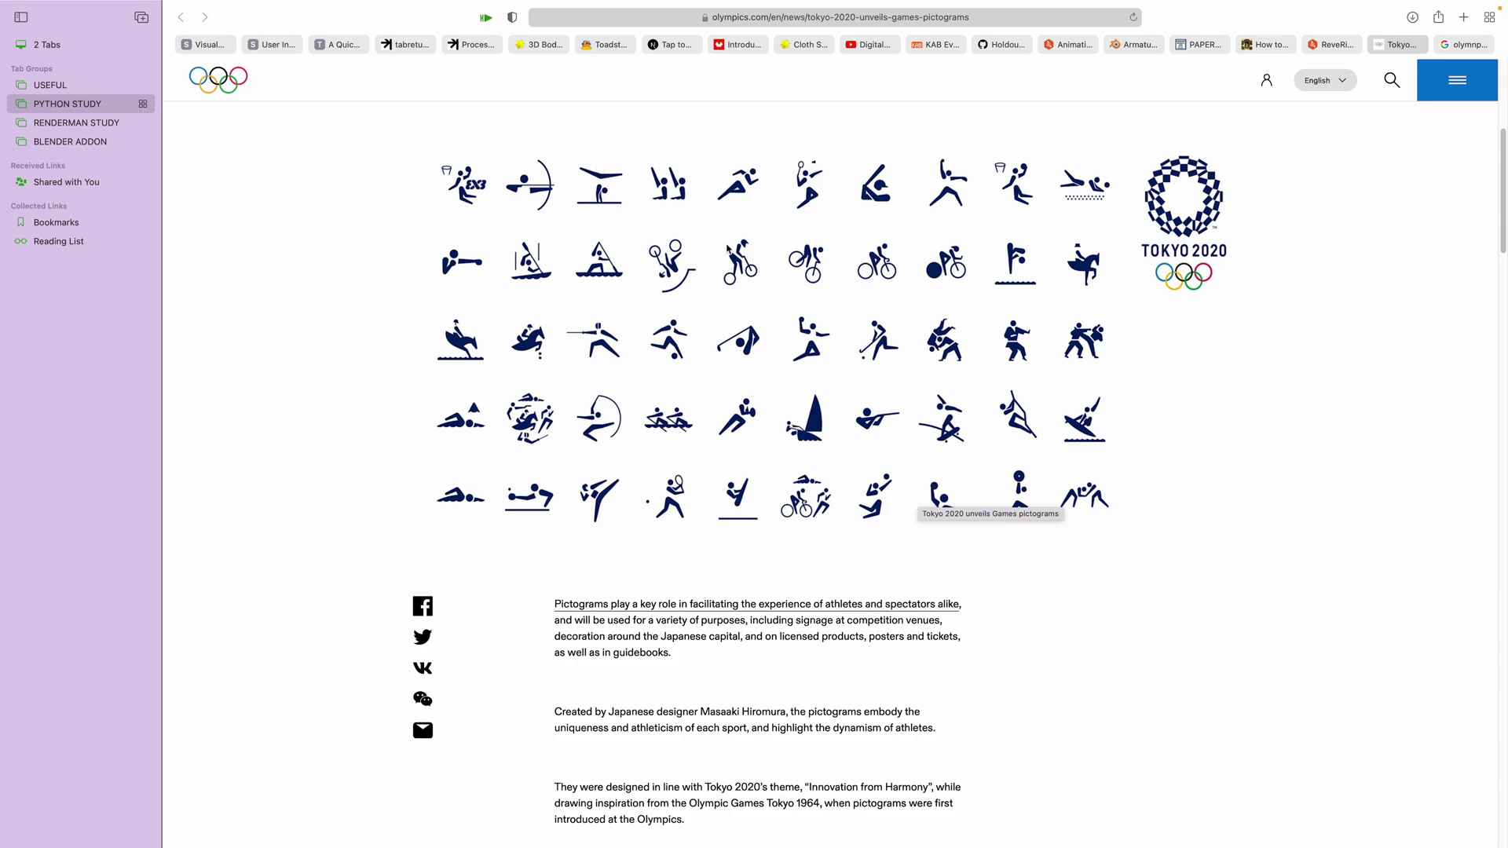
key(ctrl+Left)
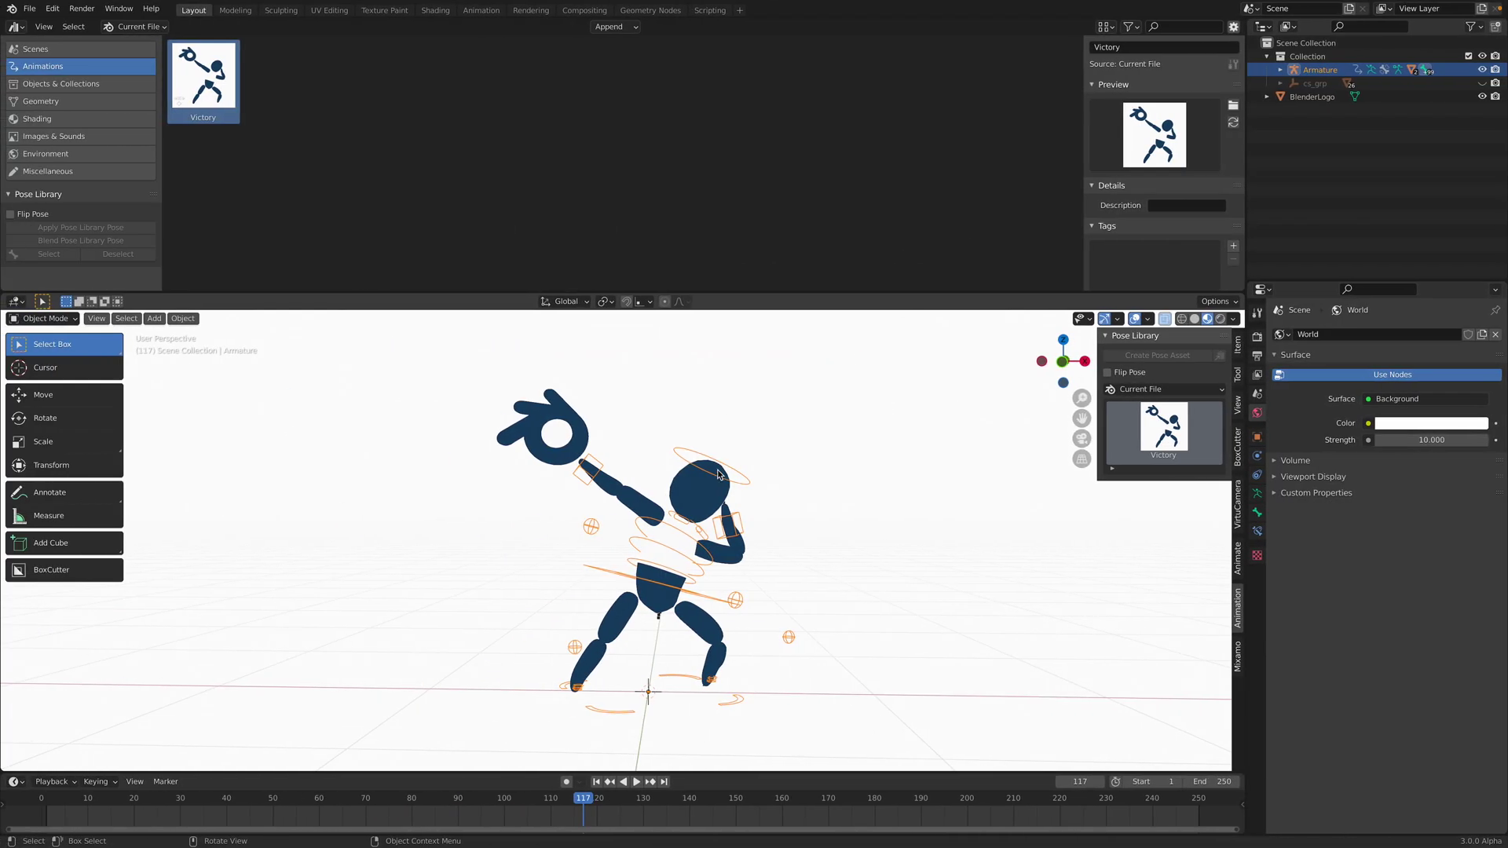
click(733, 482)
click(738, 479)
click(1239, 657)
click(1164, 415)
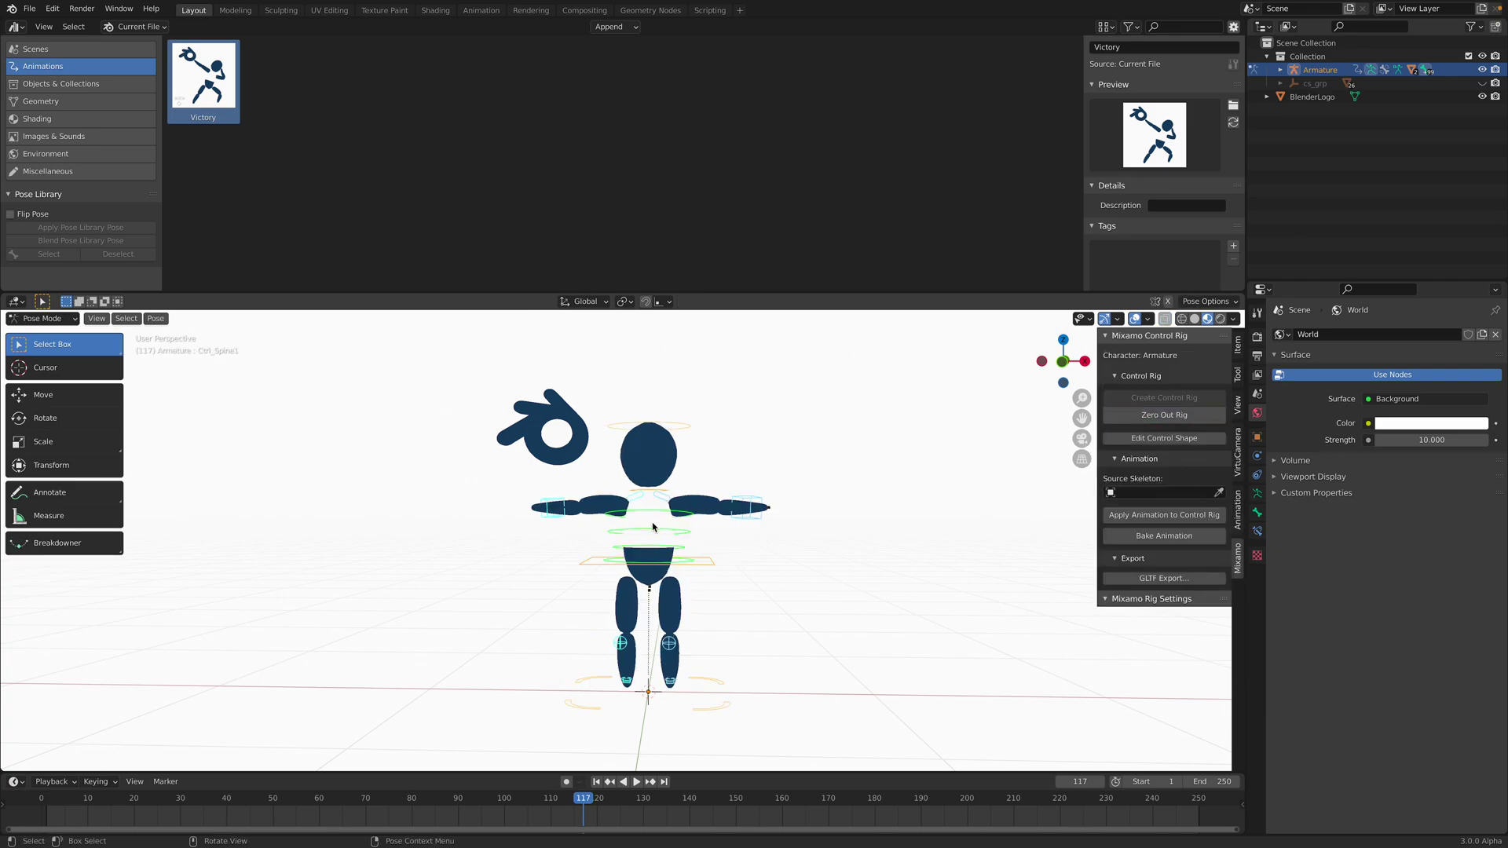
Hide the BlenderLogo object in the viewport and save the file.
click(565, 420)
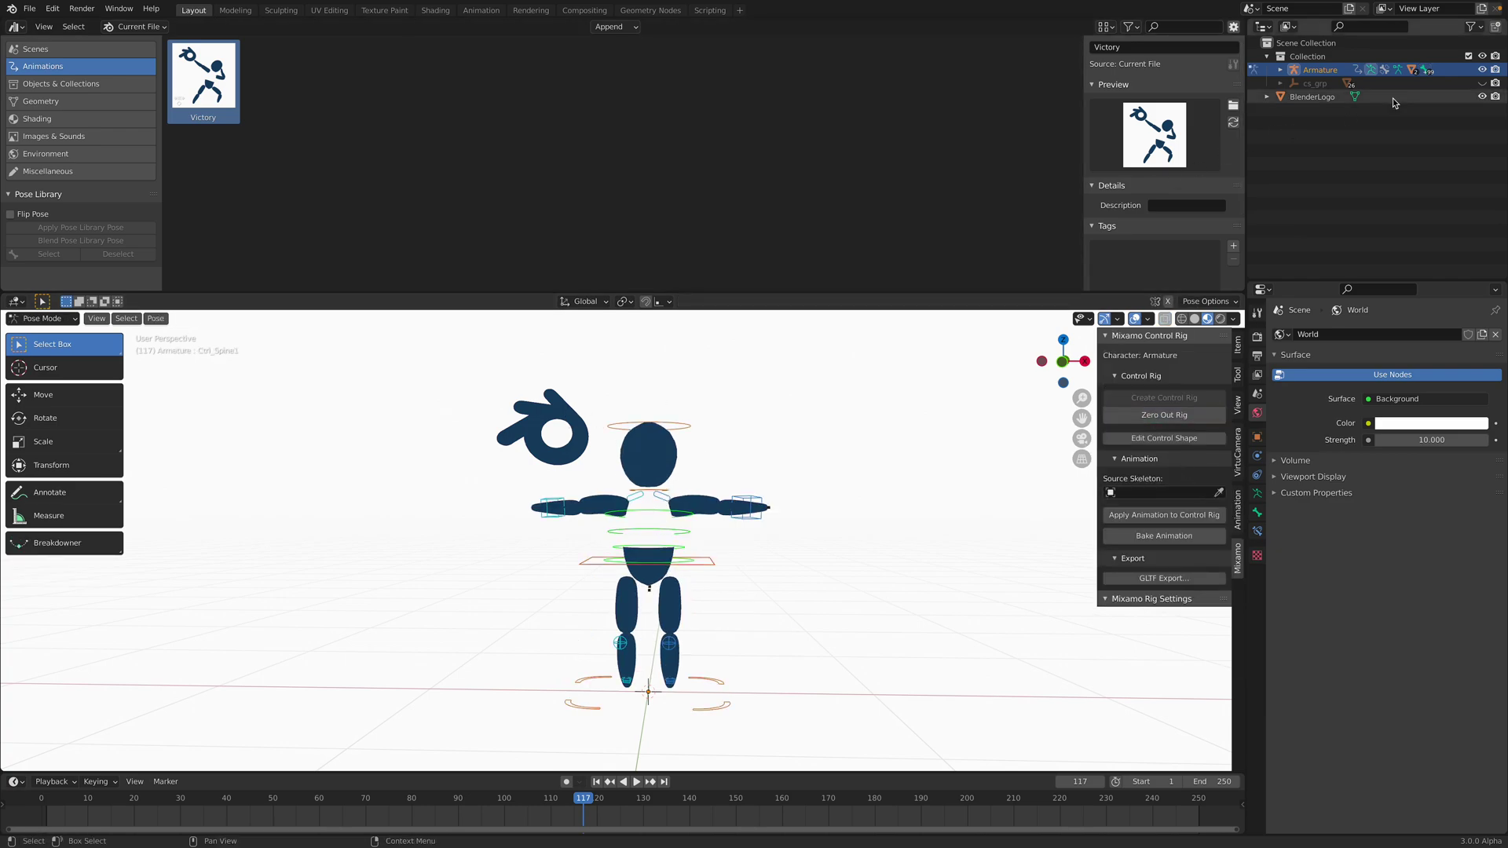
click(1317, 97)
click(1483, 96)
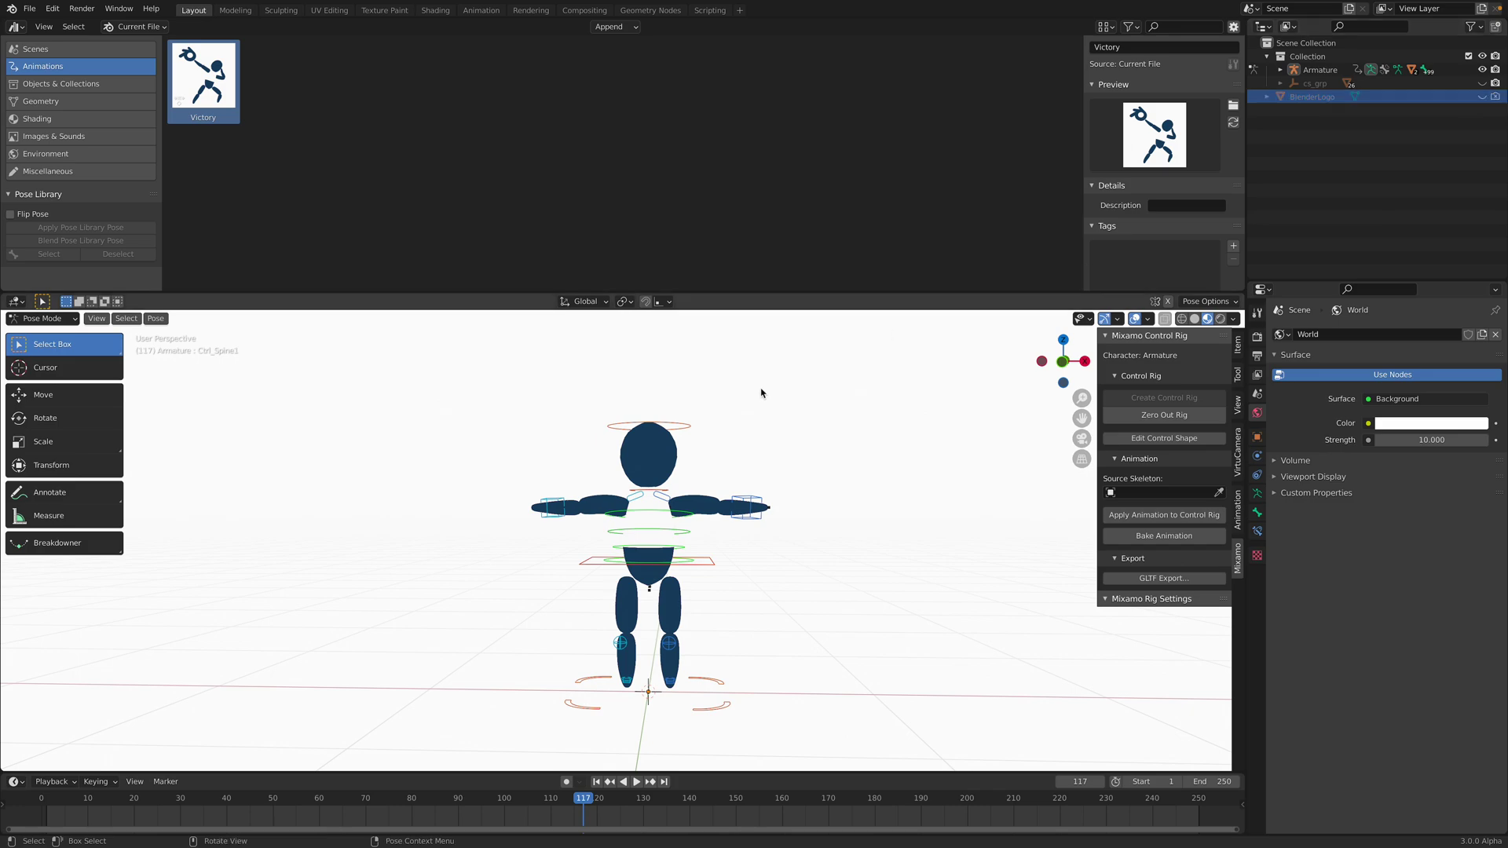
key(ctrl+s)
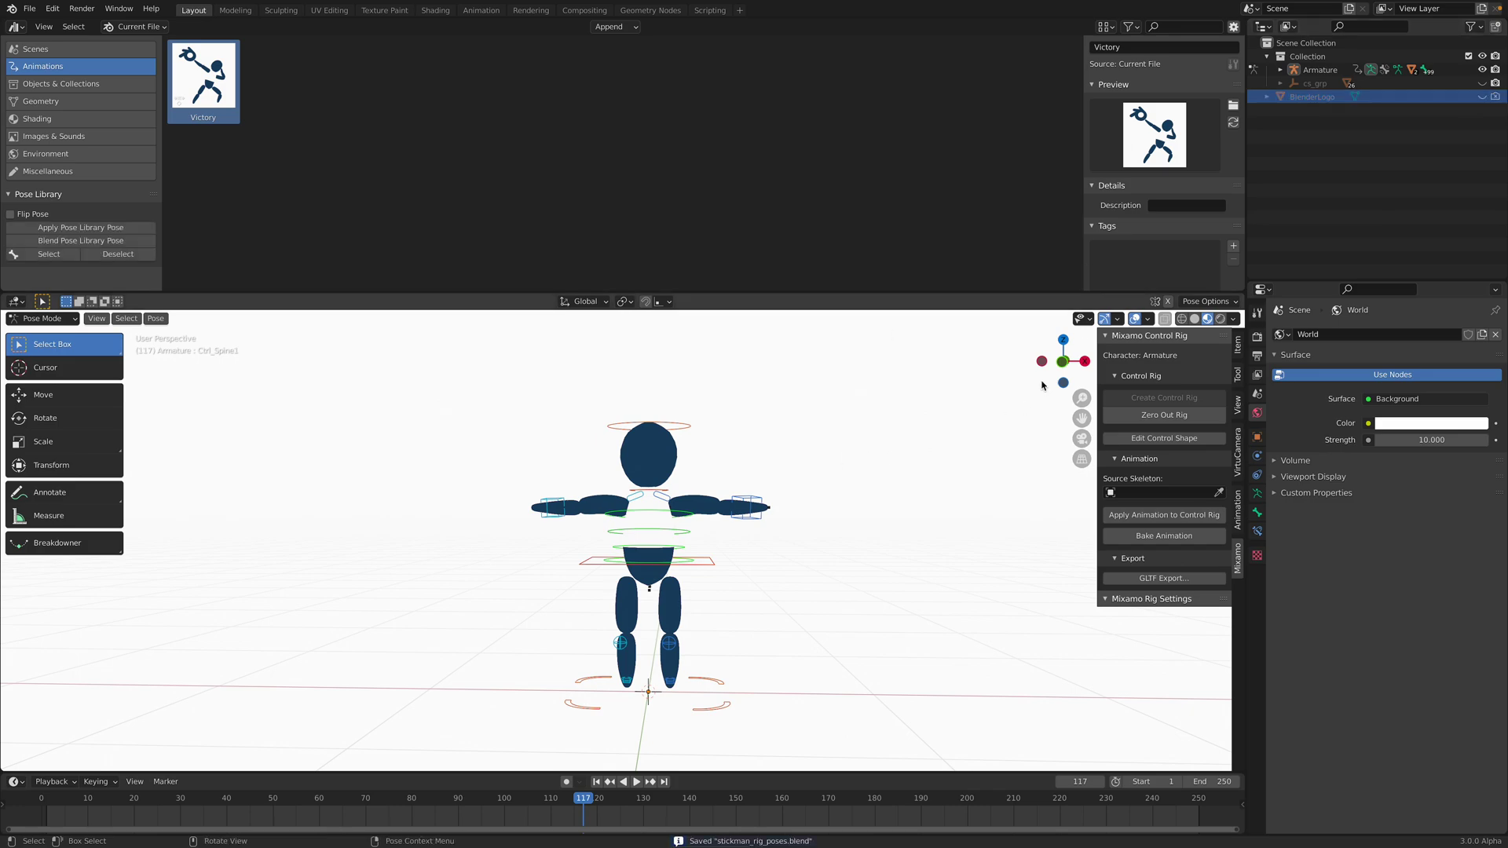
Set the IK-FK Switch to 0.000 for the left hand control and 0.434 for the right hand control.
click(1062, 361)
click(739, 499)
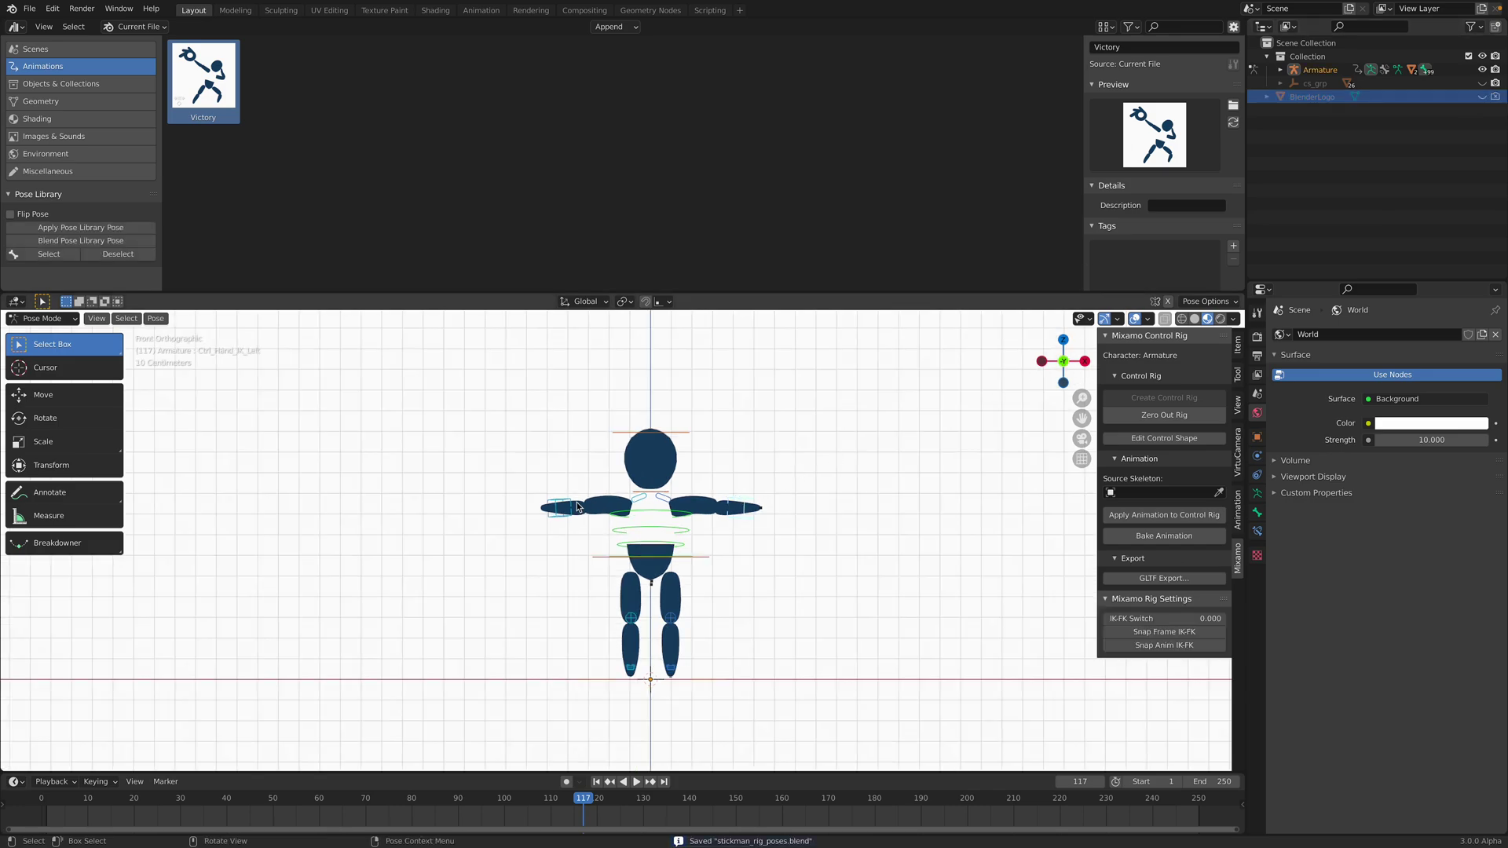
drag(1148, 620, 1214, 619)
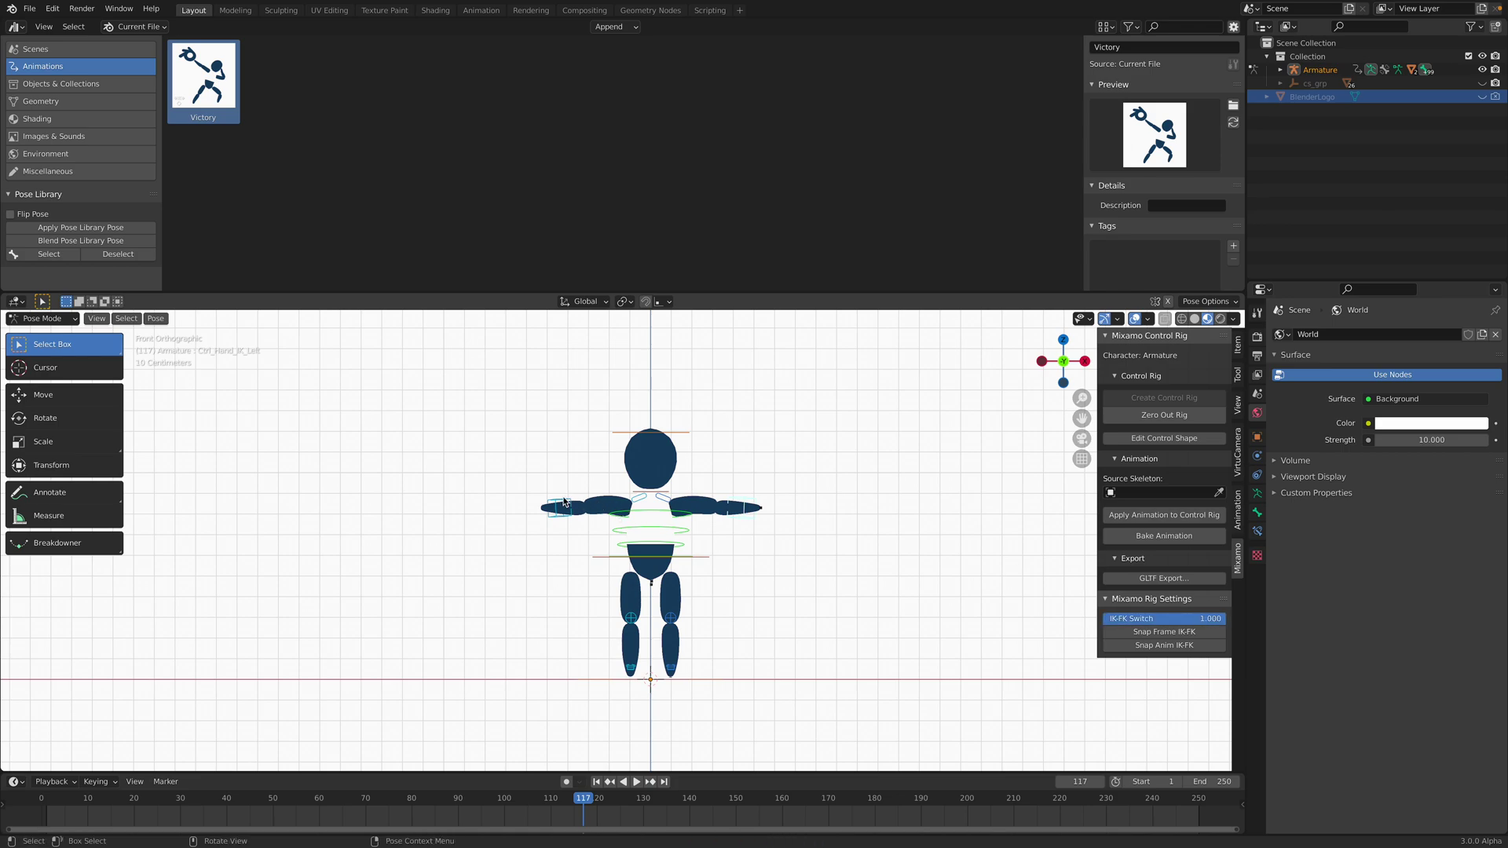
click(743, 507)
drag(1144, 621, 1226, 621)
middle_drag(768, 499, 761, 545)
key(ctrl+shift+m)
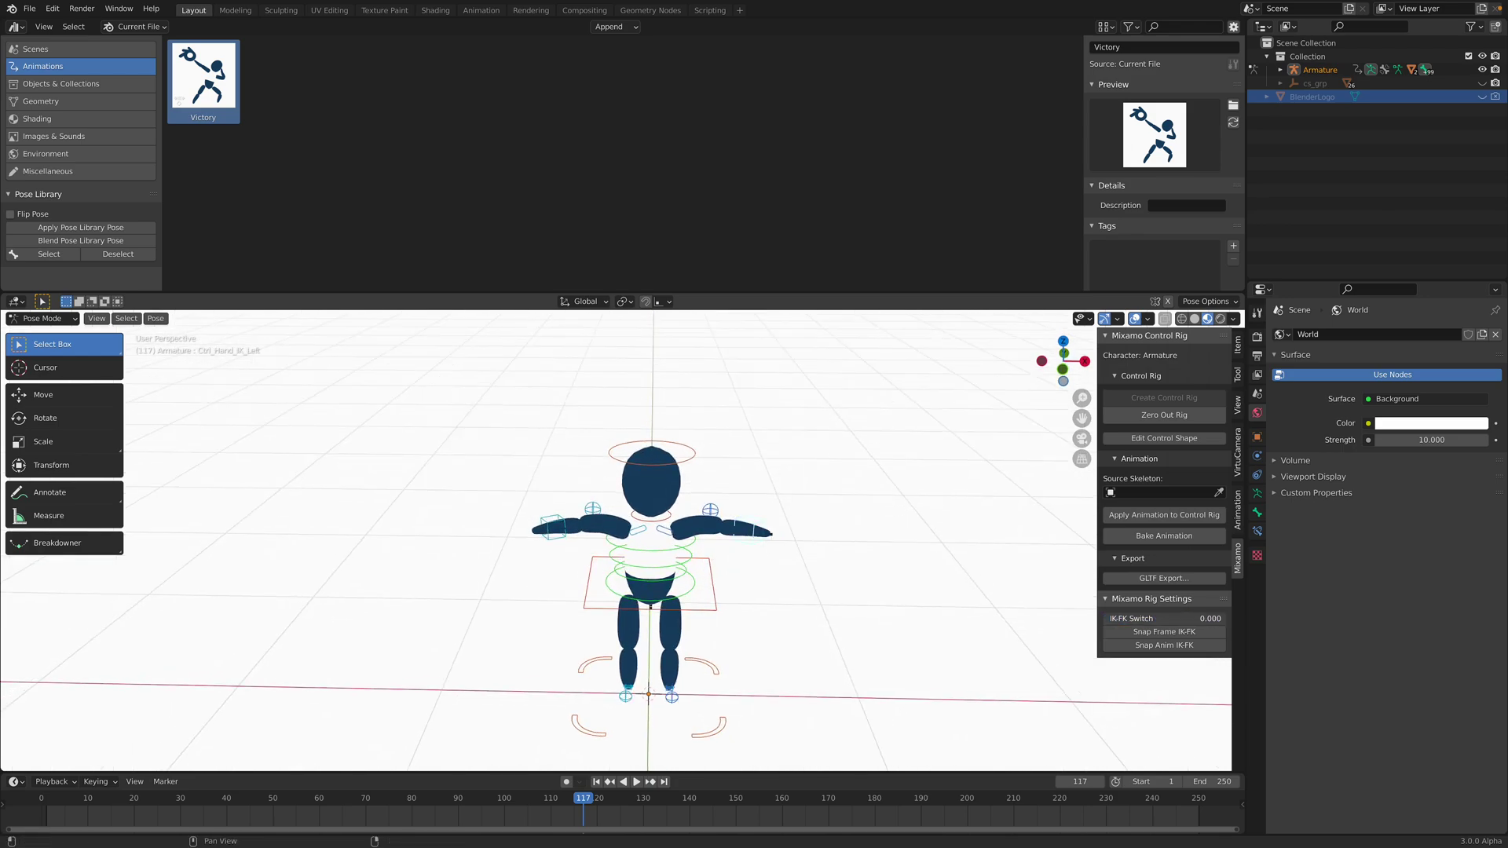
key(ctrl+shift+m)
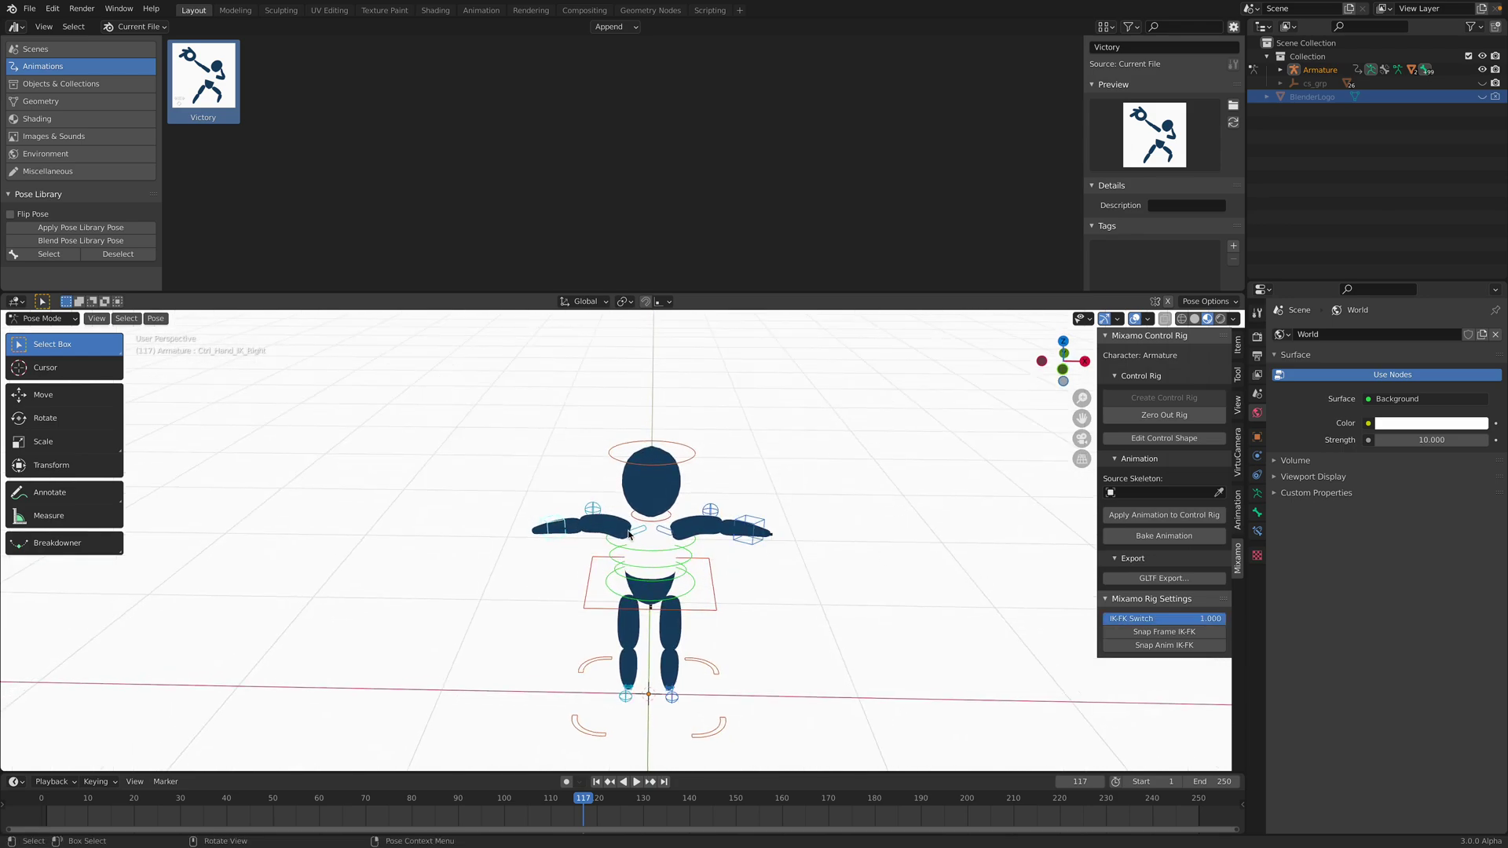
mouse_move(1175, 619)
mouse_down()
mouse_move(1226, 619)
mouse_move(1103, 619)
mouse_move(1158, 623)
mouse_up()
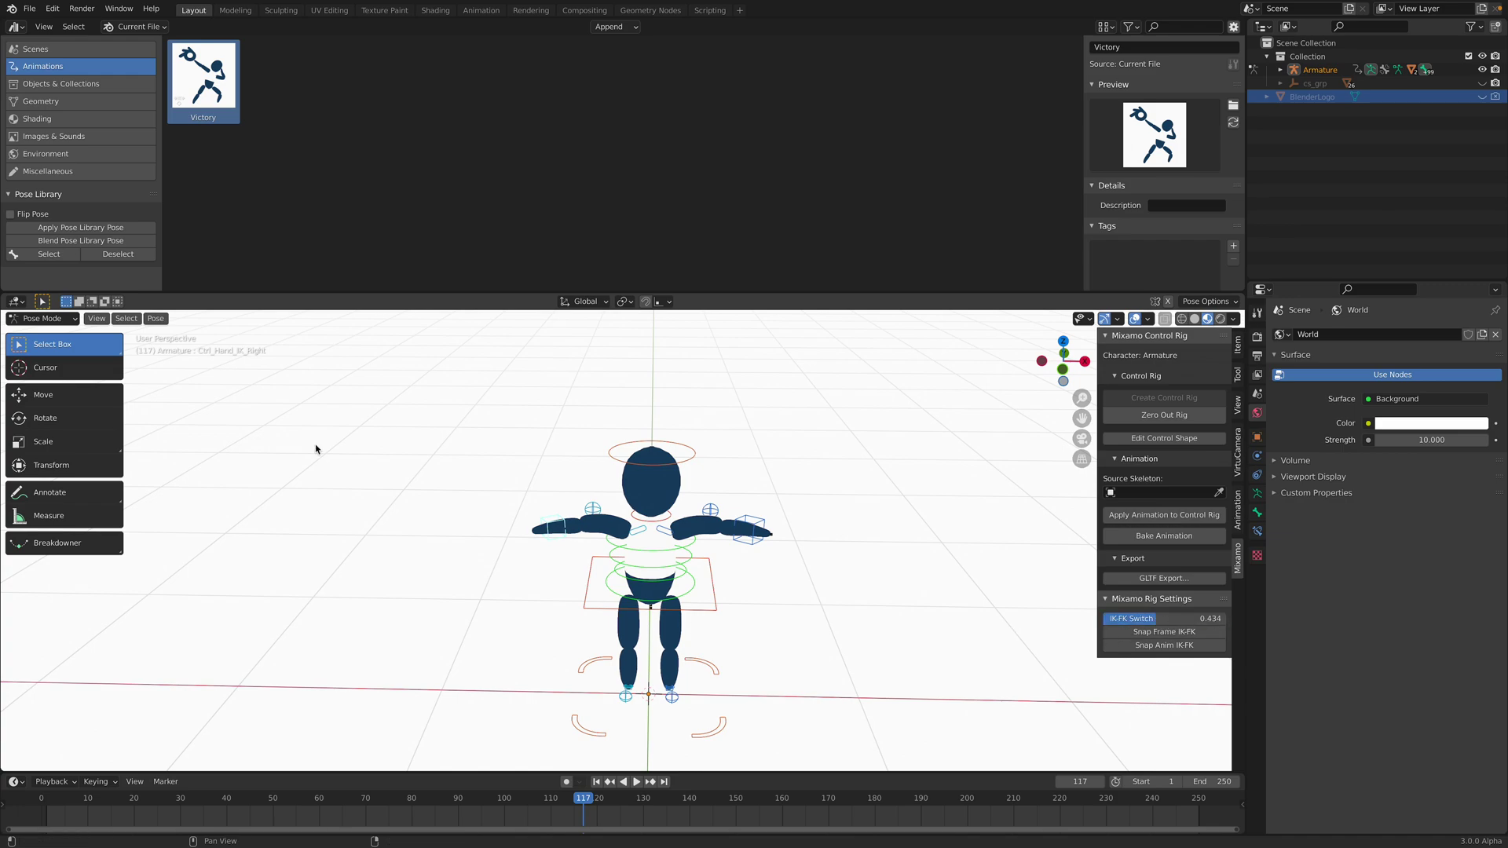
scroll(770, 578, up, 3)
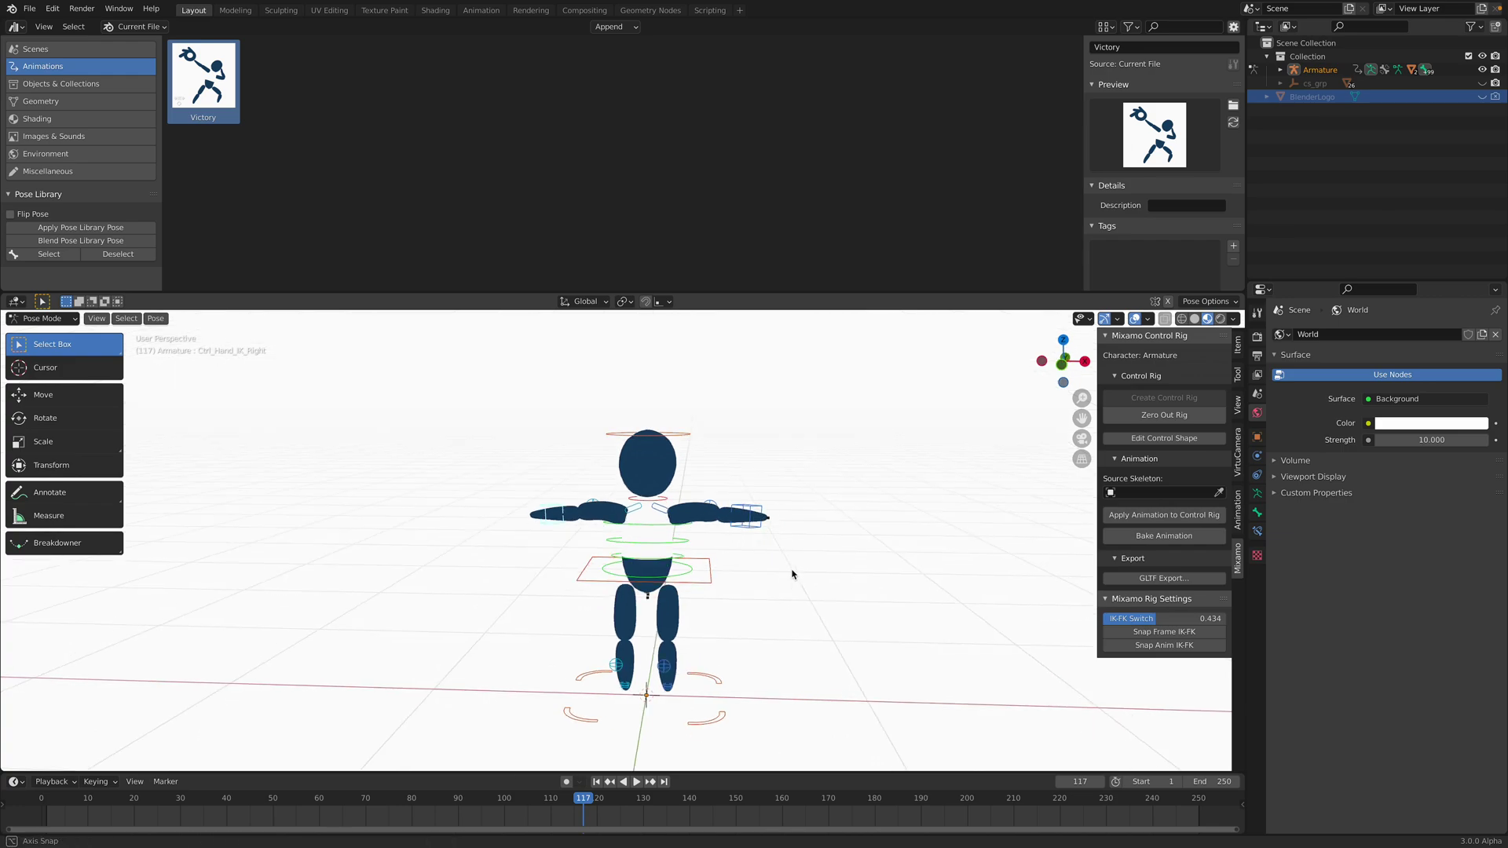
click(809, 512)
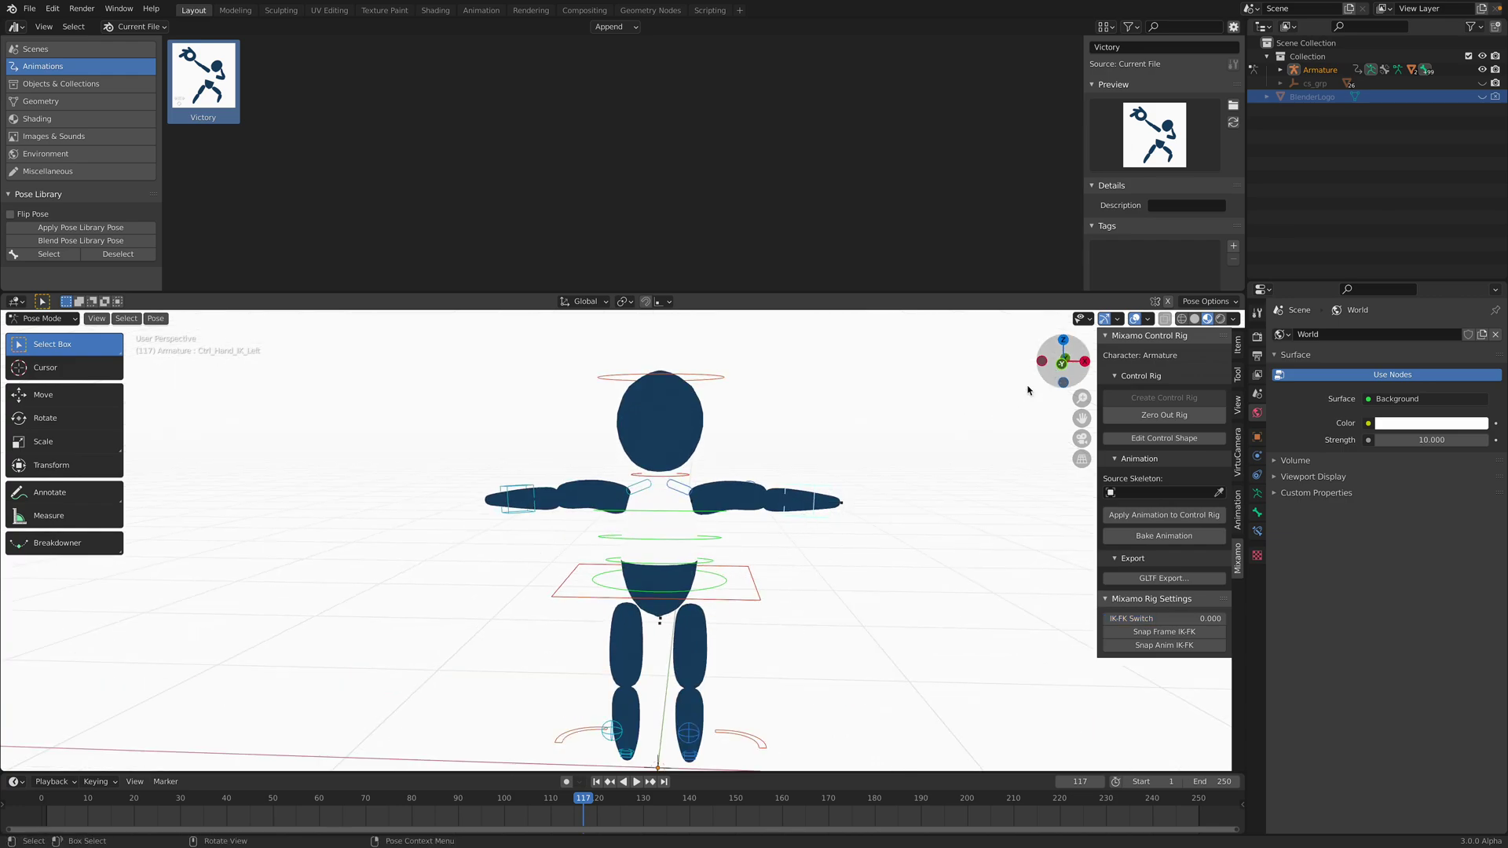
Rotate the hips control freely with trackball rotation in front view to twist the figure's body.
click(750, 583)
key(KP_1)
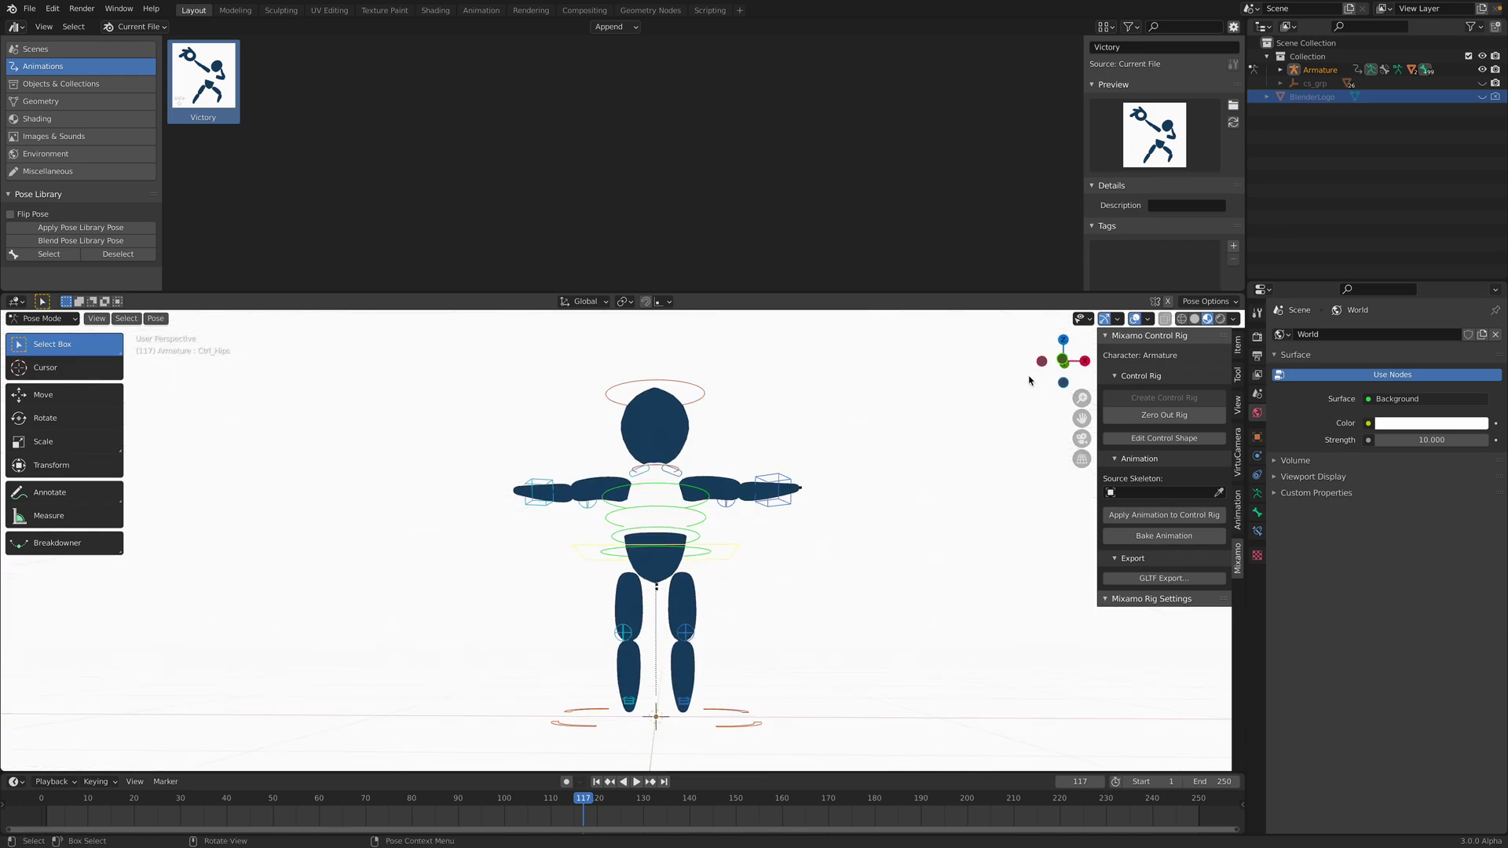
key(r)
key(r)
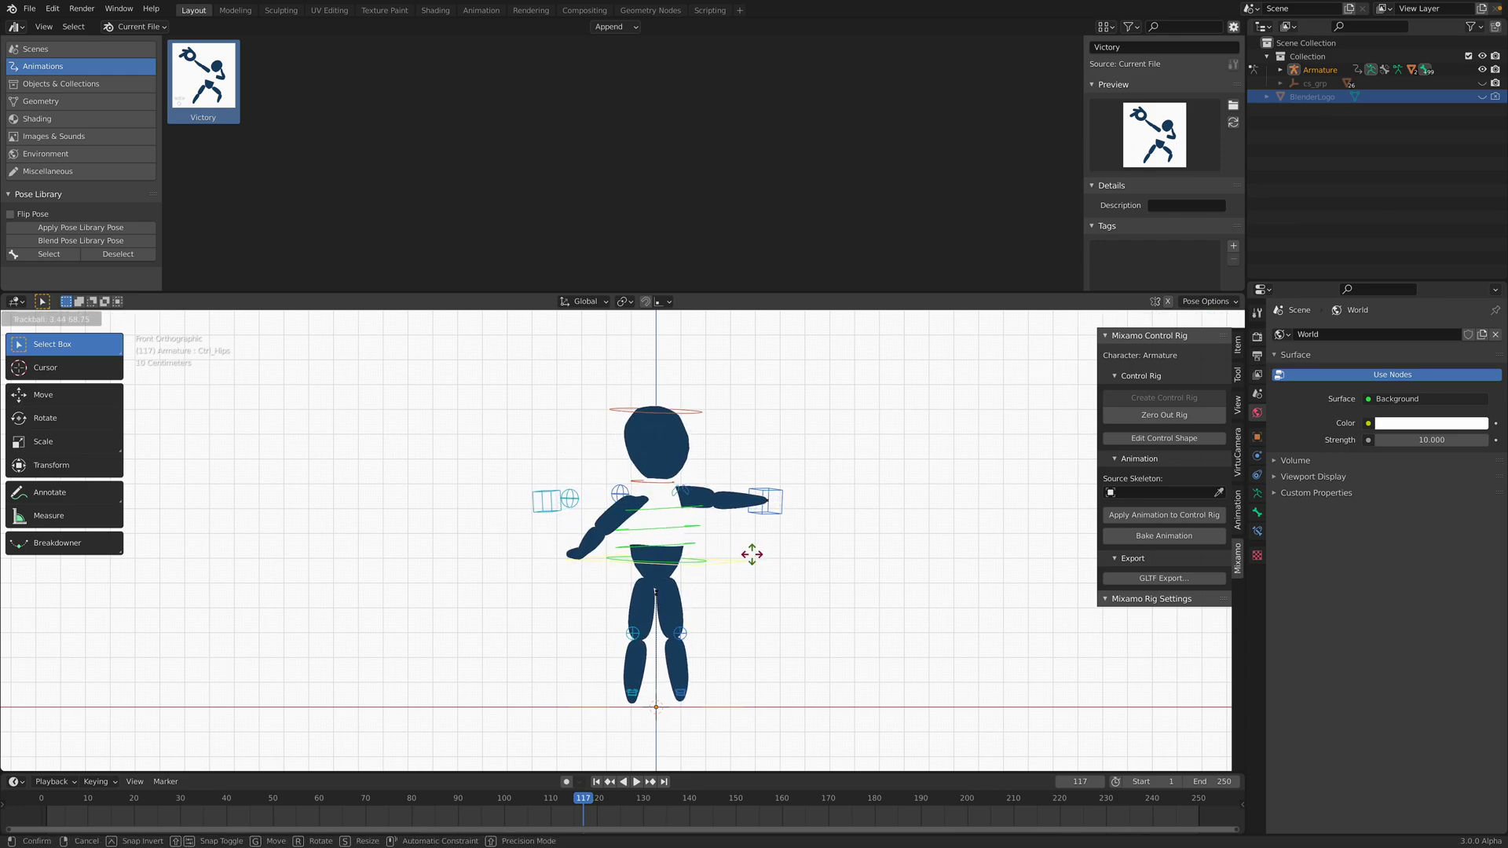
click(747, 554)
Move the right hand IK control in front of the figure's body to bring the right arm inward.
middle_drag(747, 556, 710, 583)
click(538, 515)
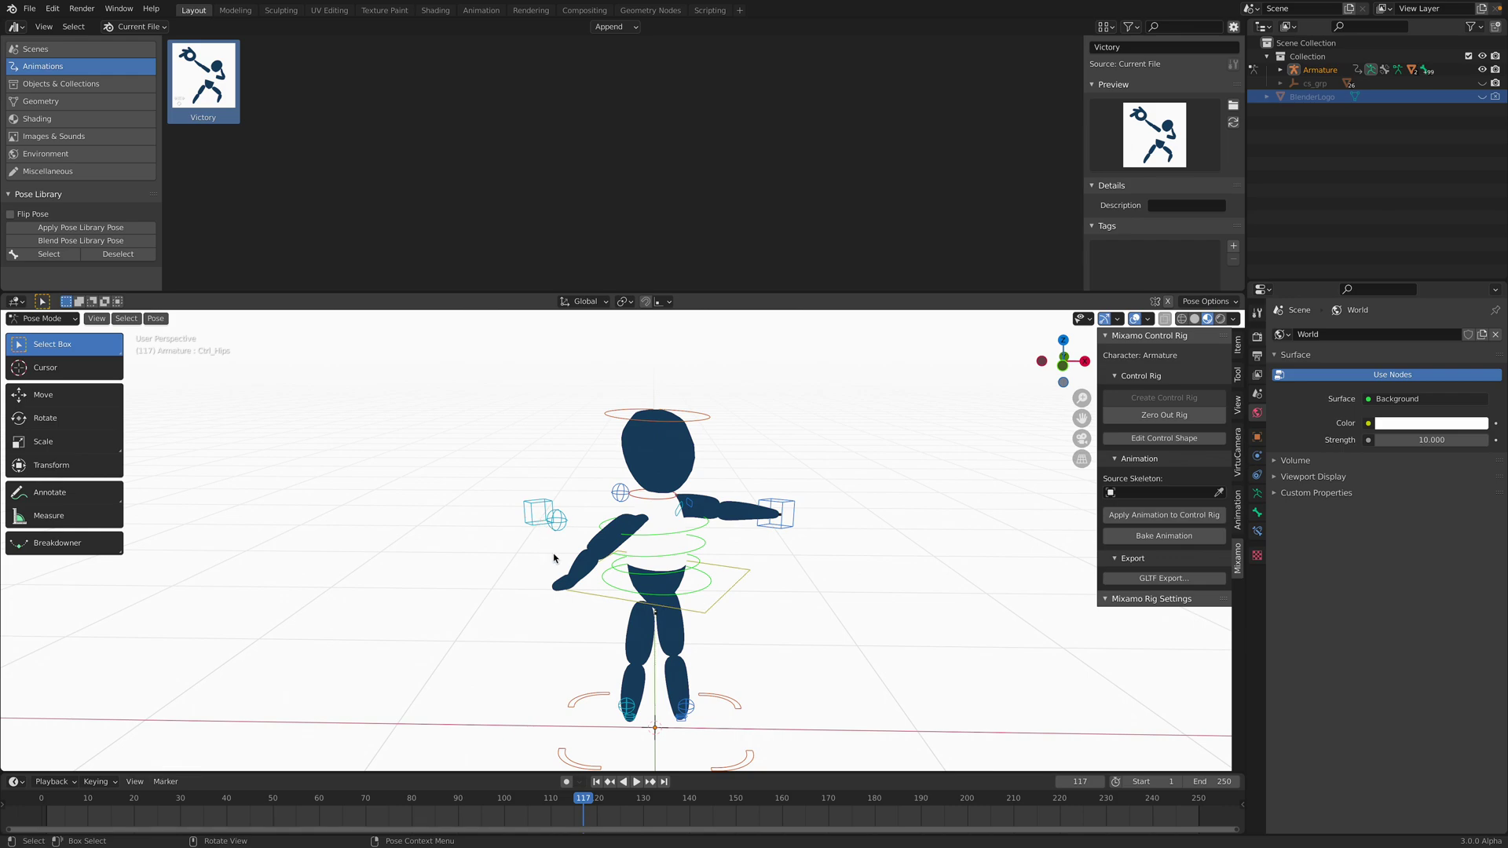
middle_drag(542, 542, 607, 573)
click(545, 535)
key(g)
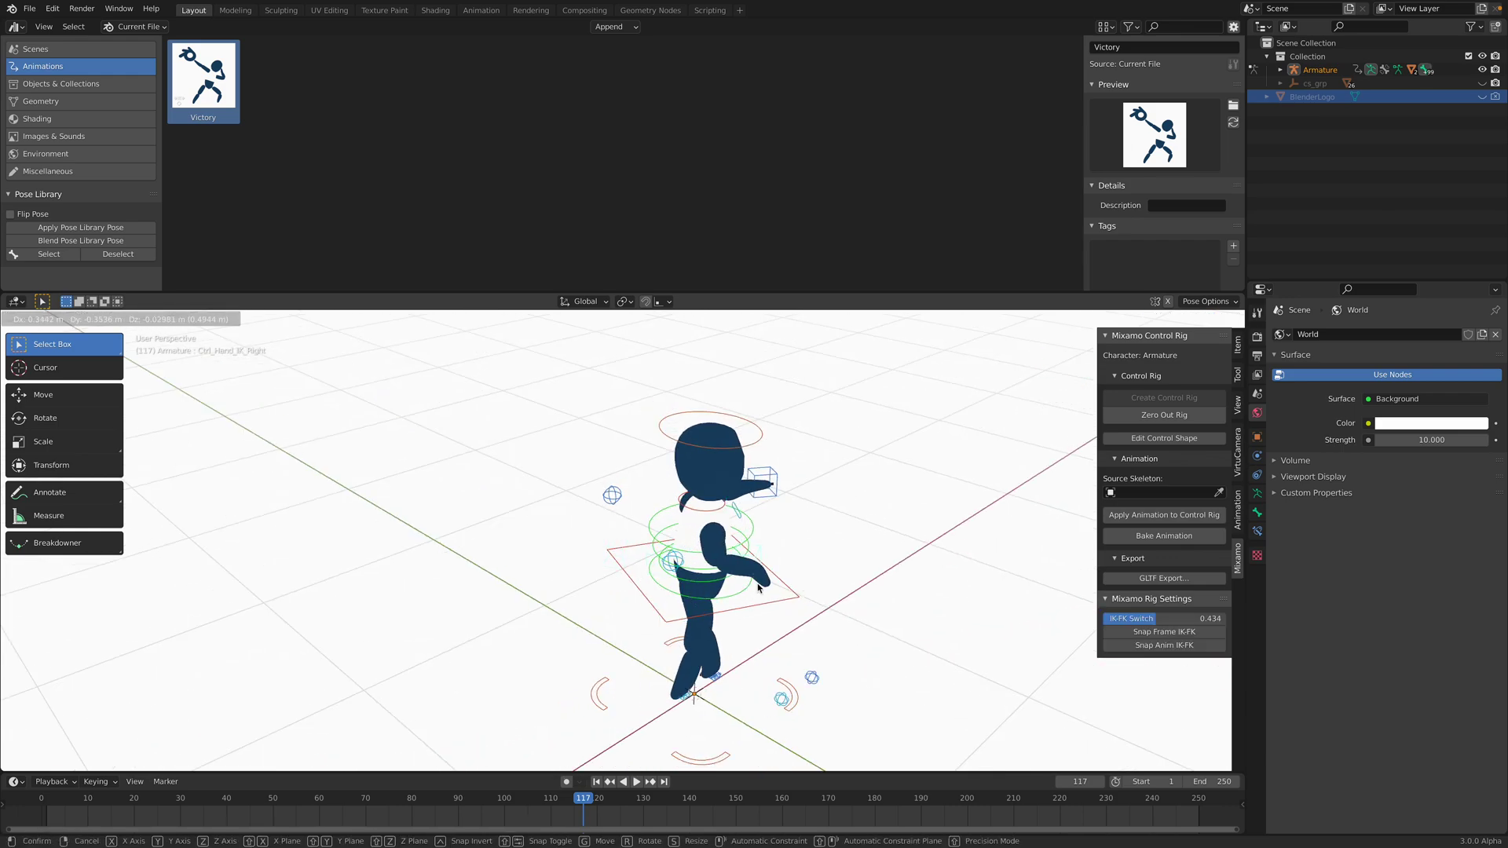
click(802, 593)
Rotate the right hand IK control and reposition it near the waist so the right elbow bends outward.
key(r)
click(787, 477)
key(r)
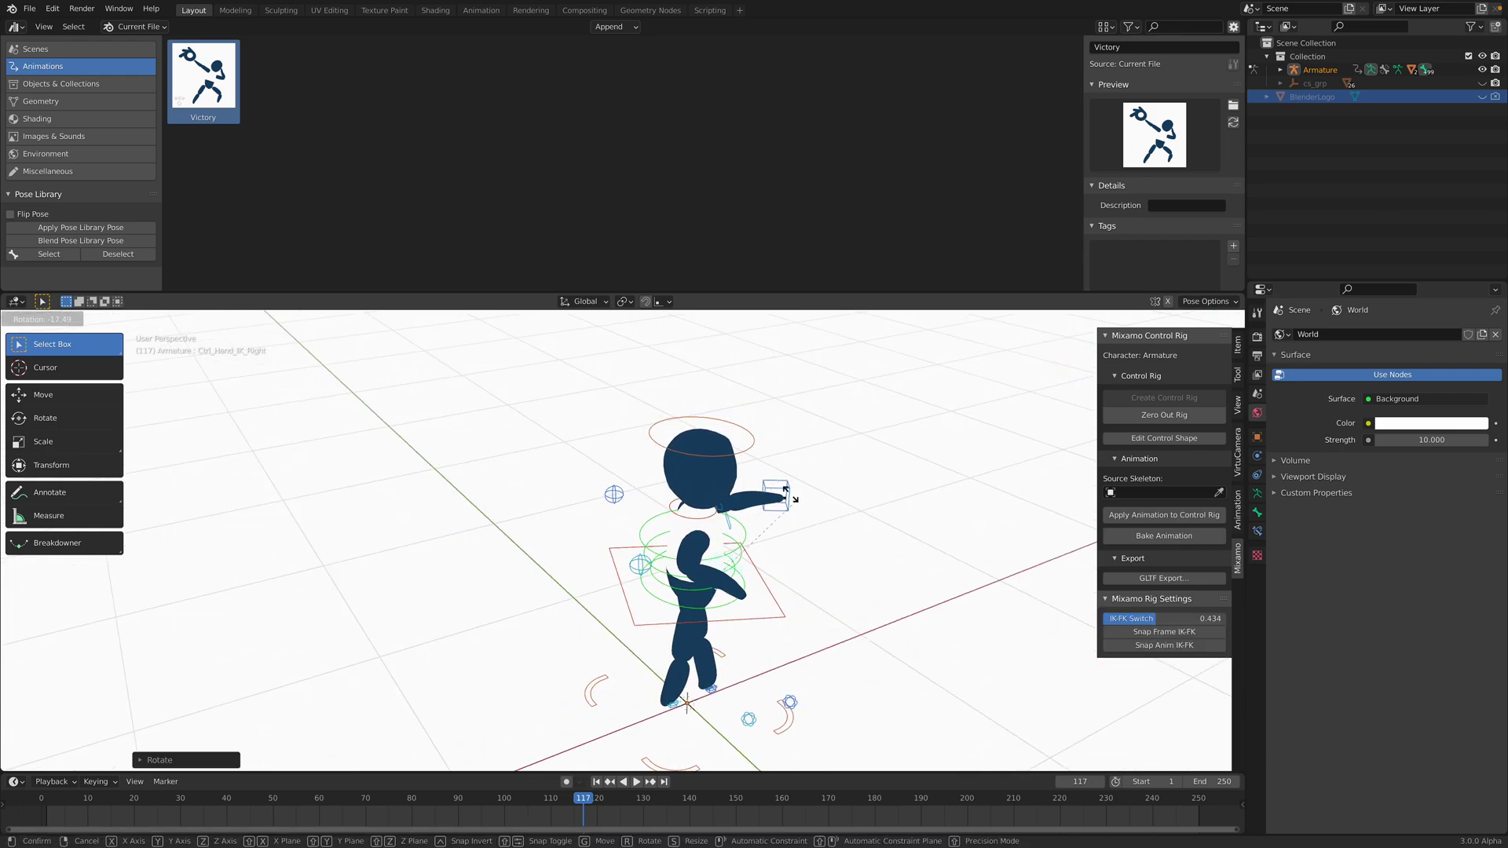
click(743, 465)
middle_drag(743, 465, 726, 429)
key(g)
click(702, 515)
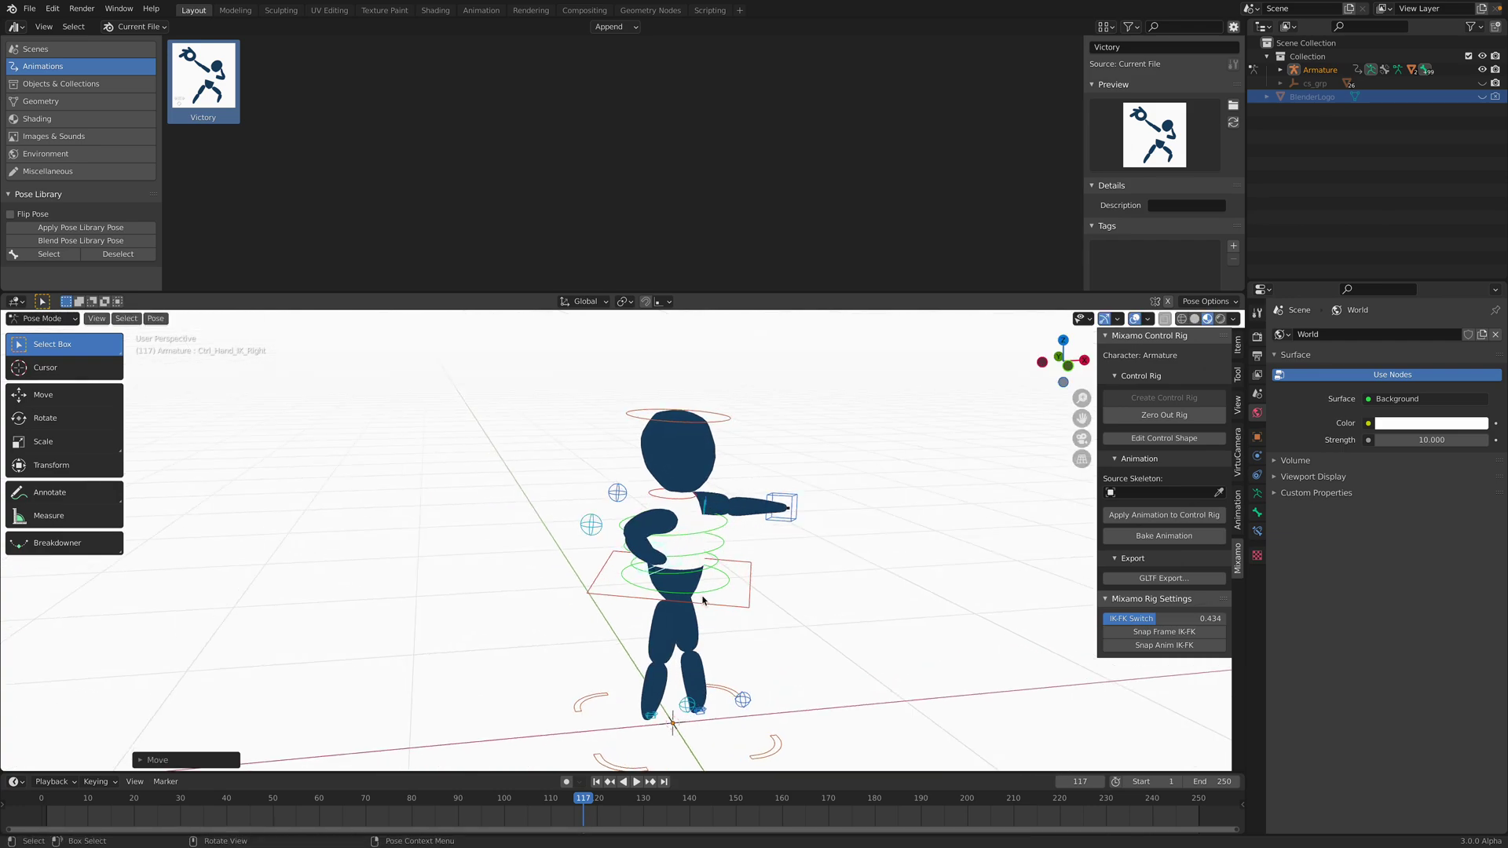
Select the right foot IK control and reposition the right foot freely near the ground.
middle_drag(702, 515, 715, 520)
click(661, 714)
middle_drag(677, 712, 612, 622)
scroll(629, 639, up, 3)
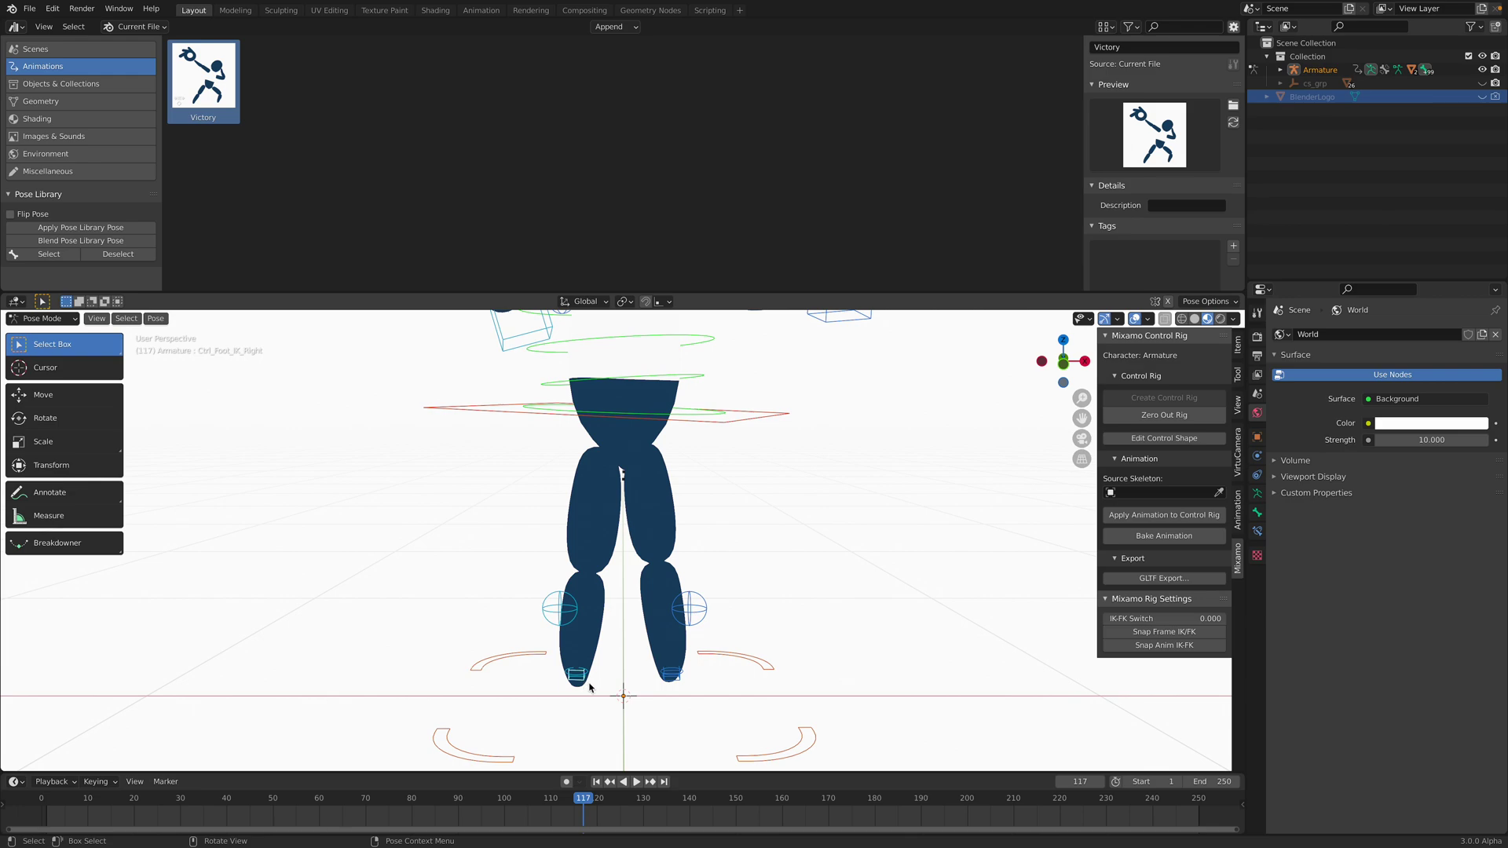
middle_drag(589, 688, 673, 723)
key(g)
click(567, 743)
Raise the left foot IK control along the global Z axis to lift the left foot.
click(633, 712)
key(g)
key(z)
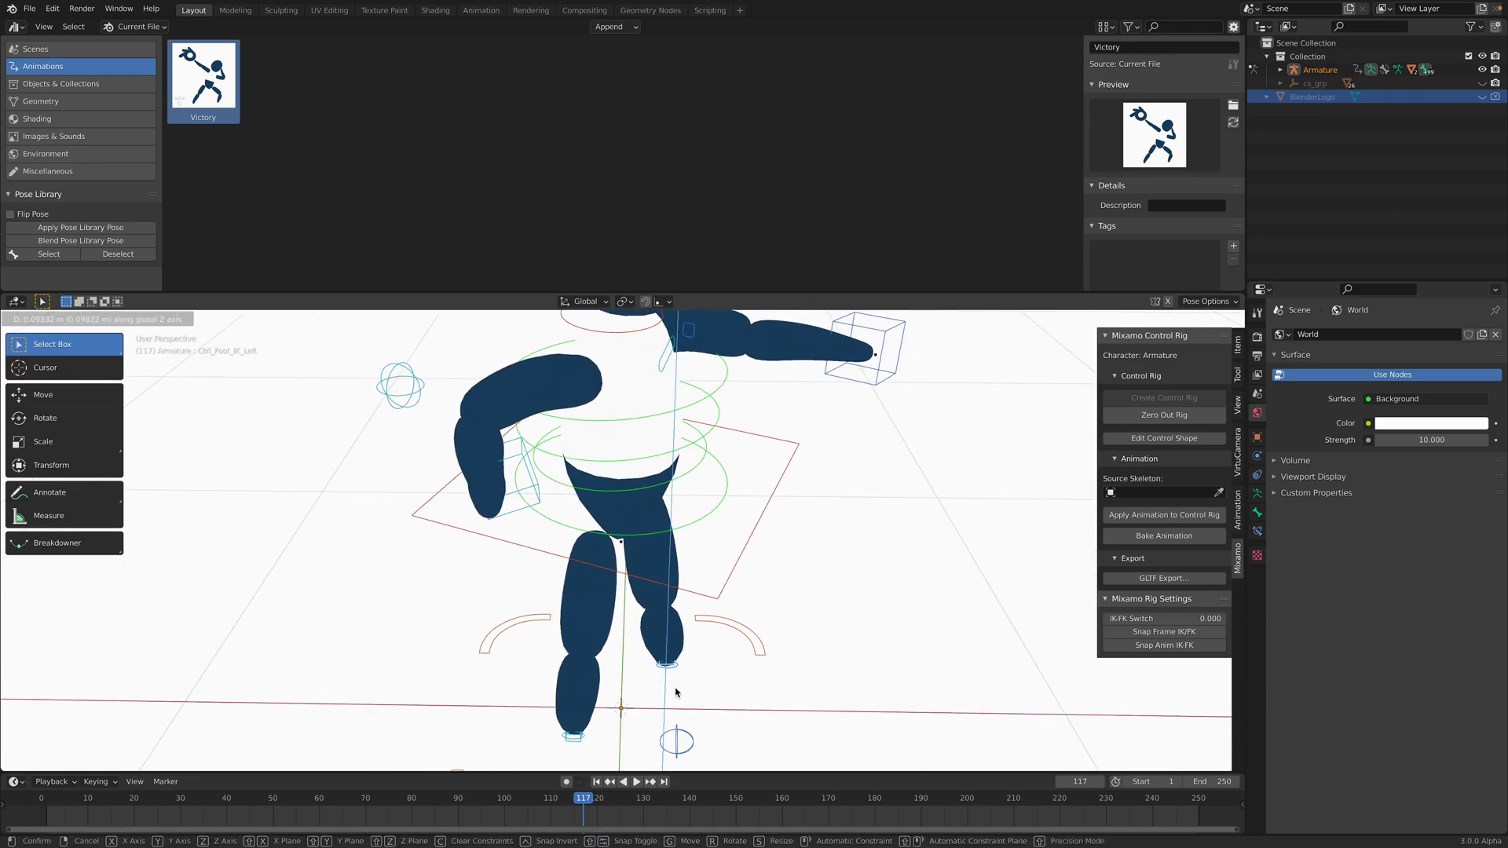
click(675, 692)
scroll(694, 632, down, 3)
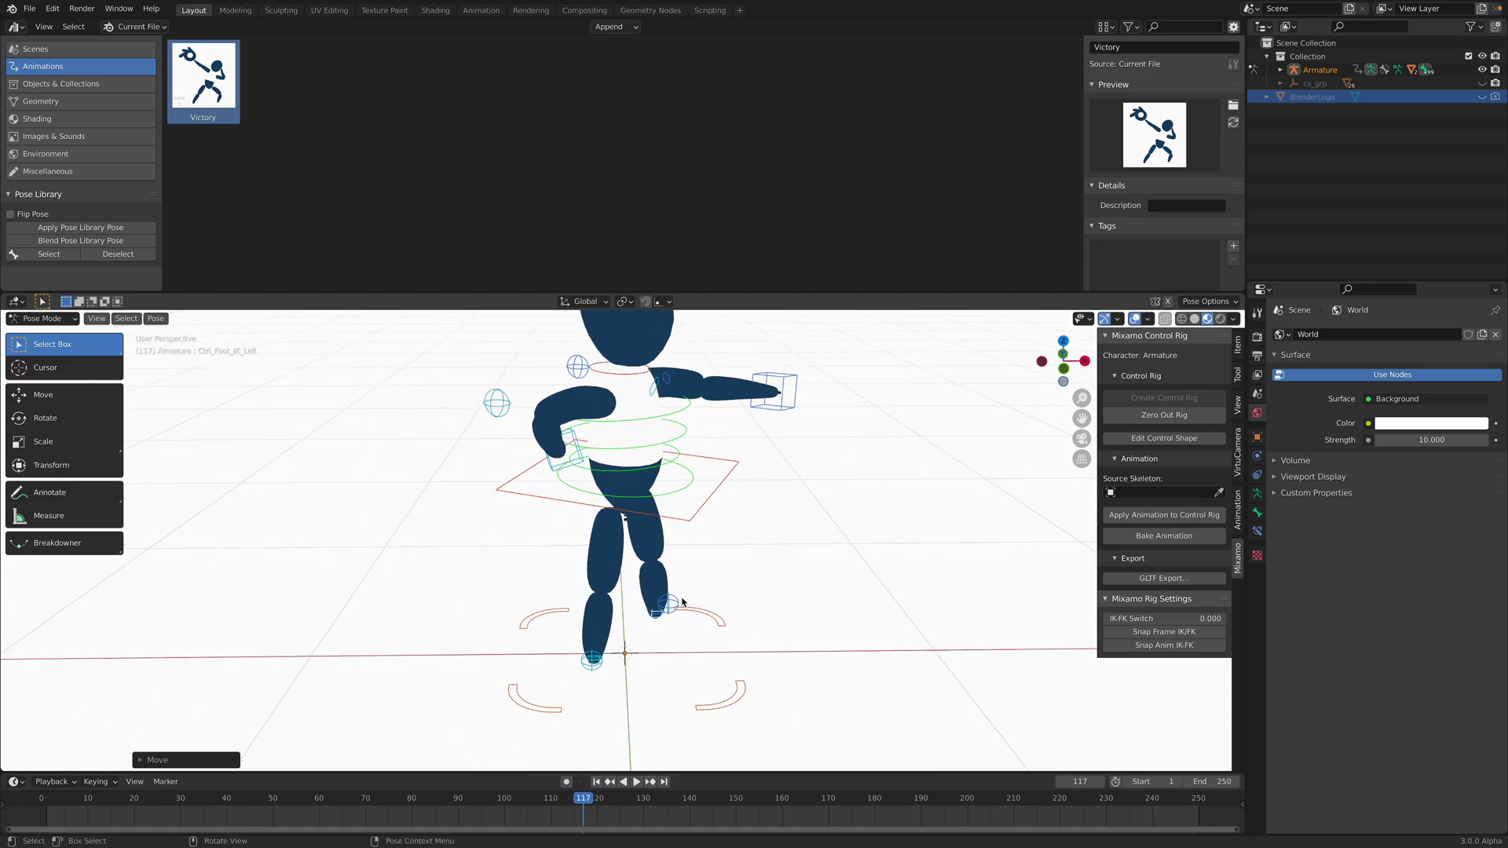
Move the left leg pole control toward the figure's left so the left knee points sideways.
click(677, 603)
middle_drag(677, 603, 602, 622)
key(g)
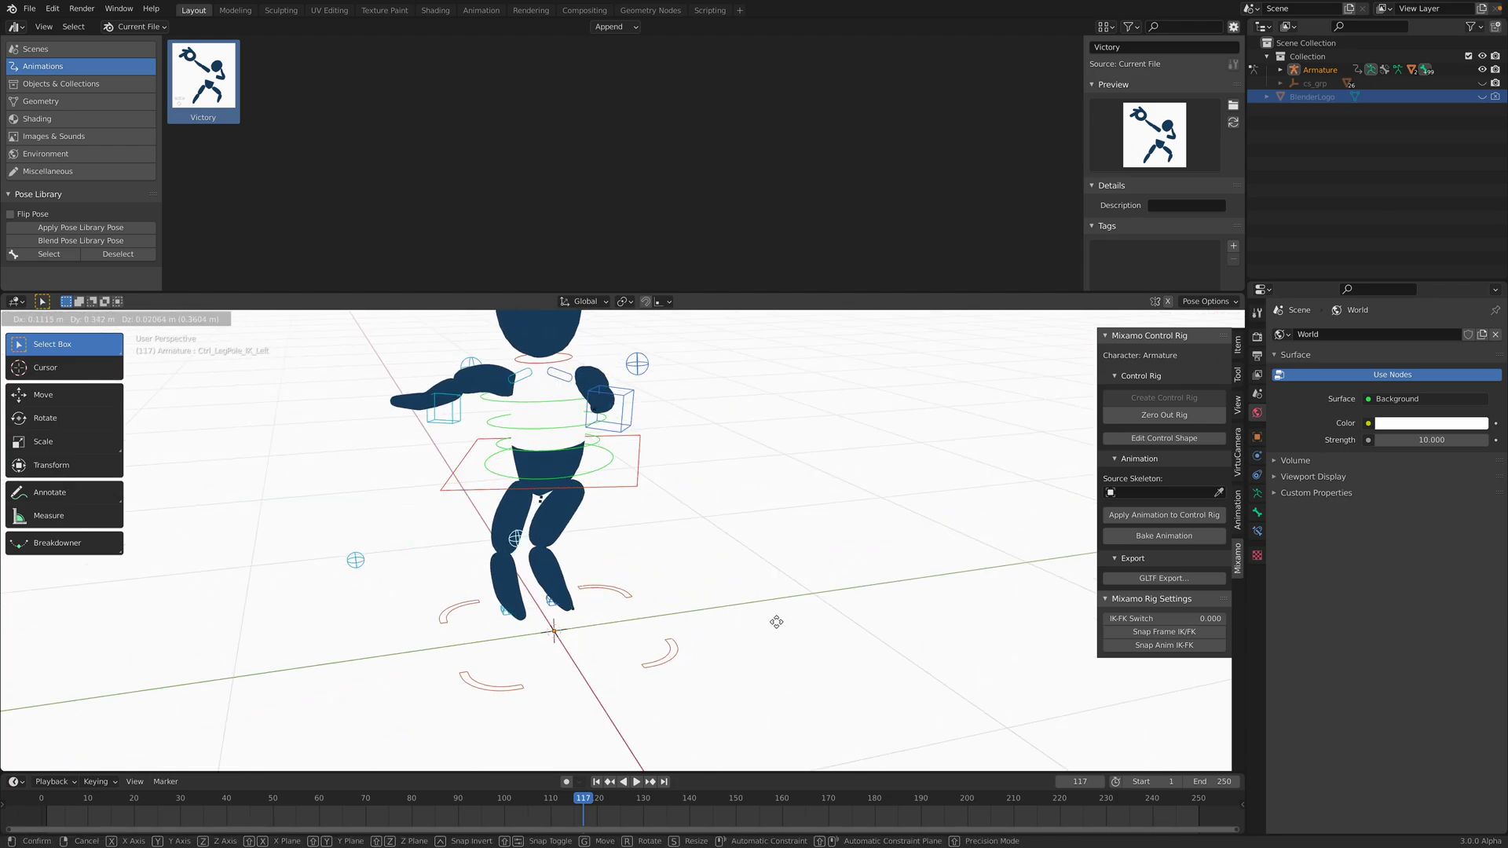
click(782, 623)
middle_drag(782, 623, 904, 632)
Move the right leg pole control toward the figure's left to turn the right knee the same way.
click(532, 634)
middle_drag(532, 633, 448, 636)
key(g)
click(715, 592)
Lift the right foot IK control slightly and tilt the foot with plain and trackball rotations.
scroll(586, 668, up, 8)
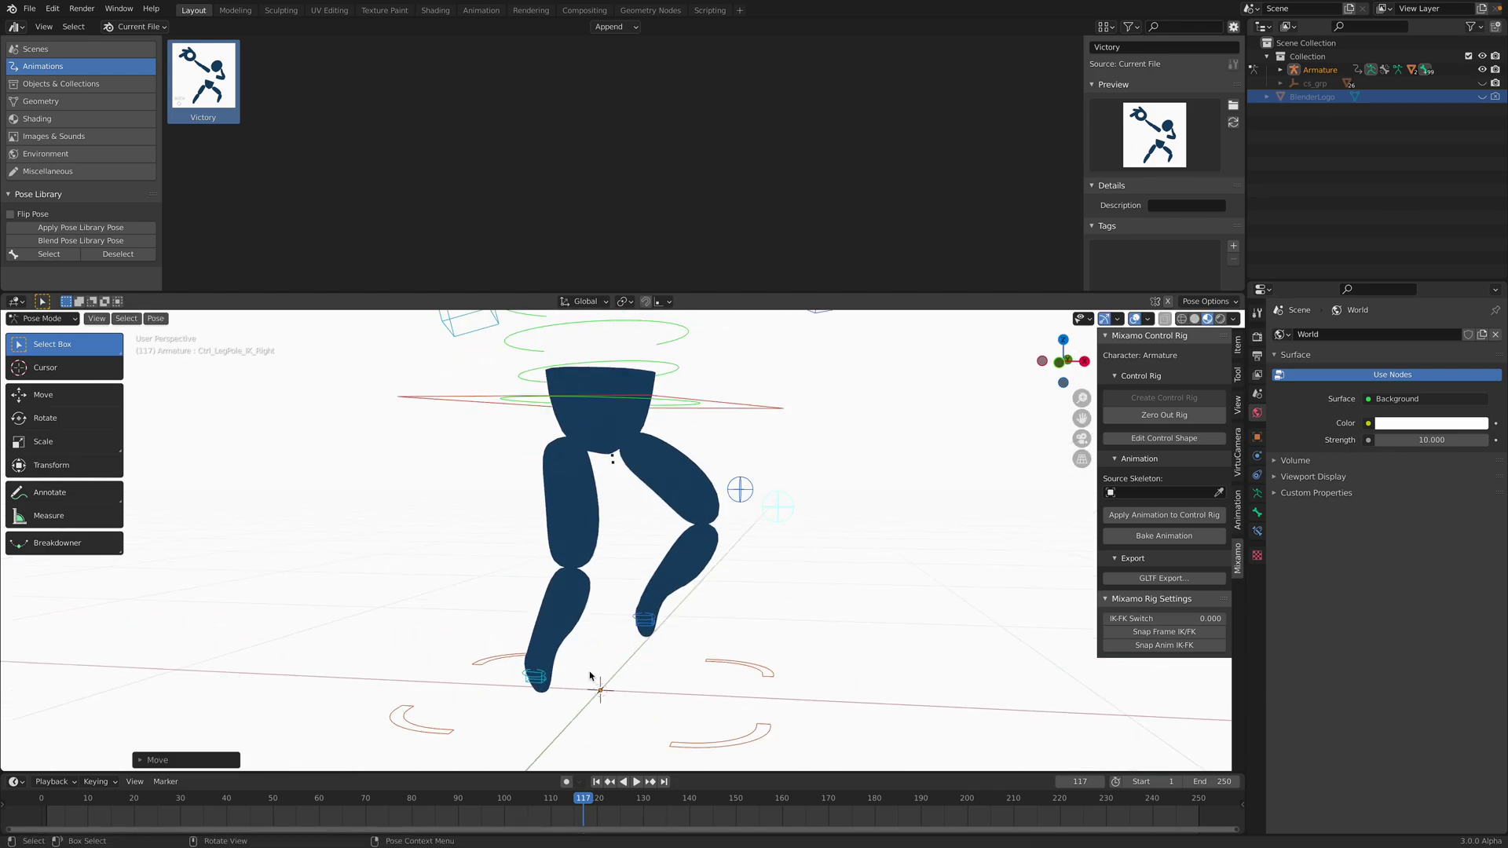
click(596, 661)
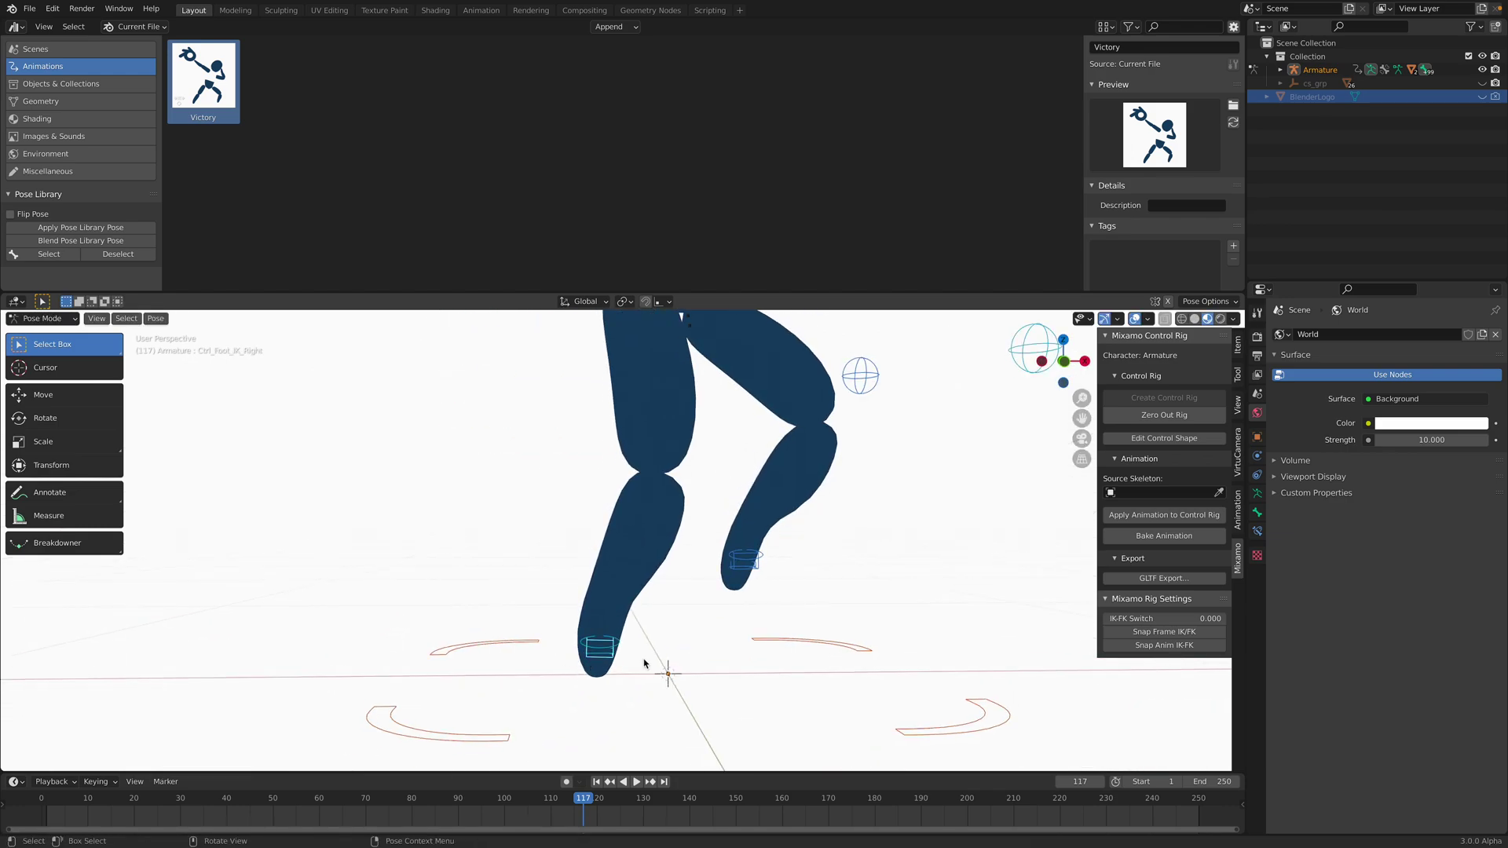
key(g)
click(649, 618)
key(r)
click(750, 642)
key(r)
key(r)
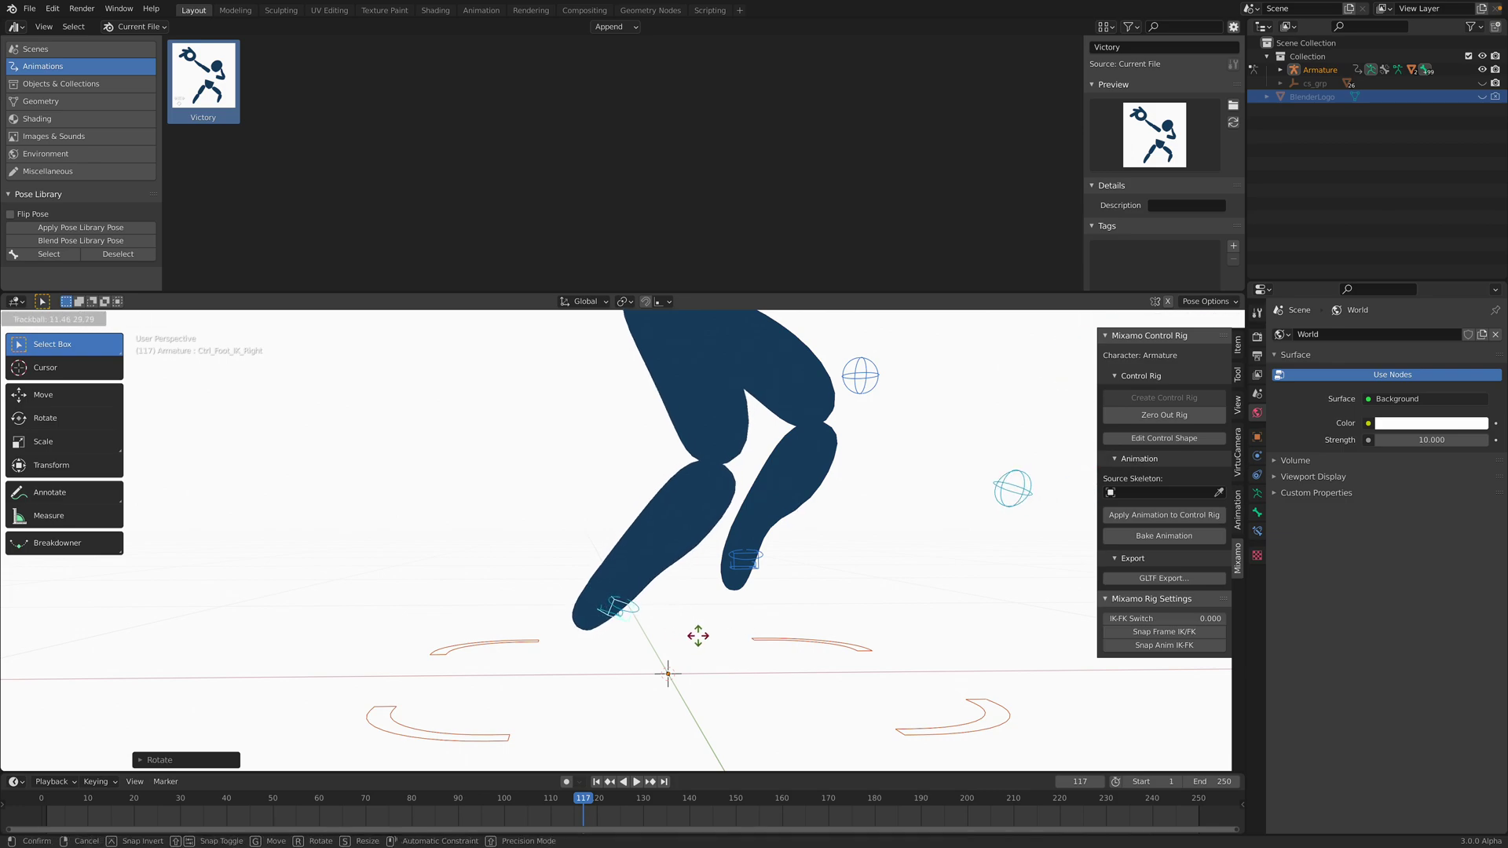
click(726, 655)
key(r)
key(r)
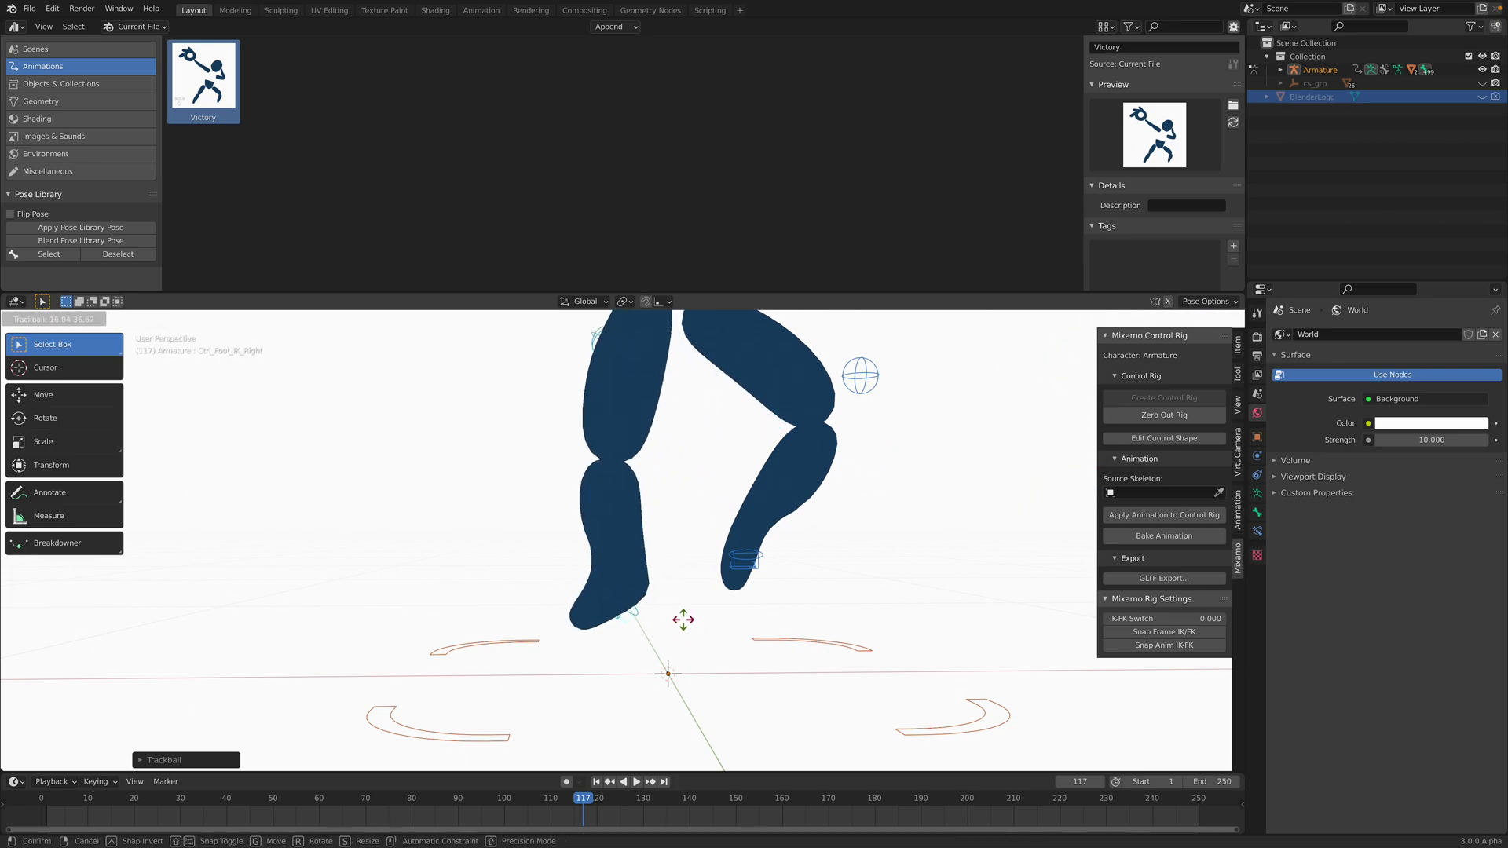
click(641, 610)
Move the right foot IK control up behind the body so the right knee bends and the shin trails back.
scroll(657, 610, down, 5)
key(g)
click(638, 604)
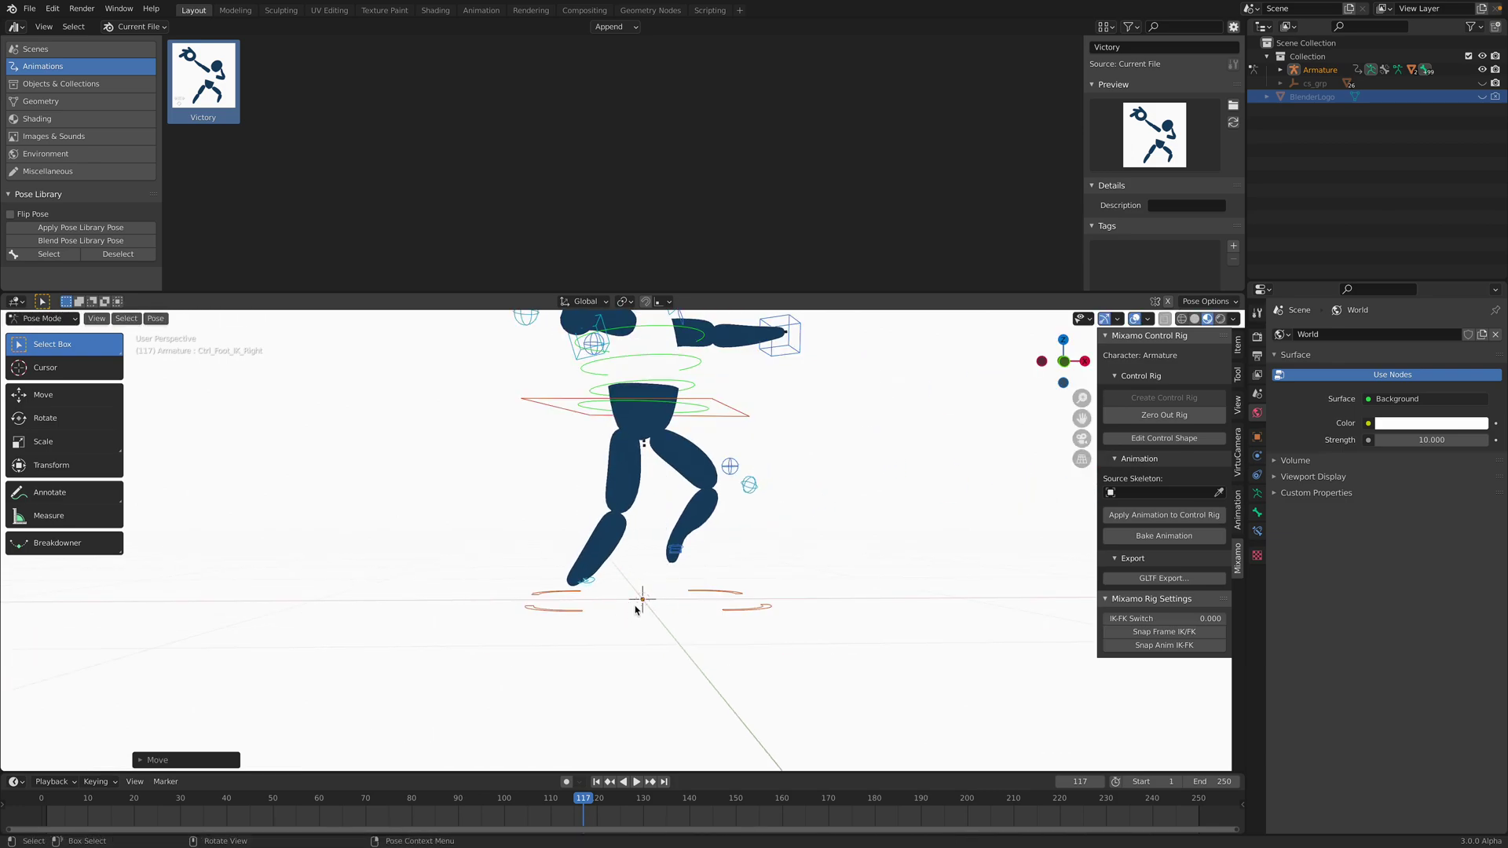
key(g)
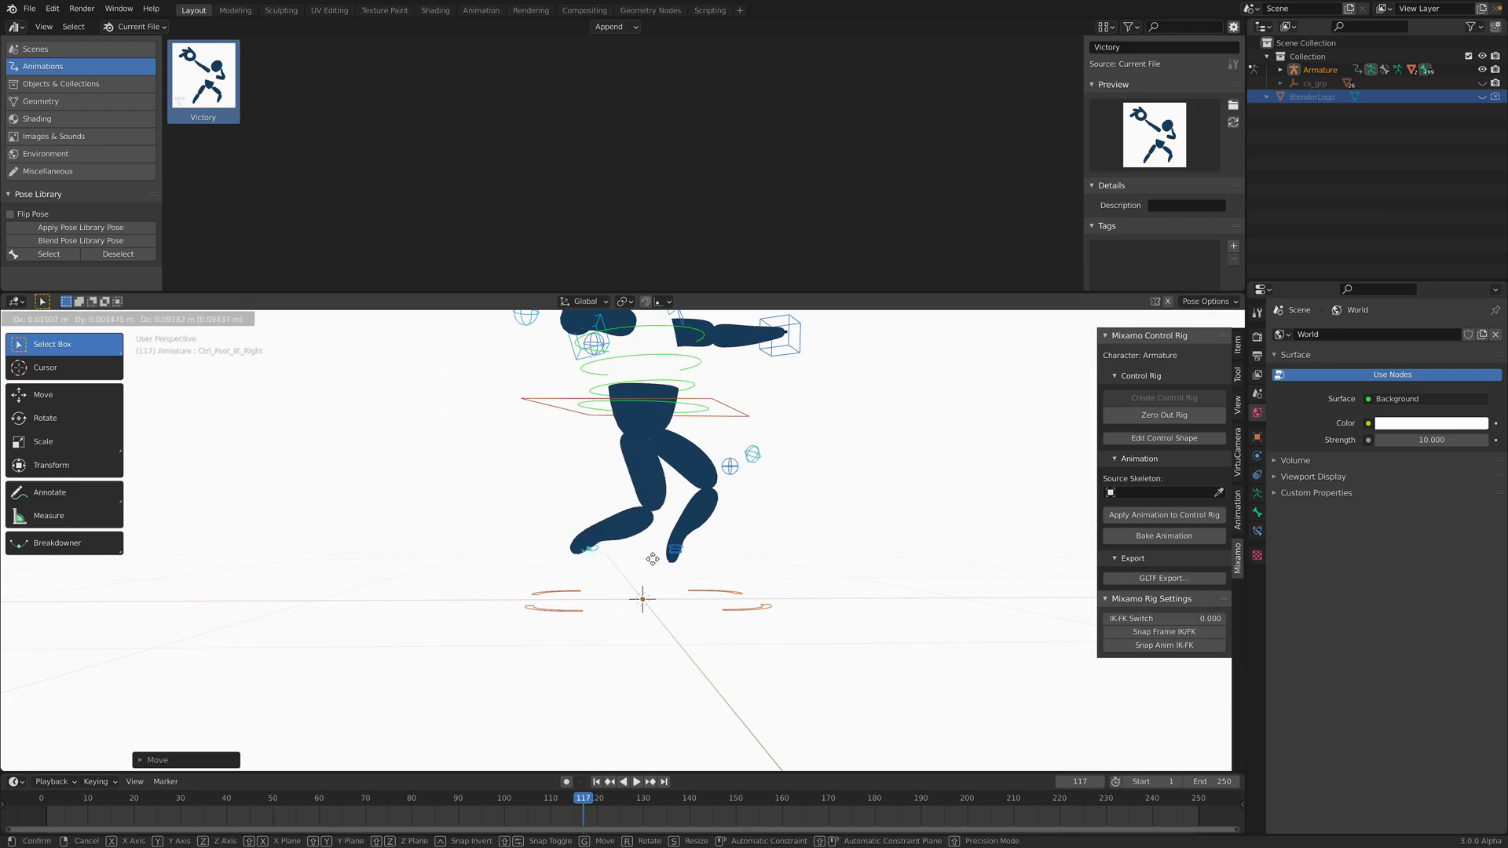
click(685, 566)
Select the left foot IK control, shift it slightly, and angle the foot with trackball and plain rotations.
click(682, 552)
scroll(691, 556, up, 2)
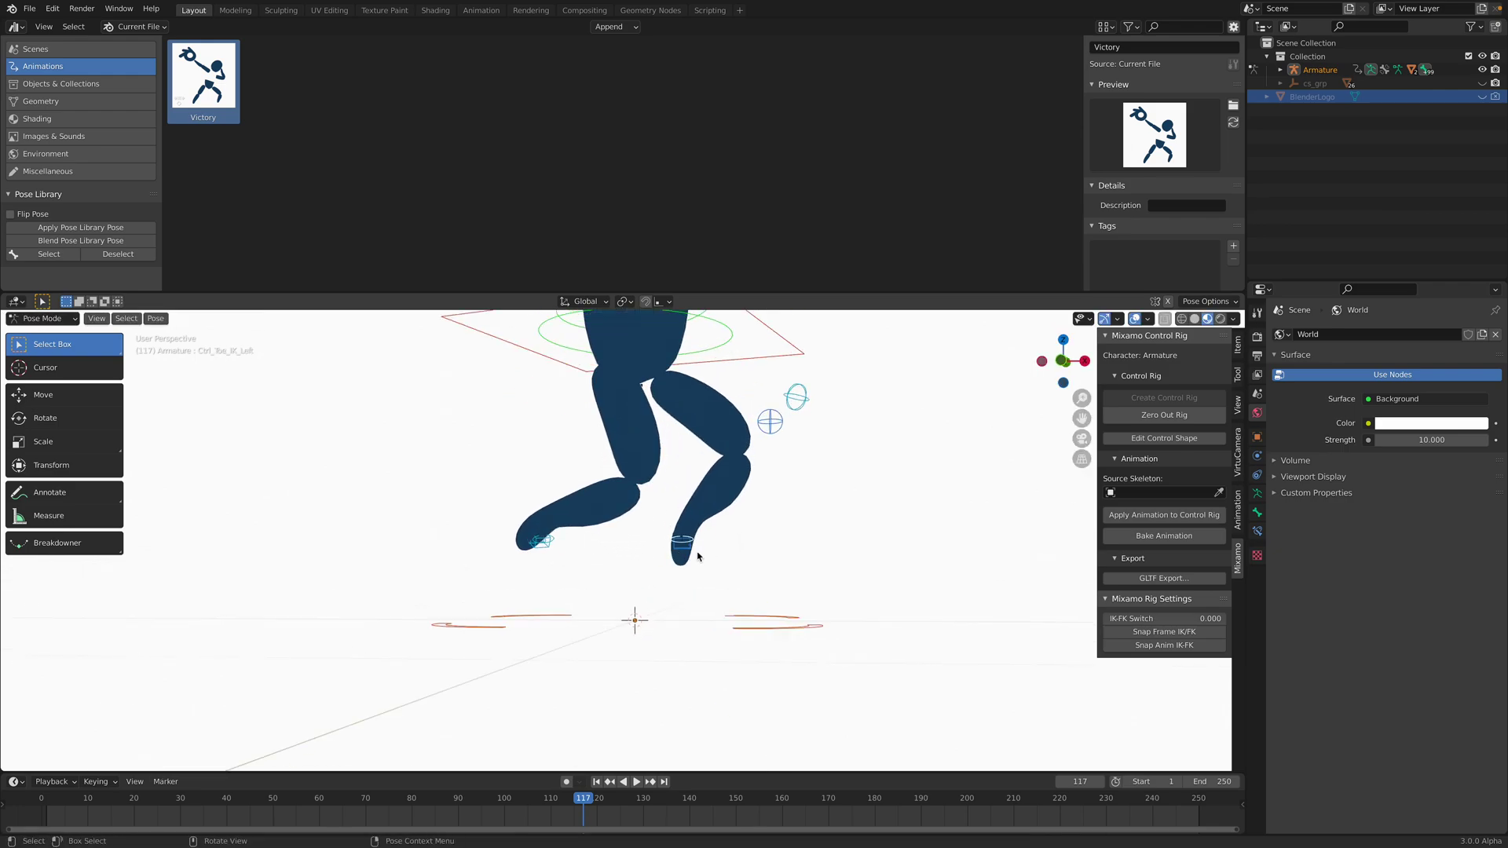
key(g)
click(705, 550)
key(r)
key(r)
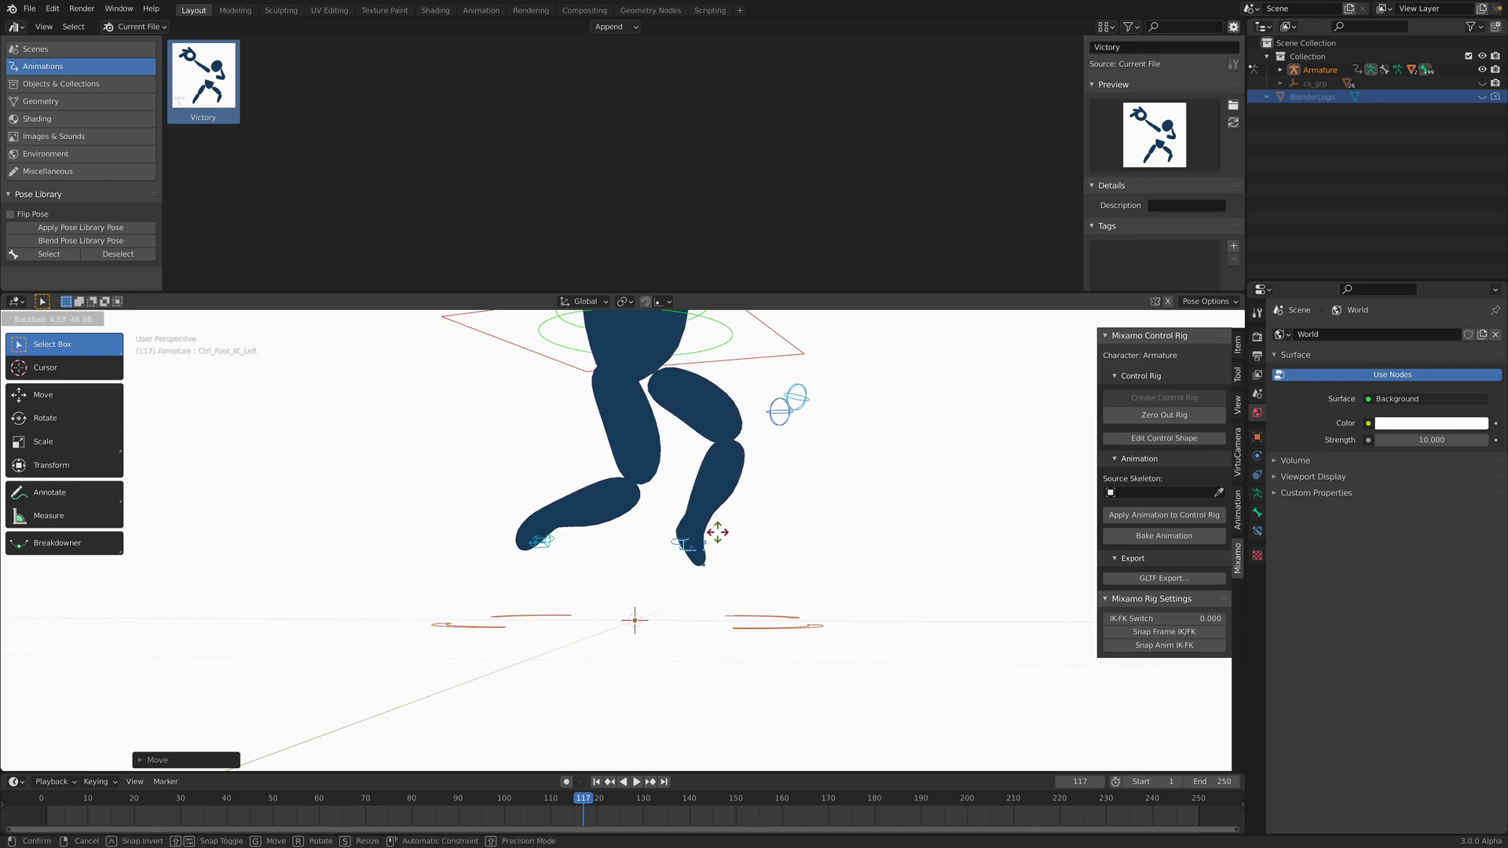
click(711, 534)
key(r)
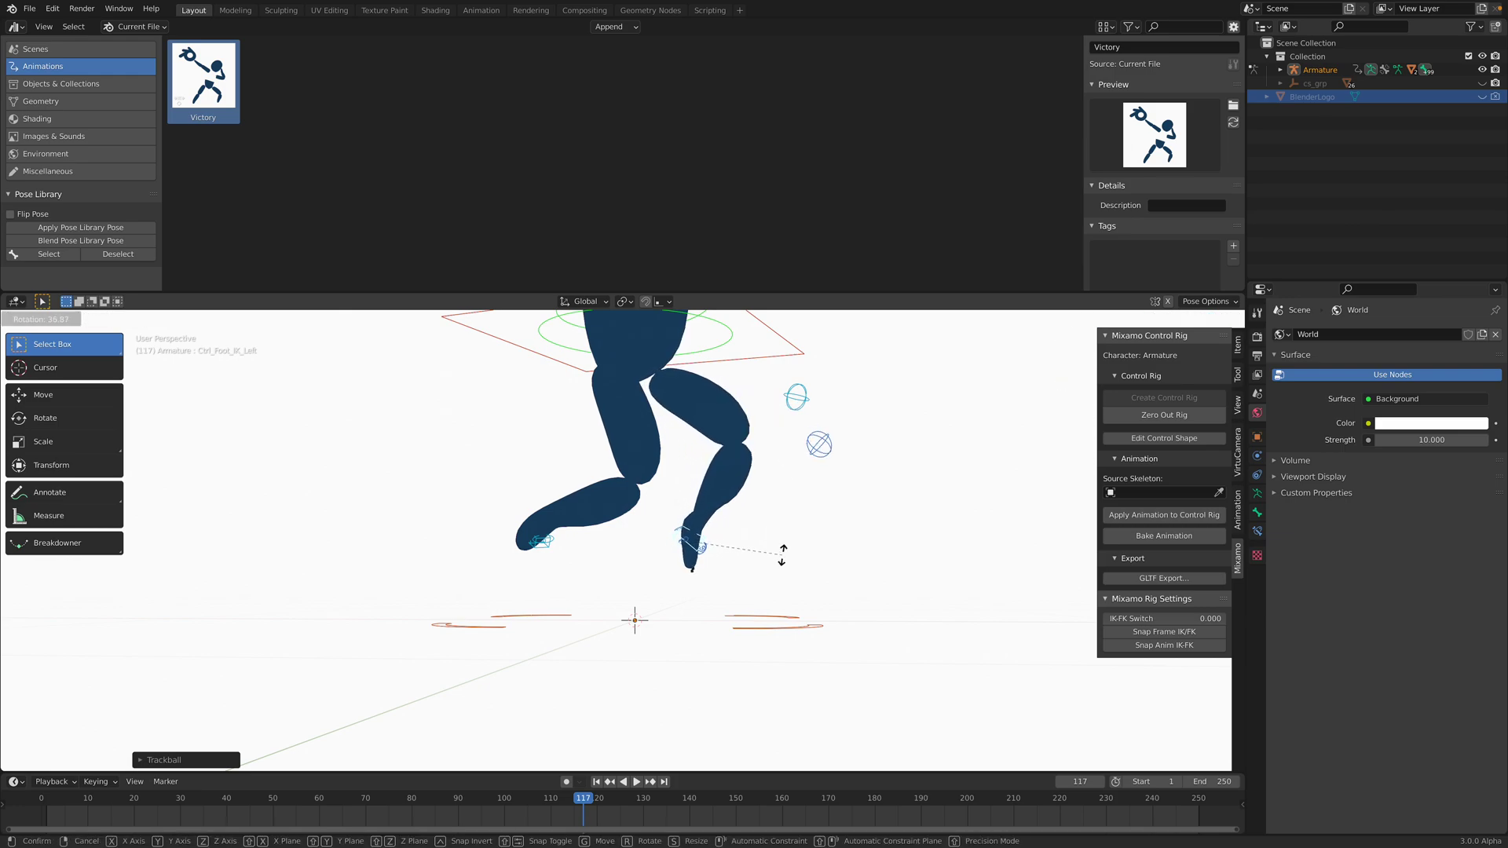
click(783, 554)
Lower the left foot IK control close to the ground under the hips and readjust its tilt with trackball rotation.
key(g)
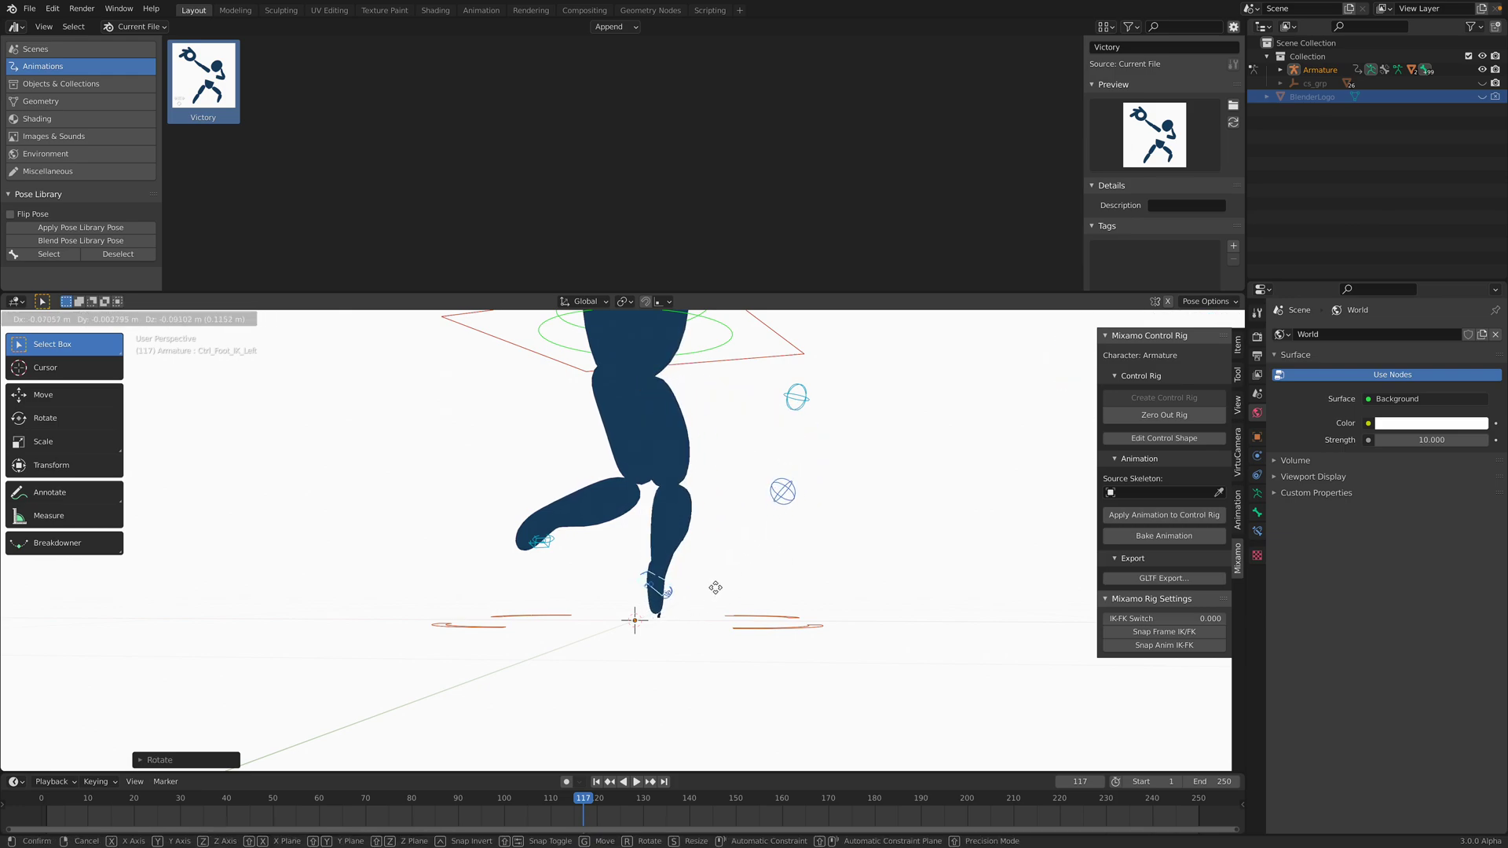
click(701, 590)
key(r)
key(r)
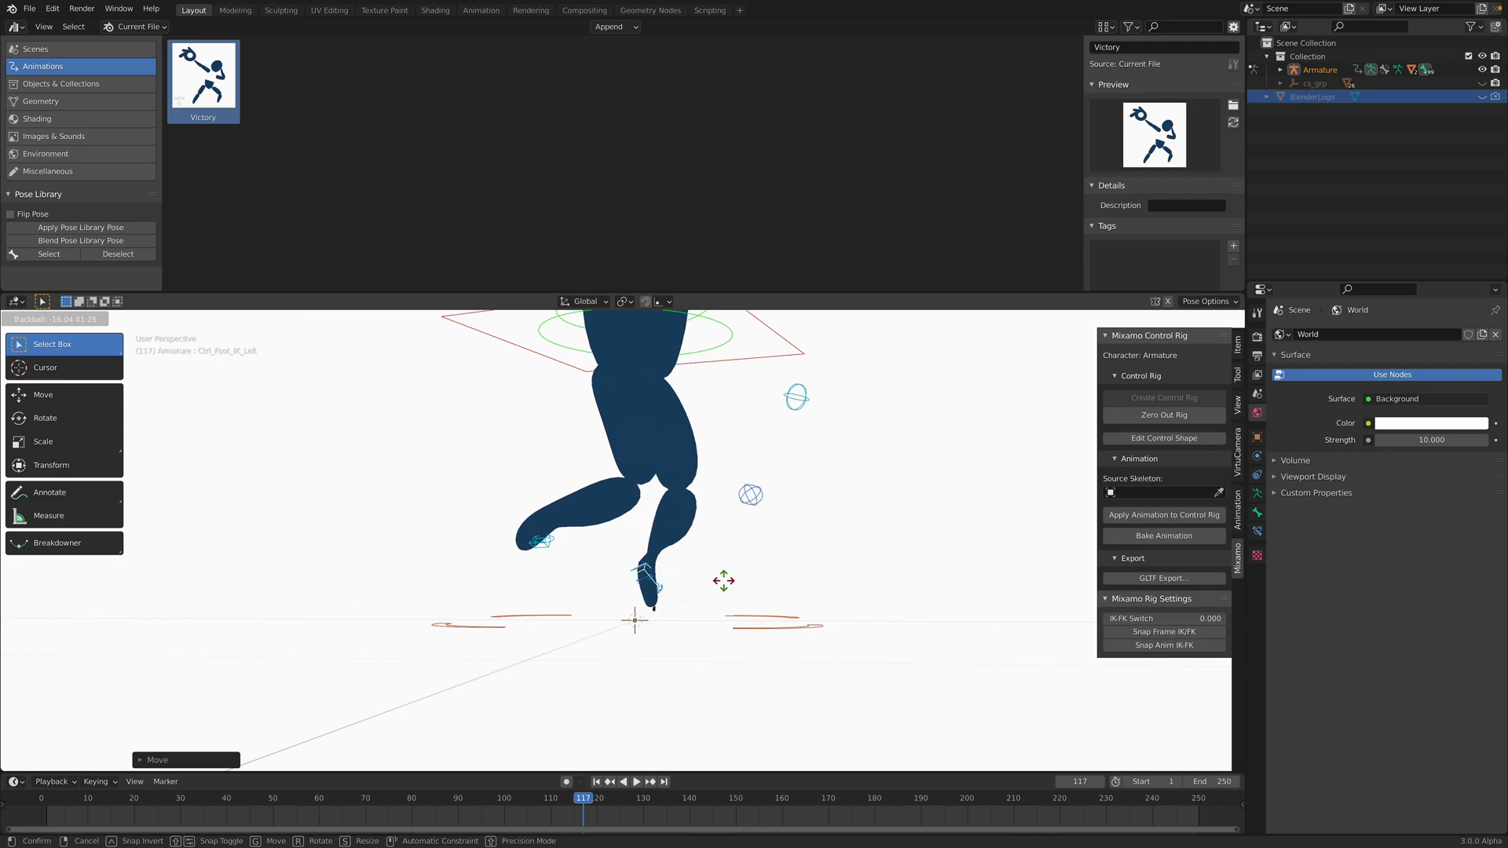
click(724, 588)
Nudge the left leg pole control to fine-tune the left knee's direction.
click(754, 500)
middle_drag(755, 500, 662, 529)
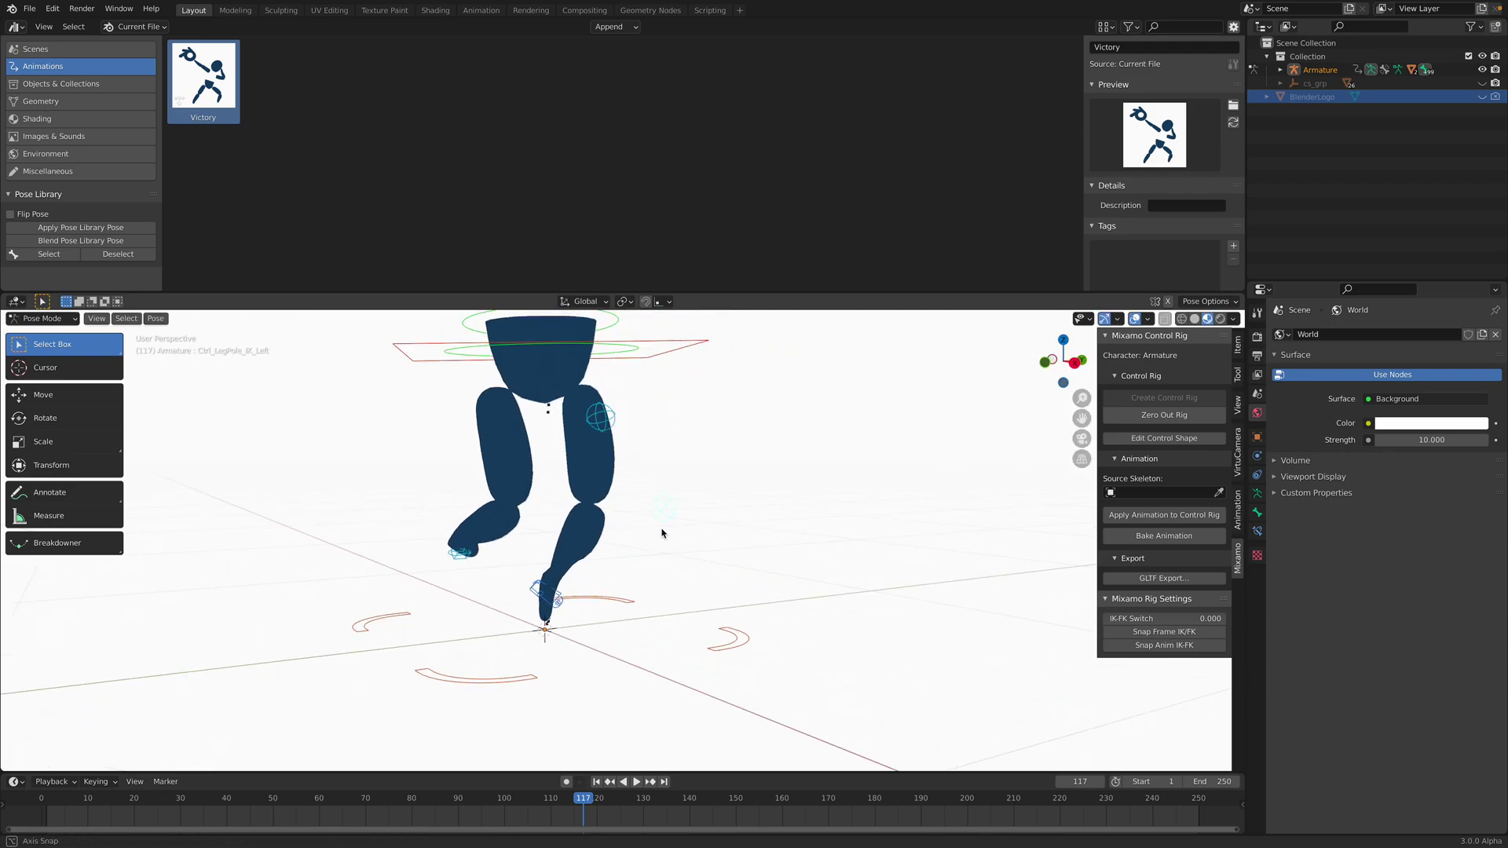
key(g)
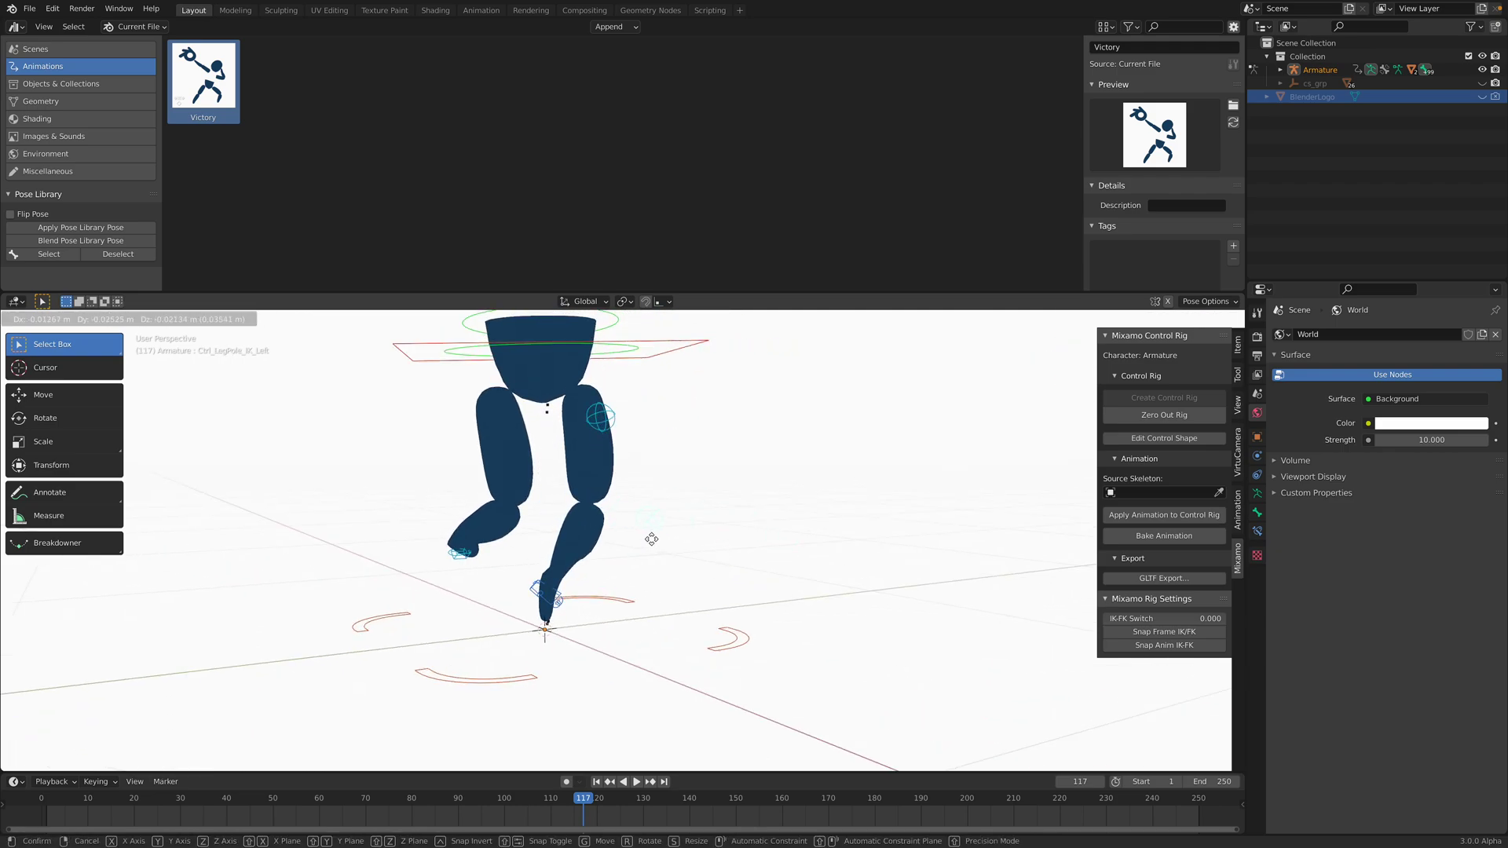
click(652, 539)
Select the left foot IK control and switch the viewport to Solid shading for a close view of the foot.
middle_drag(563, 581, 579, 584)
click(572, 602)
scroll(578, 581, up, 3)
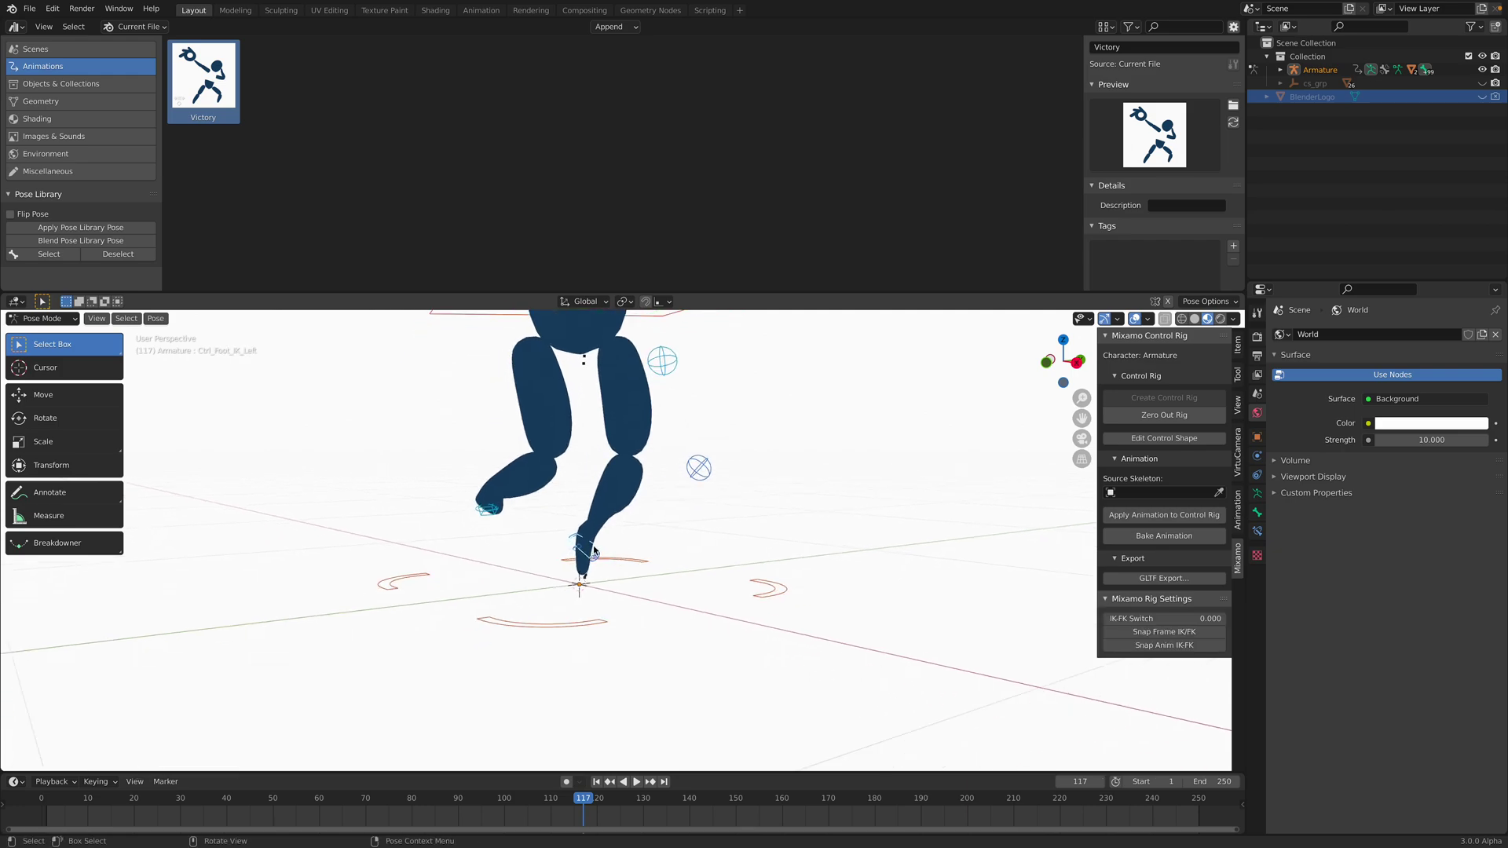
scroll(587, 551, up, 3)
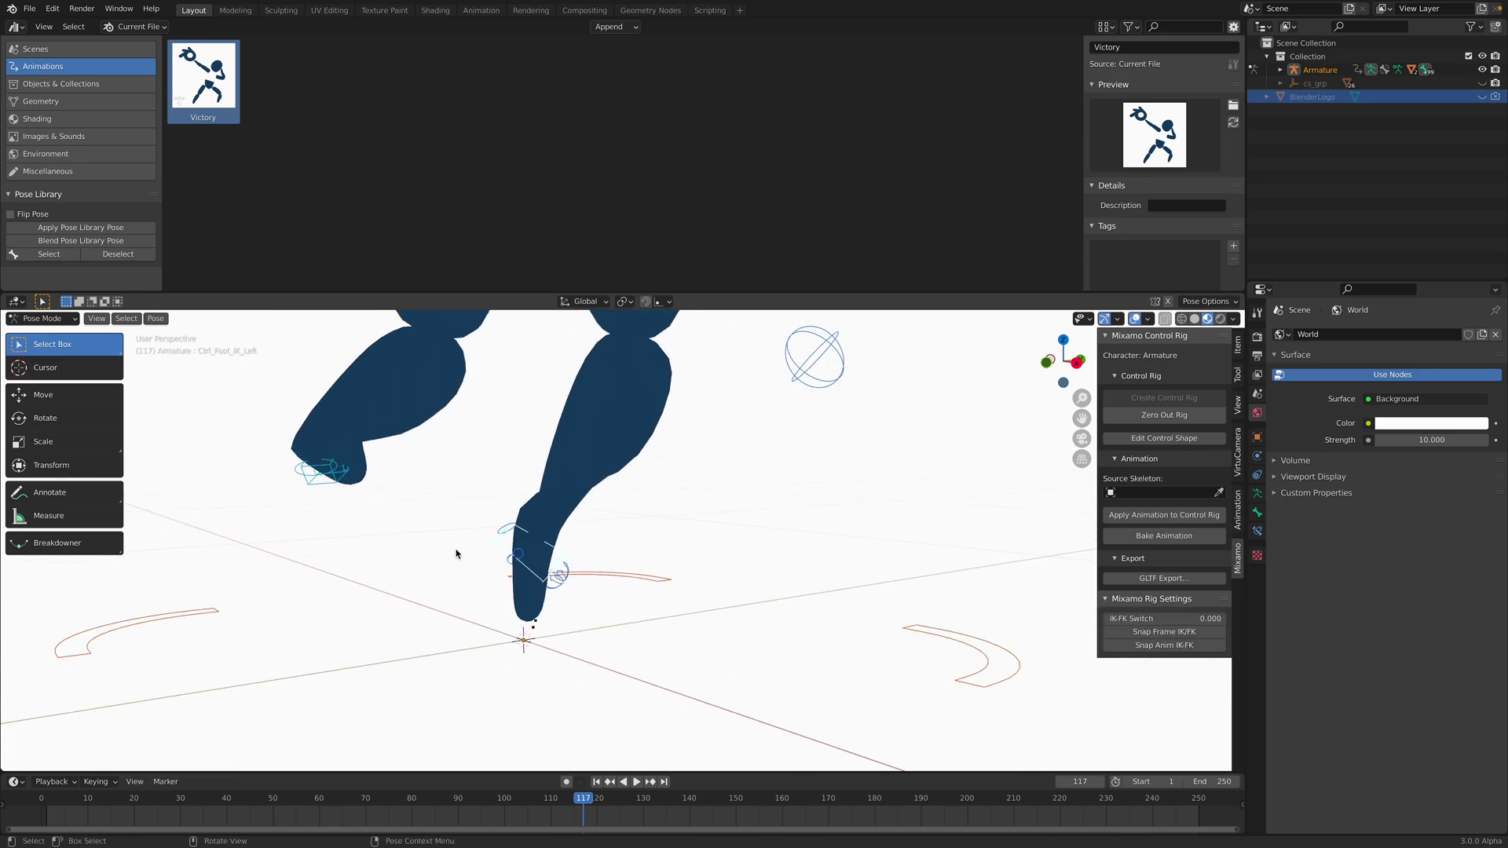
click(1195, 318)
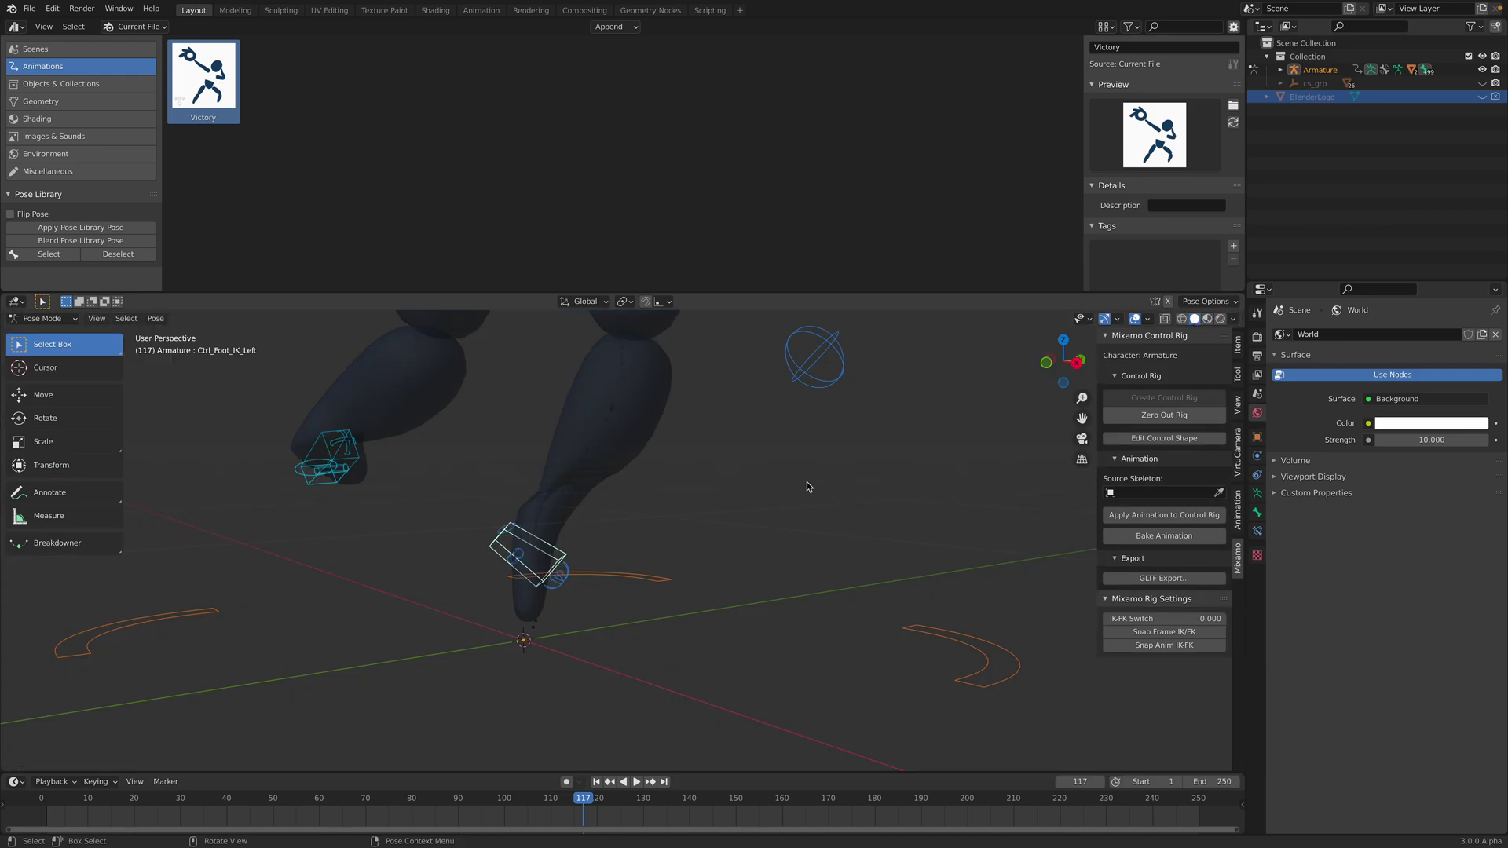
Shift the left foot IK control away from the origin and reorient the foot with two trackball rotations.
key(g)
click(628, 535)
key(r)
key(r)
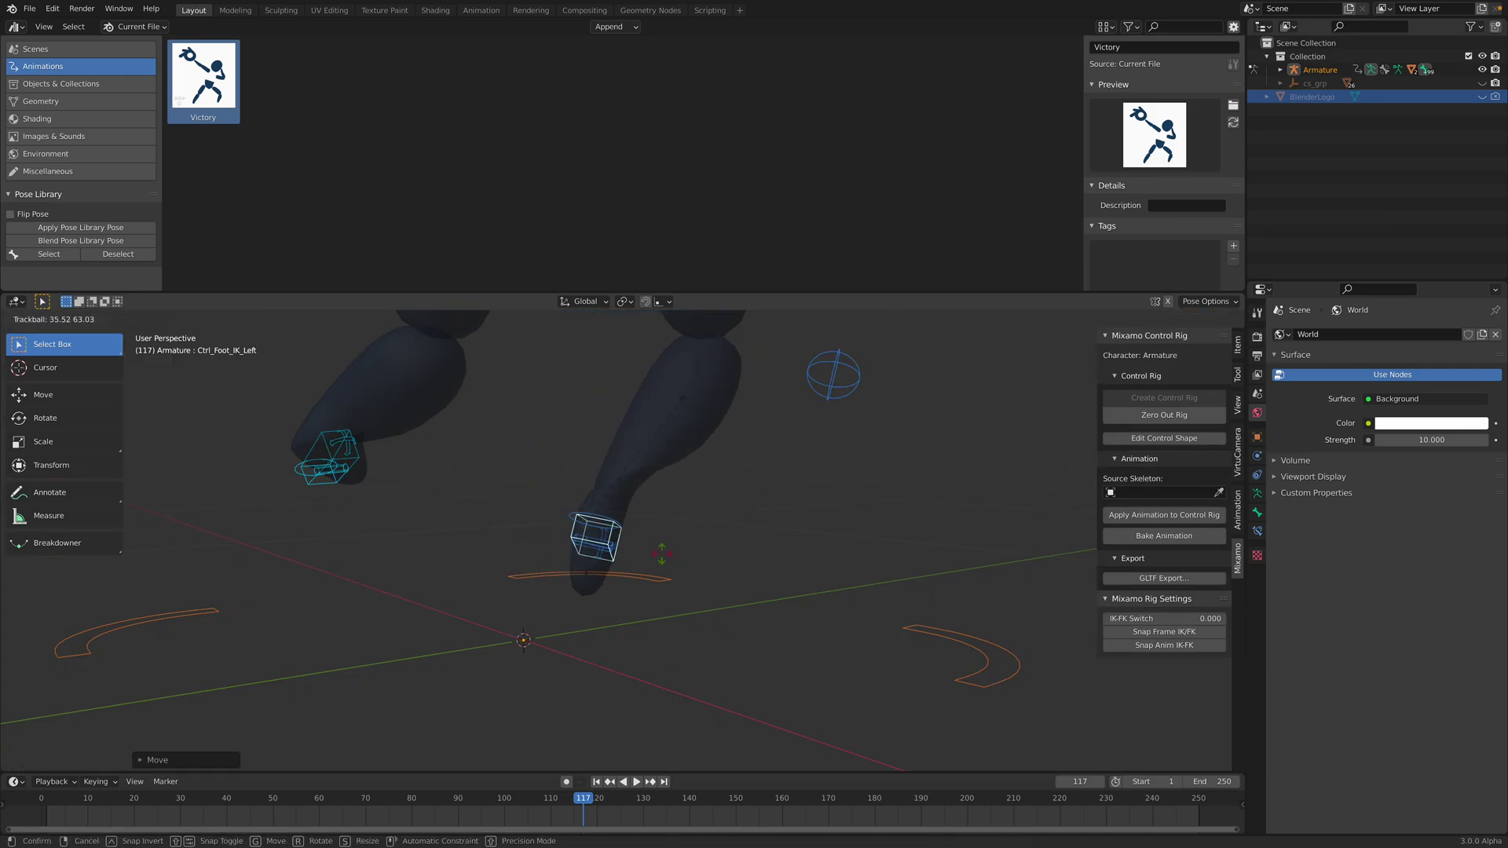
click(640, 555)
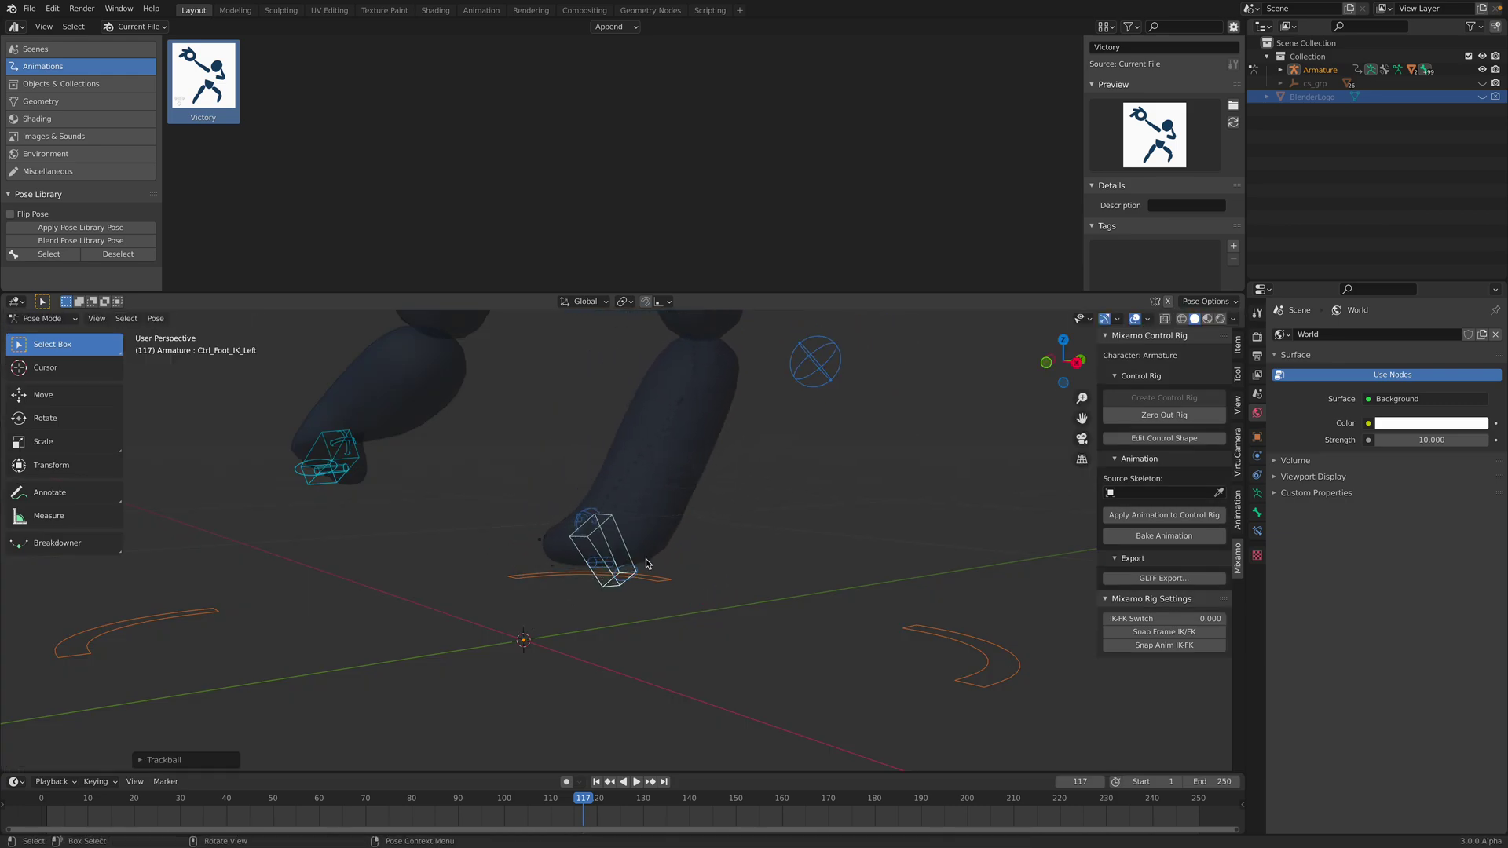
key(r)
key(r)
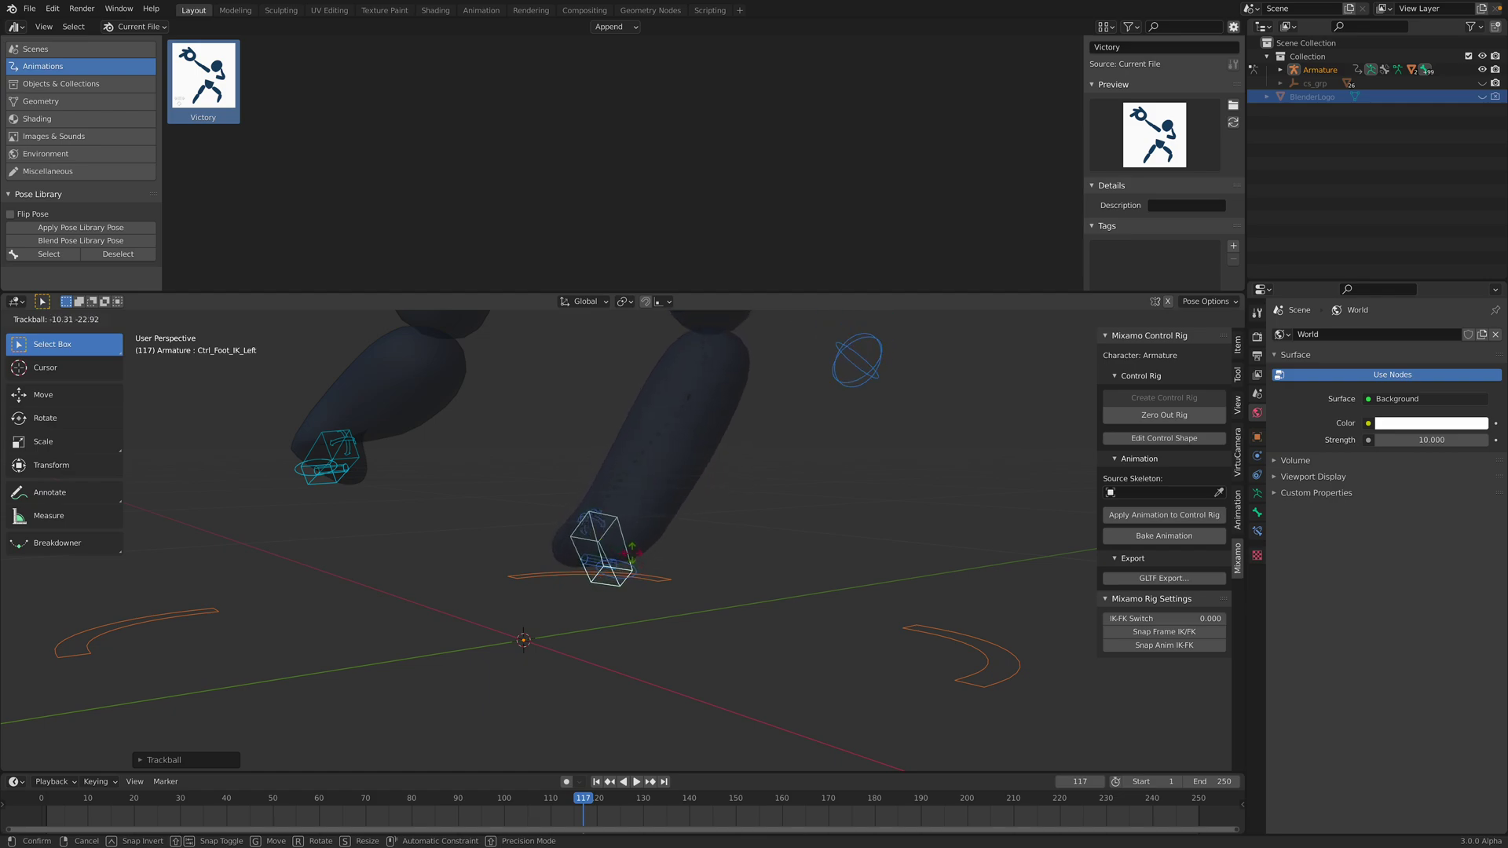
click(639, 557)
Reposition the left foot IK control from another angle, with a trackball rotation between two moves.
mouse_move(639, 556)
middle_down()
mouse_move(729, 585)
mouse_move(657, 539)
middle_up()
key(g)
click(739, 550)
key(r)
key(r)
click(743, 538)
key(g)
click(690, 542)
Refine the left foot's tilt with a trackball rotation, a plain rotation and a final trackball rotation.
key(r)
key(r)
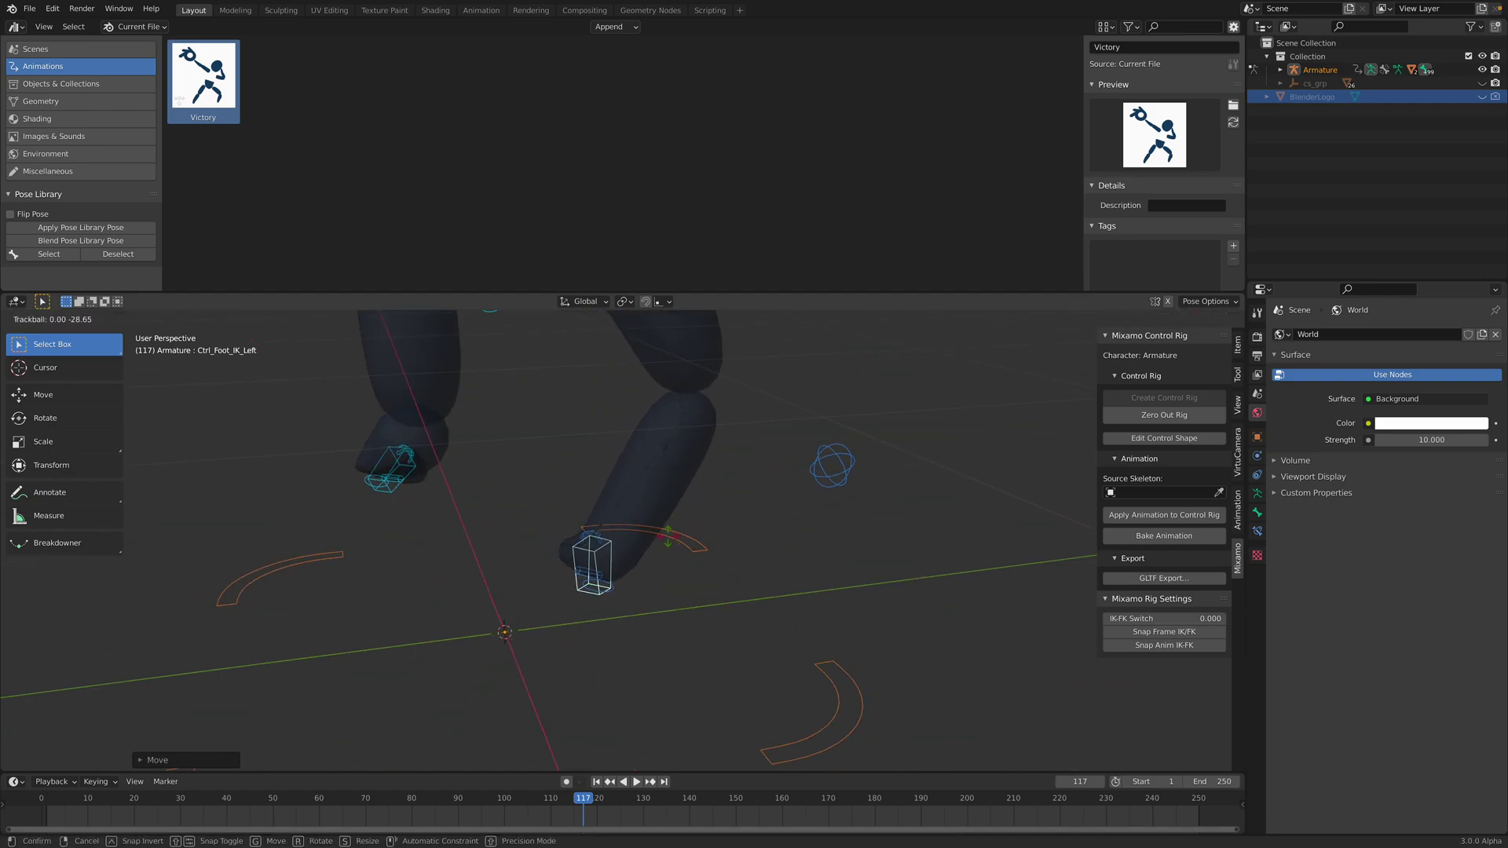
click(700, 496)
key(r)
click(677, 481)
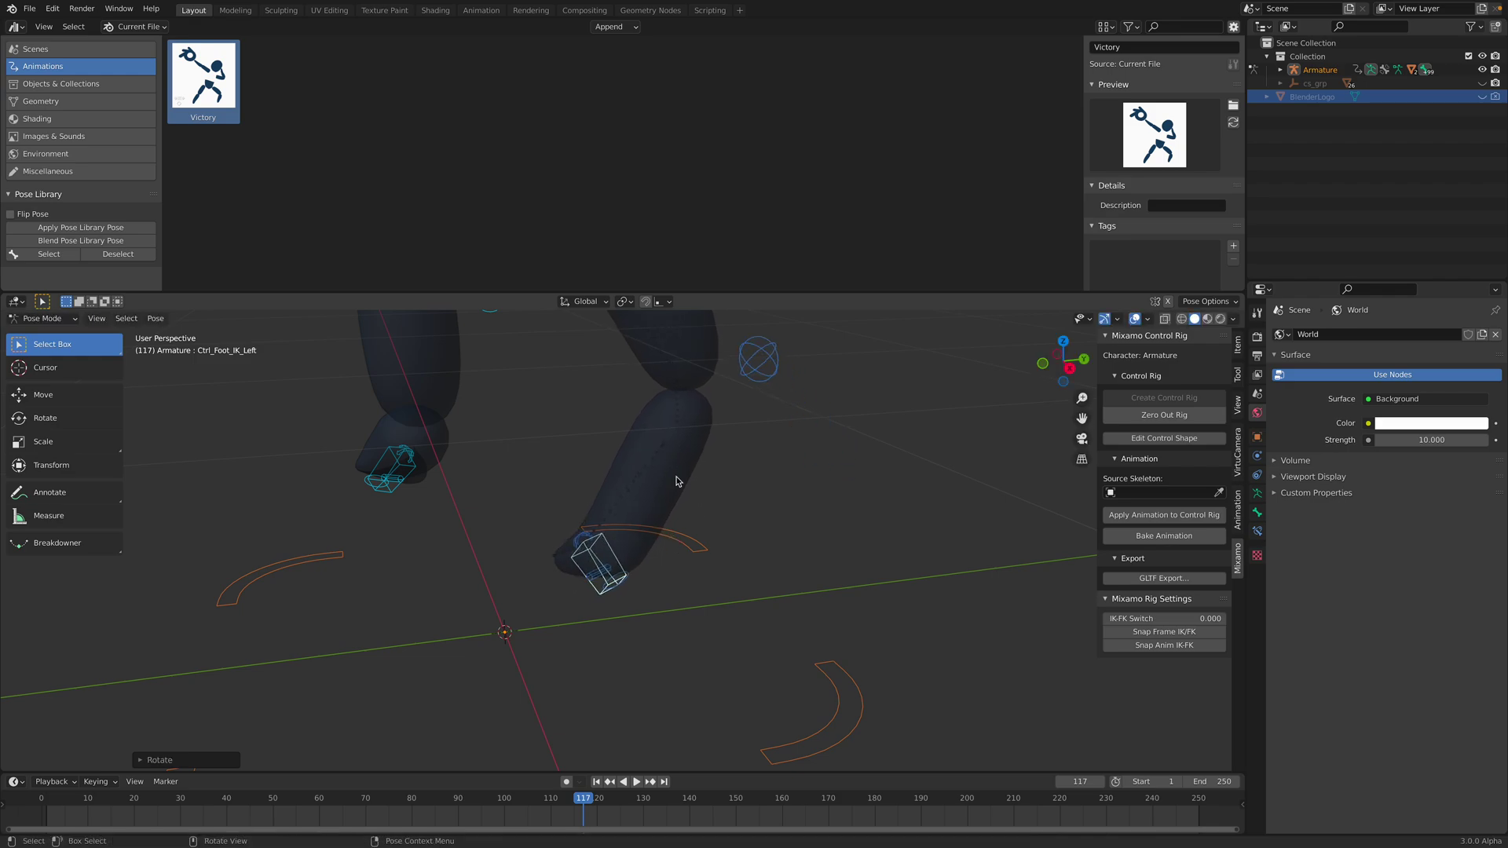
key(r)
key(r)
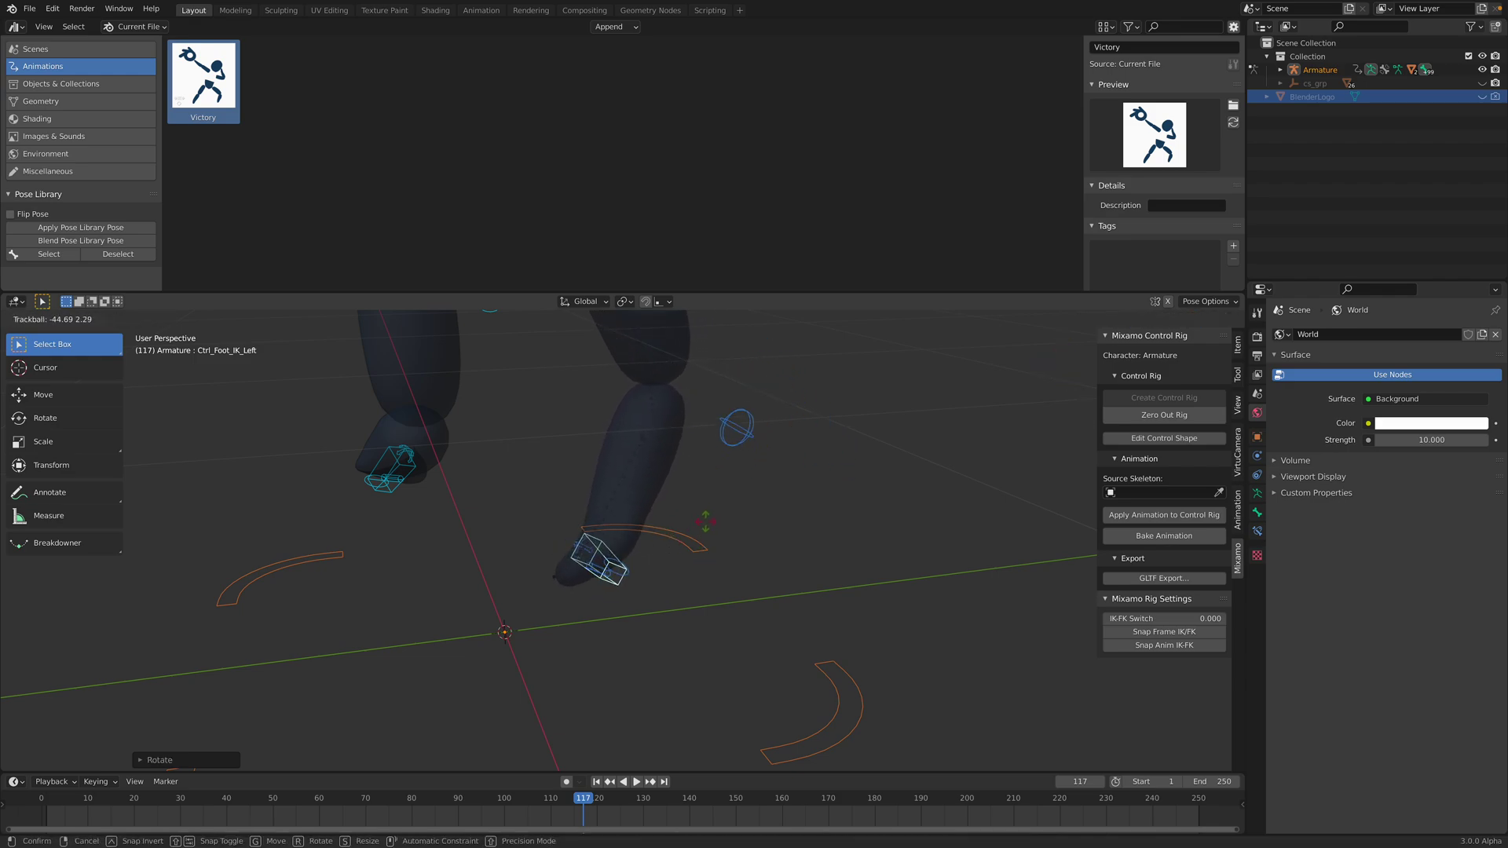
click(742, 467)
Move the left leg pole control in front of the left shin to realign the left knee.
middle_drag(714, 392, 667, 516)
click(752, 421)
key(g)
click(649, 472)
click(695, 457)
key(g)
click(441, 498)
key(g)
click(506, 491)
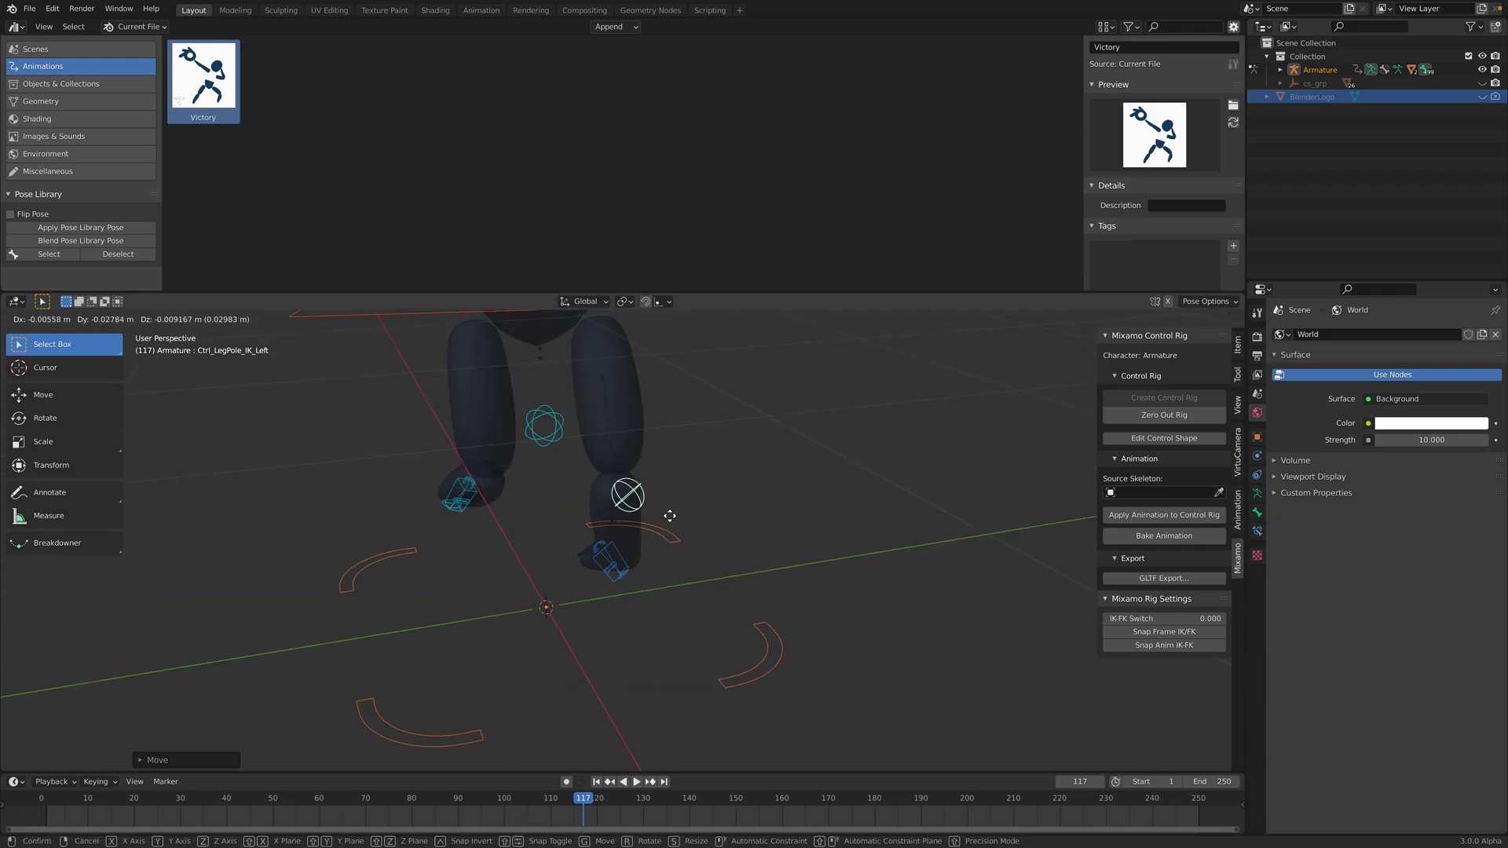
Adjust the right leg pole control's position slightly to fine-tune the right knee's direction.
click(552, 425)
key(g)
click(535, 434)
scroll(542, 440, down, 7)
middle_drag(625, 464, 742, 449)
scroll(747, 470, up, 3)
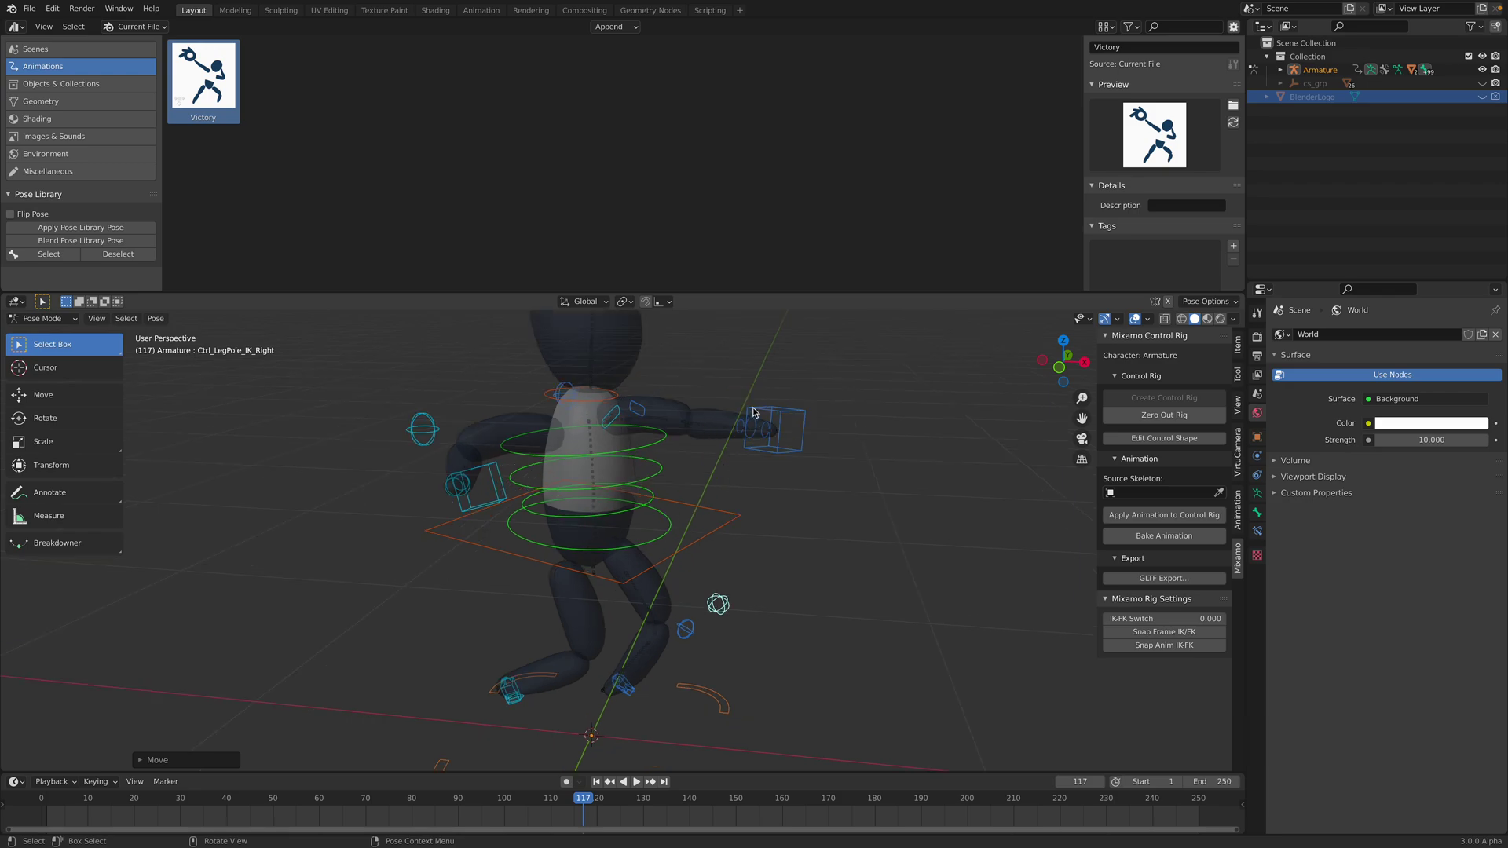
Bring the left hand IK control in toward the chest, turning it with trackball rotation and repositioning it.
click(793, 417)
key(g)
click(718, 436)
middle_drag(729, 436, 702, 433)
key(r)
key(r)
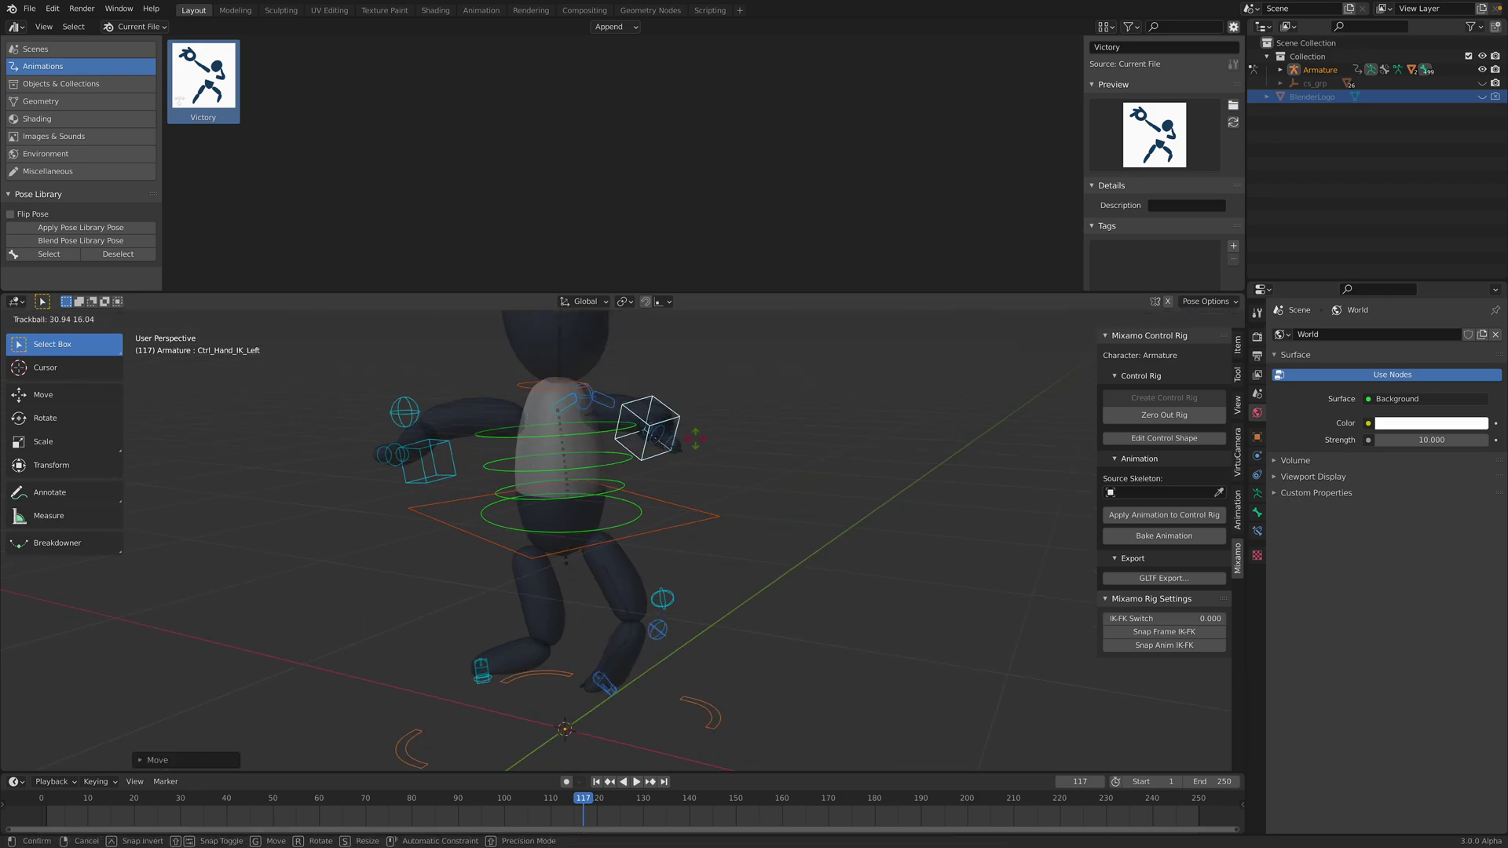
click(696, 430)
middle_drag(697, 430, 542, 443)
key(g)
click(571, 468)
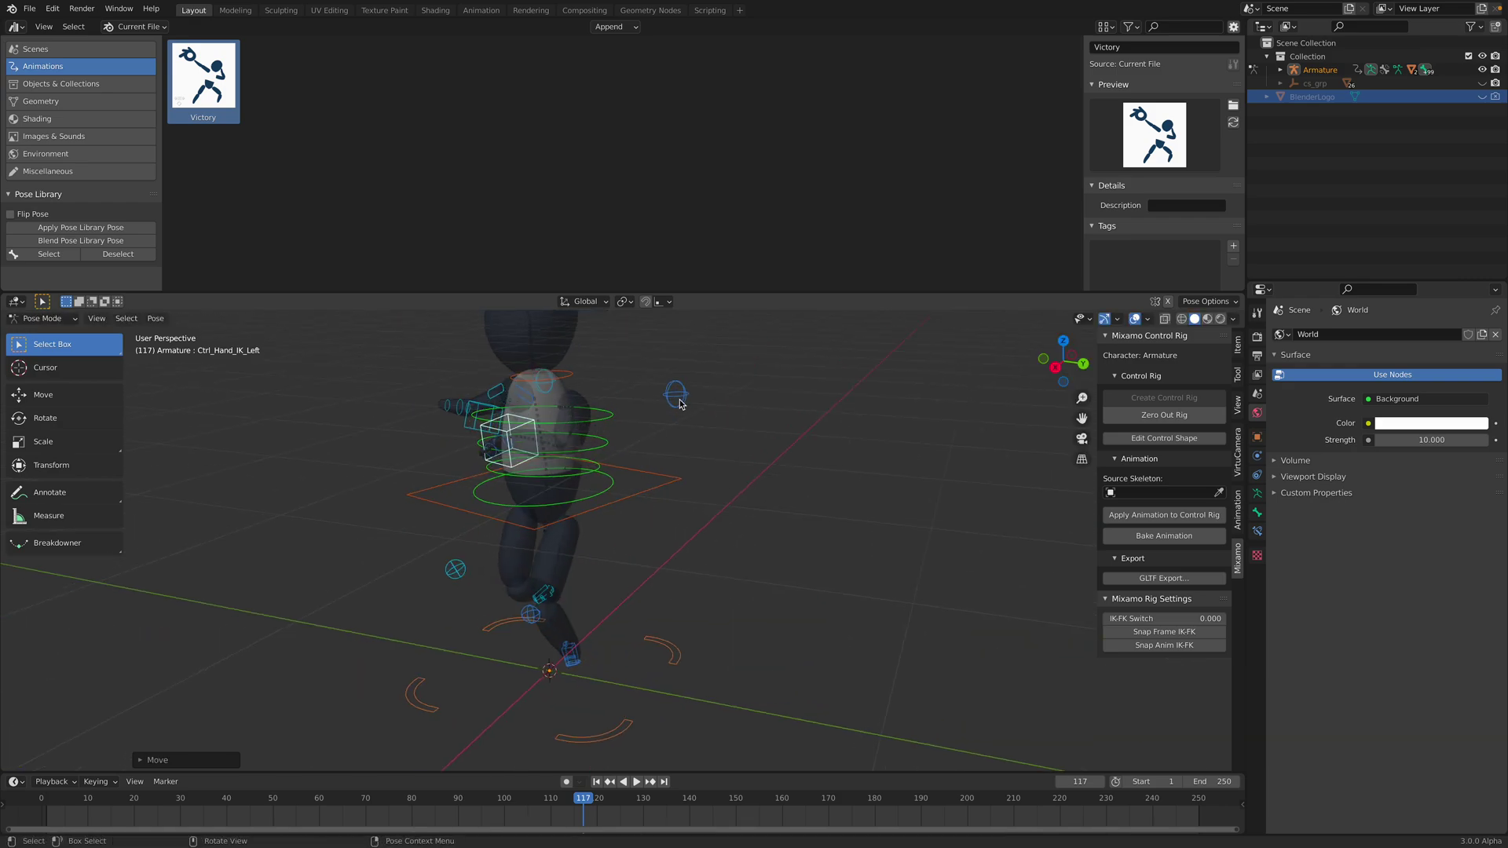
Move the left arm pole control down to redirect the left elbow.
click(680, 397)
middle_drag(683, 416, 683, 416)
key(g)
click(745, 449)
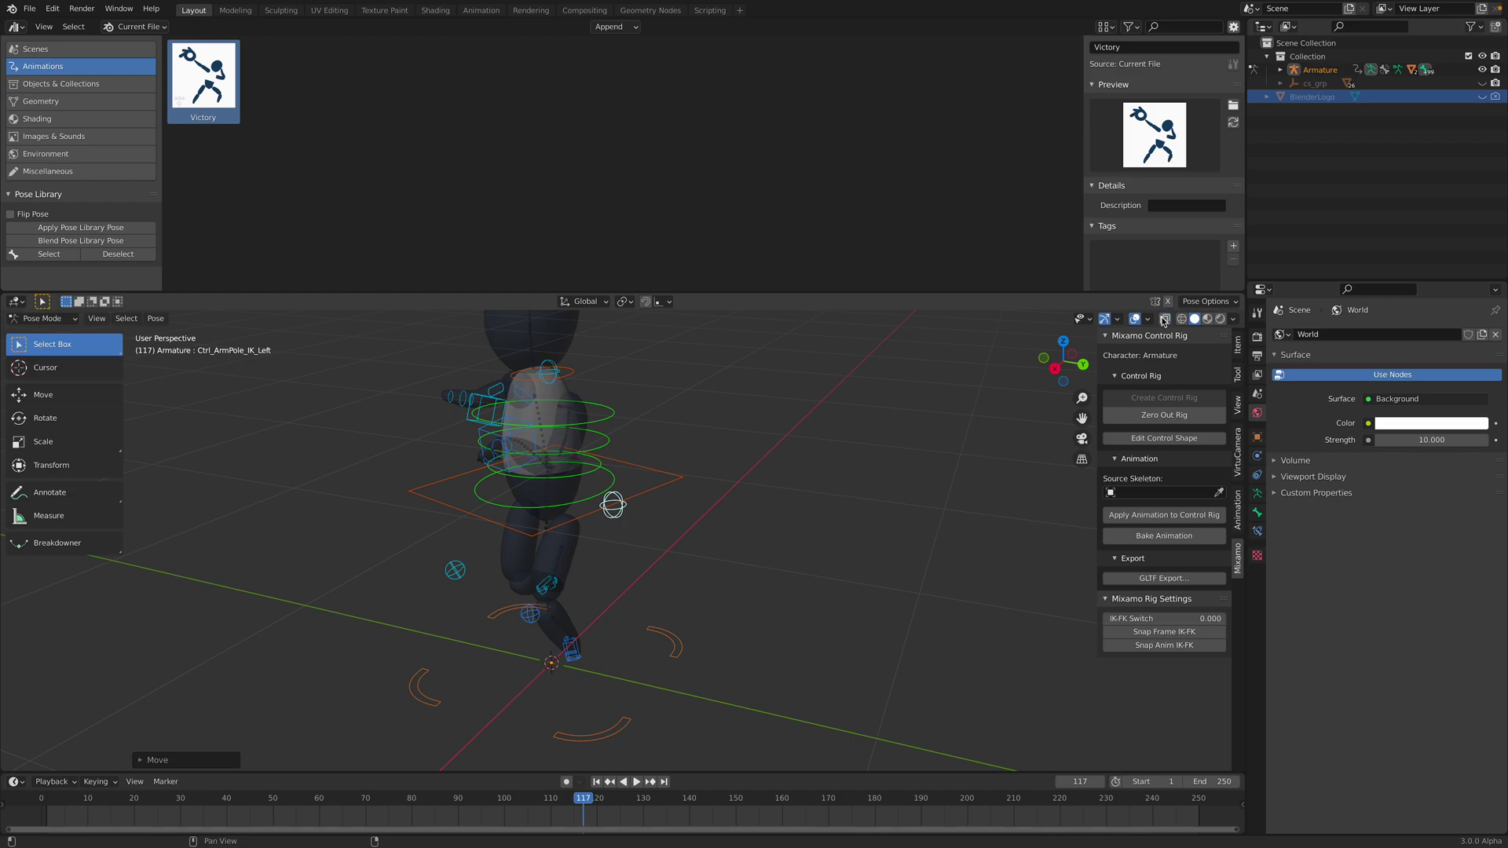
Reposition the left arm pole control to refine the direction of the left elbow.
middle_drag(911, 399, 711, 496)
key(g)
click(646, 489)
Rotate the left hand IK control about 37° and reposition it in front of the chest, adjusting it from two view angles.
click(537, 416)
key(r)
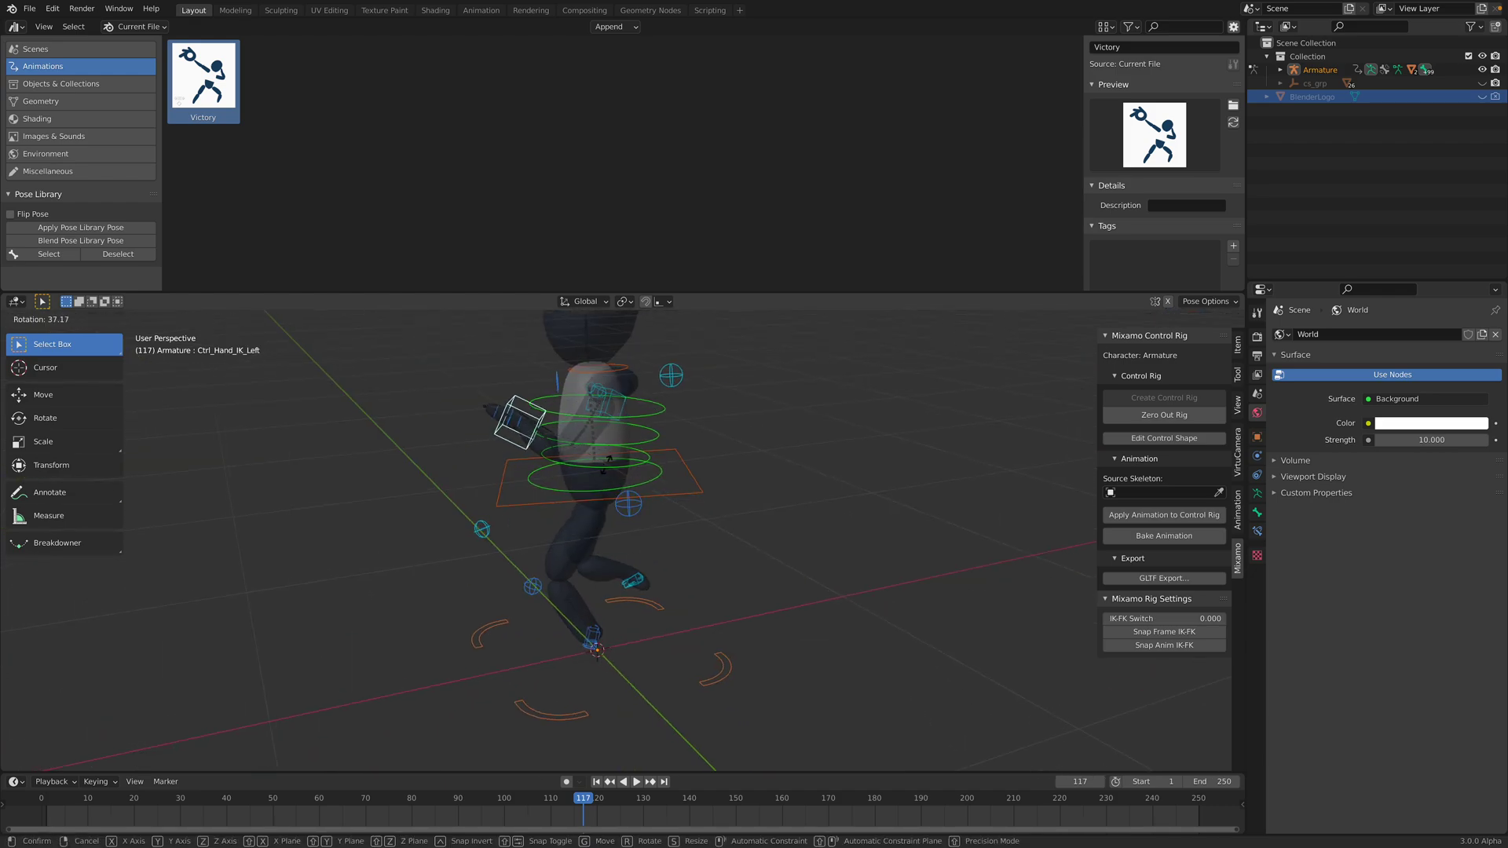
click(606, 463)
key(g)
click(583, 454)
middle_drag(550, 458, 707, 520)
key(g)
click(636, 464)
Lower the right hand IK control, rotate it about 74°, shift it along the Y axis and place it behind the hips.
click(768, 469)
key(g)
click(736, 505)
key(r)
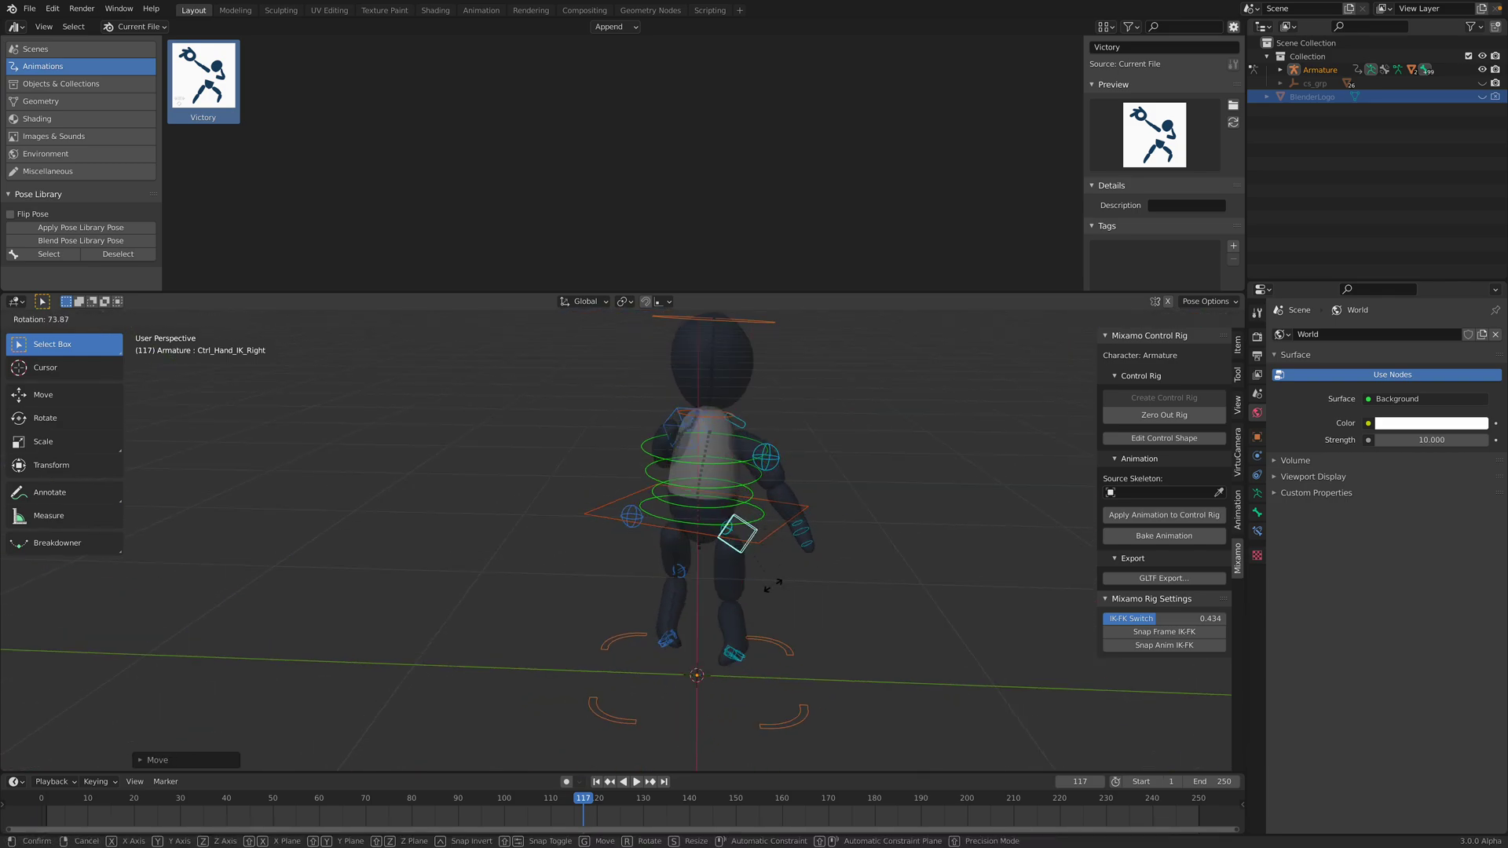
click(773, 586)
key(g)
key(y)
click(751, 561)
middle_drag(750, 561, 645, 491)
key(g)
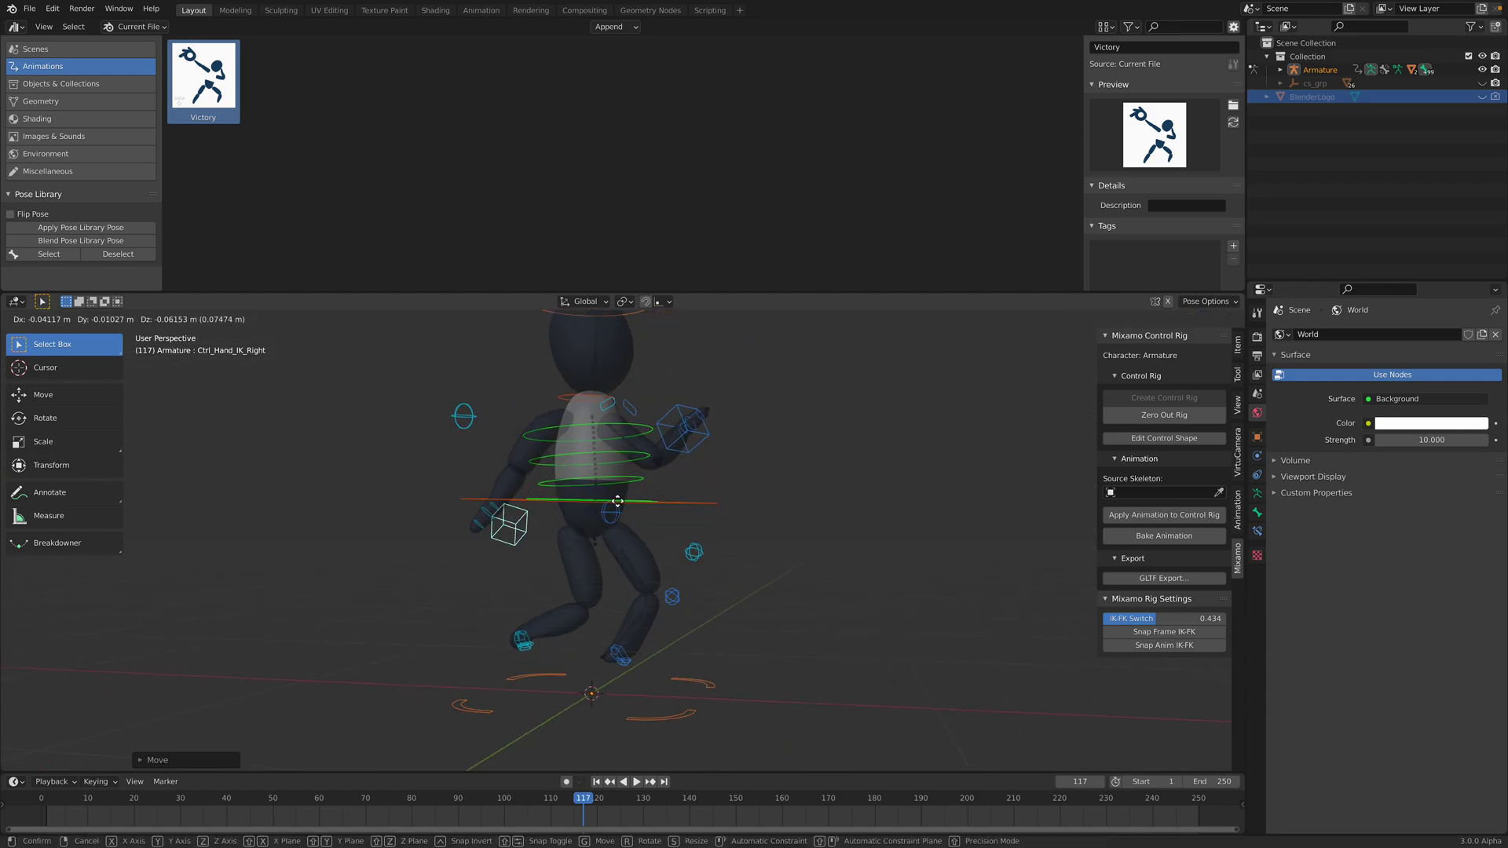
click(592, 488)
Move the right arm pole control slightly up and toward the body to redirect the right elbow.
click(457, 413)
key(g)
click(475, 401)
Raise the right hand IK control behind the torso, turn it with trackball and plain rotation, and reposition it so the forearm hangs down.
middle_drag(475, 424, 534, 547)
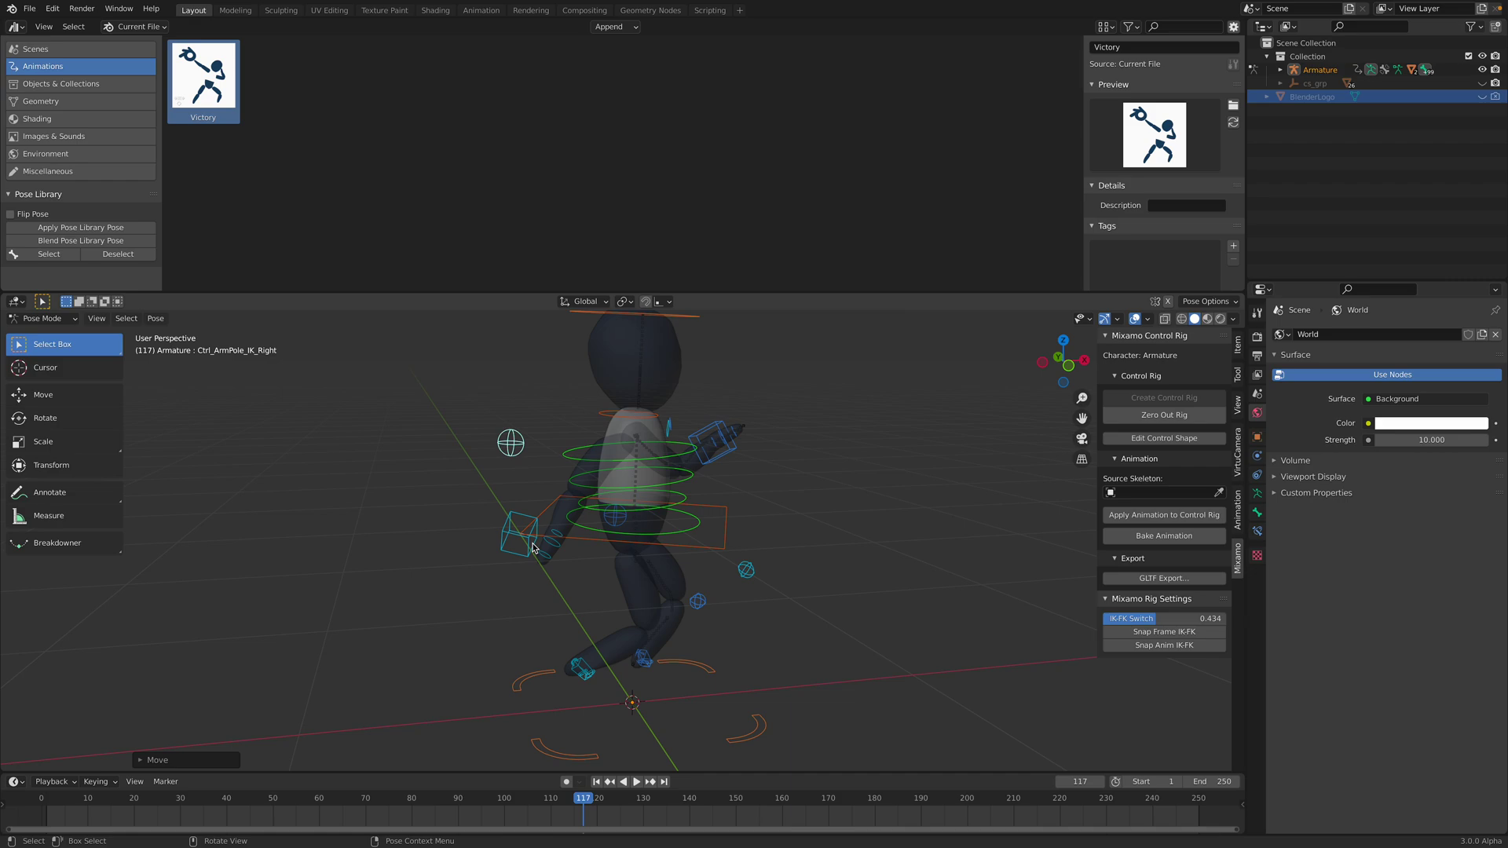
click(533, 548)
key(g)
click(559, 490)
key(r)
key(r)
click(664, 492)
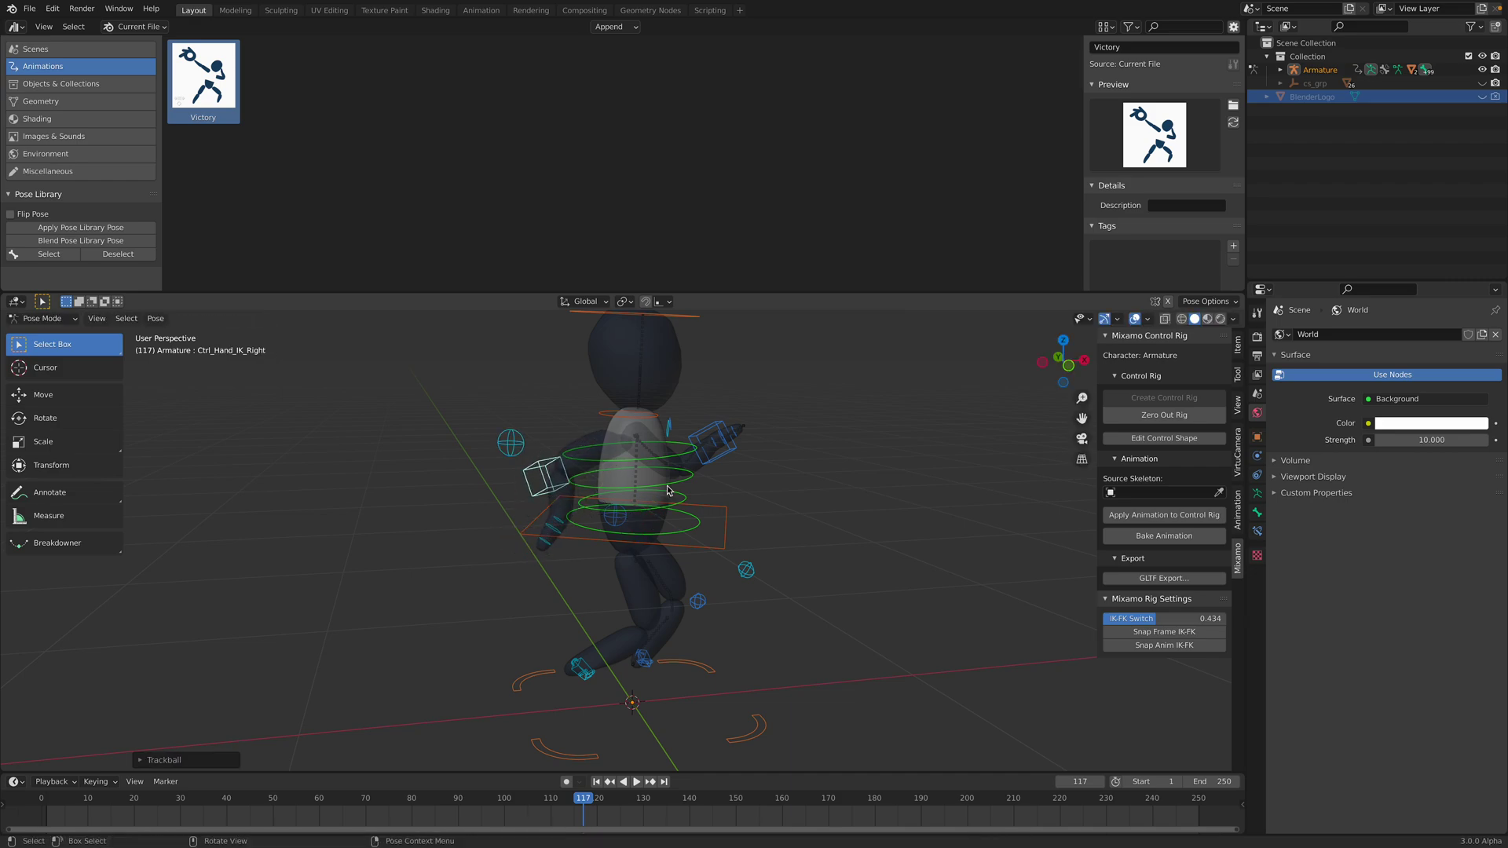
key(r)
click(659, 448)
key(g)
click(648, 440)
middle_drag(648, 440, 632, 434)
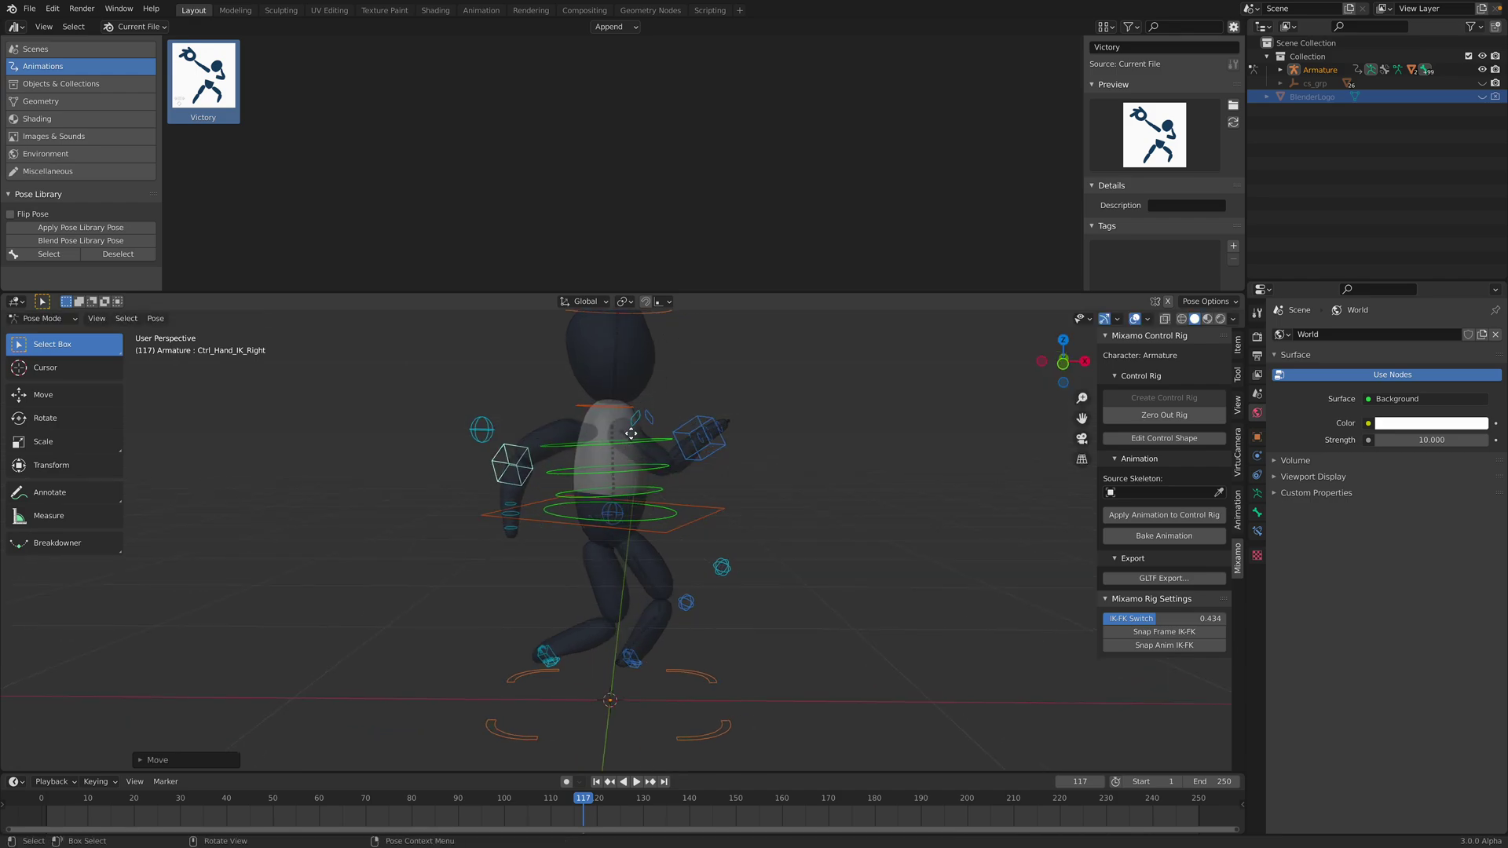
Nudge the right arm pole control upward to fine-tune the bent right elbow.
click(473, 430)
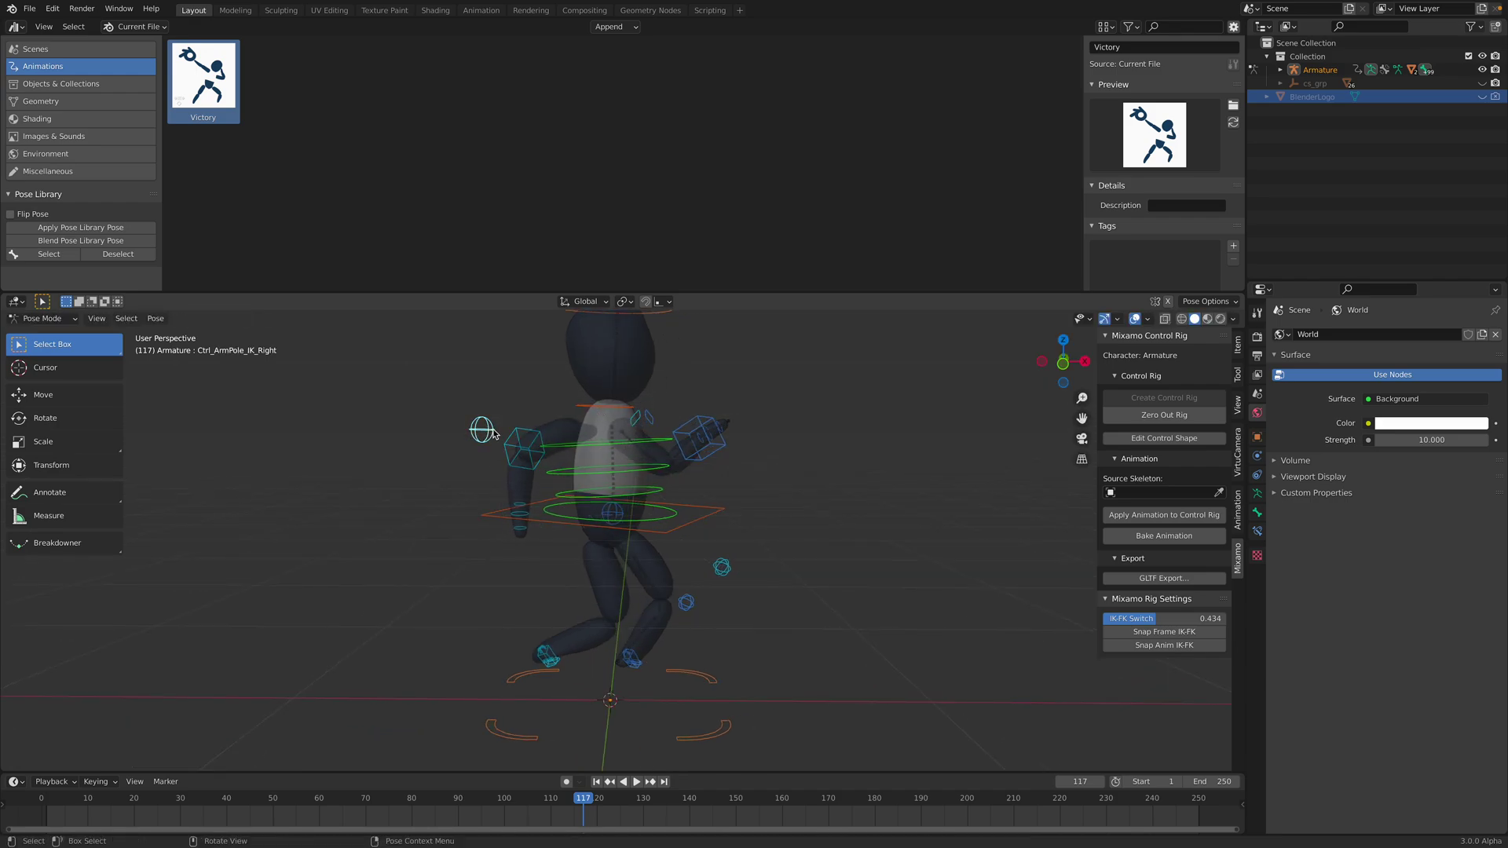
key(g)
click(496, 416)
Tilt the hips control slightly with trackball rotation.
mouse_move(583, 450)
middle_down()
mouse_move(623, 458)
mouse_move(585, 424)
middle_up()
click(583, 420)
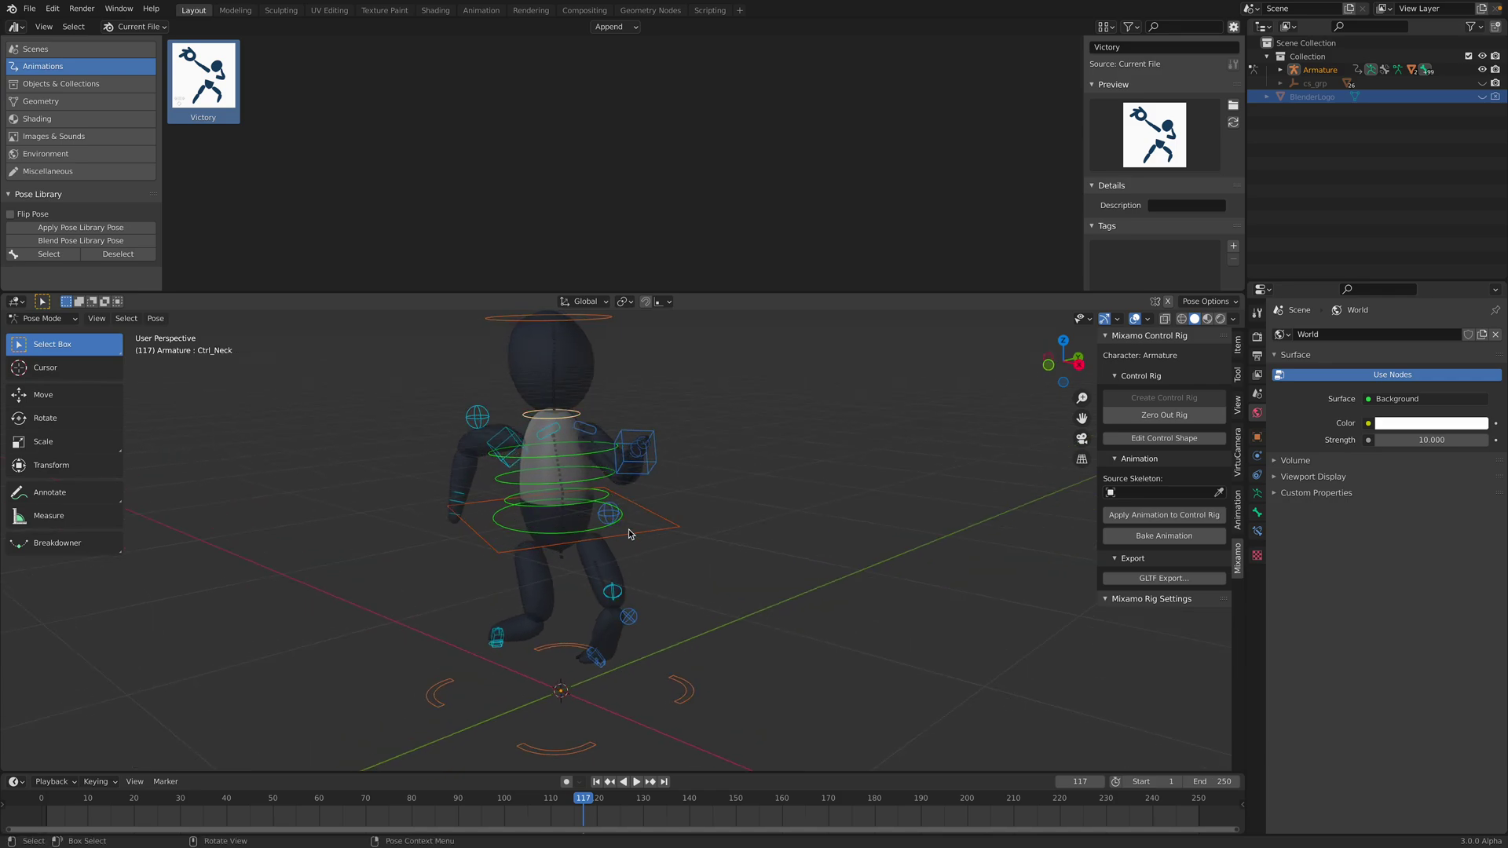
key(r)
key(r)
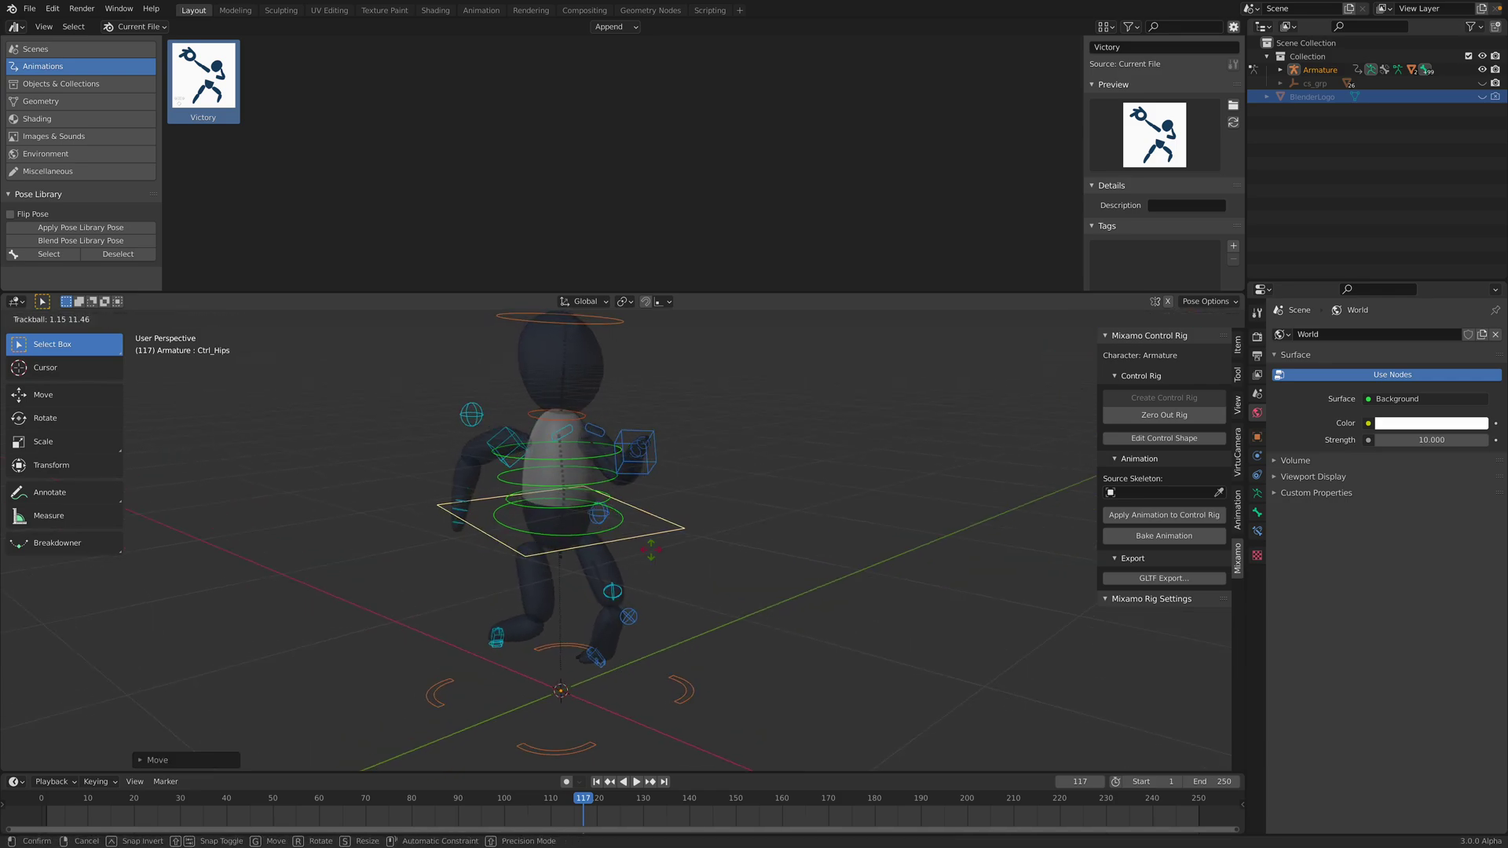
click(645, 549)
Turn the head control with two trackball rotations to adjust the head's tilt.
middle_drag(645, 549, 742, 527)
click(677, 323)
middle_drag(678, 323, 670, 374)
key(r)
key(r)
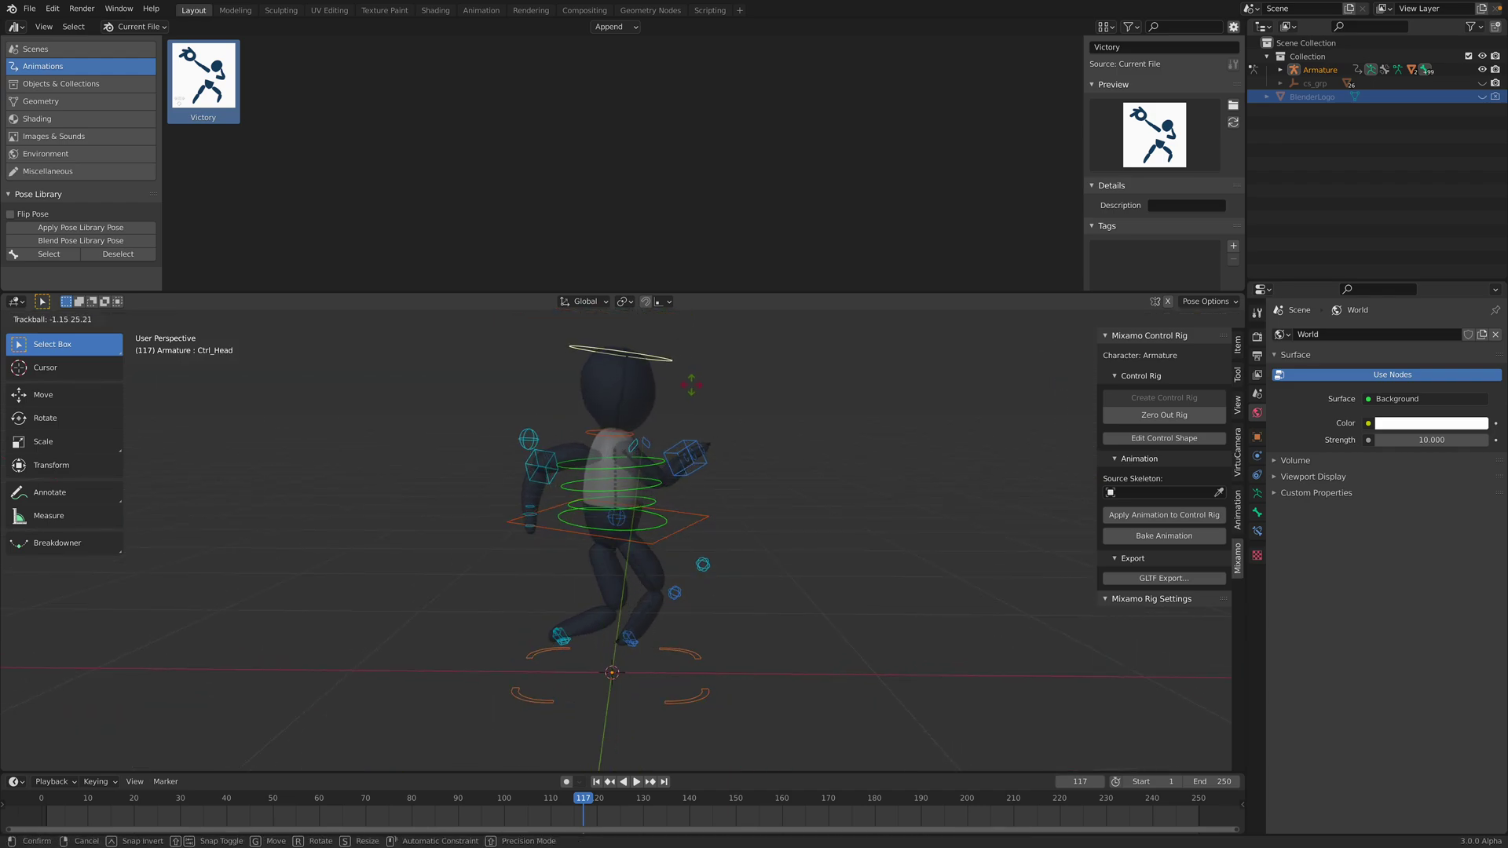
click(692, 387)
key(r)
key(r)
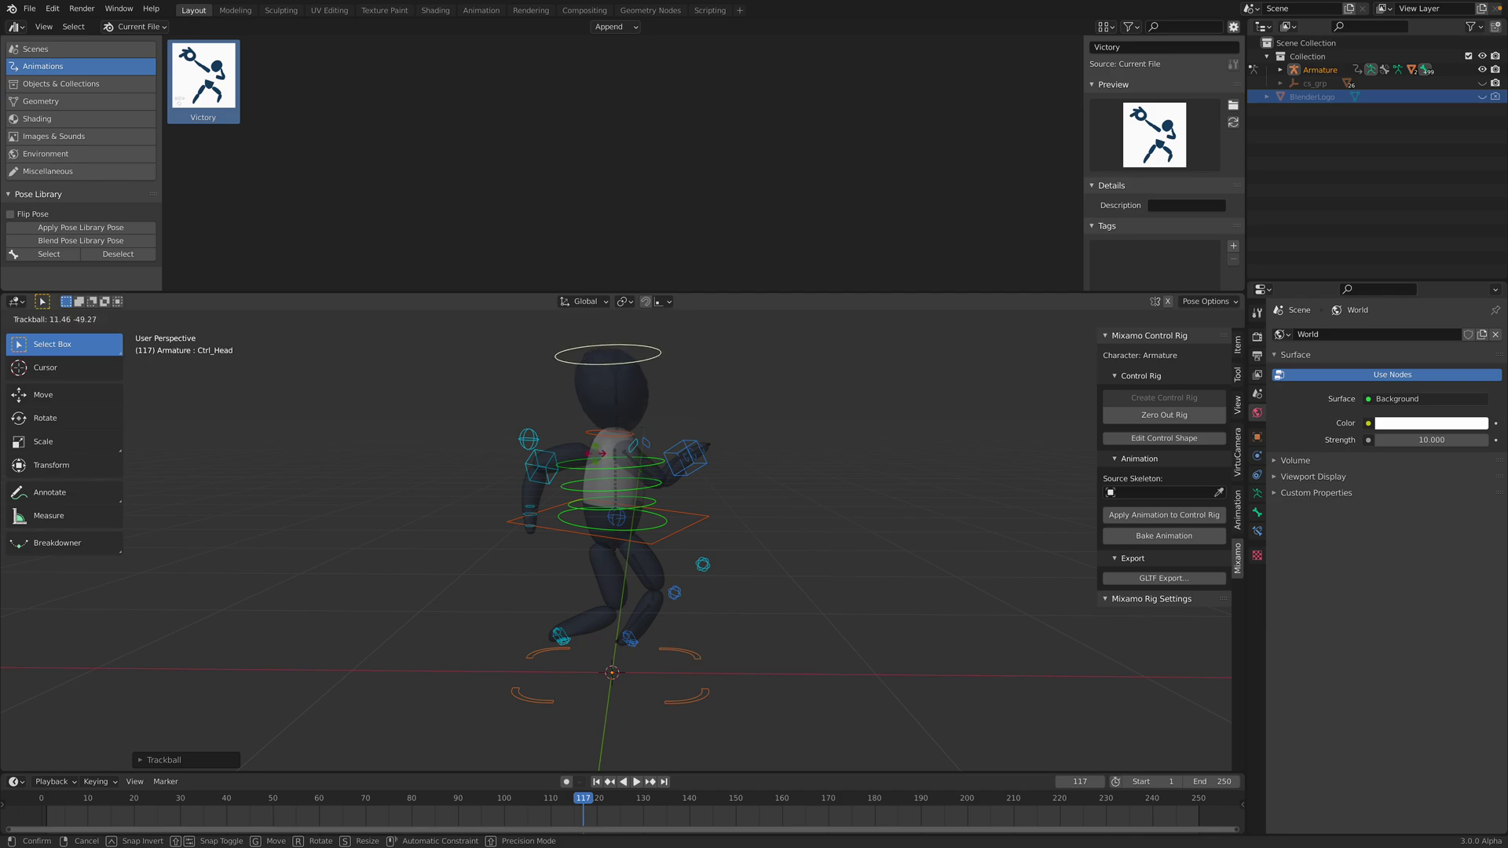
click(607, 456)
Hide the viewport overlays and switch to Object Mode to view the figure without its rig controls.
click(1135, 320)
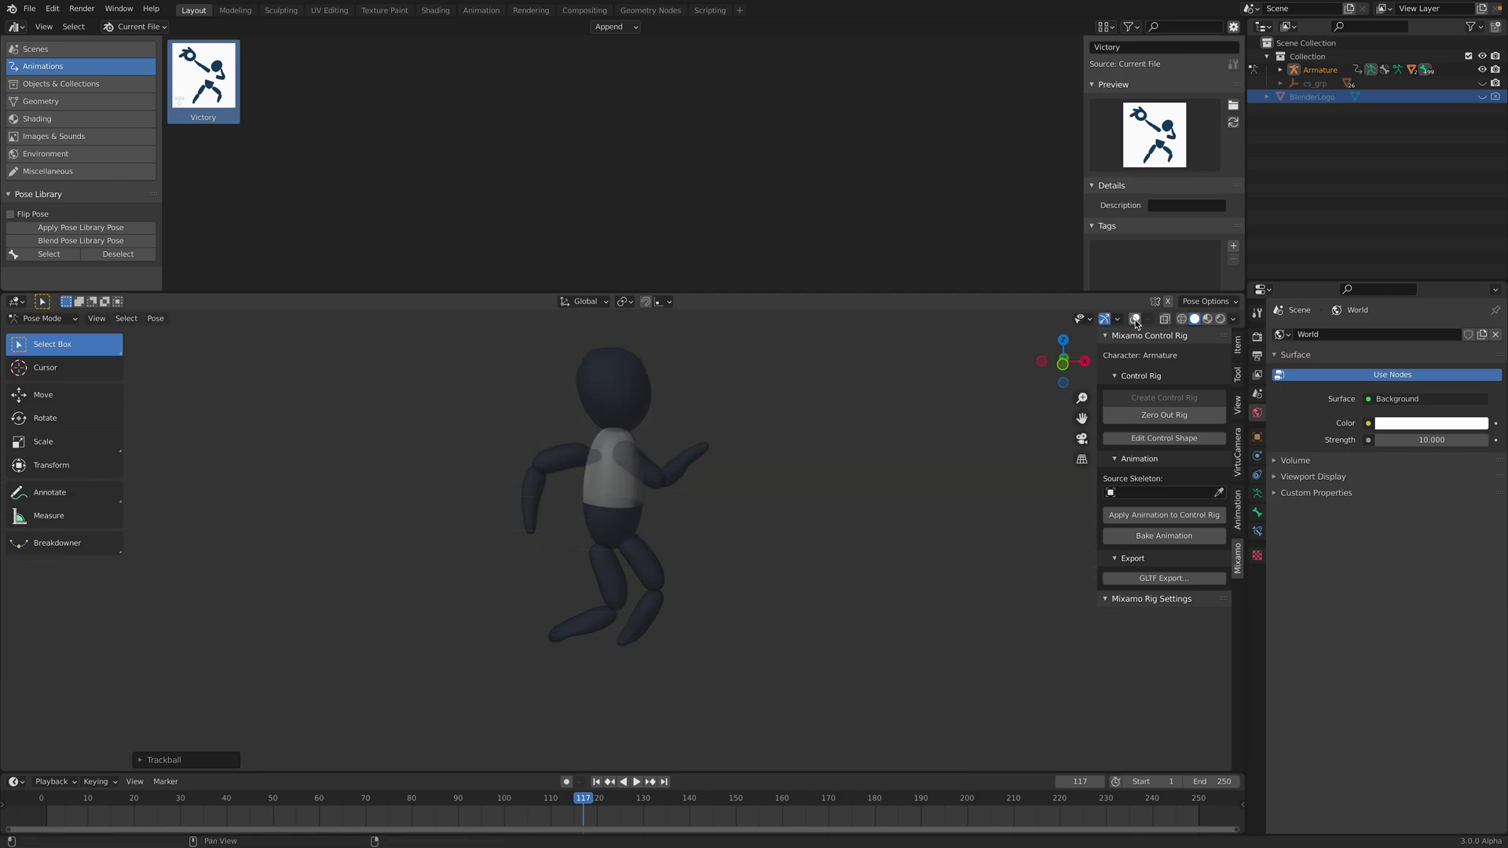
middle_drag(872, 401, 855, 410)
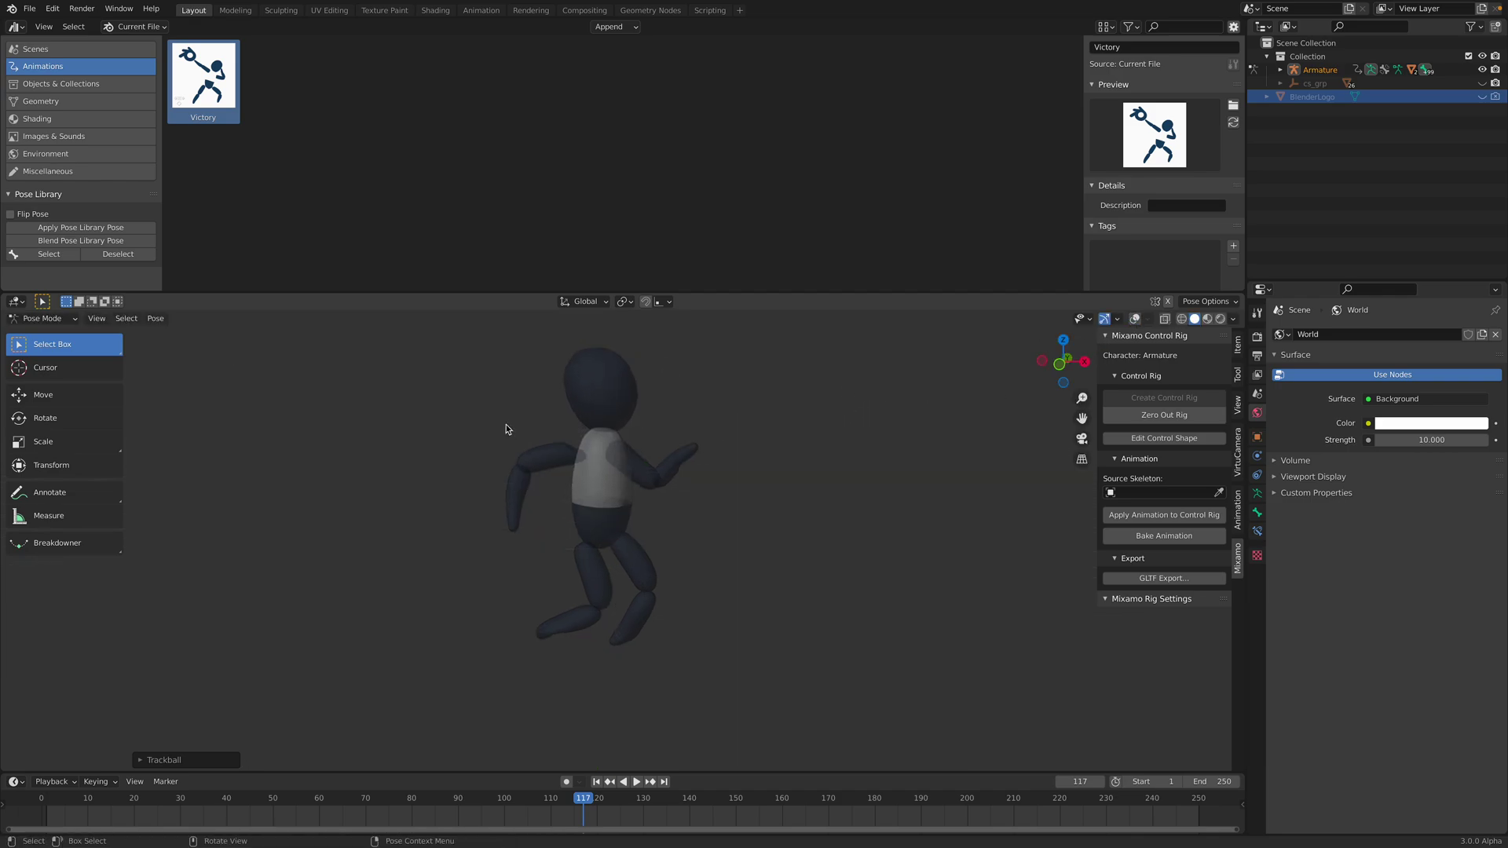
click(66, 318)
click(82, 337)
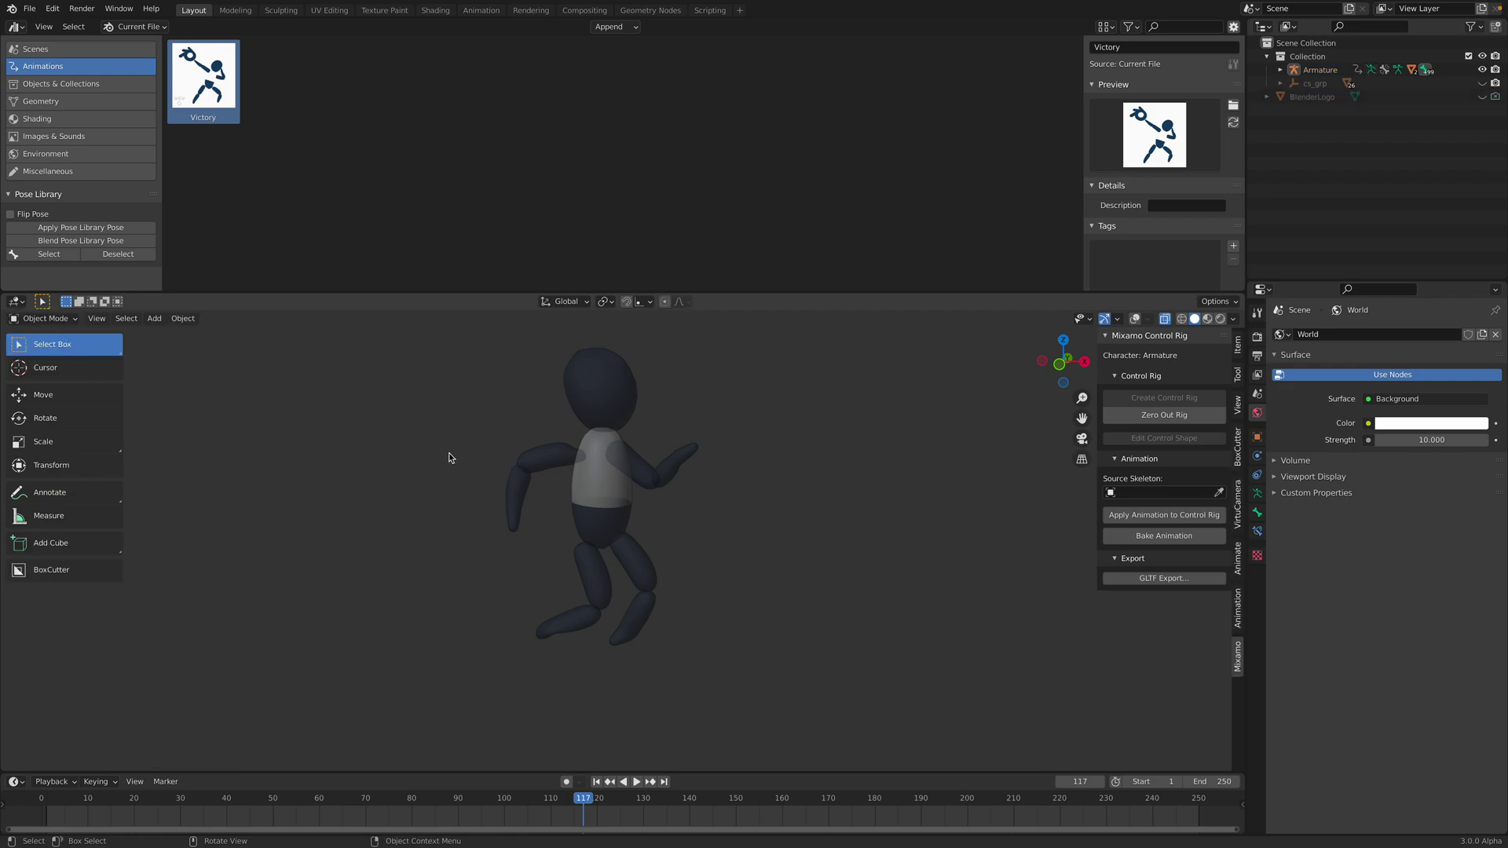
middle_drag(450, 453, 483, 451)
Turn off X-ray in solid shading to show the figure opaque, and show the viewport overlays again.
click(1182, 319)
click(1195, 319)
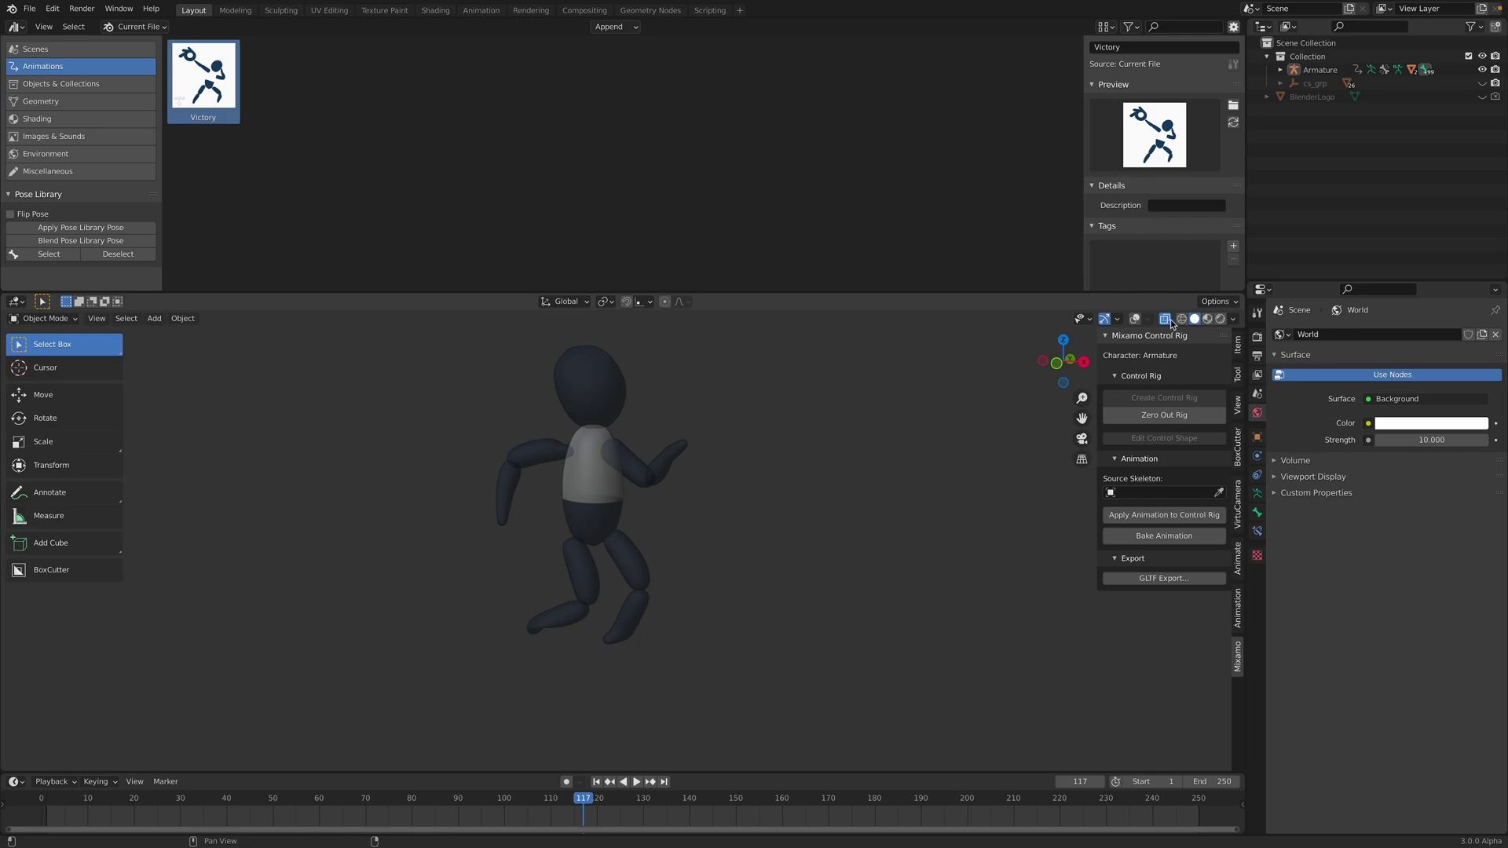
click(1166, 319)
click(1167, 319)
click(1166, 319)
middle_drag(943, 428, 911, 442)
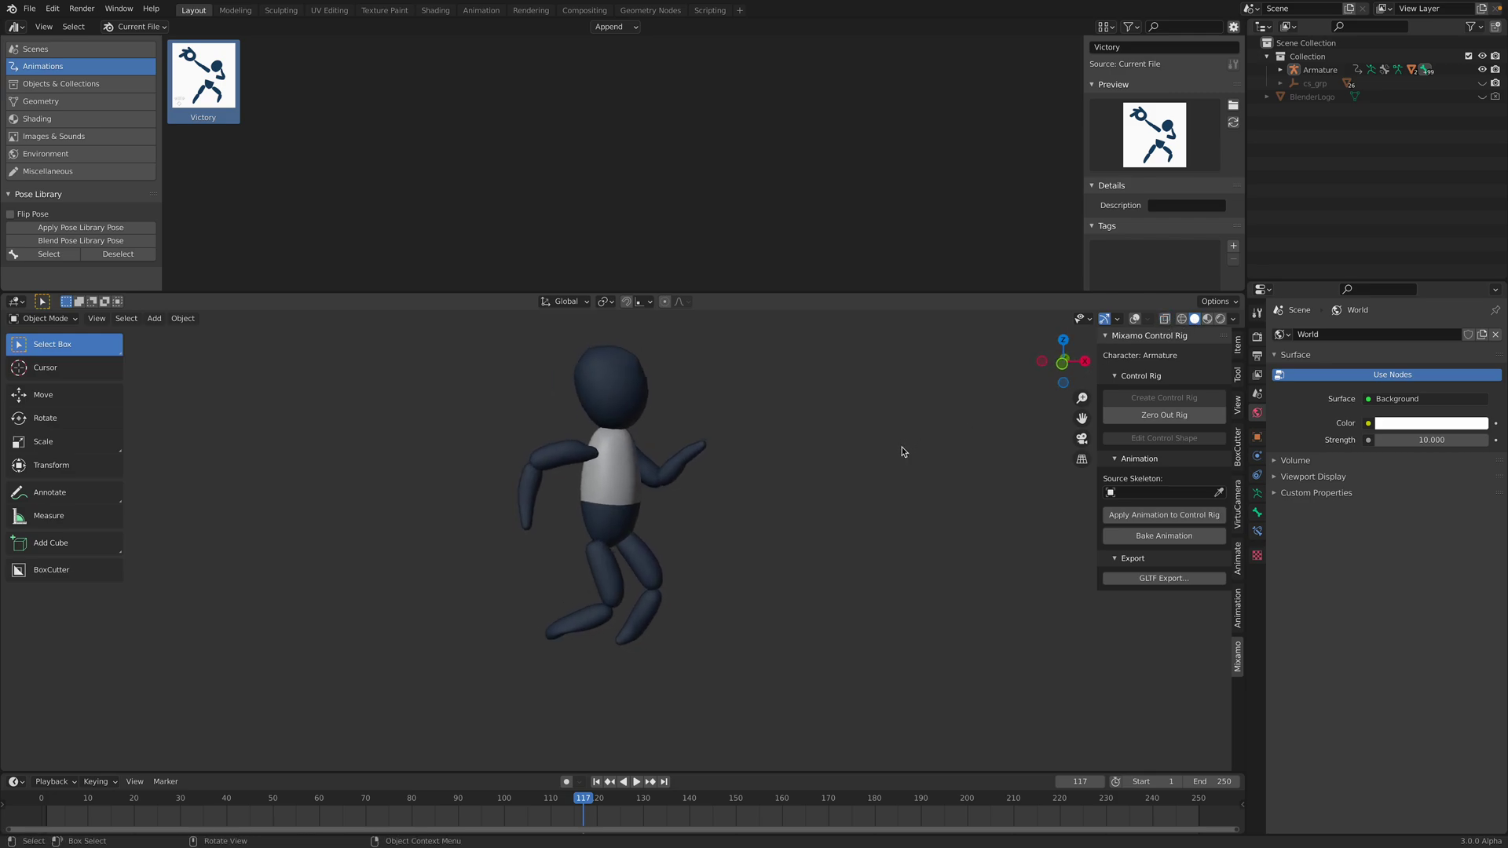
click(1135, 319)
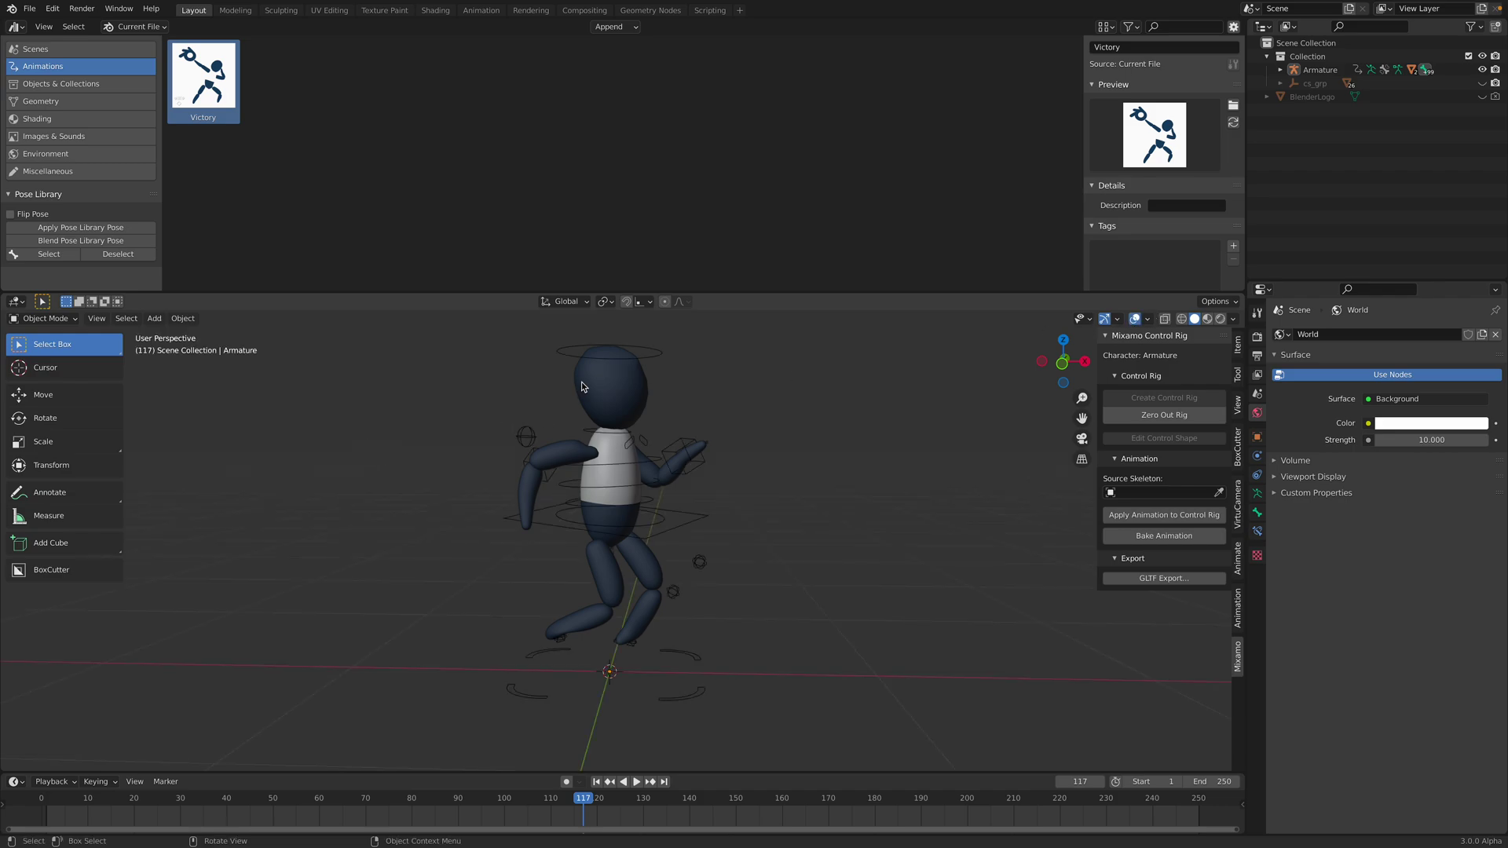
Select the armature and return it to Pose Mode.
click(571, 355)
click(43, 318)
click(59, 369)
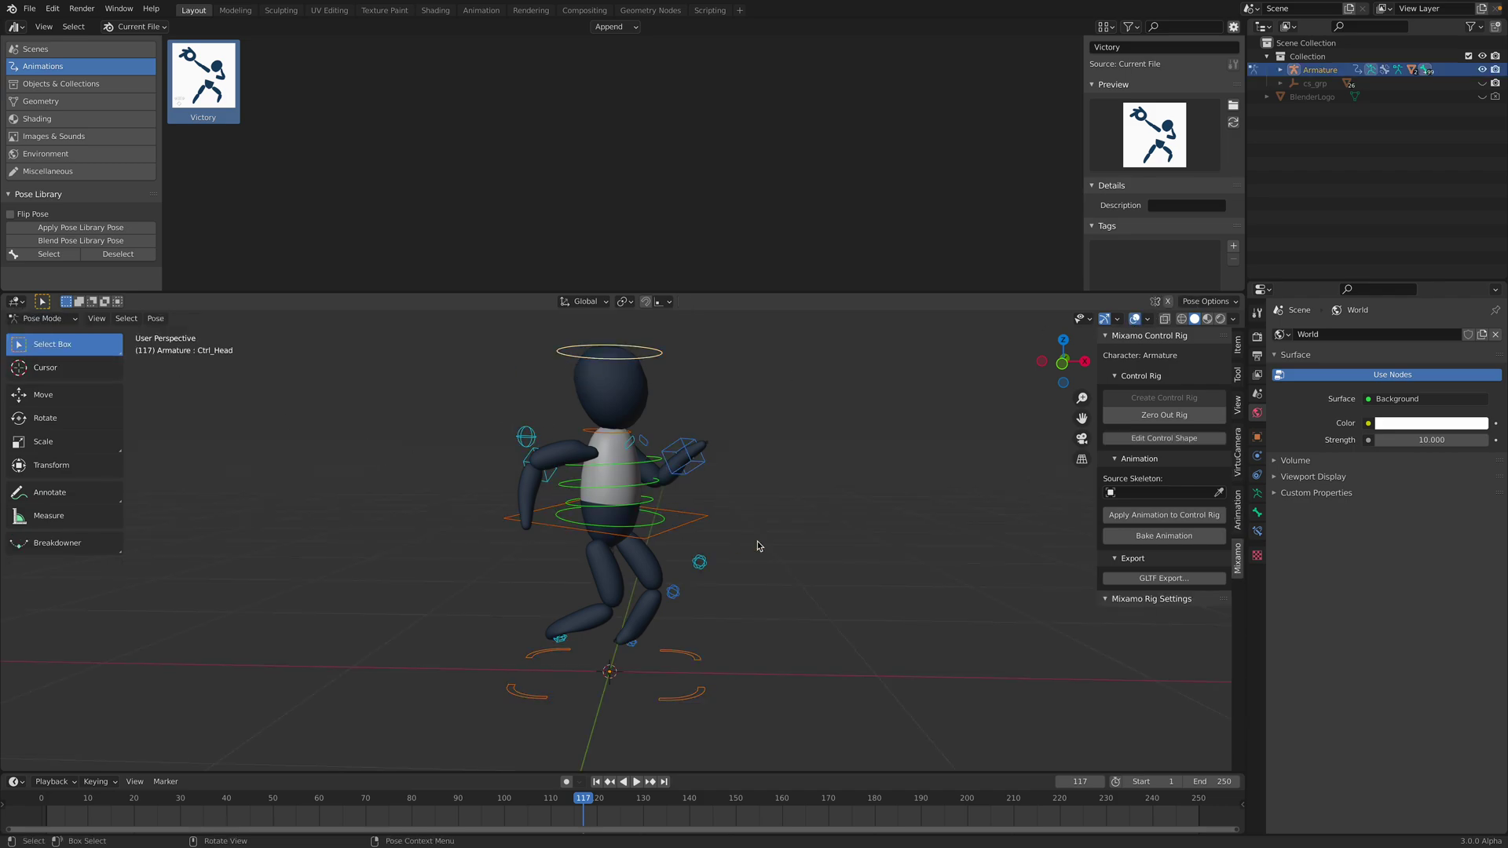
middle_drag(745, 547, 817, 567)
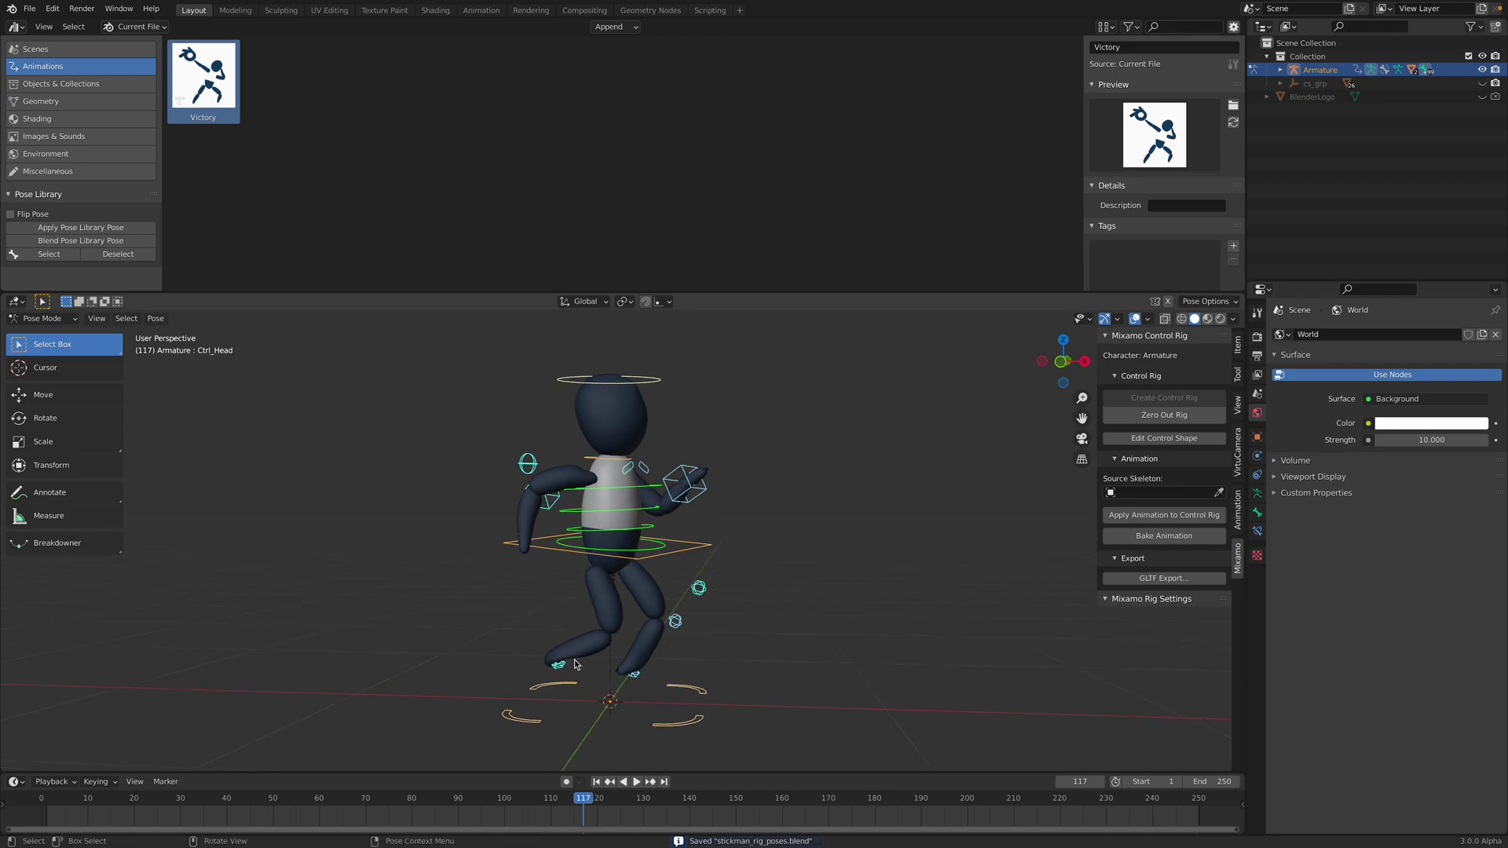
Move the left foot IK control forward and rotate it to extend the front leg, finishing in the front orthographic view.
click(699, 590)
middle_drag(699, 590, 680, 652)
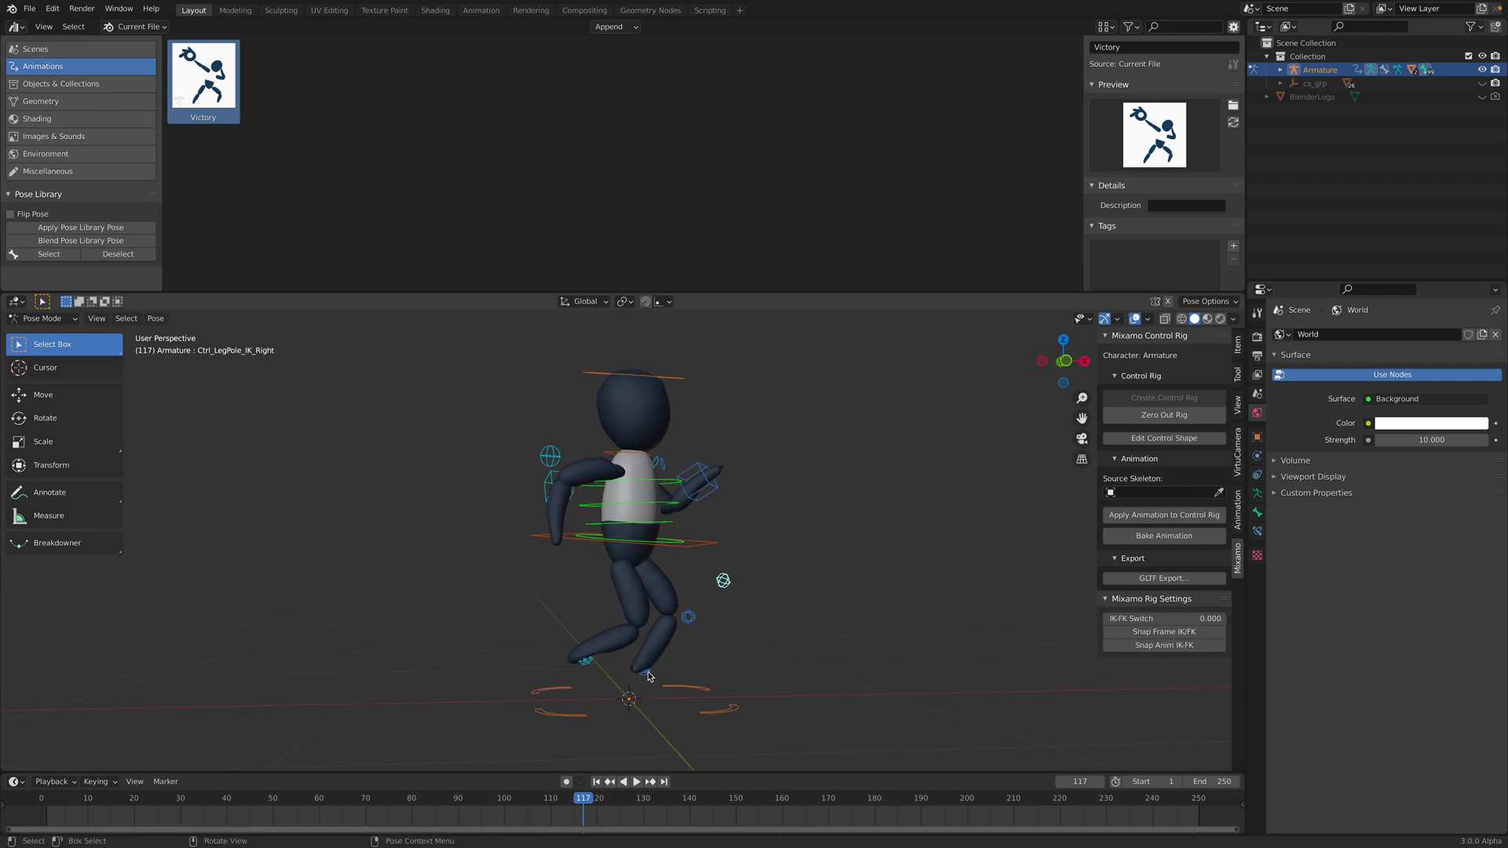
key(g)
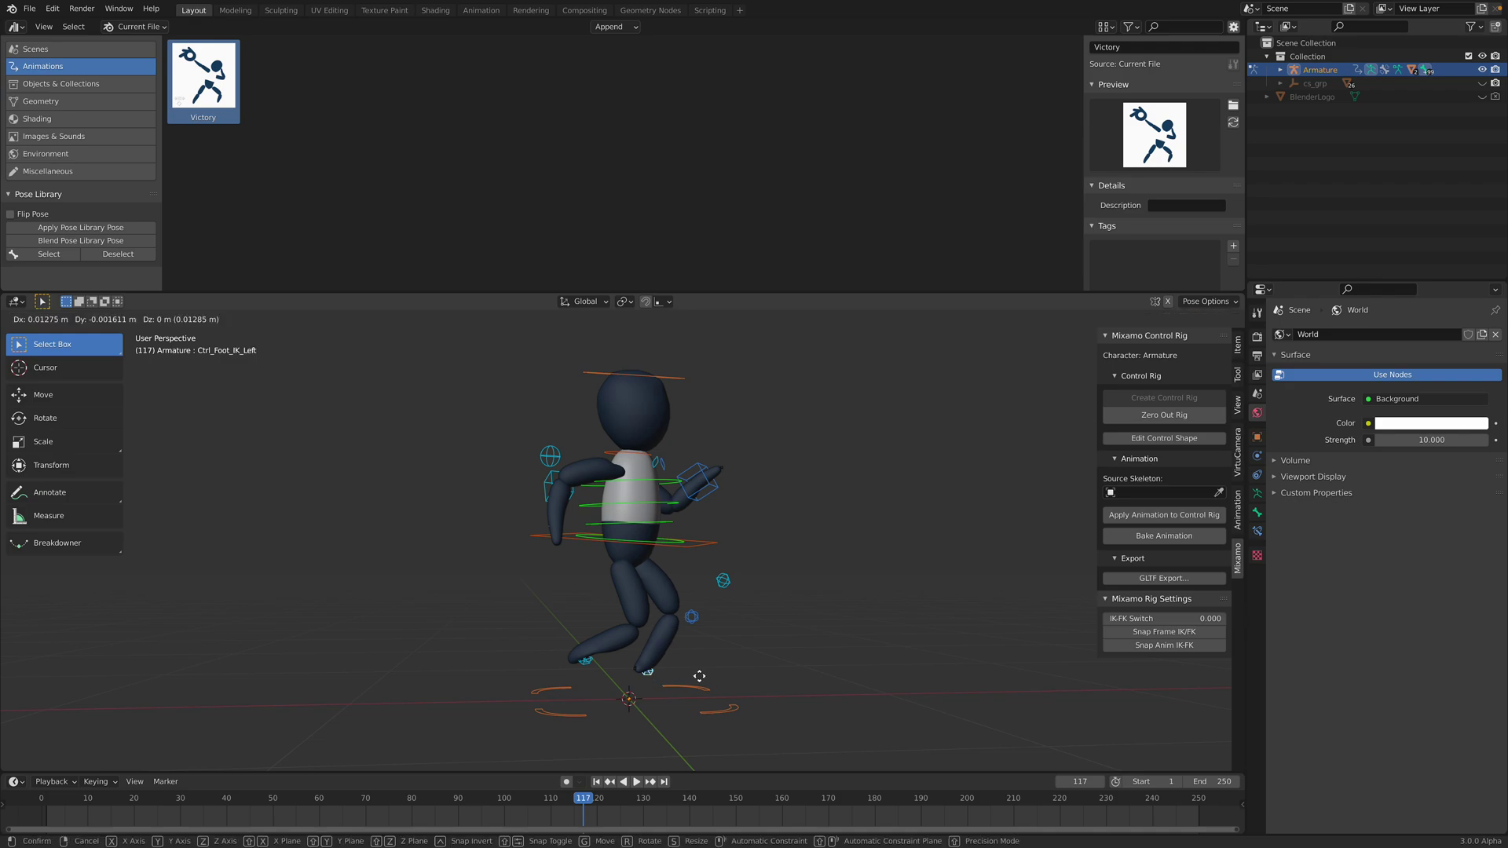
click(726, 674)
key(r)
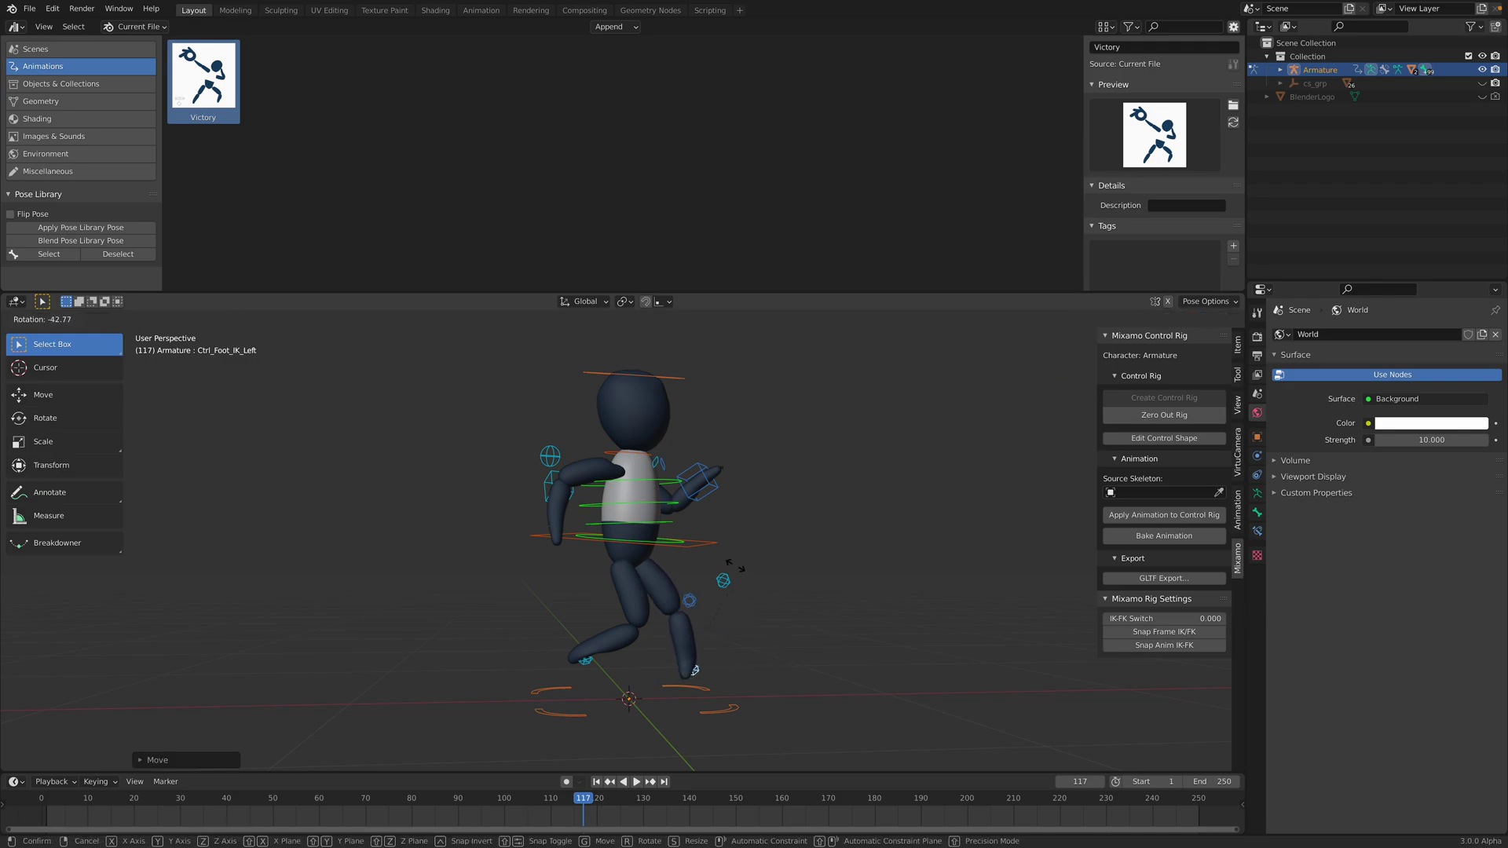
click(708, 552)
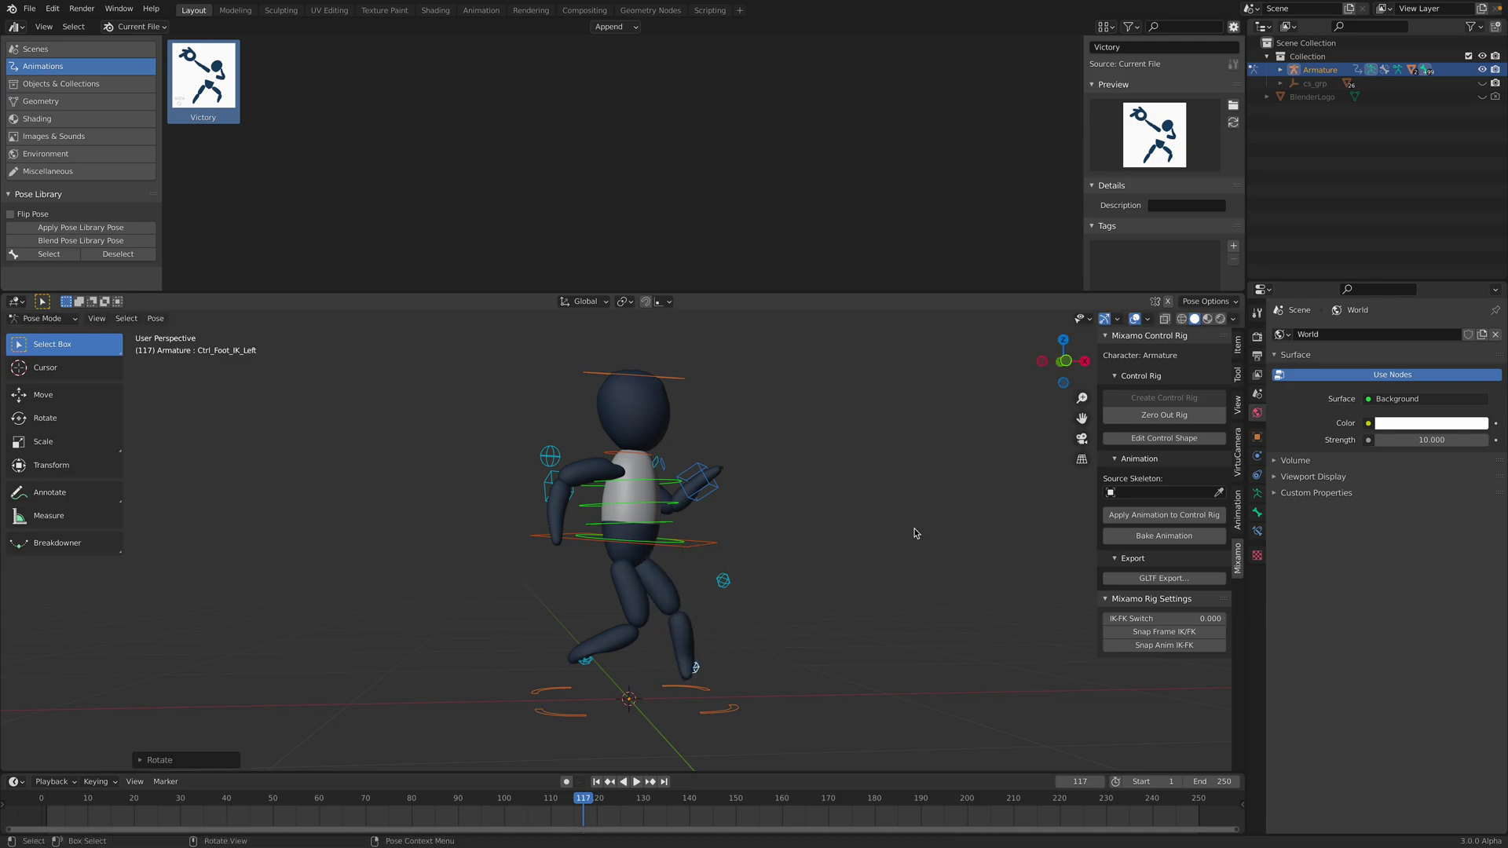
click(1067, 363)
key(g)
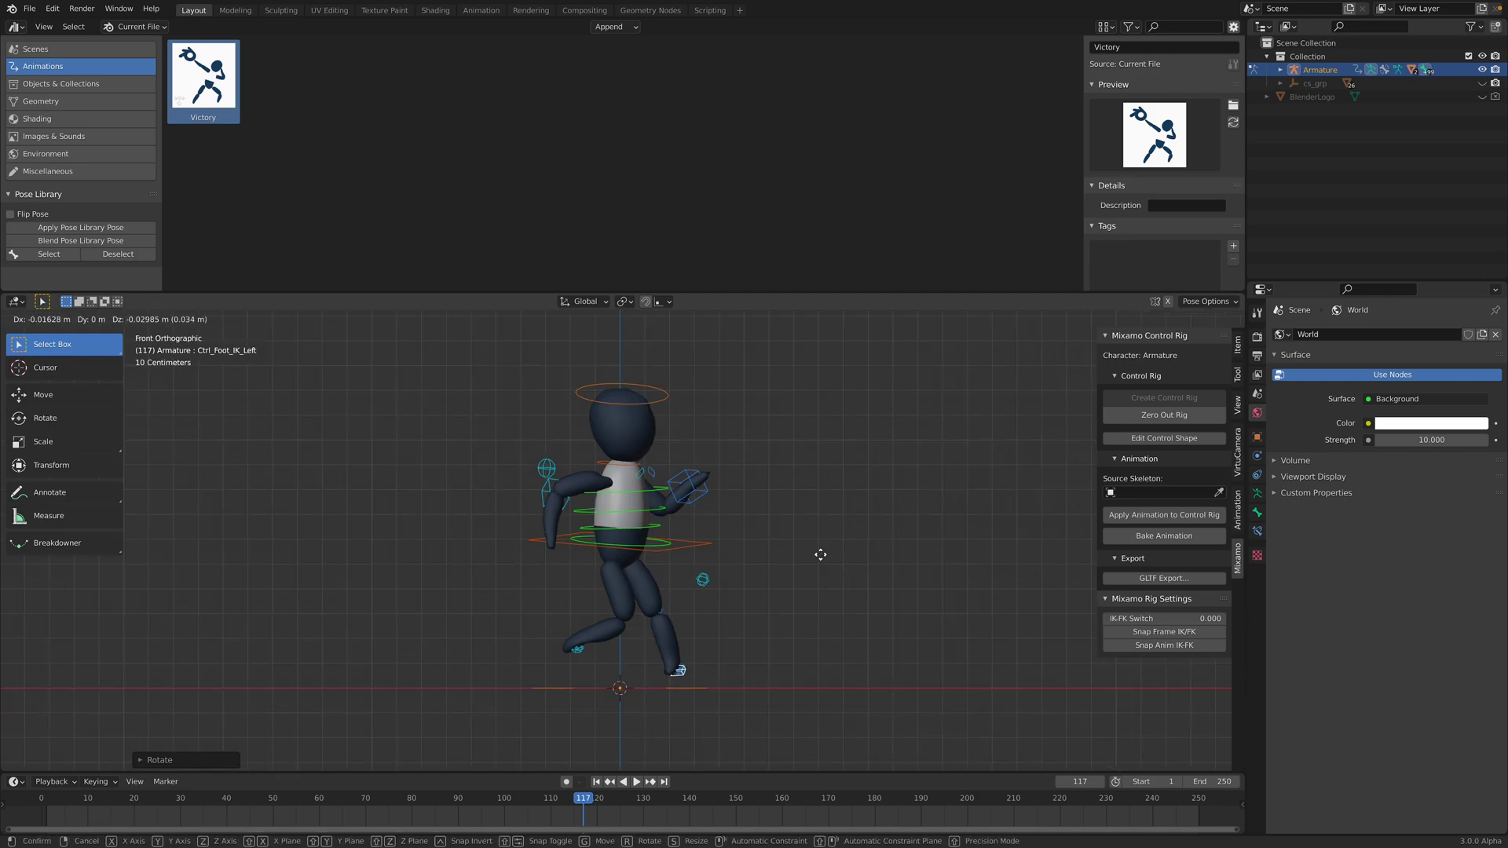
click(816, 558)
key(r)
click(788, 512)
key(ctrl+z)
key(ctrl+z)
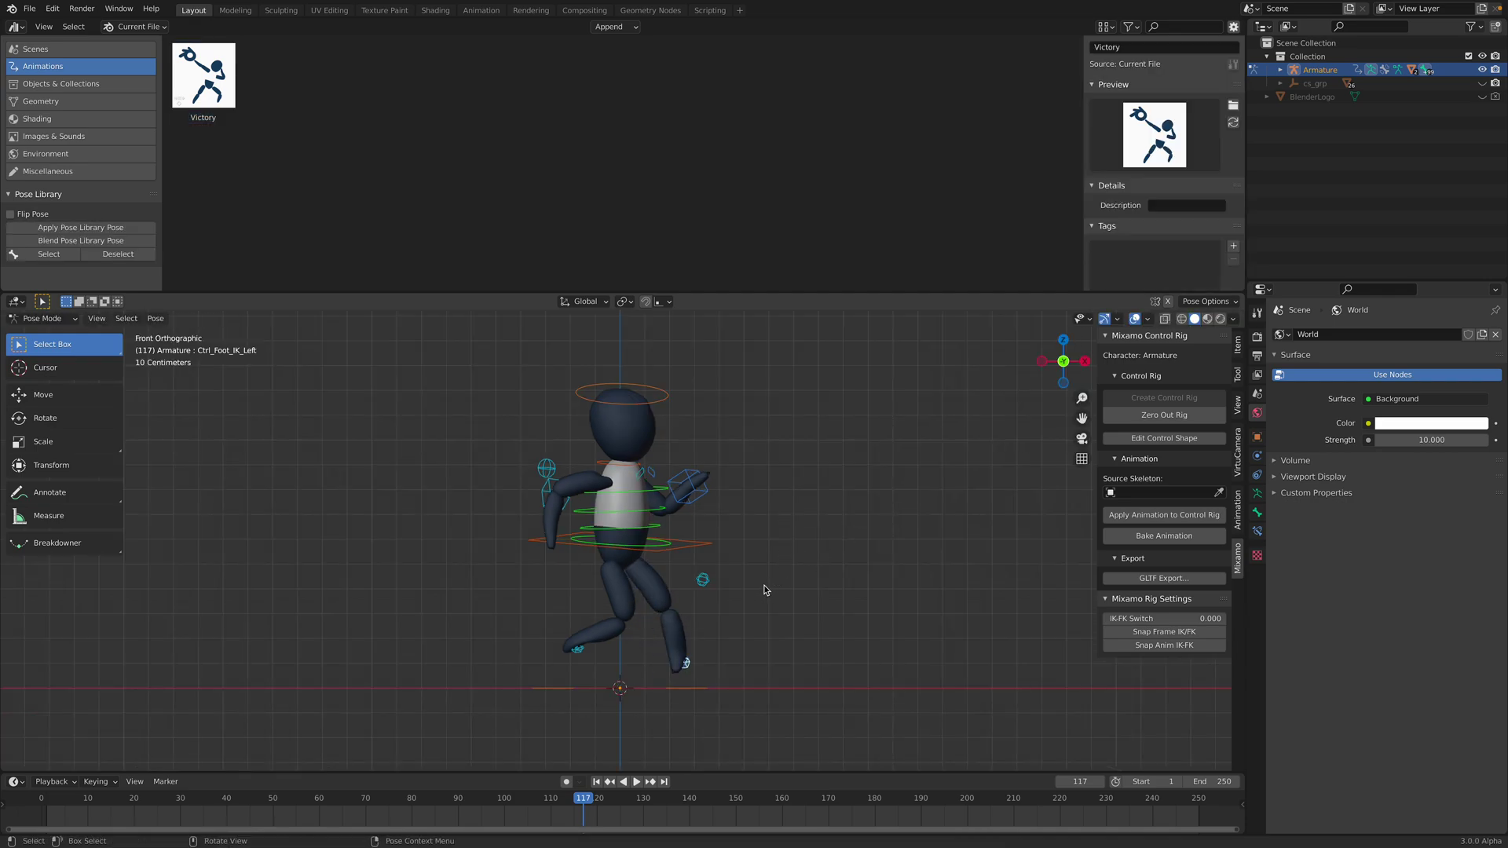
Move the right foot IK control back and up so the right lower leg kicks out behind the figure.
click(582, 653)
scroll(583, 656, up, 4)
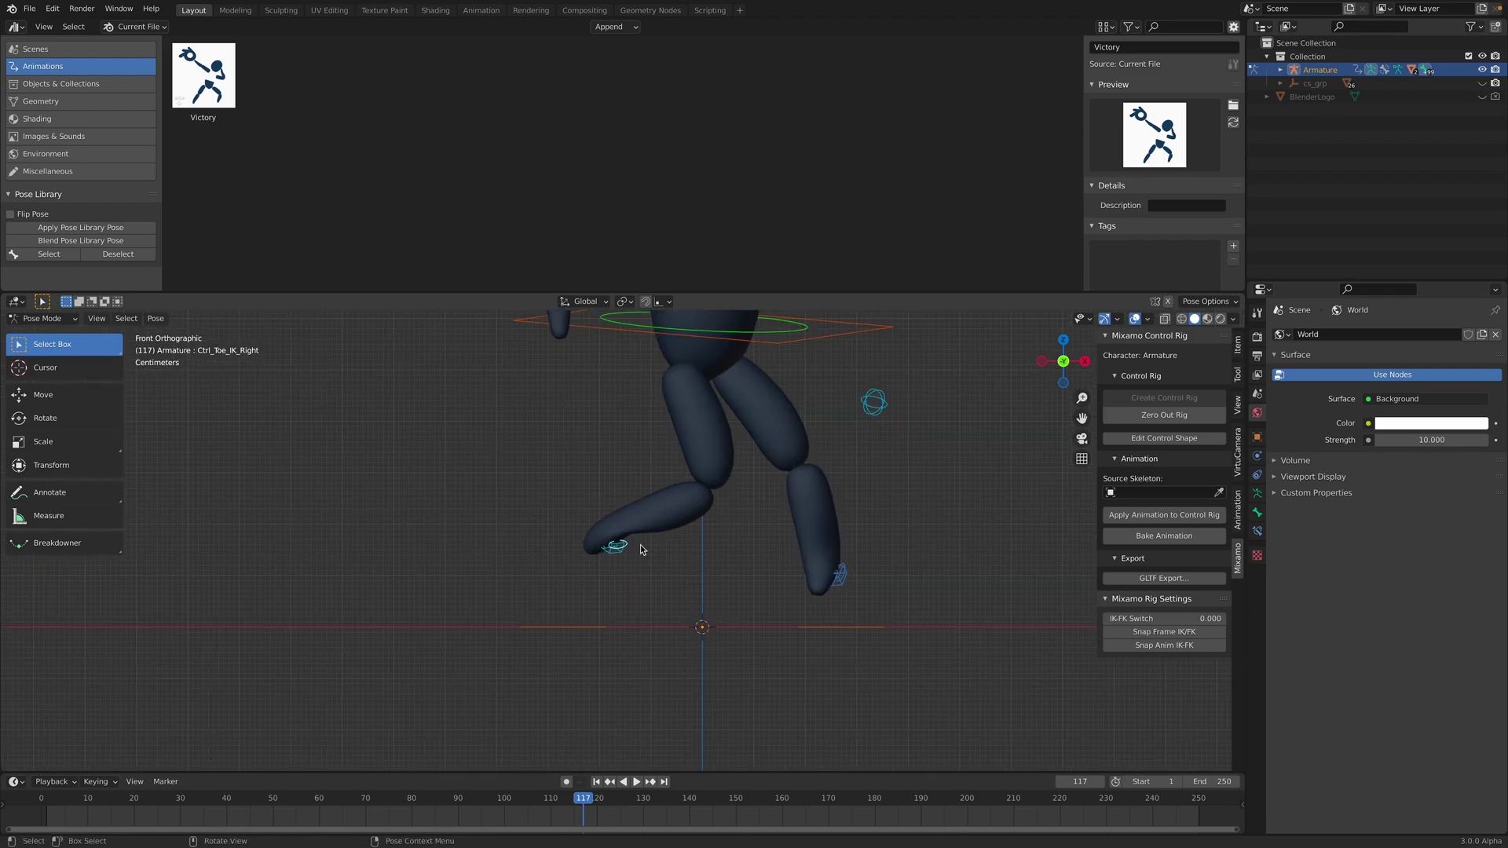
drag(612, 558, 548, 517)
scroll(637, 564, down, 4)
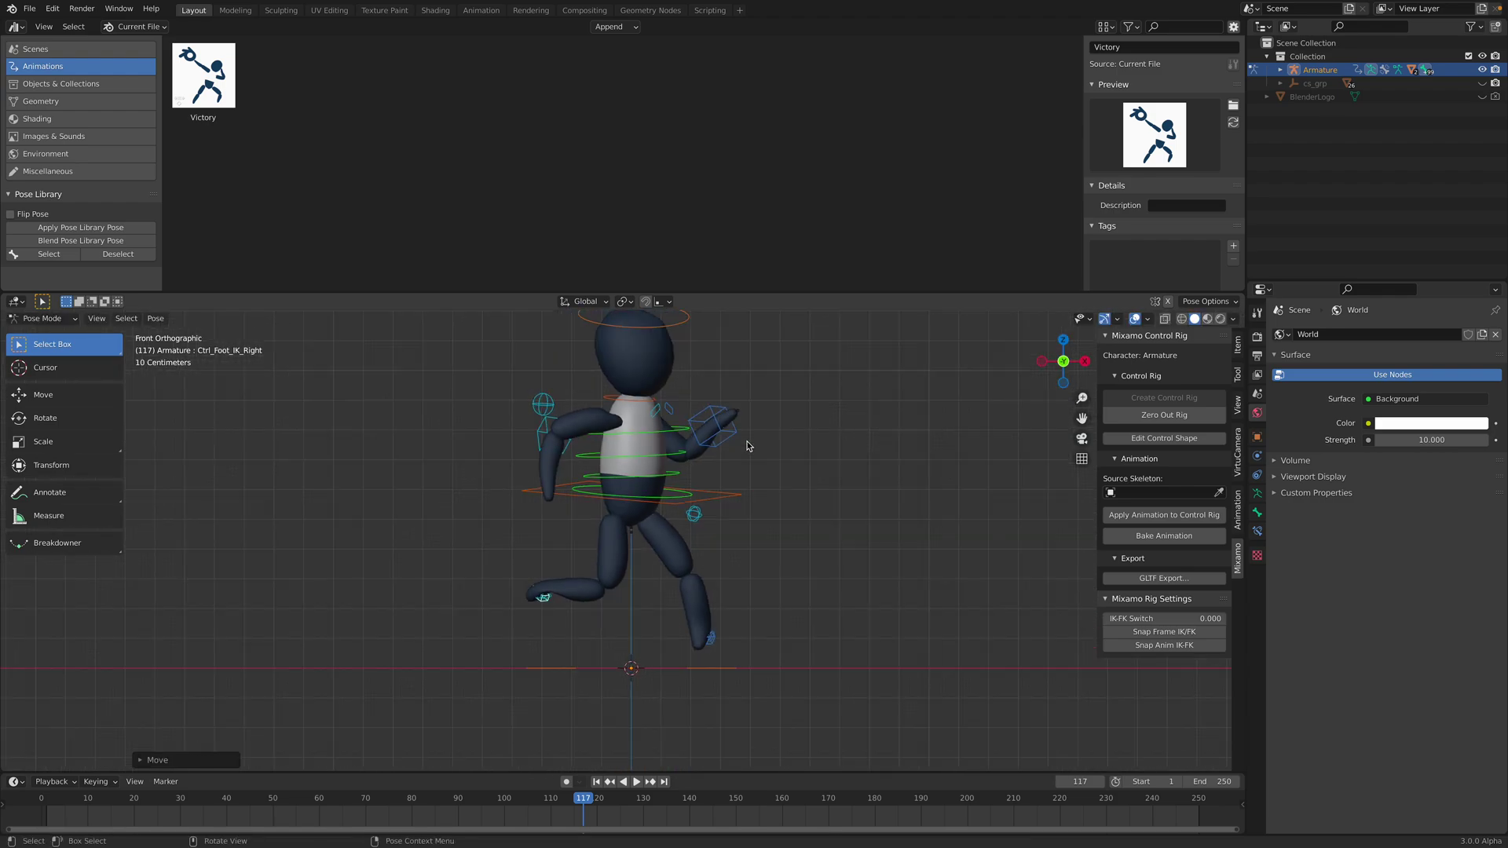
Check the Tokyo 2020 pictograms in the browser, and rotate the hips control in Blender to lean the body forward.
key(ctrl+Right)
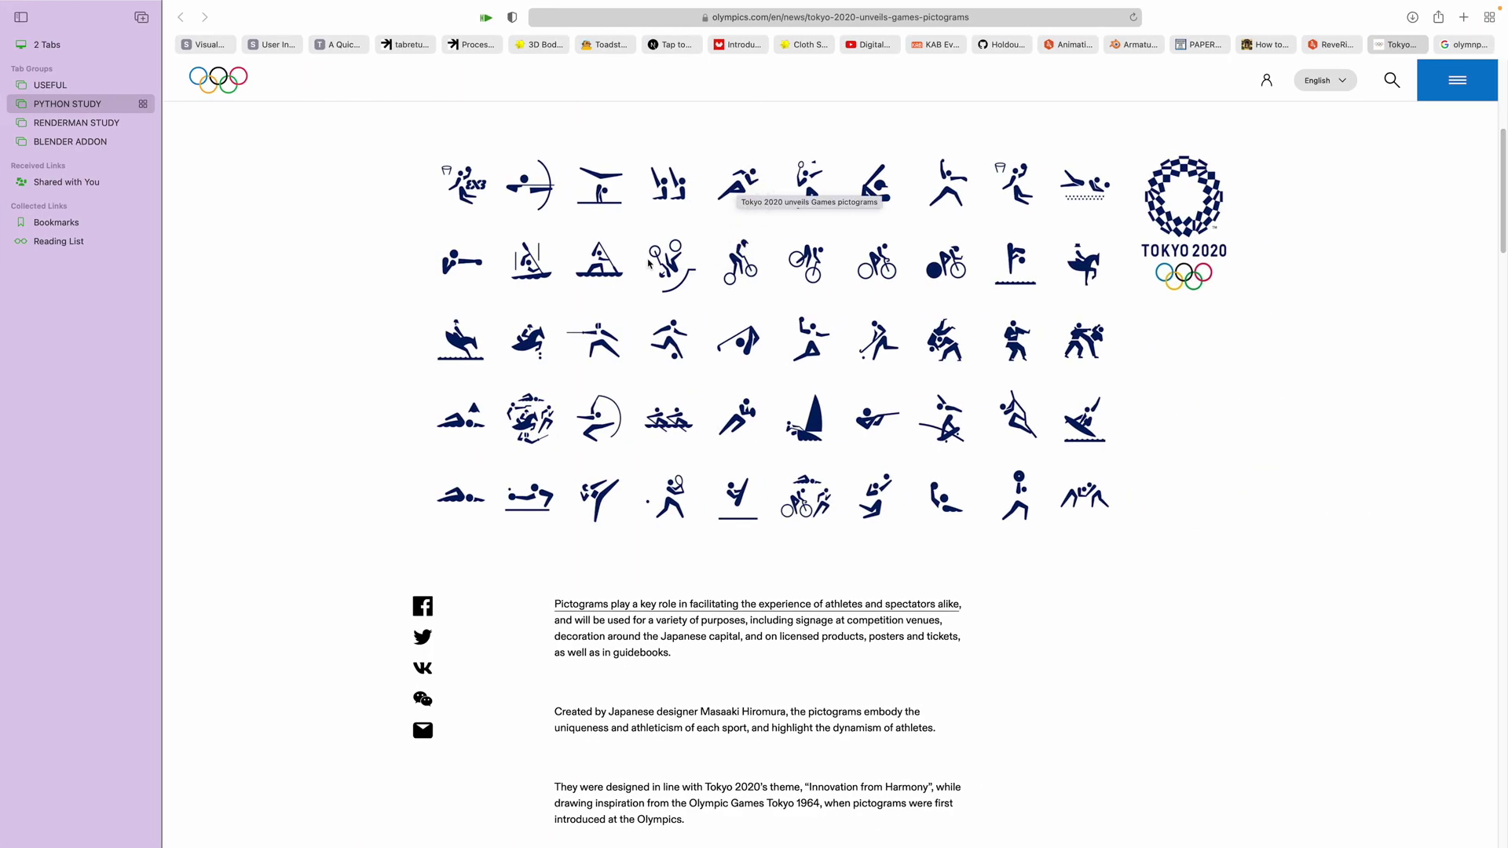
key(ctrl+Left)
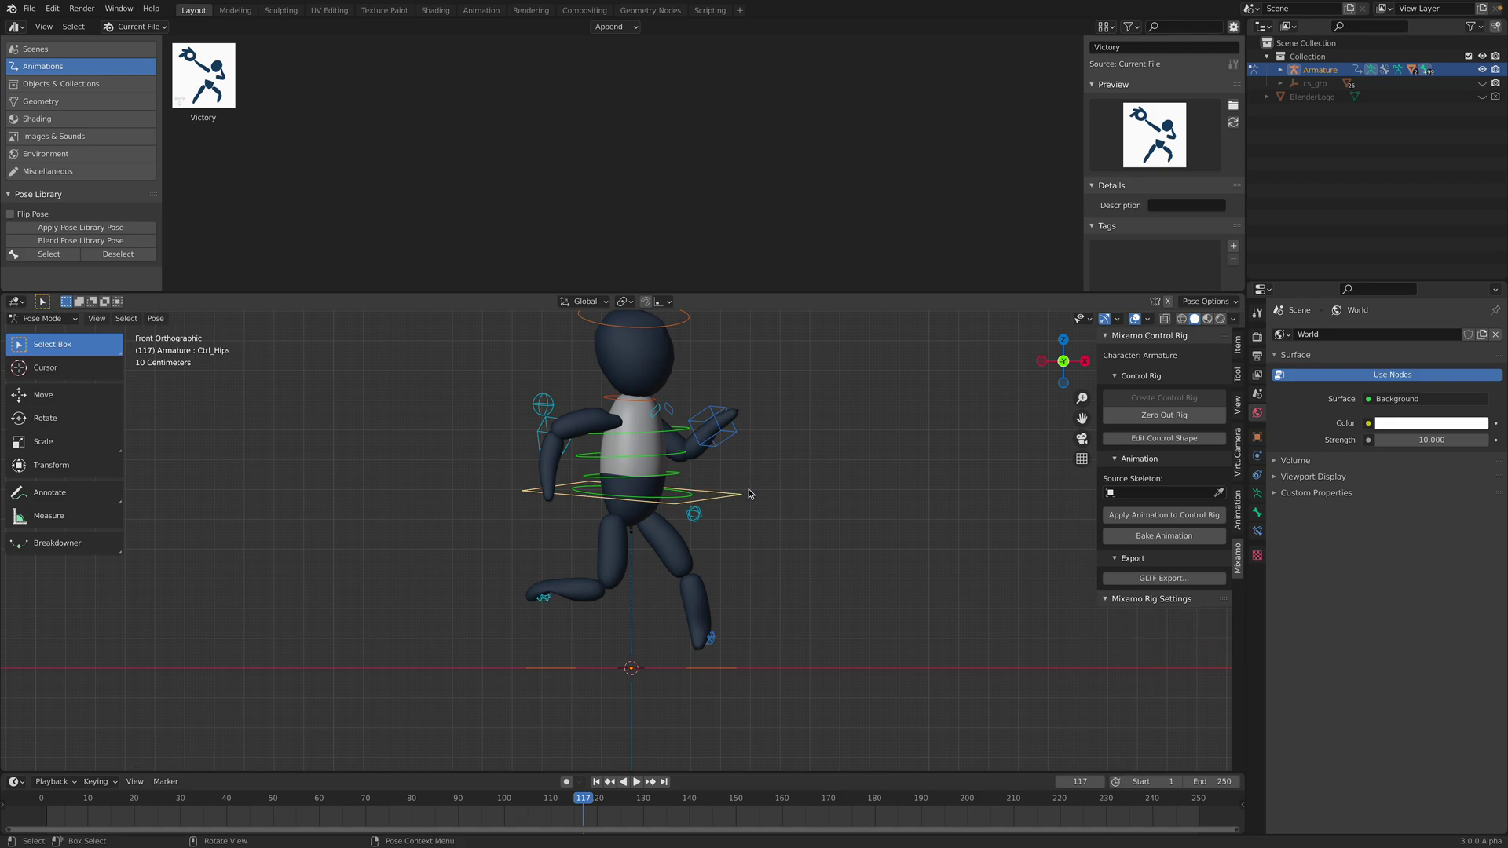
key(r)
click(792, 543)
Move the left hand IK control forward and down to suit the leaning torso.
click(731, 433)
key(g)
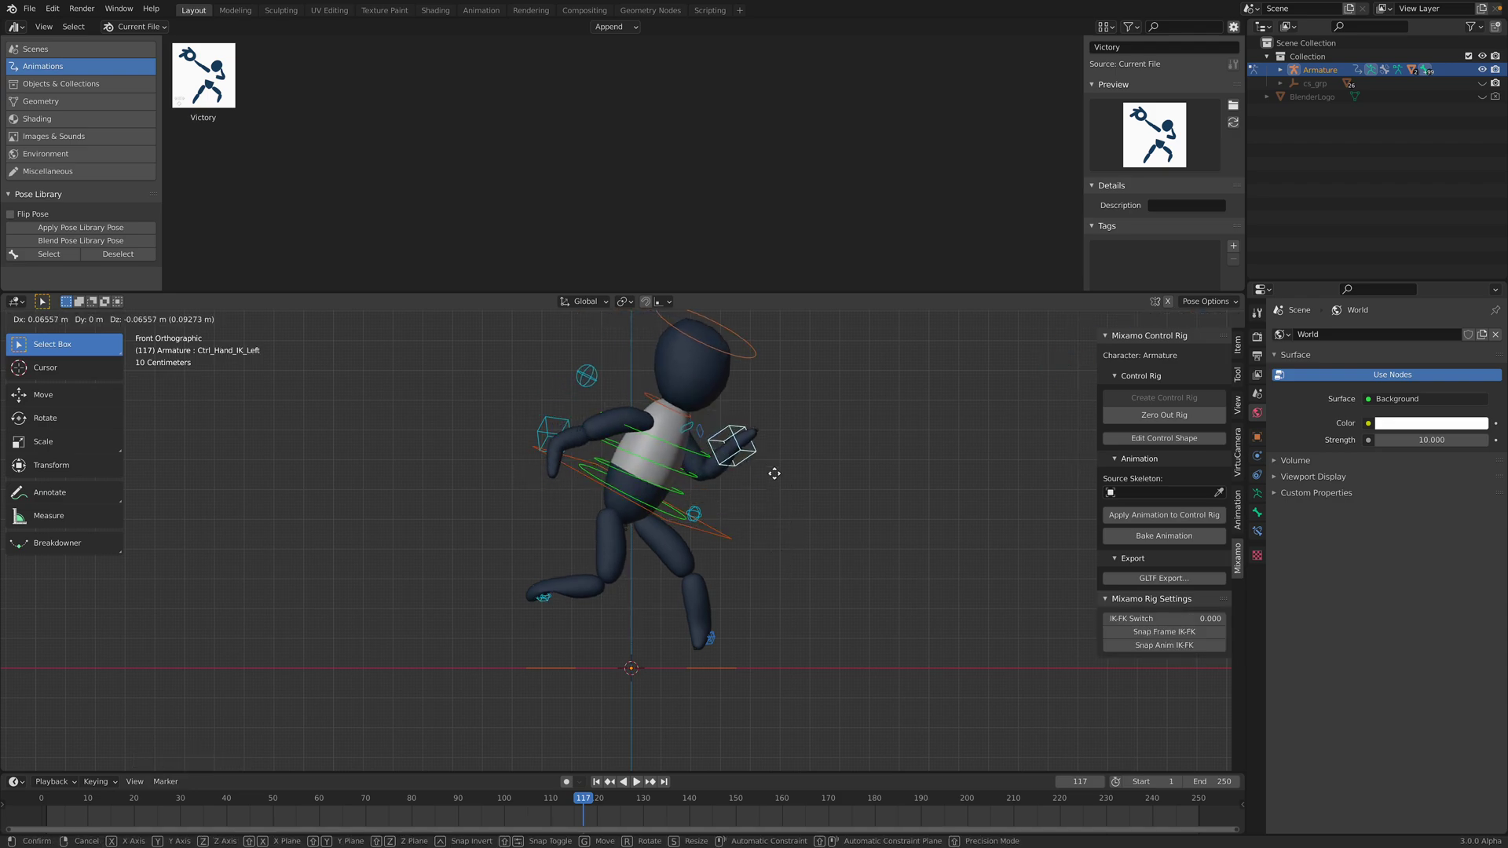
click(782, 475)
Rotate the right hand IK control to swing the forearm backward, and move it up slightly toward the shoulder.
click(551, 433)
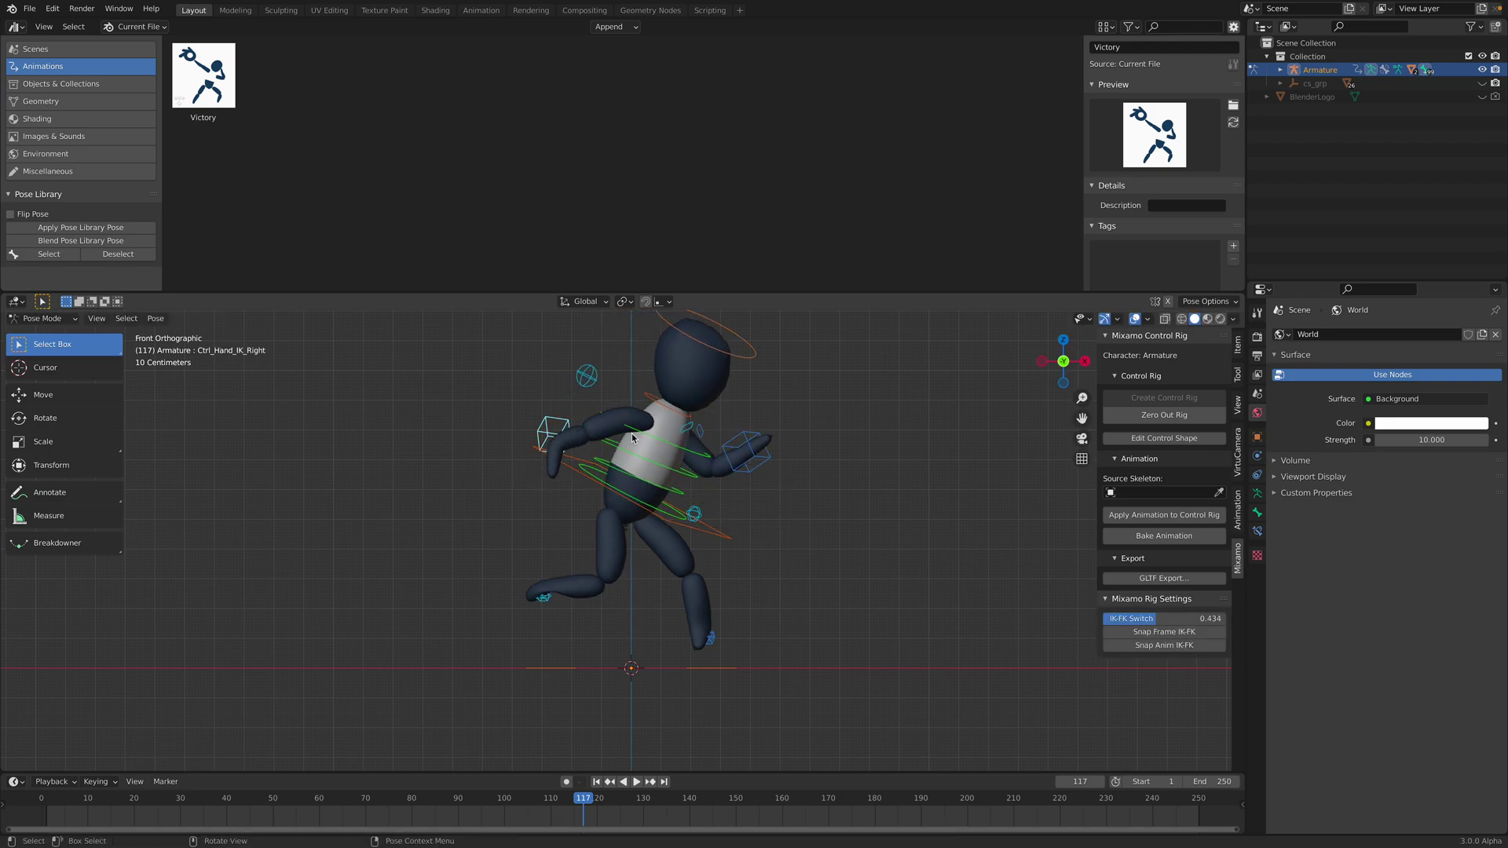
key(r)
click(550, 515)
key(g)
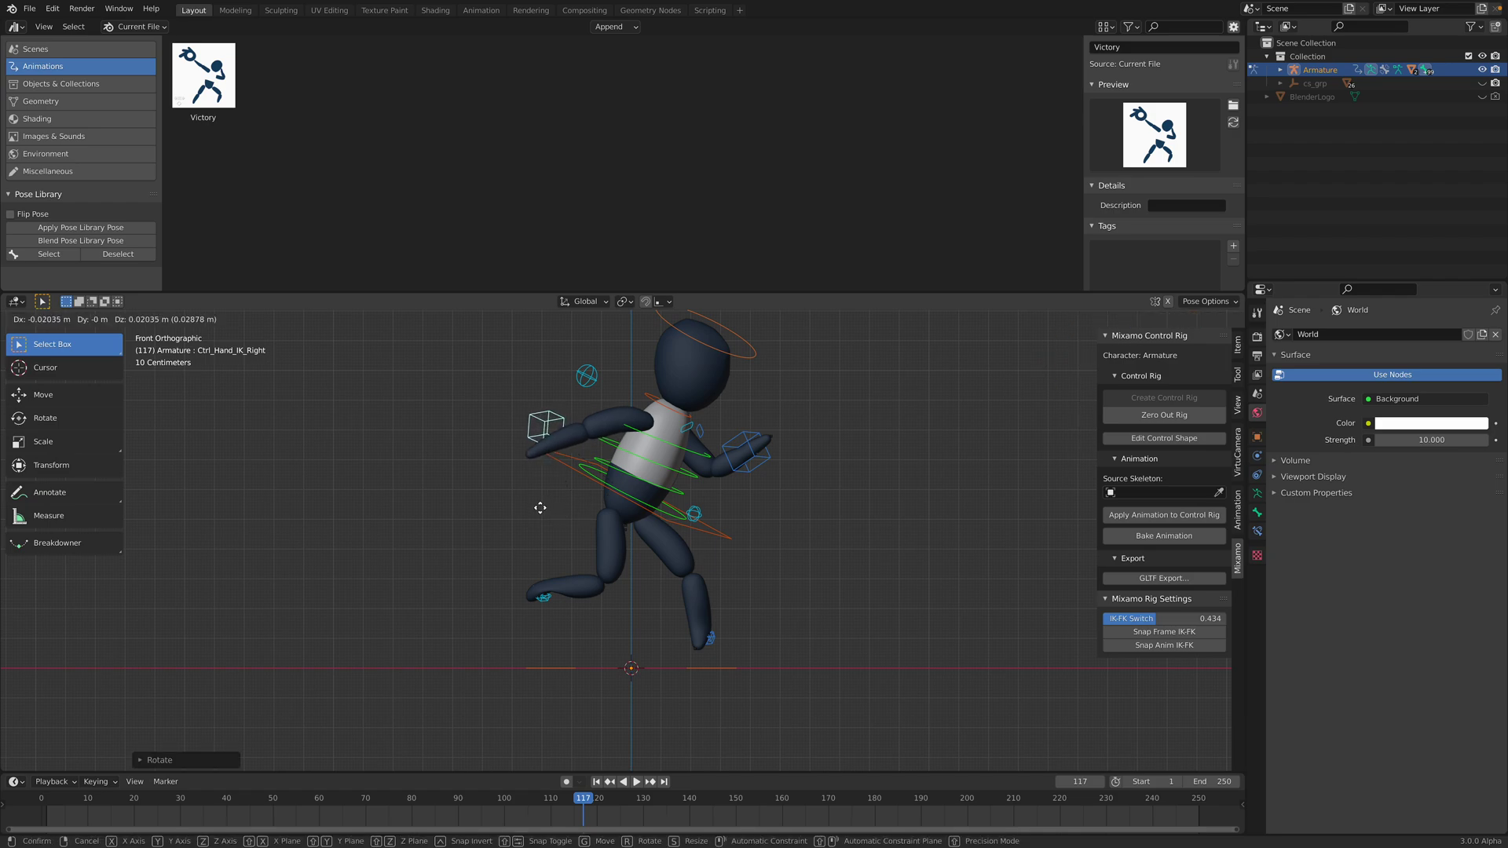
click(559, 487)
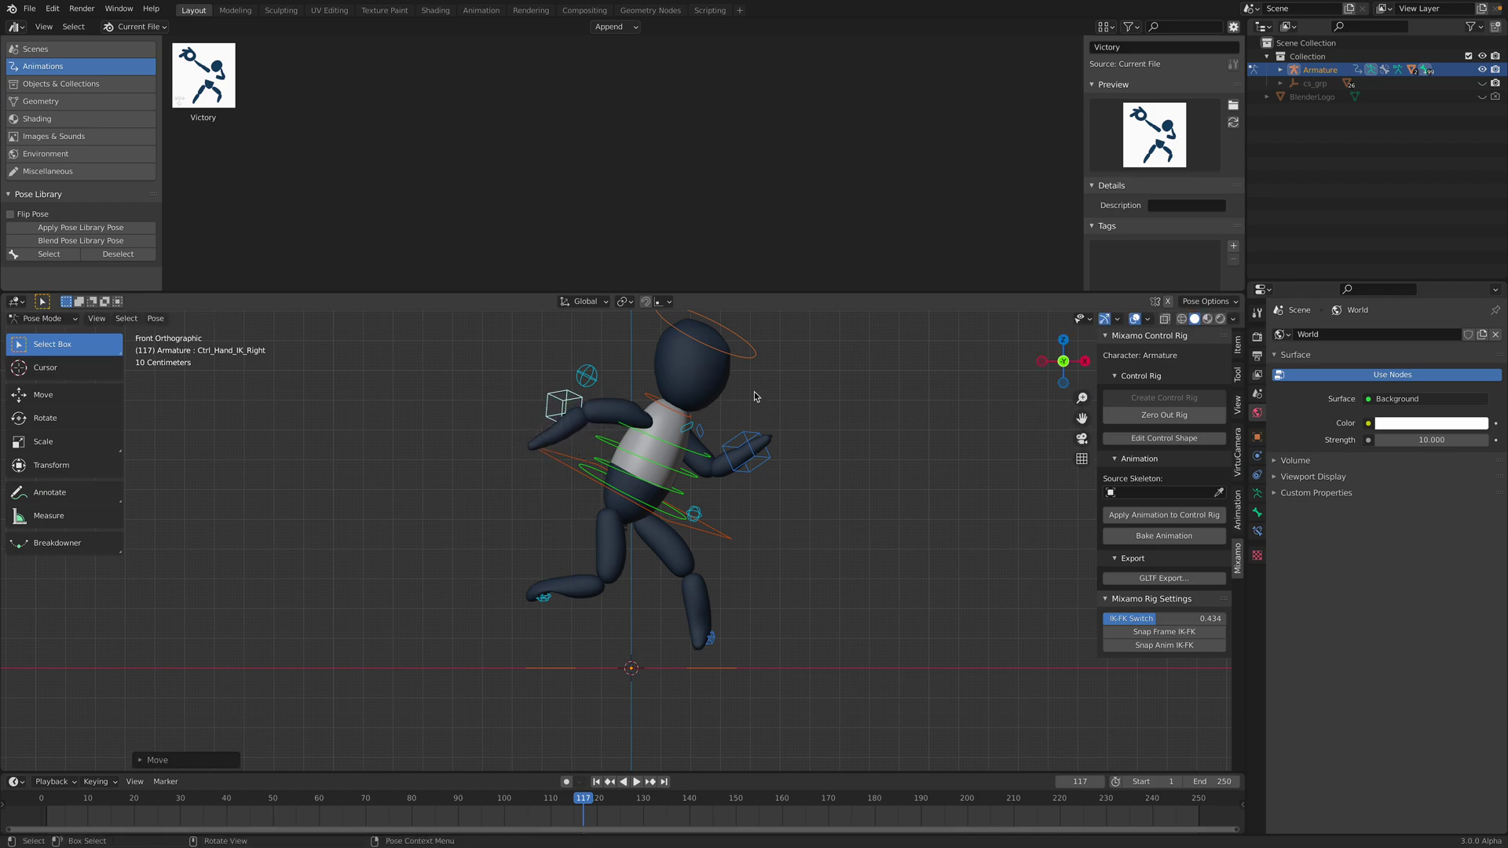
Select all the rig controls of the running pose and save the file.
scroll(748, 429, down, 2)
key(ctrl+s)
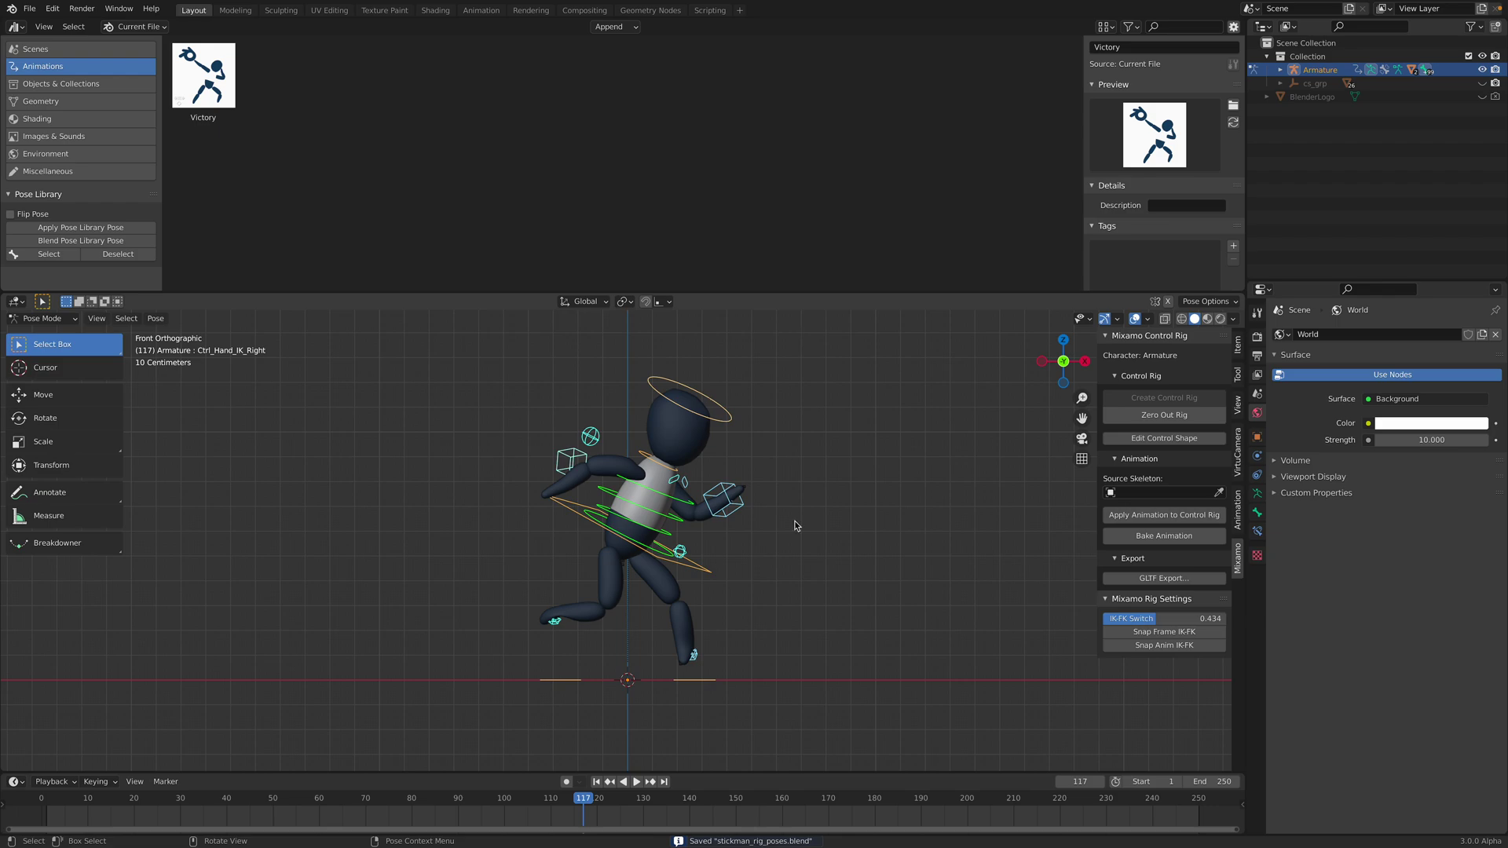
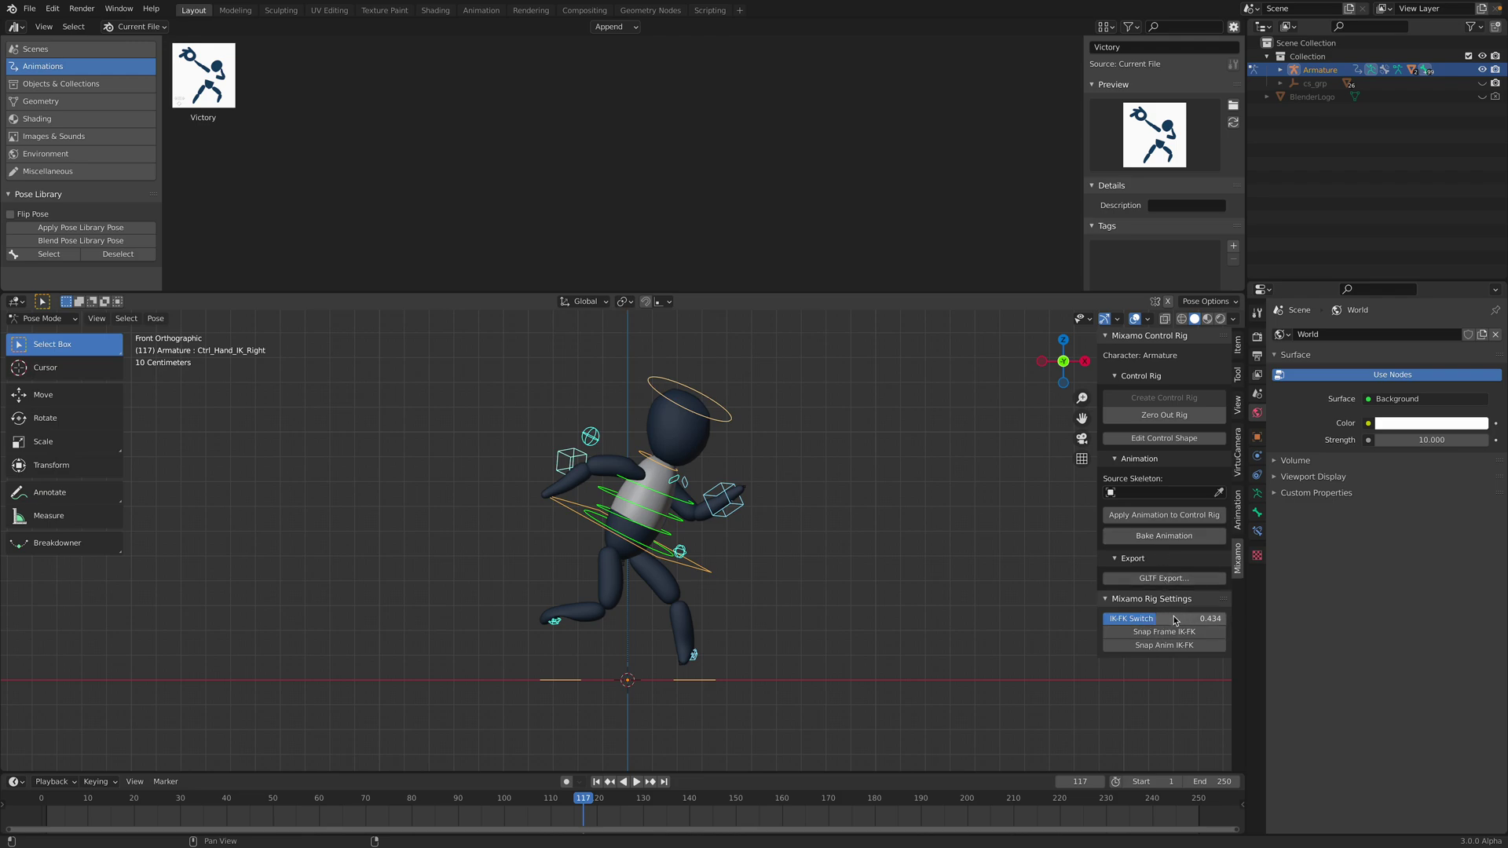
Test the right hand control's IK-FK Switch at 1.000, set it to 0.000, and reselect all the rig controls.
click(589, 481)
click(571, 459)
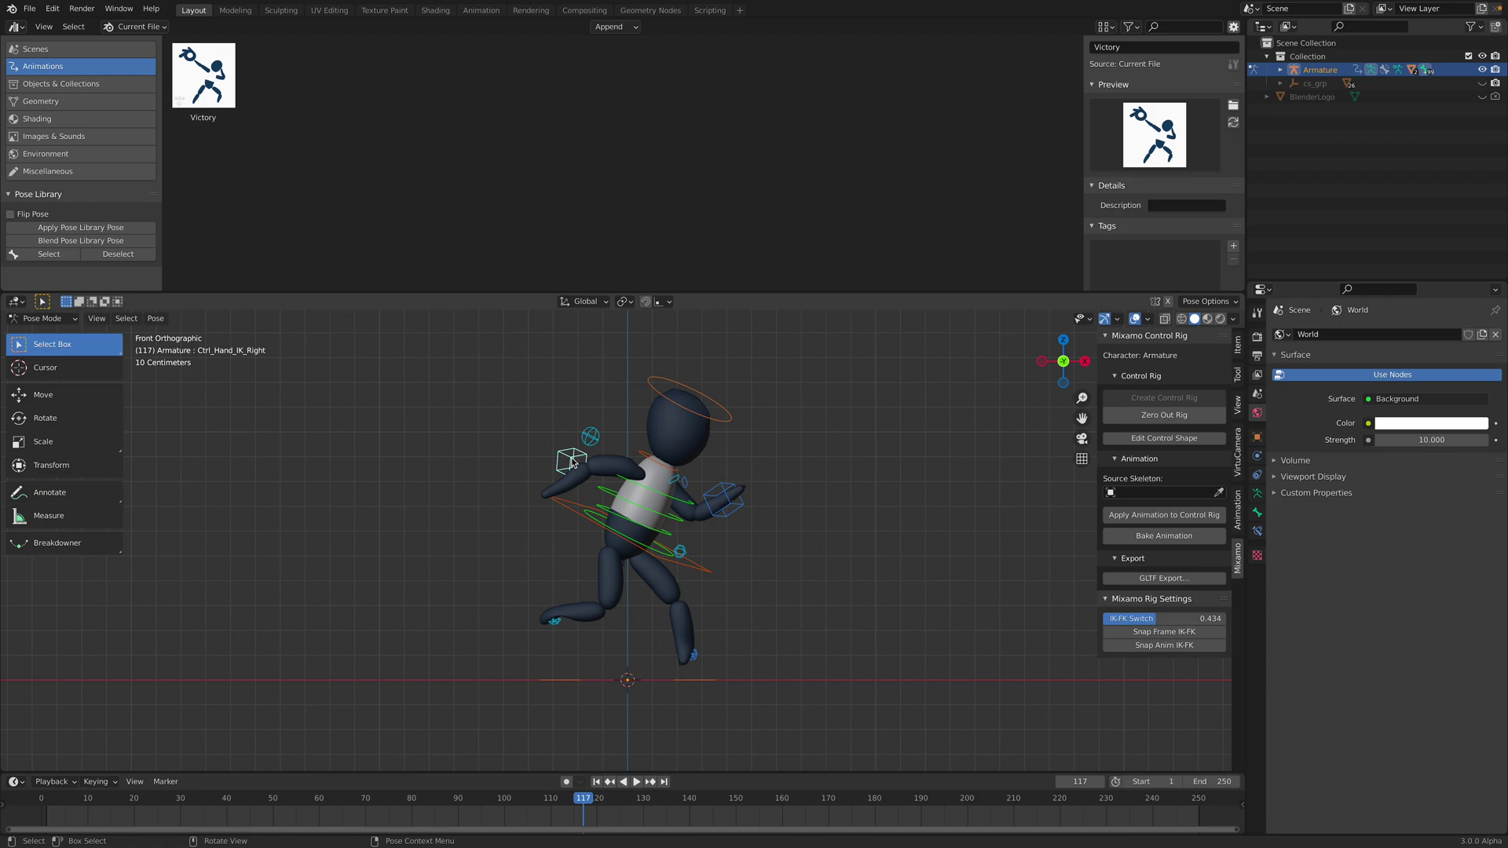
drag(1174, 619, 1241, 619)
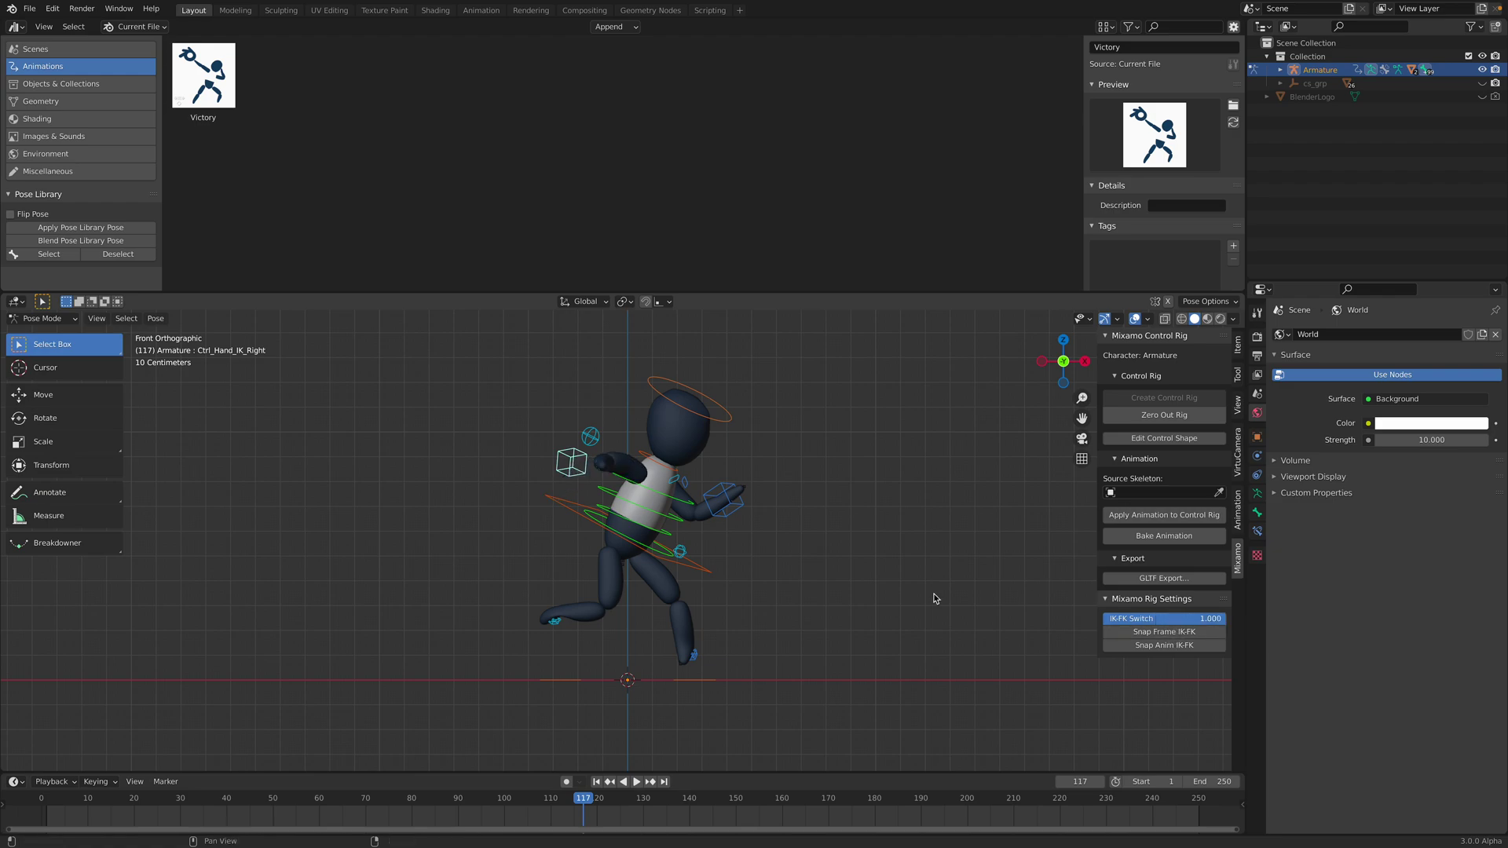
click(1186, 634)
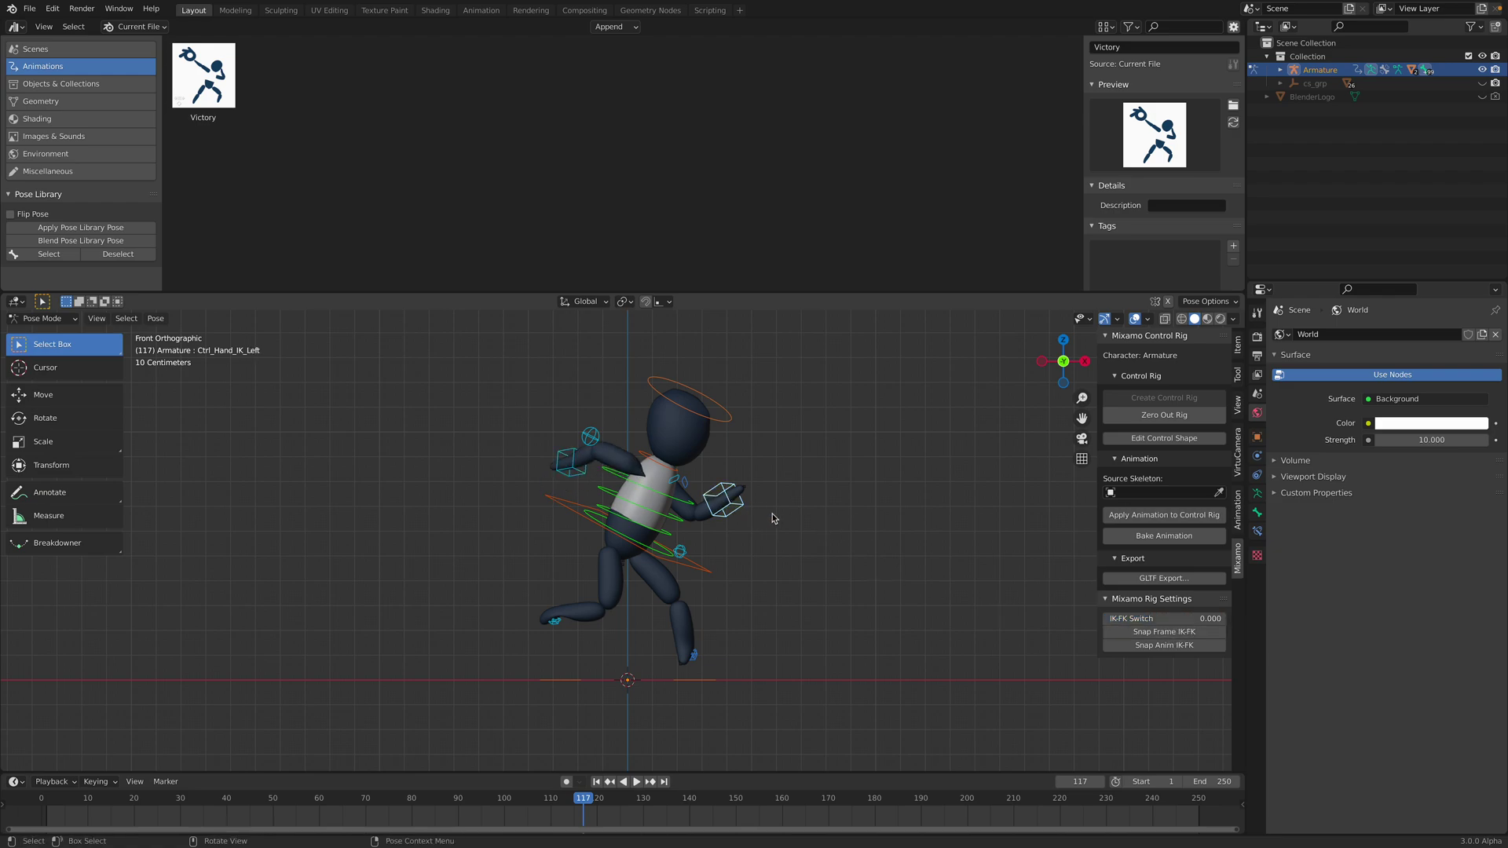
mouse_move(1164, 622)
mouse_down()
mouse_move(1285, 622)
mouse_move(1162, 621)
mouse_up()
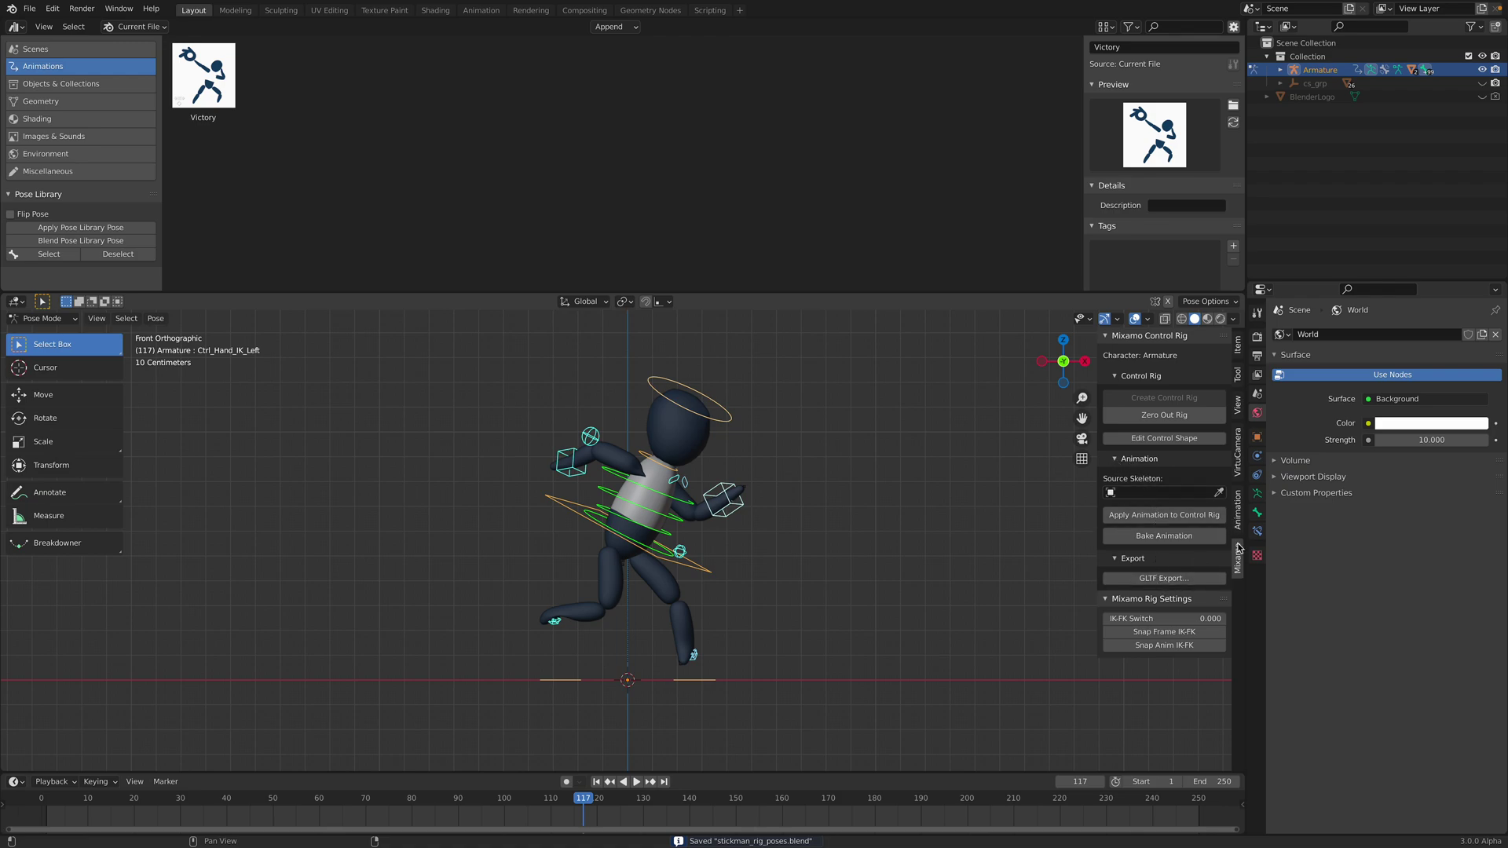
Create a pose asset from the selected controls, and show the figure in Material Preview shading without overlays.
click(1239, 518)
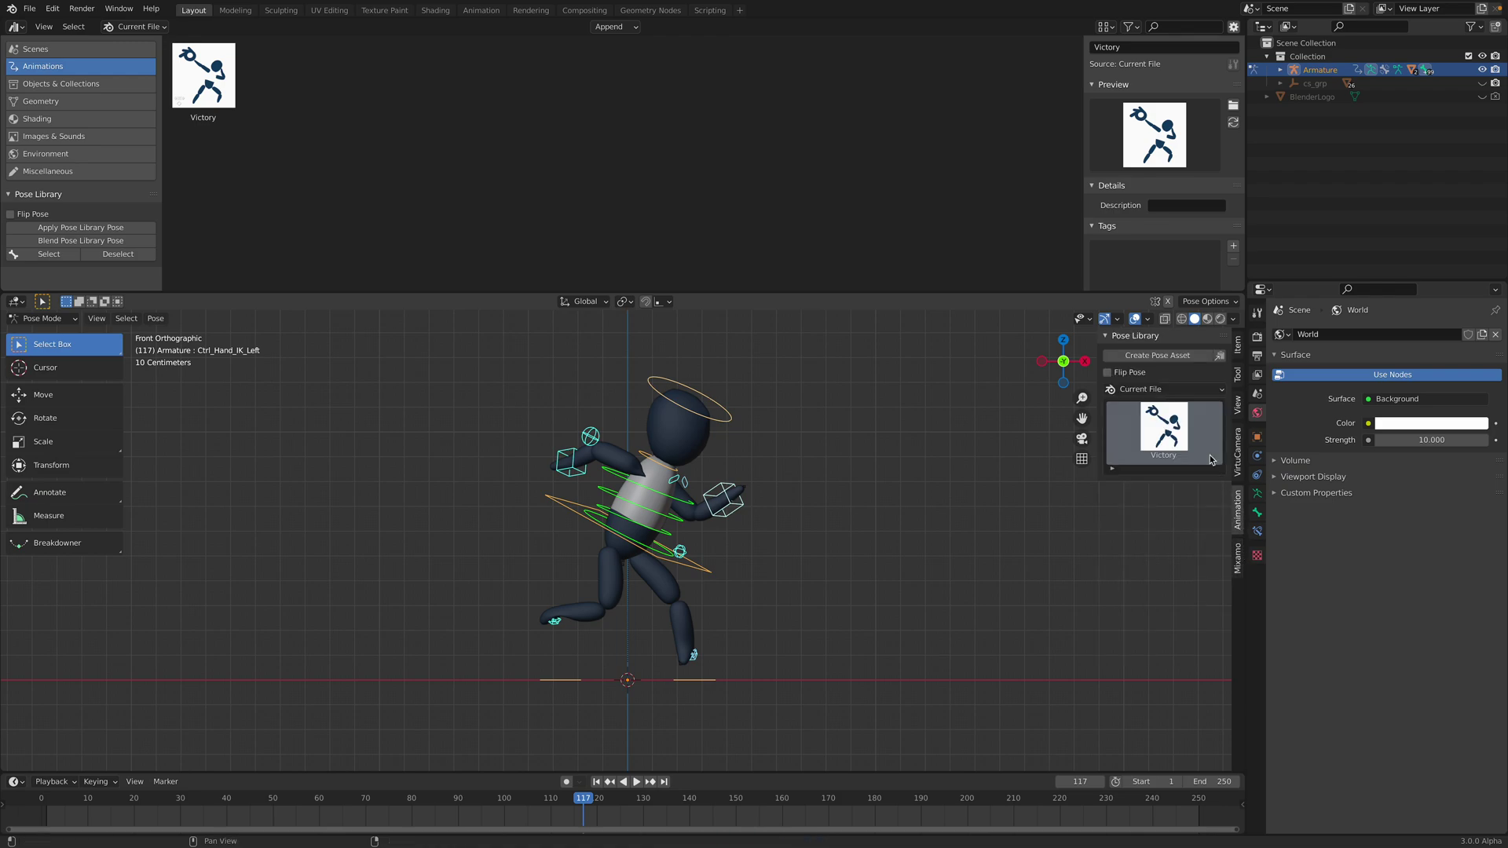
click(1150, 357)
click(1135, 319)
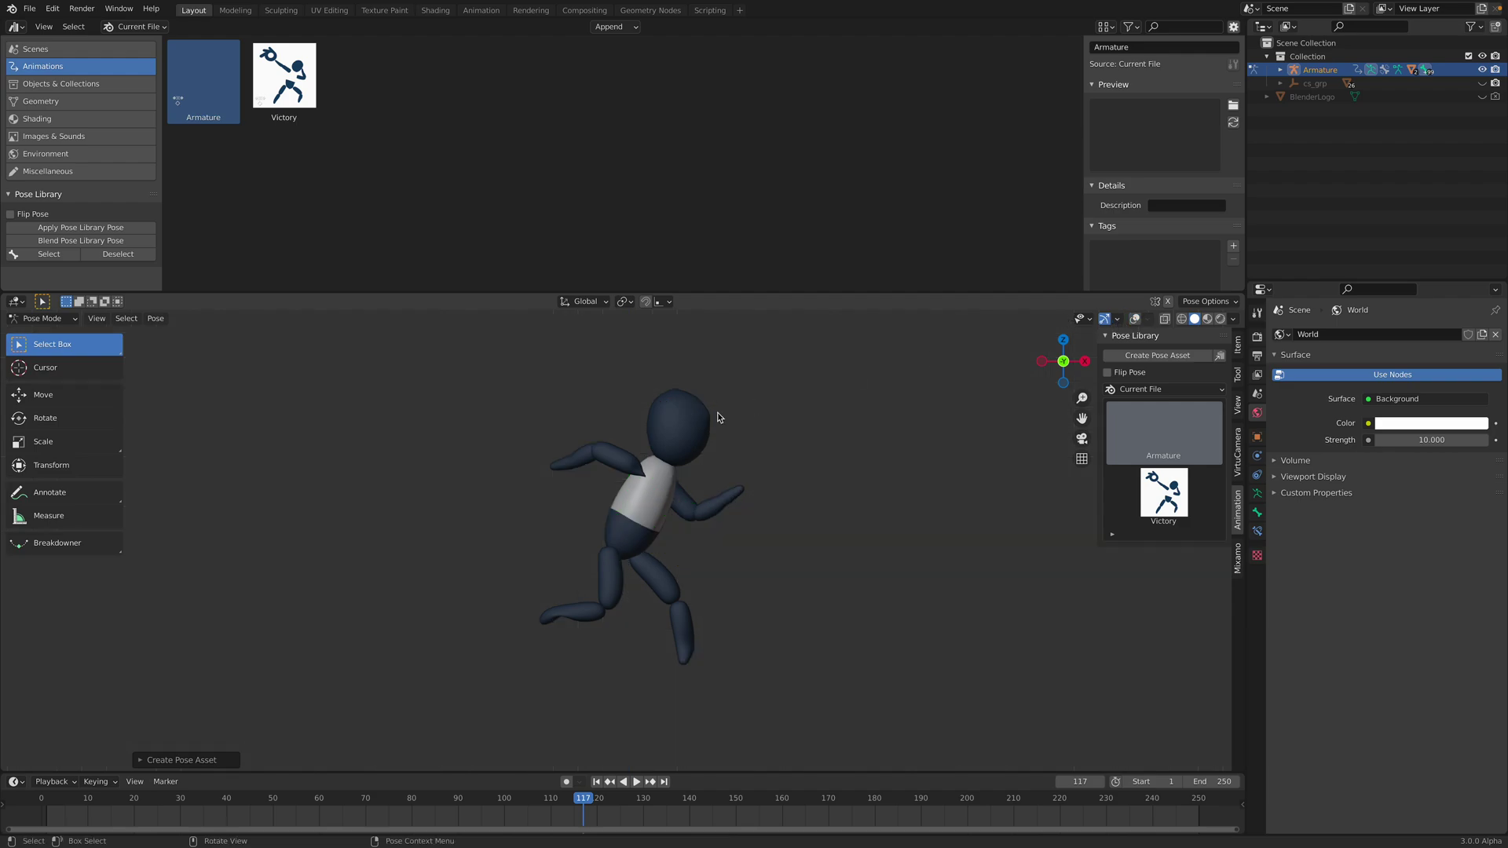
click(1208, 319)
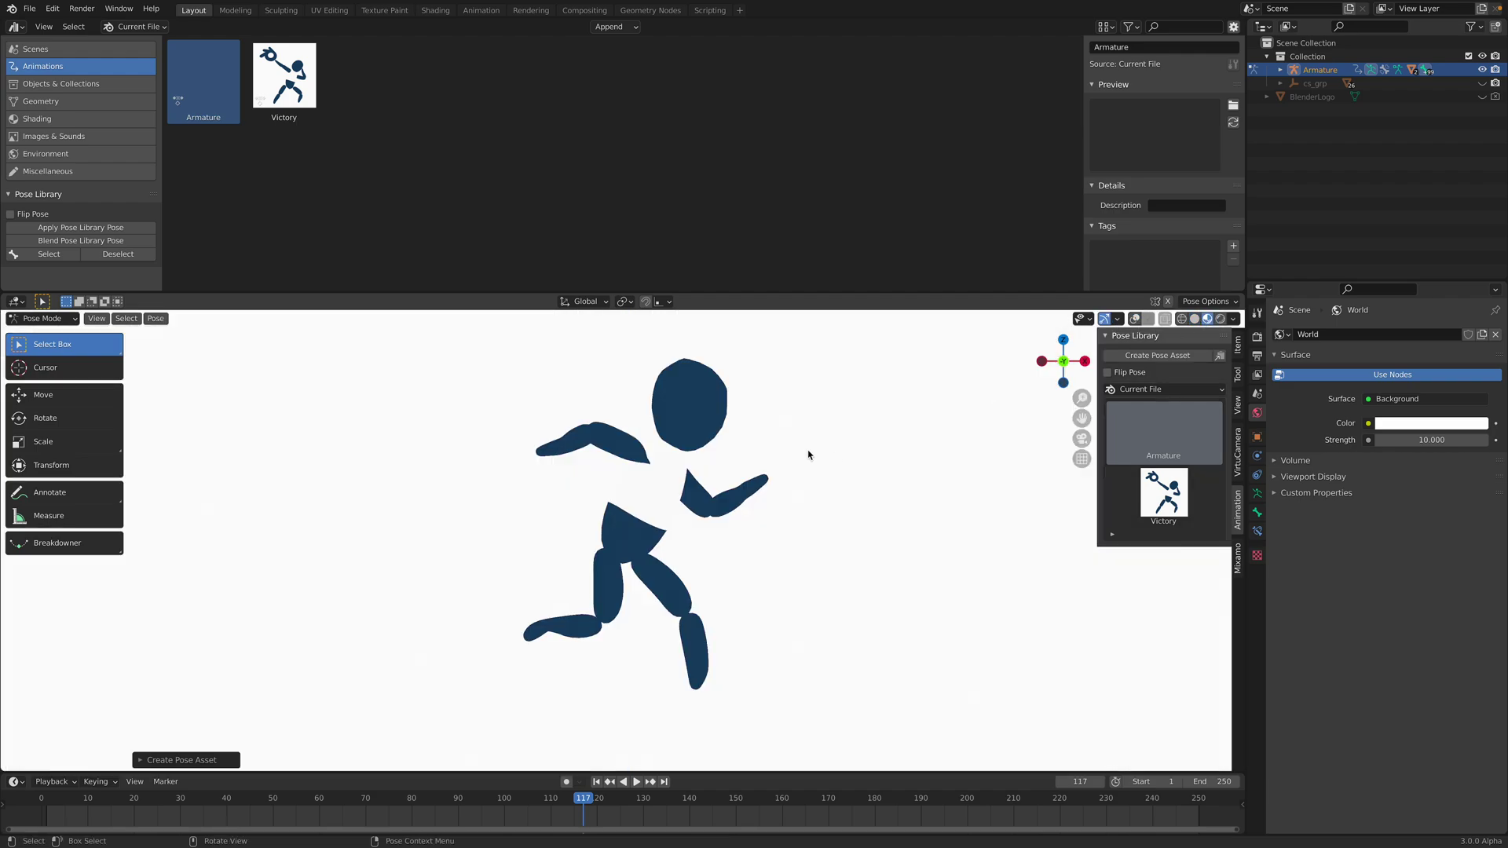
Capture a screenshot of the running figure and load it as the new pose asset's custom preview.
scroll(473, 481, down, 1)
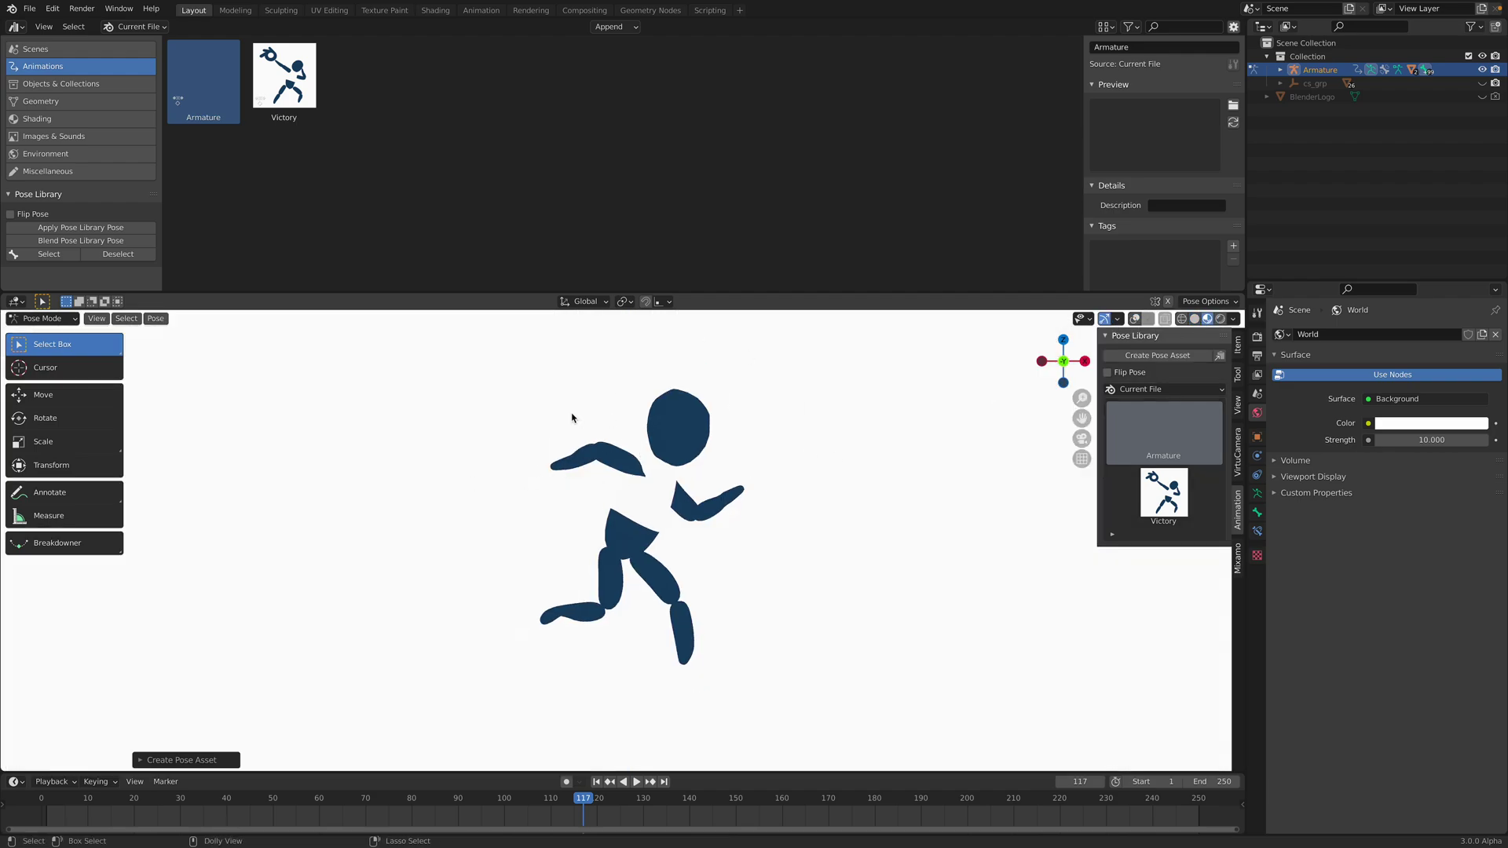
drag(454, 361, 809, 707)
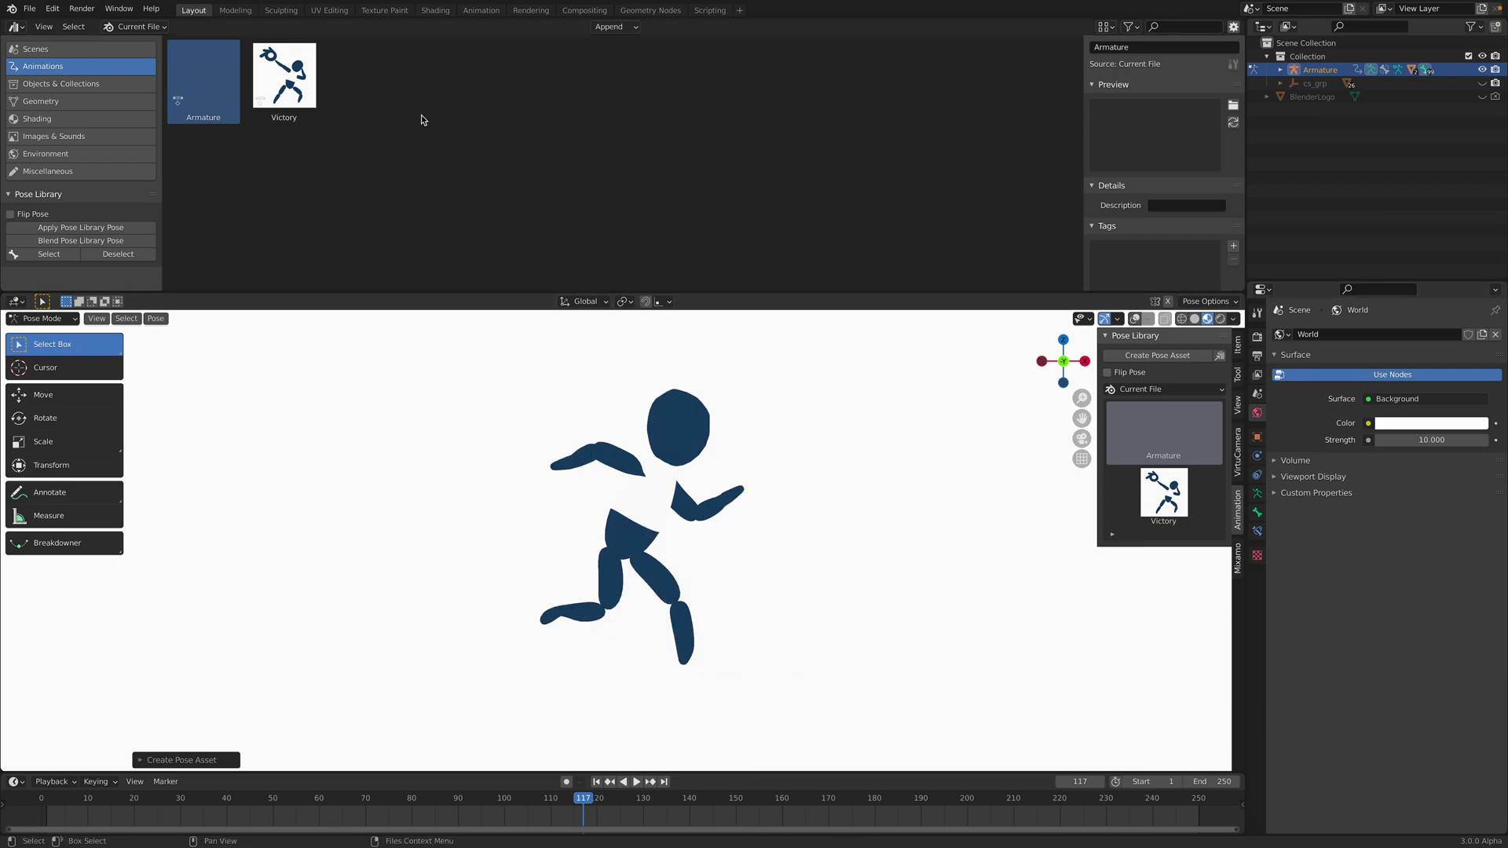
click(1235, 106)
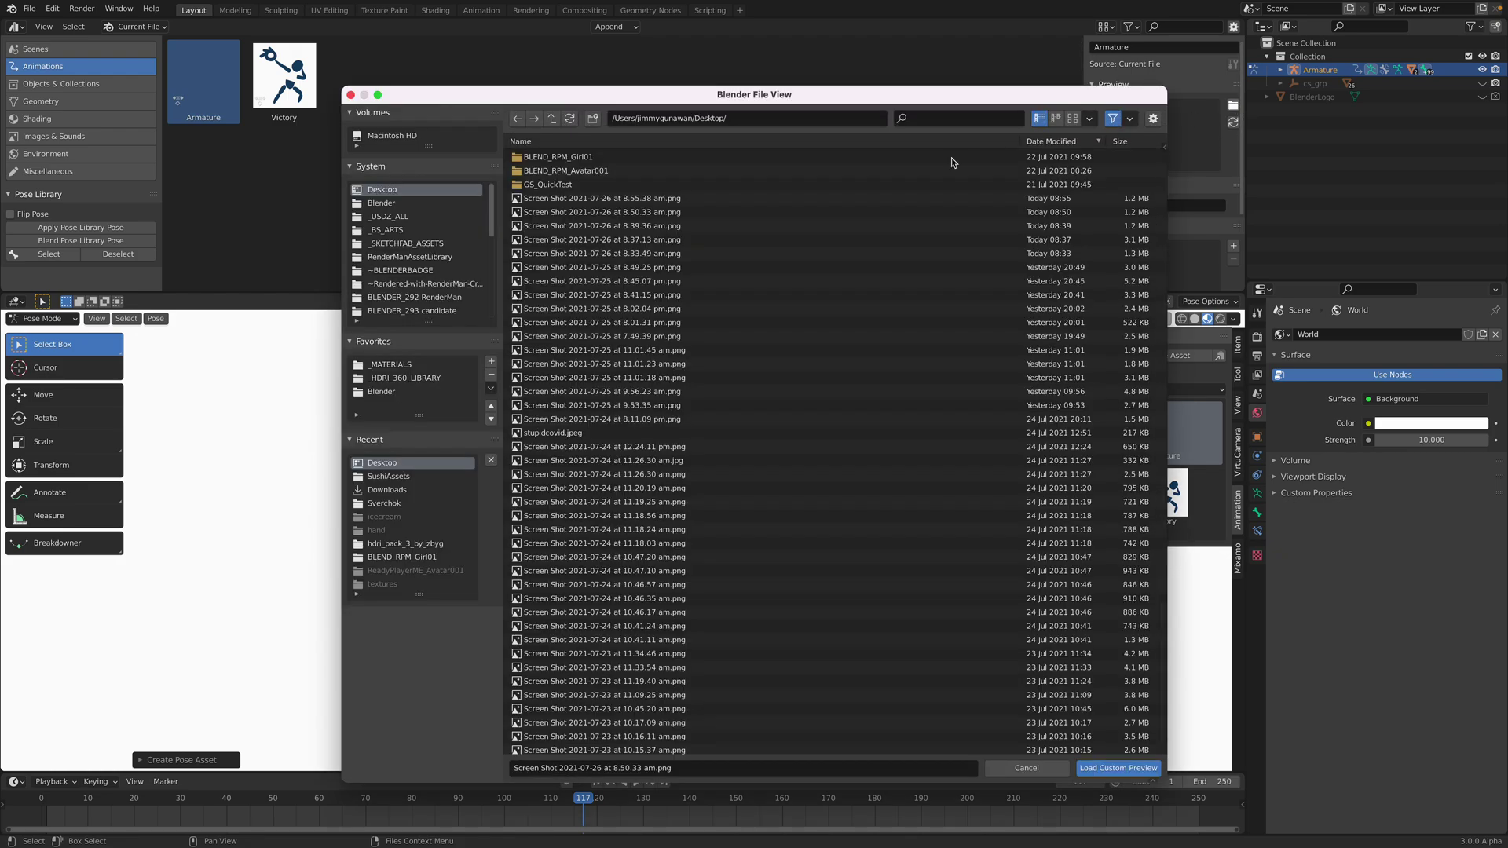
double_click(733, 193)
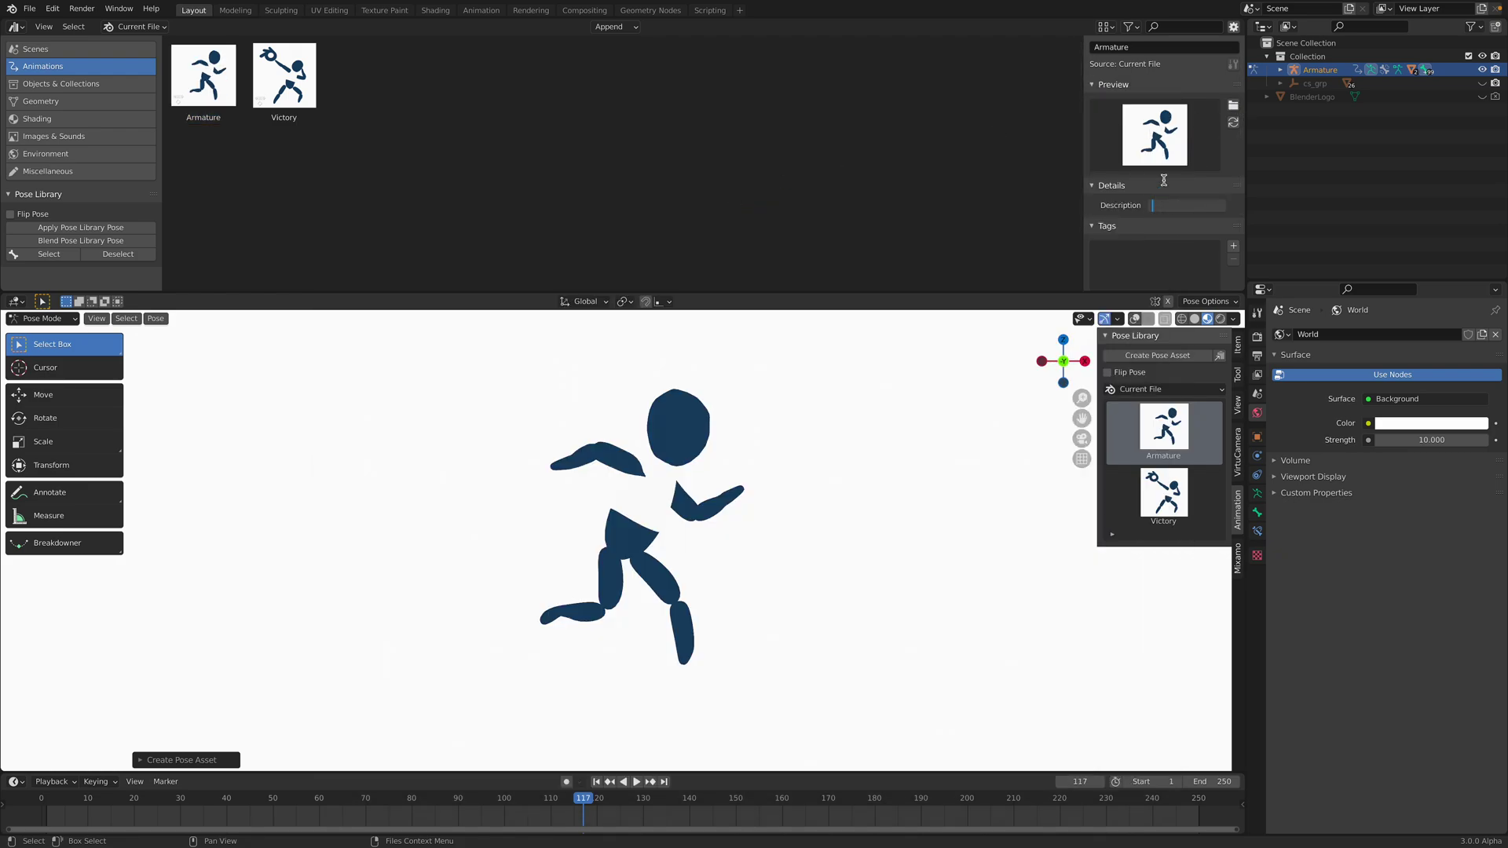
Name the new pose asset Run and save the file.
click(1155, 47)
text(R)
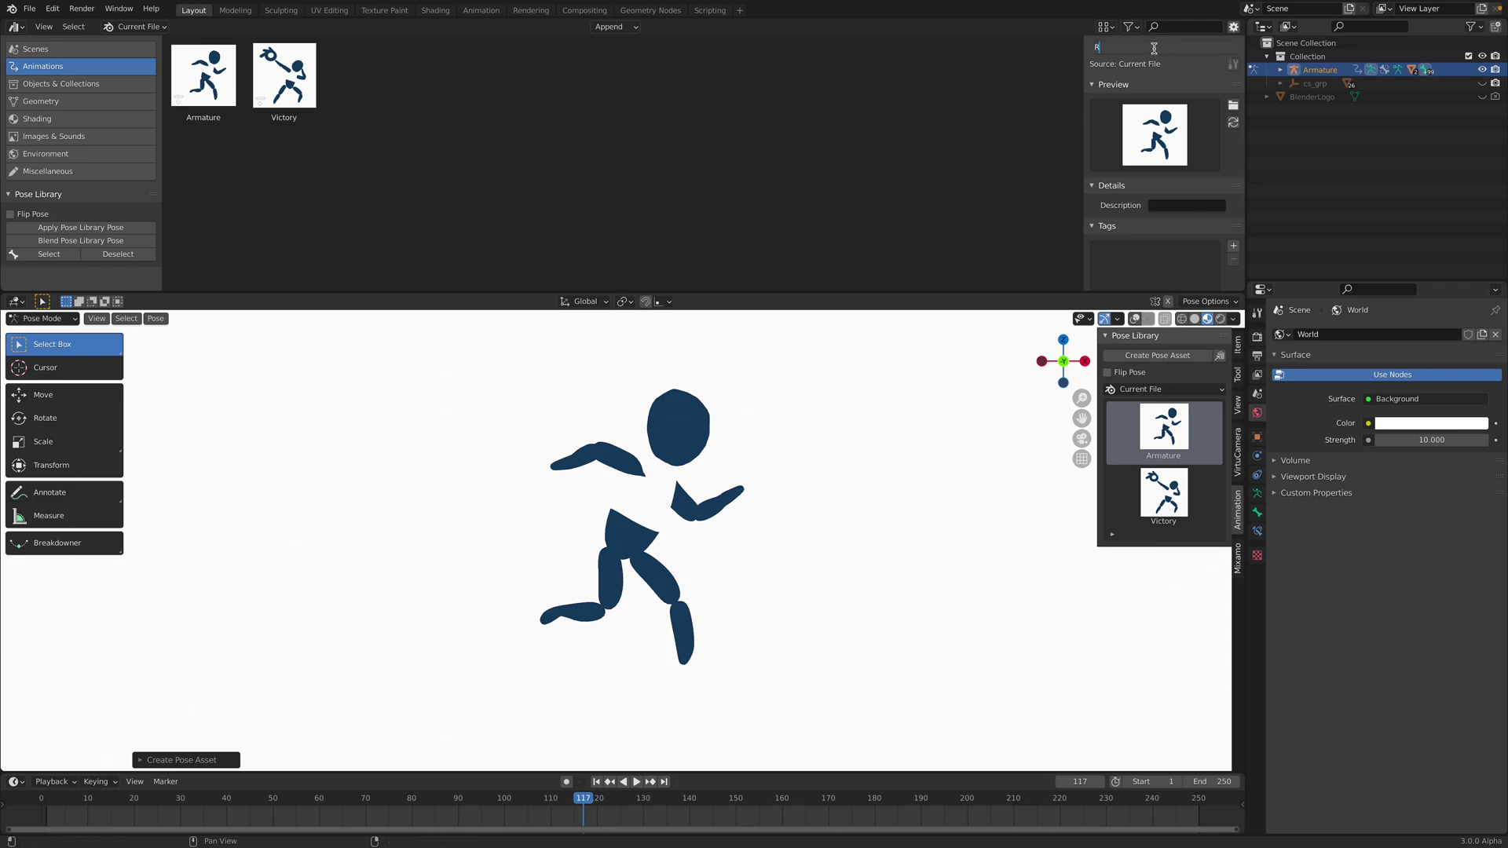
text(UN)
key(Return)
key(ctrl+s)
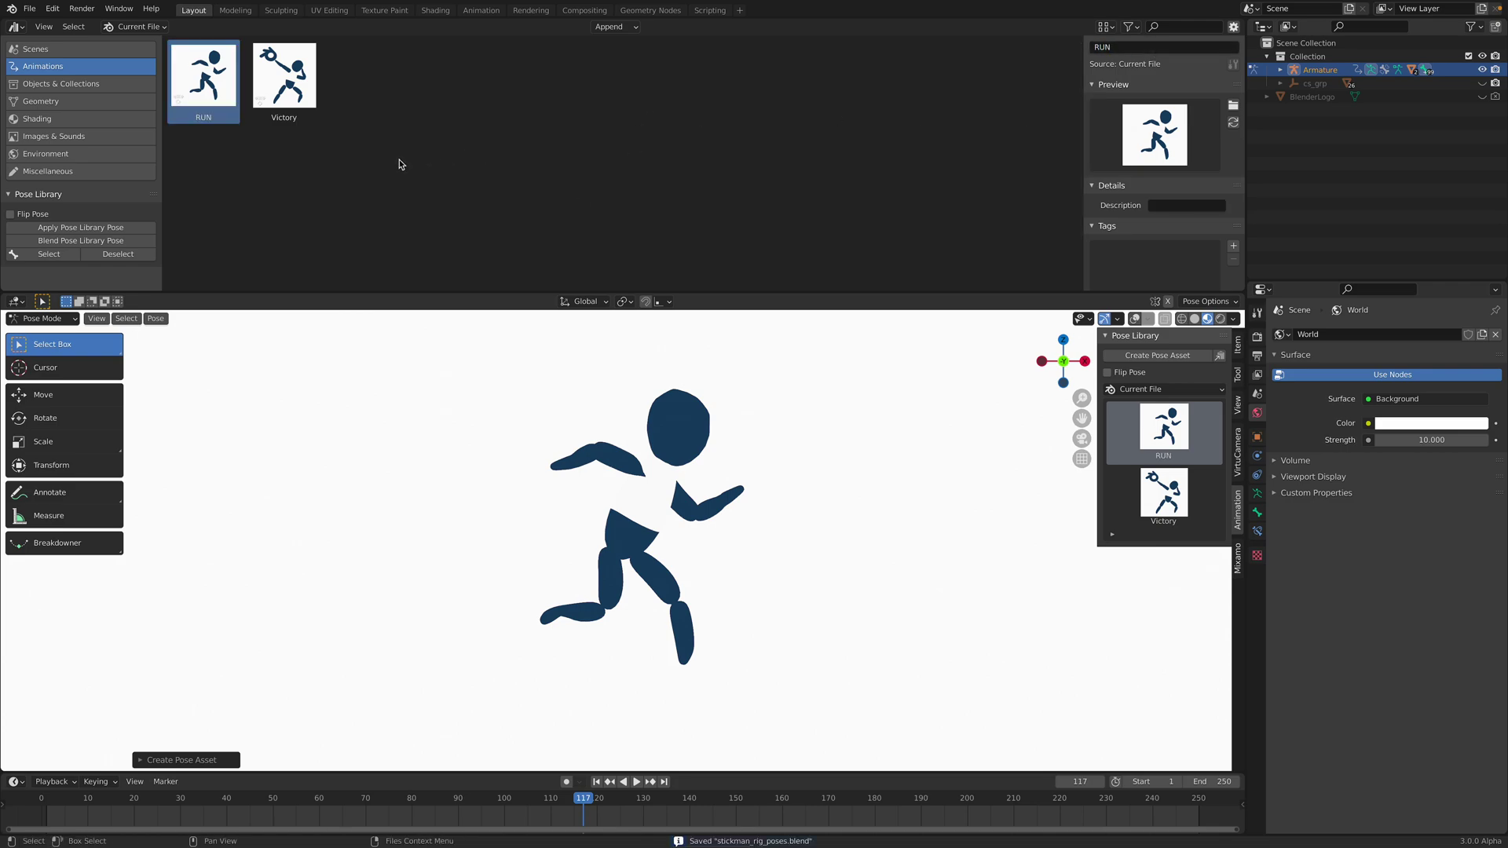
click(1160, 46)
text(Run)
key(Return)
click(599, 179)
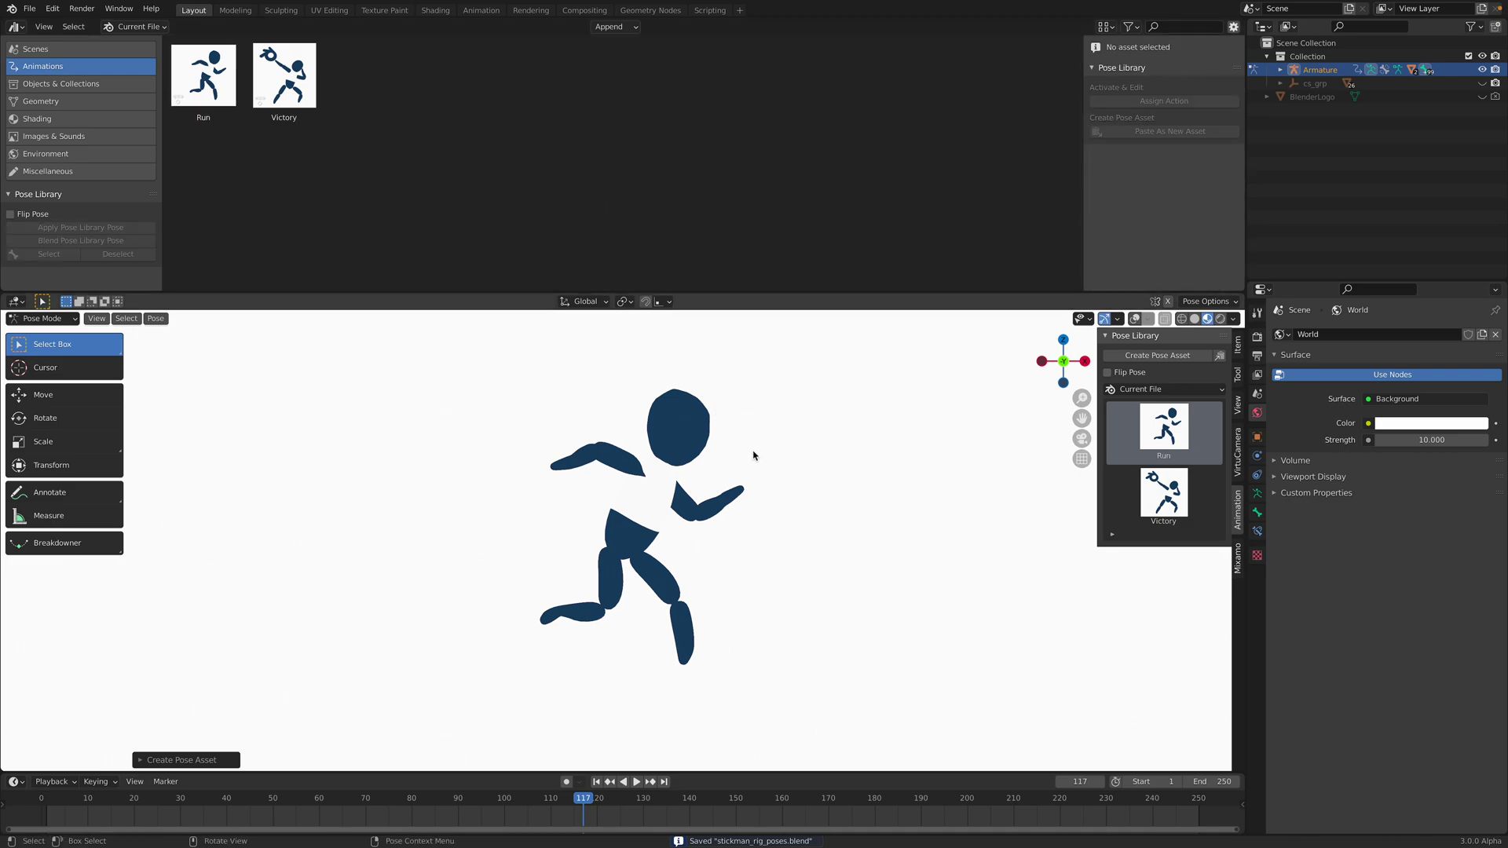
Switch to Object Mode, turn the viewport overlays back on and select the armature.
click(55, 319)
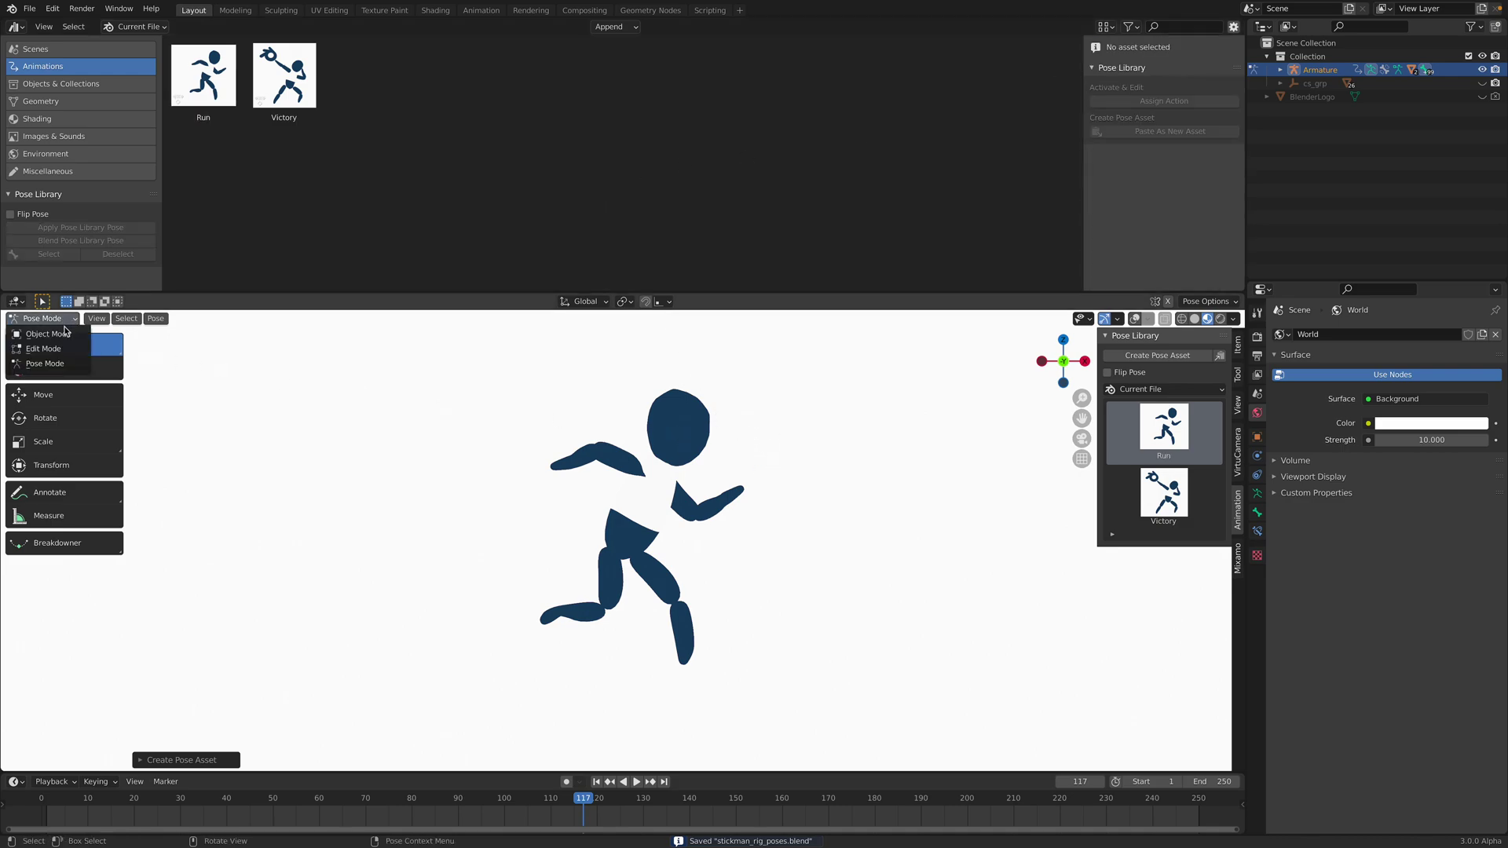
click(55, 334)
click(550, 441)
middle_drag(579, 449, 568, 448)
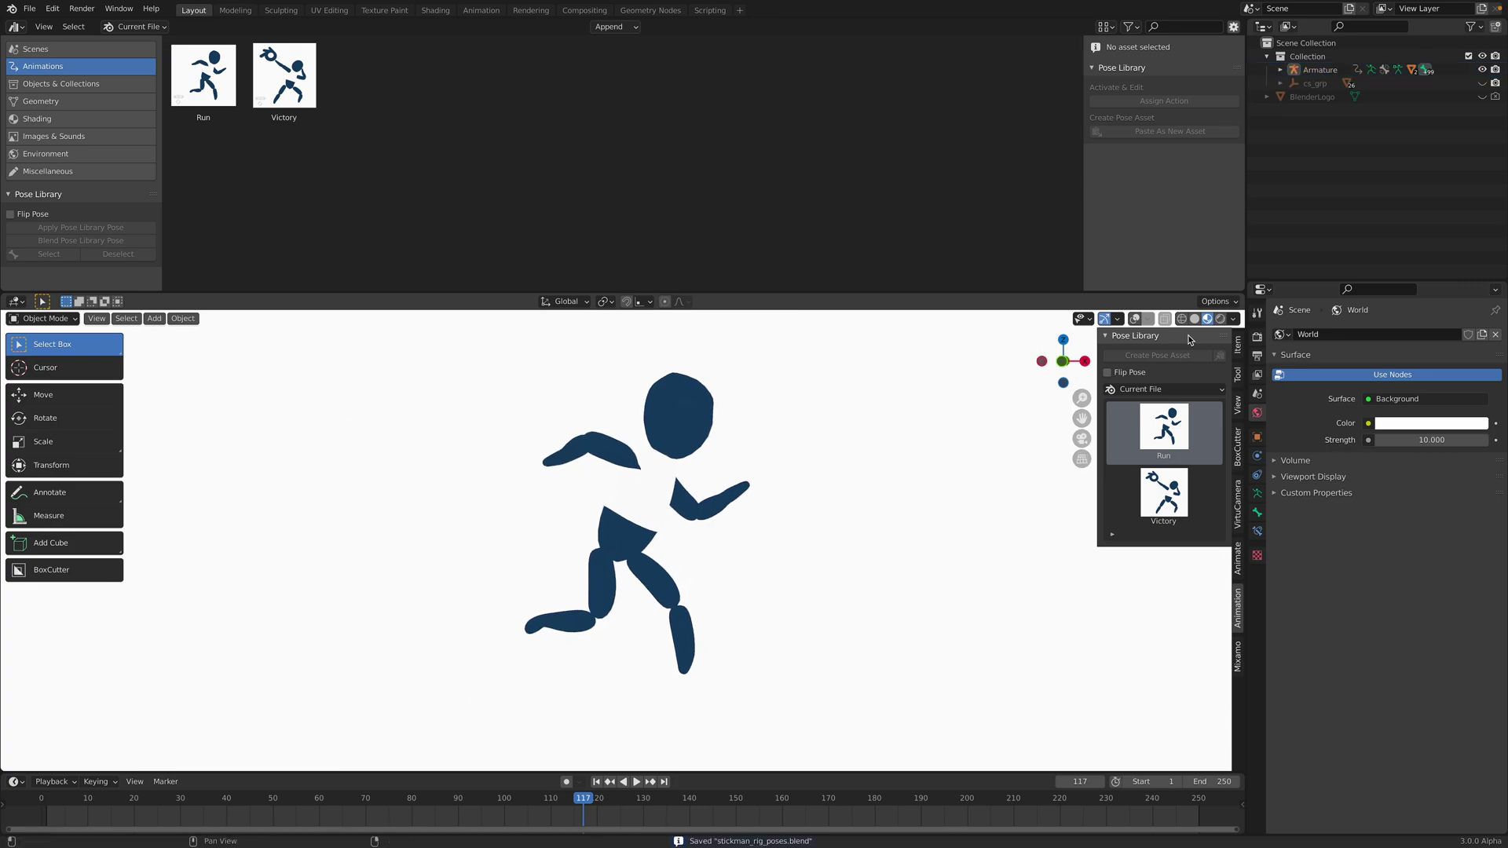
click(1136, 320)
click(775, 472)
Compare the Victory and Run pose assets in the Asset Browser.
click(303, 89)
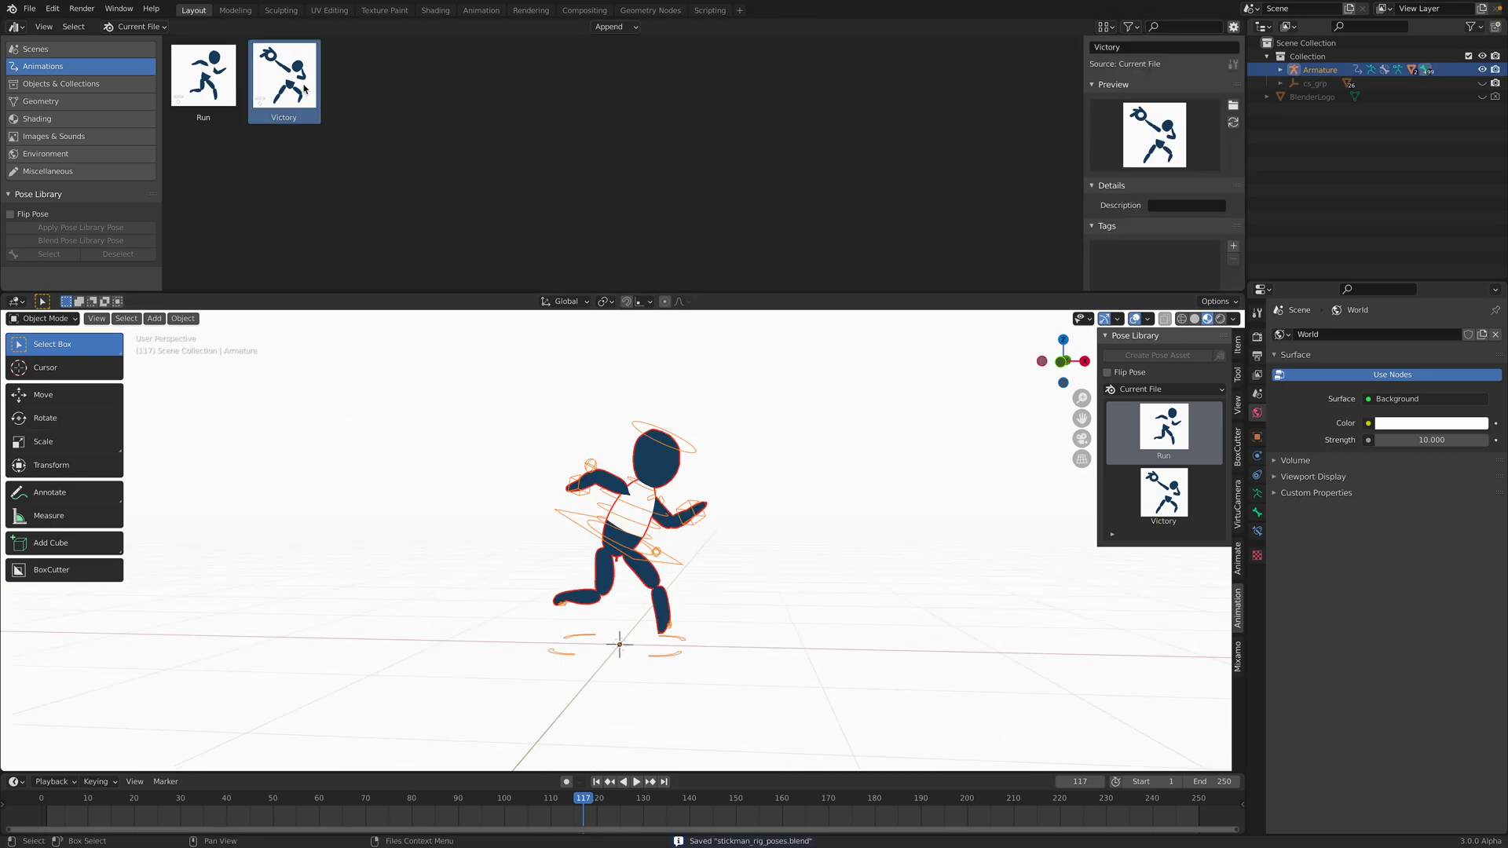
click(214, 82)
click(287, 82)
click(221, 84)
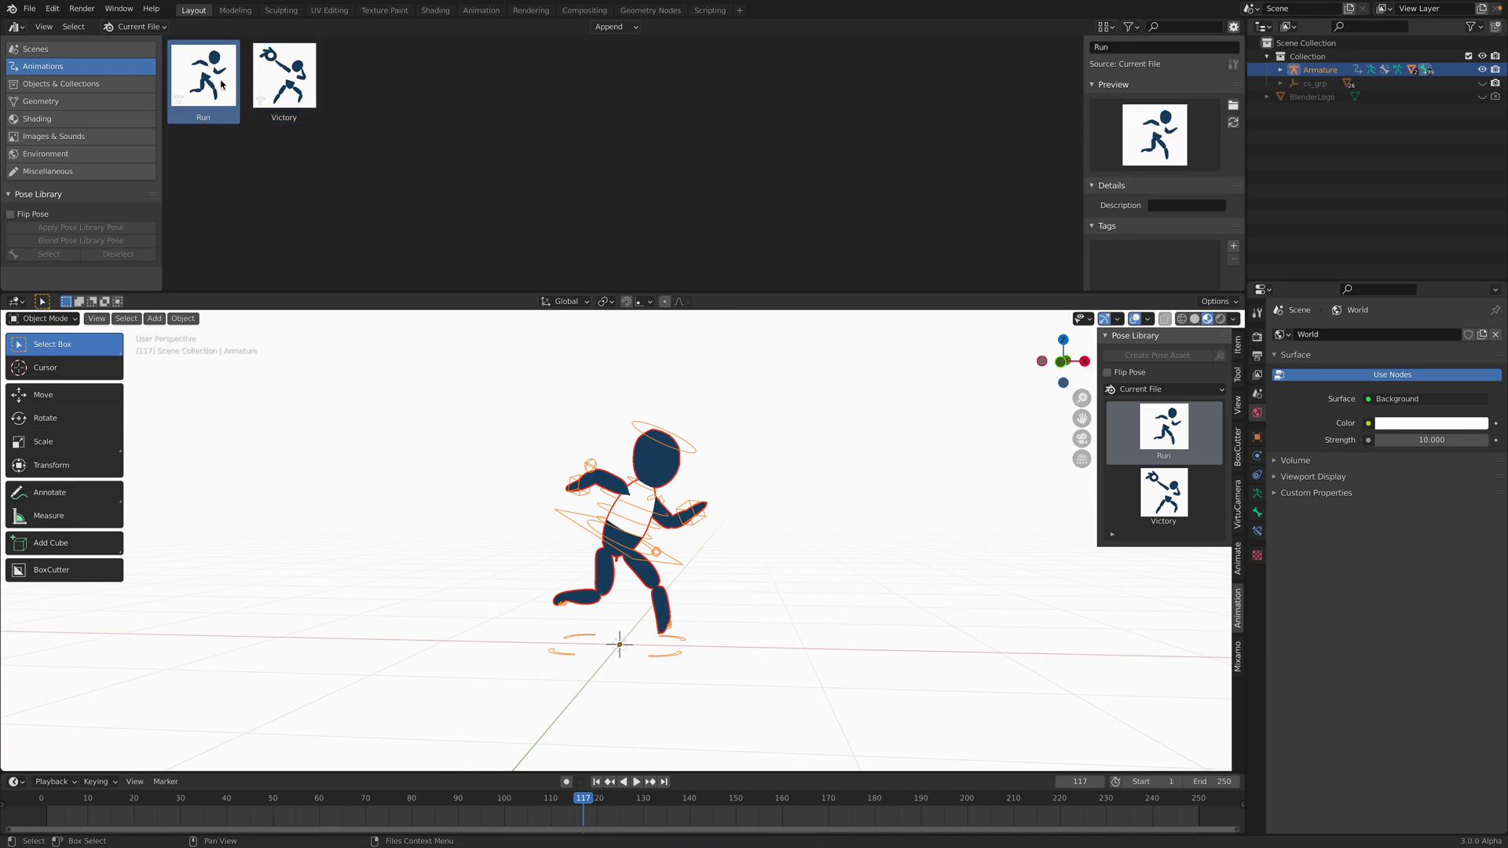
click(284, 78)
Return the armature to Pose Mode and apply the Run and Victory library poses alternately, finishing on Victory.
click(43, 318)
click(39, 369)
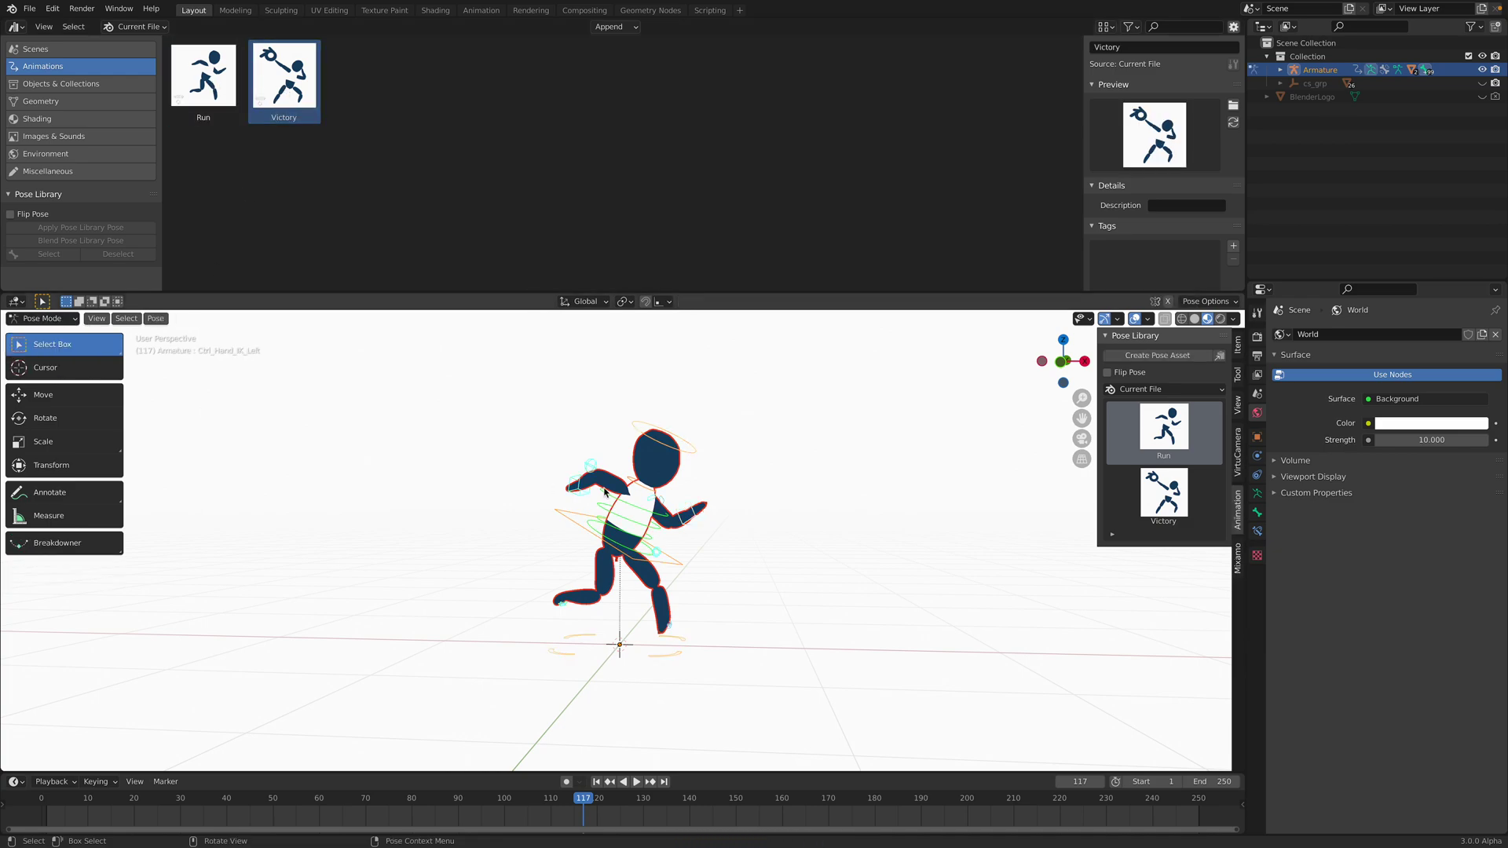
click(688, 448)
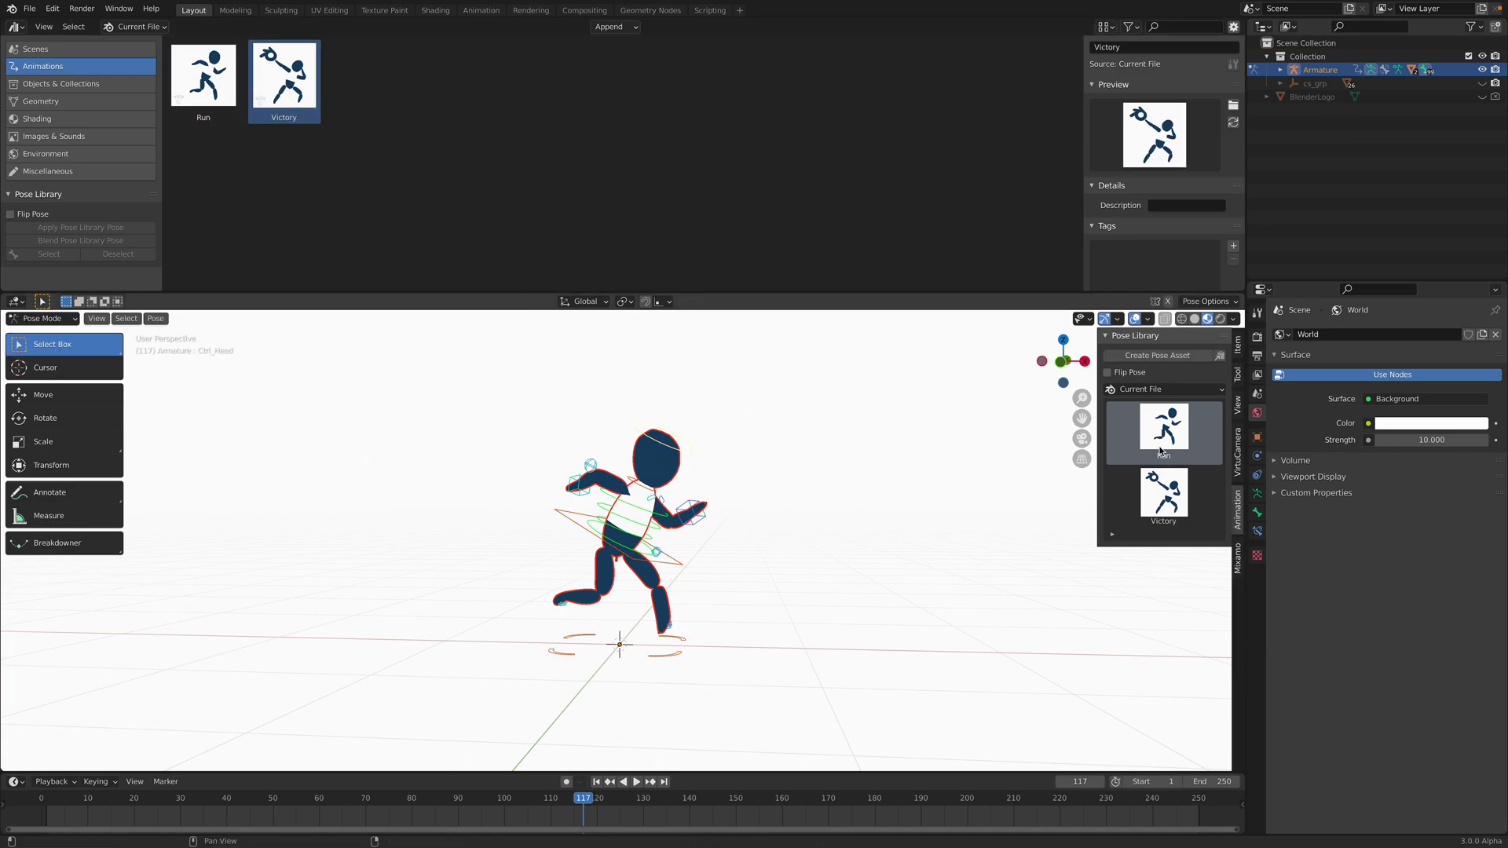
click(1163, 494)
click(1182, 430)
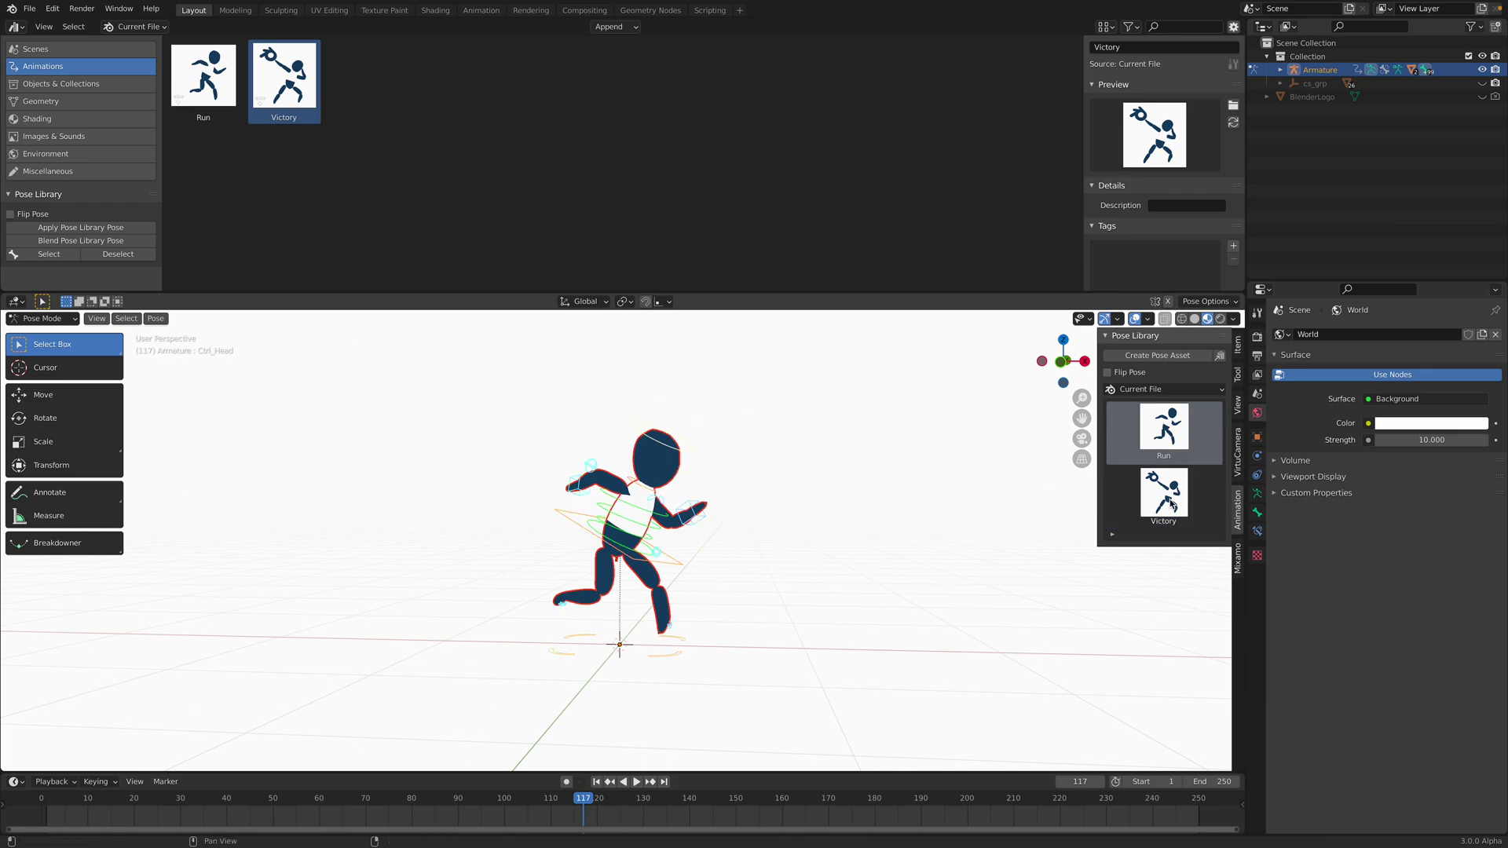
click(1170, 498)
click(1172, 432)
click(1175, 494)
click(1175, 443)
click(1176, 494)
click(1180, 432)
click(1179, 488)
click(1176, 431)
click(1185, 497)
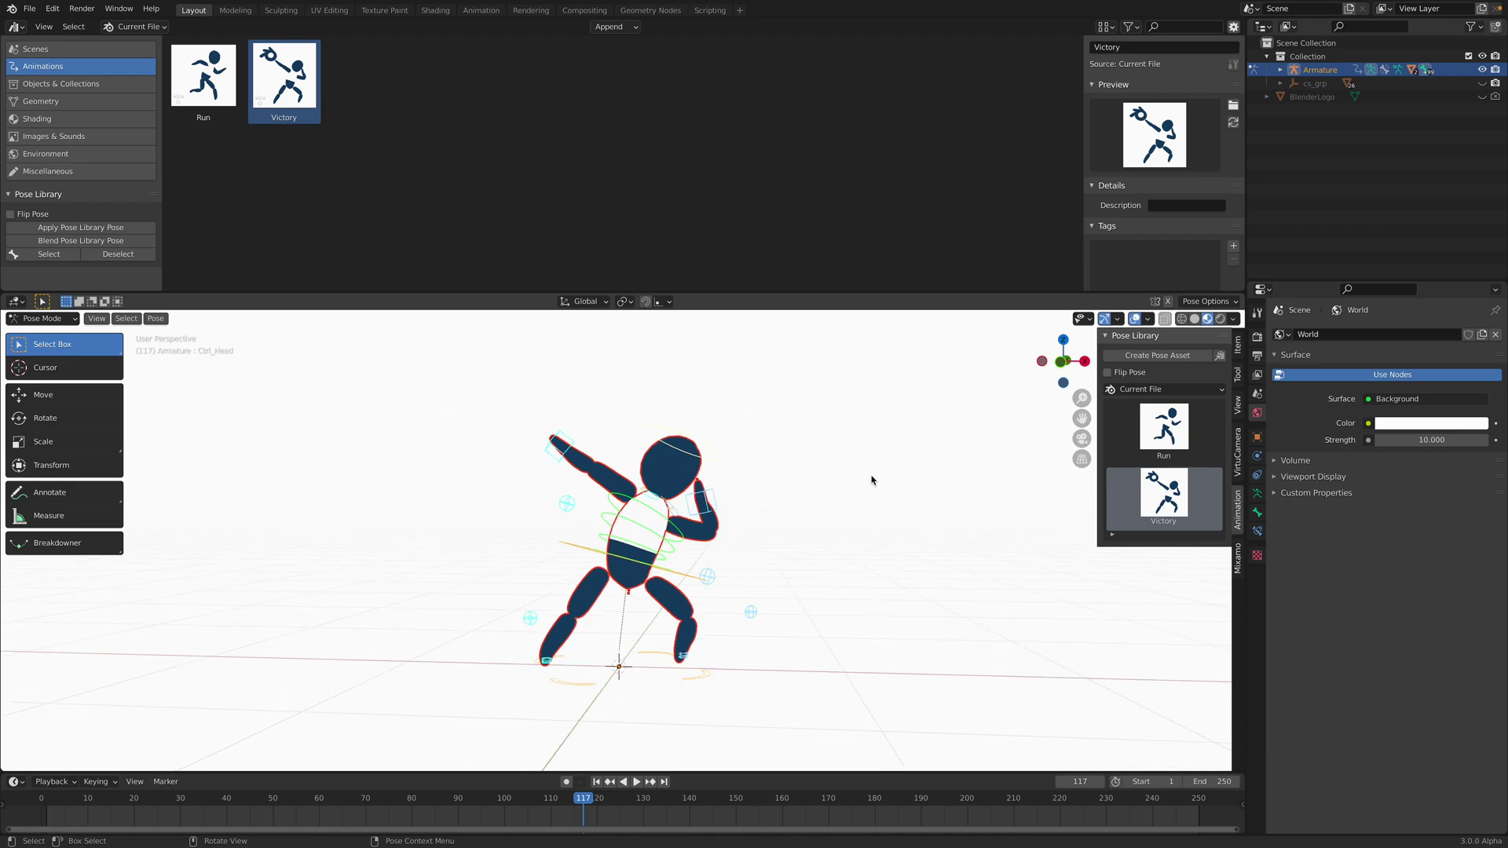
Switch the armature to Object Mode and save the file.
click(52, 318)
click(39, 335)
scroll(519, 506, down, 3)
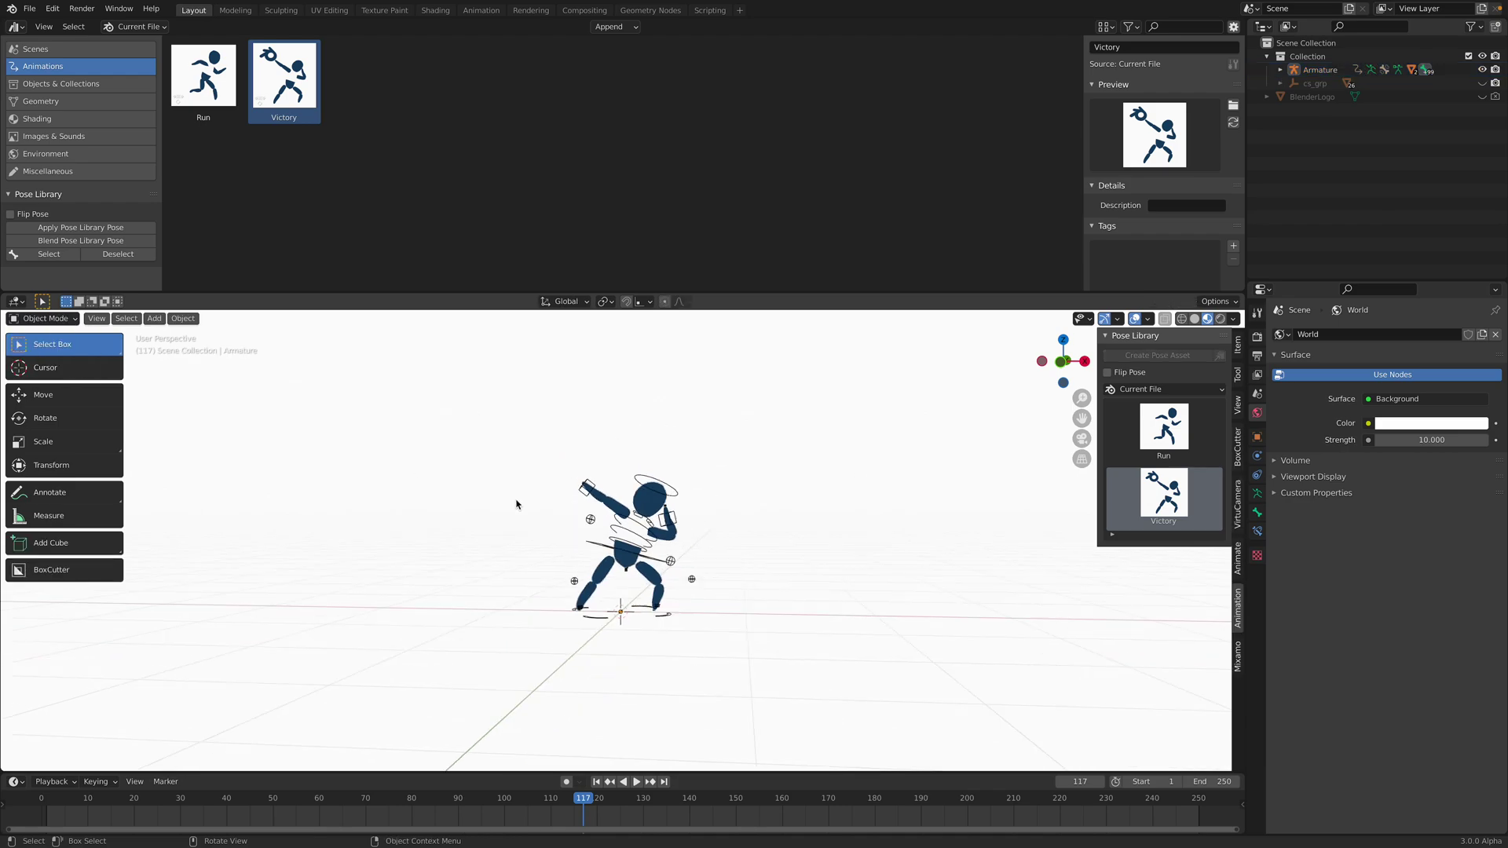
middle_drag(579, 522, 585, 541)
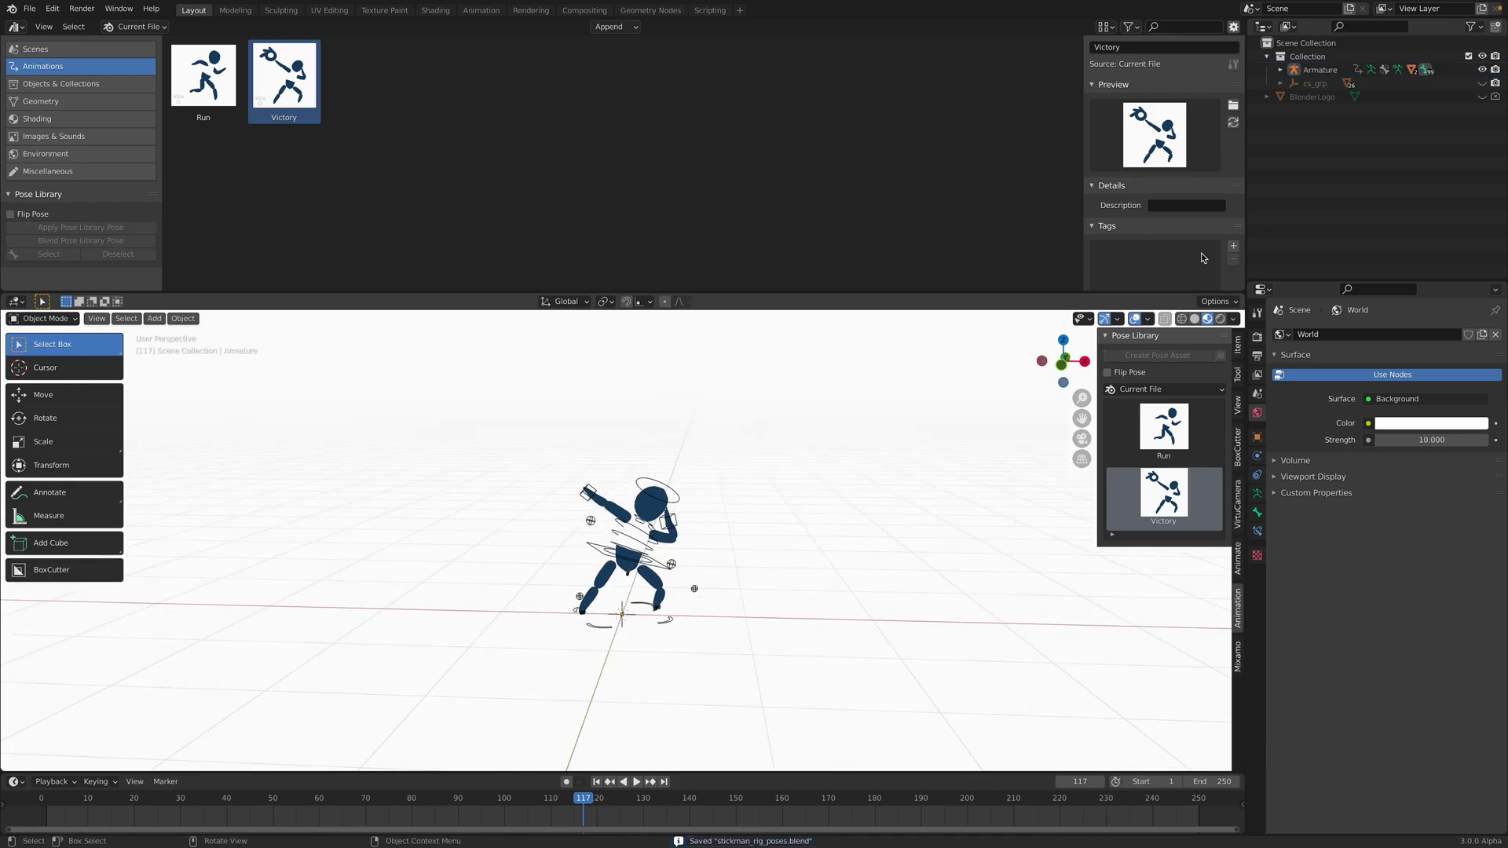
click(1304, 70)
scroll(839, 477, up, 1)
key(g)
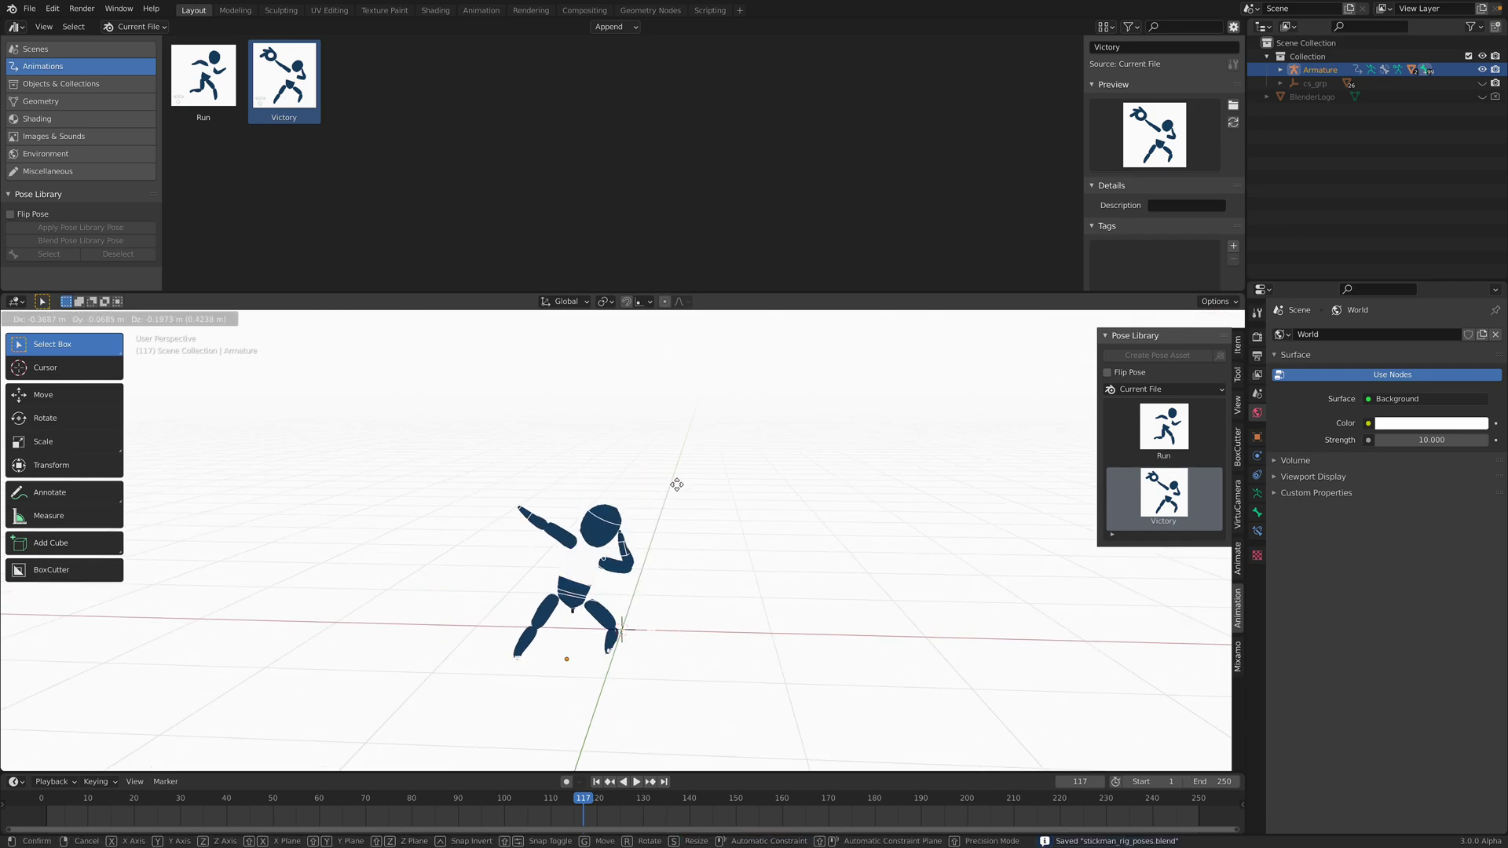
right_click(735, 509)
middle_drag(735, 509, 729, 509)
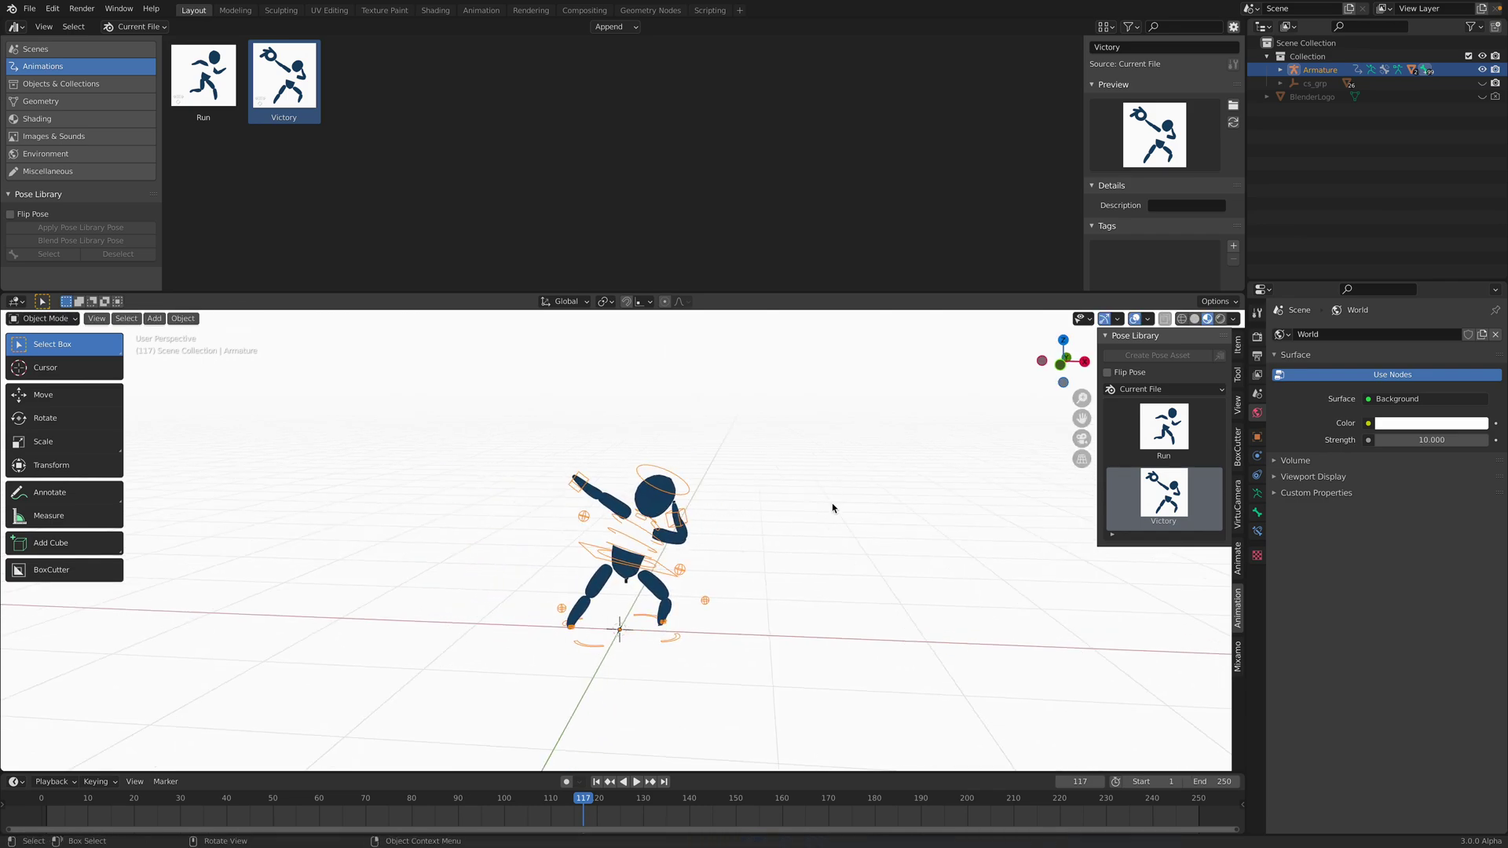
Deselect the armature and save the file again.
click(745, 423)
key(ctrl+s)
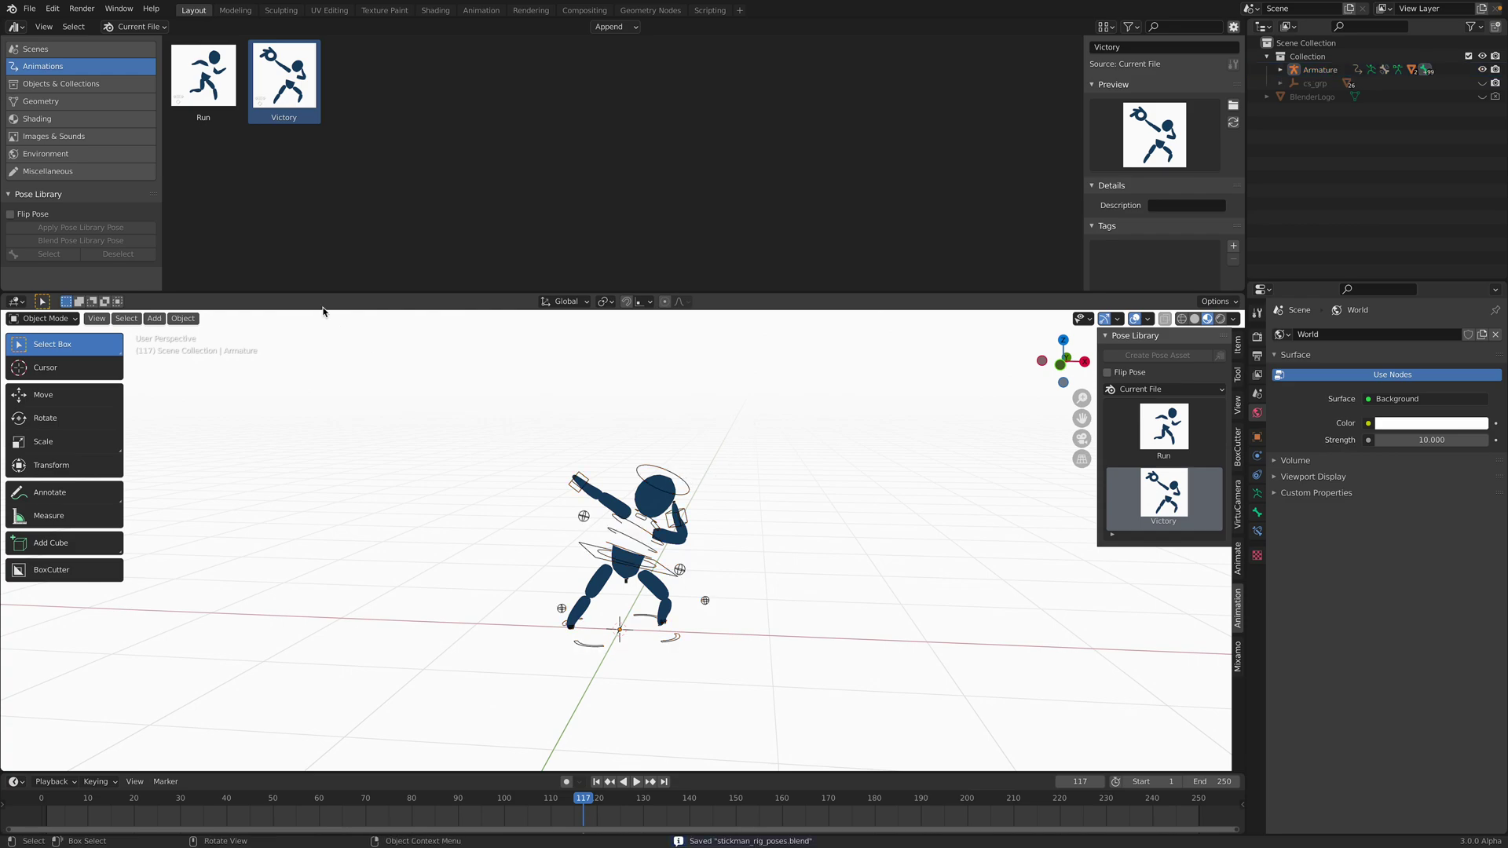
Create a new General file and delete all its default objects.
click(30, 8)
mouse_move(118, 24)
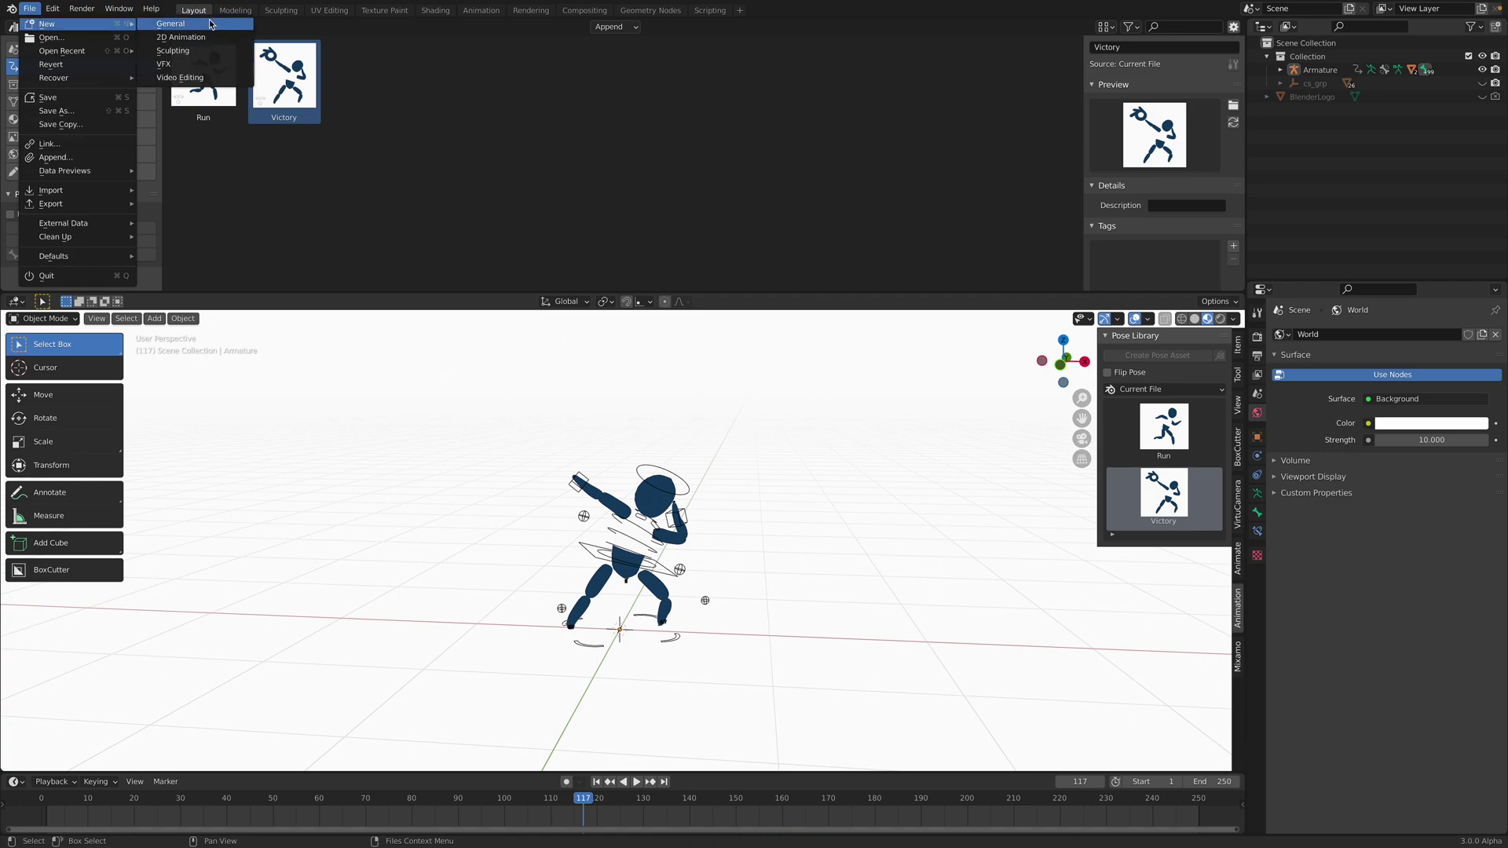
click(209, 27)
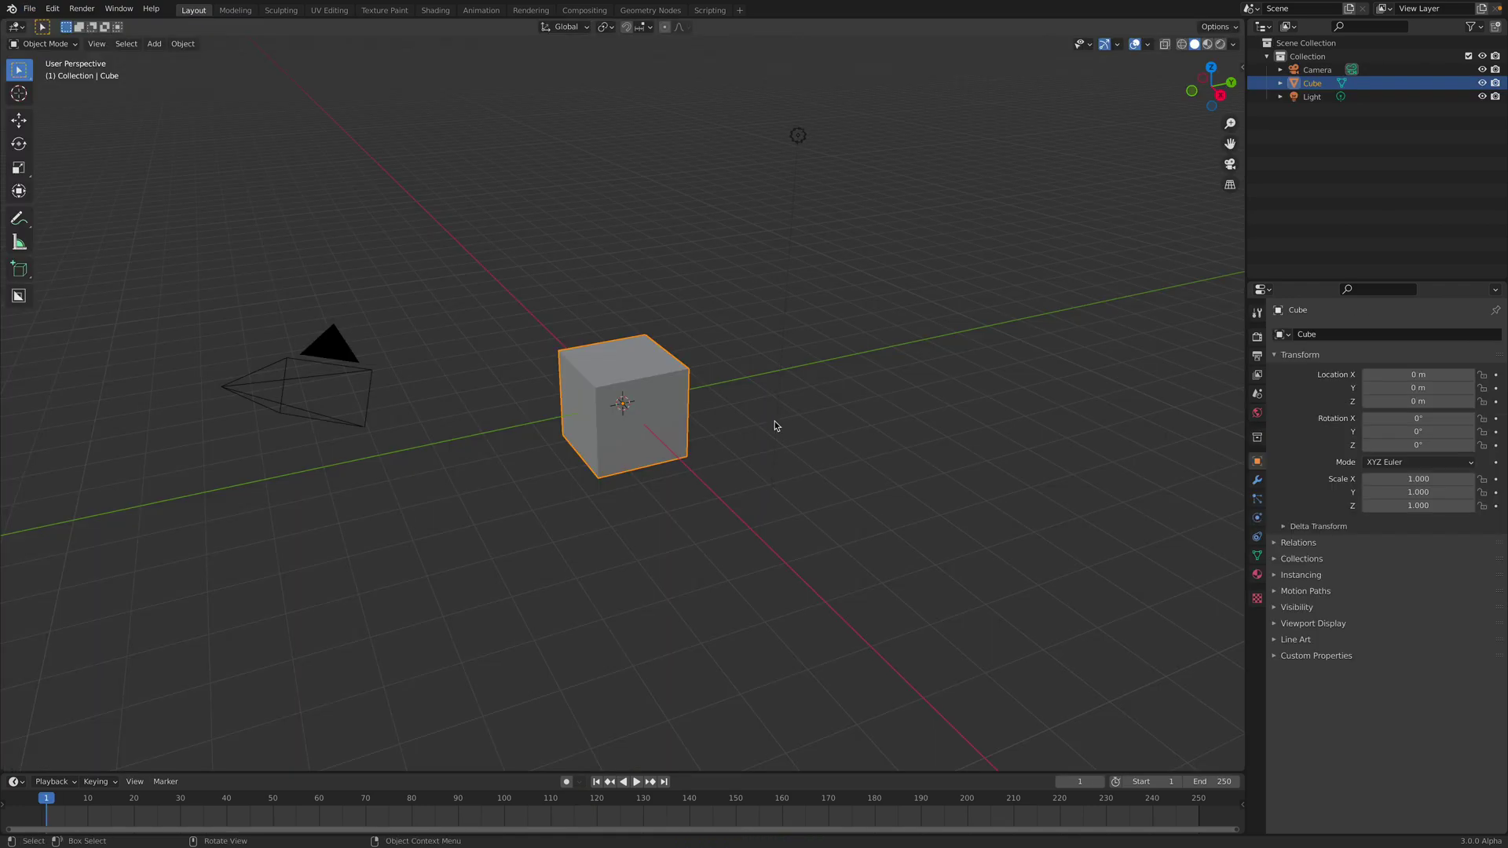
key(a)
key(Delete)
Append all the objects from stickman_rig_003.blend into the empty scene and deselect them.
click(30, 9)
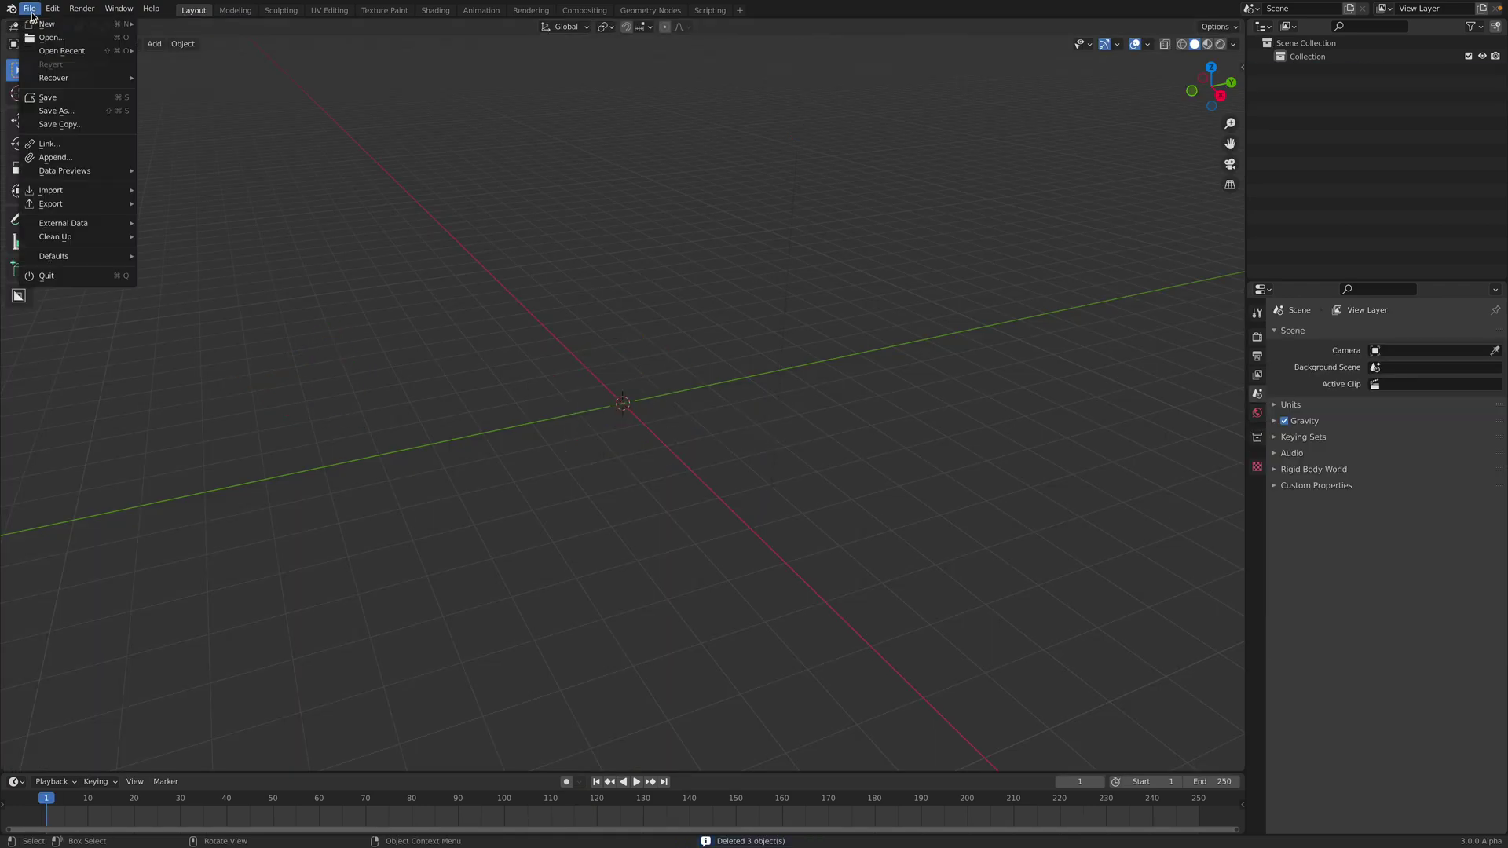
click(55, 157)
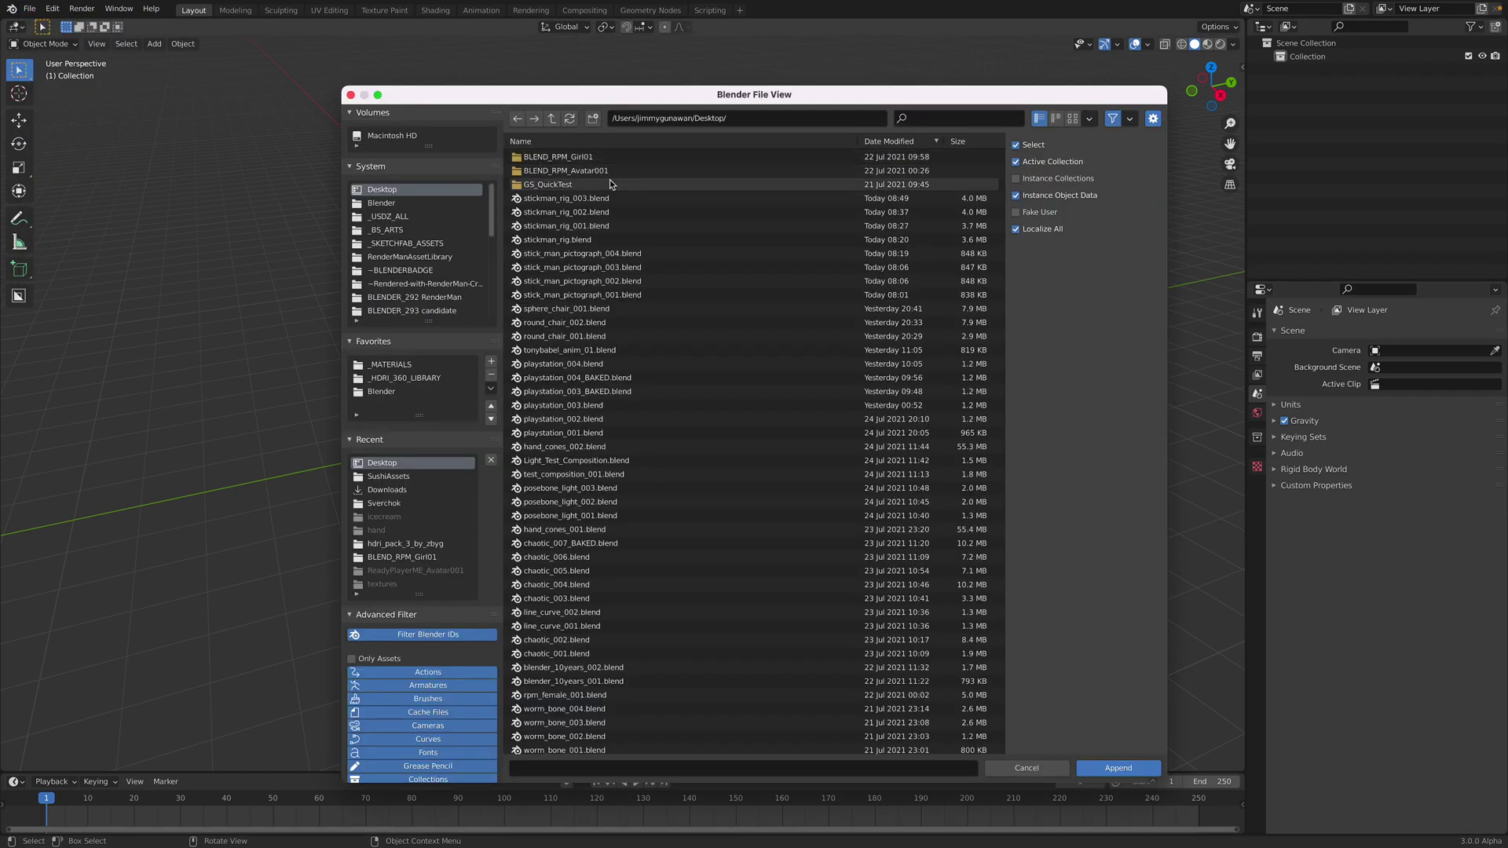
double_click(685, 197)
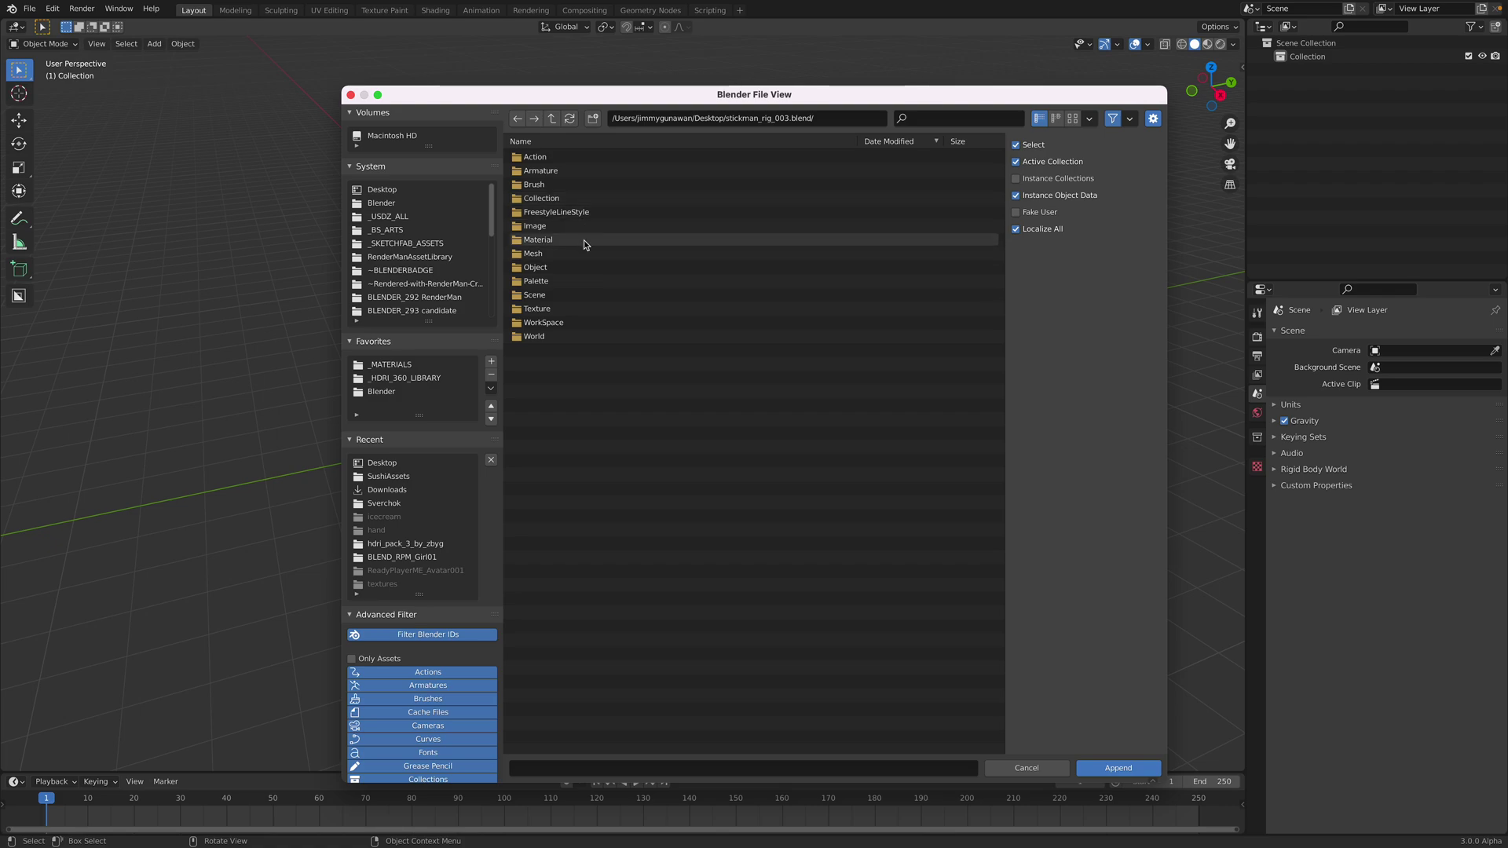
click(564, 267)
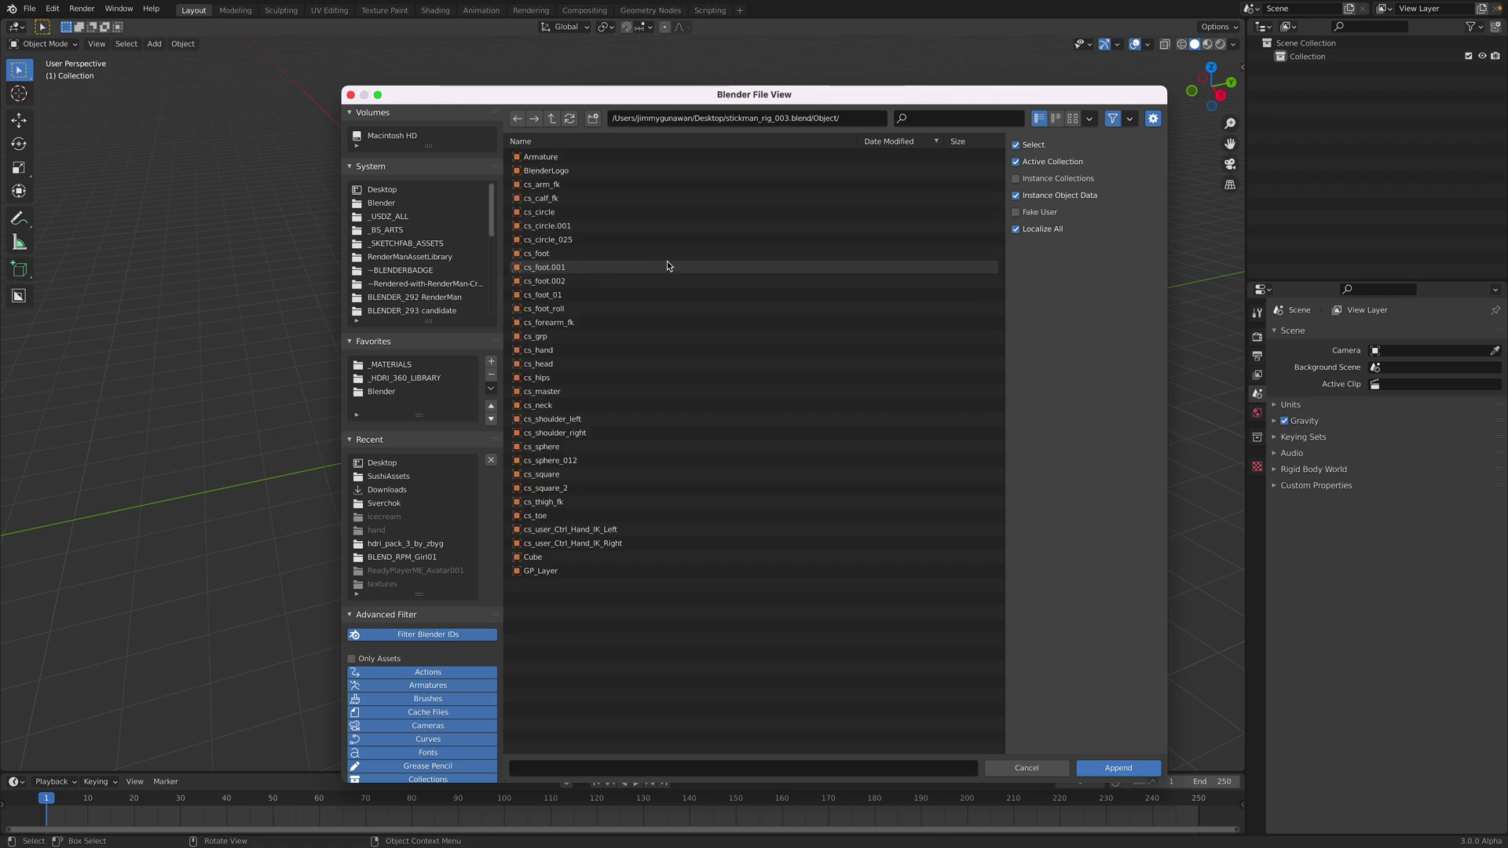
key(a)
click(1147, 769)
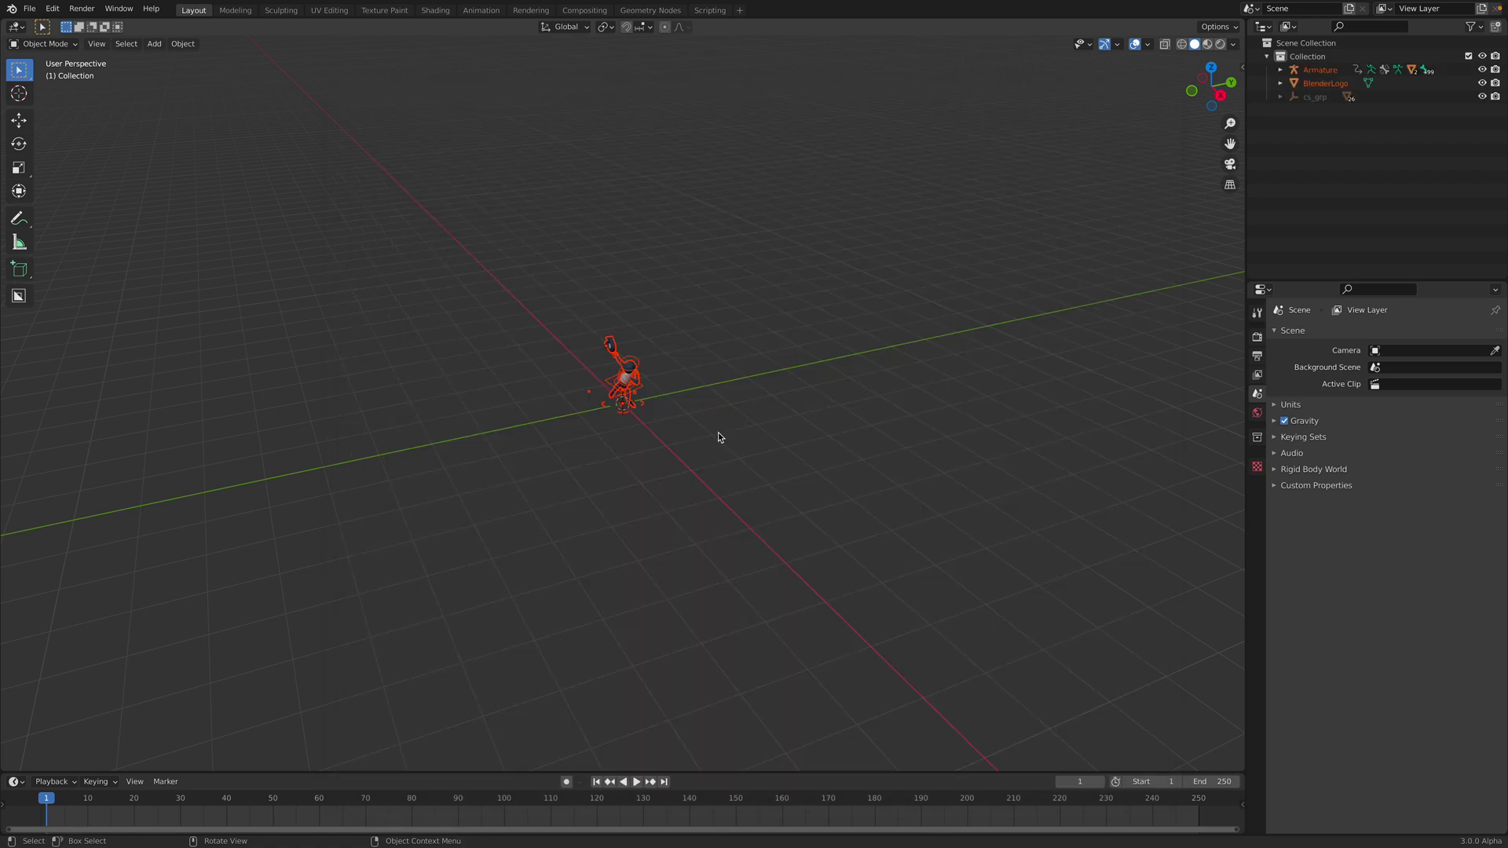
scroll(699, 413, up, 8)
shift+middle_drag(748, 371, 864, 409)
click(794, 387)
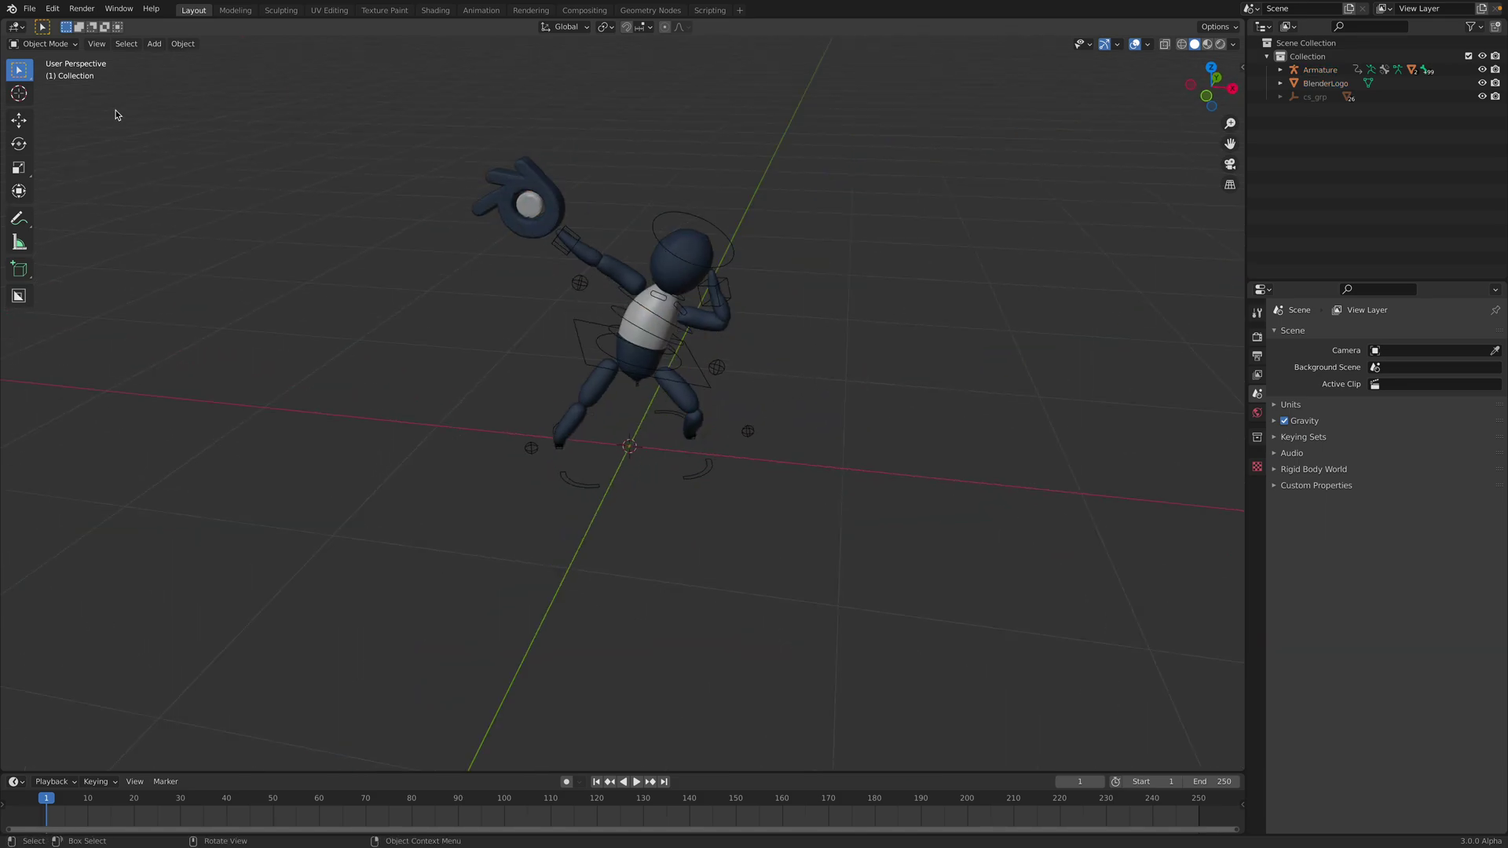
Append all the objects from stickman_rig_003.blend a second time.
click(29, 8)
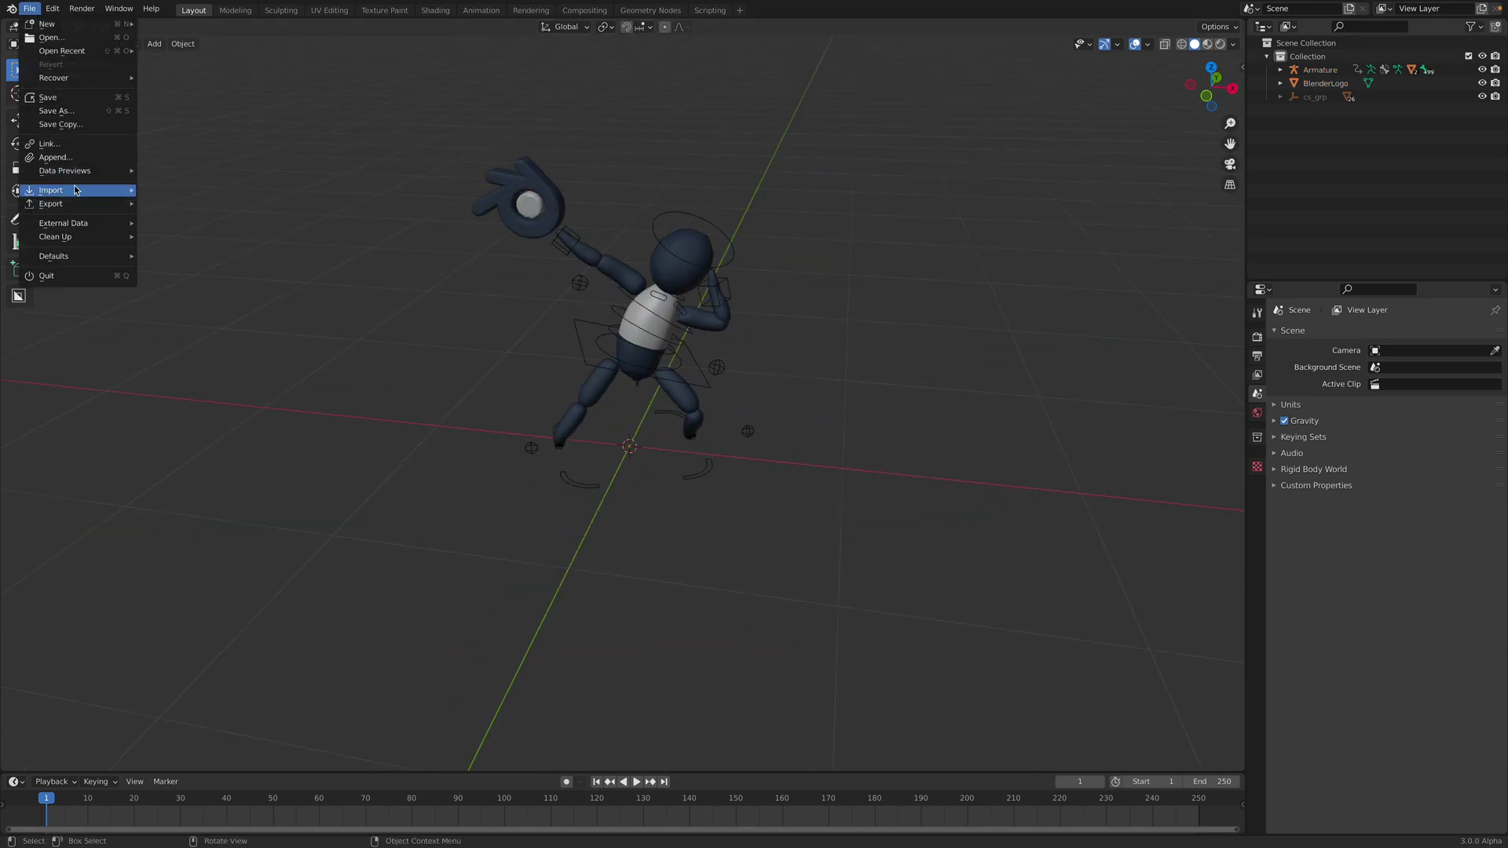
click(55, 157)
key(a)
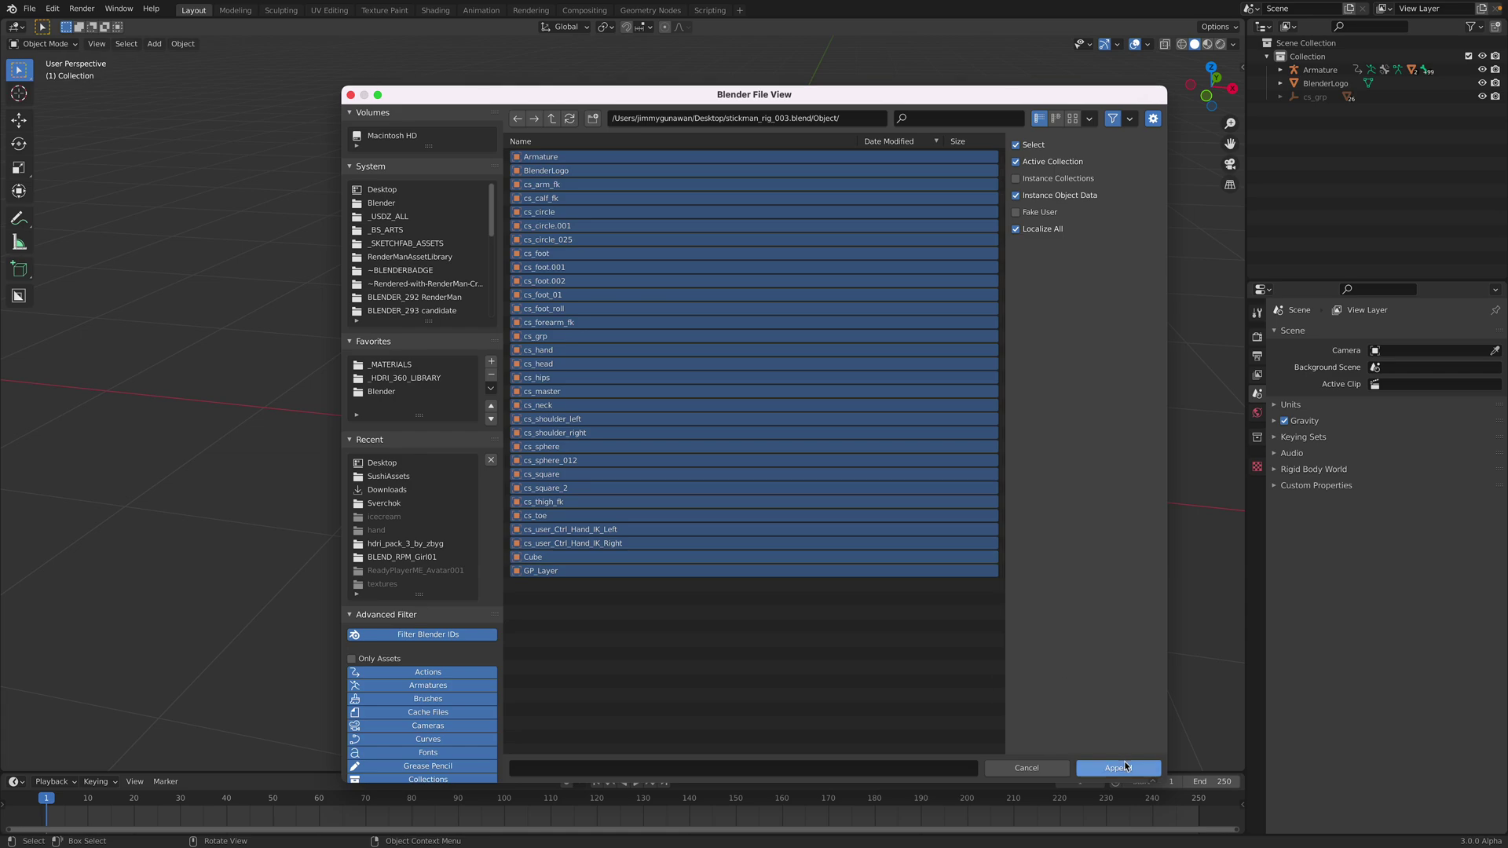
click(1117, 768)
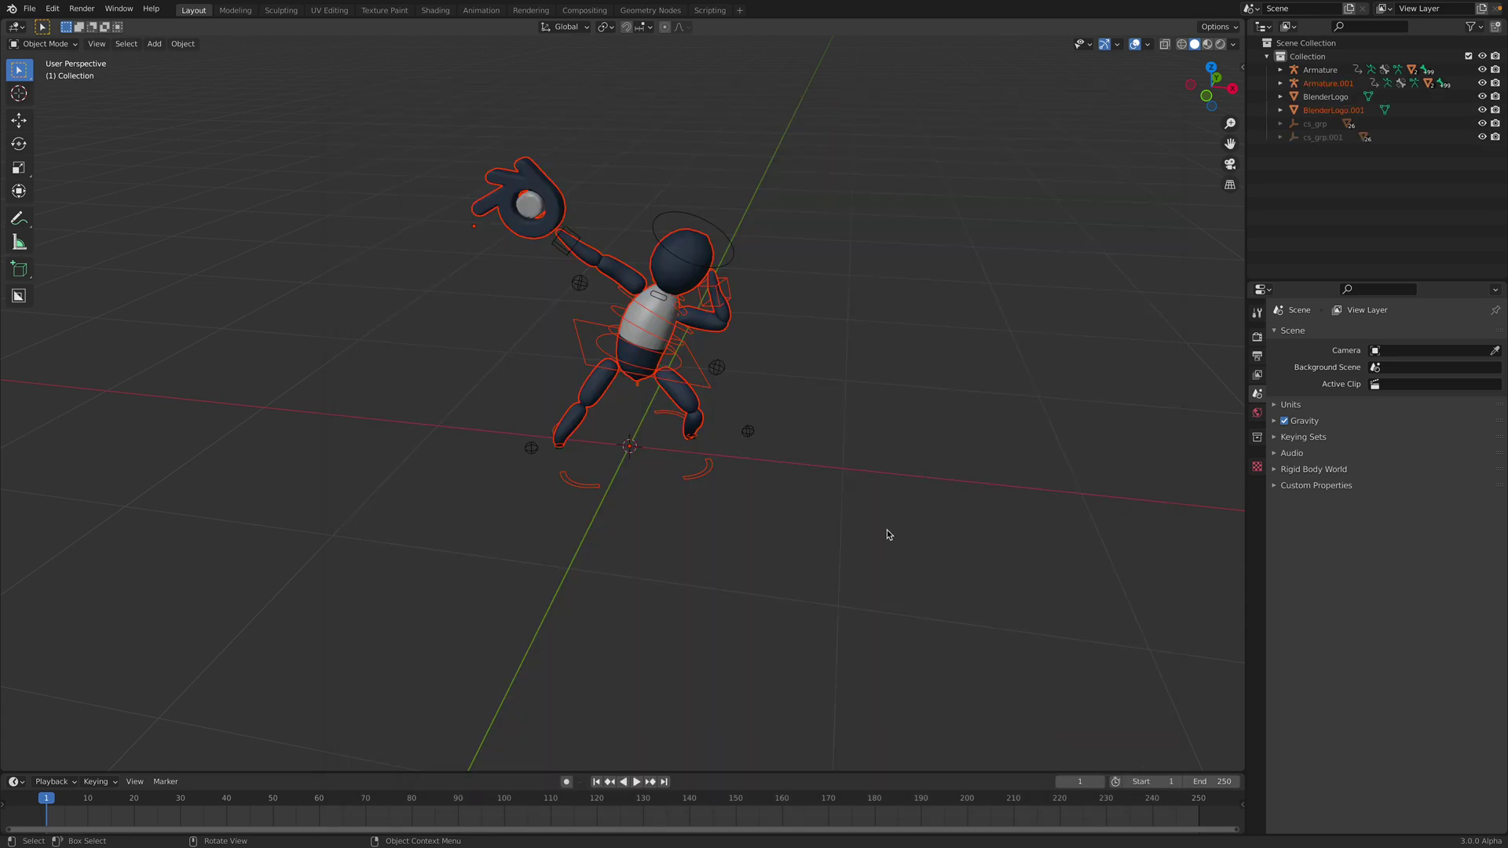
Move the second appended armature about 1.24 m along the X axis, beside the first figure.
click(1320, 83)
key(g)
key(x)
click(788, 414)
middle_drag(789, 413, 796, 399)
Deselect the second figure and select the first figure's armature.
click(801, 252)
click(797, 354)
click(564, 259)
click(577, 233)
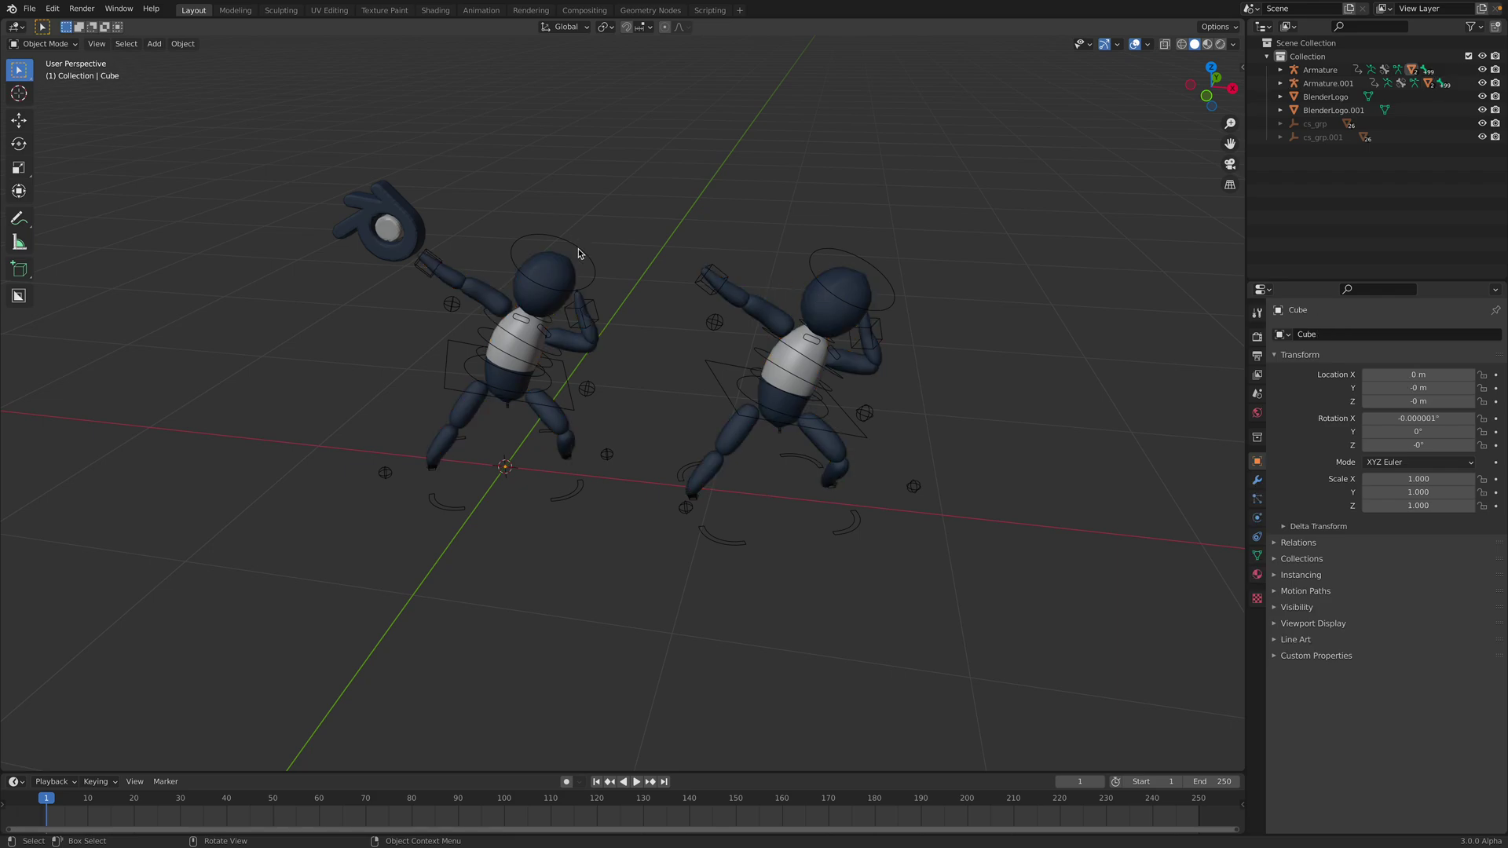
click(578, 253)
middle_drag(675, 335, 798, 310)
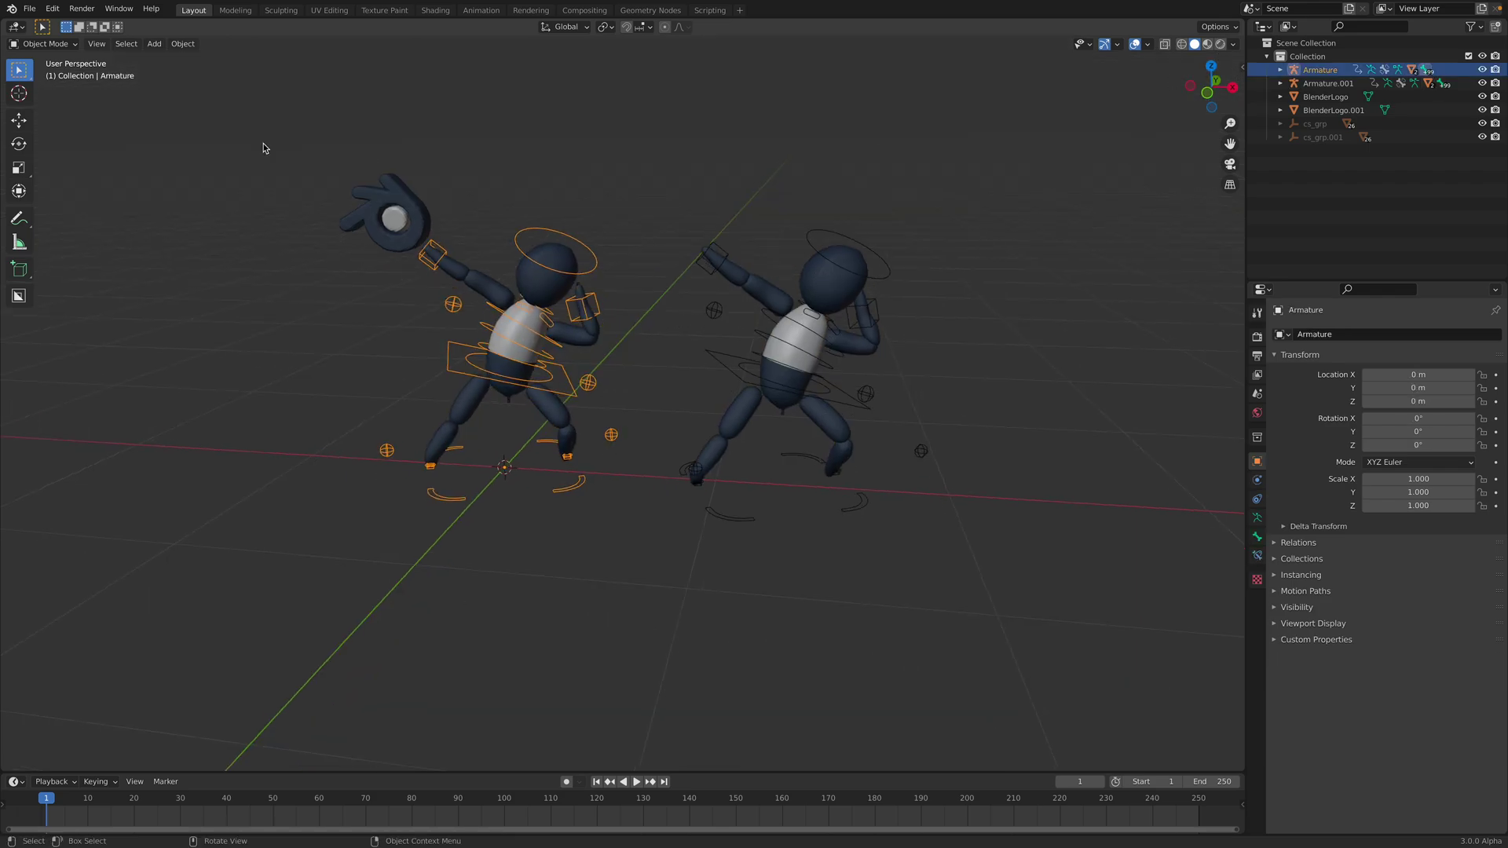
Split the 3D viewport horizontally and turn the upper area into an Asset Browser showing the SUSHI library's Animations.
drag(1244, 32, 708, 368)
click(20, 32)
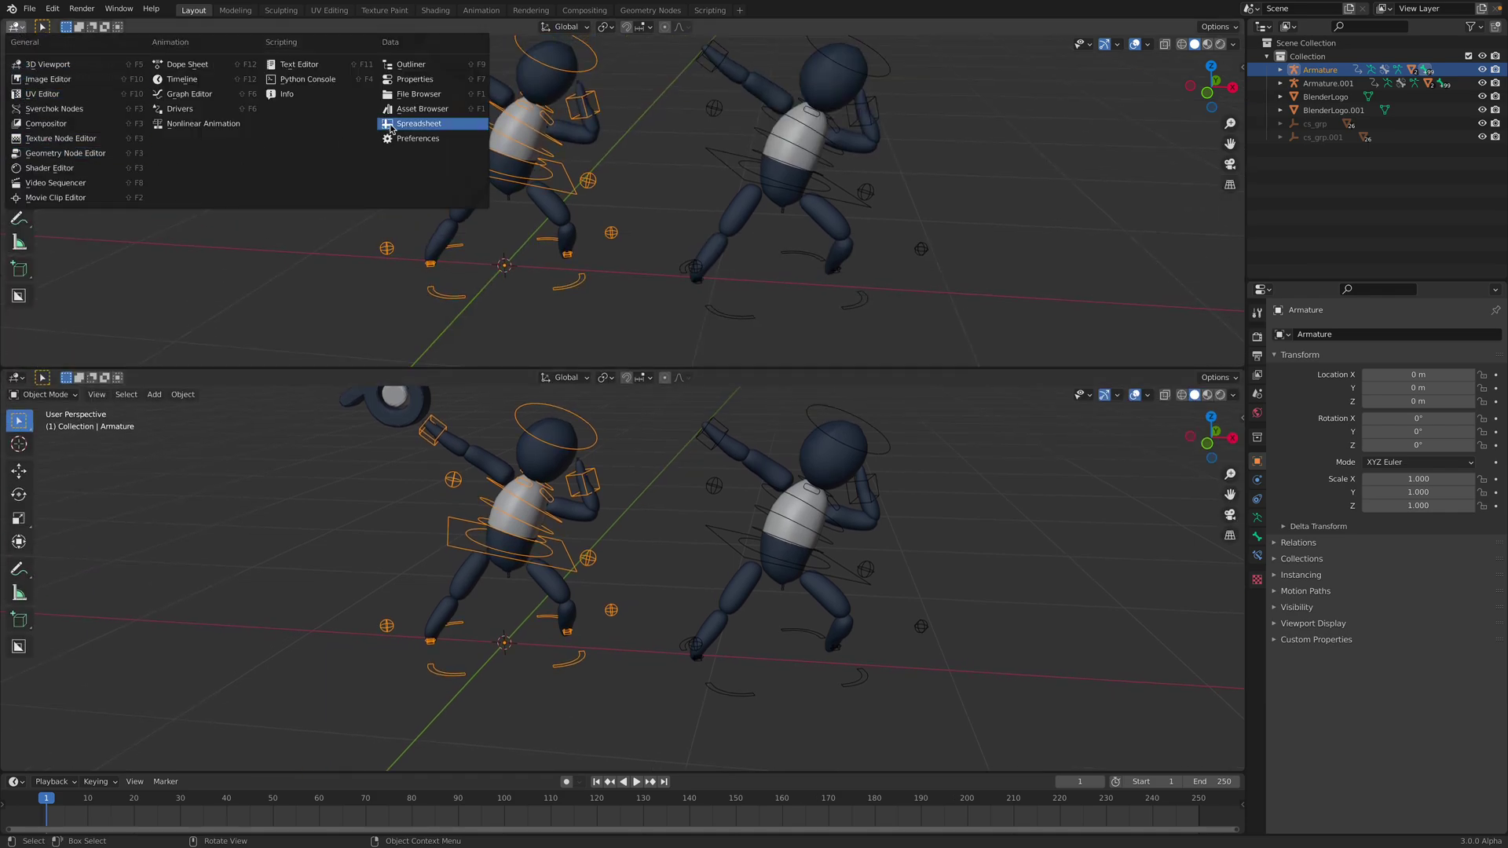
click(428, 127)
click(134, 27)
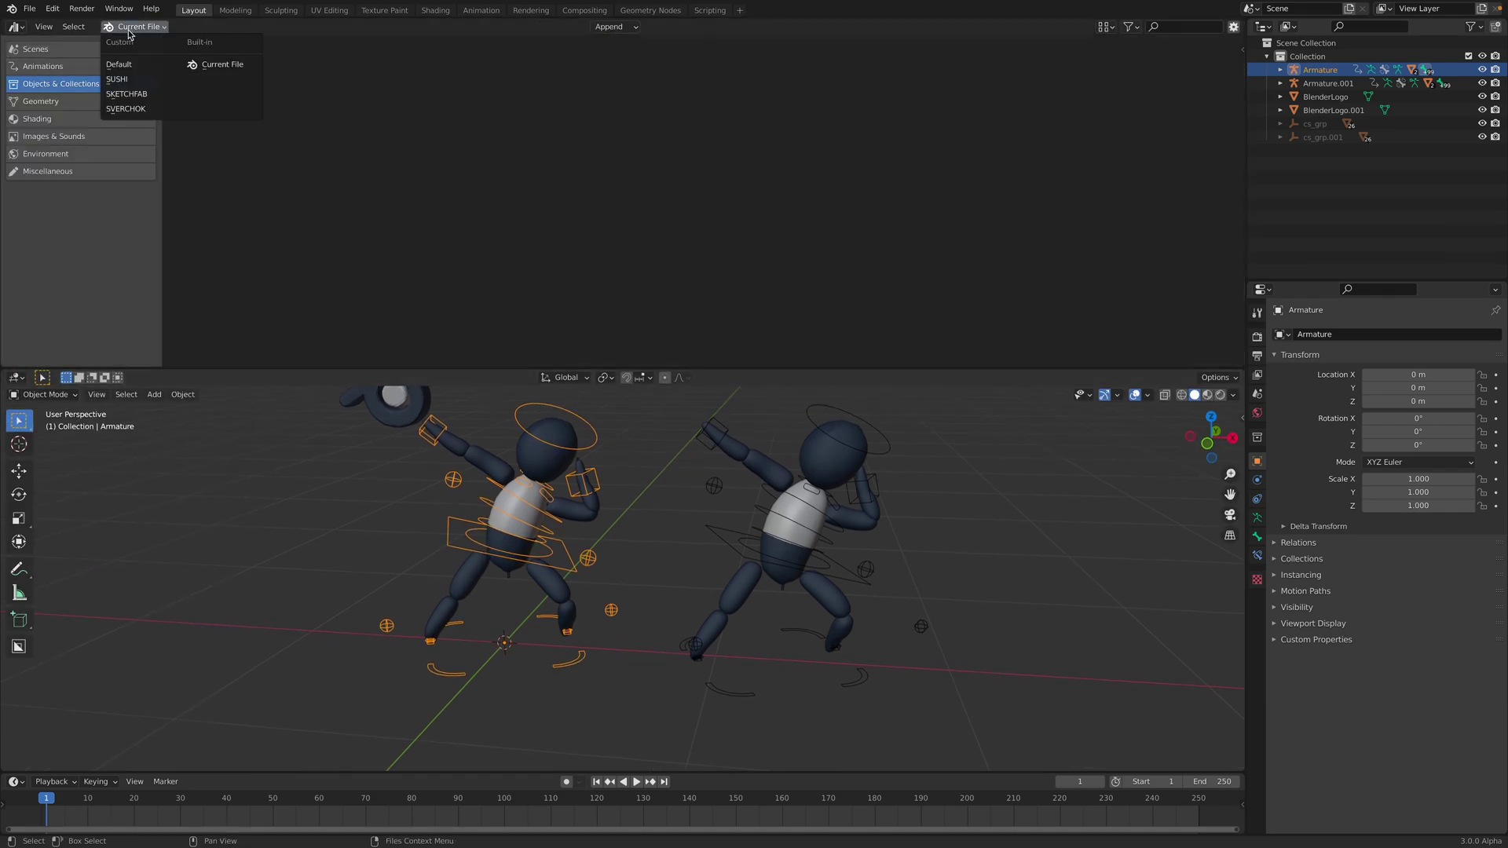
click(137, 88)
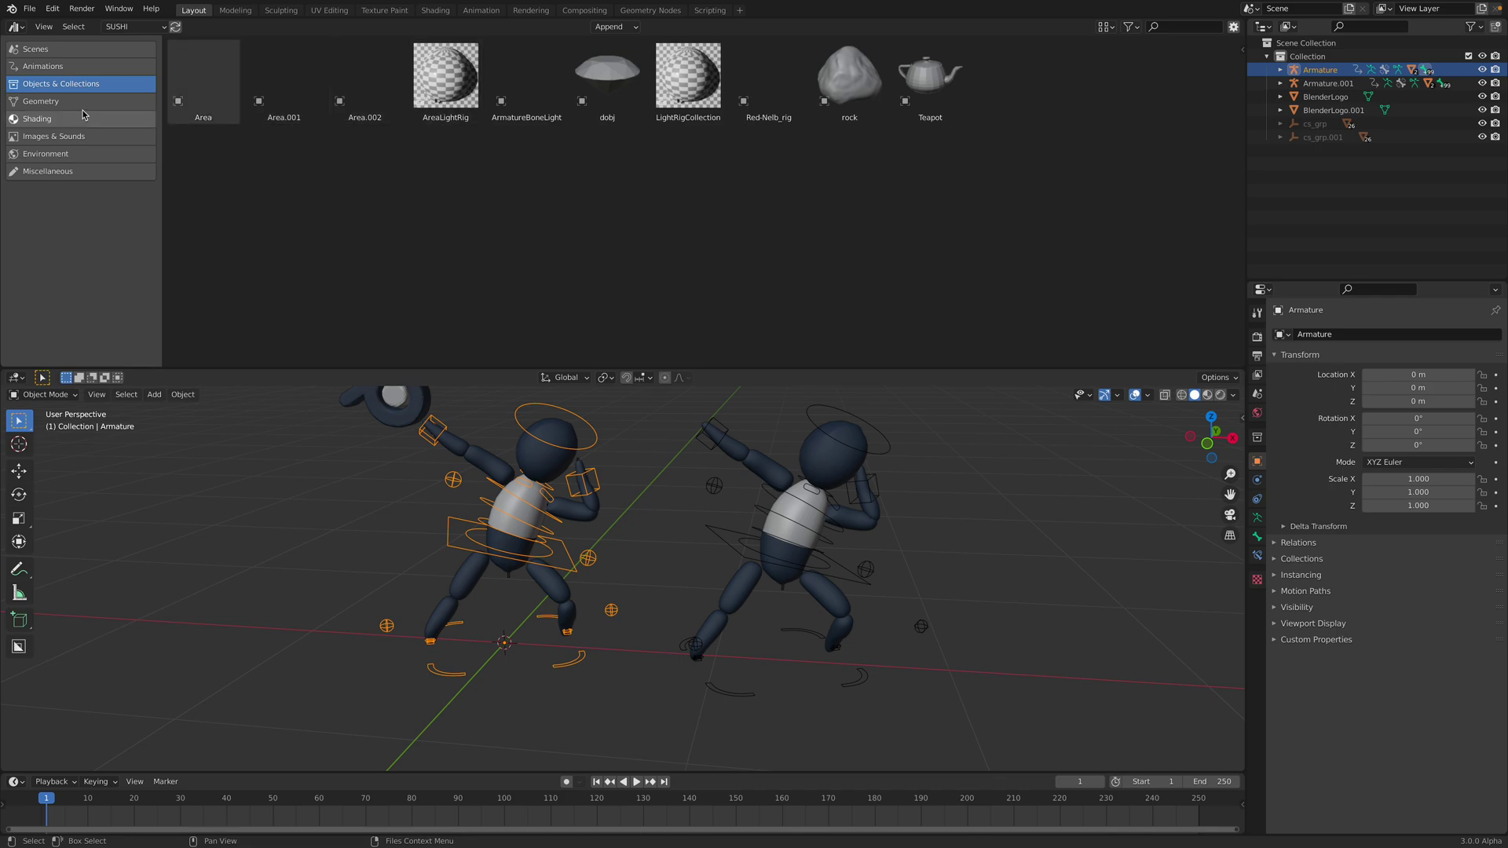
click(78, 66)
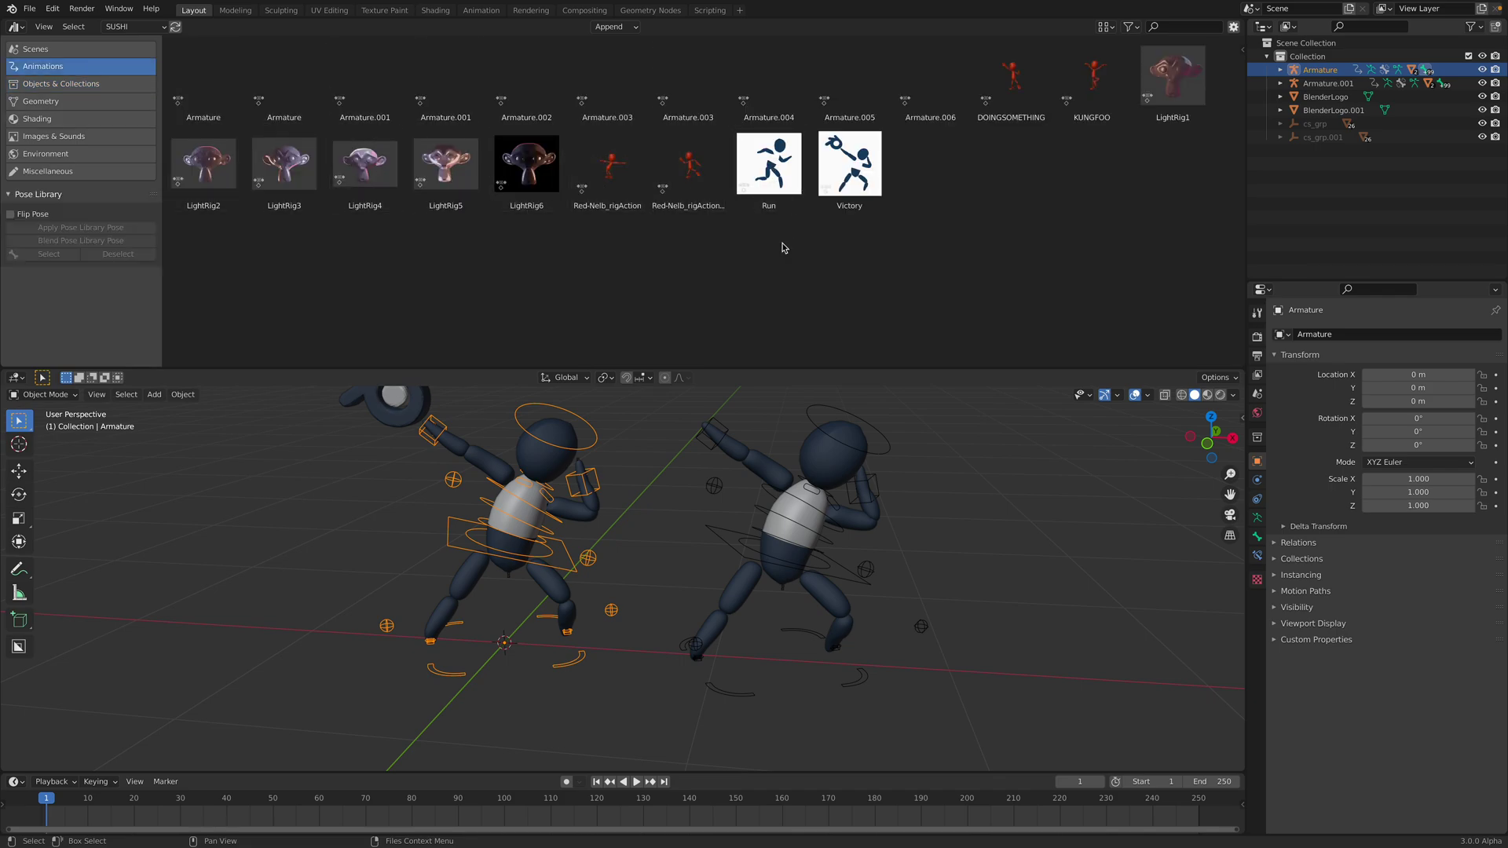
Put the first figure's armature in Pose Mode and apply the Run pose from the library.
middle_drag(722, 492, 716, 494)
scroll(435, 452, down, 1)
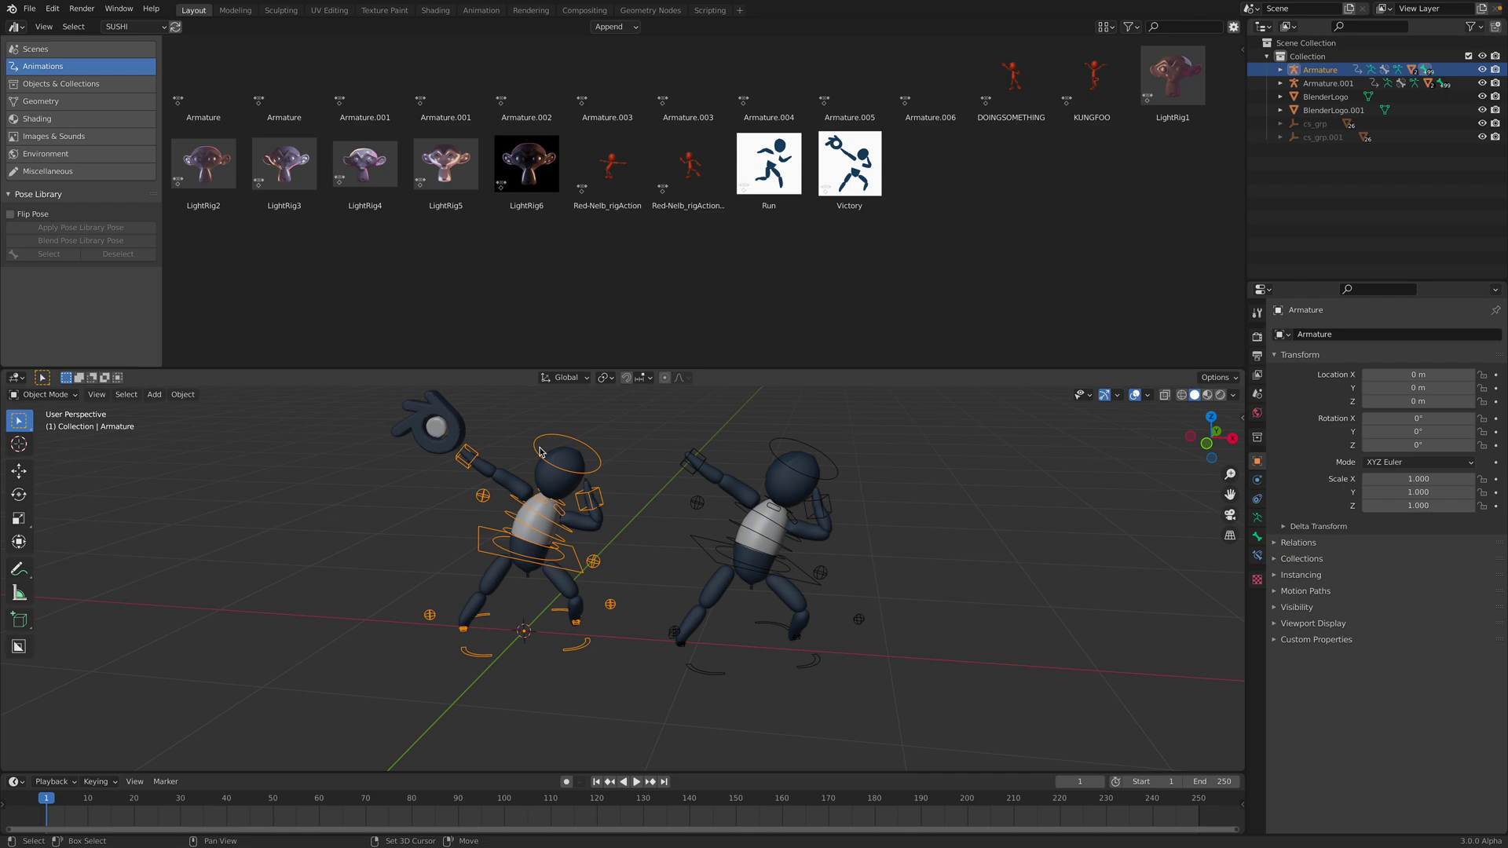
shift+middle_drag(542, 438, 535, 457)
click(61, 395)
click(48, 440)
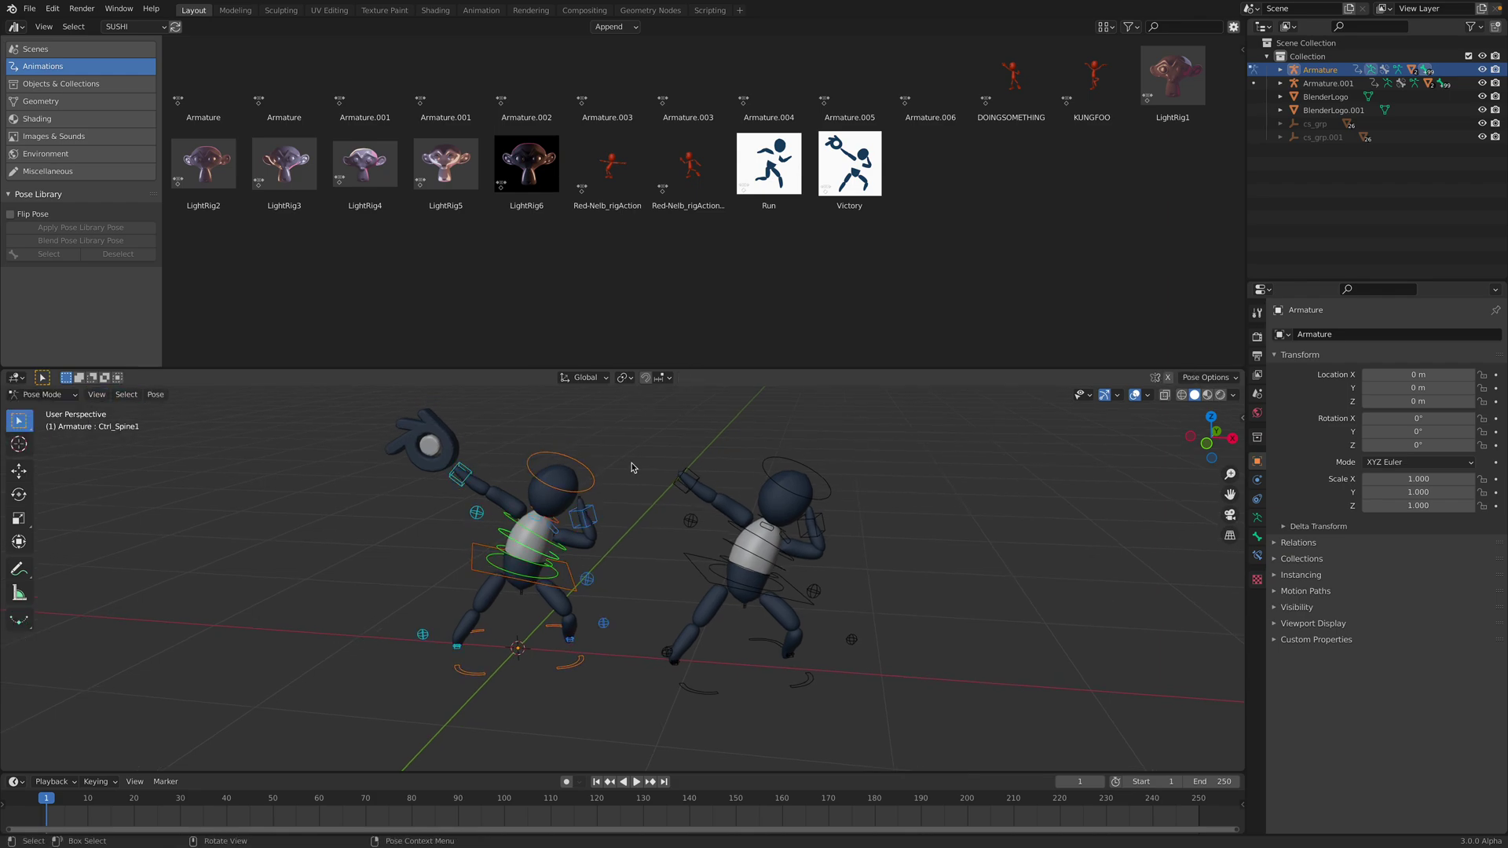
double_click(783, 171)
middle_drag(620, 550, 735, 519)
Return the armature to Object Mode and select the running figure's body mesh.
click(43, 394)
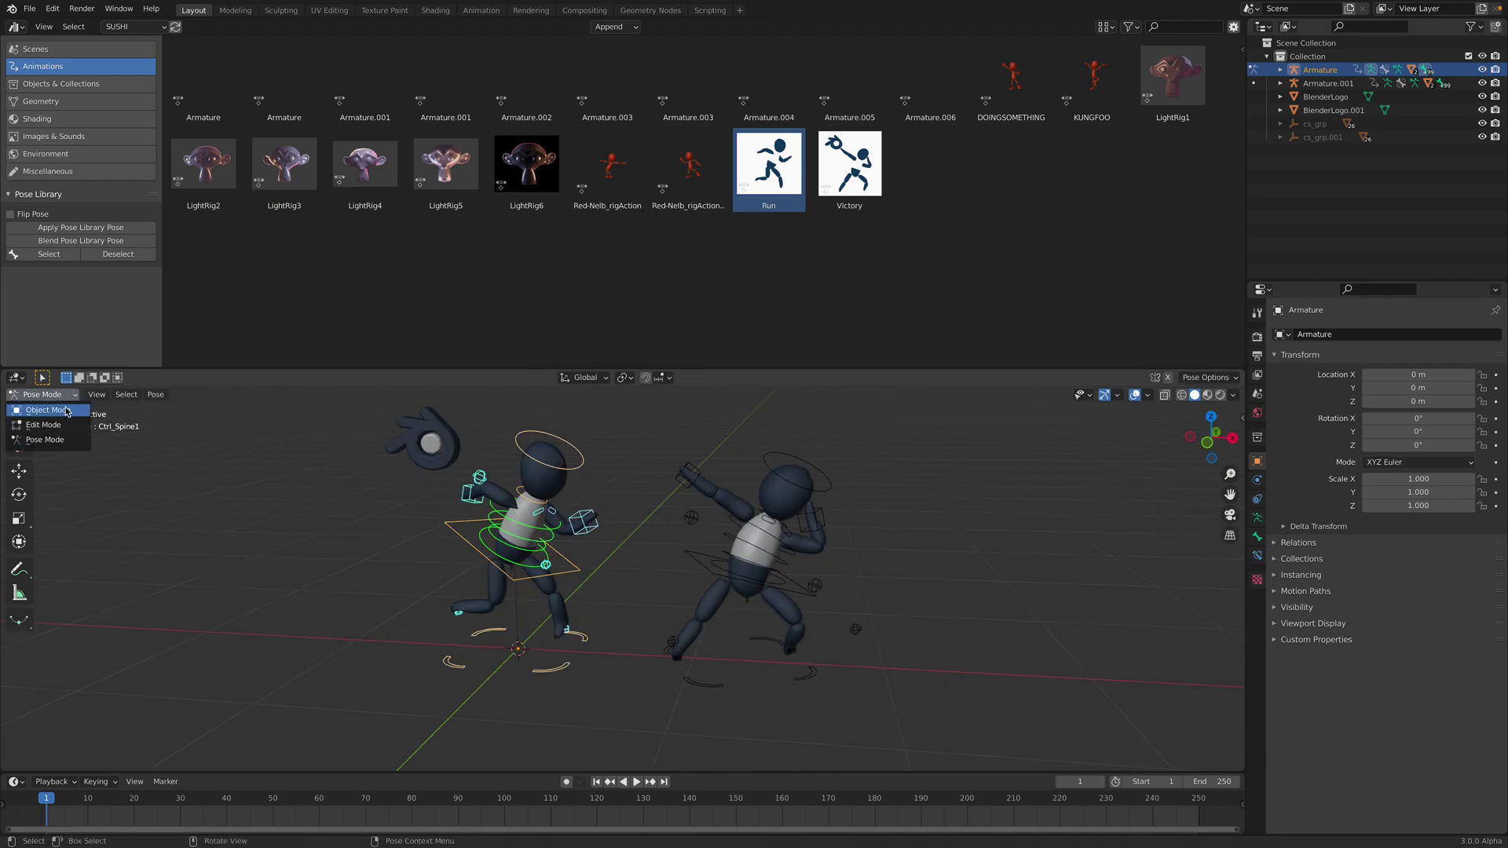
click(66, 412)
click(535, 488)
Switch the viewport to Rendered shading and view both figures from several angles.
middle_drag(848, 511, 915, 476)
scroll(876, 506, down, 2)
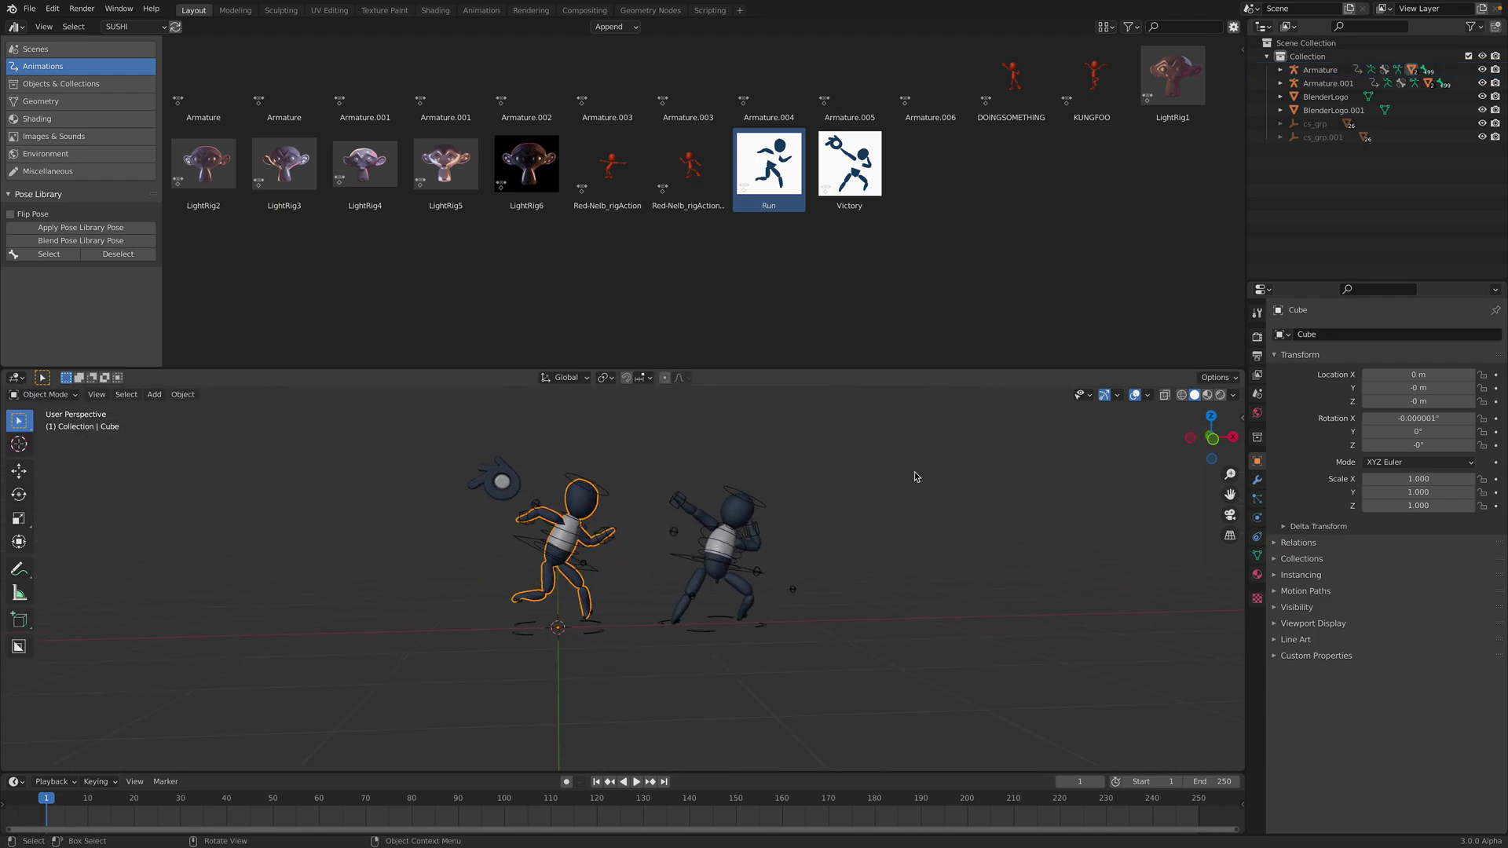
click(1219, 395)
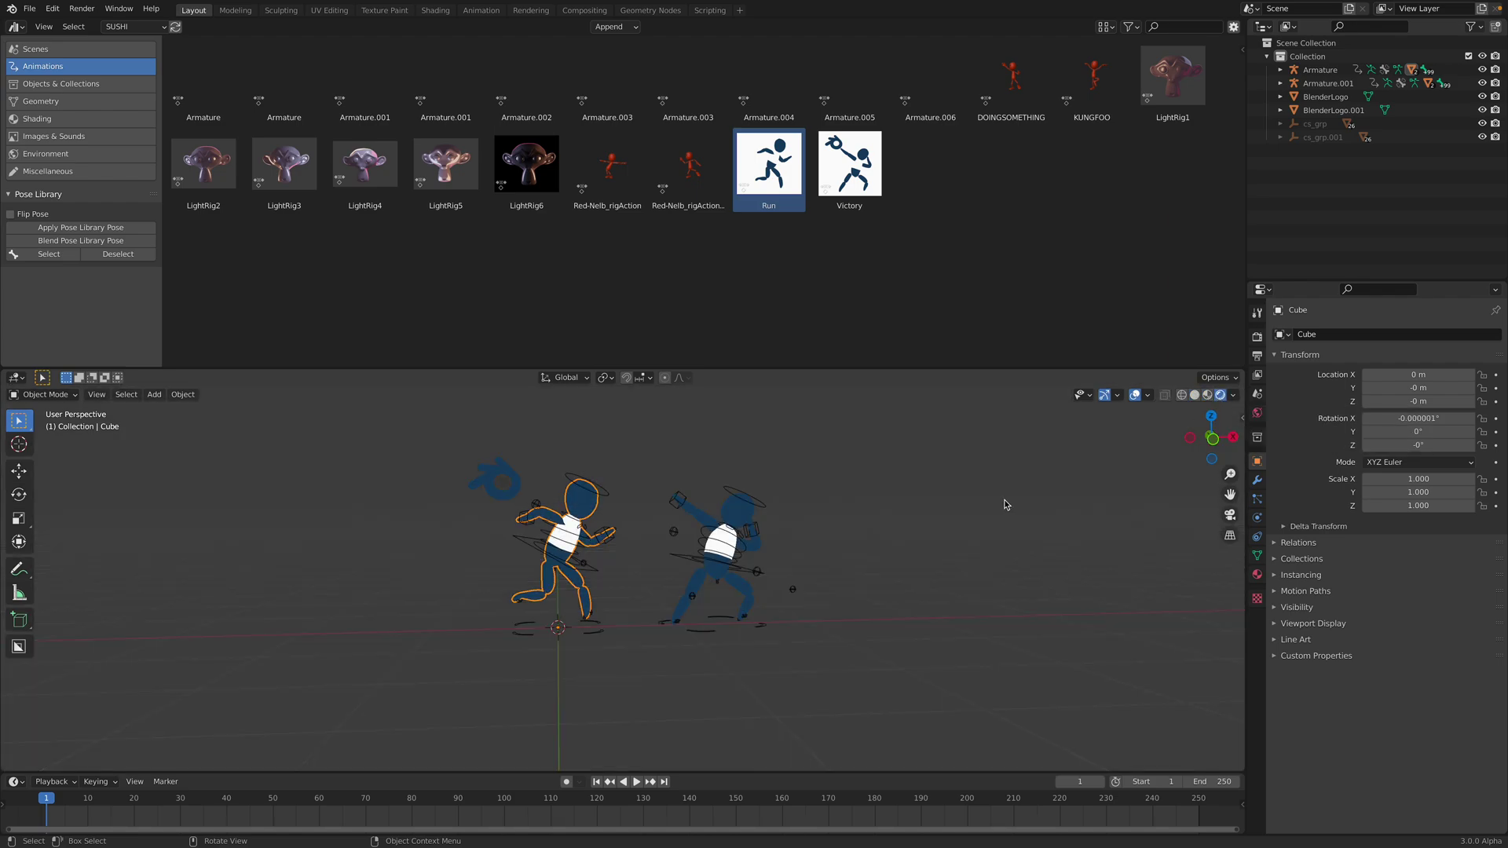
mouse_move(1002, 505)
middle_down()
mouse_move(915, 529)
mouse_move(972, 551)
mouse_move(943, 555)
mouse_move(964, 503)
mouse_move(657, 508)
middle_up()
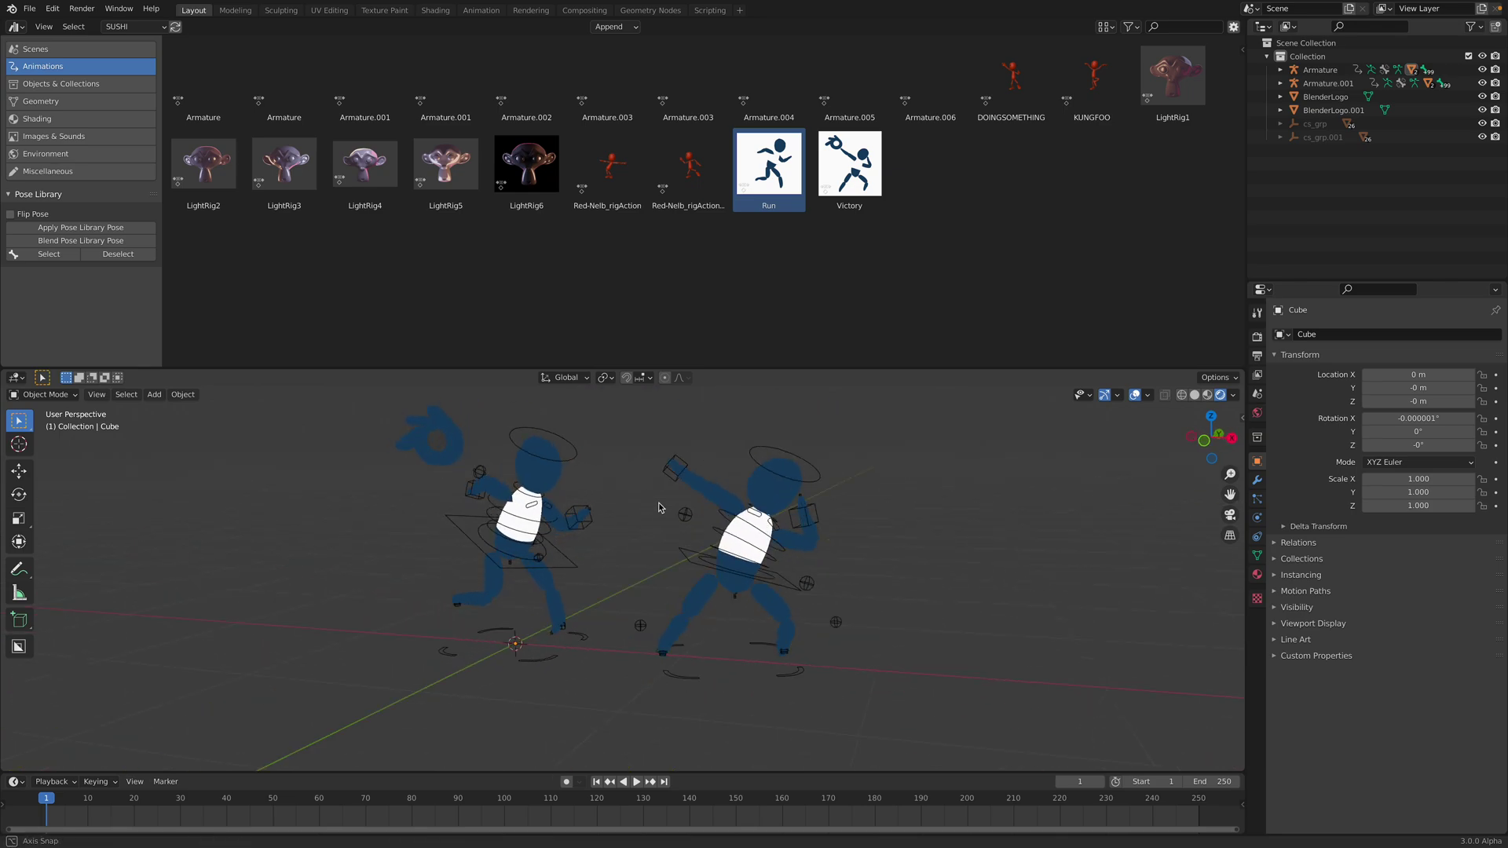
Switch to Safari and view the Tokyo 2020 pictograms article and the human pictogram image results.
key(ctrl+Right)
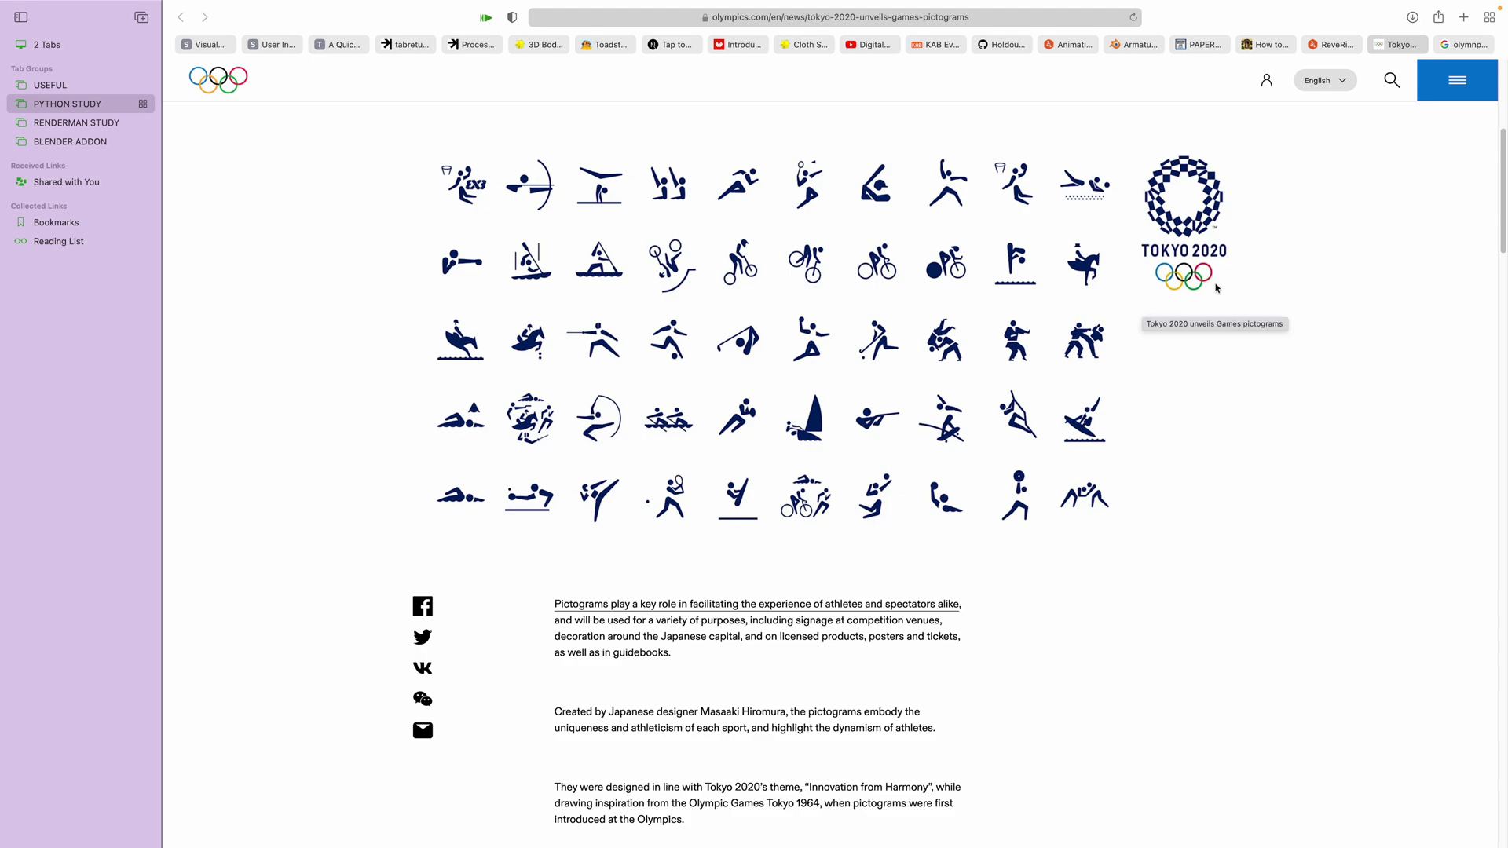
click(1466, 44)
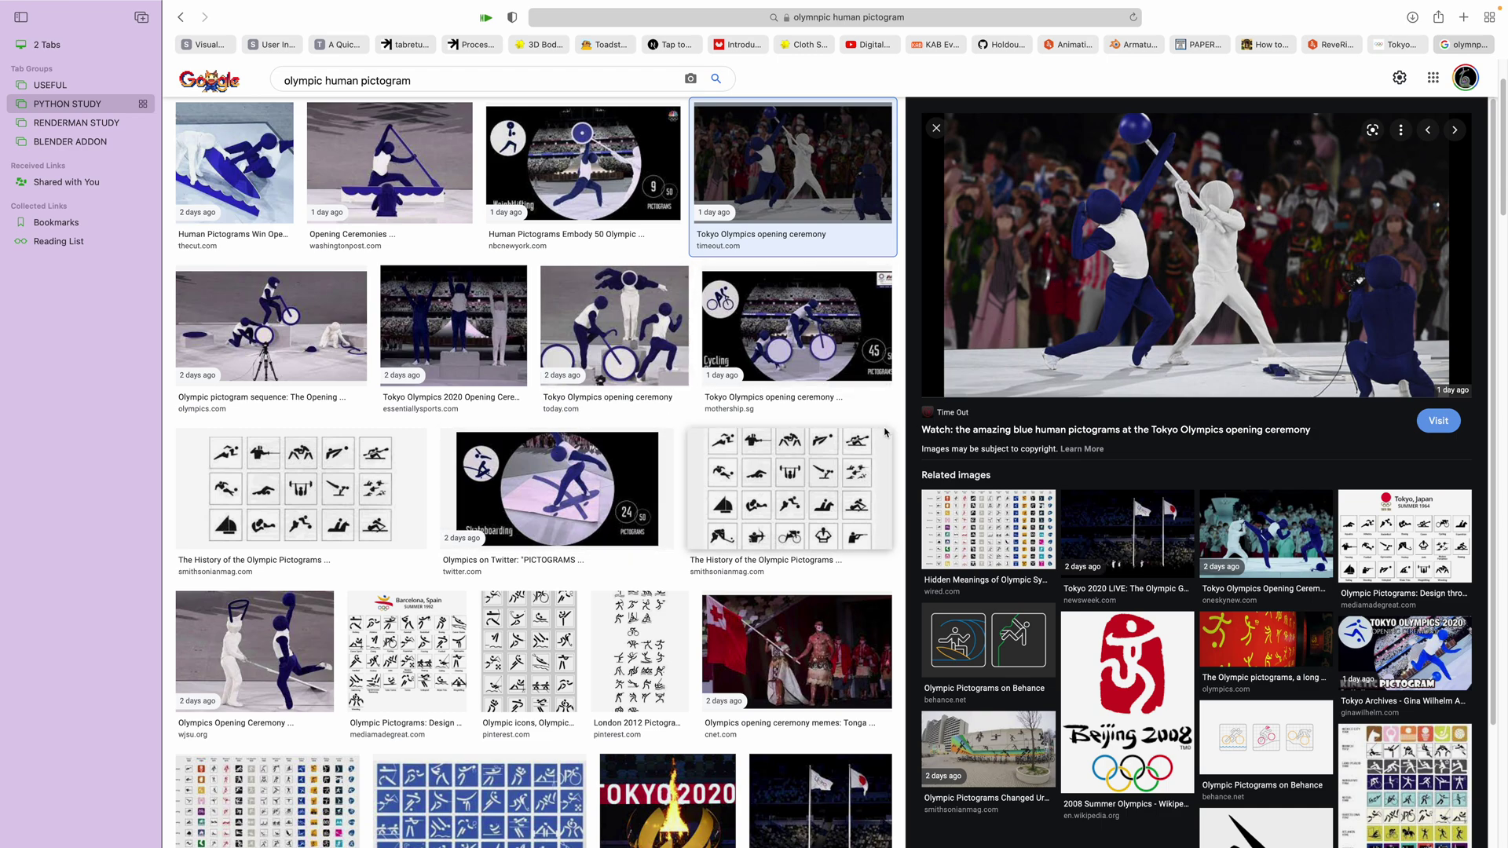
click(1392, 49)
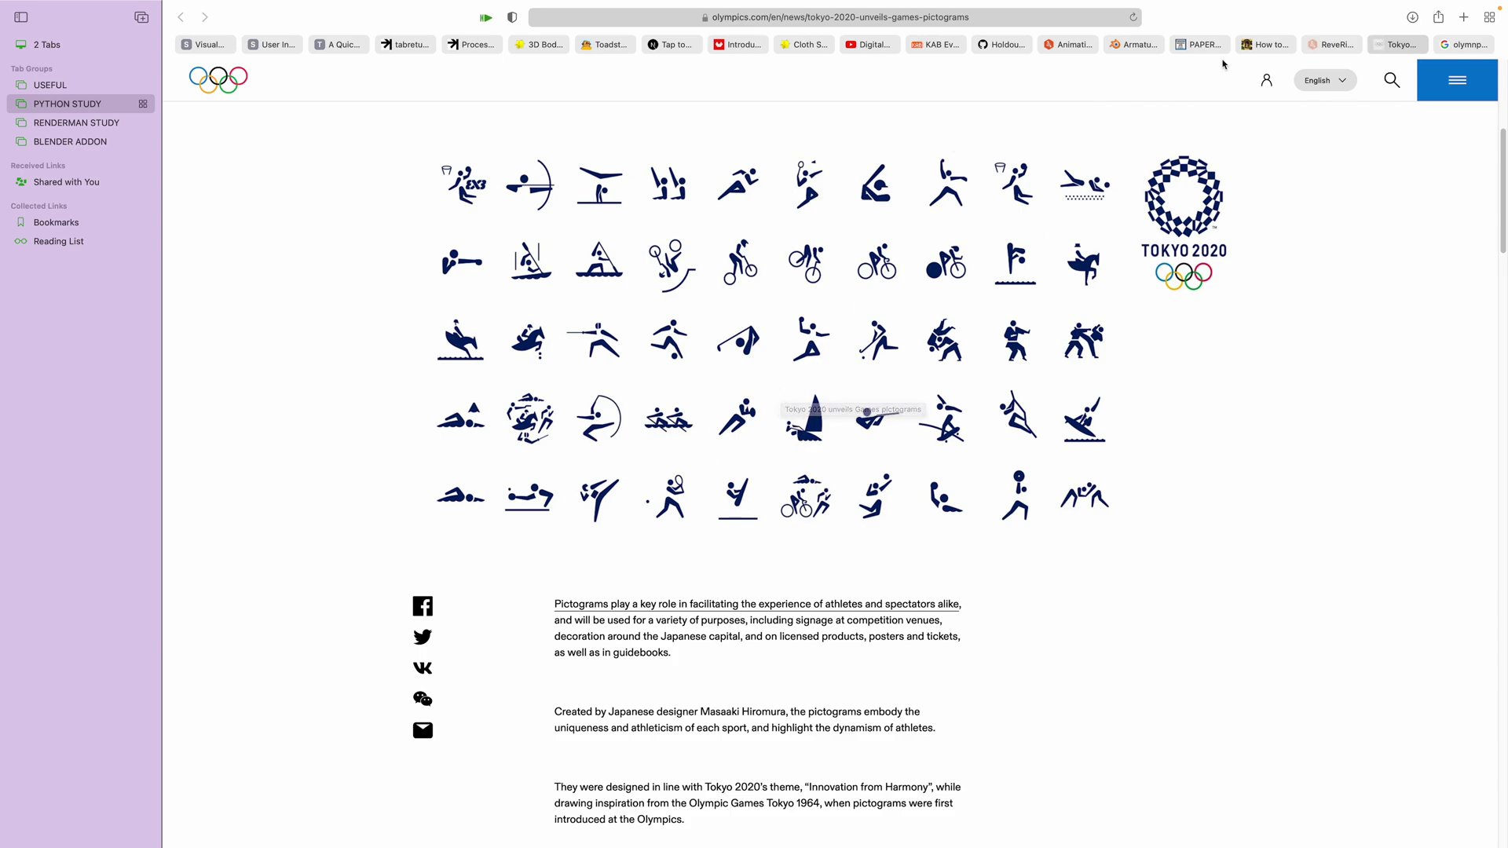
Search Google Images for "pictograms olympic".
click(982, 19)
text(pi)
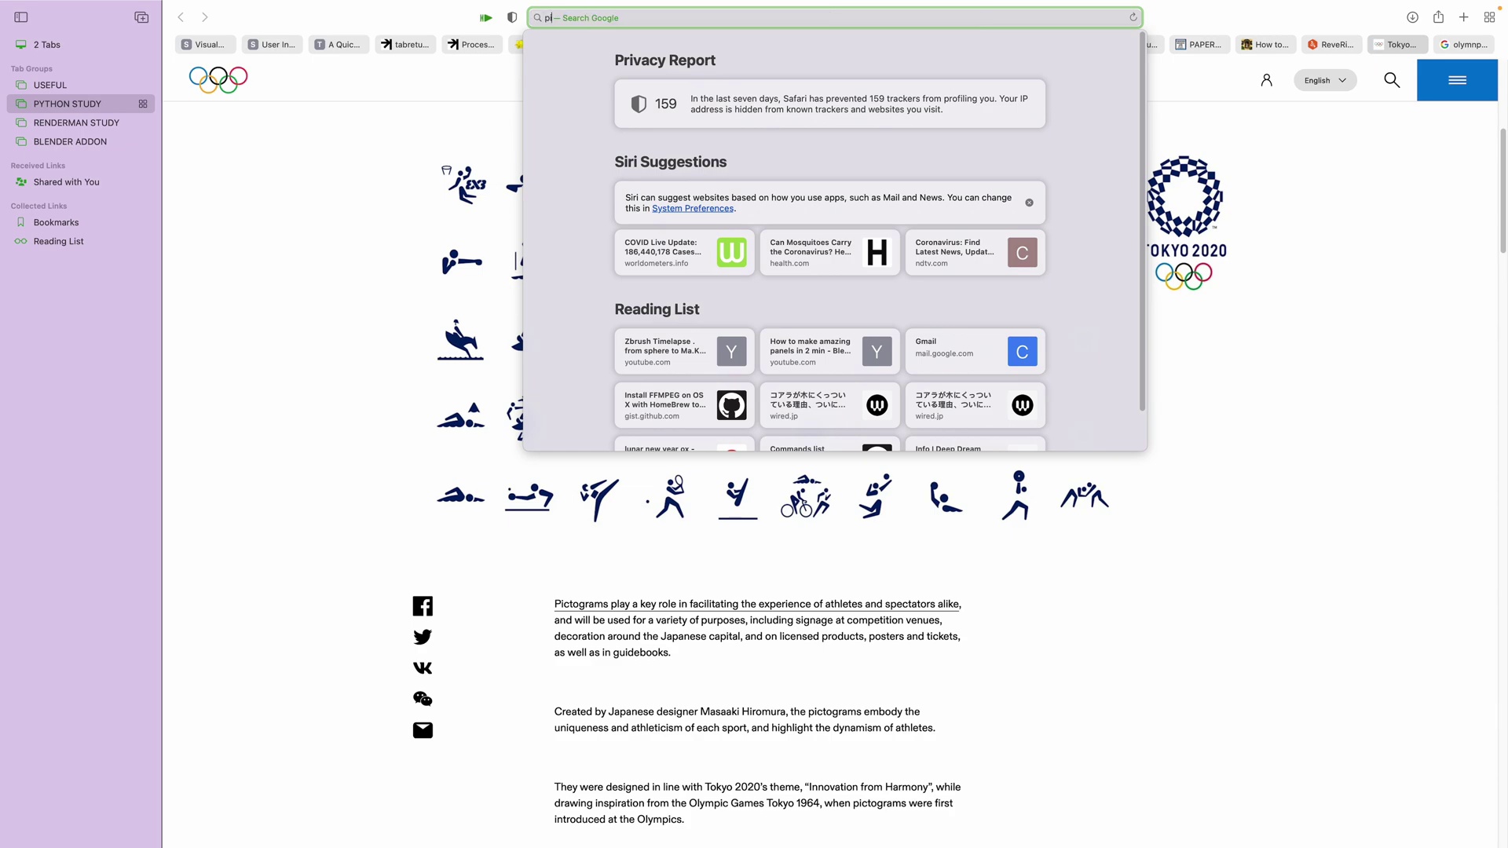
text(ctograms olympic)
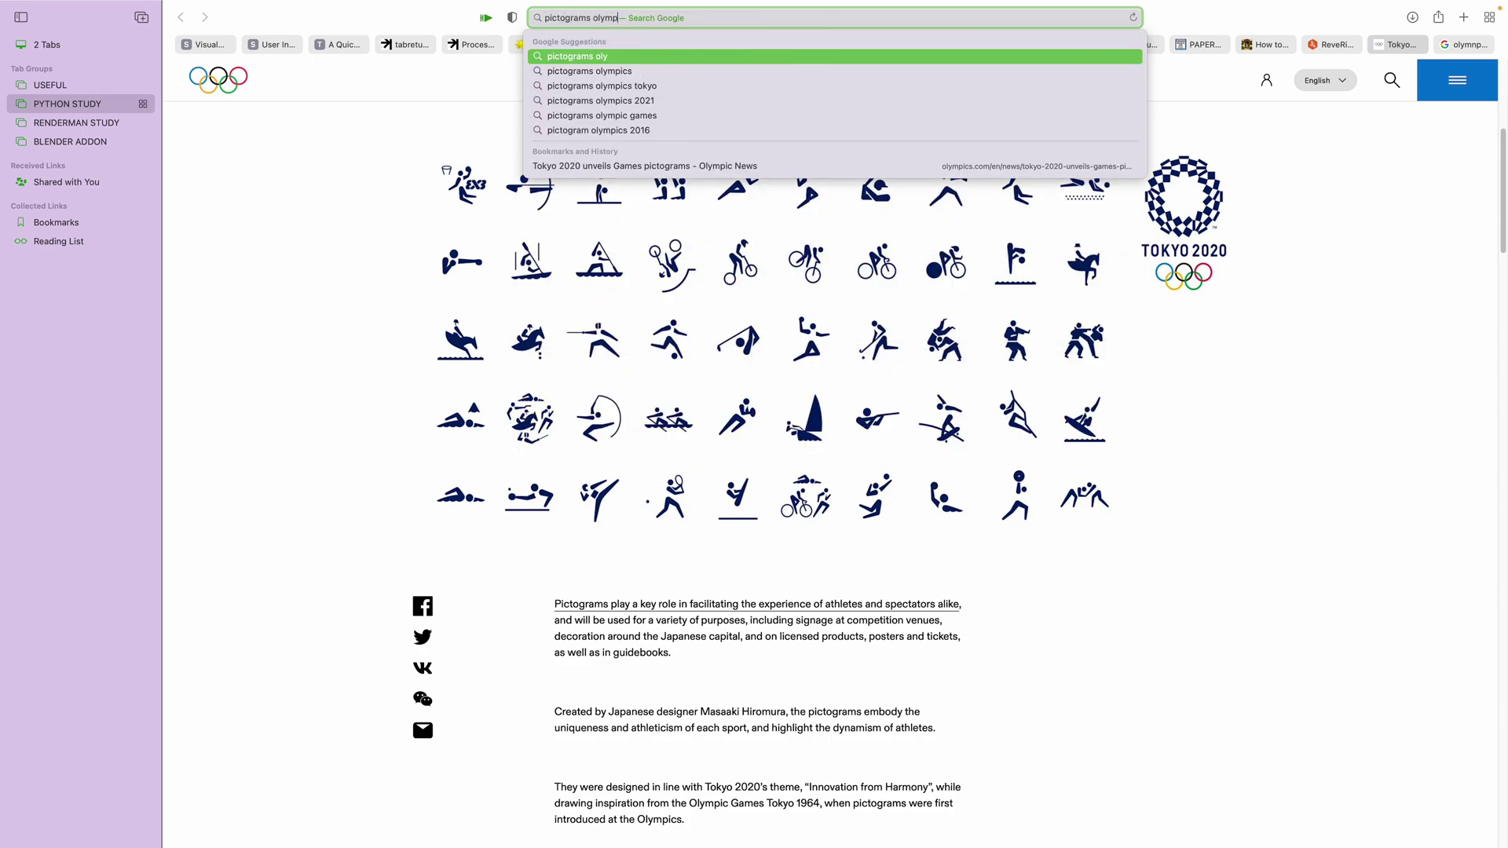
key(Return)
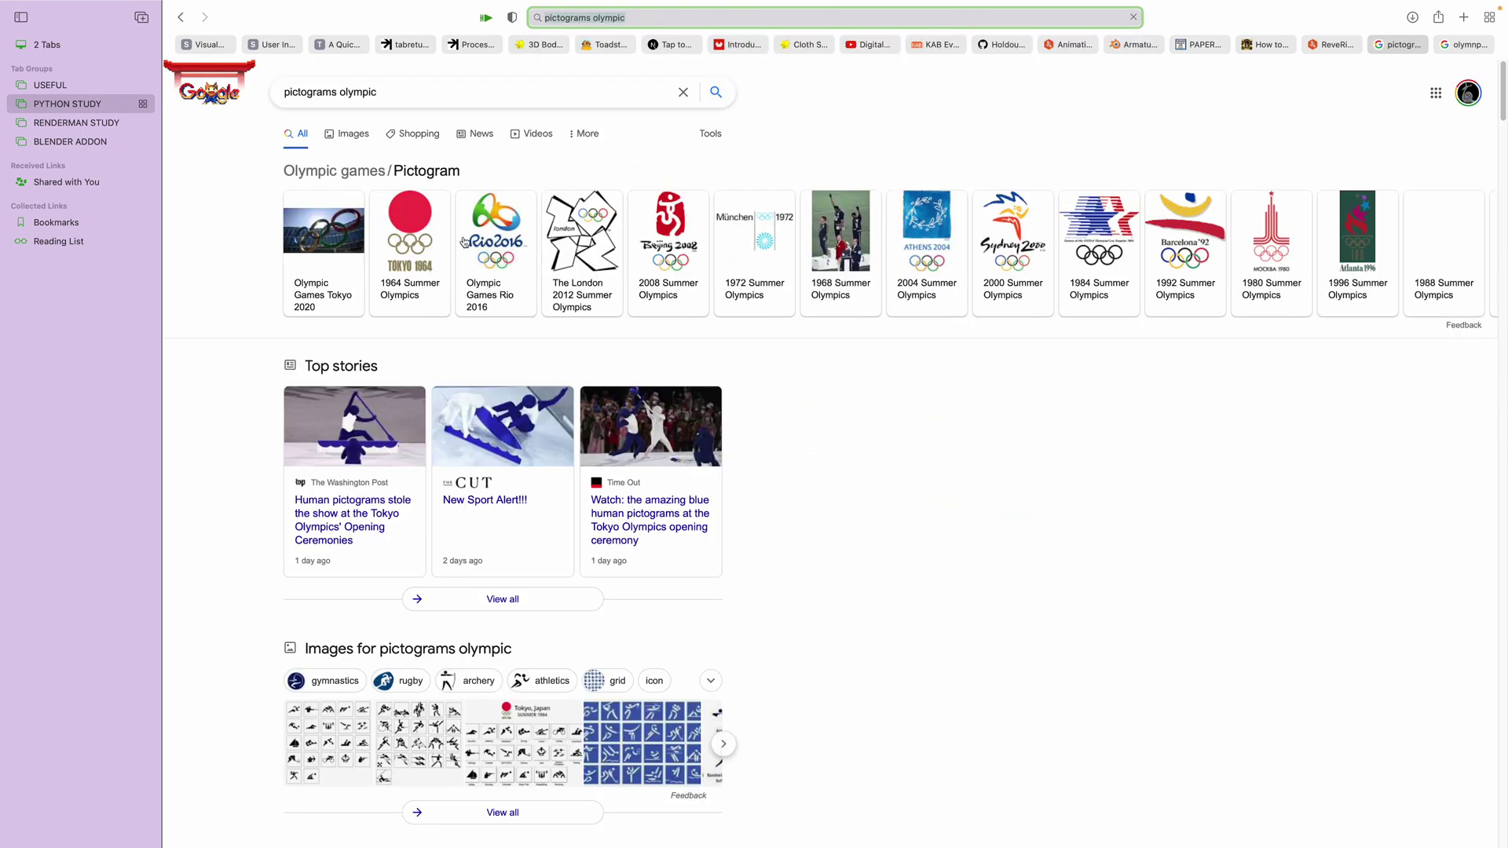
click(349, 132)
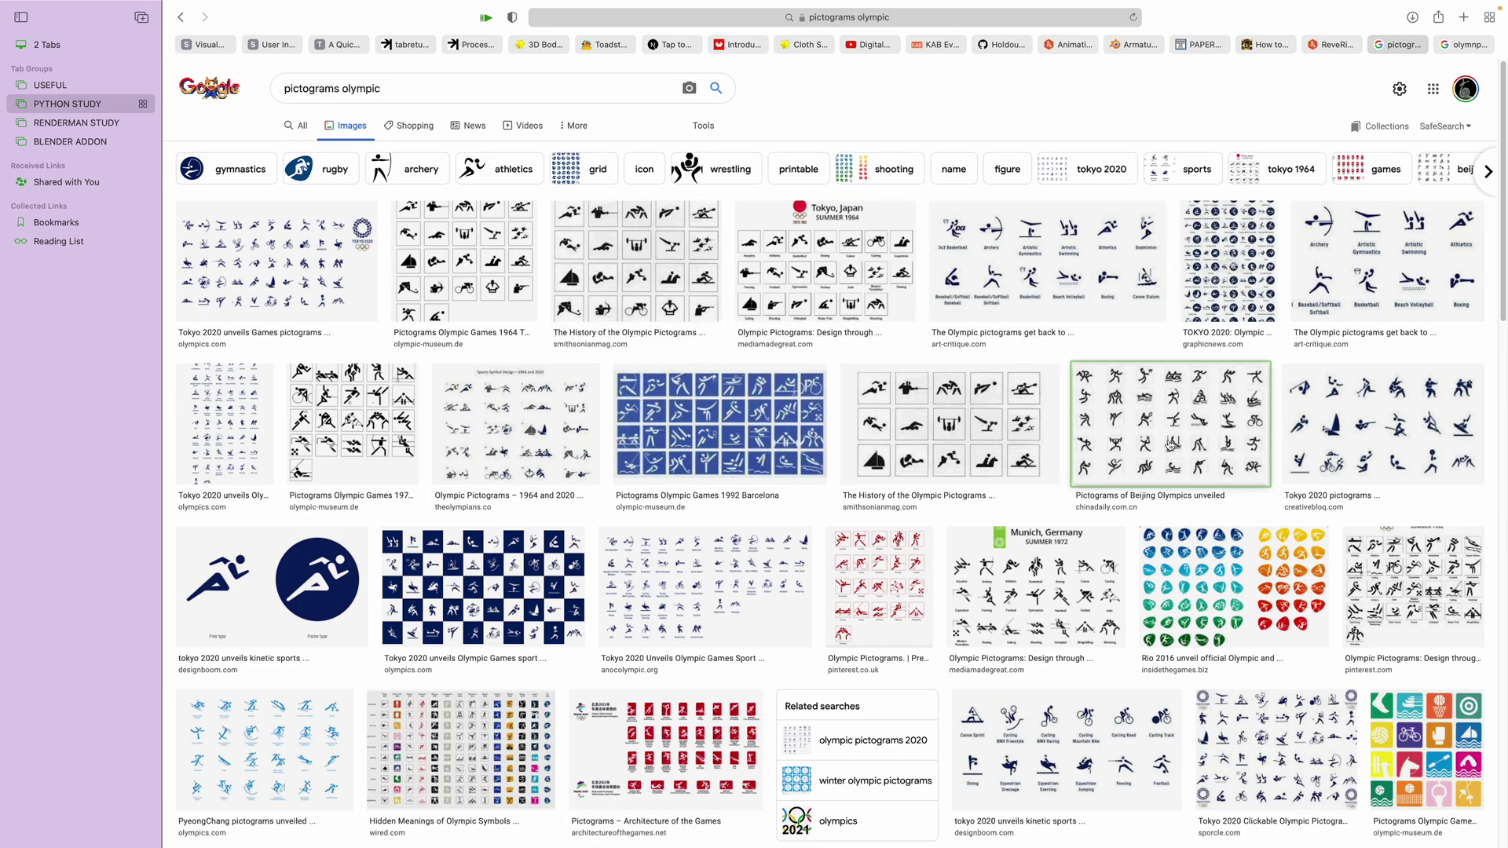
Examine the Beijing 2008 Olympic pictogram images and their related images.
click(1129, 469)
scroll(1070, 356, down, 1)
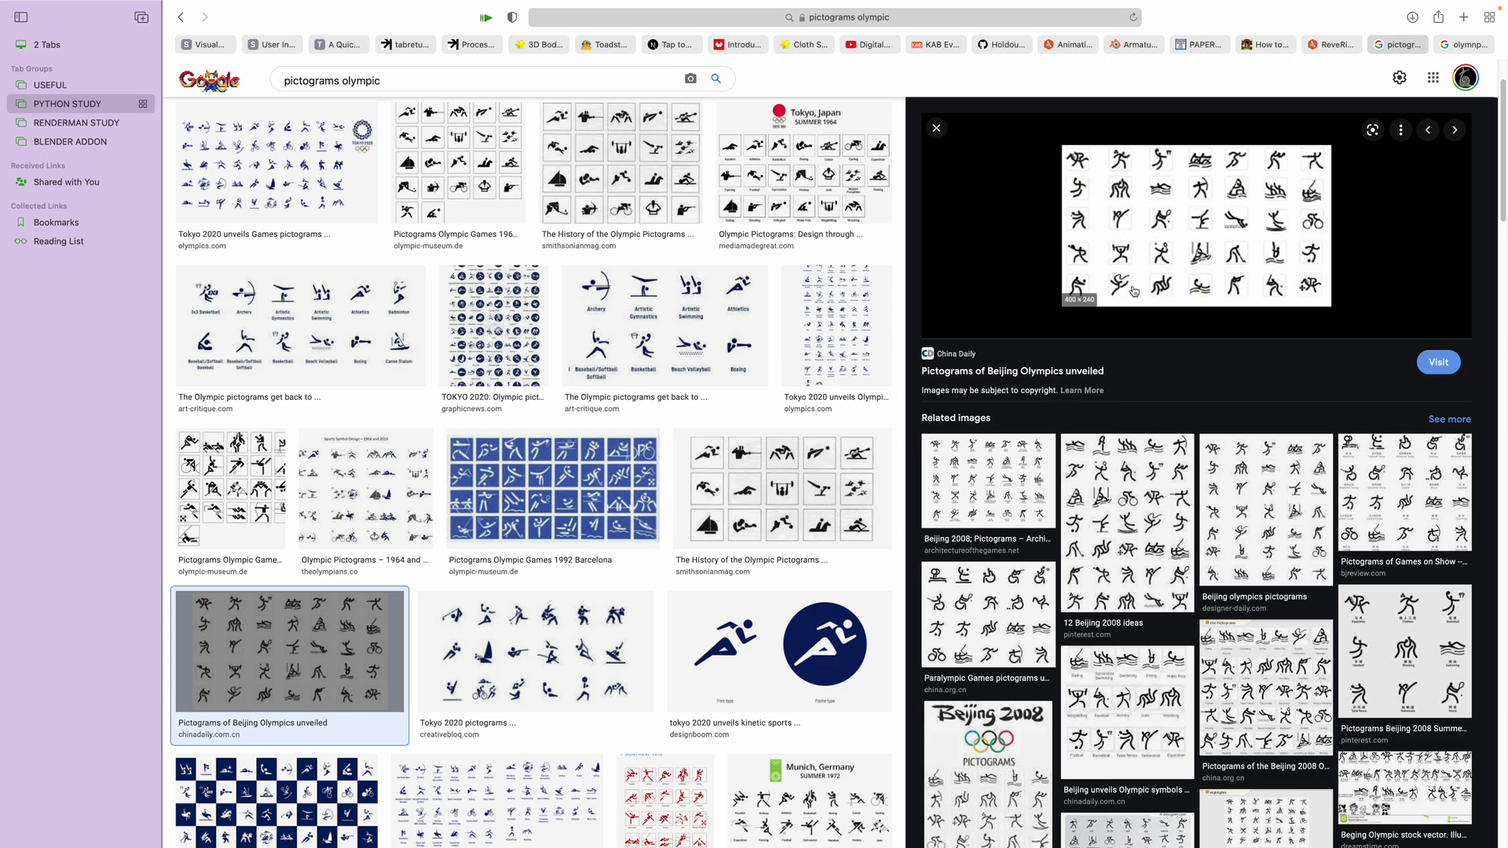
scroll(1134, 291, up, 2)
click(1143, 587)
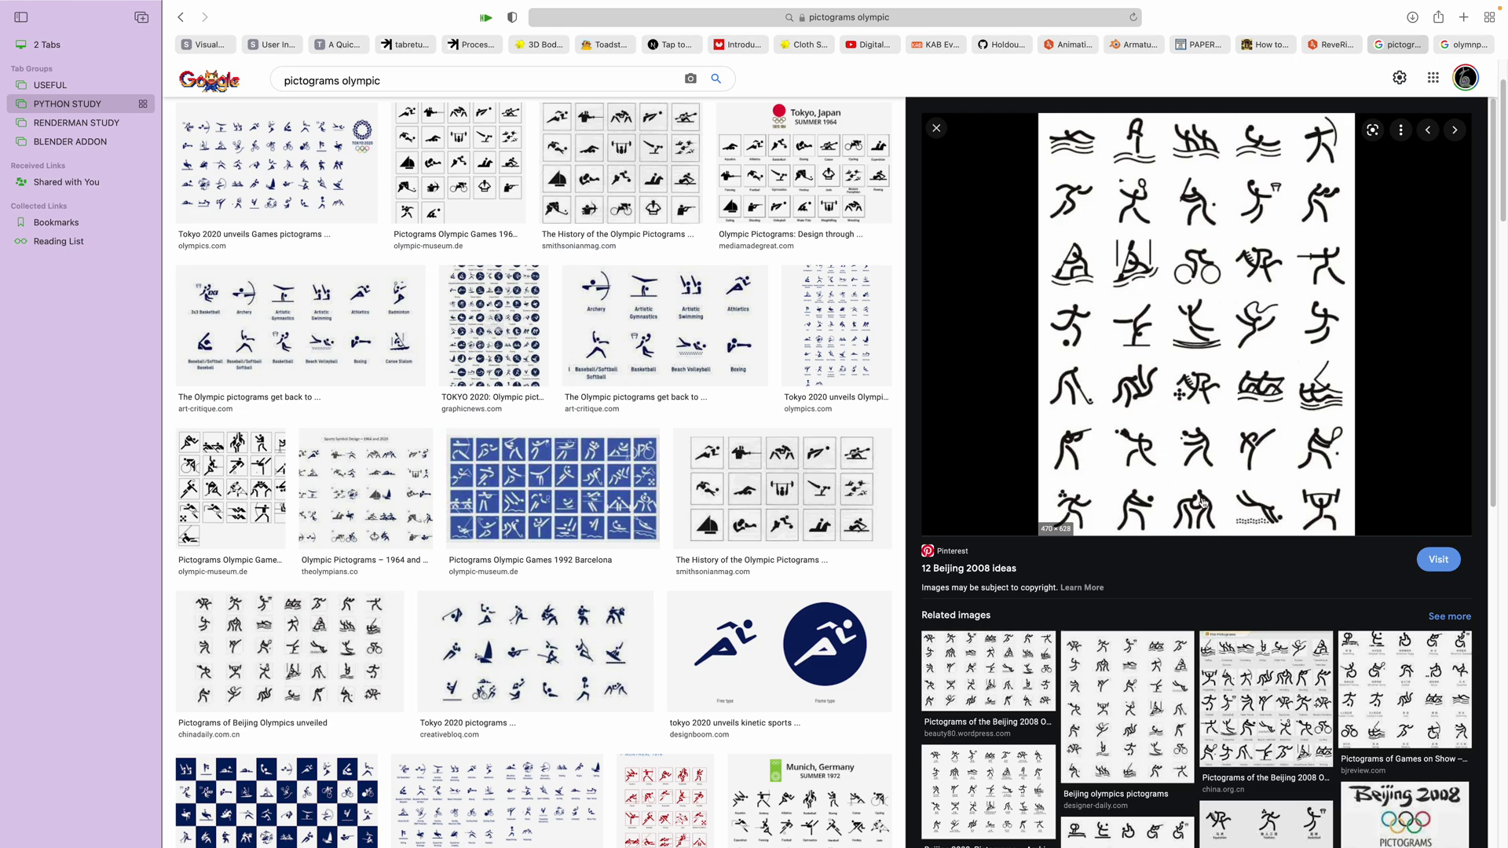
scroll(1165, 277, down, 10)
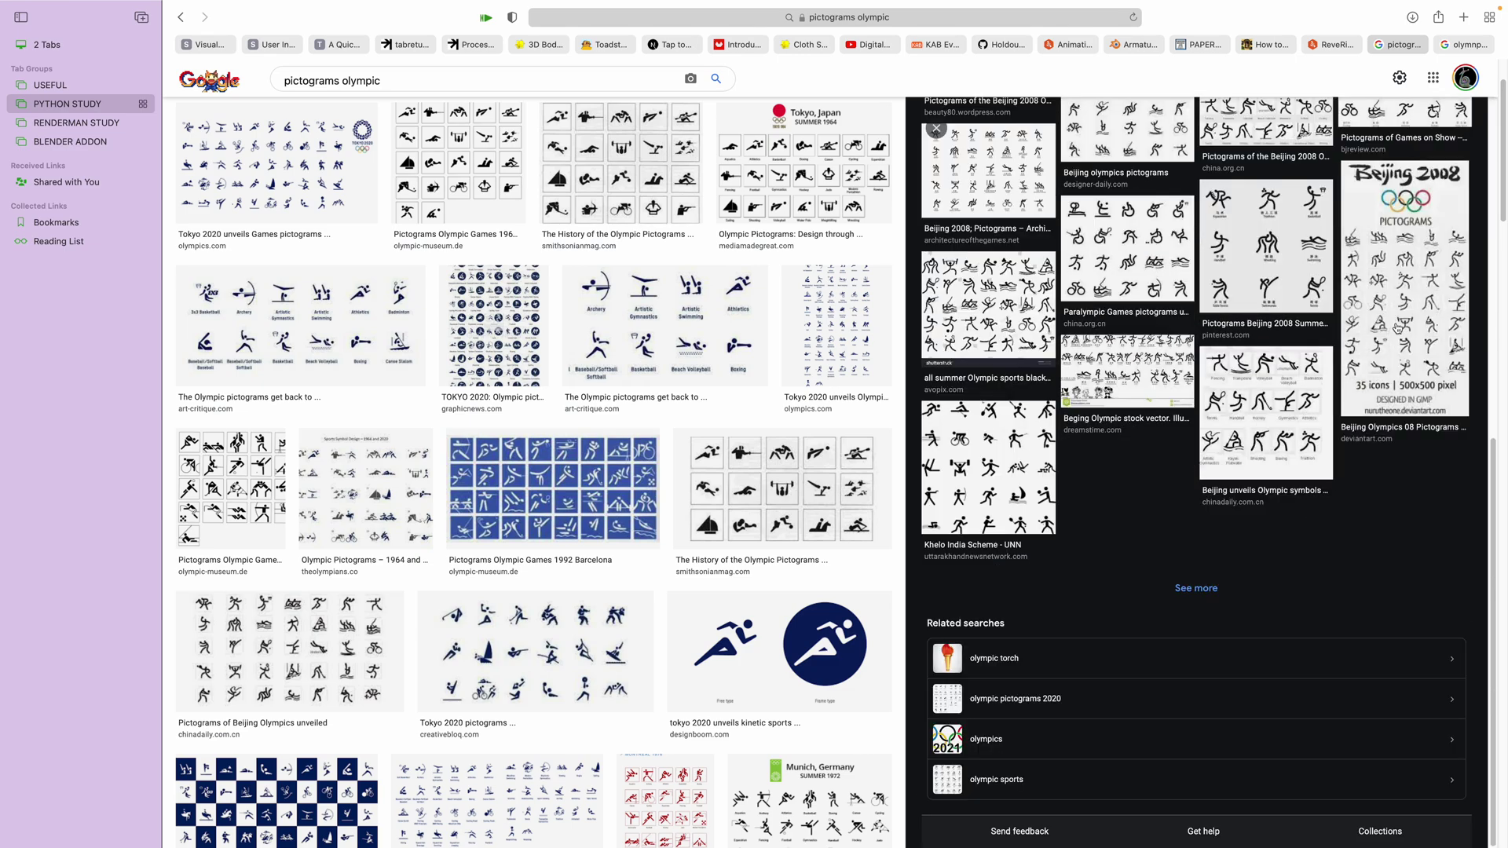
scroll(1352, 334, up, 10)
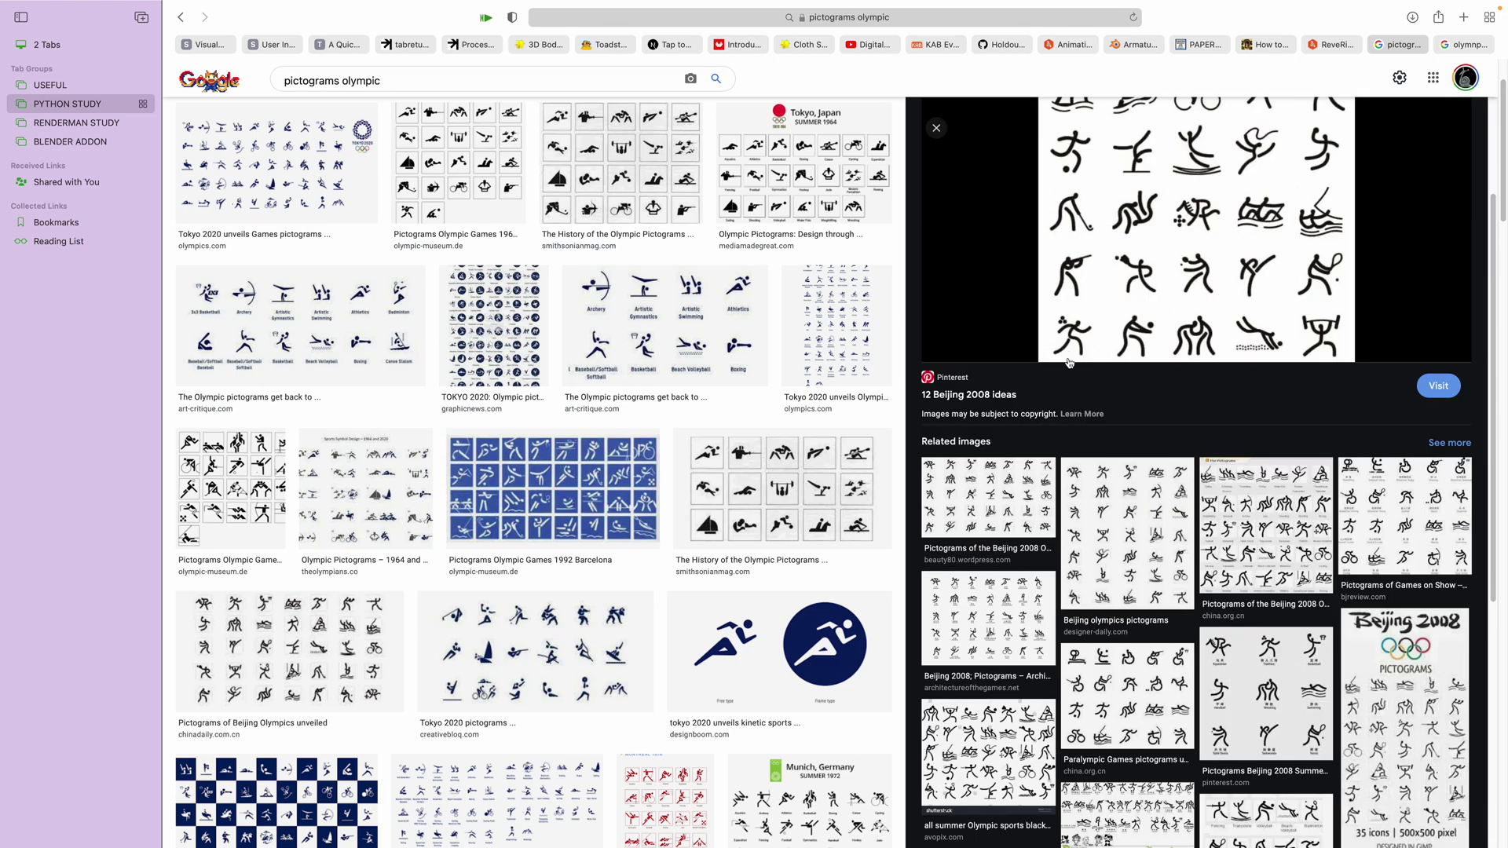
View the Tokyo 2020 Olympic pictograms infographic and browse the other pictogram image results.
click(546, 361)
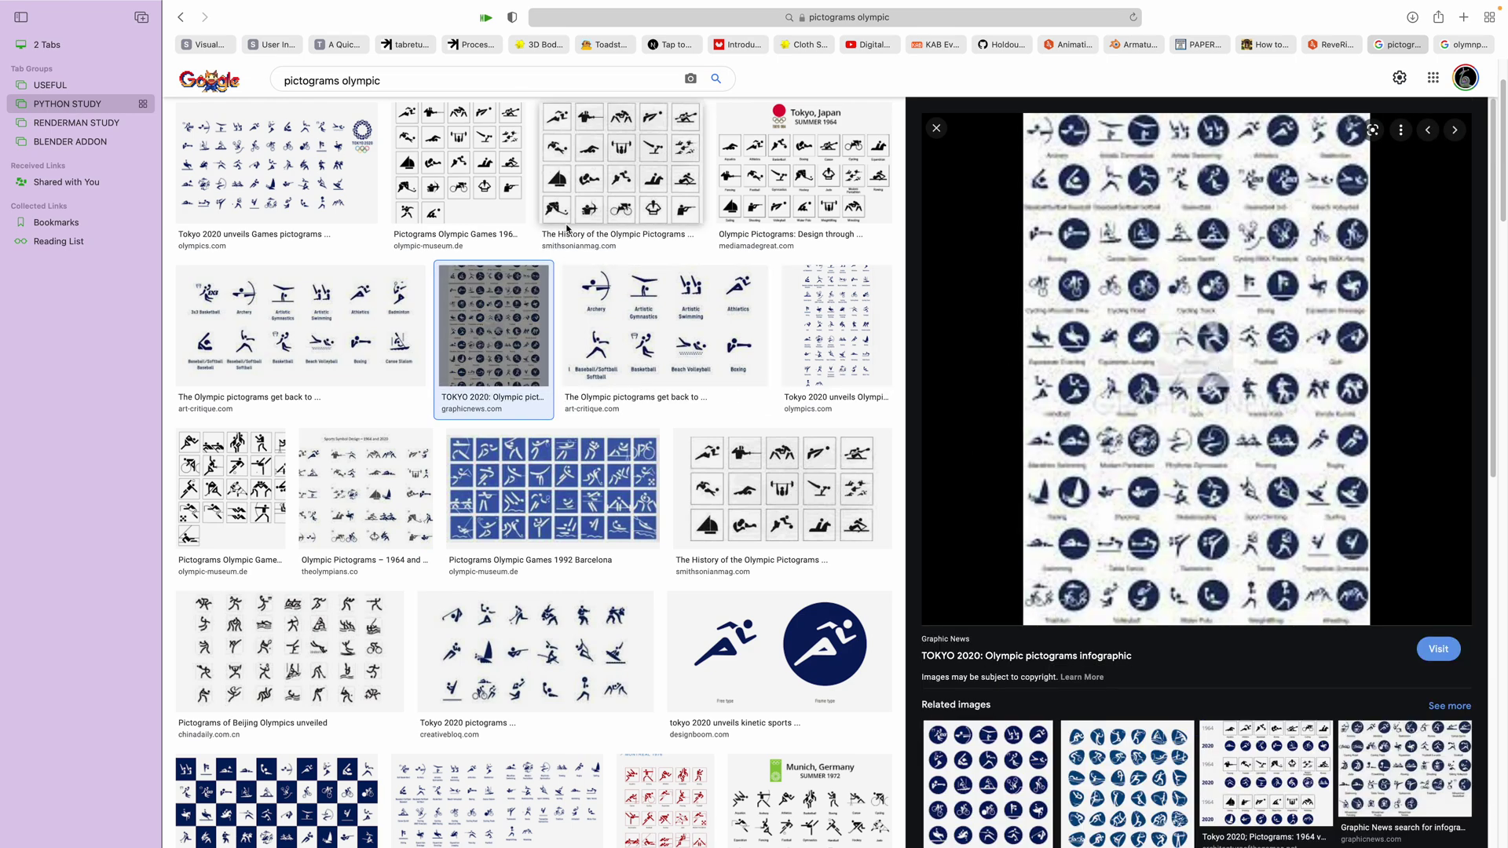
scroll(634, 382, down, 5)
scroll(633, 382, up, 5)
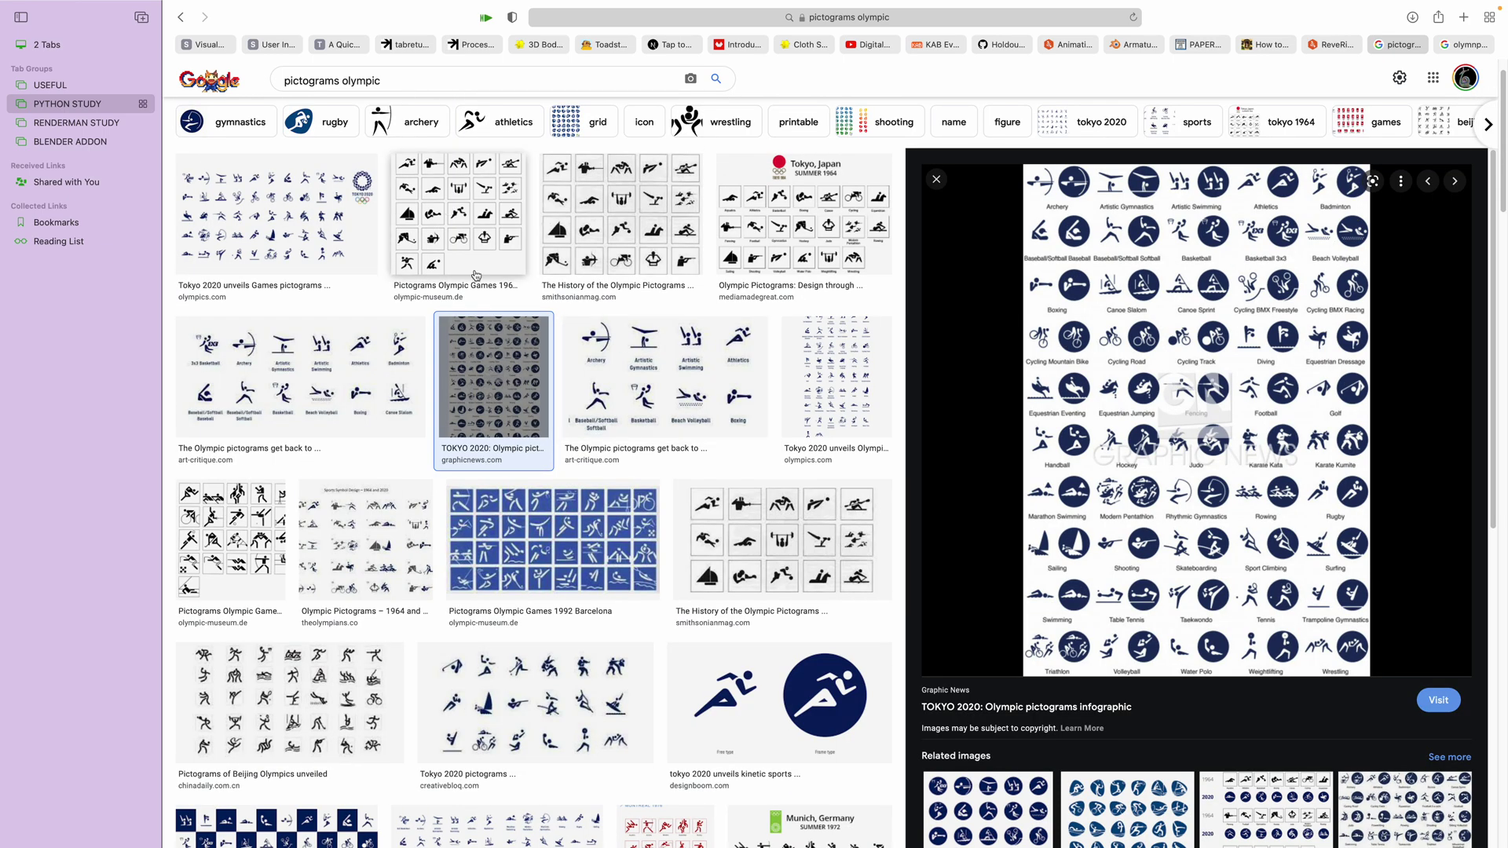
scroll(633, 383, down, 3)
click(267, 730)
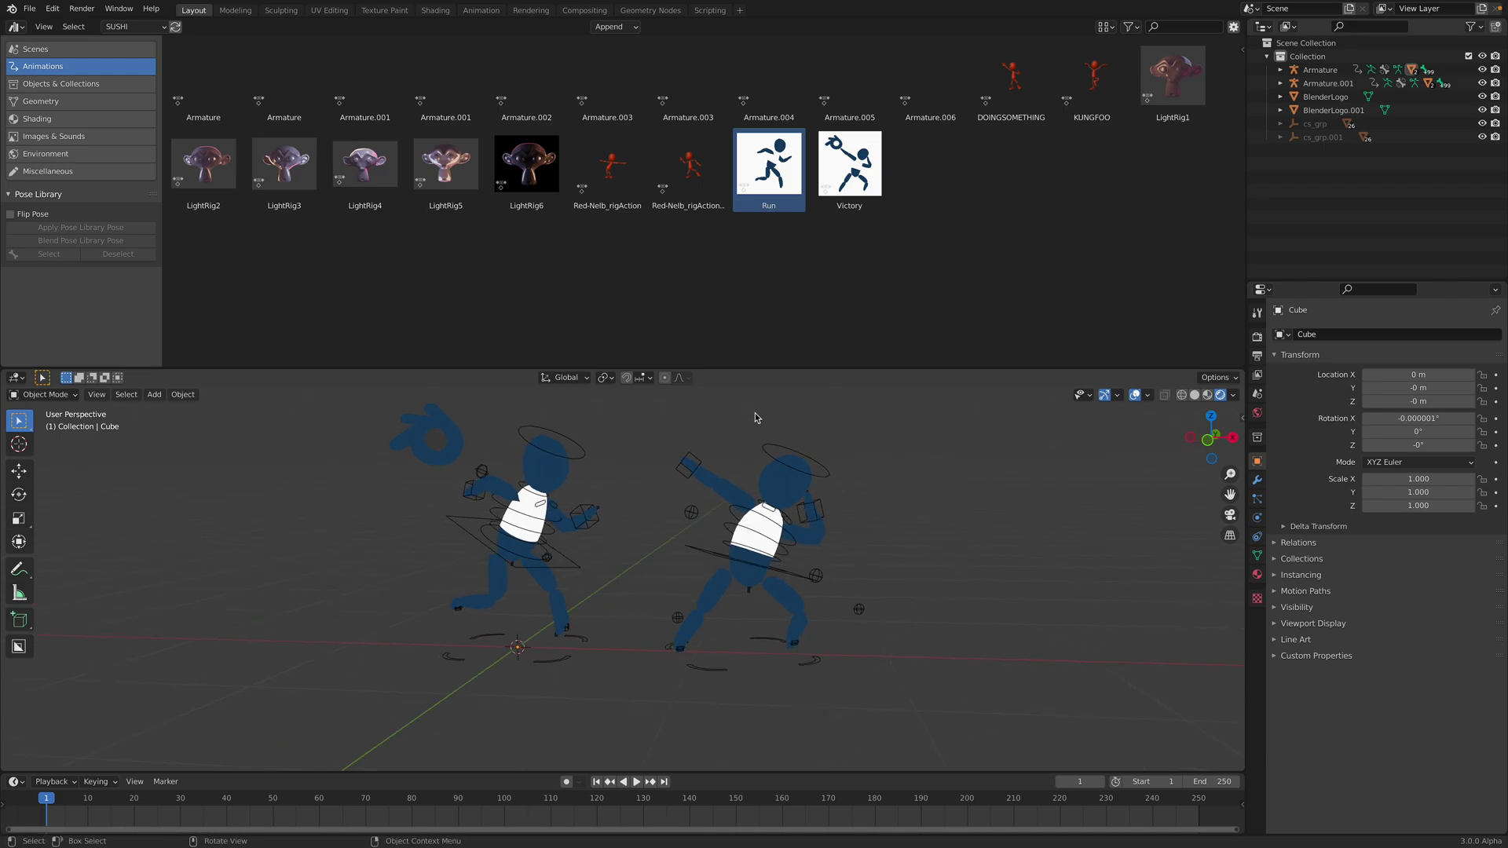
Switch back to Blender, enlarge the 3D viewport, and select the Victory pose and the second figure's armature.
drag(760, 371, 760, 276)
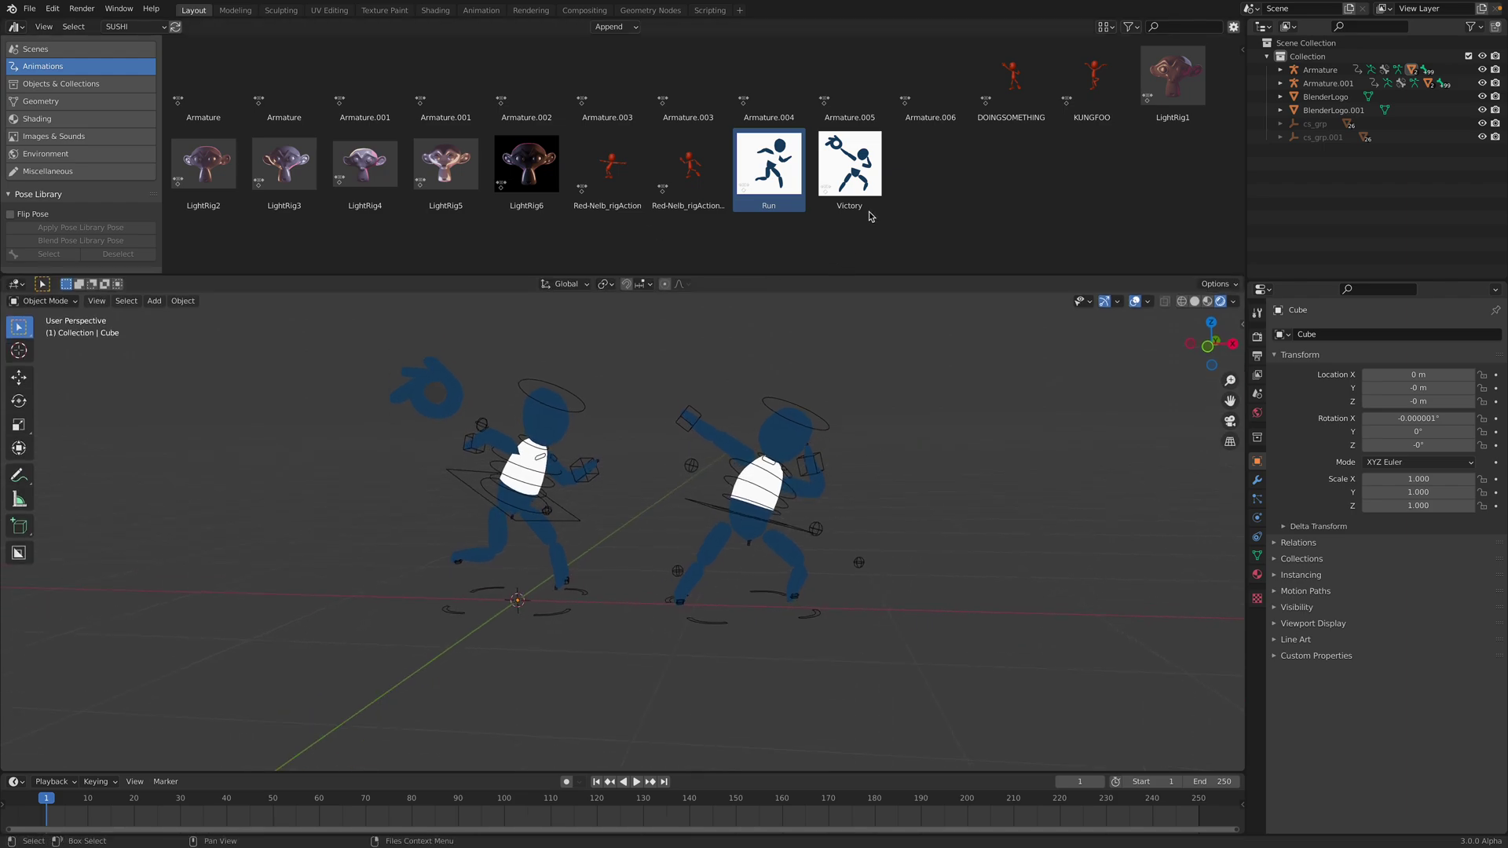
click(851, 166)
click(789, 405)
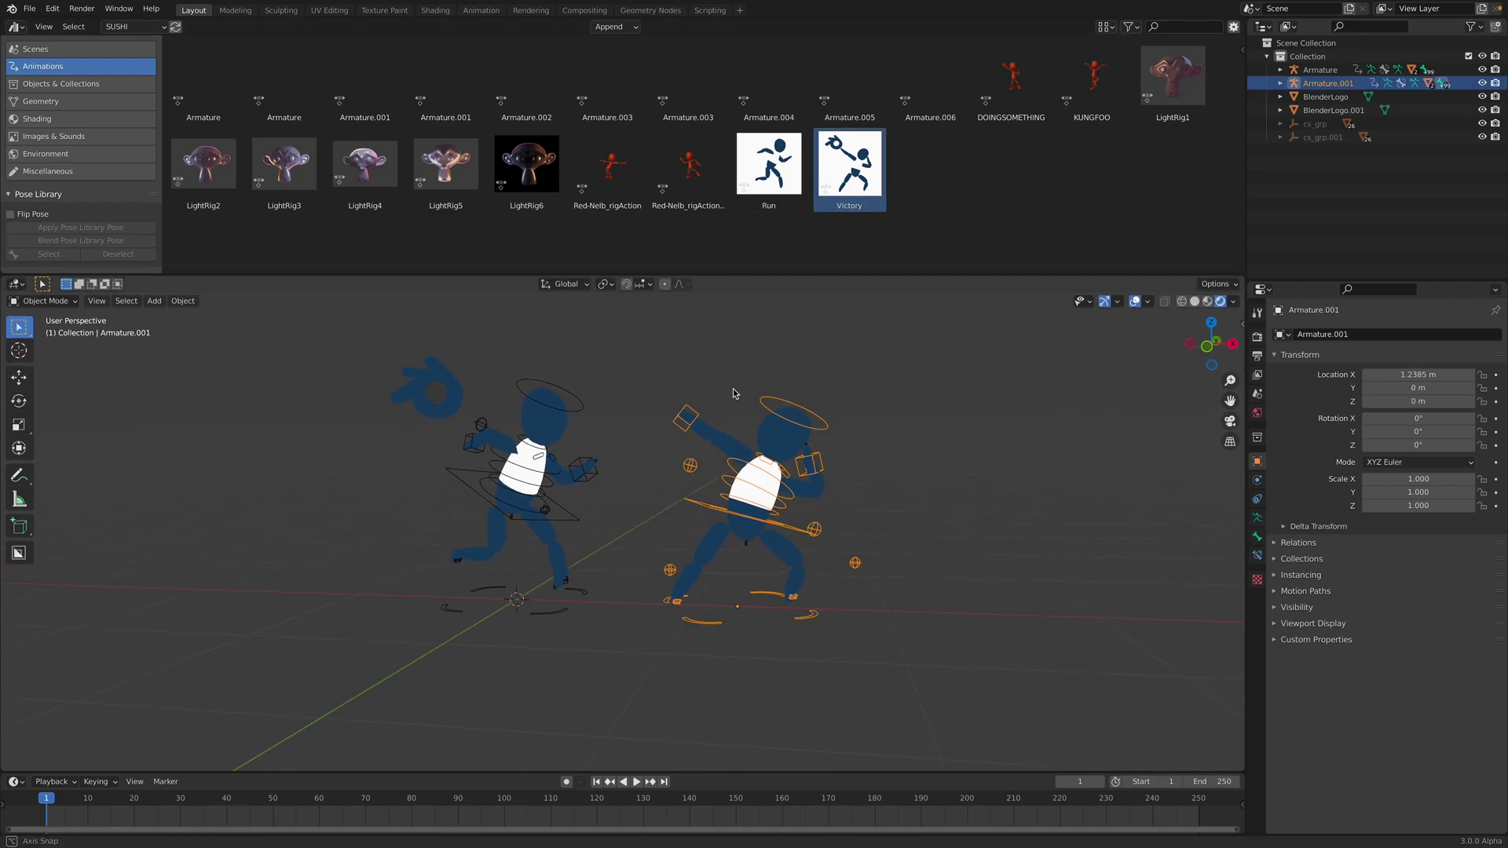
View the Blender splash screen and dismiss it.
click(12, 8)
click(31, 25)
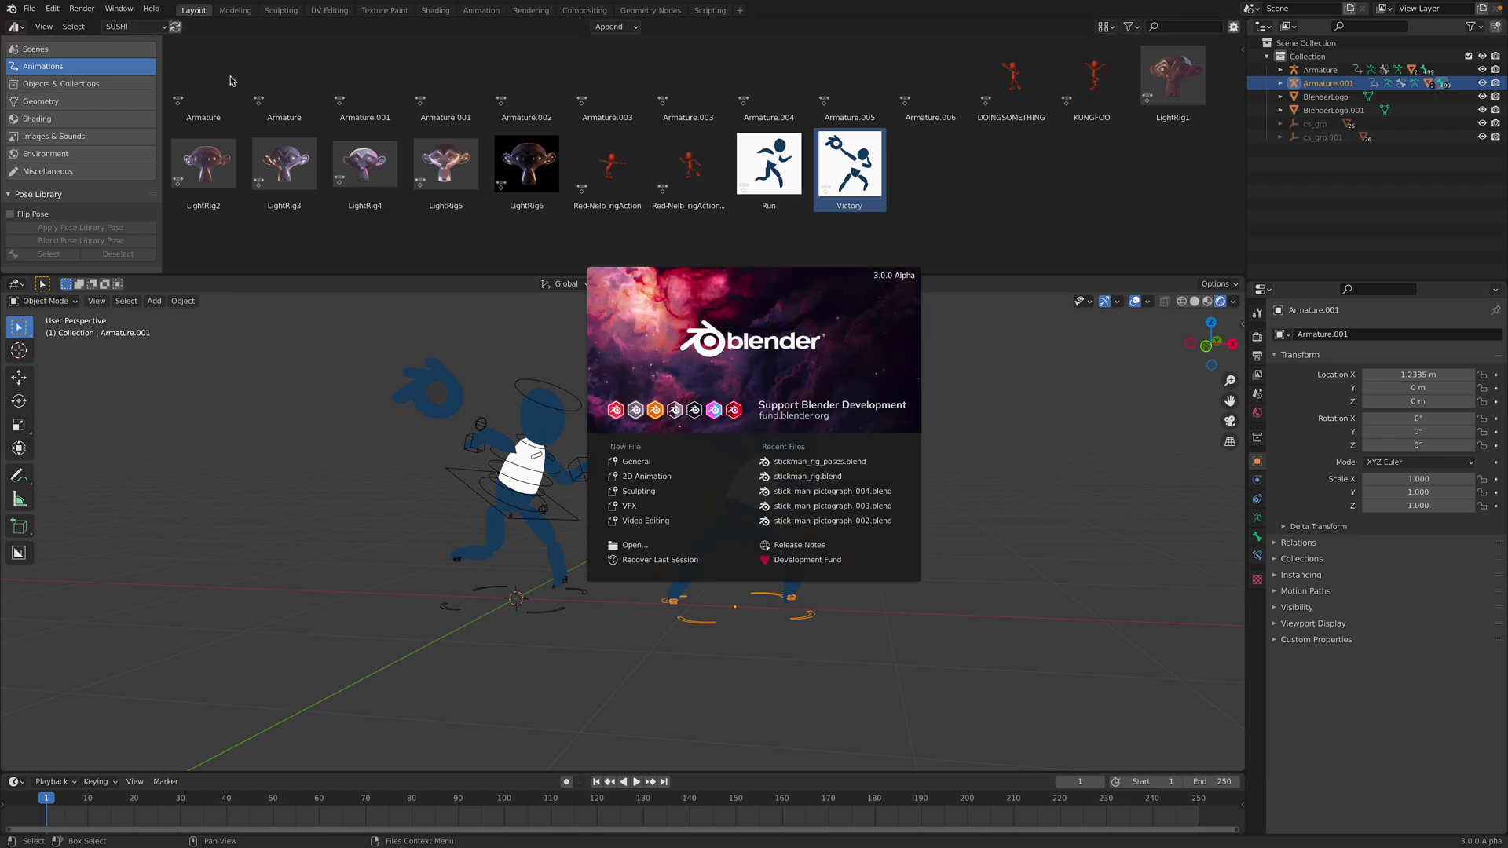
click(987, 436)
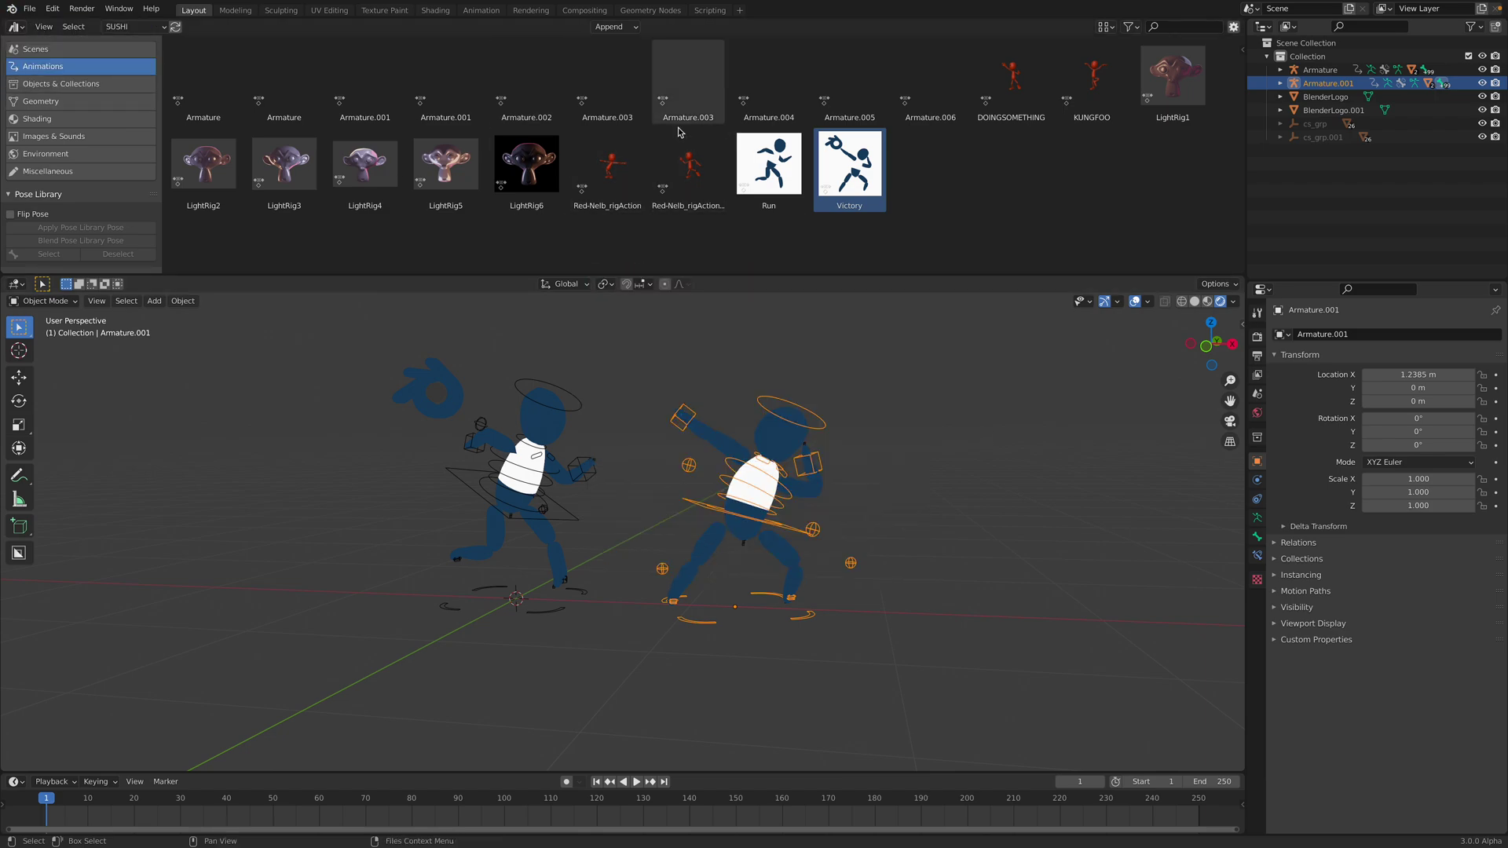
click(14, 10)
click(273, 370)
click(12, 7)
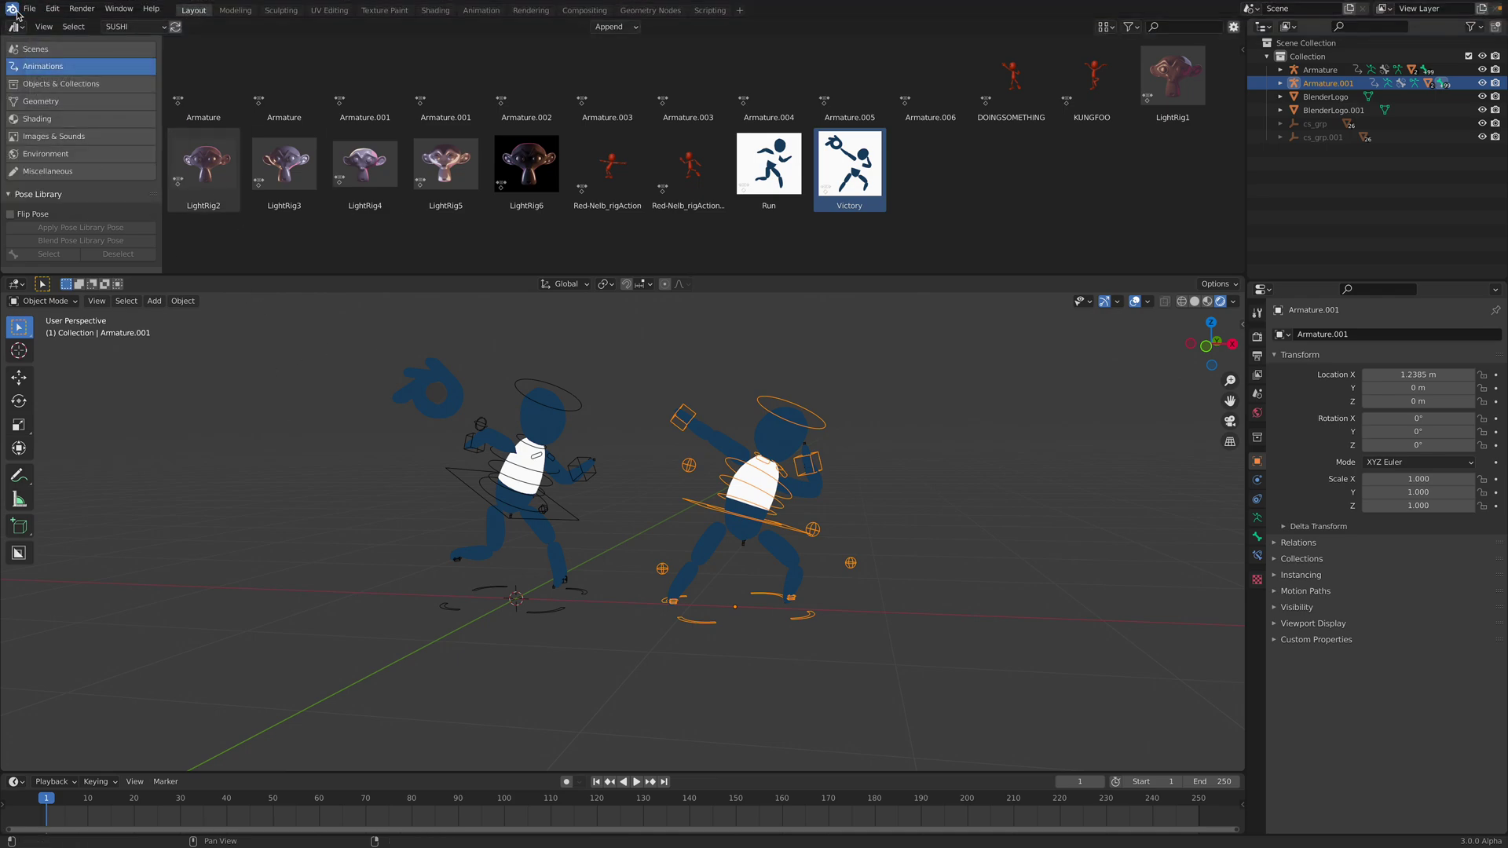
click(31, 25)
click(979, 436)
mouse_move(931, 470)
middle_down()
mouse_move(963, 459)
mouse_move(885, 461)
mouse_move(914, 460)
middle_up()
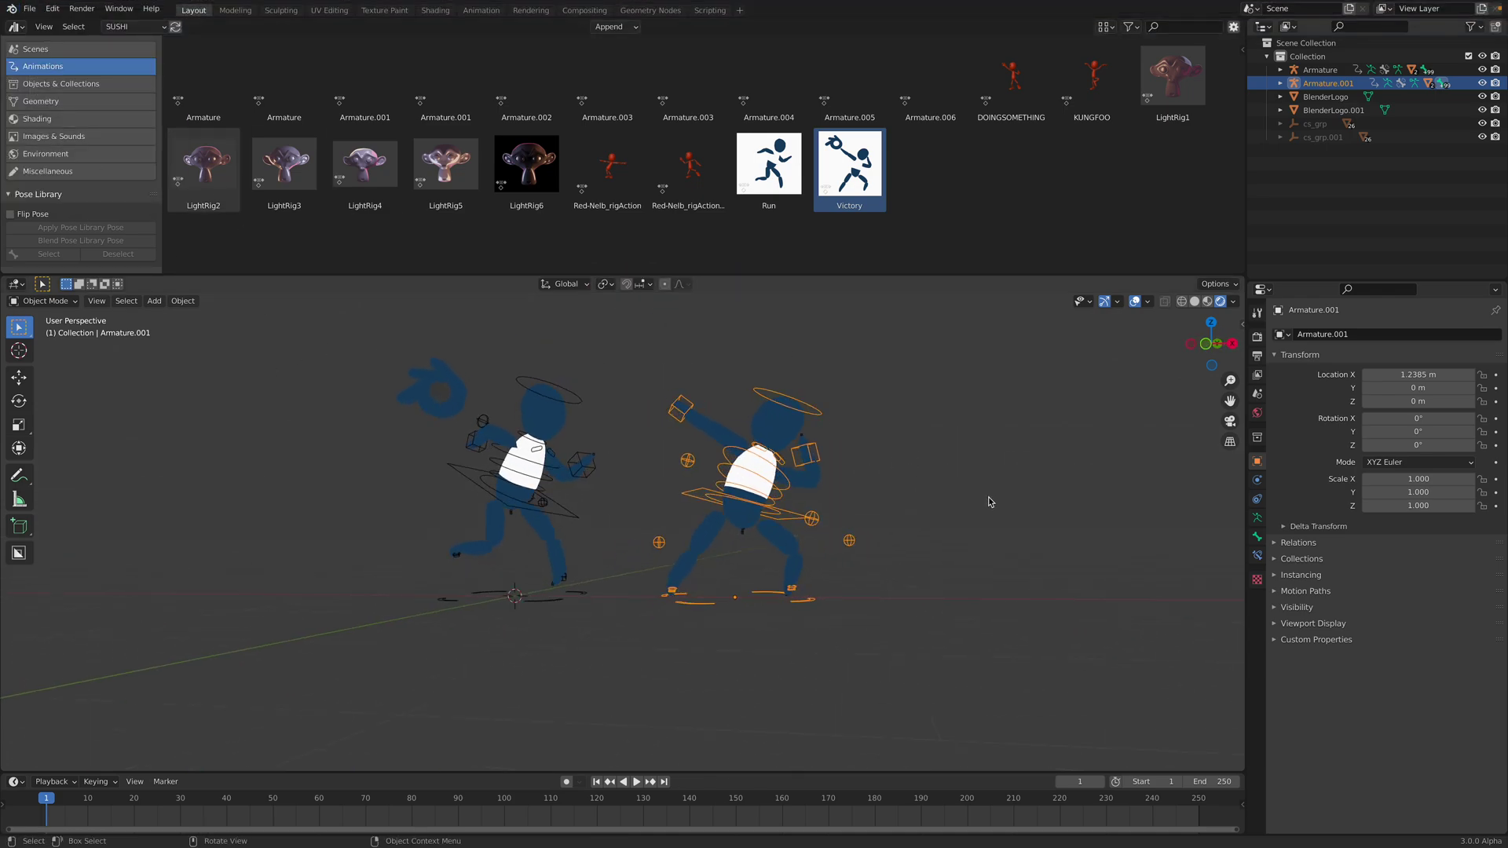